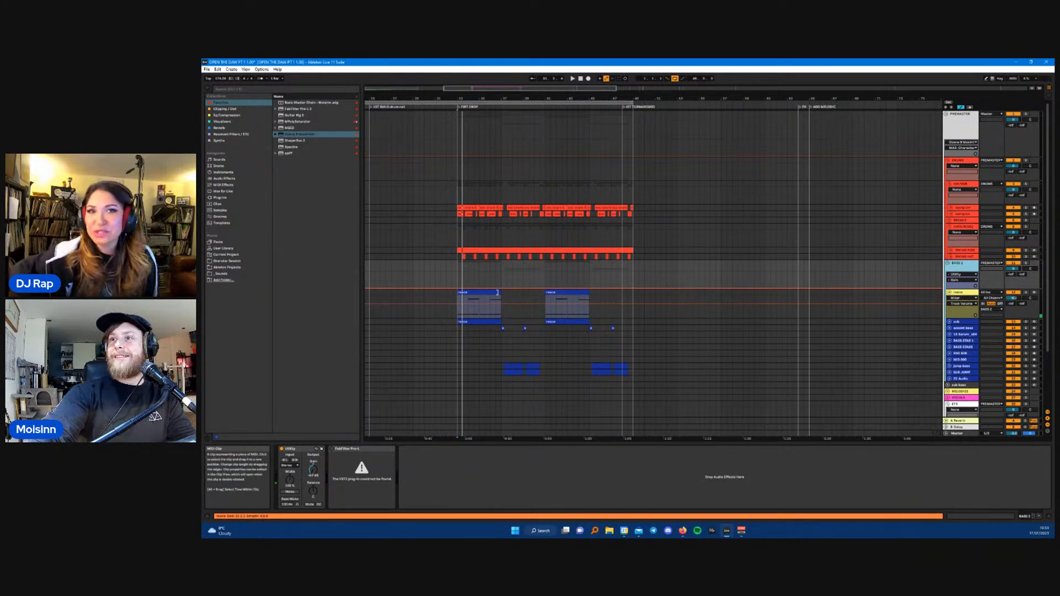
- Set the Utility gain on the bass group to 0.00 dB and select the sub track beneath it
left_click(365, 451)
left_click_drag(313, 469, 313, 473)
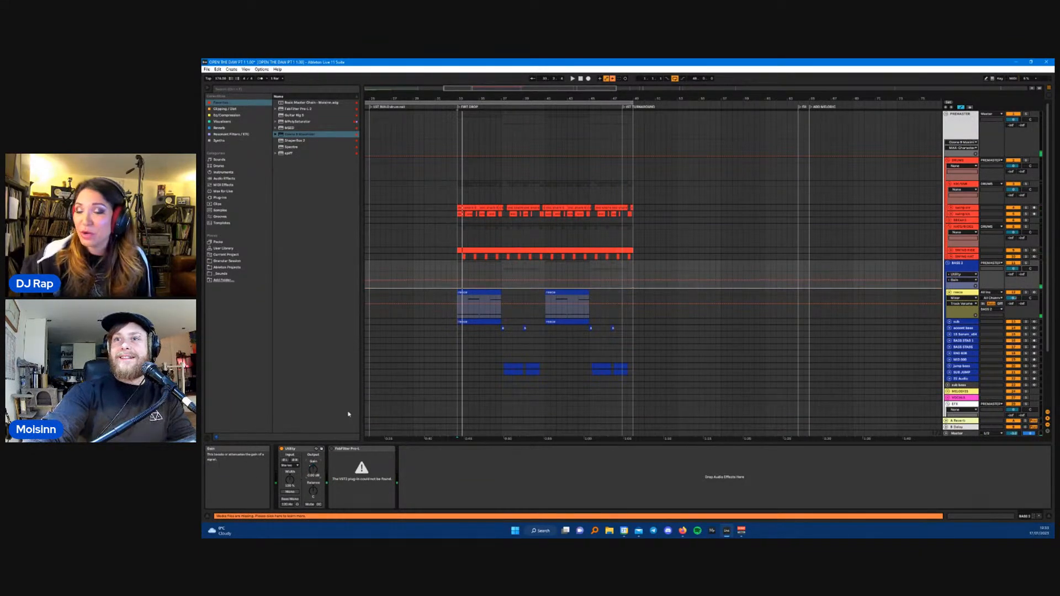
left_click(974, 323)
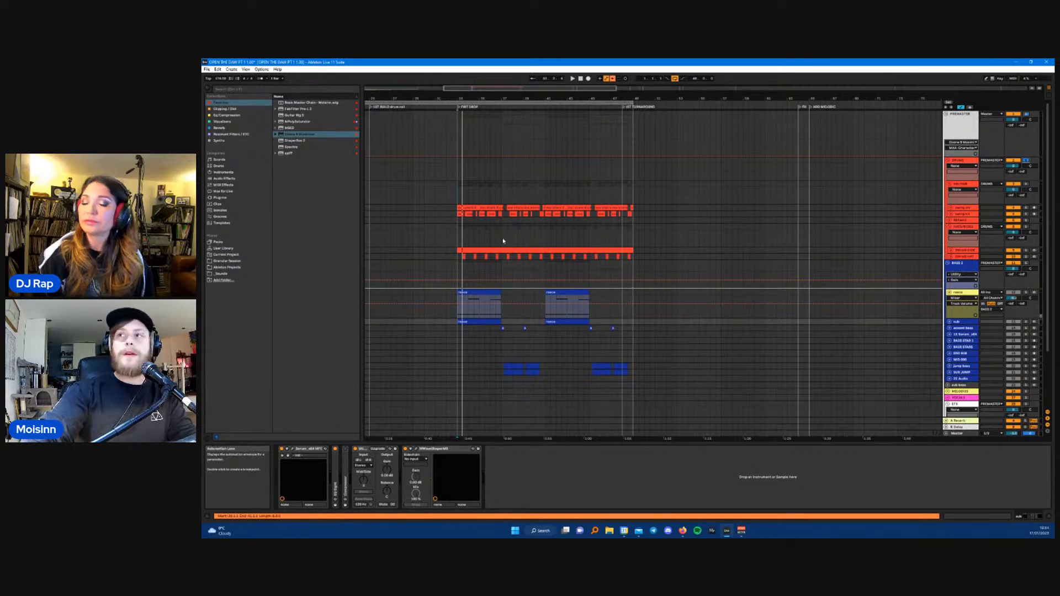
- Play the arrangement from the start of the FIRST DROP section
scroll(461, 207, "down", 5, "ctrl")
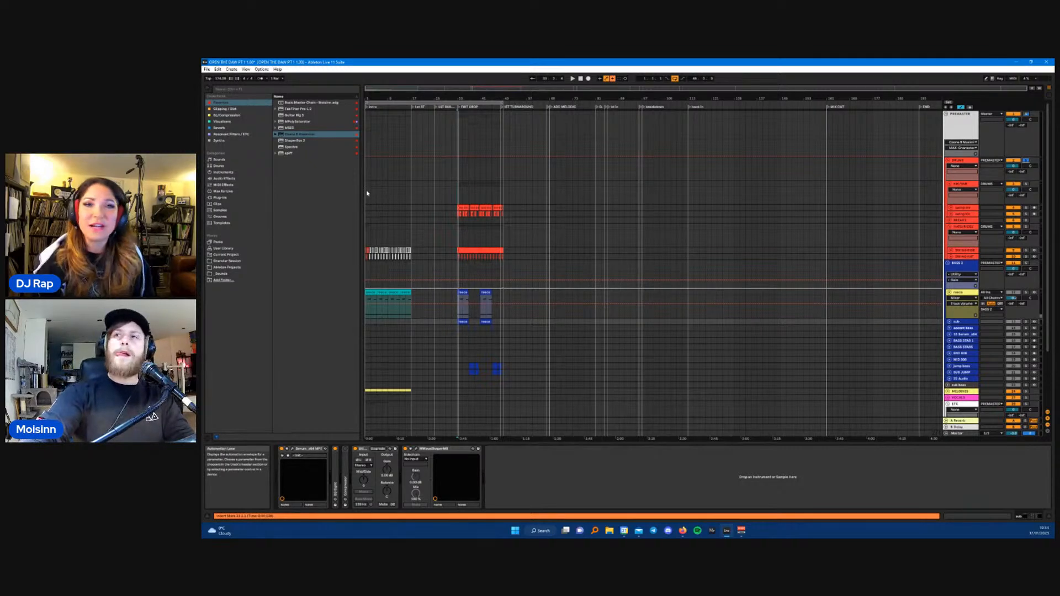
scroll(451, 199, "up", 5, "ctrl")
scroll(459, 219, "up", 3, "ctrl")
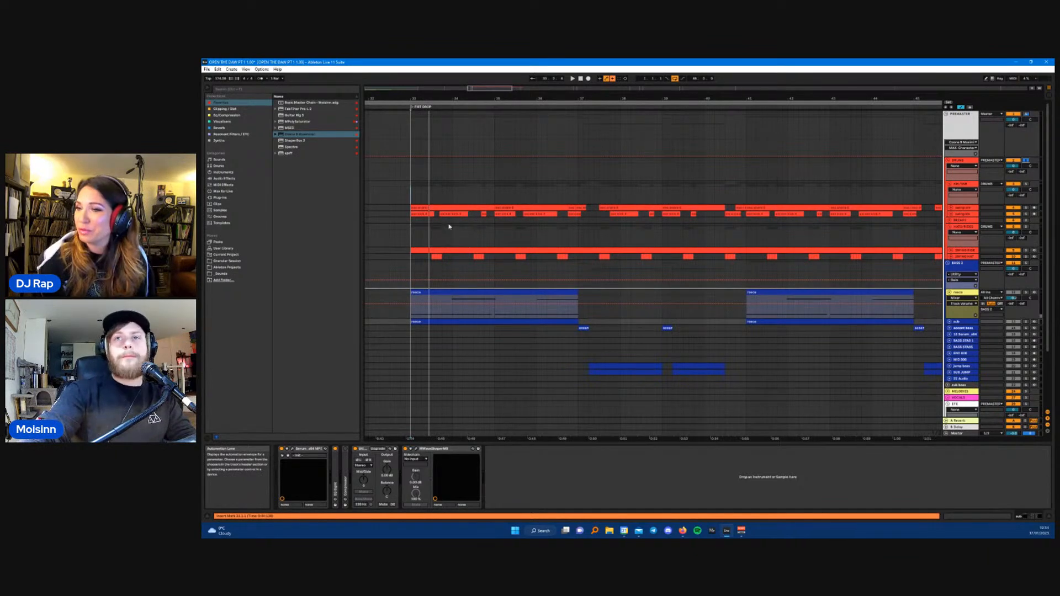
left_click(411, 206)
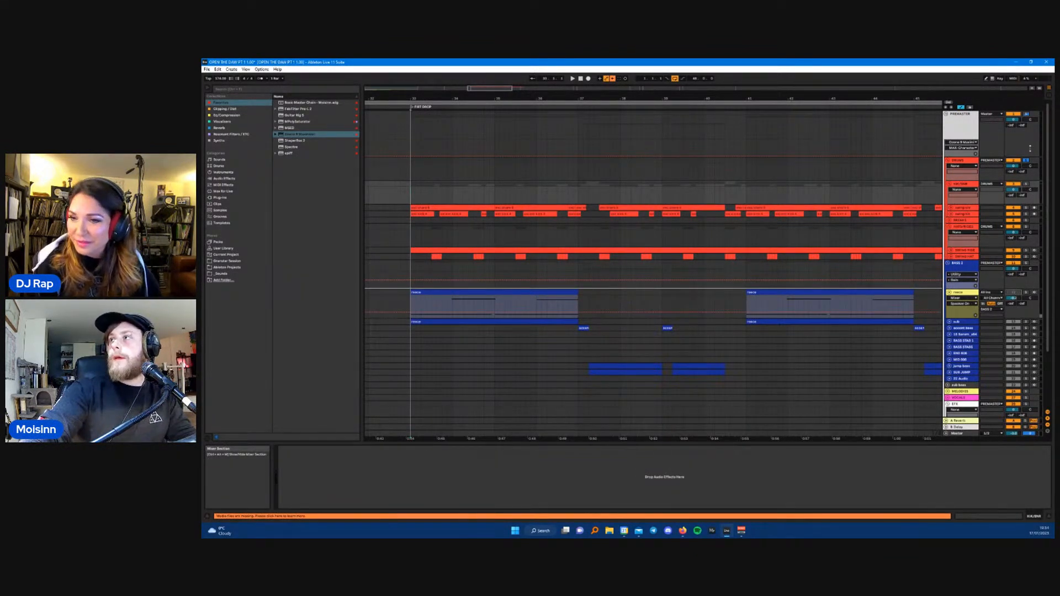
key("space")
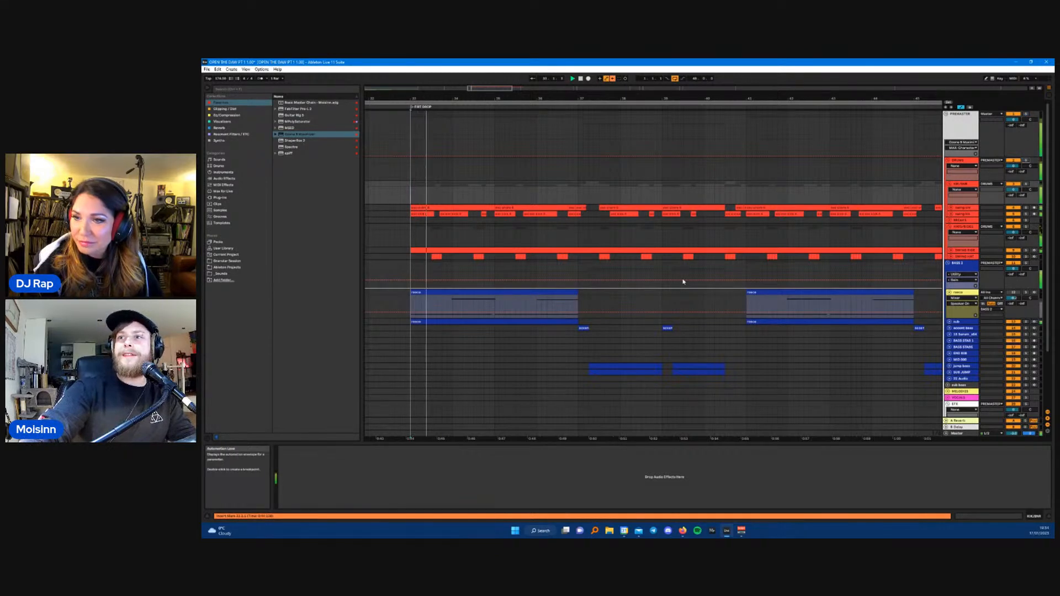
- Adjust the volume of the yellow track inside the bass group and bring up its device chain
left_click_drag(1014, 298, 1014, 293)
left_click(960, 292)
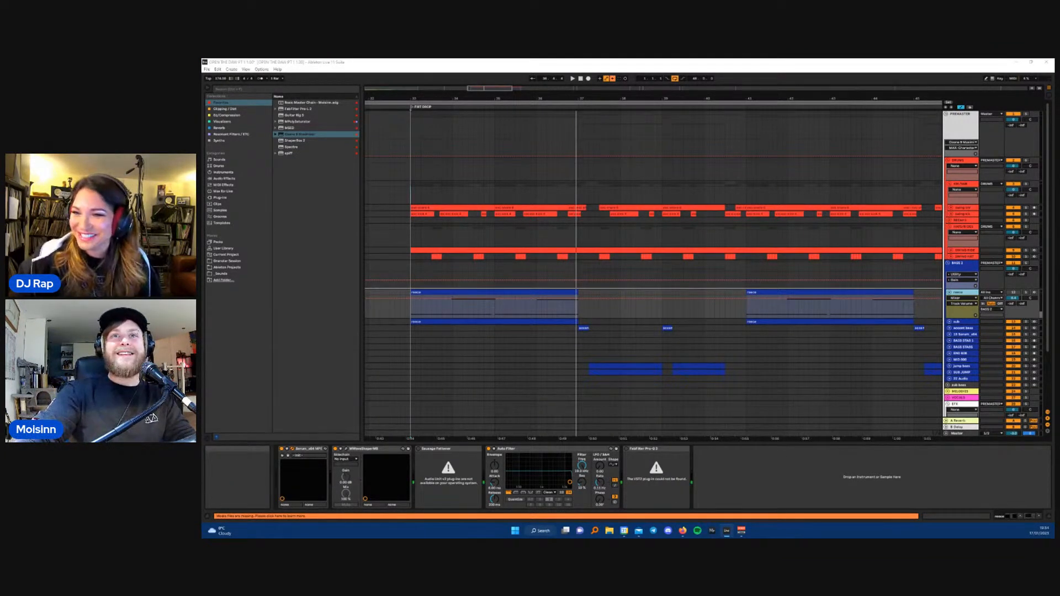
left_click(292, 449)
left_click(589, 229)
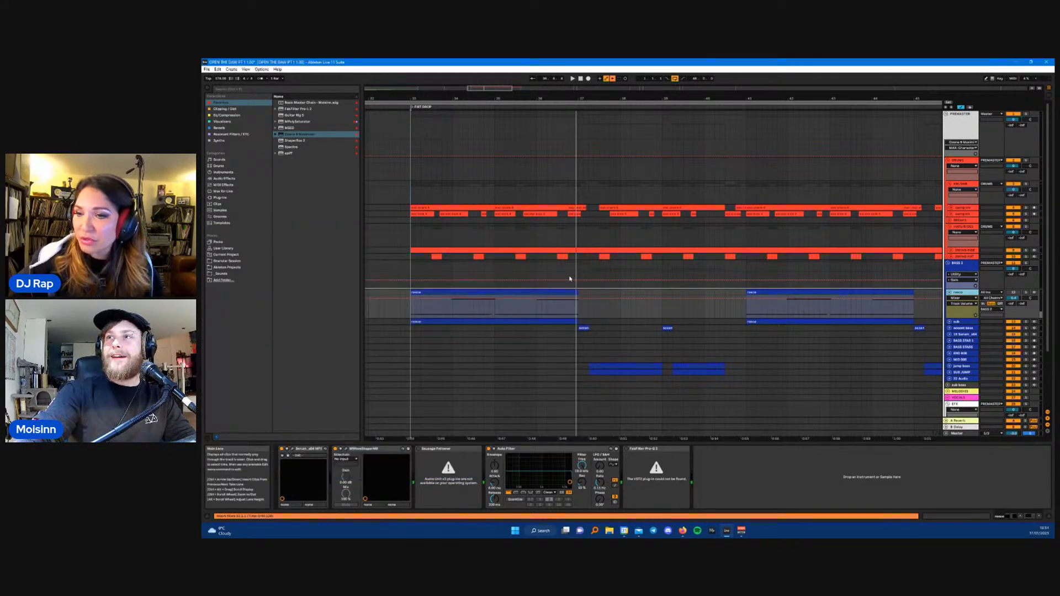
- Set the threshold of the Ozone Maximizer on the PREMASTER track to -6.0 dB and close the plug-in window
scroll(665, 283, "down", 3)
left_click(527, 197)
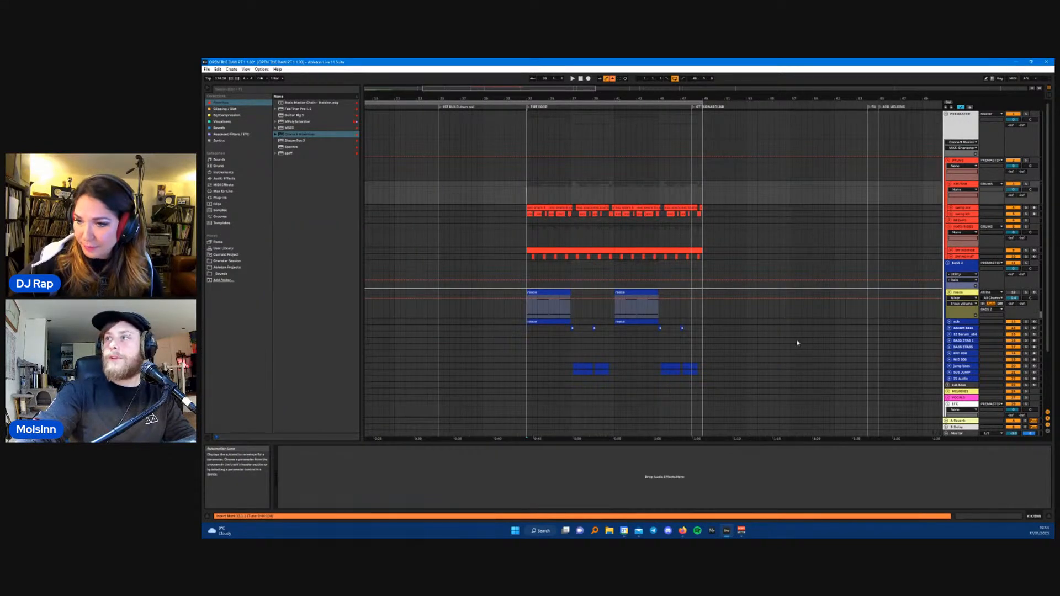
left_click(965, 434)
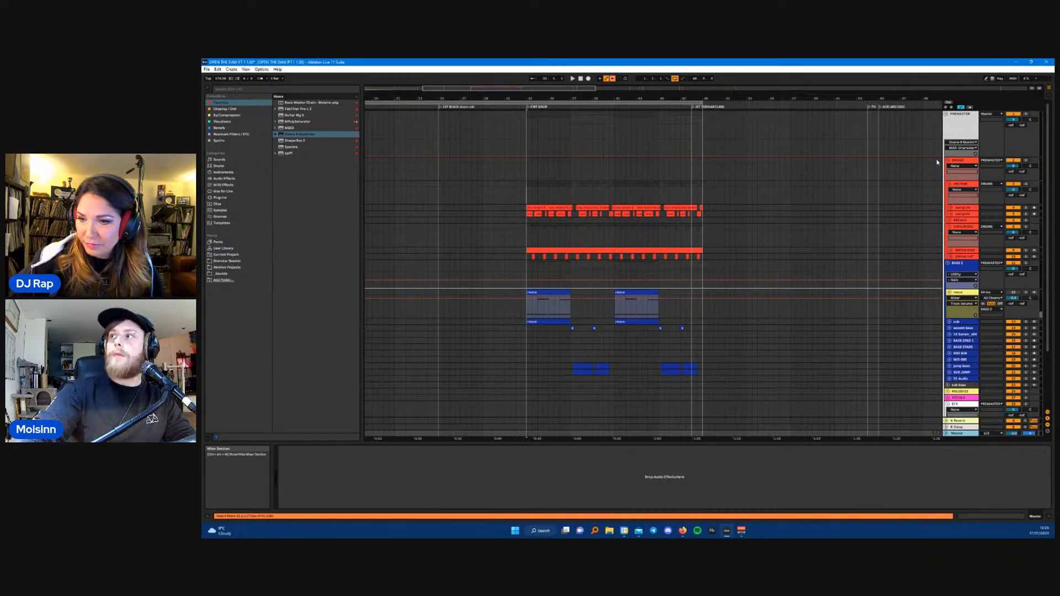
left_click(961, 126)
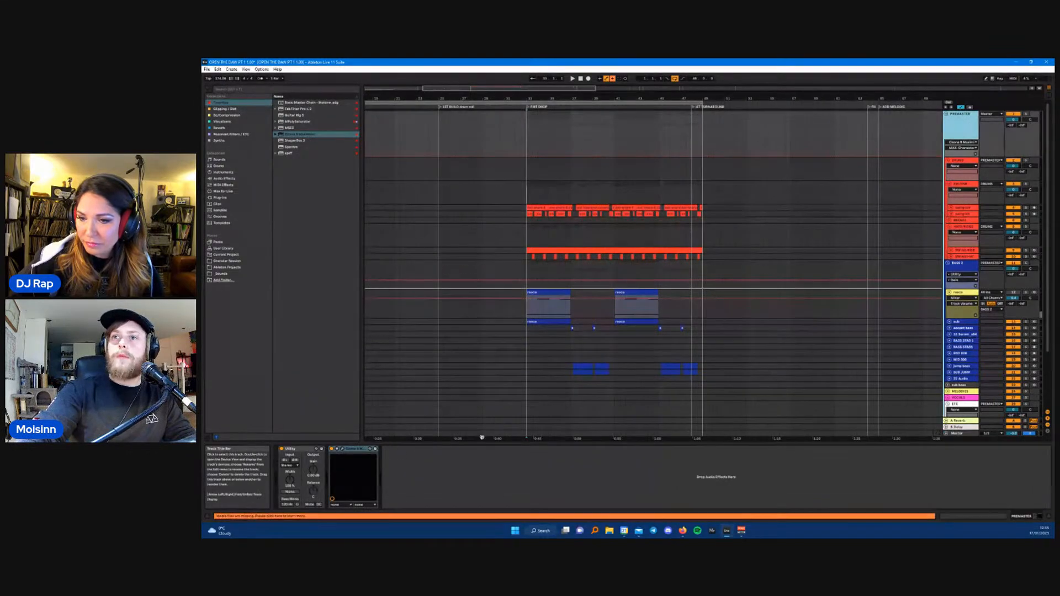
left_click(343, 449)
left_click_drag(366, 90, 404, 89)
left_click_drag(339, 167, 346, 213)
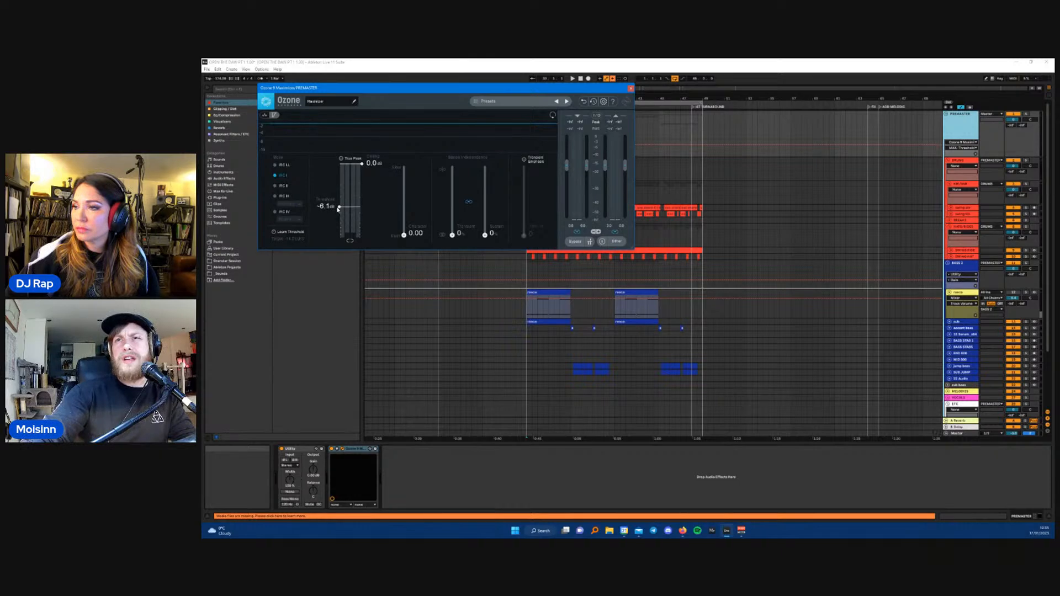
left_click_drag(338, 209, 337, 209)
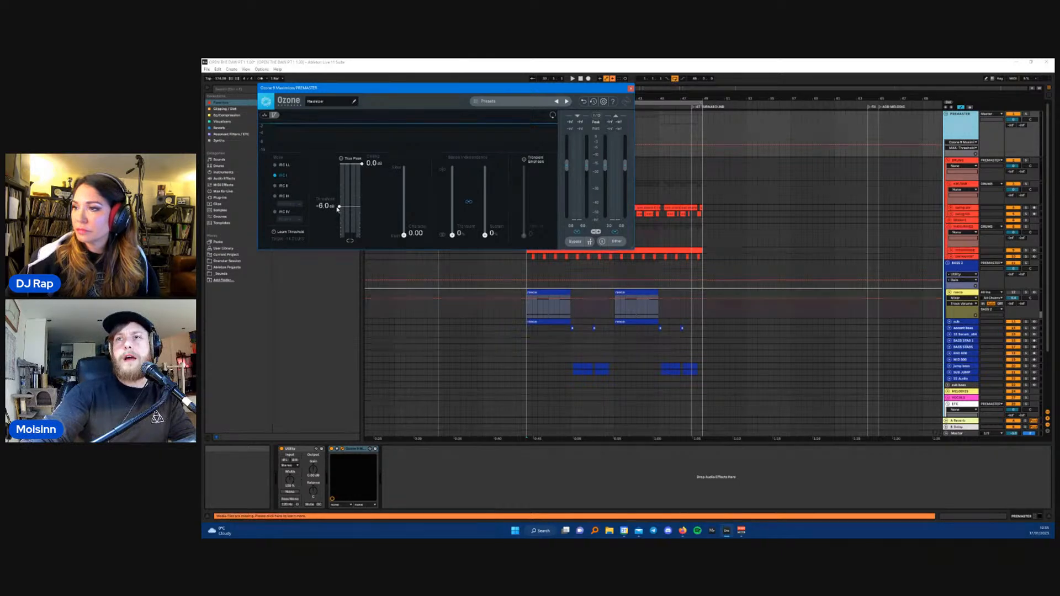
left_click(631, 89)
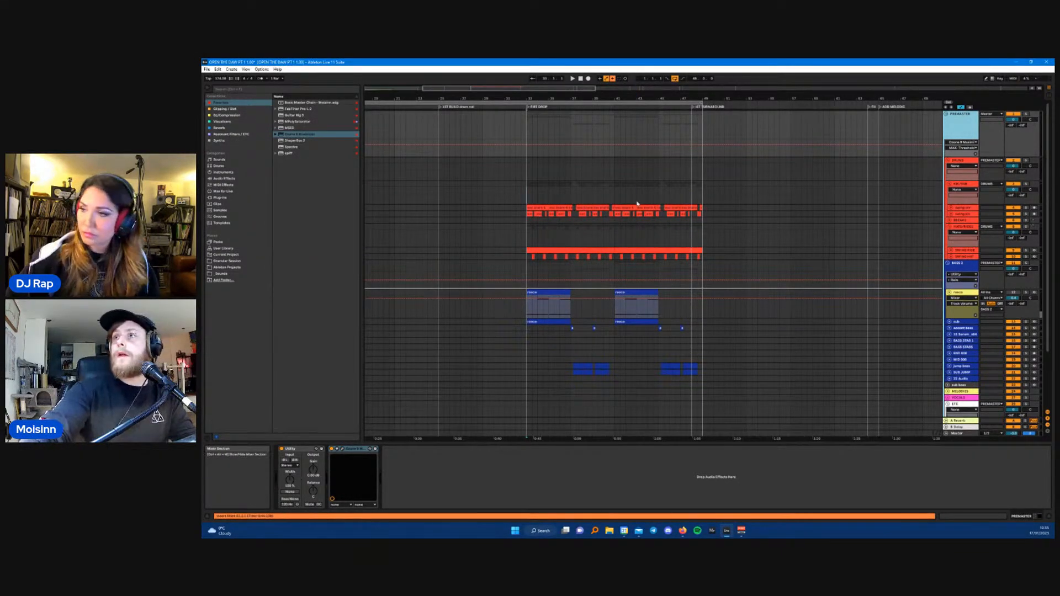
- Play from the start of the FIRST DROP, mute the bass group and solo the DRUMS group
left_click(525, 194)
key("space")
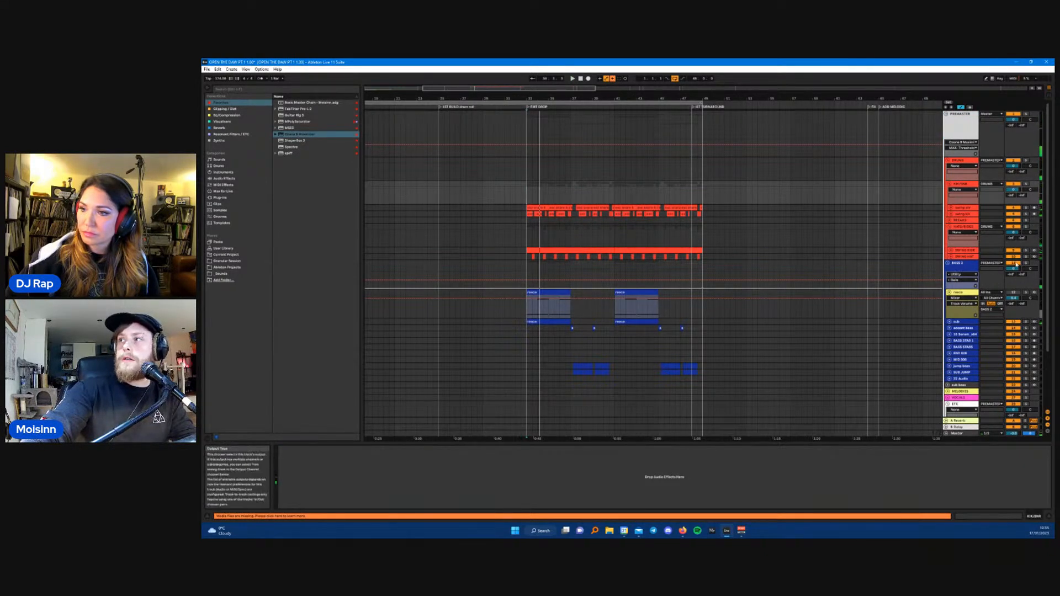
left_click(1013, 263)
left_click(1026, 161)
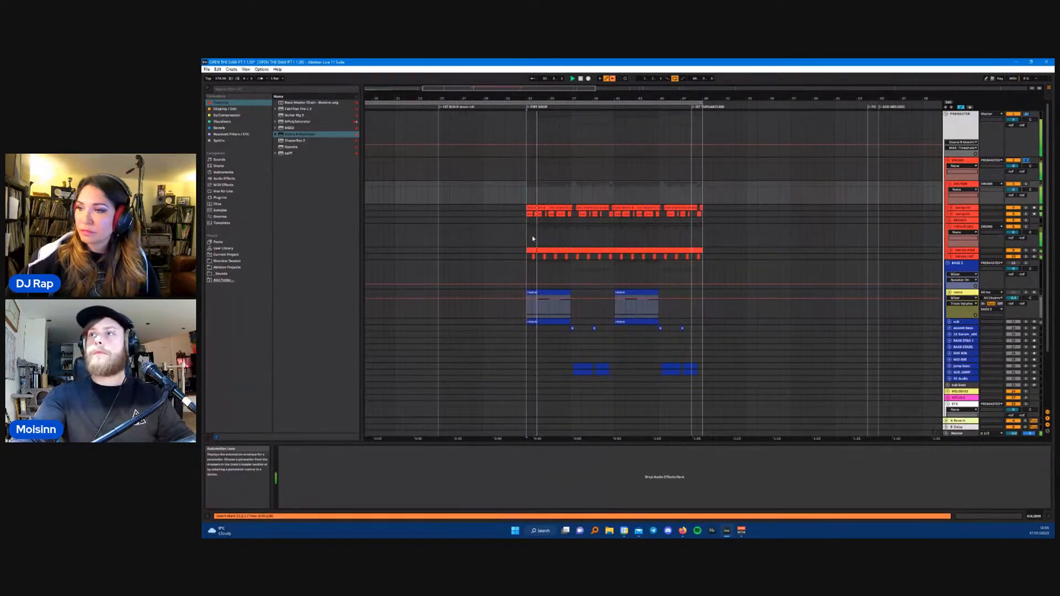
- Inspect the DRUMS group's FabFilter device, and return the insert marker to the start of the FIRST DROP
scroll(556, 234, "up", 3)
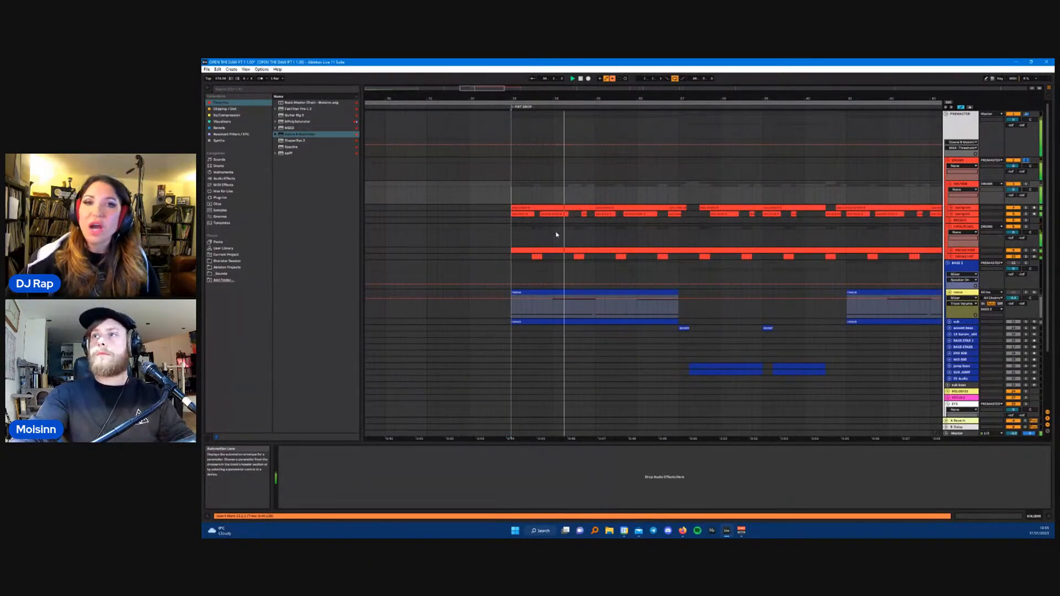
left_click(964, 160)
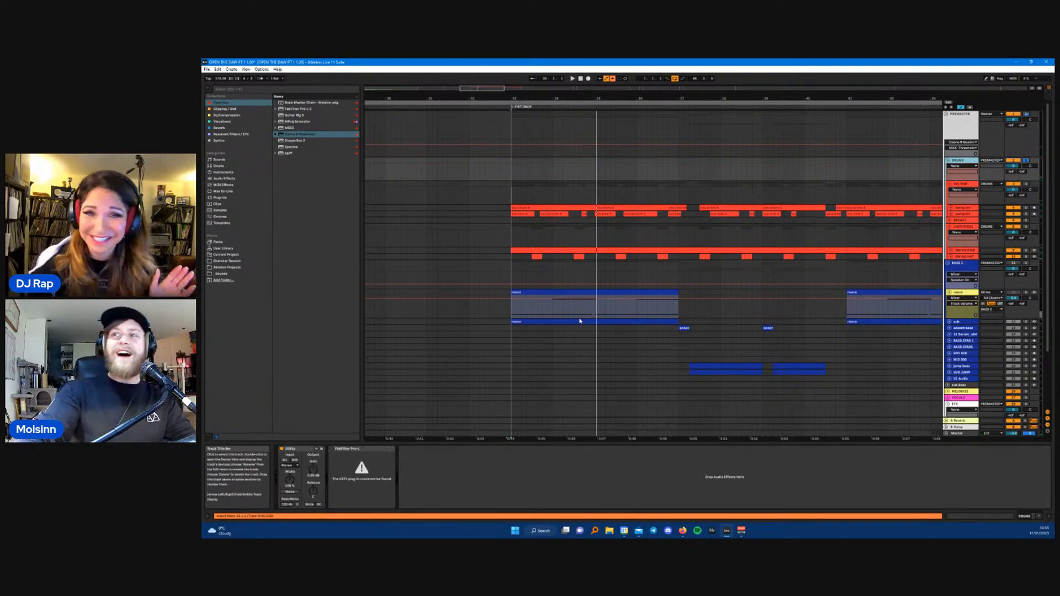
left_click(334, 449)
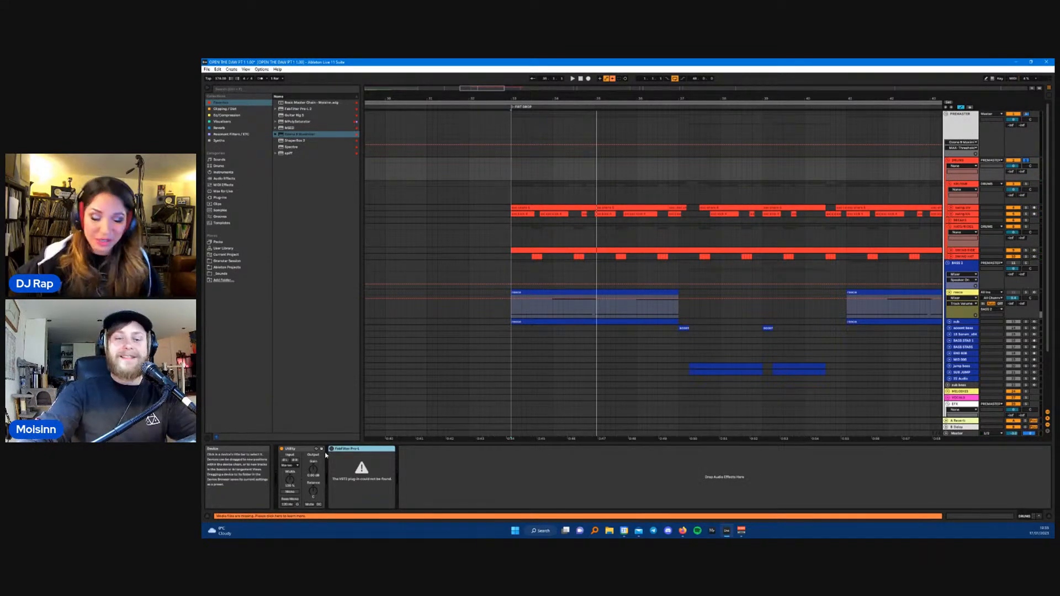
left_click(509, 185)
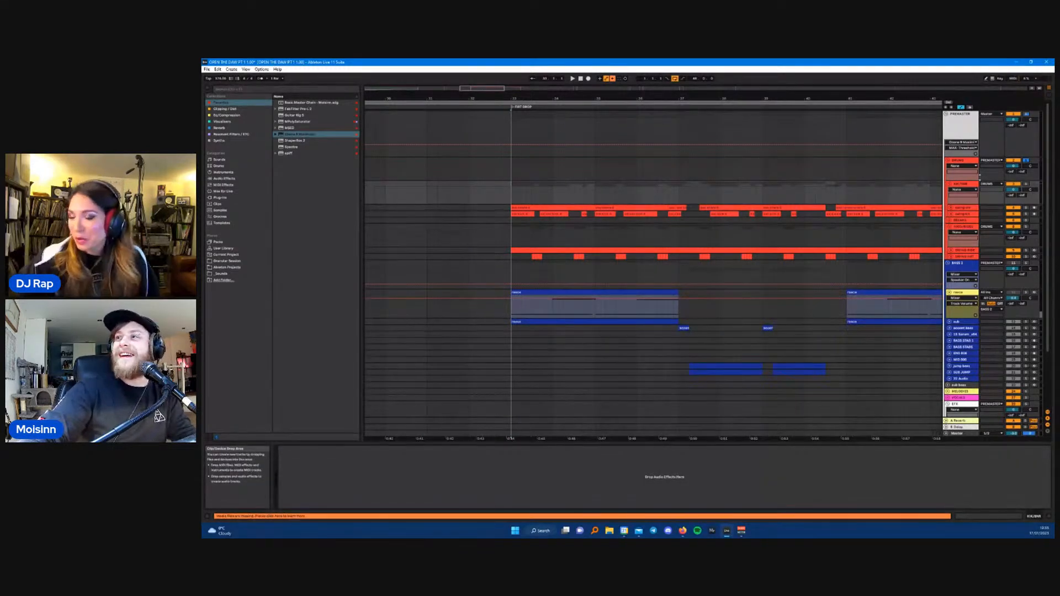
- Unfold the two drum sample tracks, the BREAKS group and its 7 Audio track, and select the 7 Audio track
left_click(951, 208)
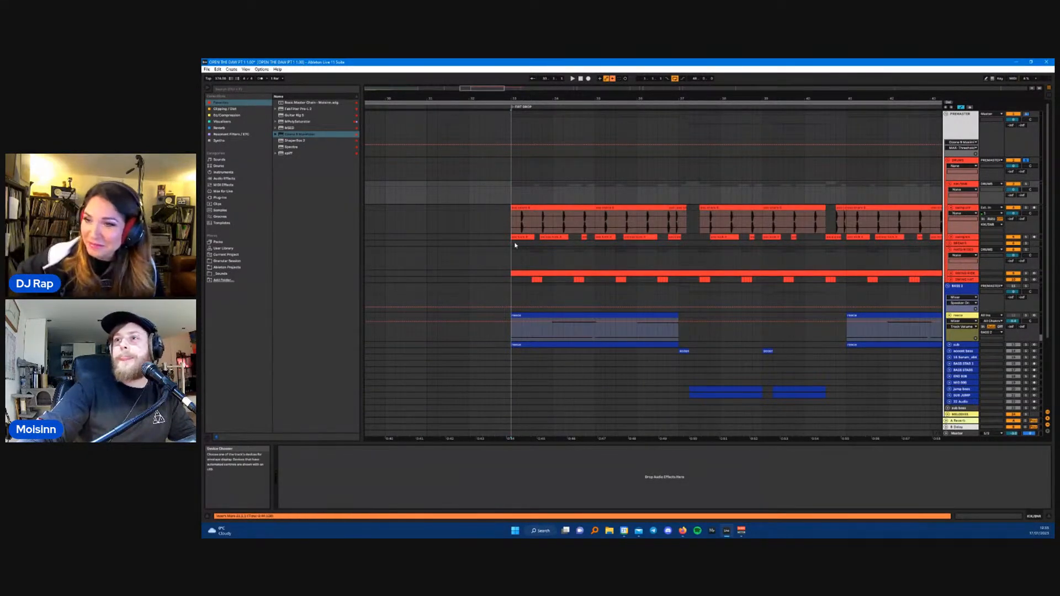
left_click(951, 237)
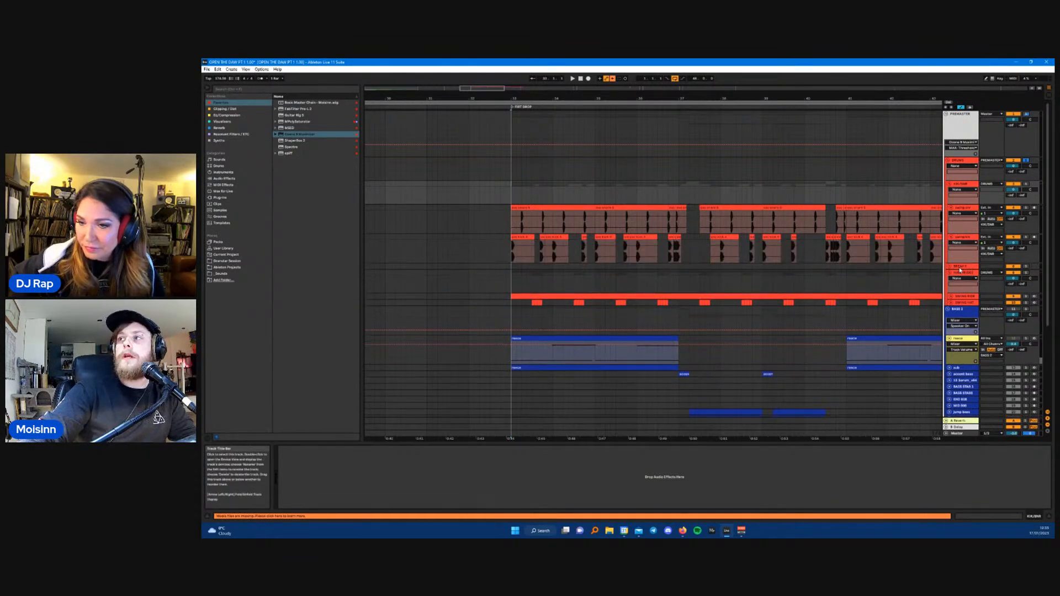
left_click(950, 267)
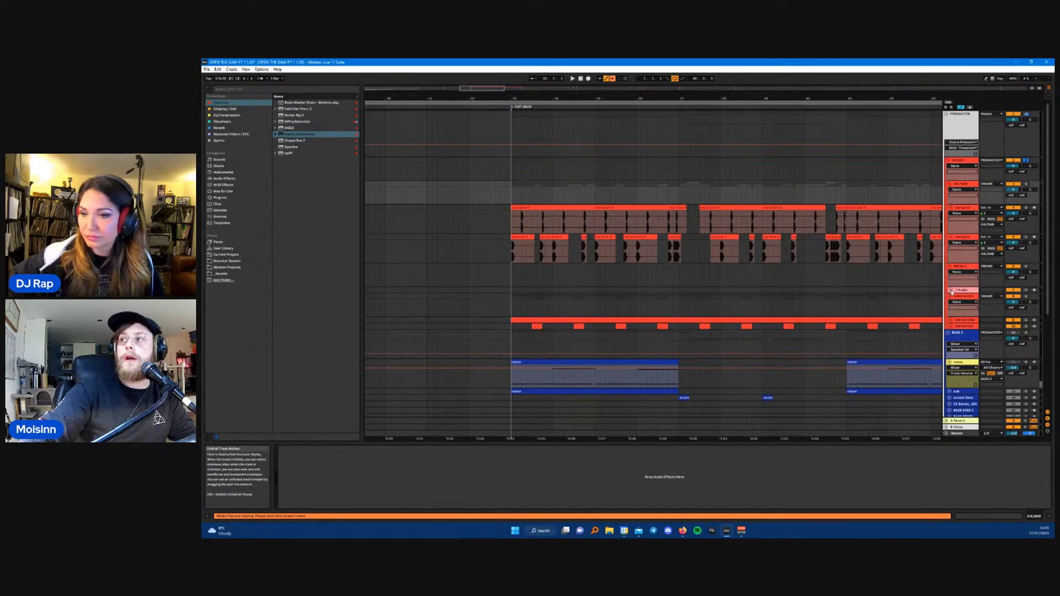
left_click(951, 291)
left_click(962, 289)
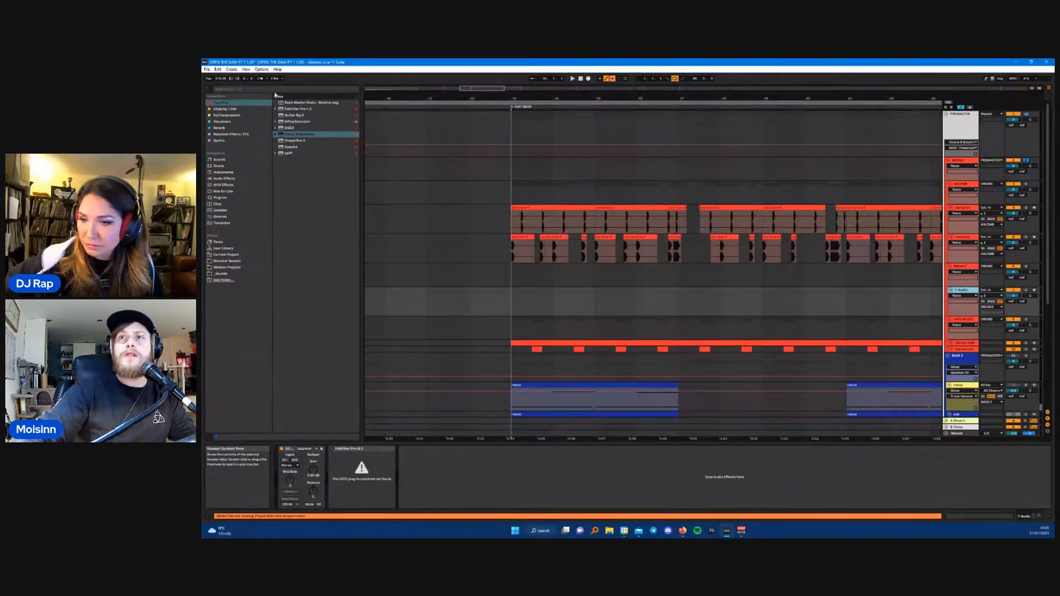
- Search the browser for "break" and narrow the results to the Sounds folder under Places
key("b")
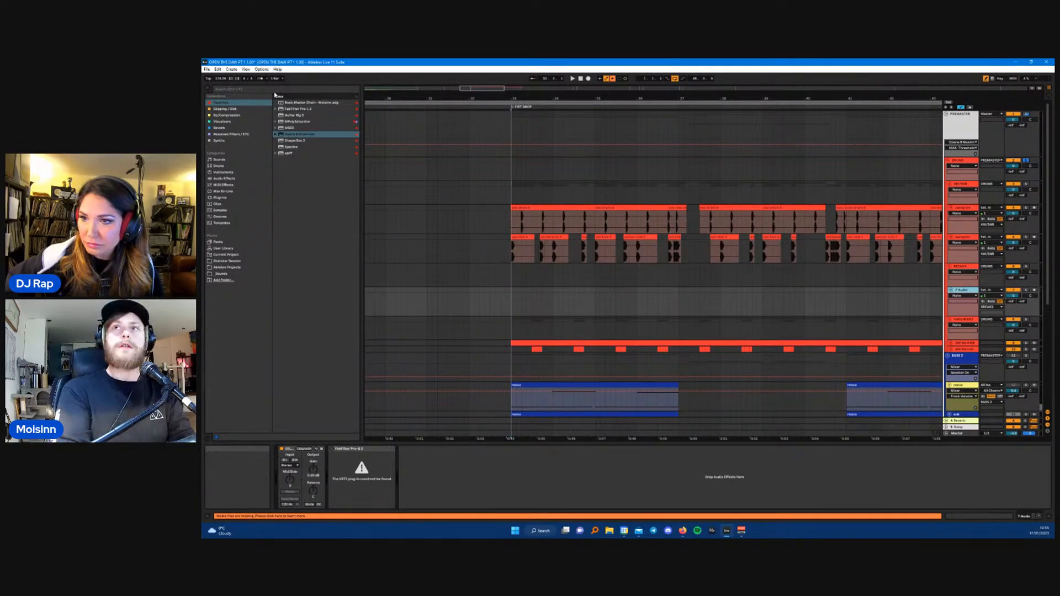
left_click(264, 91)
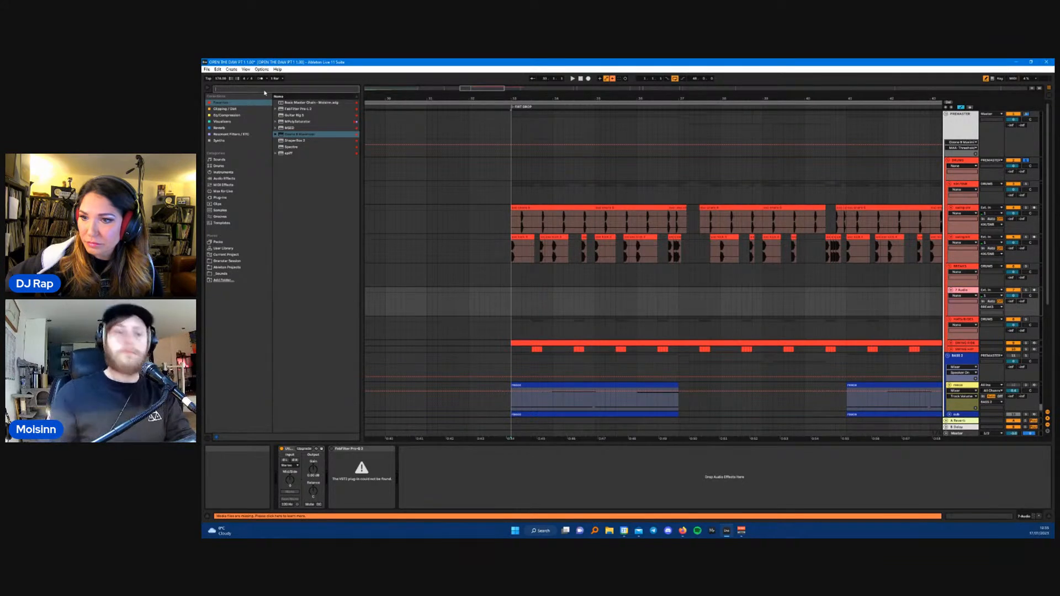
type("trem")
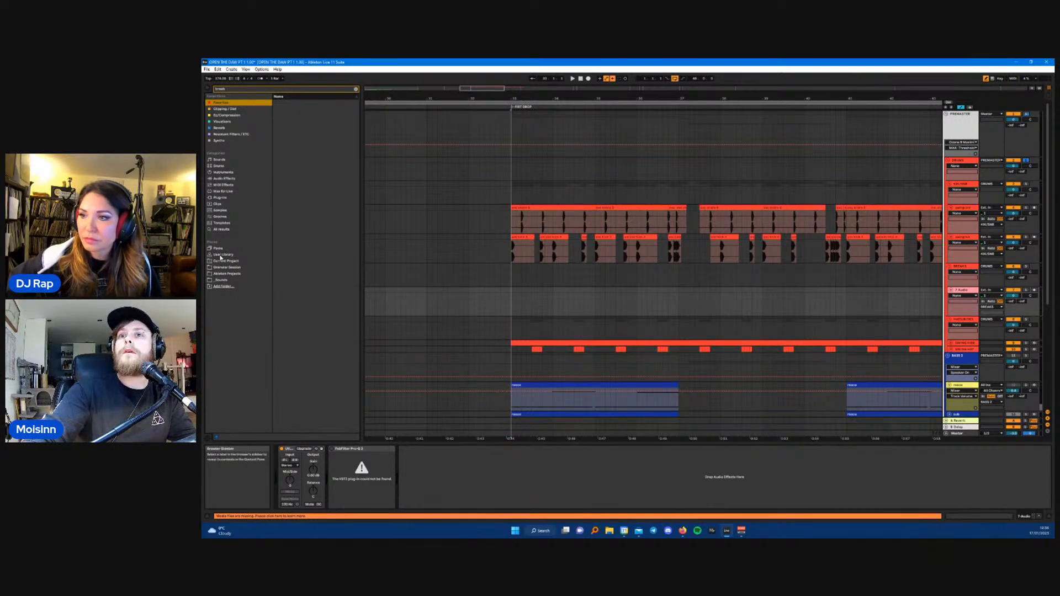
left_click(220, 210)
left_click(221, 280)
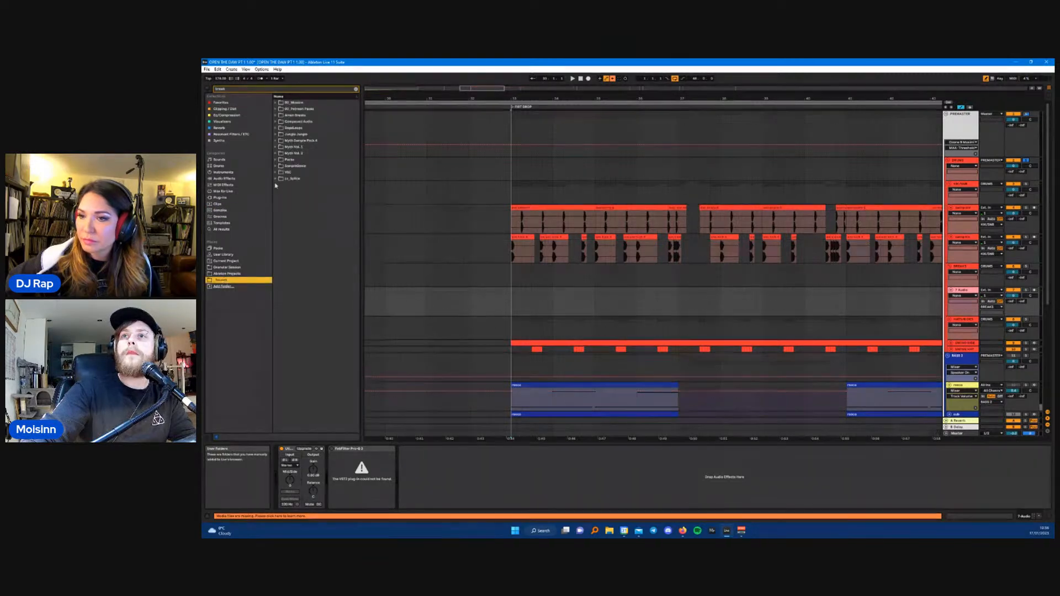
- Expand the Breaks subfolder of the first Myth Vol folder and preview the Break 3 and Break 4 samples
left_click(275, 147)
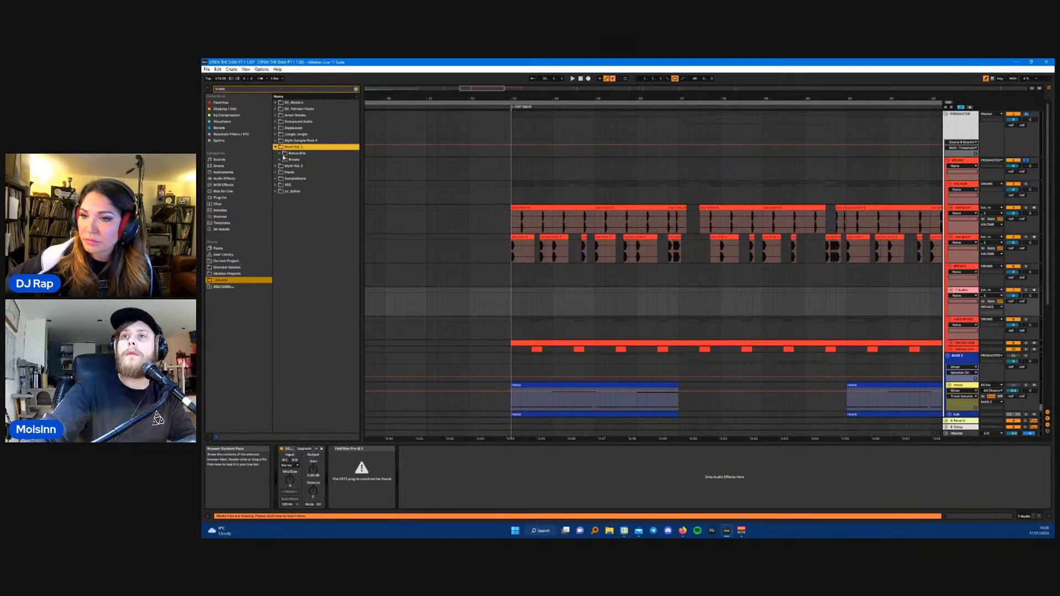
left_click(281, 160)
left_click(280, 160)
left_click(307, 178)
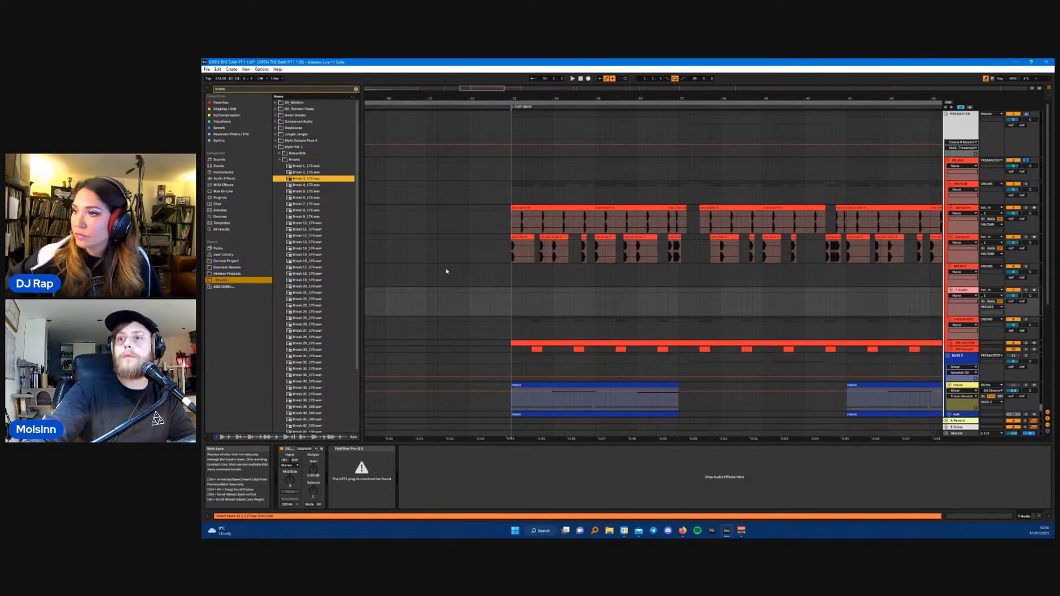
key("Down")
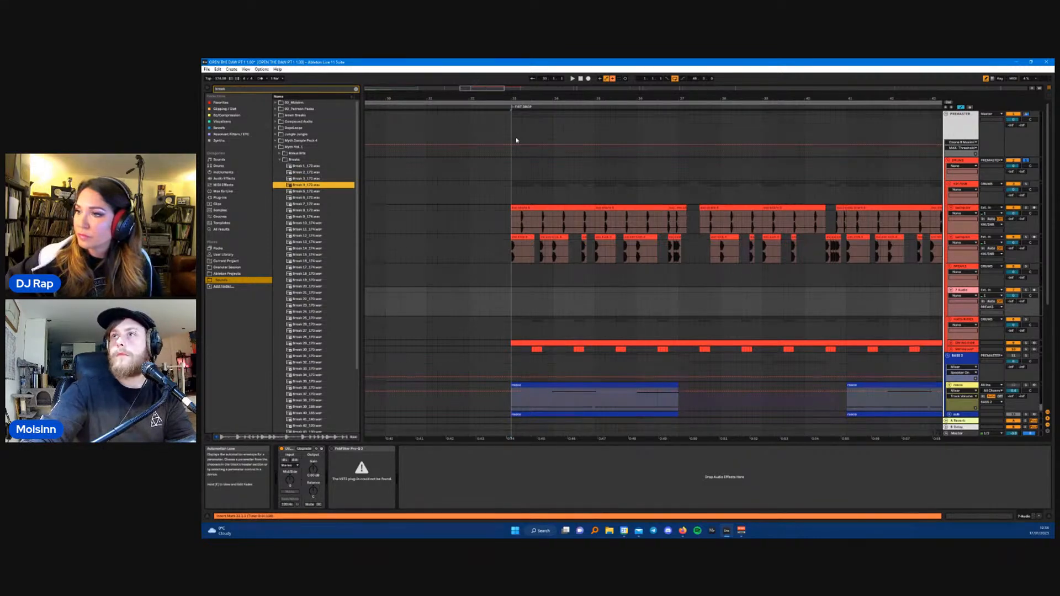
- Move the loop region to the FIRST DROP, shorten it to its first four bars, and place the insert marker at its start
scroll(515, 163, "down", 10)
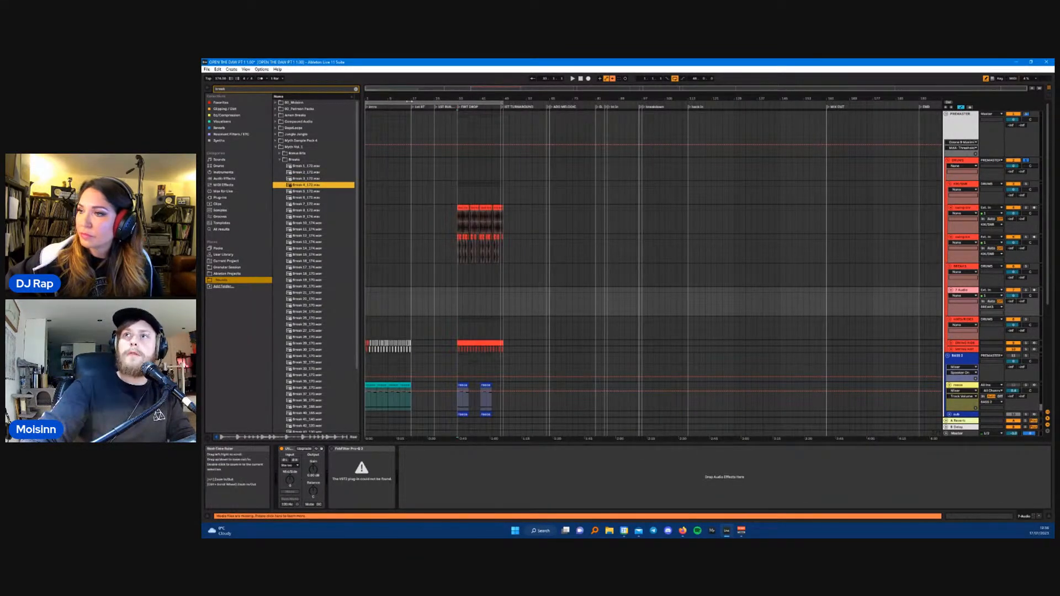
left_click_drag(368, 102, 499, 103)
scroll(498, 103, "up", 8)
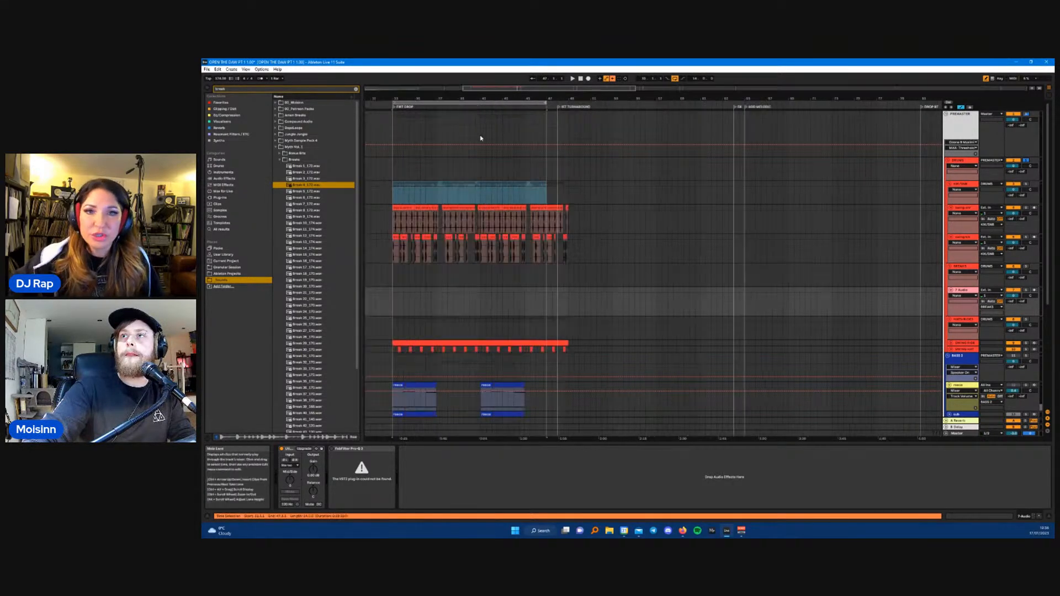
left_click_drag(485, 103, 437, 103)
left_click(394, 131)
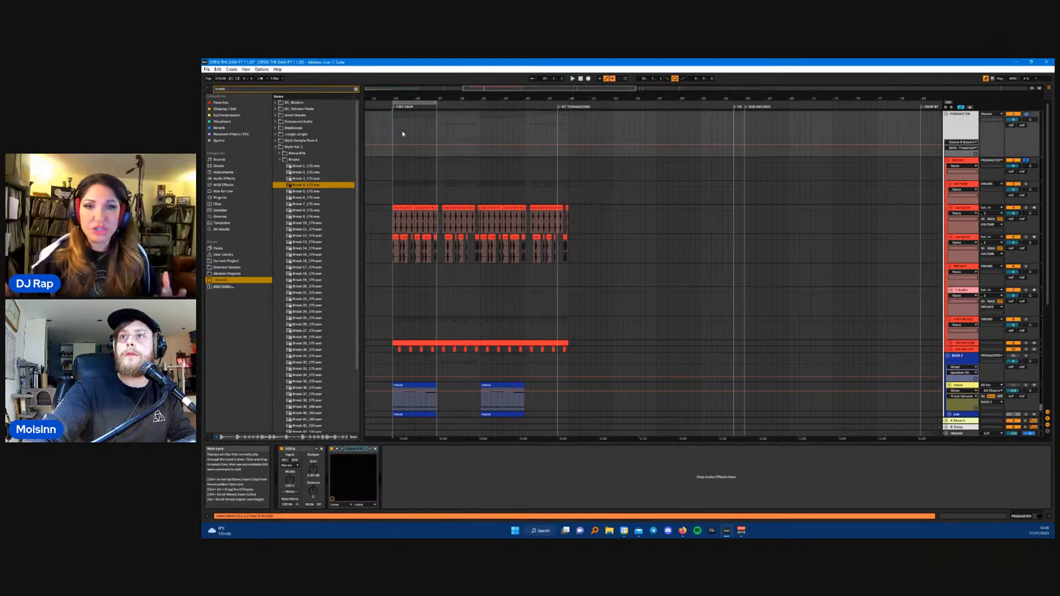
scroll(404, 268, "up", 4)
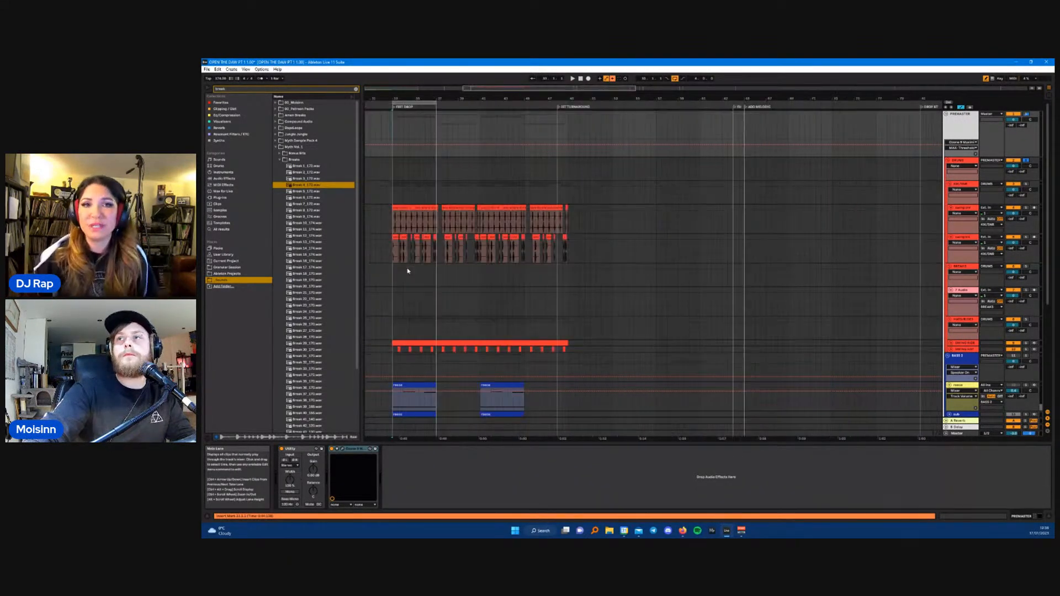
- Try shifting the second hit of the first drop slightly earlier on the lower drum sample track, and return it to its position
scroll(404, 267, "down", 4)
scroll(379, 270, "up", 4)
scroll(436, 277, "up", 3)
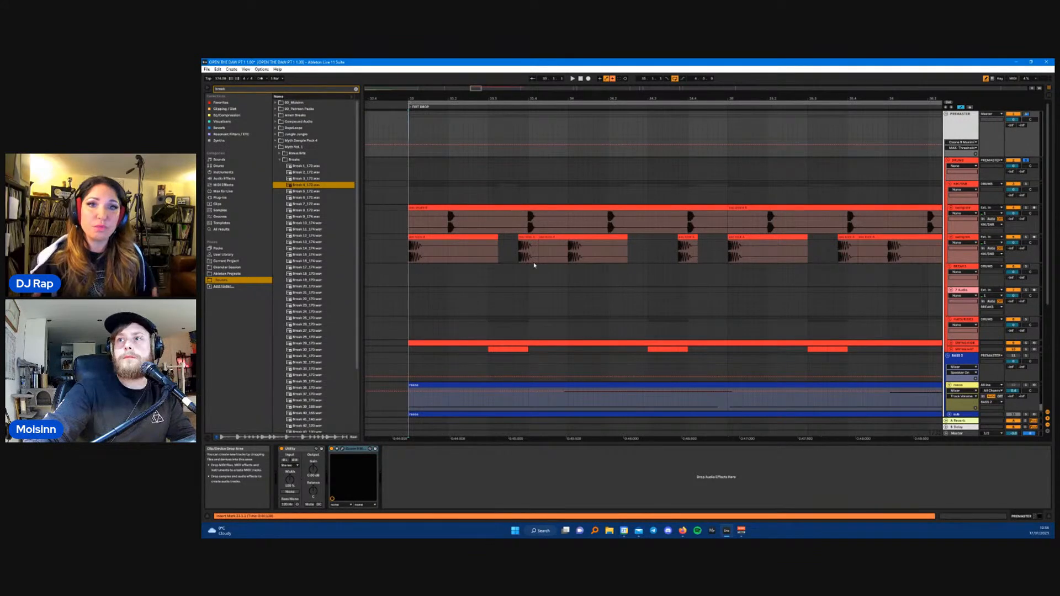
mouse_move(529, 238)
left_mouse_down()
mouse_move(509, 246)
mouse_move(530, 237)
left_mouse_up()
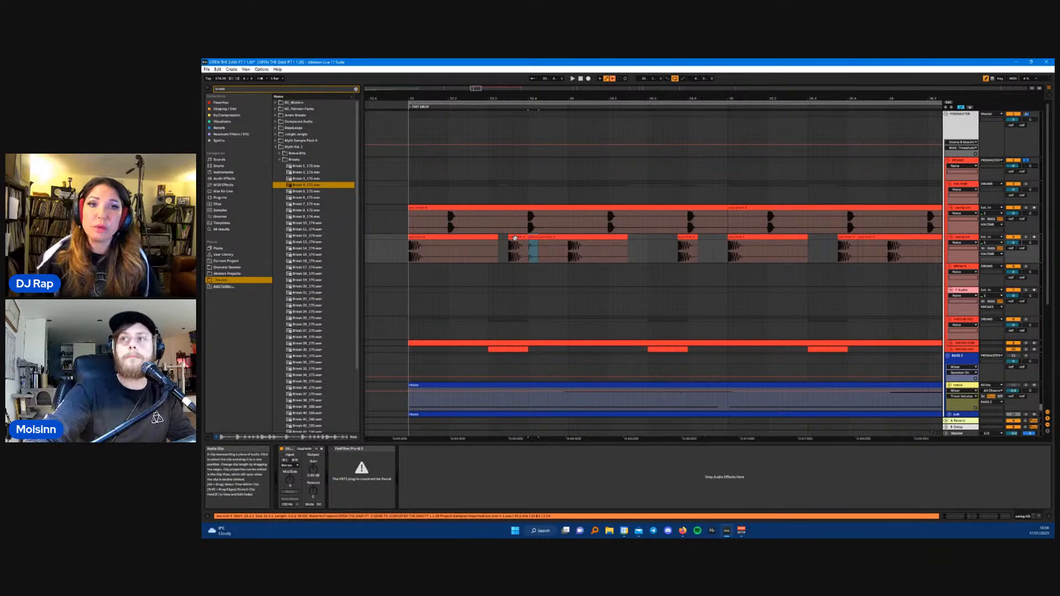
left_click_drag(515, 238, 517, 241)
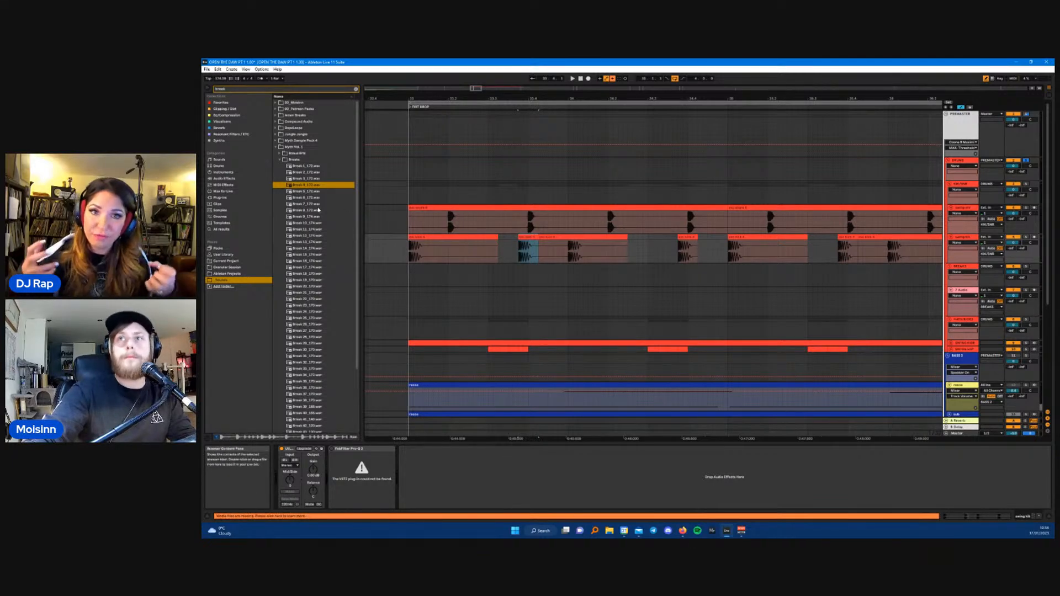
- Play the FIRST DROP from its start and preview the Break 19 to Break 22 samples against it
scroll(317, 210, "down", 1)
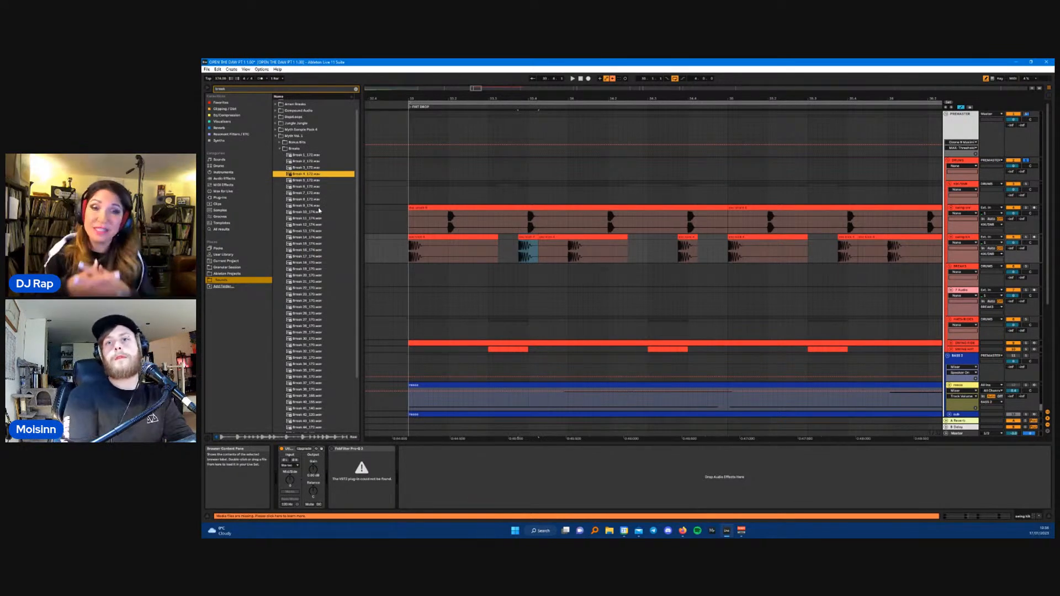
scroll(306, 269, "down", 3)
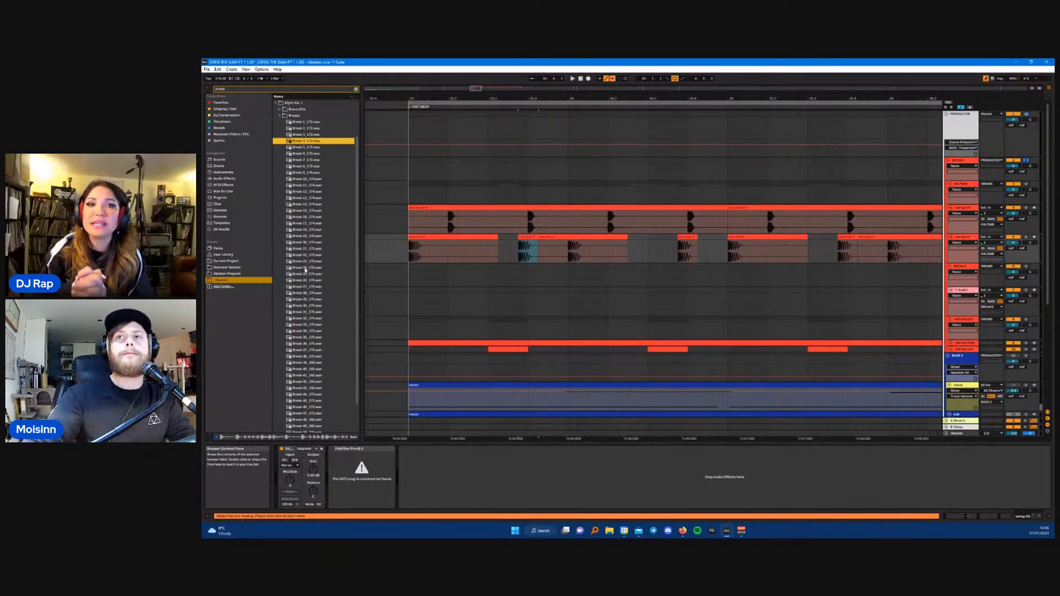
scroll(307, 269, "down", 2)
scroll(433, 194, "down", 4)
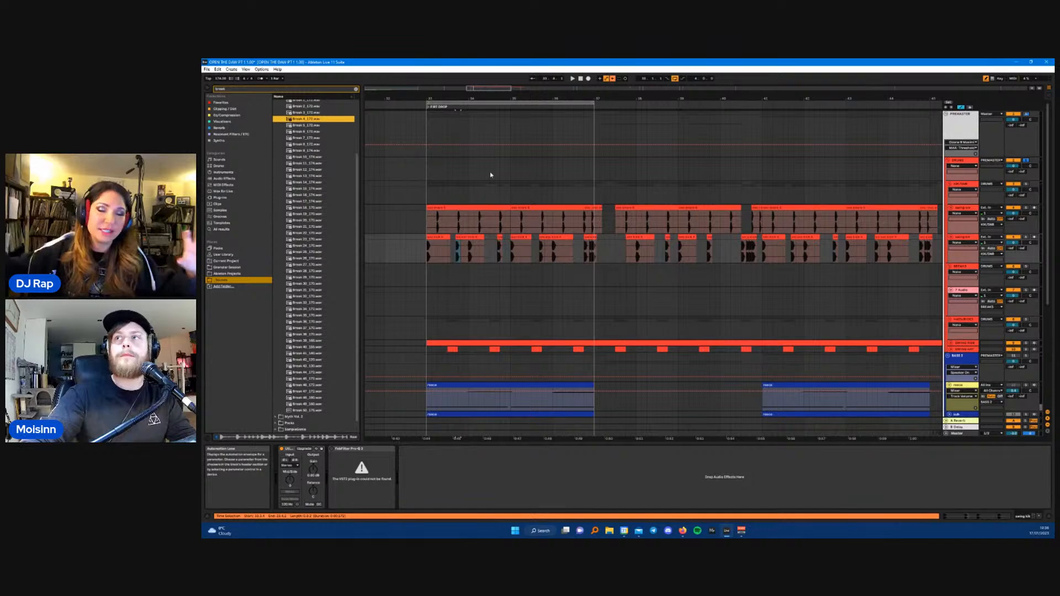
left_click(427, 186)
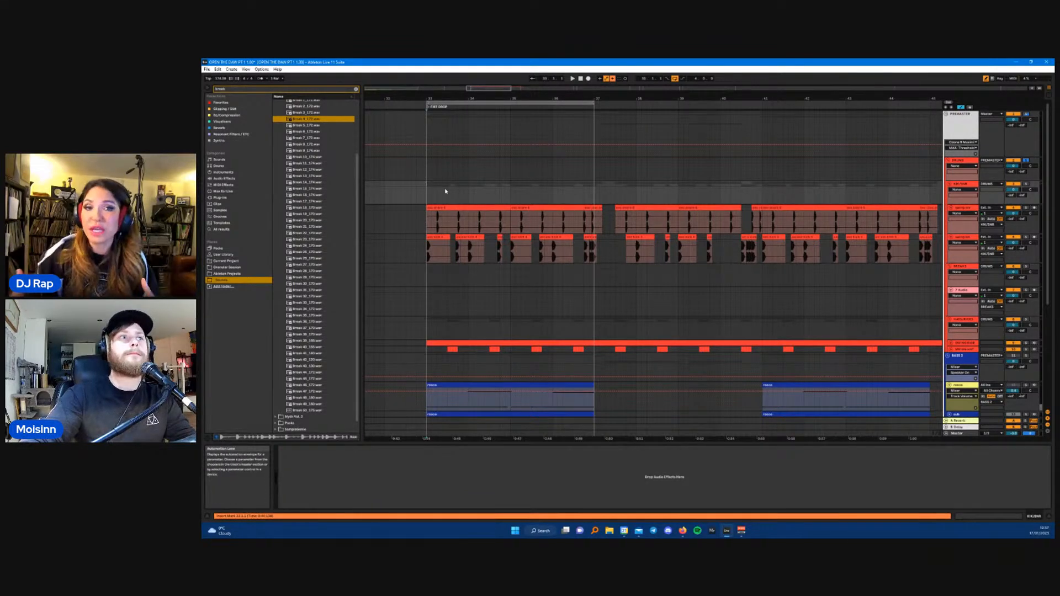
key("space")
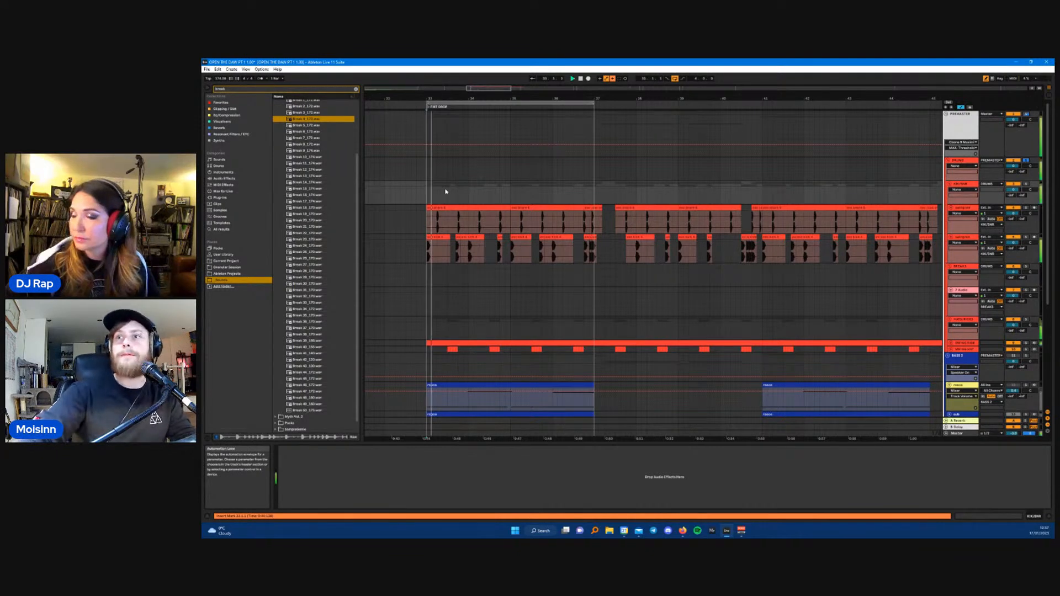
left_click(311, 214)
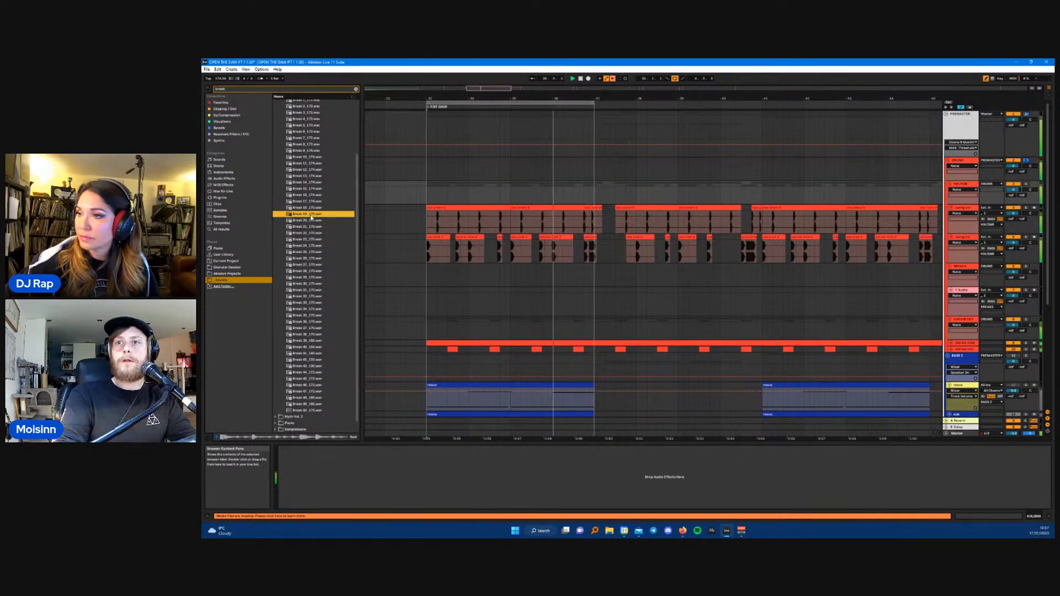
key("Down")
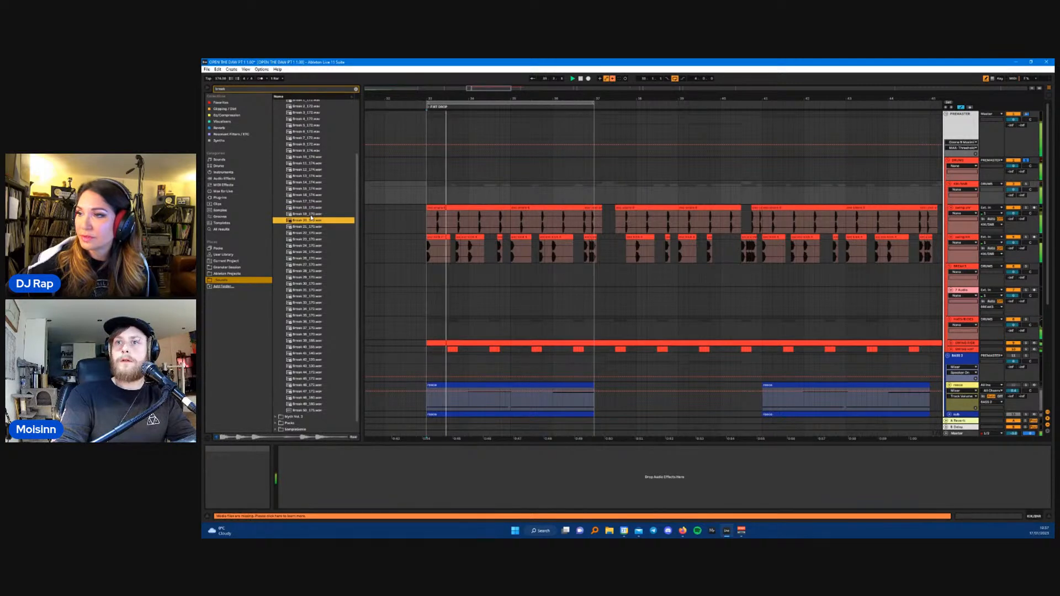
key("Down")
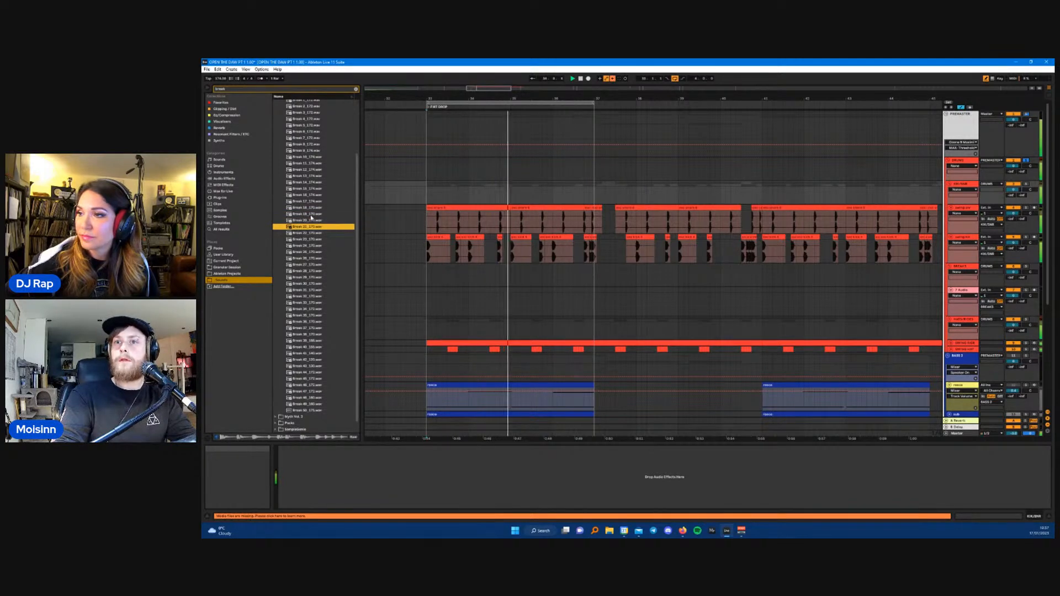
key("Down")
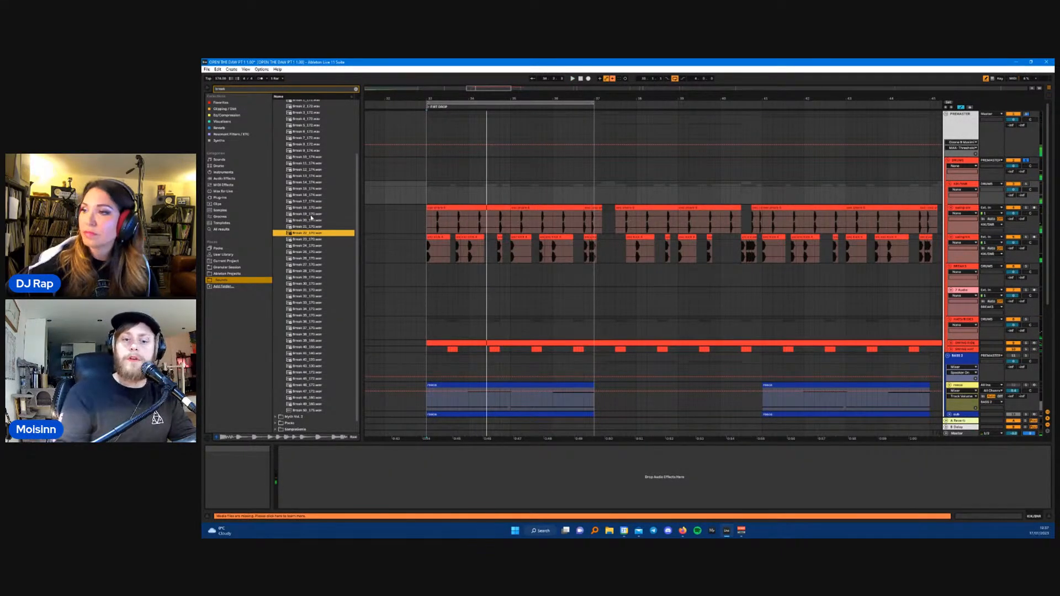
- Replay the drop from its start and audition the Break 31 to Break 35 samples over it
left_click(427, 191)
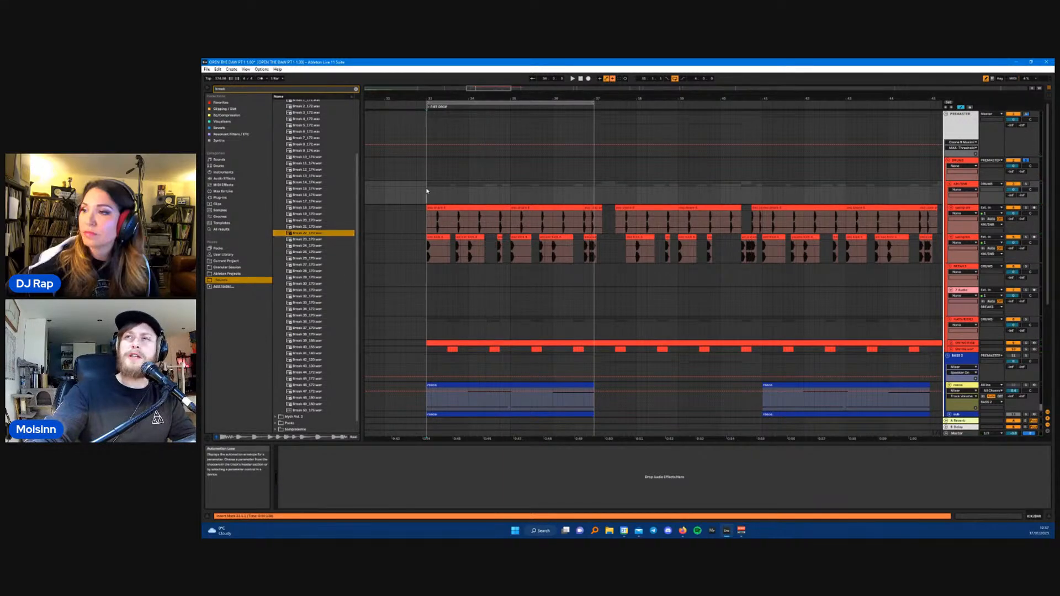
key("space")
left_click(310, 291)
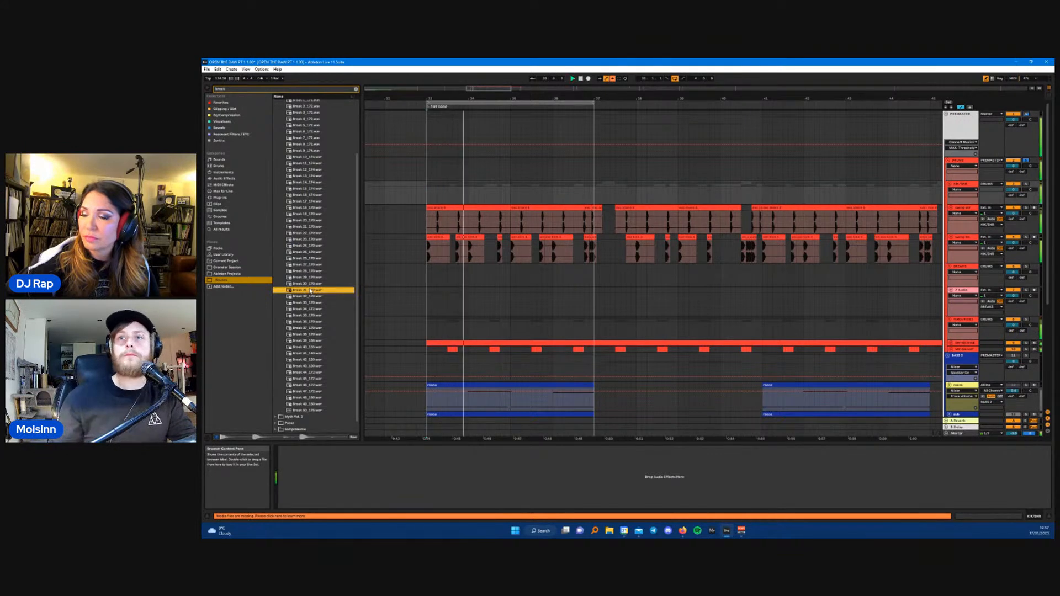
key("Down")
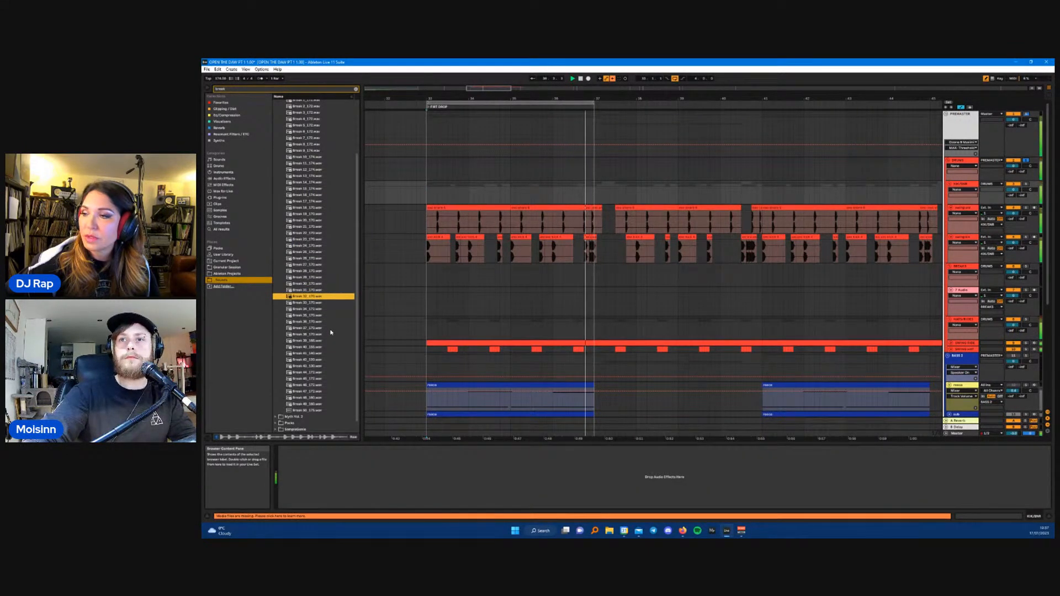
key("Down")
key("Down")
key("Down")
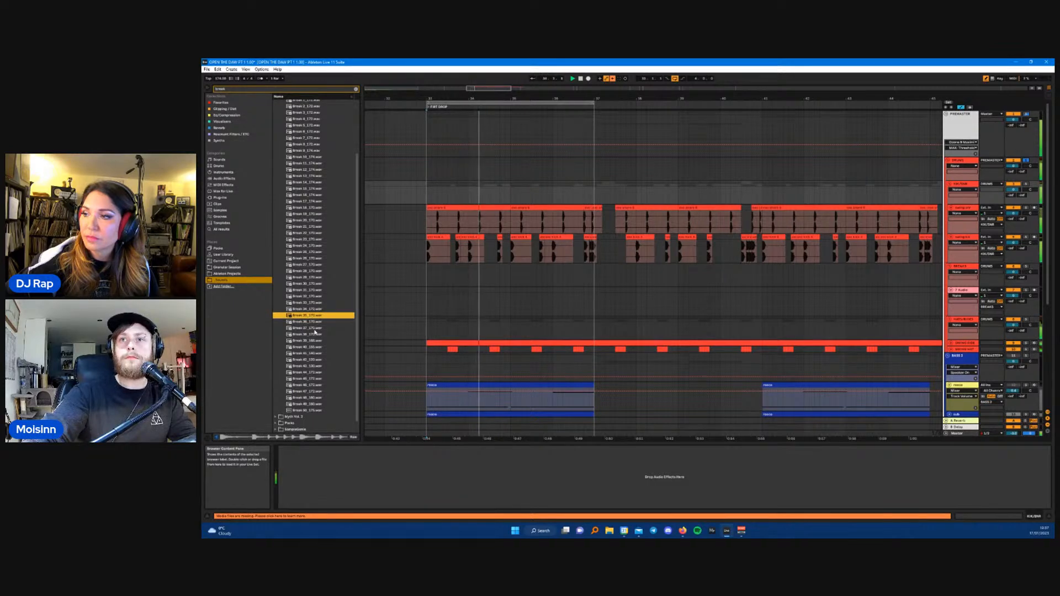
- Place the Break 35 sample on the 7 Audio track at the drop's start and duplicate it to fill the four-bar loop
left_click_drag(315, 316, 429, 291)
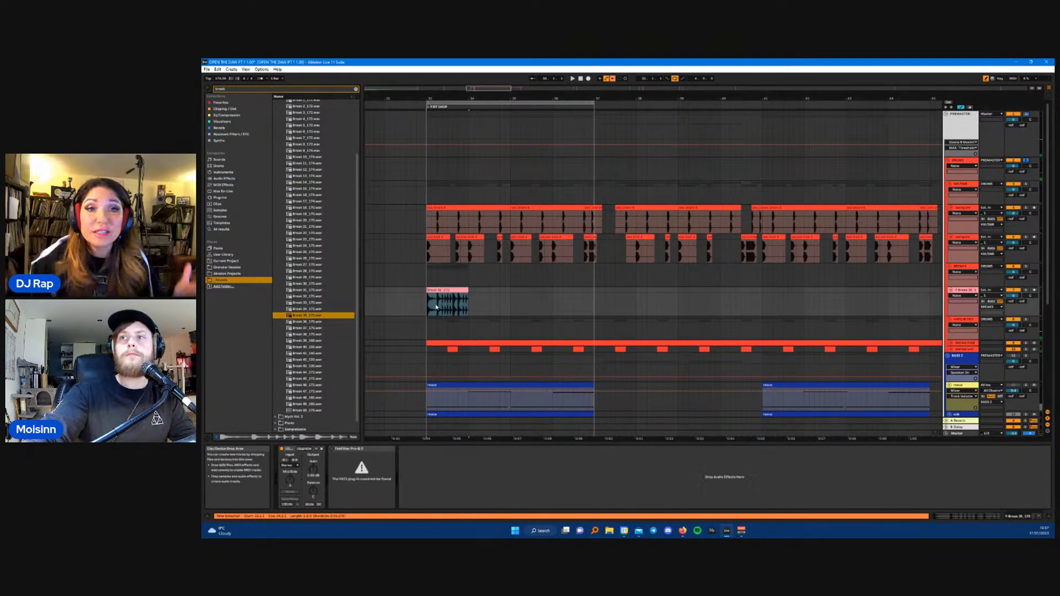
key("ctrl+d")
key("ctrl+d")
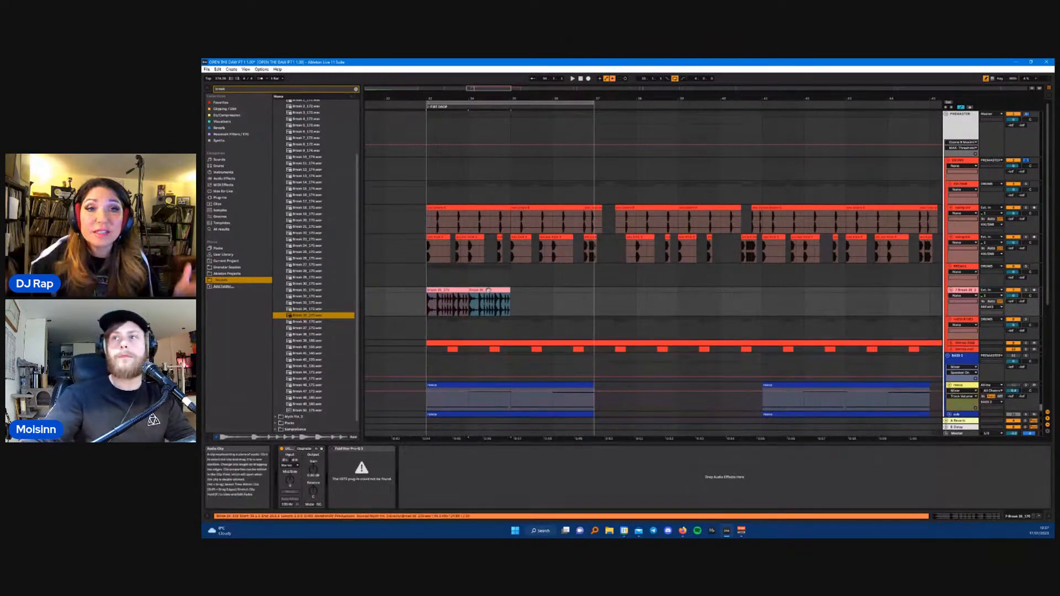
key("ctrl+d")
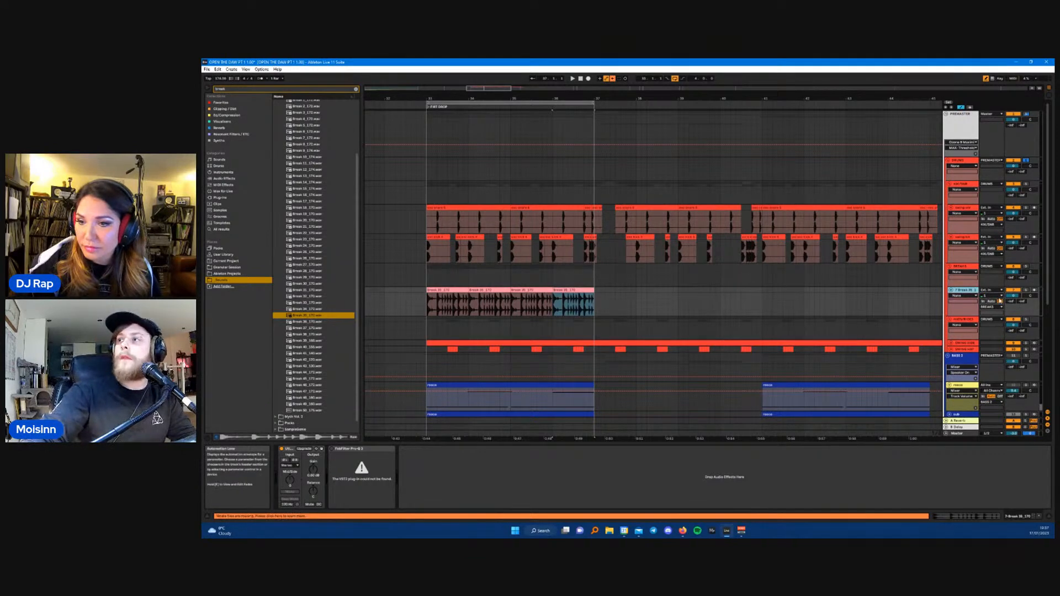
- Replace the missing FabFilter plug-in on the break track with FabFilter Pro-Q 3 from the EQ/Compression collection, clearing the browser search
left_click(365, 462)
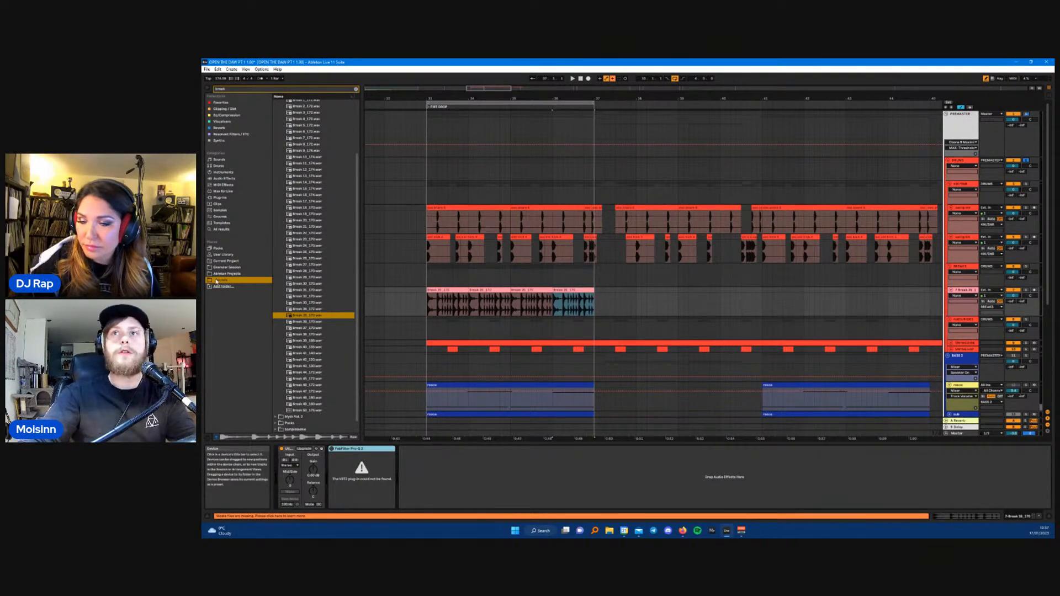
key("Delete")
left_click(355, 89)
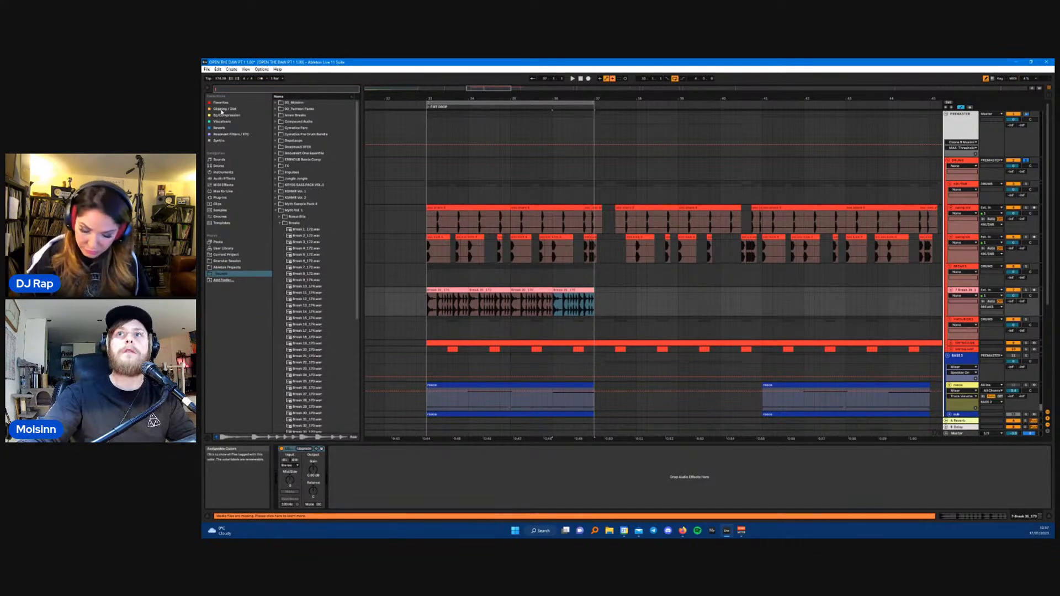
left_click(222, 115)
left_click_drag(298, 121, 393, 459)
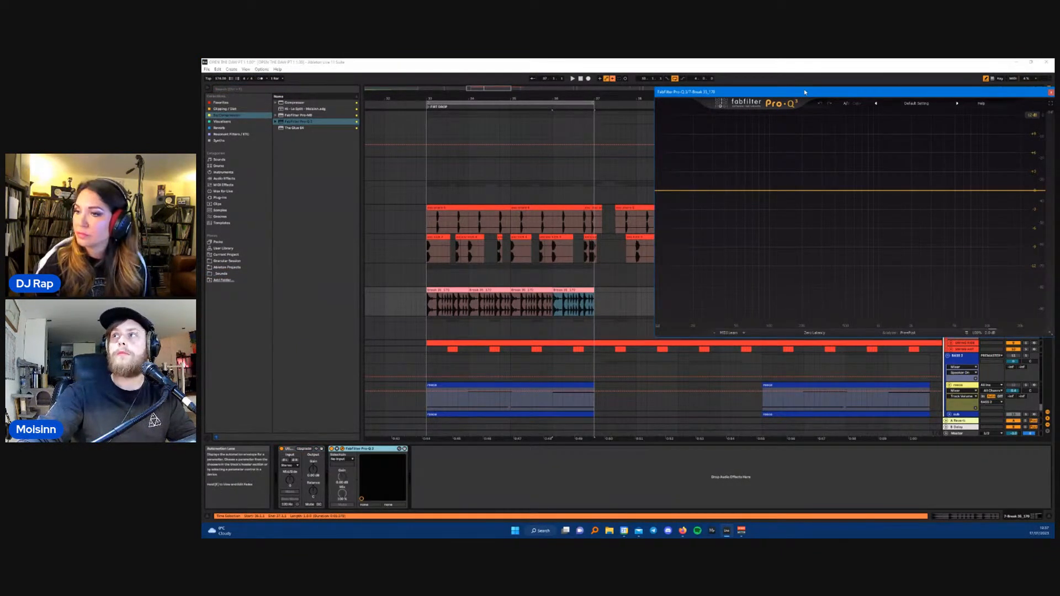
left_click_drag(804, 92, 586, 146)
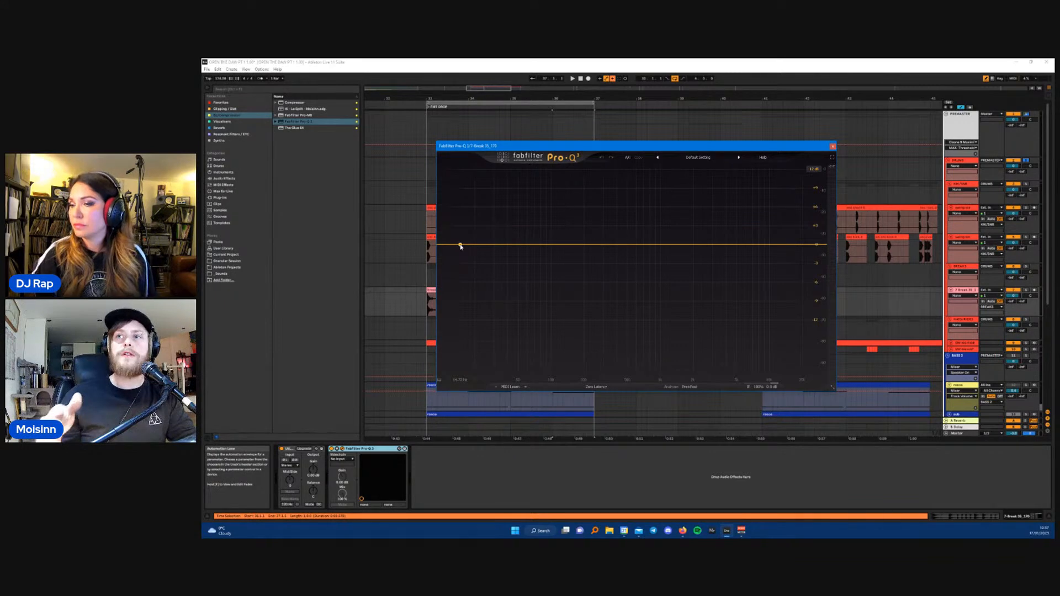
left_click_drag(565, 148, 529, 141)
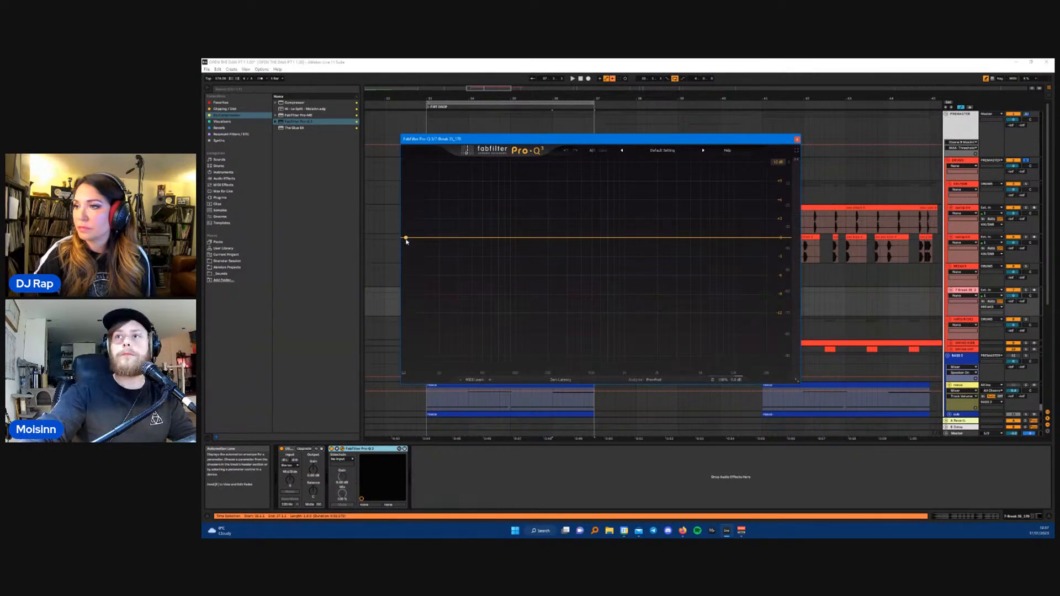
- Add a low cut with a 12 dB/oct slope at about 95 Hz to the break's EQ
left_click_drag(410, 239, 510, 238)
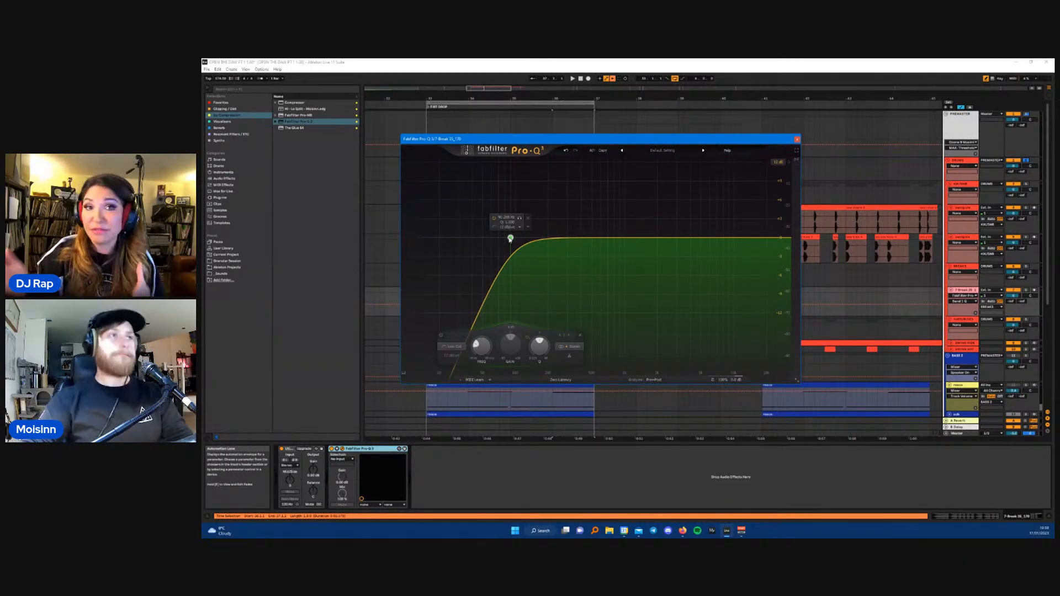
left_click_drag(641, 140, 642, 128)
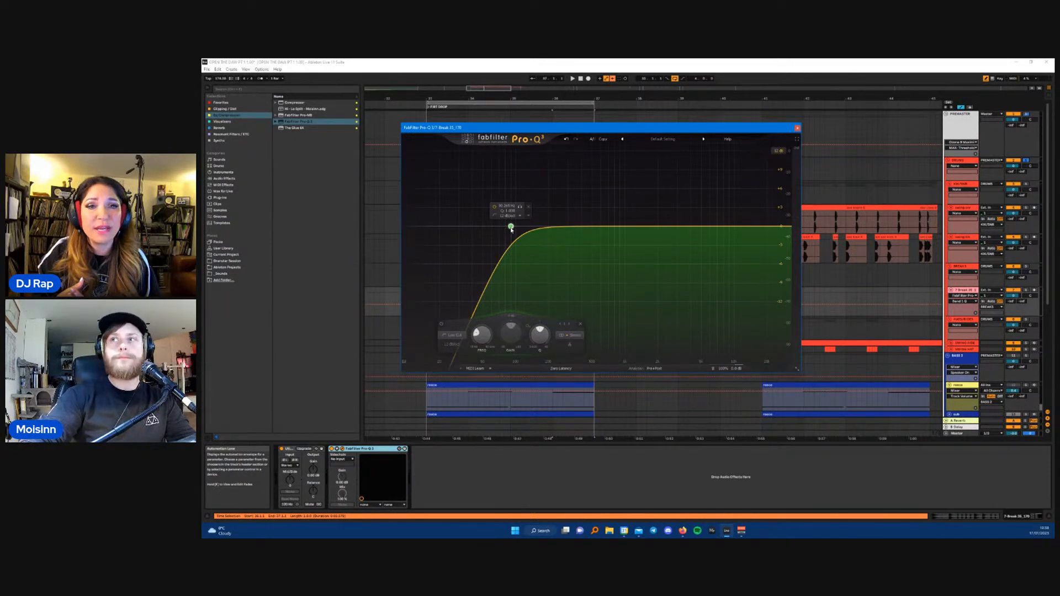
left_click_drag(511, 228, 514, 227)
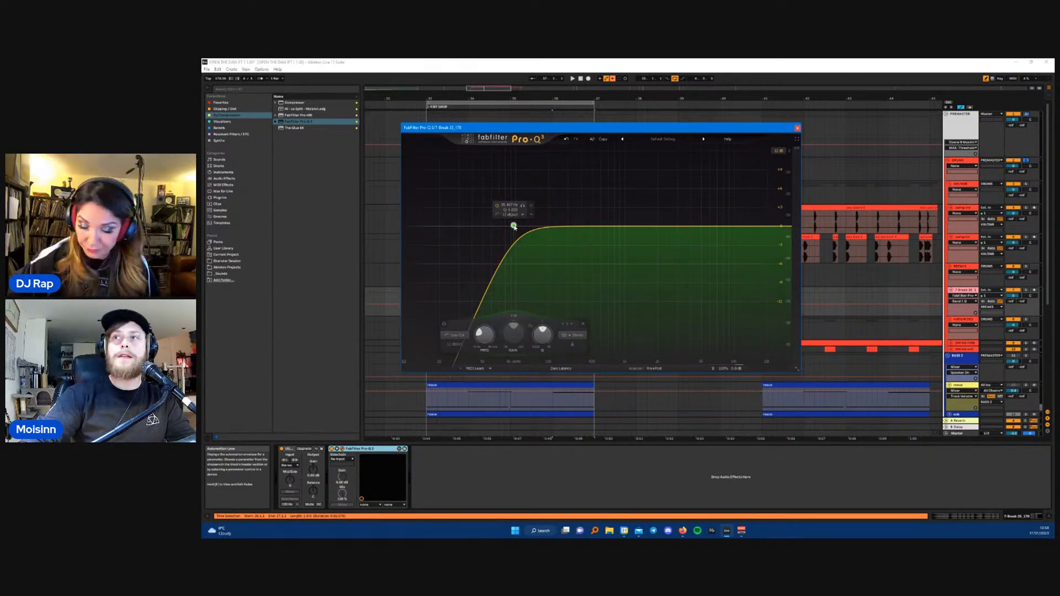
- Try a steeper slope on the low cut while raising its frequency, and return the slope to 12 dB/oct
left_click_drag(514, 226, 525, 224)
scroll(526, 225, "up", 7)
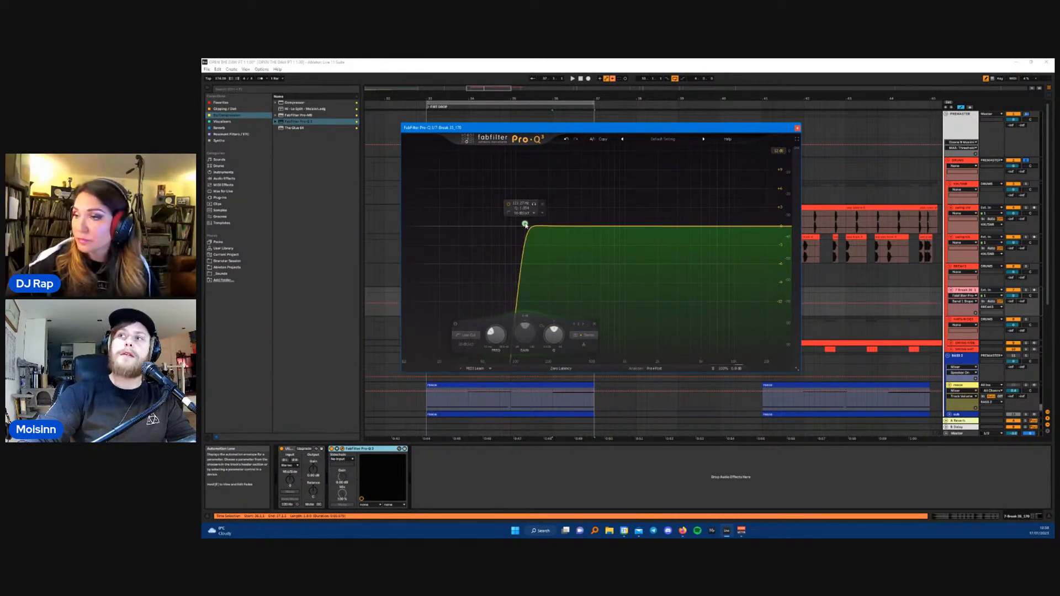
left_click_drag(525, 225, 533, 231)
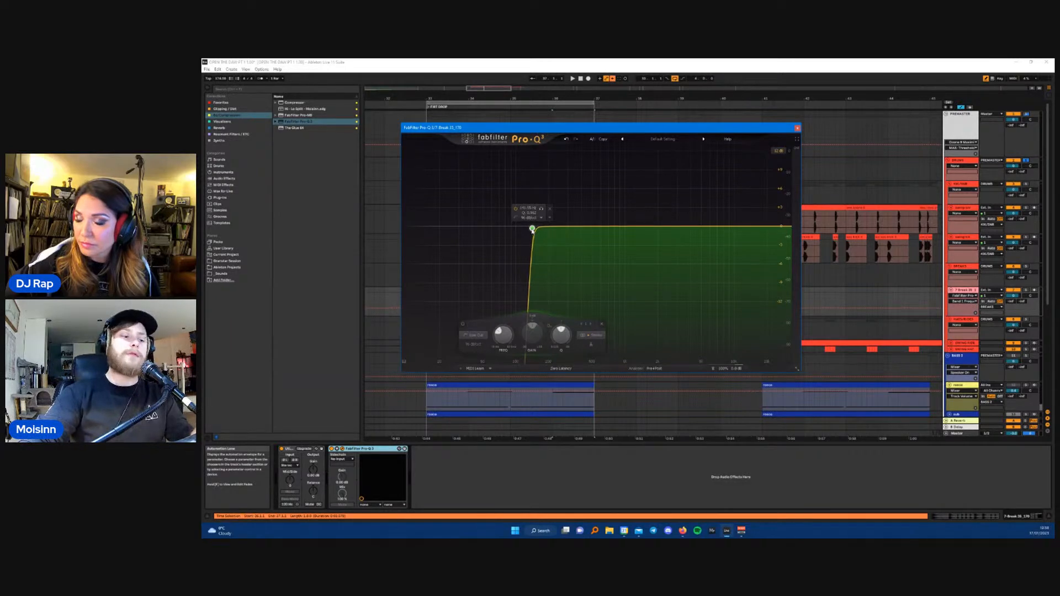
scroll(533, 230, "down", 5)
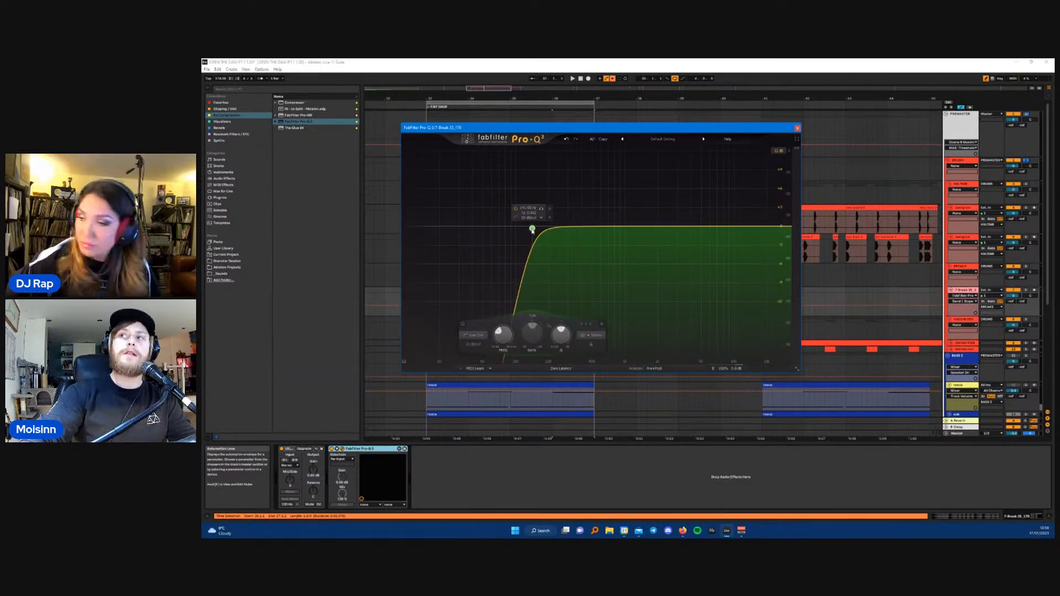
scroll(533, 230, "down", 1)
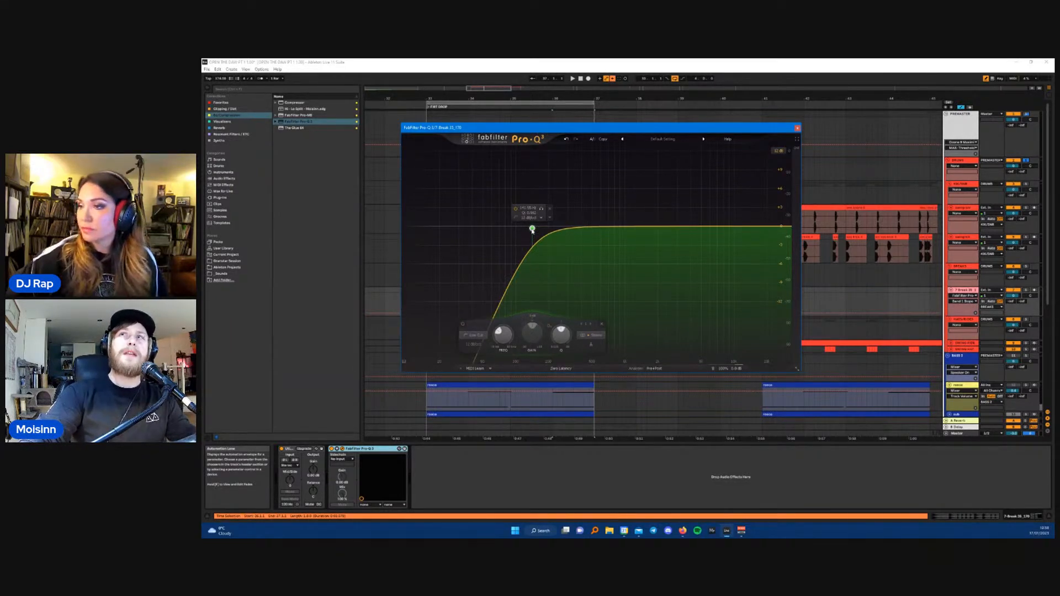
- Raise the break's low cut to about 220 Hz while playing the loop
left_click_drag(533, 229, 540, 228)
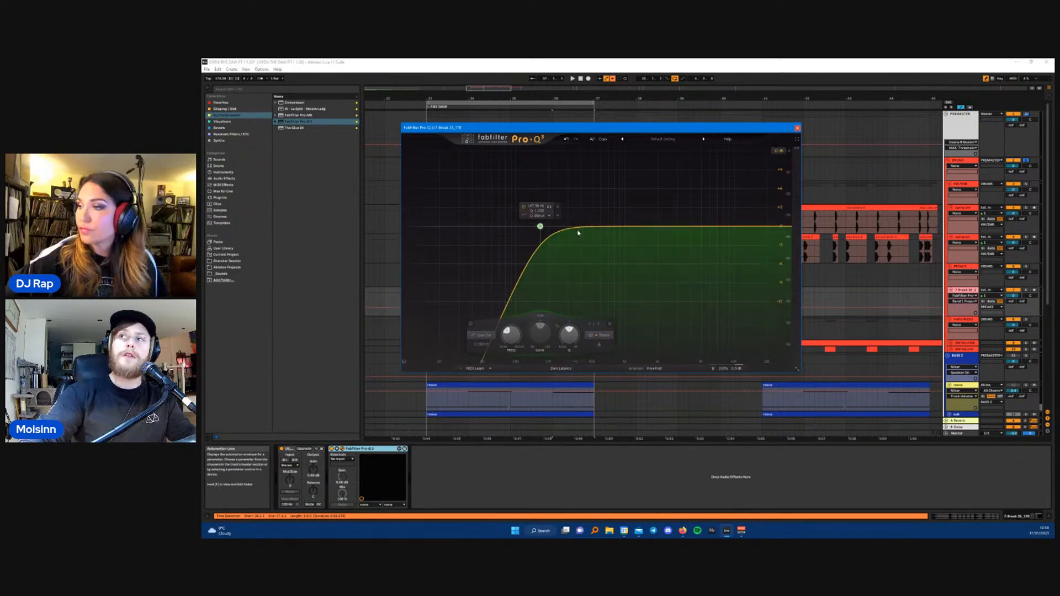
left_click_drag(695, 129, 710, 125)
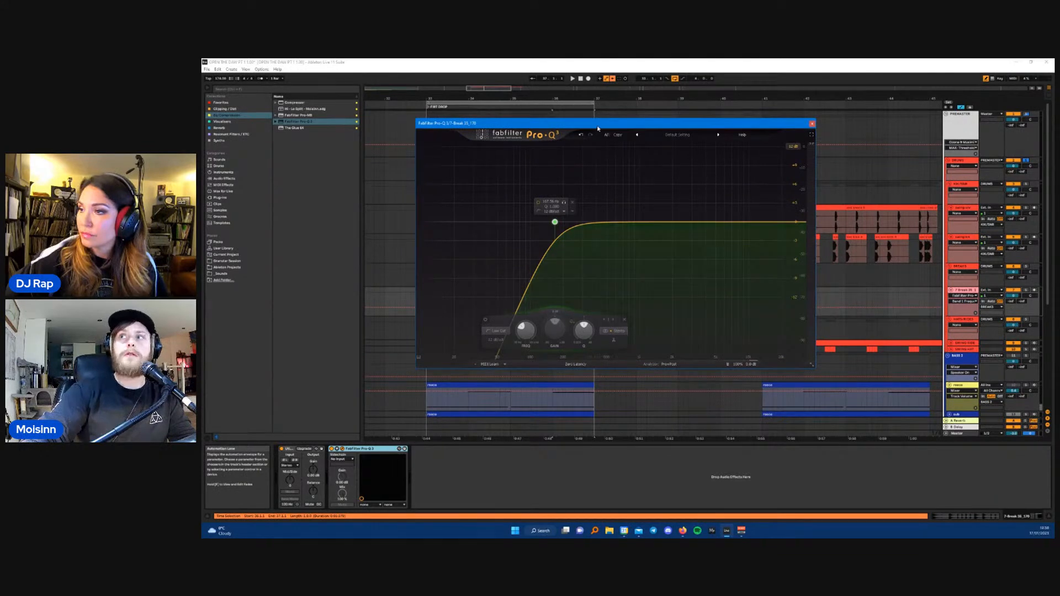
left_click_drag(598, 129, 591, 128)
key("space")
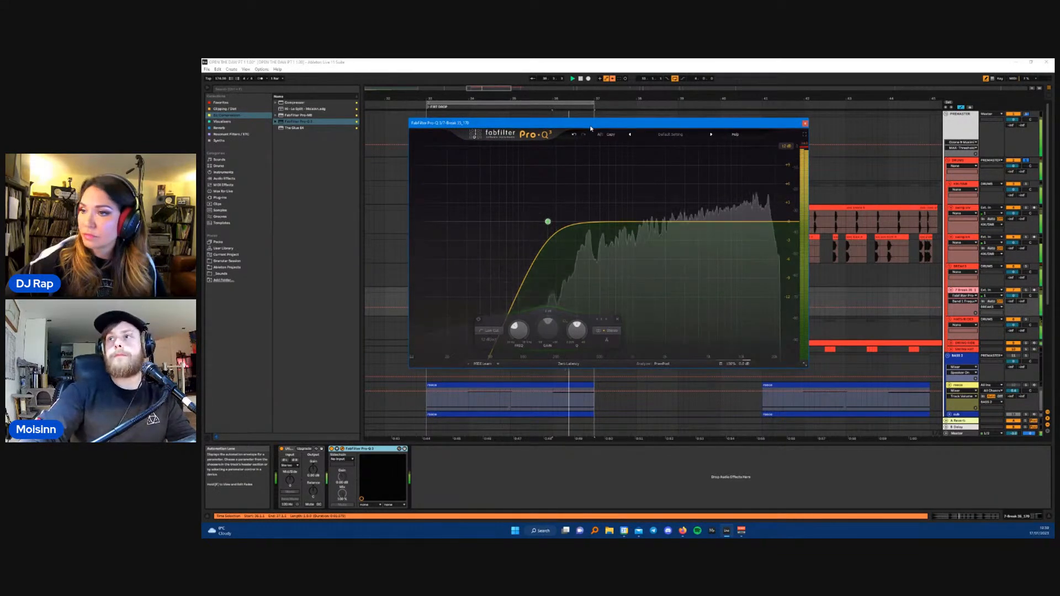
left_click_drag(548, 221, 560, 222)
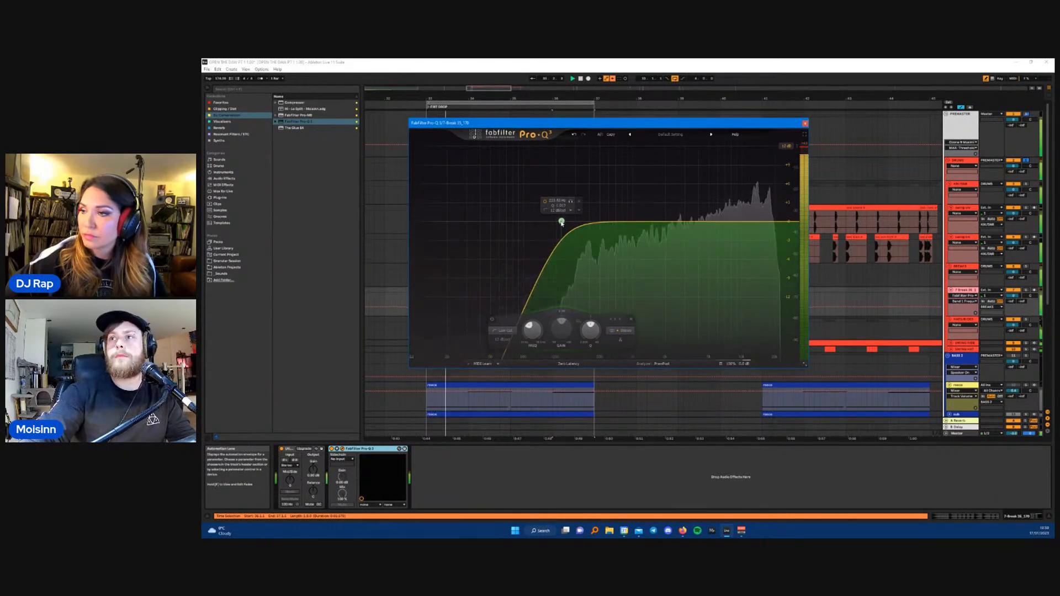
- Close the break's EQ window and trim the first break clip of the drop to half a bar
left_click(805, 124)
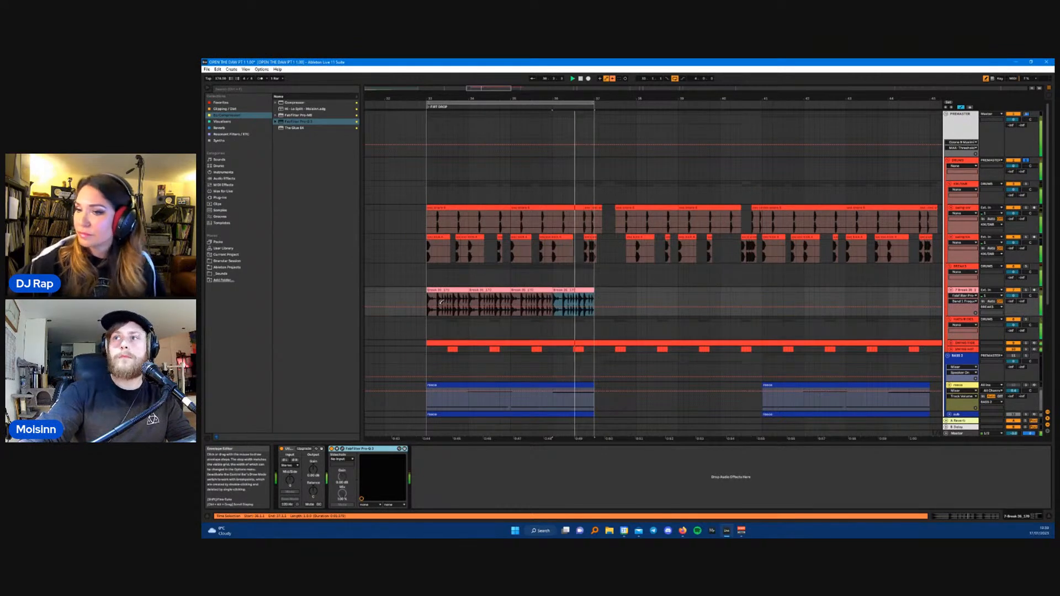
scroll(441, 302, "up", 4)
scroll(441, 302, "down", 4)
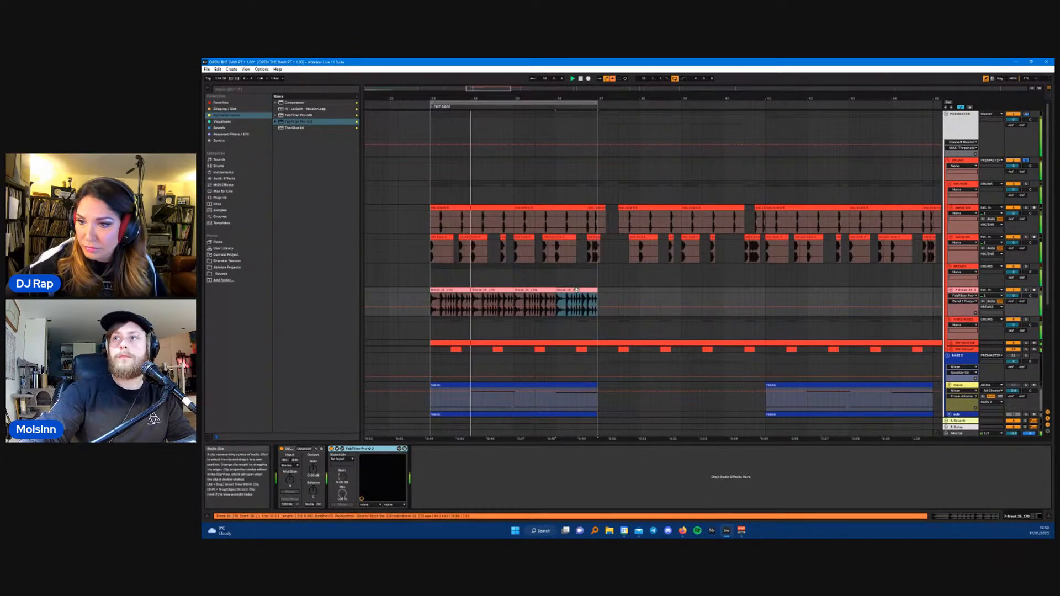
key("space")
left_click_drag(472, 291, 451, 291)
scroll(451, 292, "up", 4)
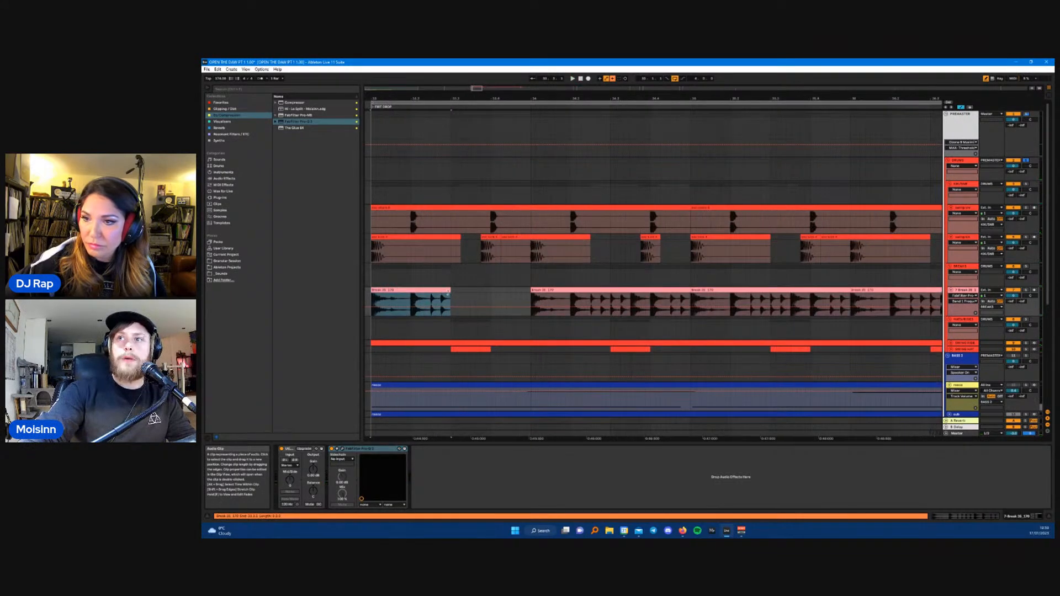
- Duplicate the half-bar break clip to fill the drop's first bar and play the drop from its start
left_click(375, 286)
key("space")
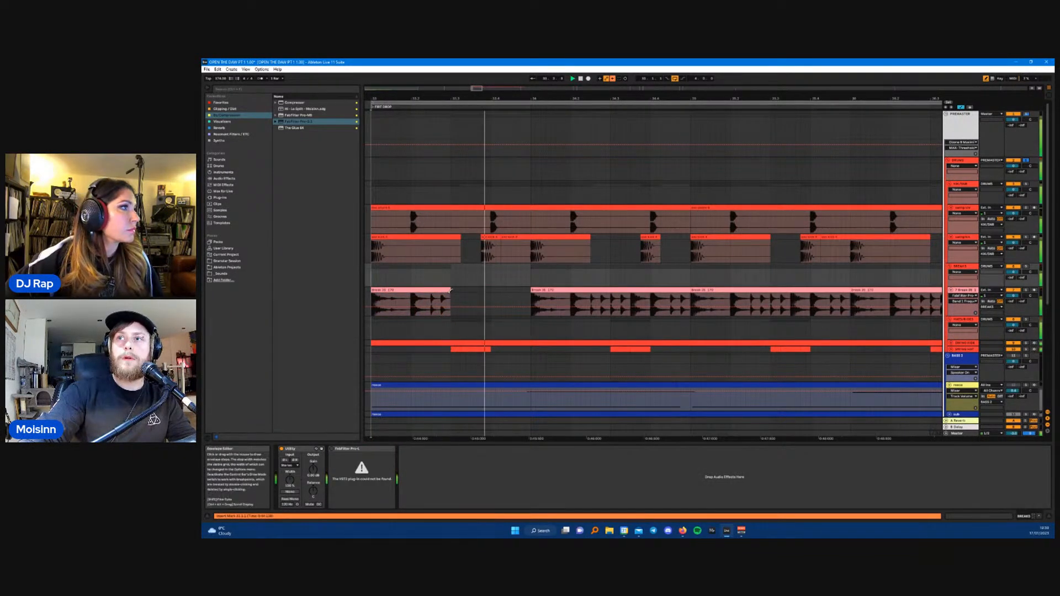
left_click(430, 292)
key("space")
key("ctrl+d")
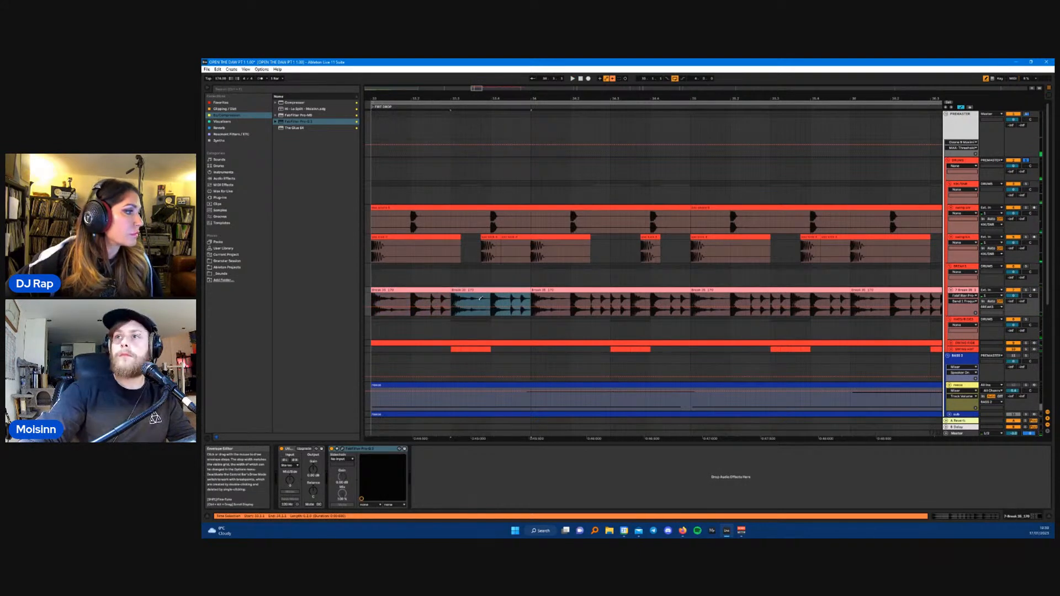
scroll(424, 281, "down", 4)
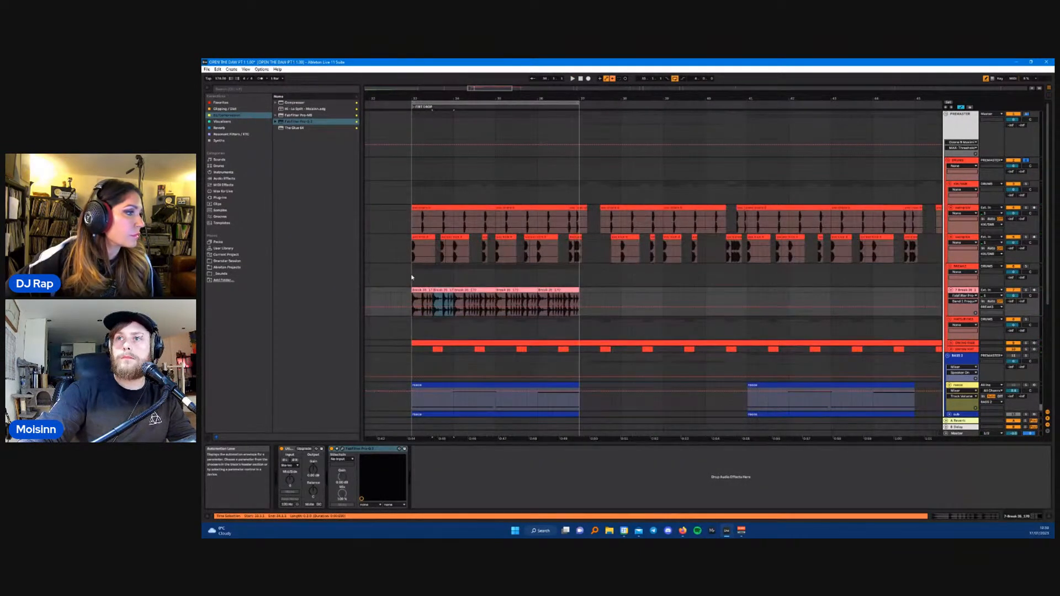
left_click(412, 277)
key("space")
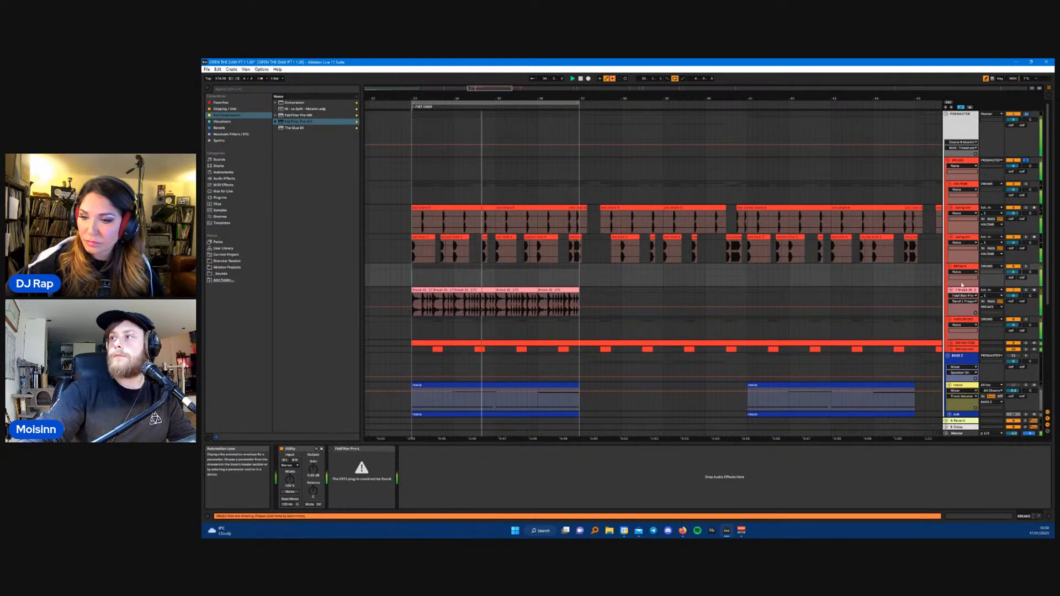
- Stop playback and fold the break track under its drum group
left_click(964, 290)
key("space")
left_click(951, 290)
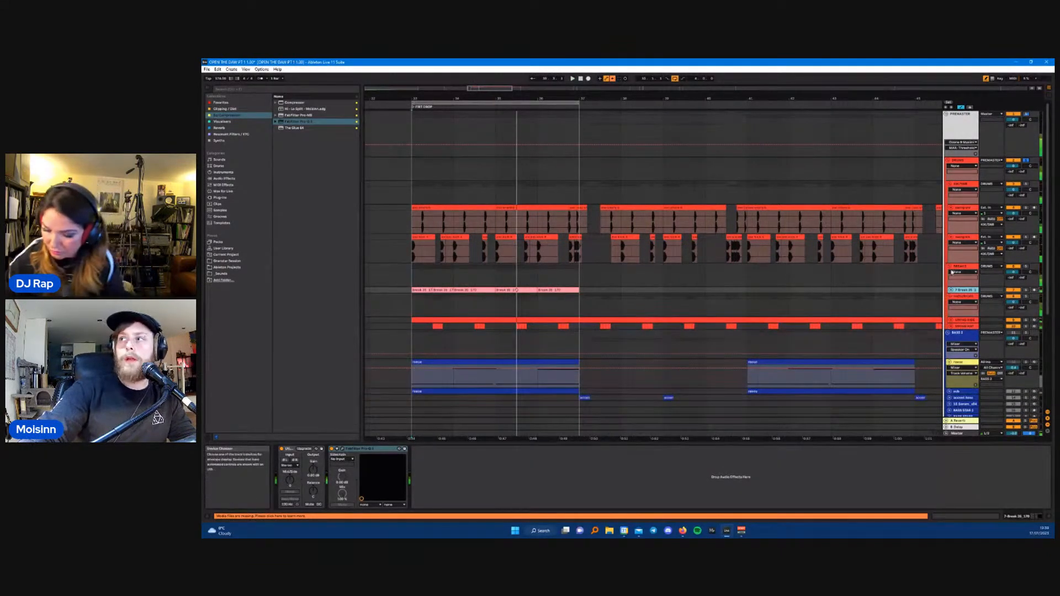
left_click(960, 268)
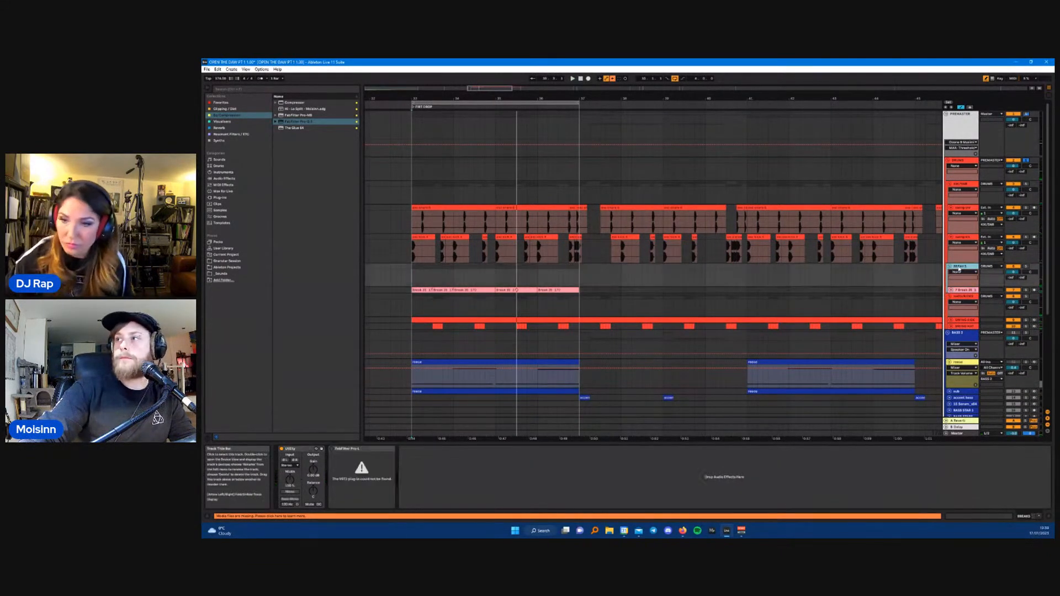
- Trim the first kick clip of the drop to one beat, ending where the first snare hits
left_click(959, 238)
scroll(412, 262, "up", 4)
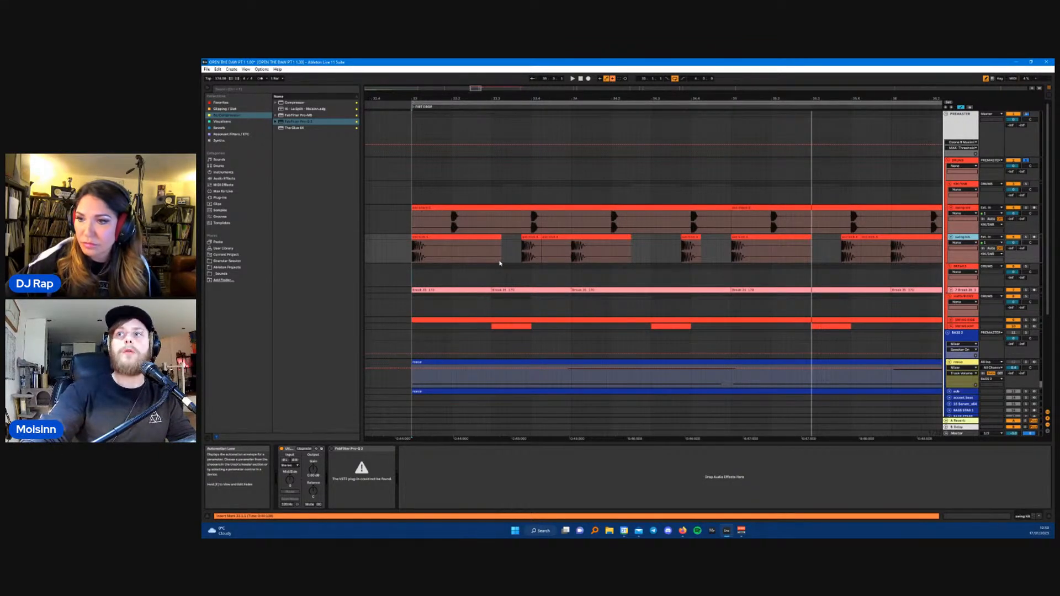
left_click_drag(501, 243, 453, 244)
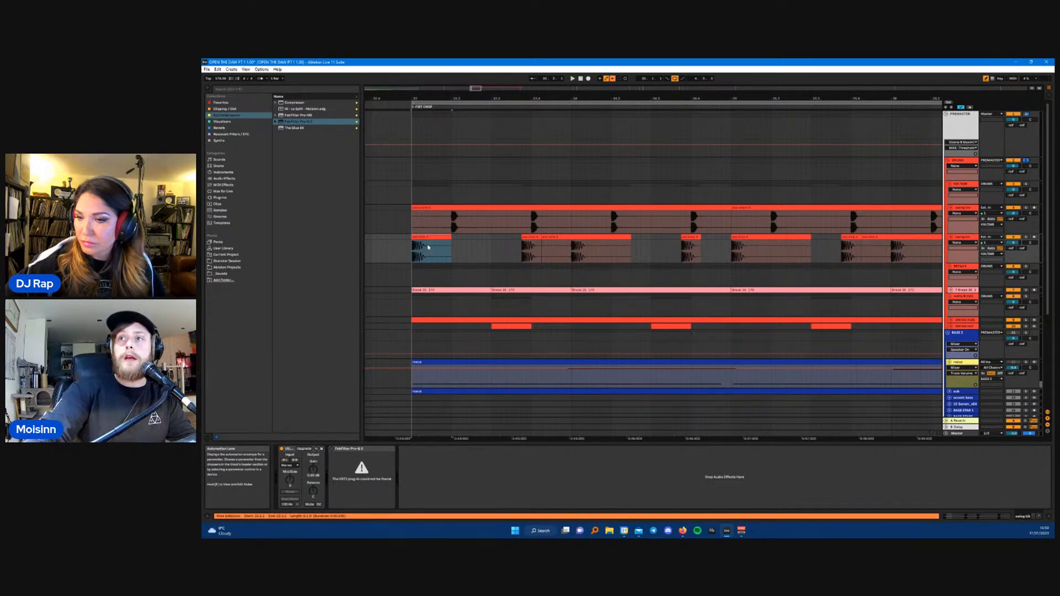
scroll(428, 247, "up", 4)
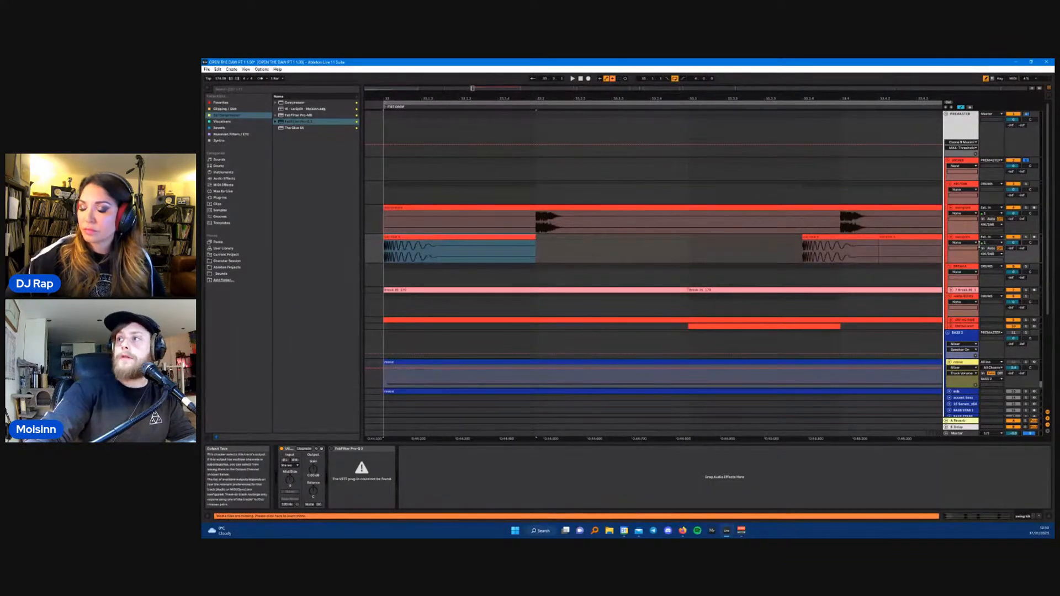
- Replace the kick track's missing FabFilter plug-in with FabFilter Pro-Q 3 and play the kick soloed
left_click(416, 488)
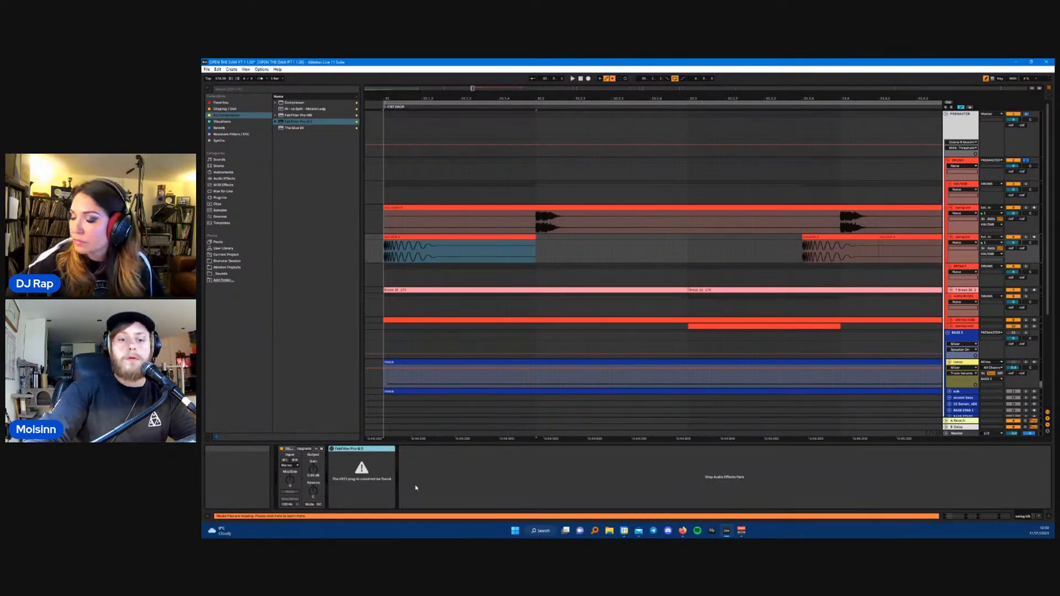
key("Delete")
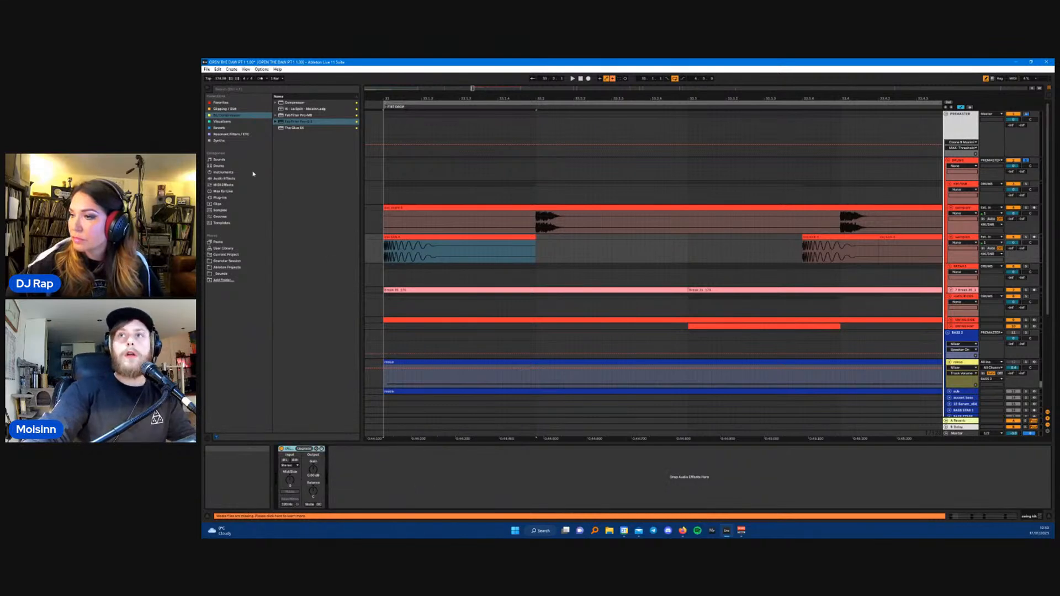
left_click(292, 122)
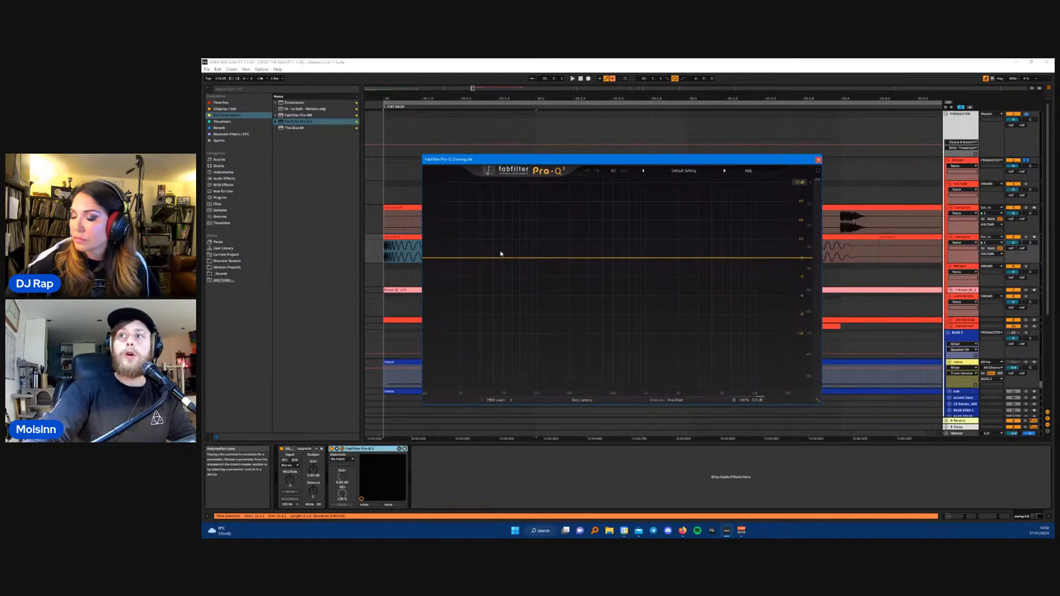
left_click(1027, 237)
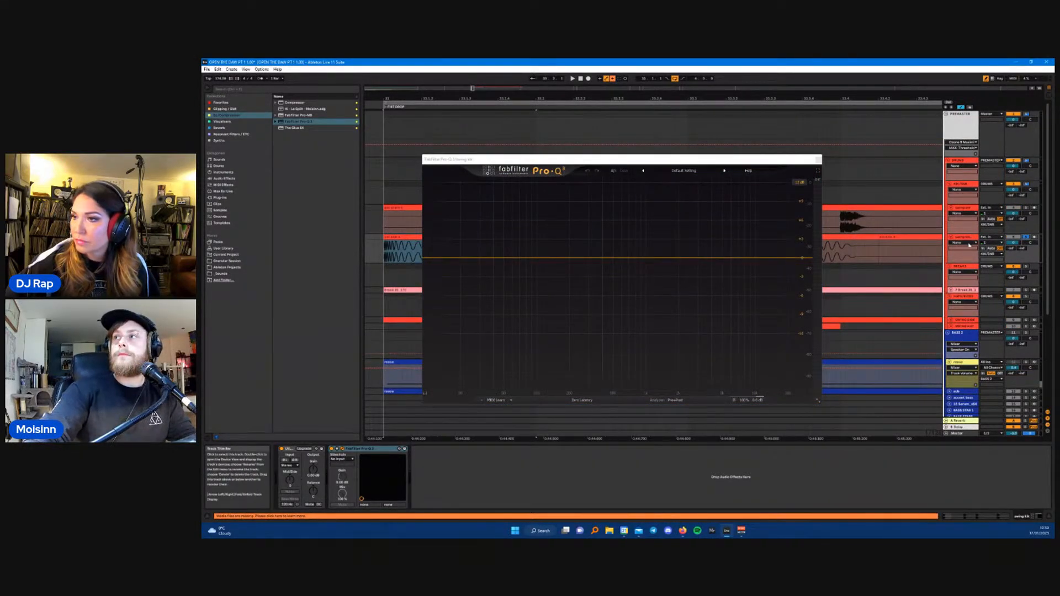
key("space")
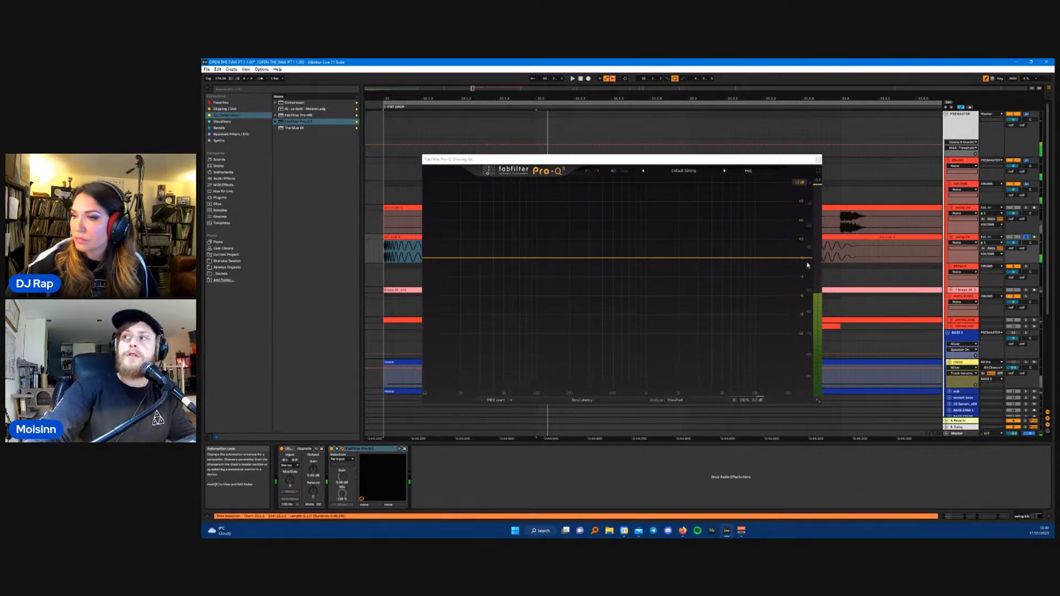
- Open the Ozone 9 Maximizer on the PREMASTER track
left_click(965, 162)
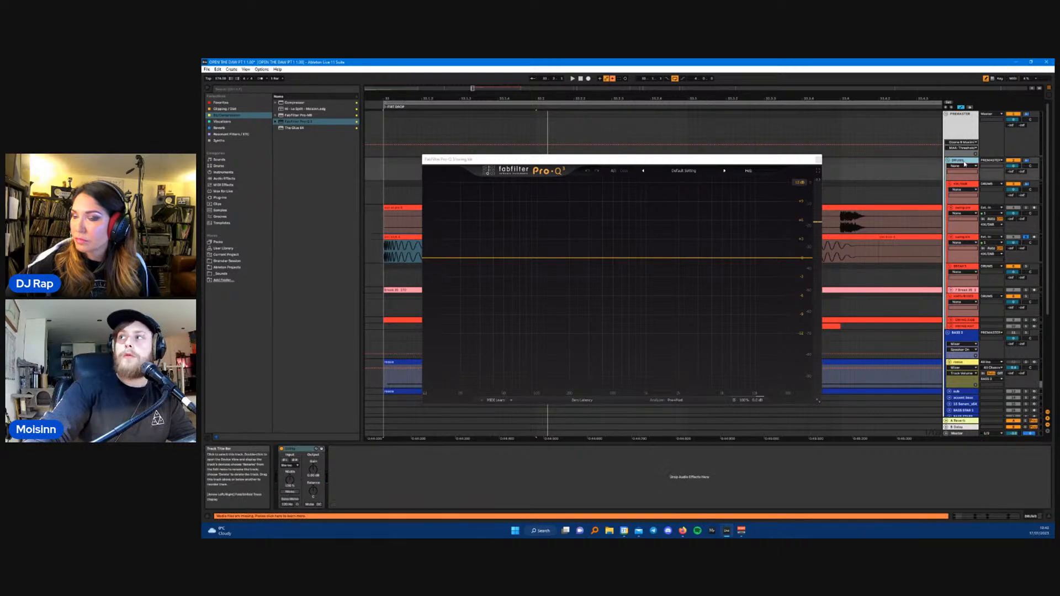
left_click(961, 114)
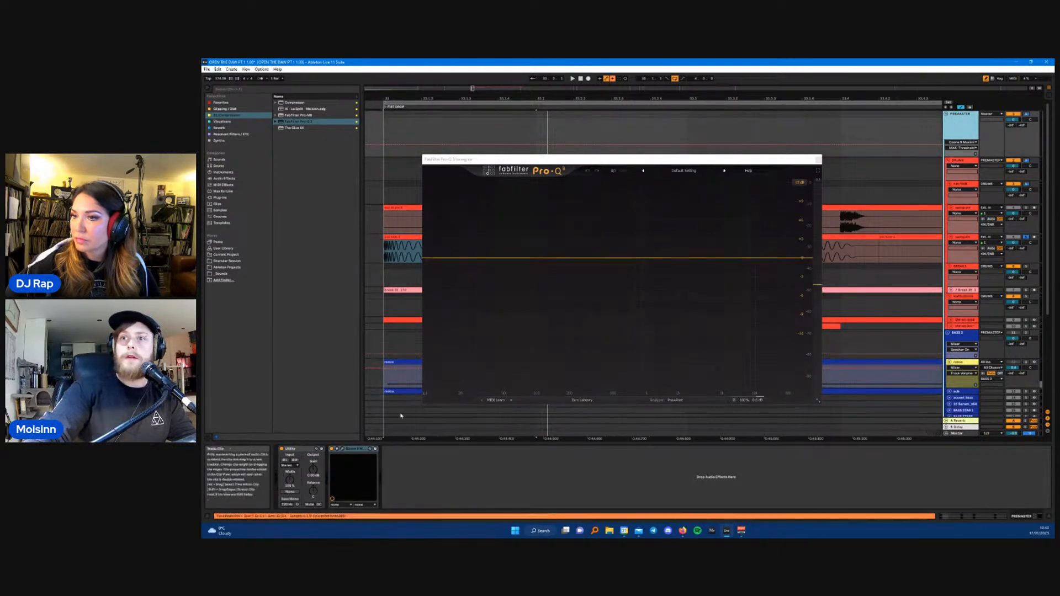
left_click(343, 450)
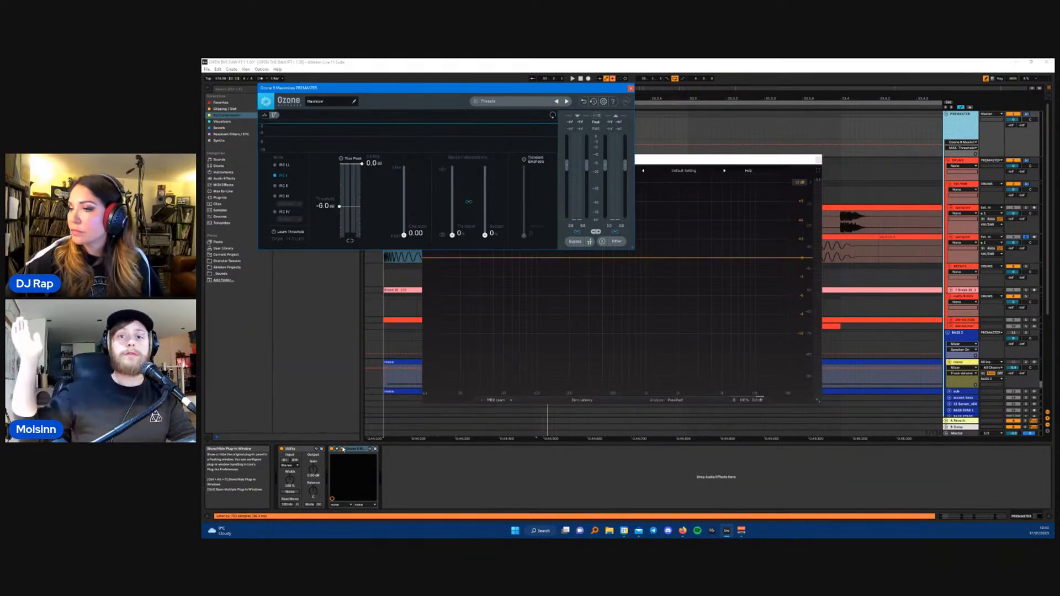
- Lower the kick track's volume and play the soloed kick to check its level against the premaster limiter
left_click(1015, 243)
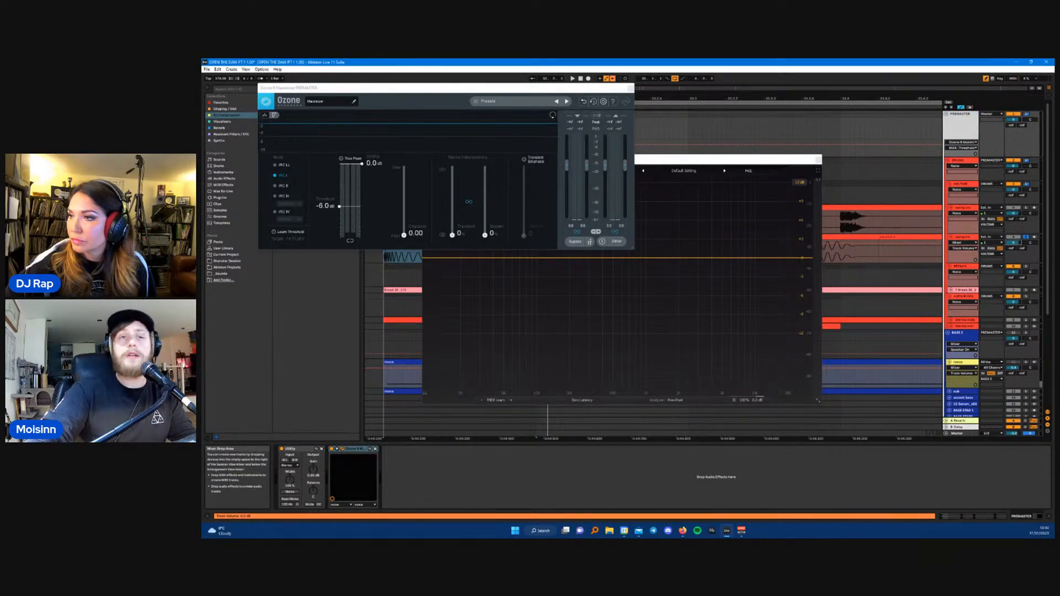
key("space")
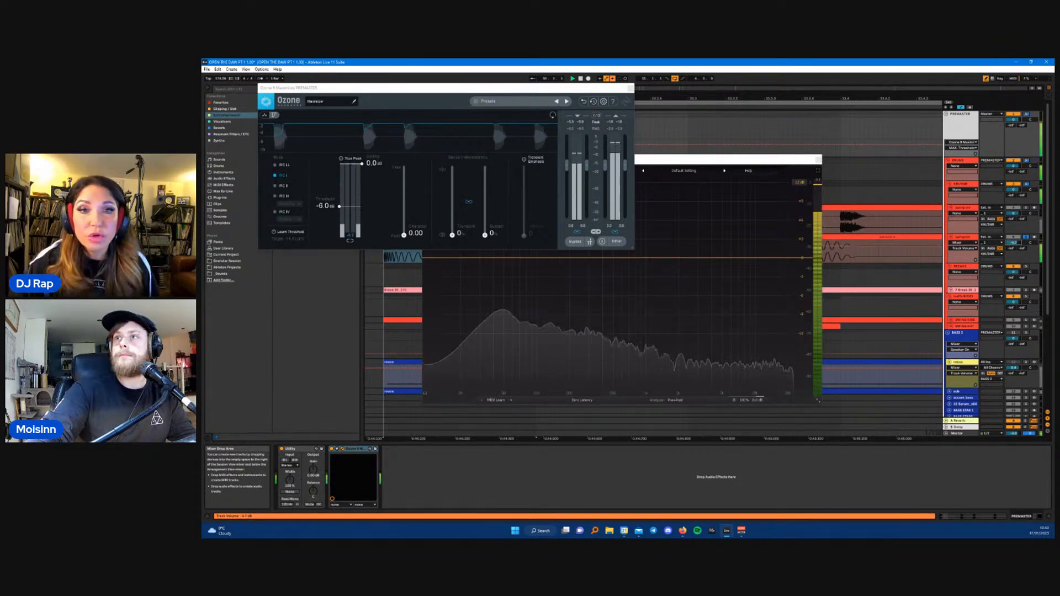
key("space")
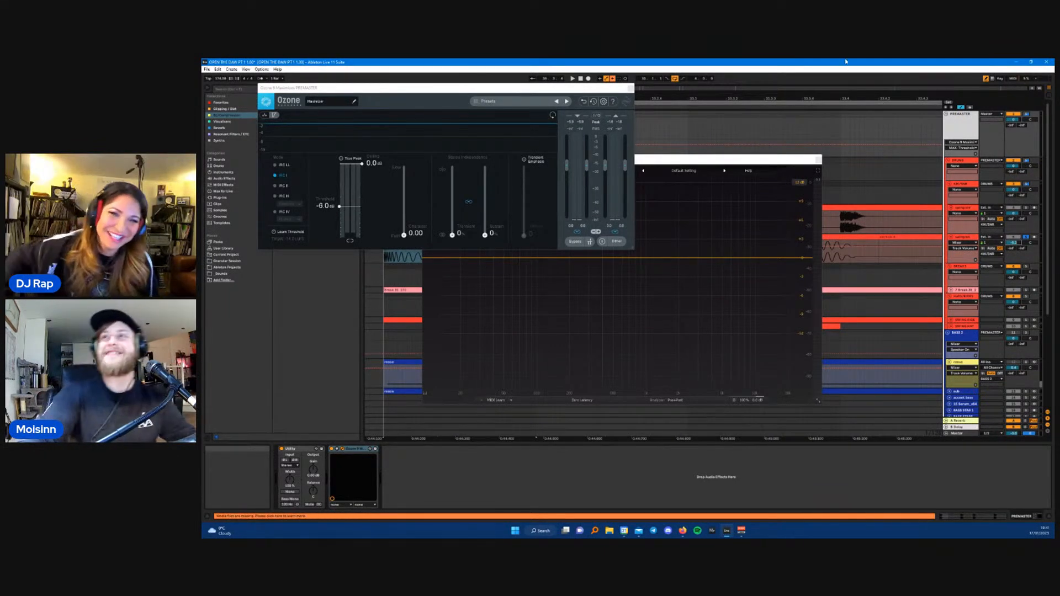
- Close the Ozone 9 Maximizer and the kick's FabFilter Pro-Q 3 windows
left_click_drag(465, 86, 473, 99)
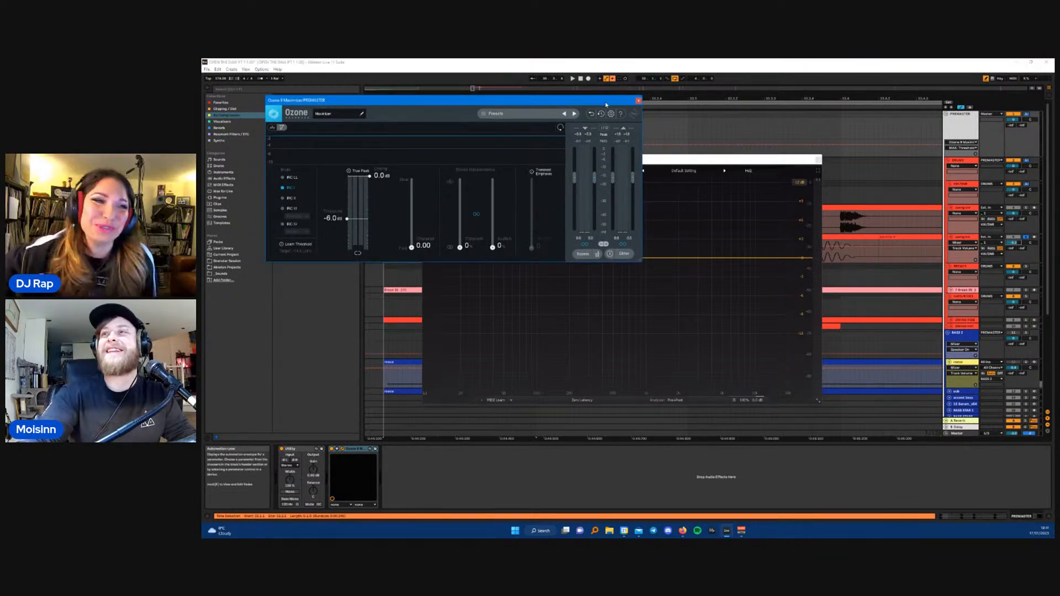
left_click(639, 101)
left_click_drag(680, 160, 591, 161)
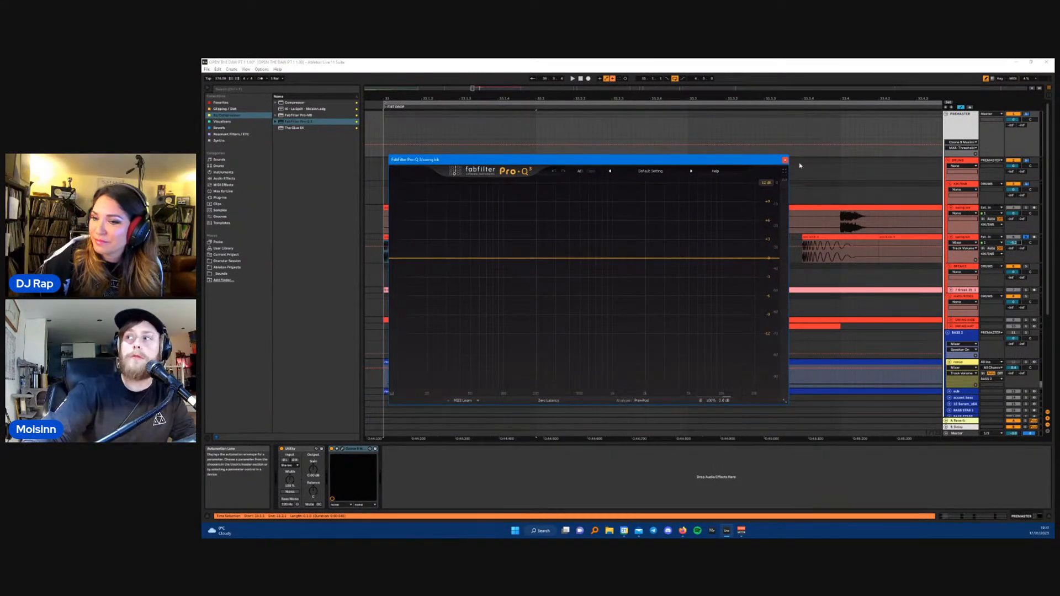
left_click(785, 160)
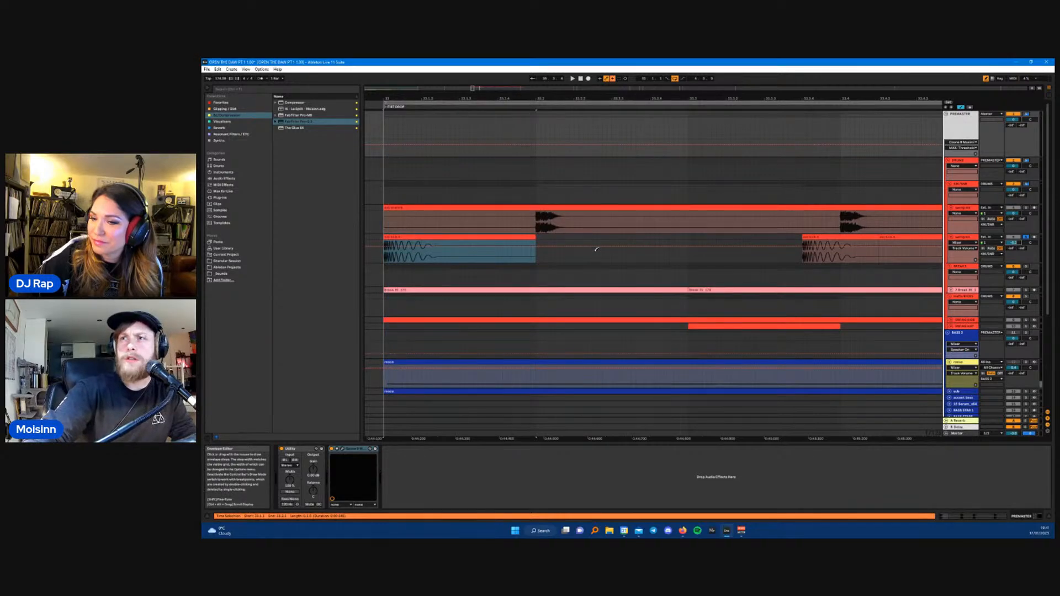
- Add Ozone 9 Maximizer from the Favorites collection to the kick and snare group
scroll(596, 249, "down", 5)
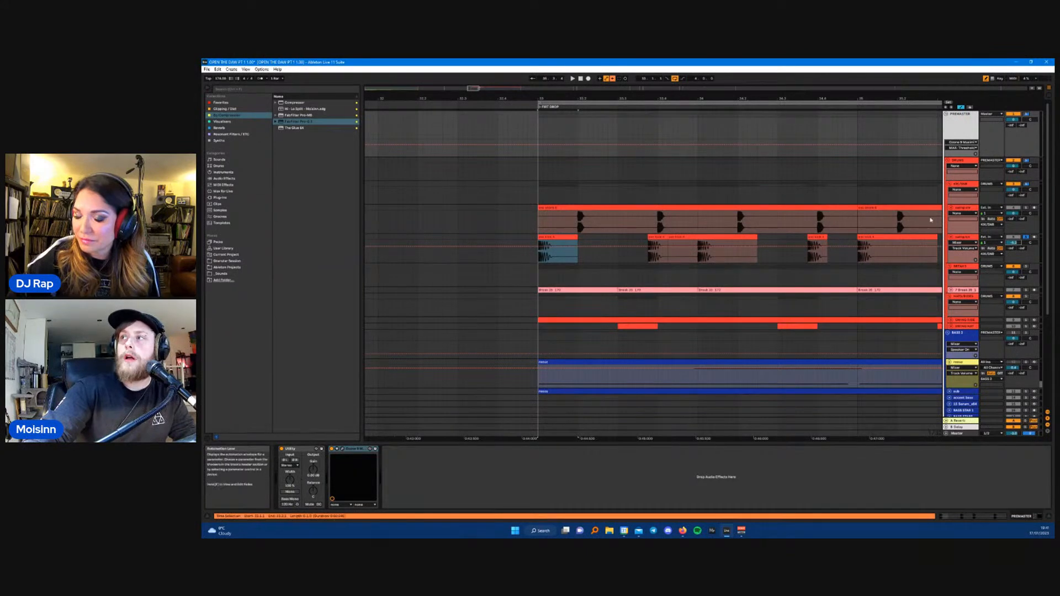
left_click(960, 188)
left_click(950, 184)
left_click(950, 184)
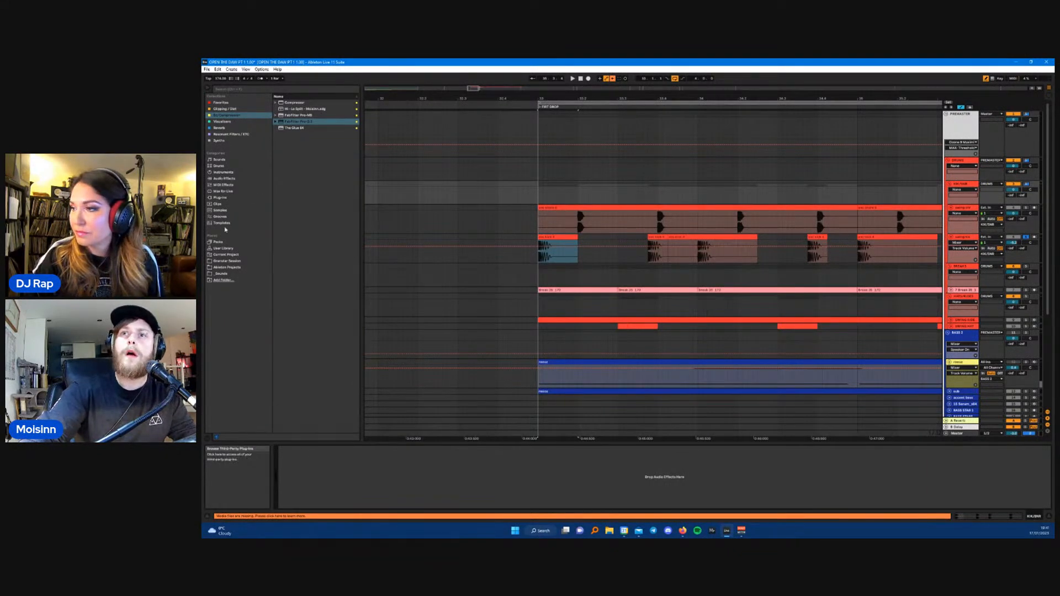
left_click(221, 102)
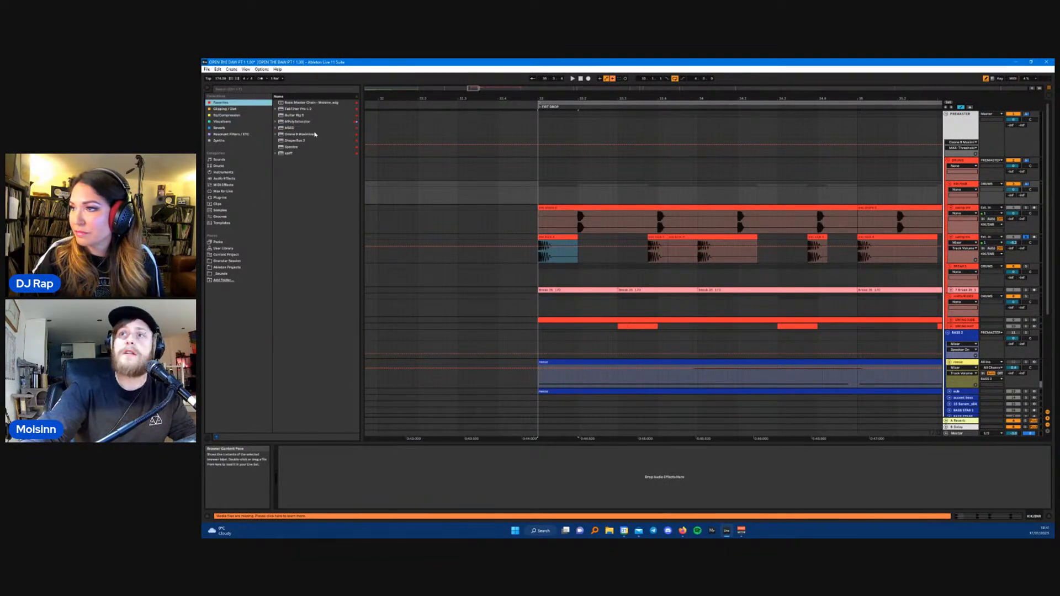
left_click_drag(315, 134, 354, 157)
left_click_drag(420, 437, 386, 462)
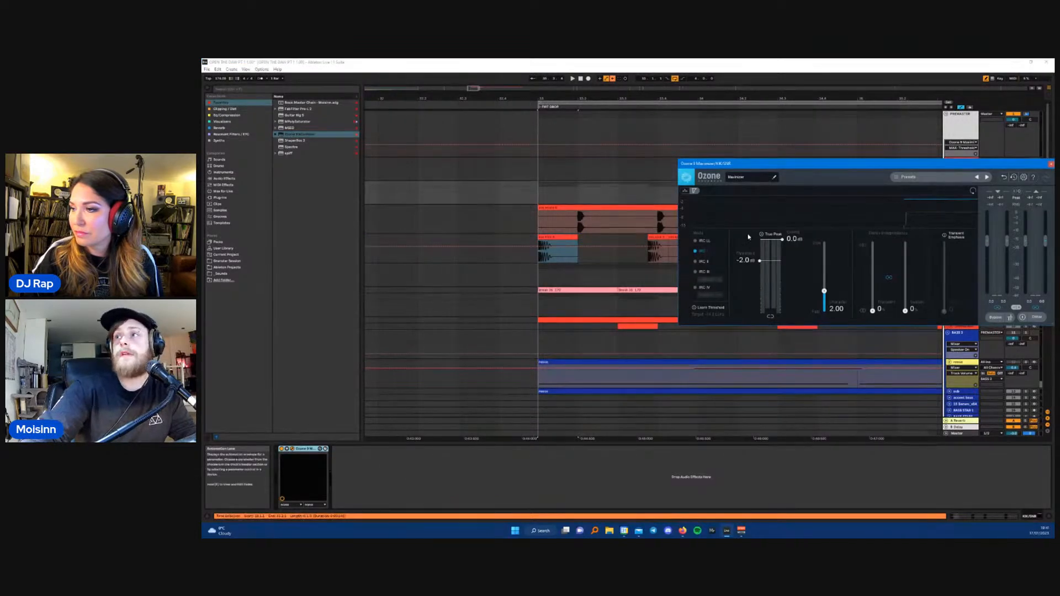
- Set the kick and snare group's Maximizer to a threshold of -0.2 dB and a character of 0.00
left_click_drag(763, 262, 769, 245)
left_click_drag(824, 291, 825, 311)
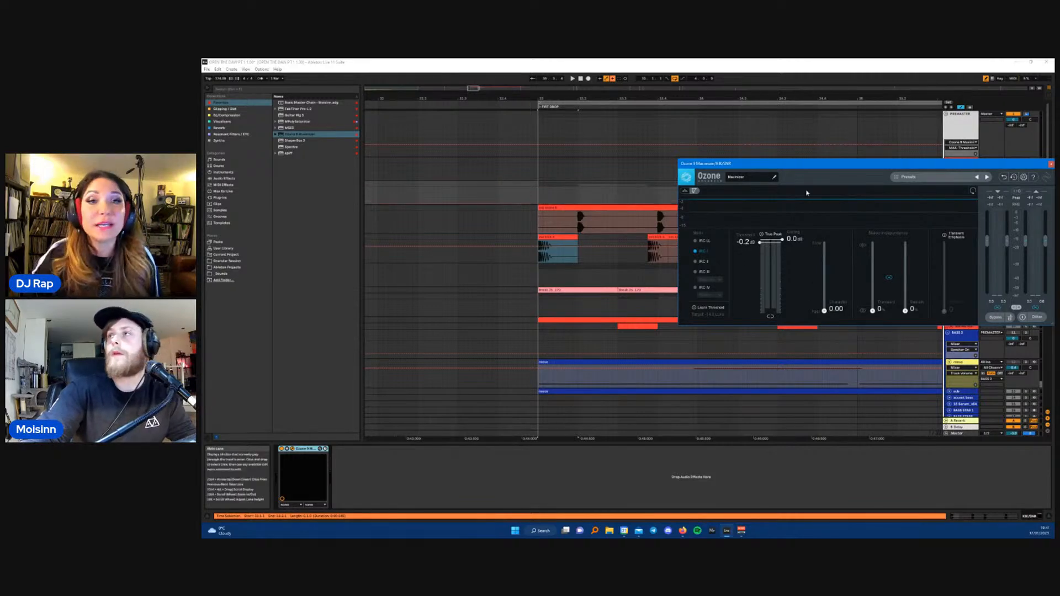
left_click_drag(807, 161, 799, 165)
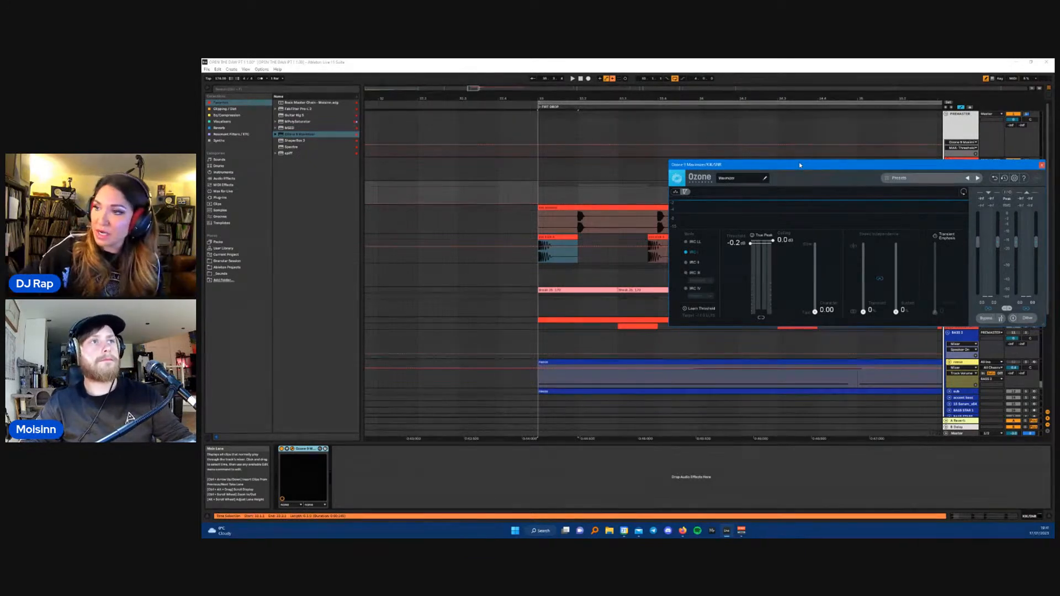
left_click(740, 64)
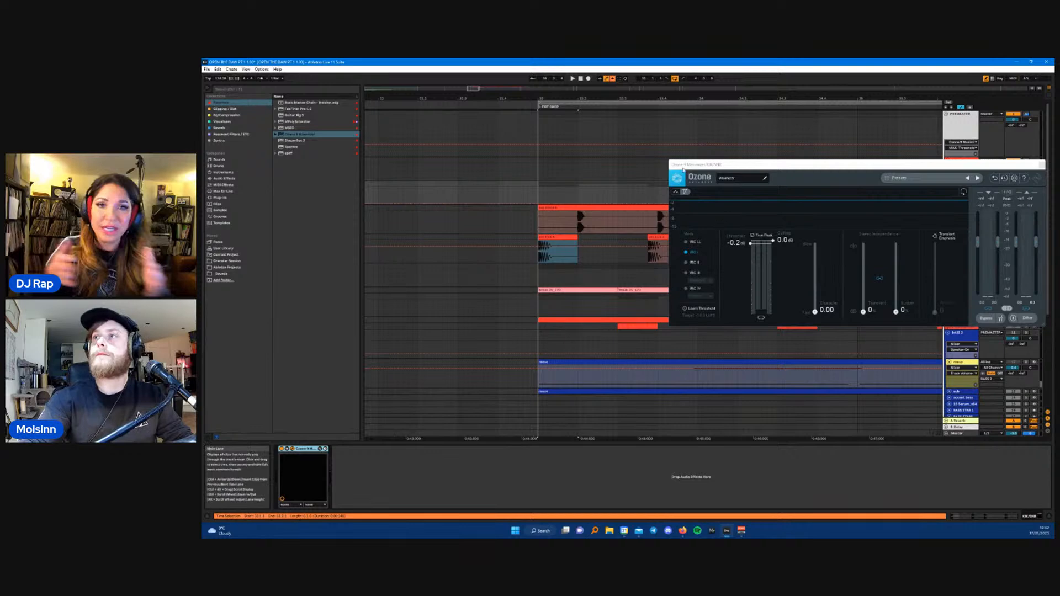
- Hide the automation lanes and look over the whole arrangement, ending at the start of the first drop
left_click_drag(763, 167, 758, 171)
left_click(908, 183)
scroll(762, 225, "down", 10)
left_click_drag(861, 222, 399, 221)
left_click_drag(859, 249, 712, 255)
key("a")
left_click_drag(857, 247, 440, 248)
left_click_drag(844, 278, 452, 279)
left_click_drag(831, 328, 496, 329)
left_click(833, 327)
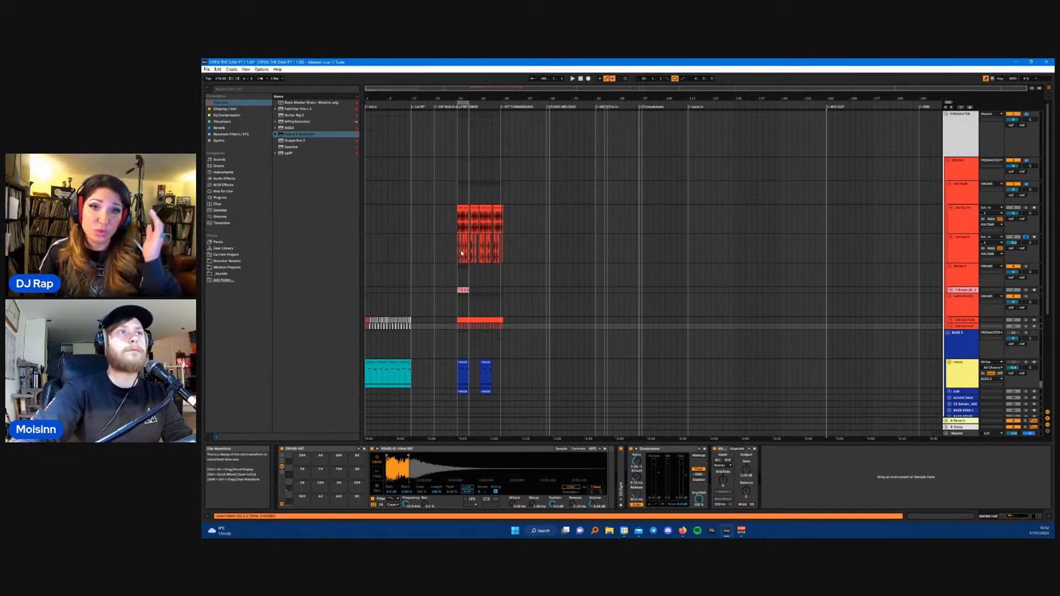
scroll(440, 243, "up", 10)
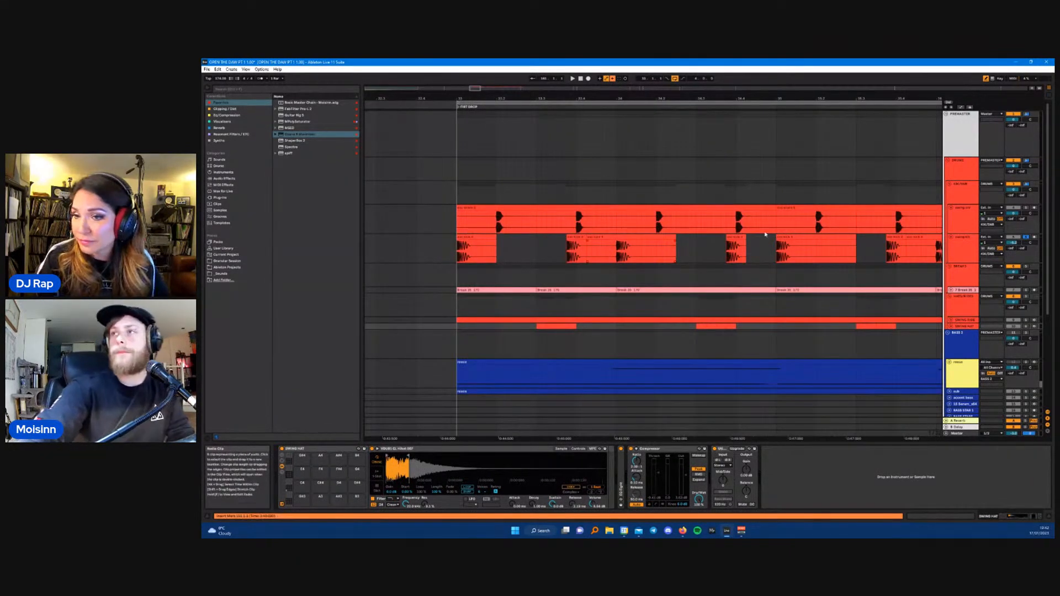
left_click(962, 248)
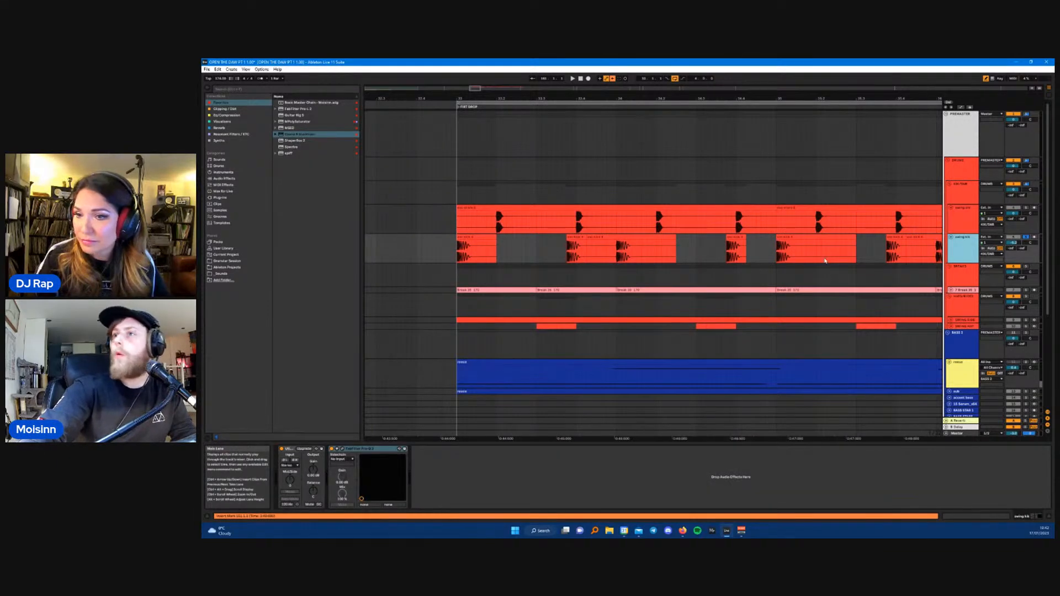
left_click(962, 192)
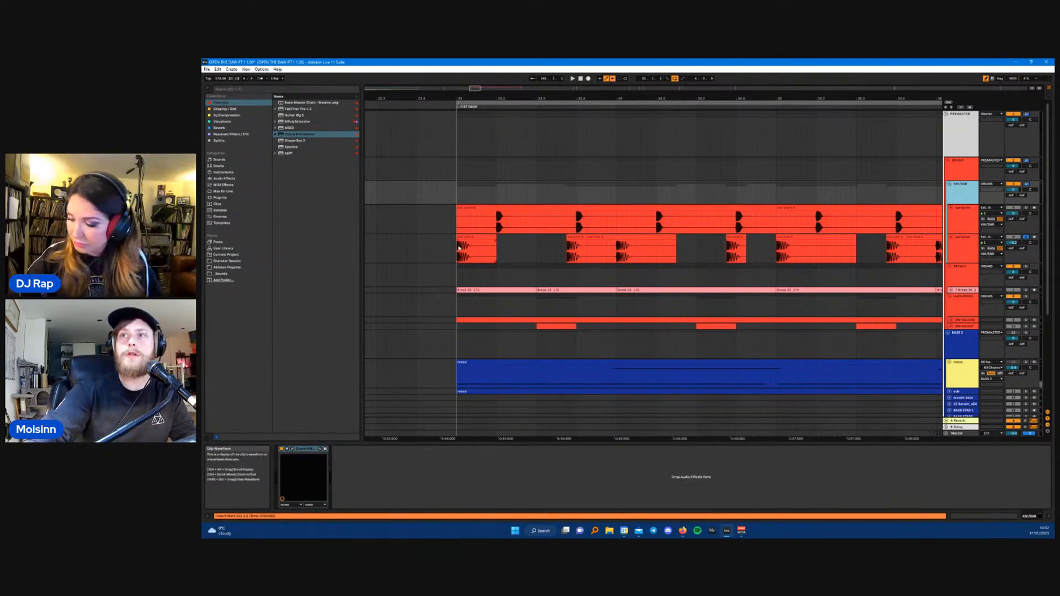
left_click_drag(458, 250, 522, 251)
left_click(522, 250)
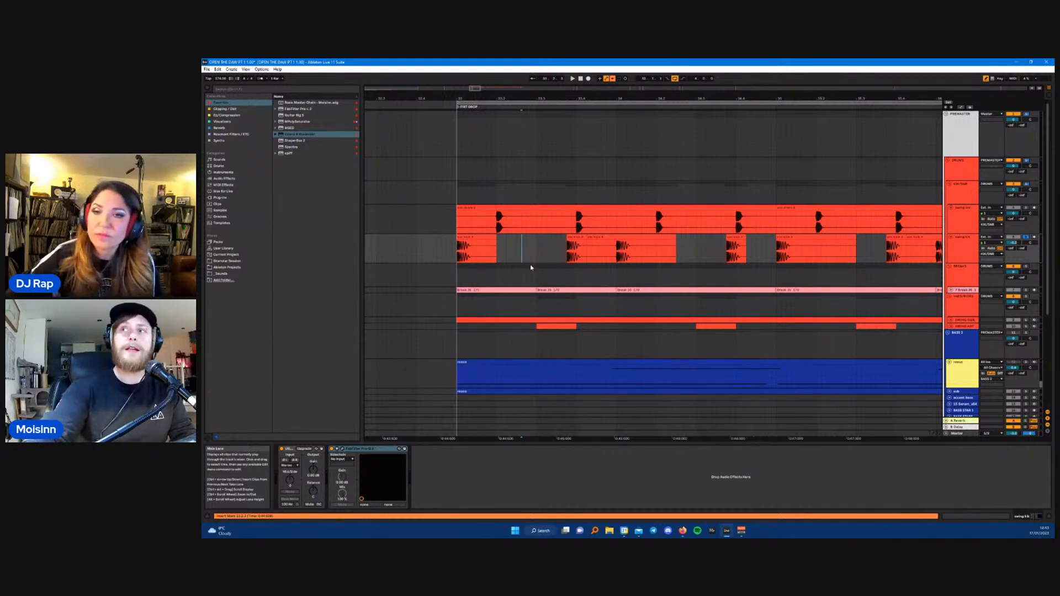
left_click(498, 251)
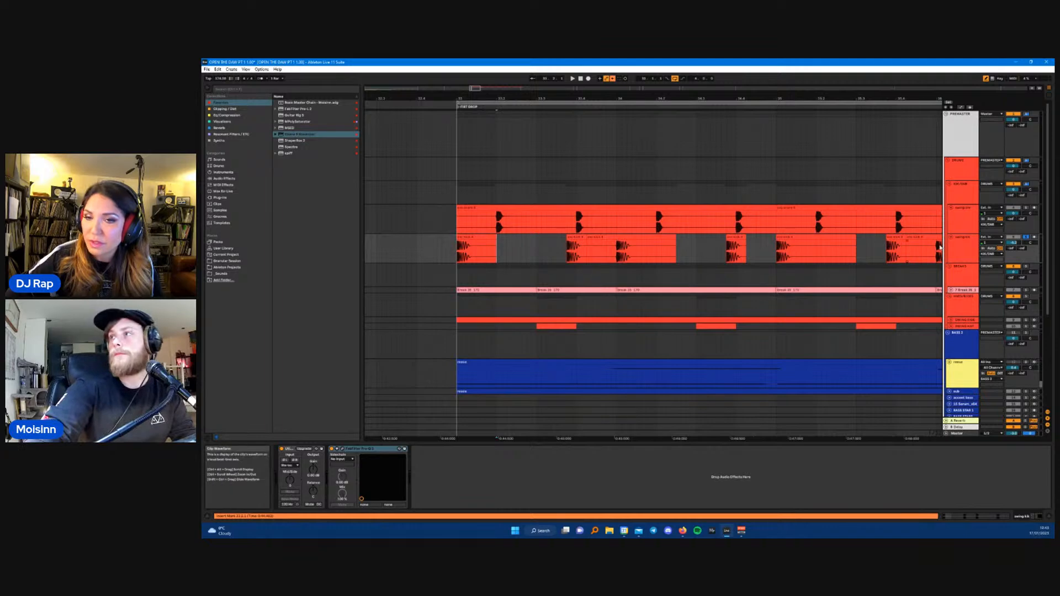
- Reopen the kick and snare group's Maximizer, set its threshold to 0.0 dB and move its window clear of the drum clips
left_click(962, 187)
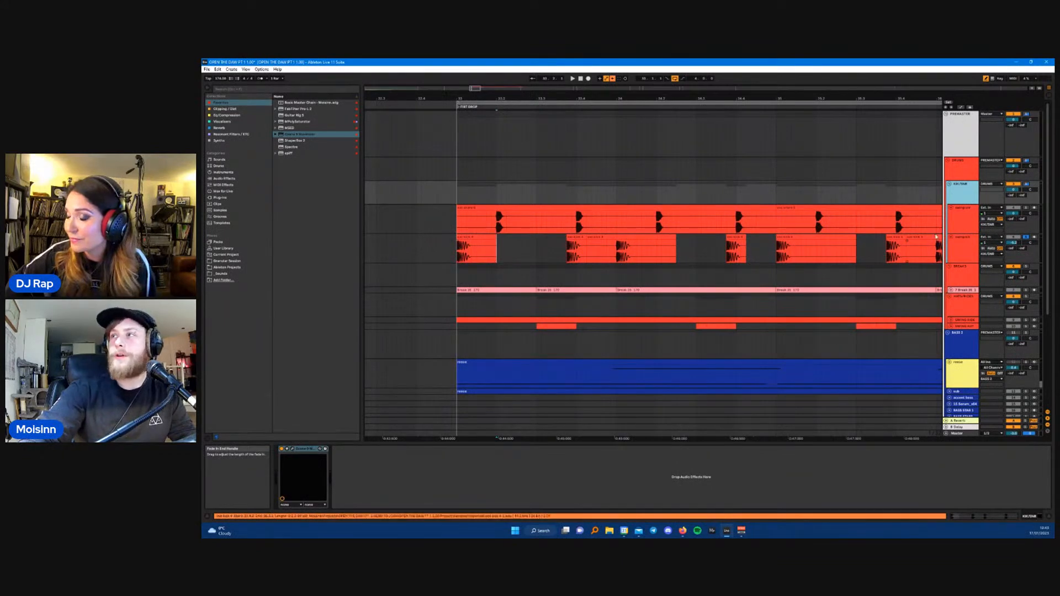
left_click(292, 449)
left_click_drag(690, 182, 615, 188)
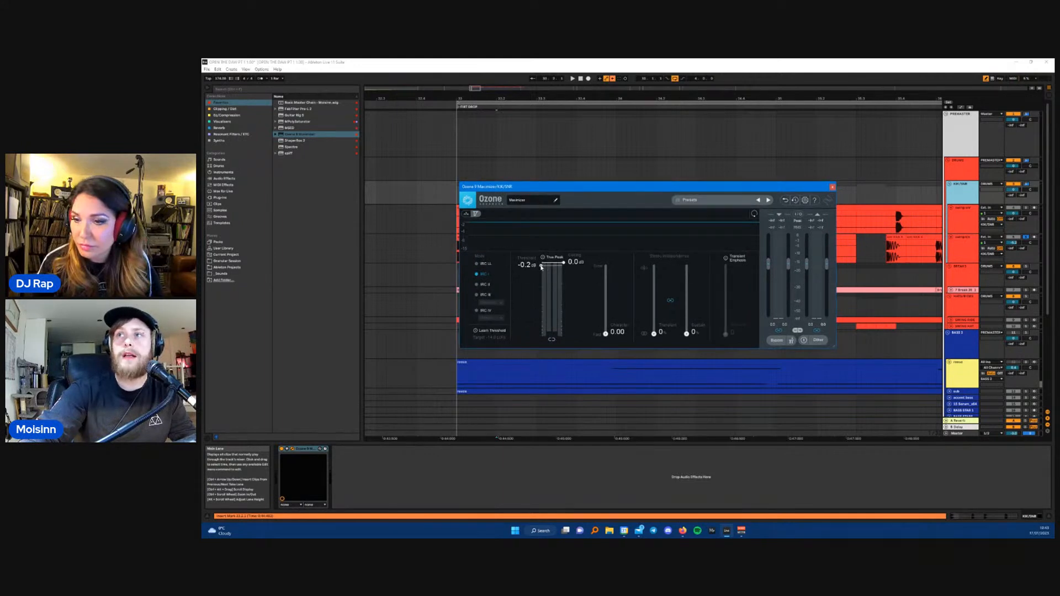
left_click_drag(790, 193, 534, 349)
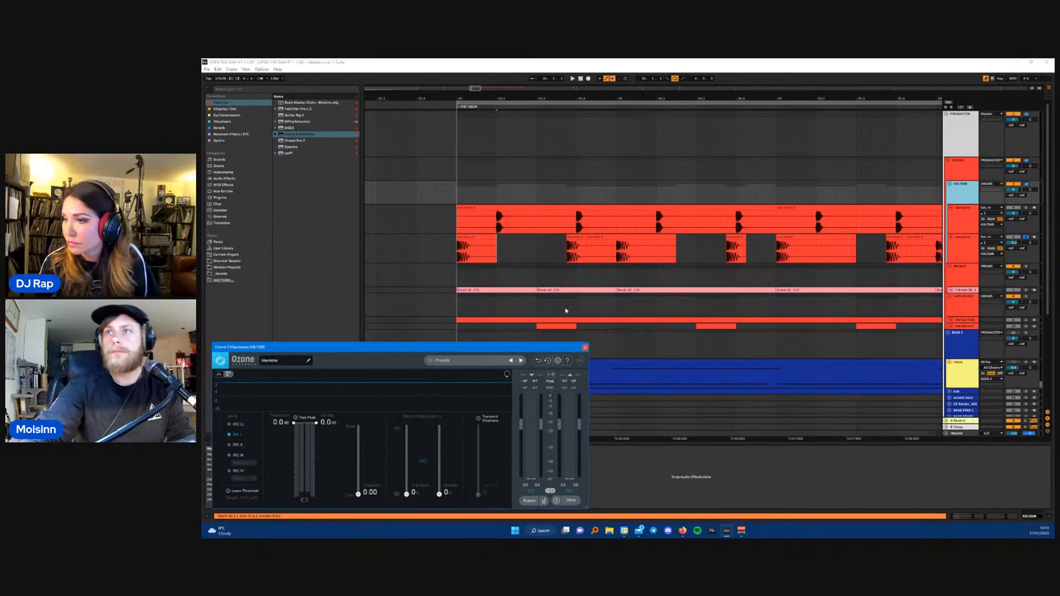
left_click(459, 244)
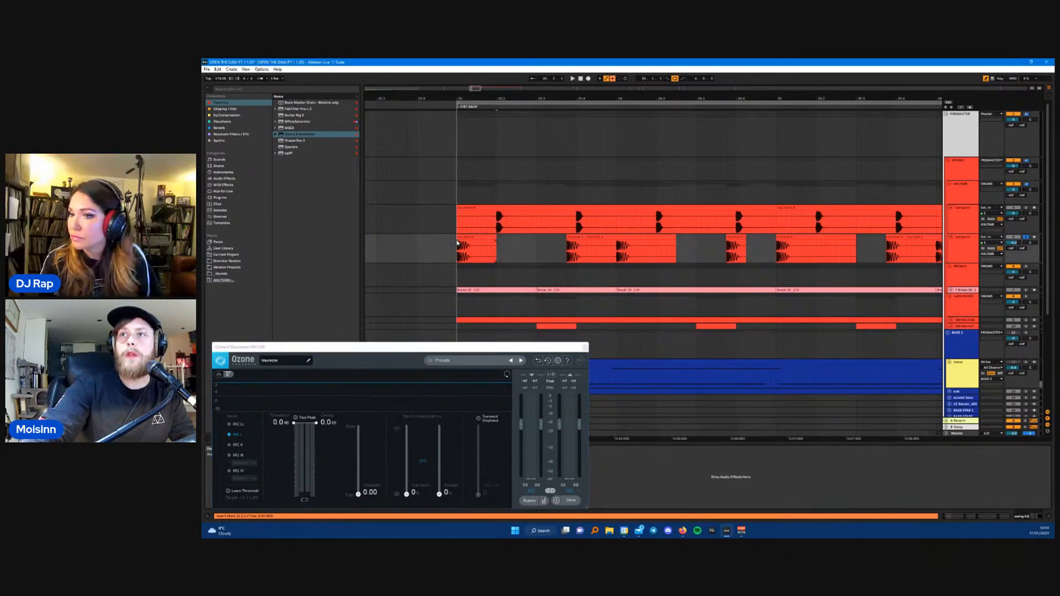
left_click_drag(390, 349, 388, 343)
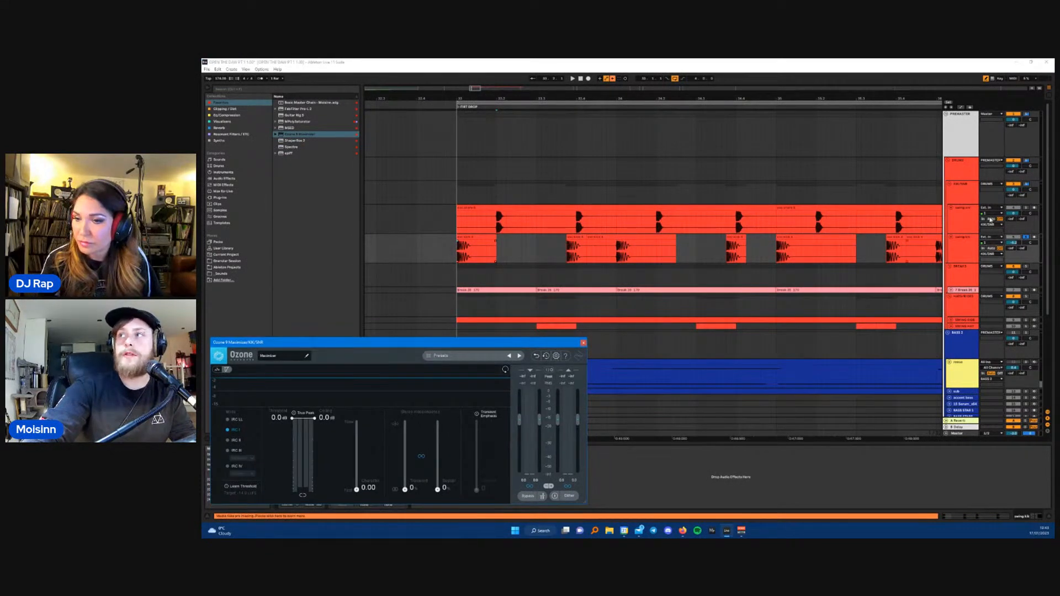
- Recolour the kick and snare group track green
left_click(966, 194)
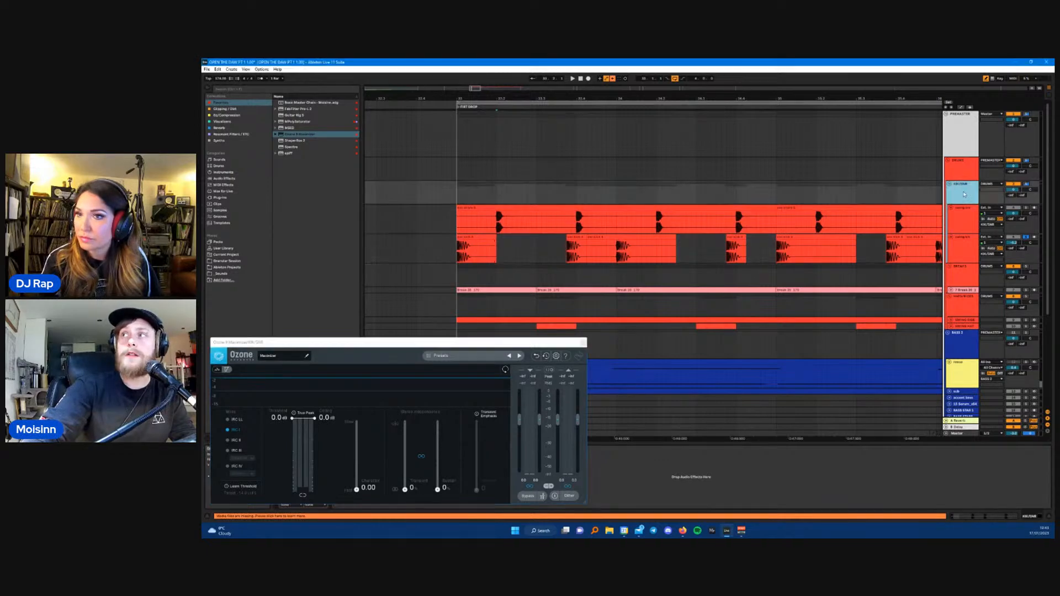
right_click(966, 194)
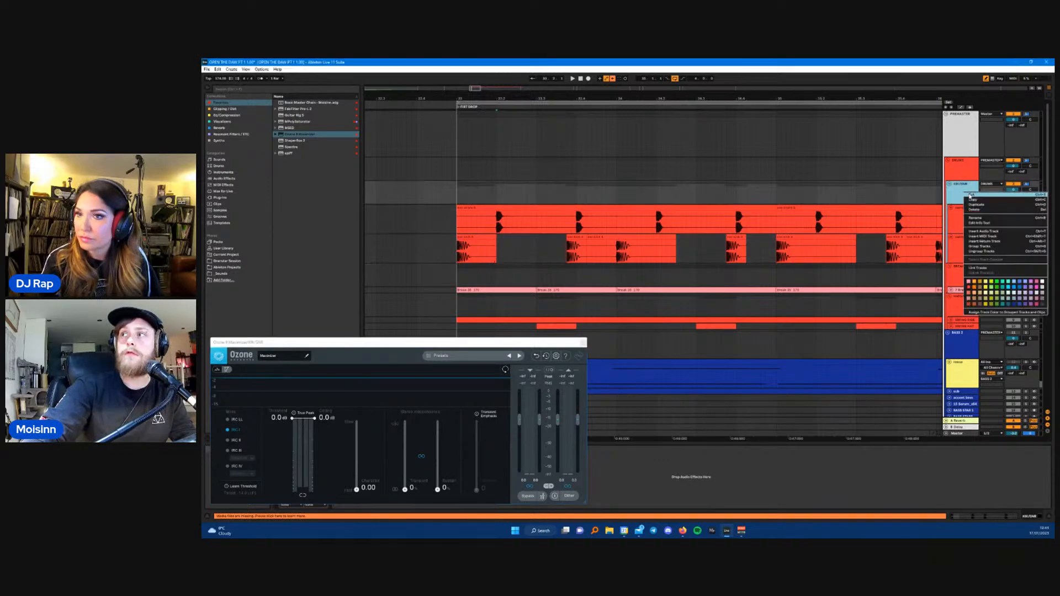
left_click(997, 282)
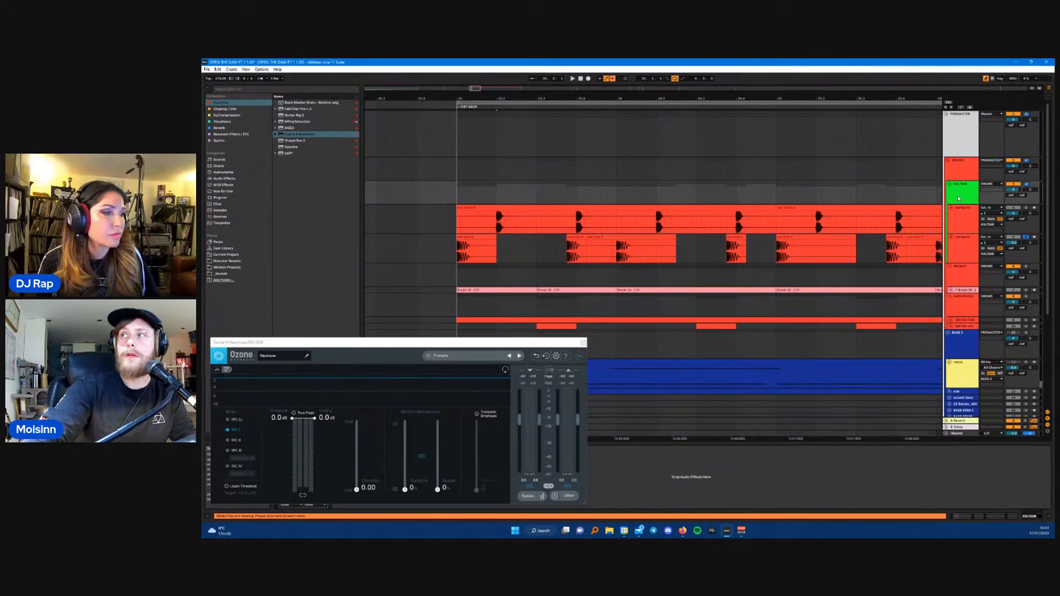
- Recolour the kick track green and assign that track colour to its clips
right_click(965, 243)
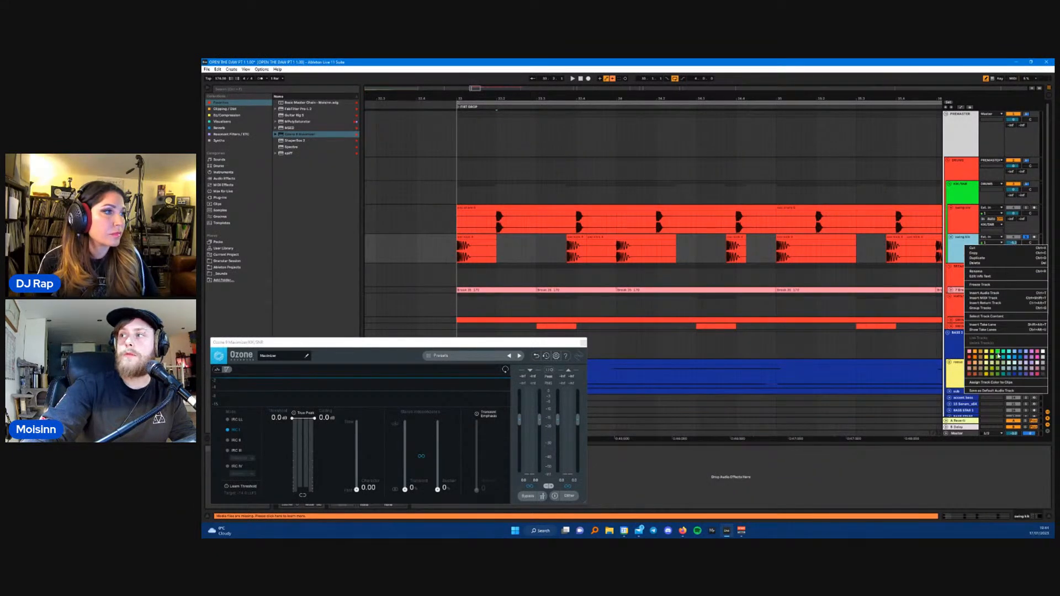
left_click(997, 354)
right_click(973, 252)
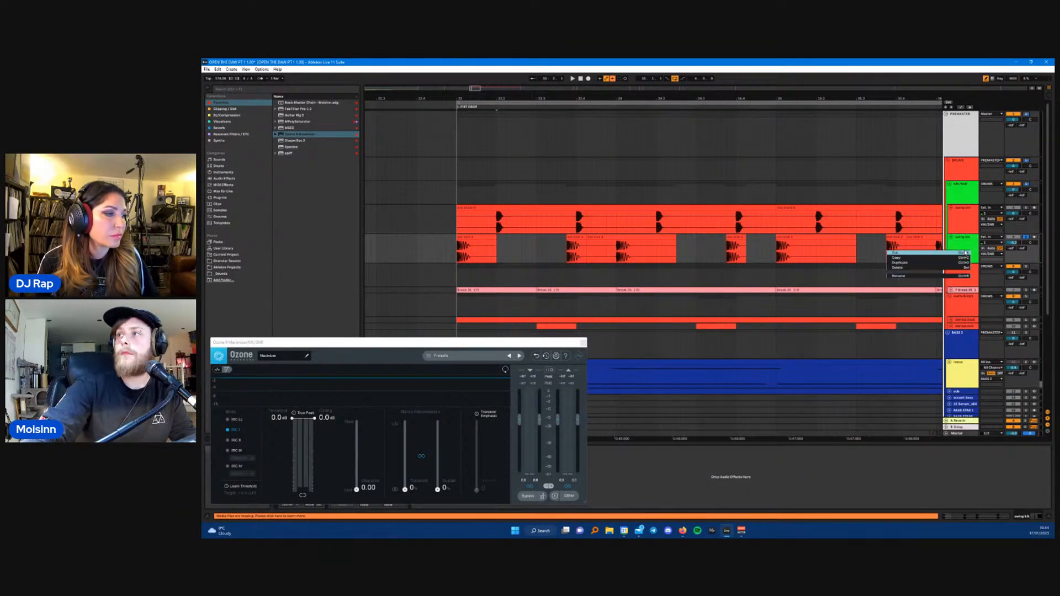
left_click(919, 388)
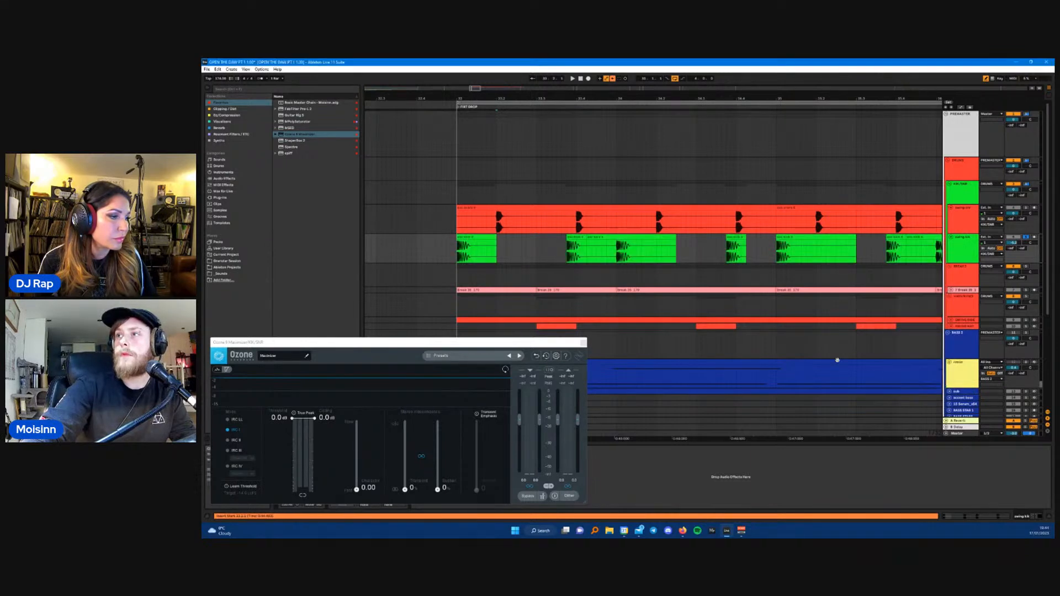
- Audition the first kick of the drop and switch the group's Maximizer to IRC IV mode
key("space")
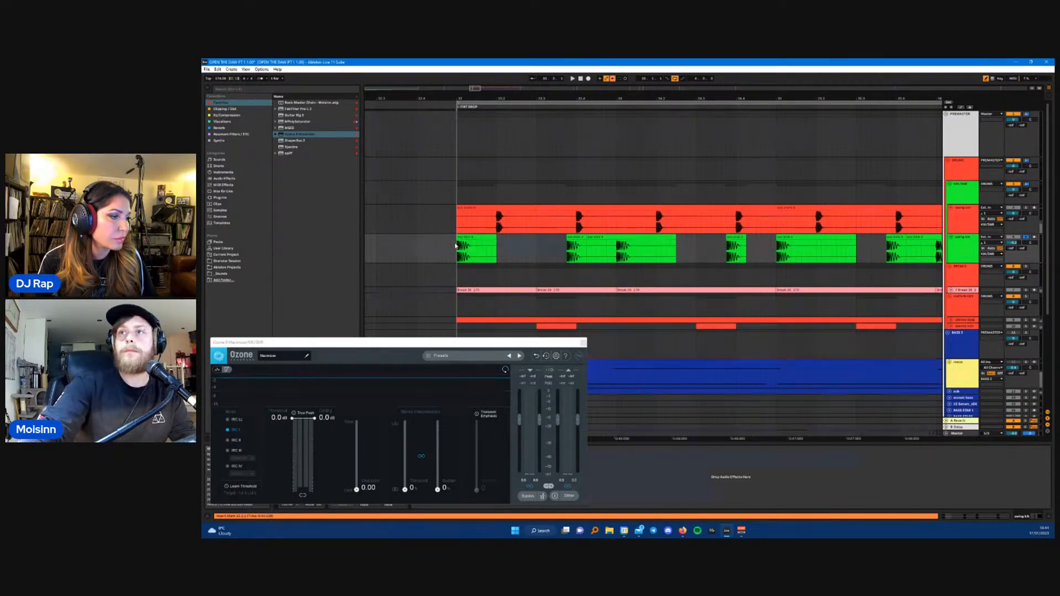
key("space")
key("space")
key("space")
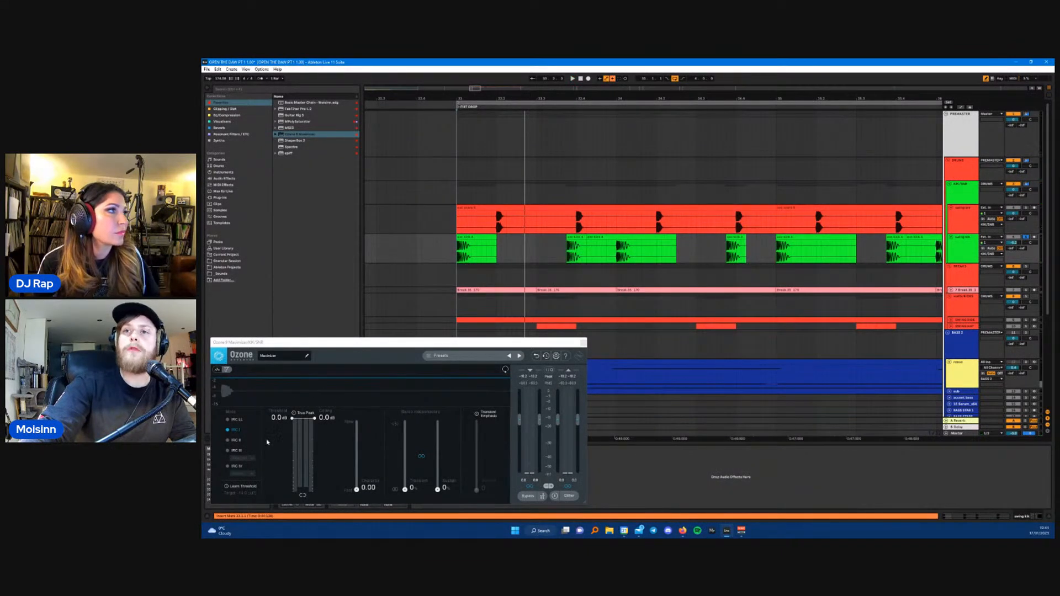
left_click(228, 467)
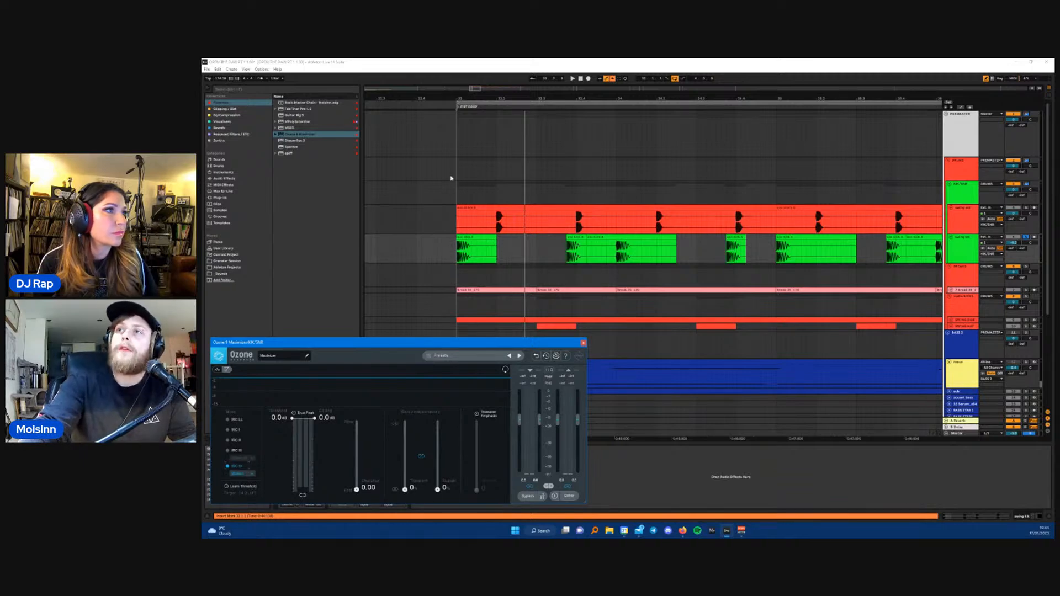
- Adjust the kick track's volume while playing the start of the drop through the group's Maximizer
left_click(458, 196)
key("space")
key("space")
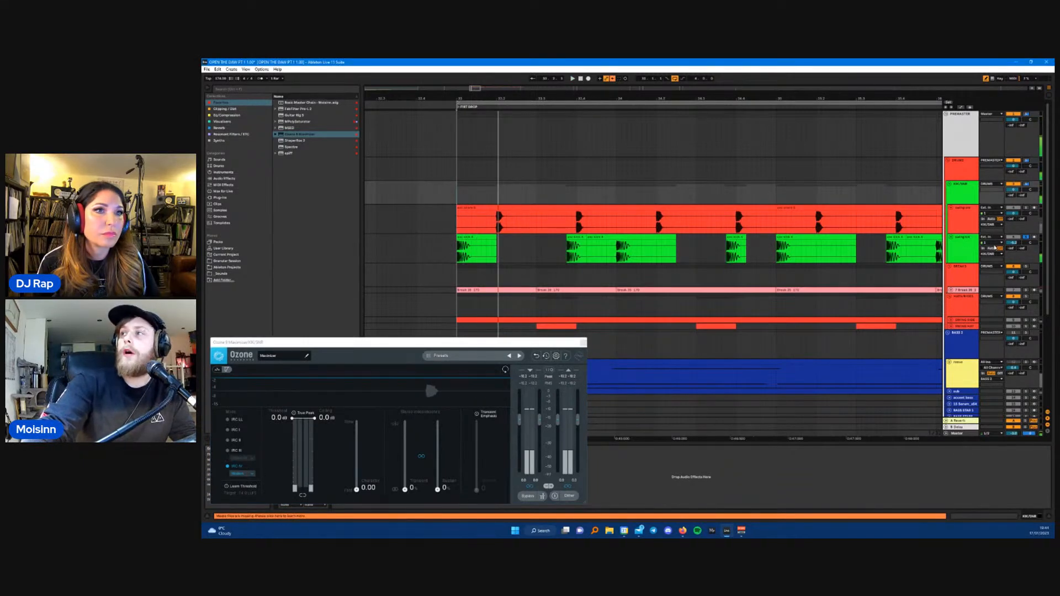
key("space")
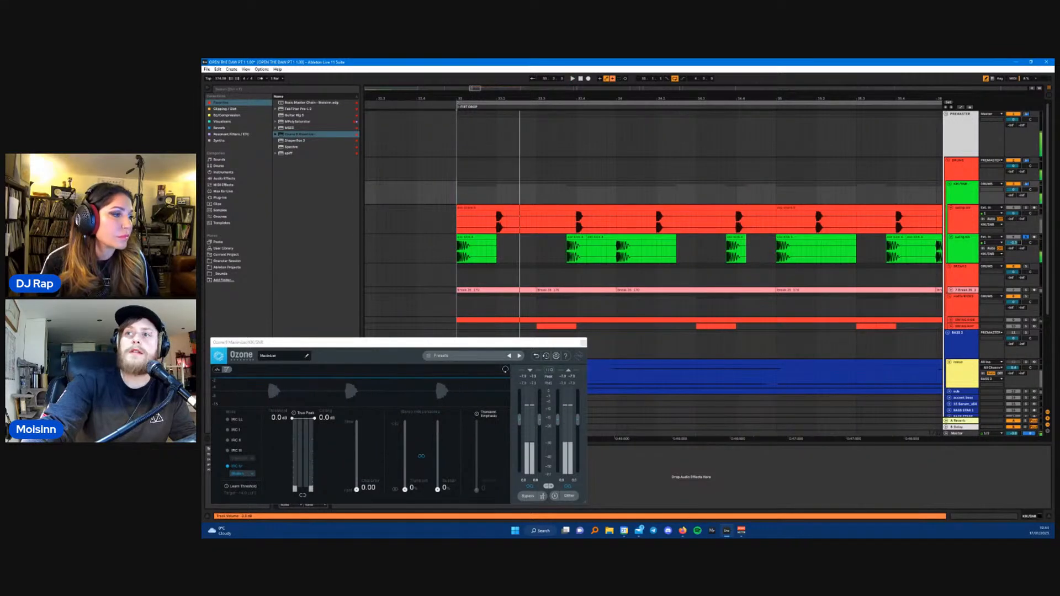
key("space")
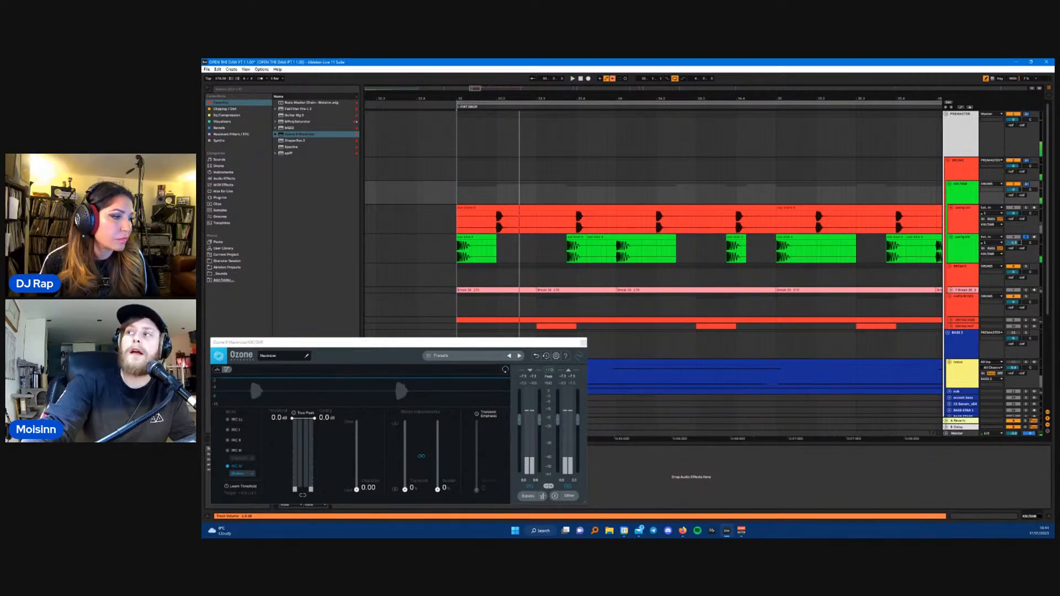
left_click(1015, 244)
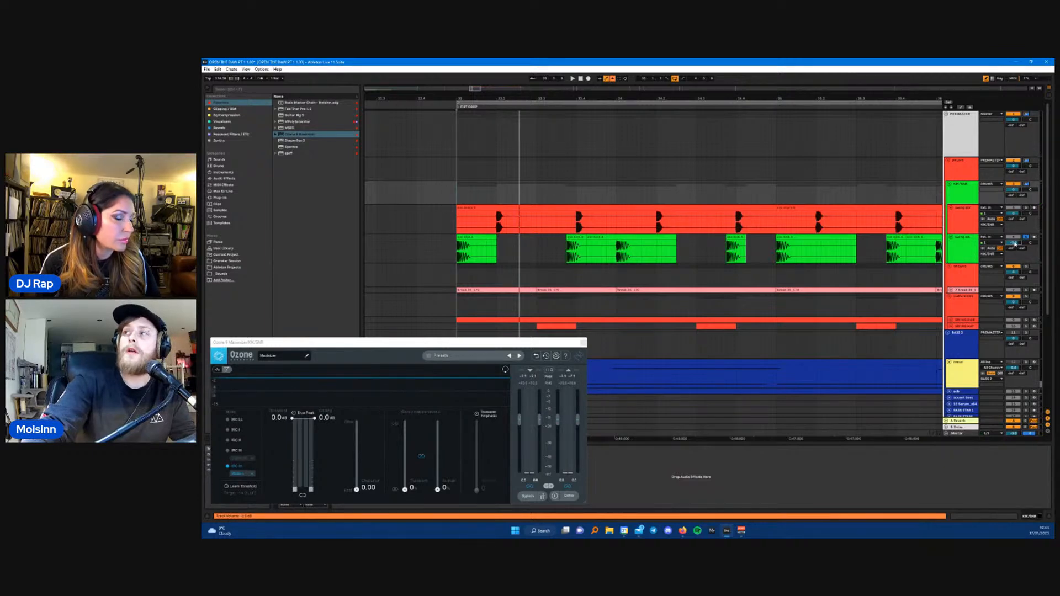
key("space")
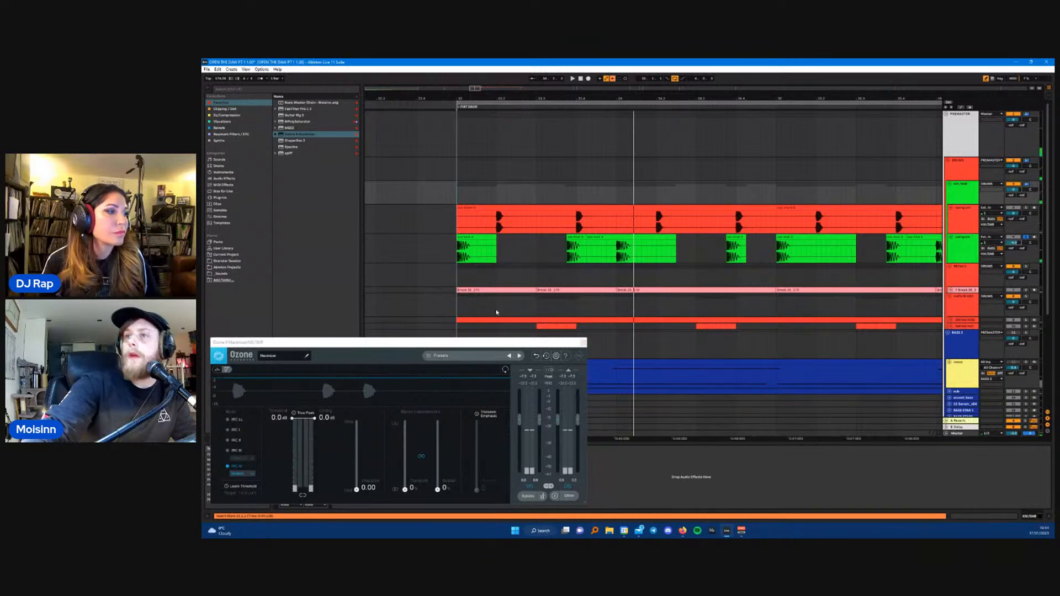
- Open the kick track's FabFilter Pro-Q 3 and place it beside the Maximizer window for playback from the drop
left_click(967, 251)
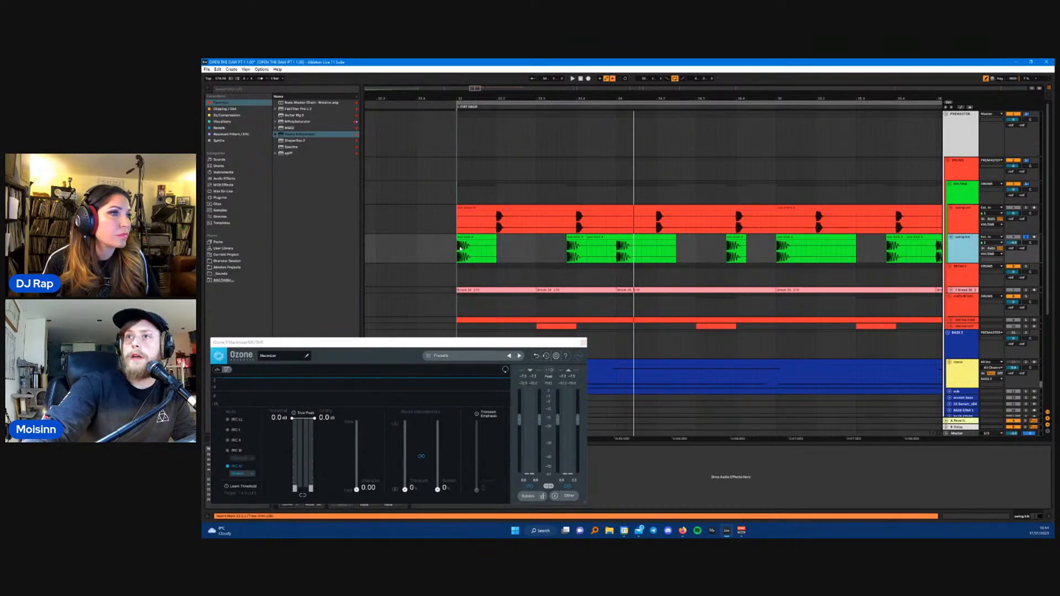
left_click_drag(479, 344, 490, 265)
left_click(342, 448)
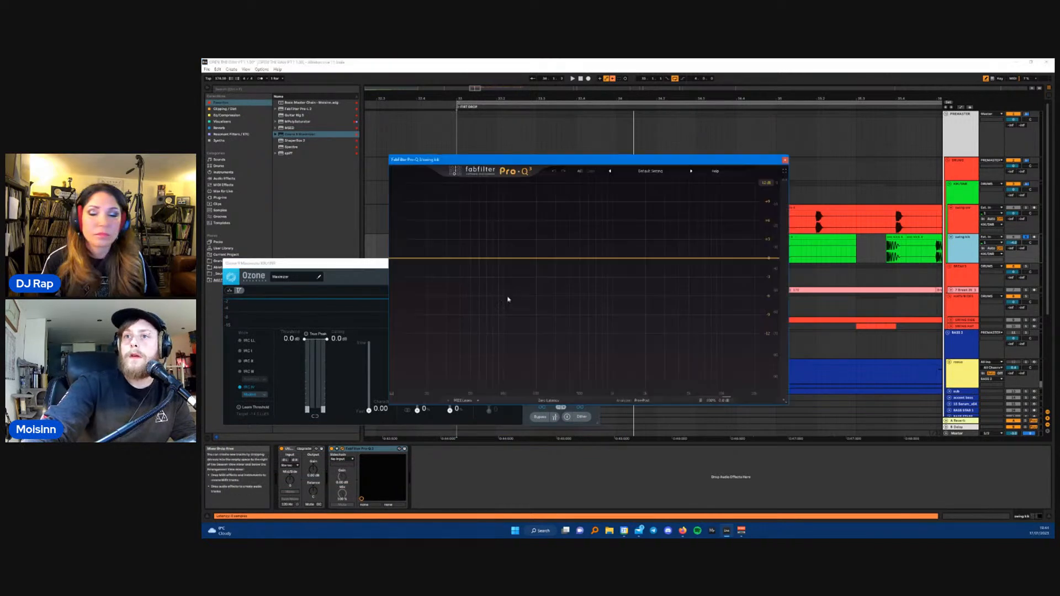
left_click_drag(555, 160, 732, 226)
key("space")
- Boost the kick's low end strongly with a bell band, add a shallow cut just above it, and close the EQ
left_click_drag(645, 326, 645, 253)
key("space")
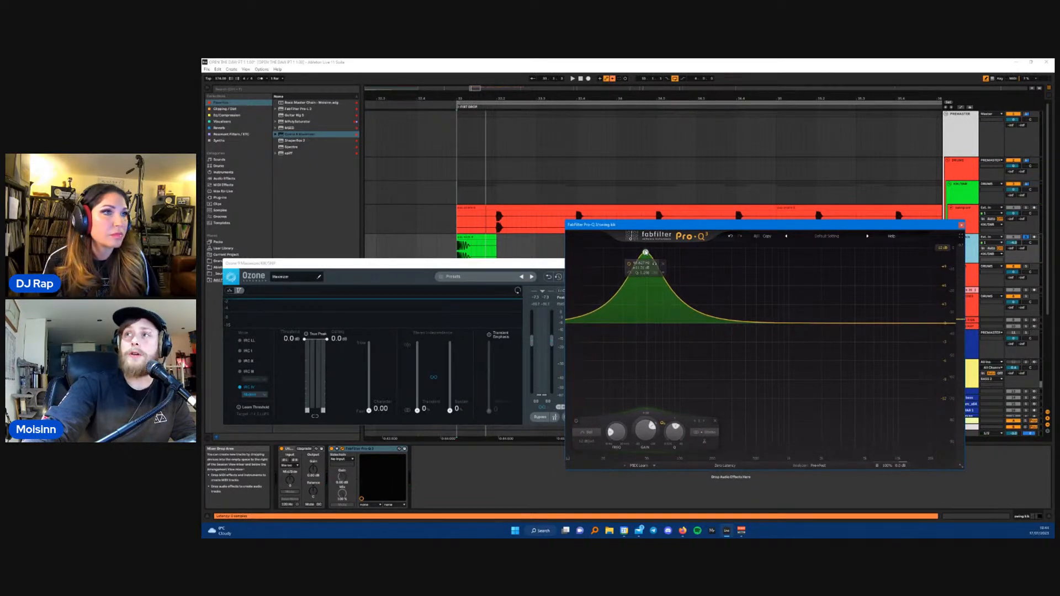
key("space")
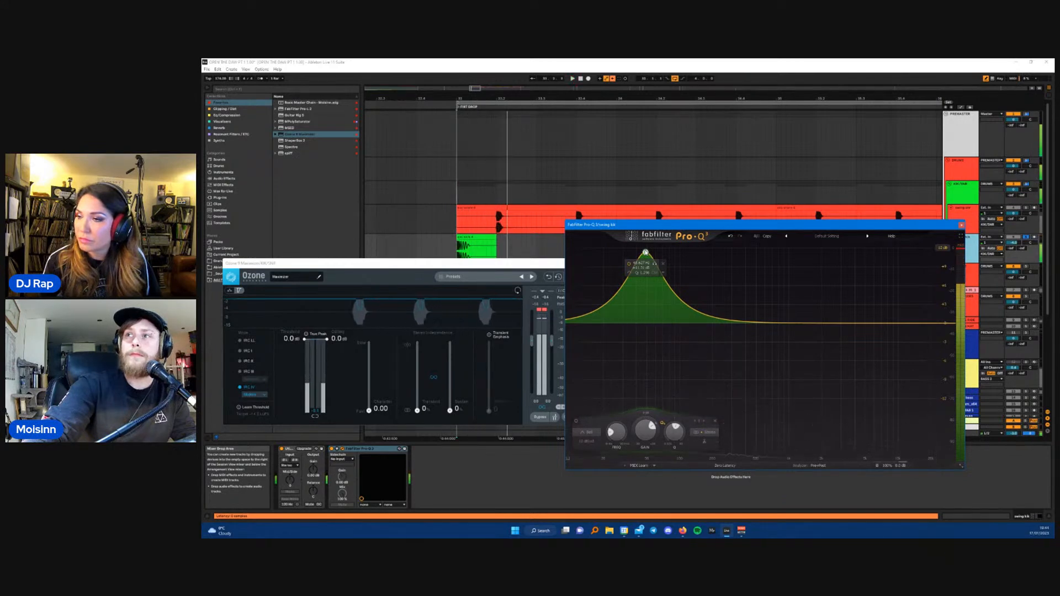
left_click_drag(645, 252, 646, 246)
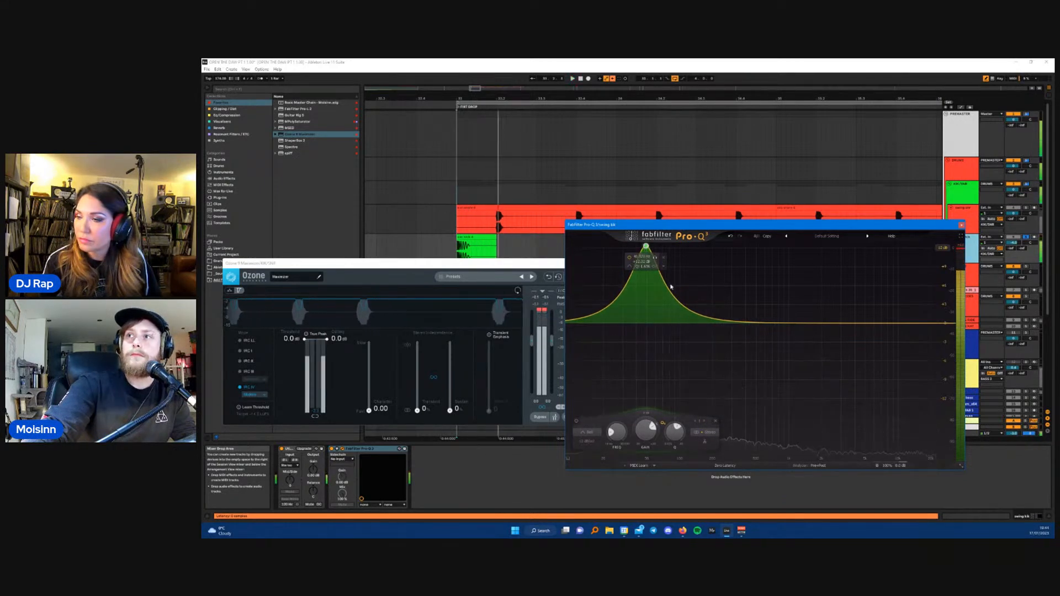
left_click_drag(681, 332, 680, 346)
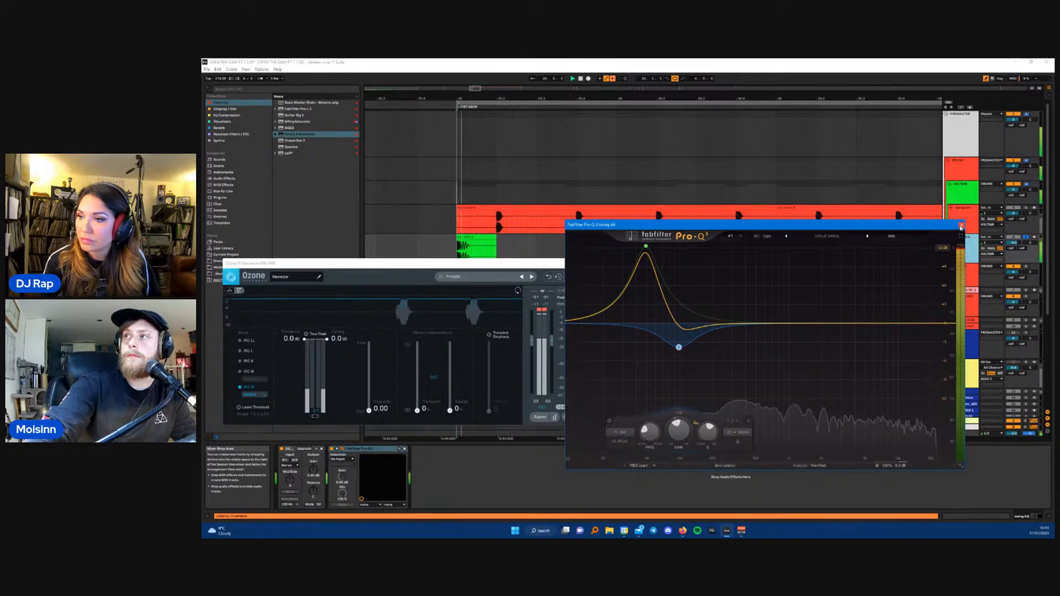
left_click(961, 225)
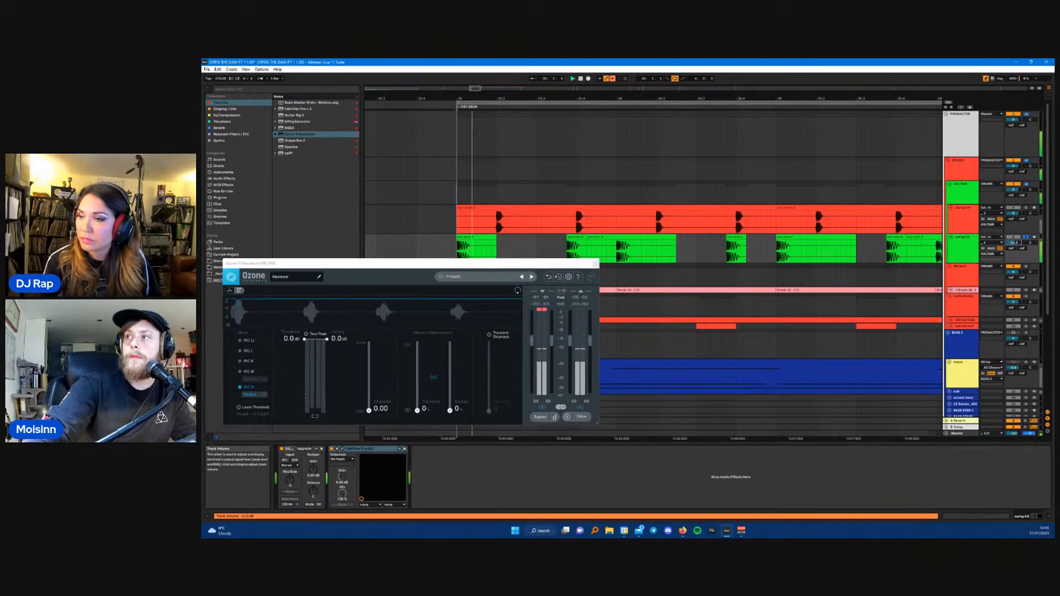
- Shorten the end of the drop's first kick clip to just past its hit and play it back
left_click_drag(387, 263, 423, 305)
left_click_drag(495, 243, 471, 249)
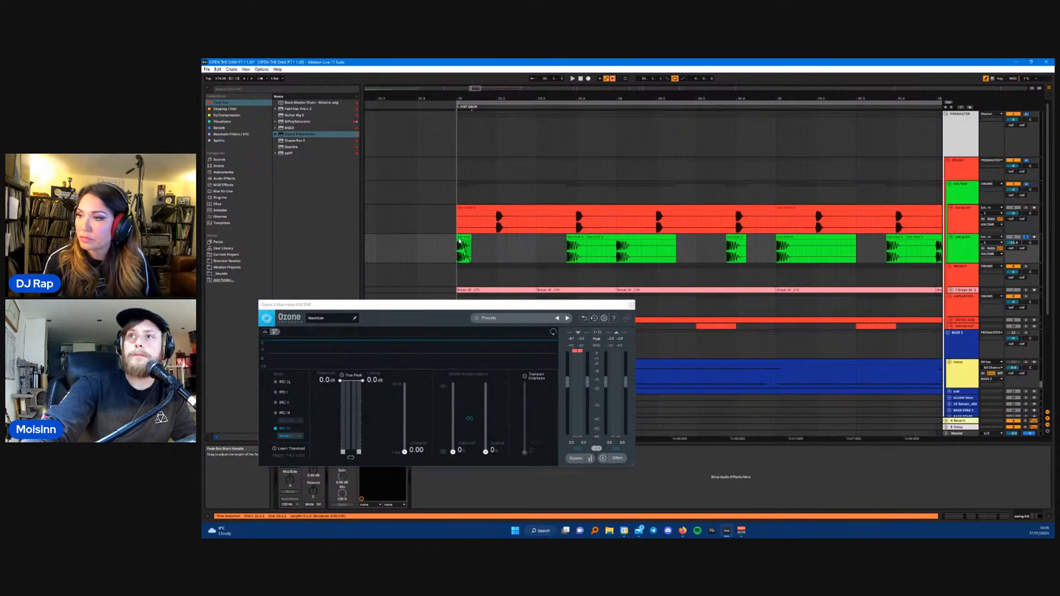
key("space")
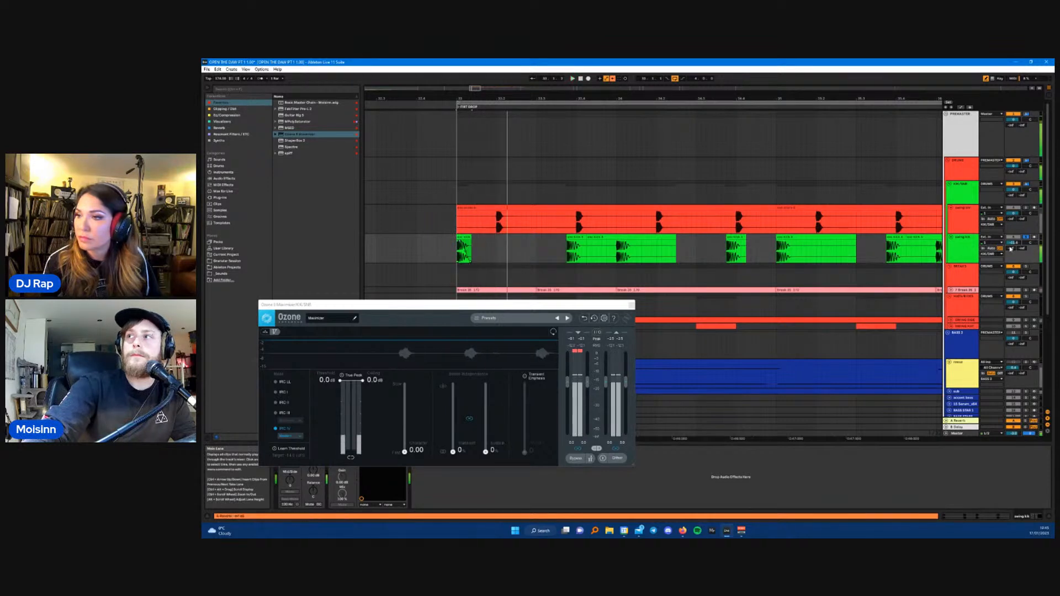
- Readjust the kick track's volume and play the shortened kick through the Maximizer
key("space")
left_click_drag(1014, 243, 1014, 240)
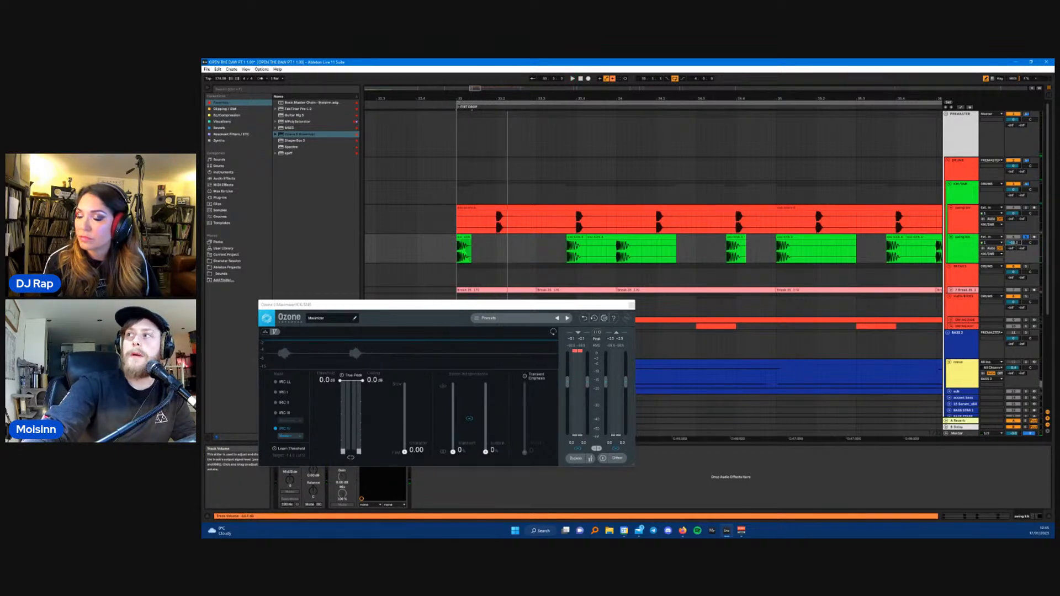
key("space")
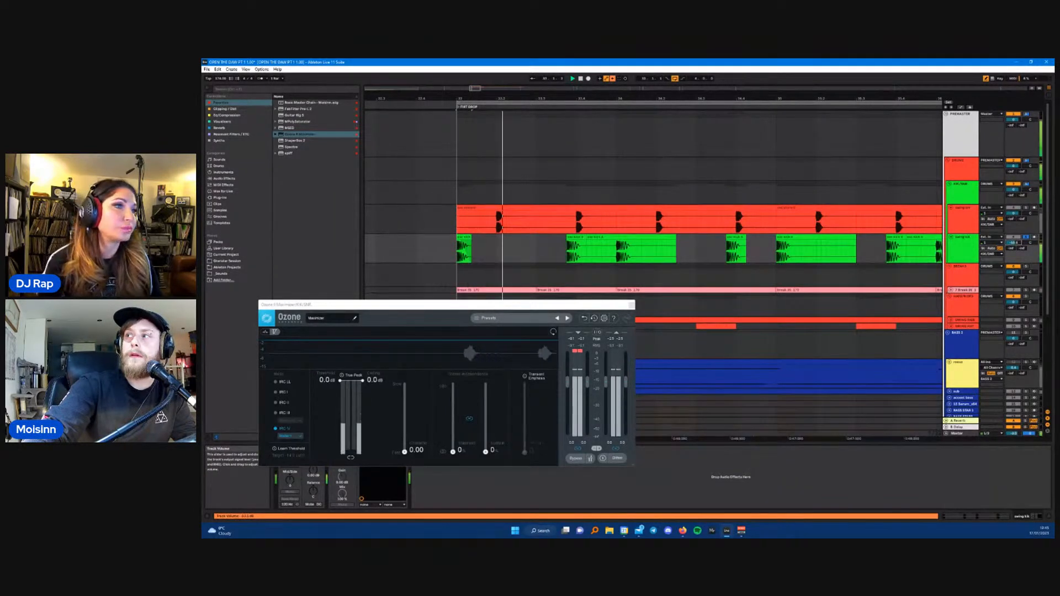
- Insert a new audio track below the kick track and set its input to receive audio from the kick track
right_click(968, 250)
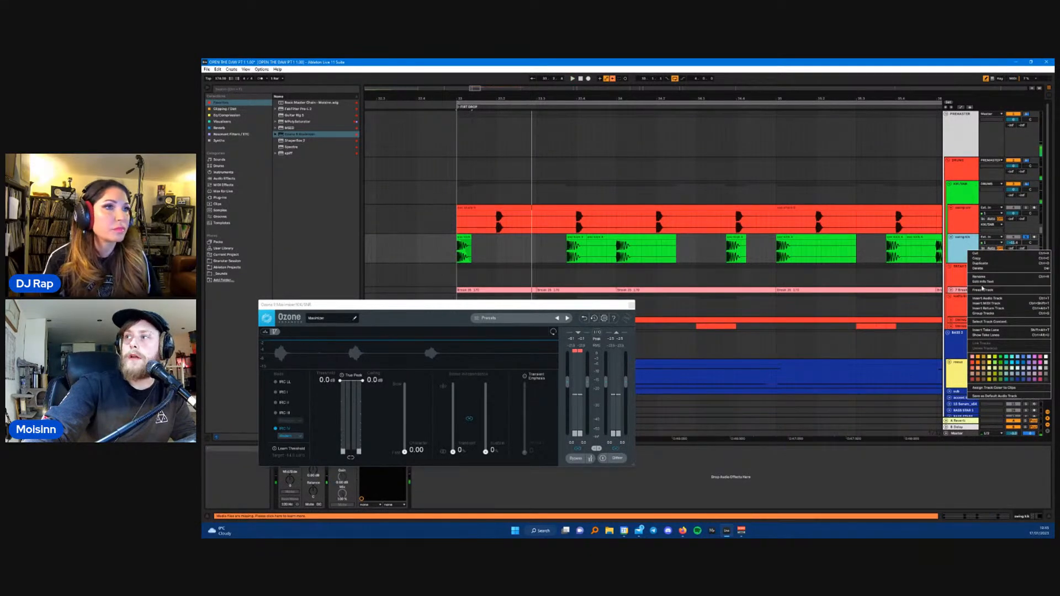
left_click(988, 298)
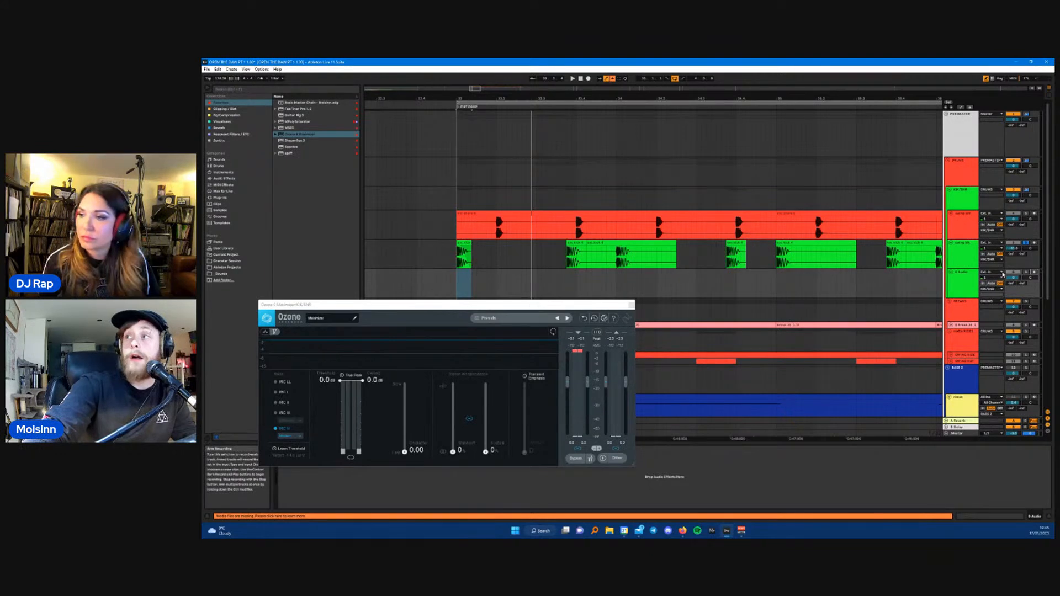
left_click(993, 272)
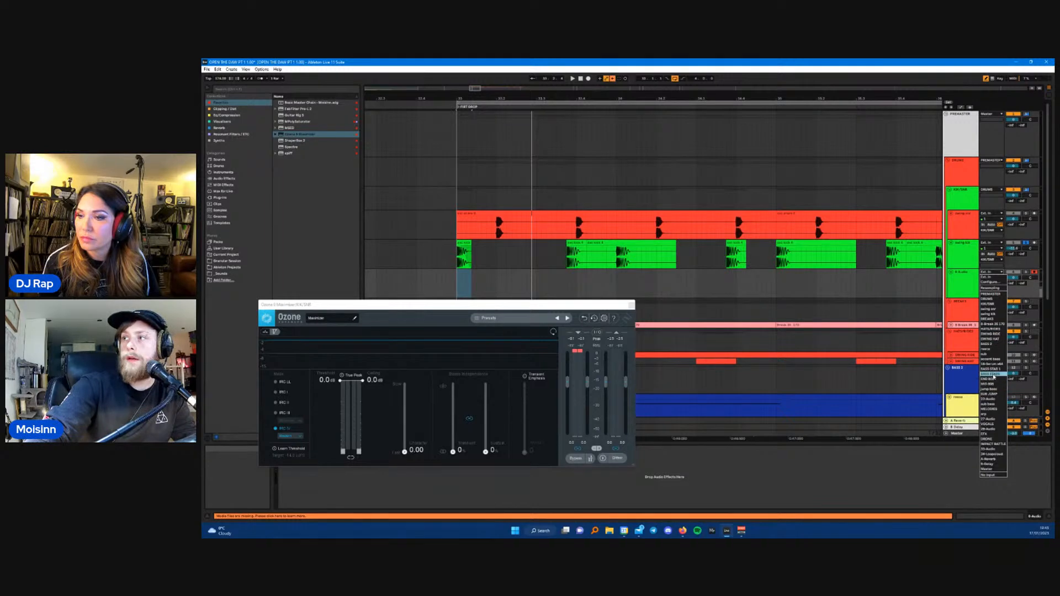
left_click(992, 316)
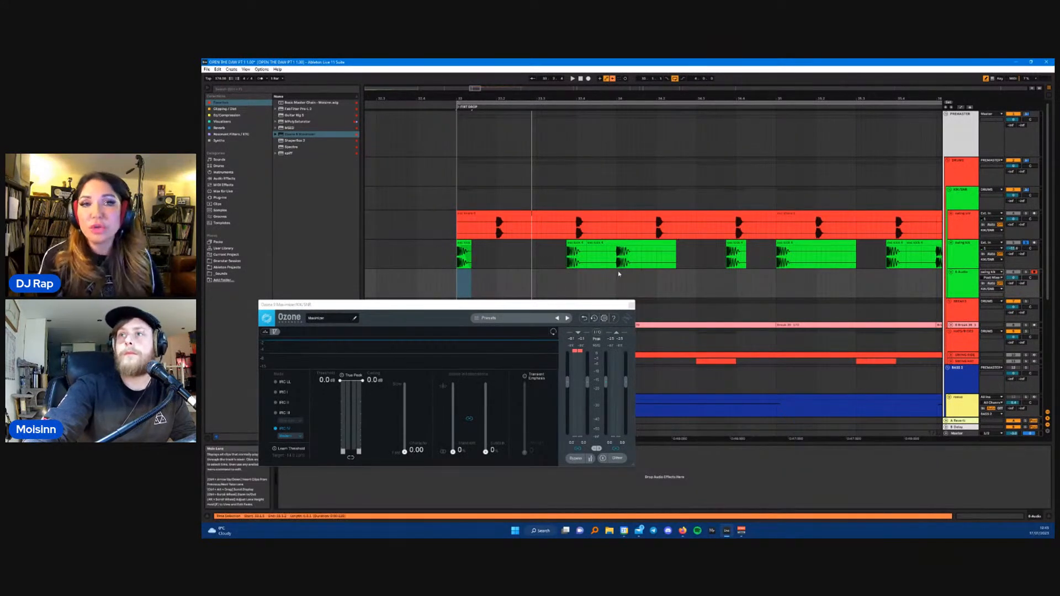
- Record the drop's first kick onto the new audio track, starting from the beginning of the drop
left_click_drag(513, 306, 495, 349)
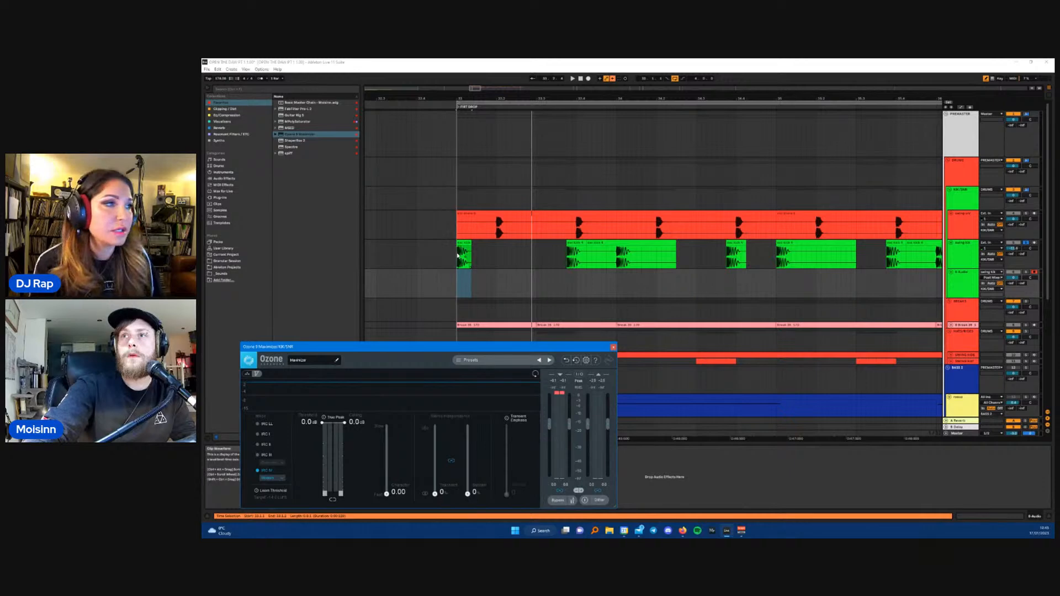
left_click(460, 291)
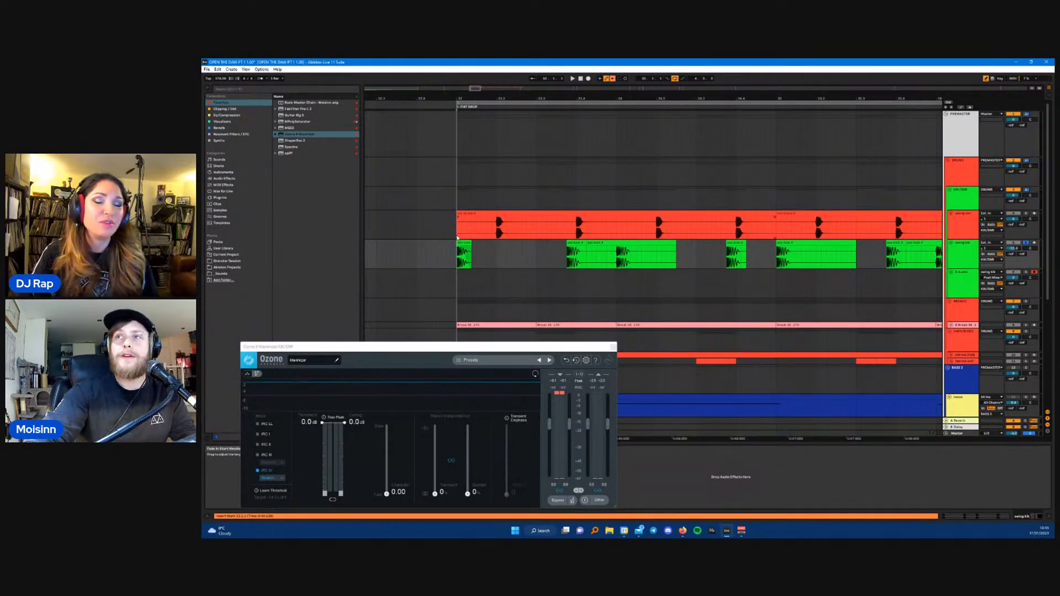
left_click(467, 244)
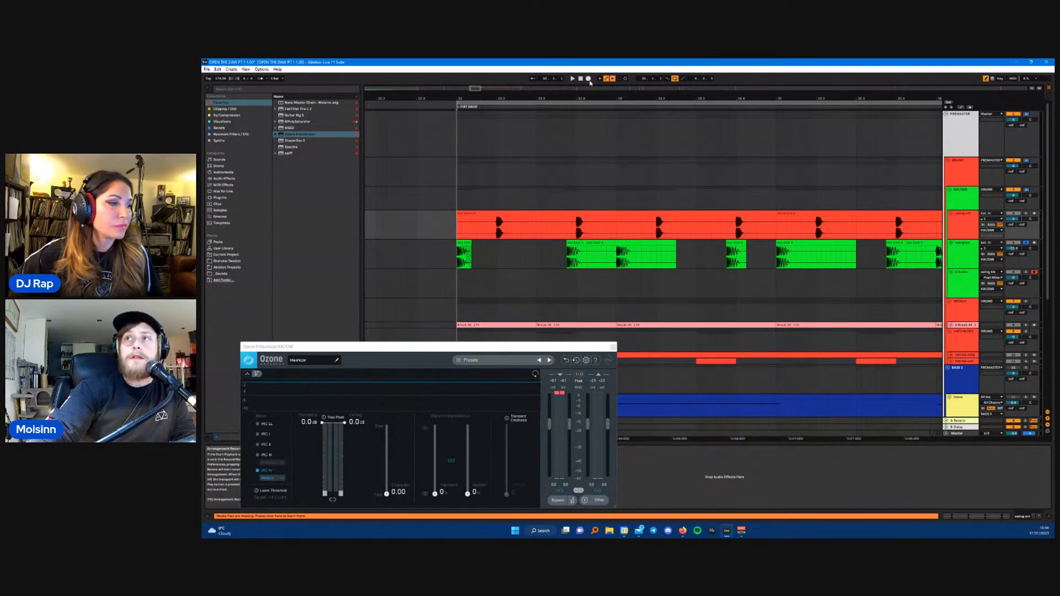
left_click(589, 80)
key("space")
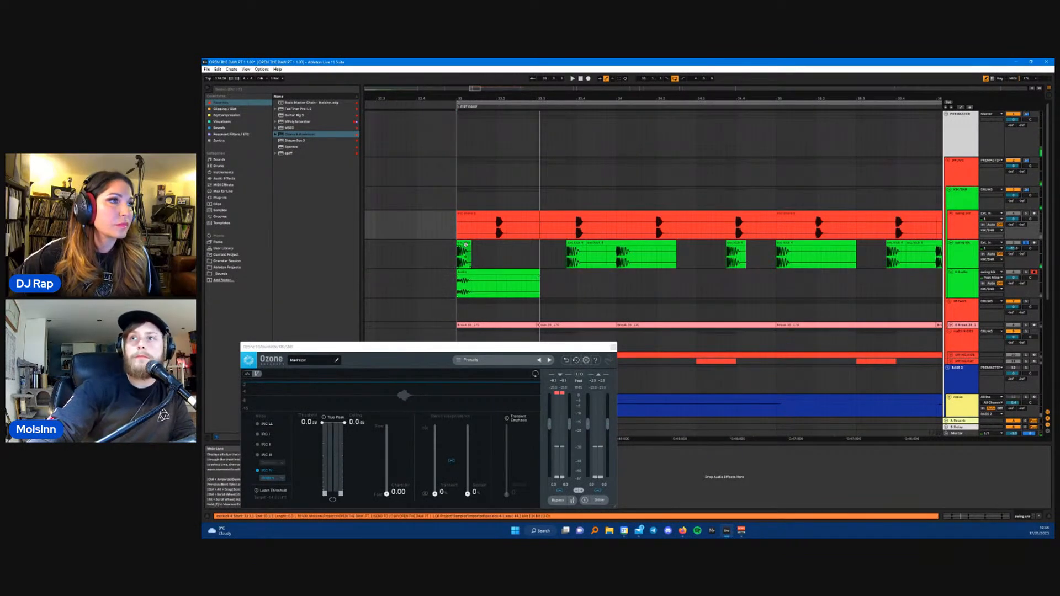
- Play the recorded kick clip from the drop's start through the Maximizer, keeping the plug-in window clear of the clips
left_click(463, 243)
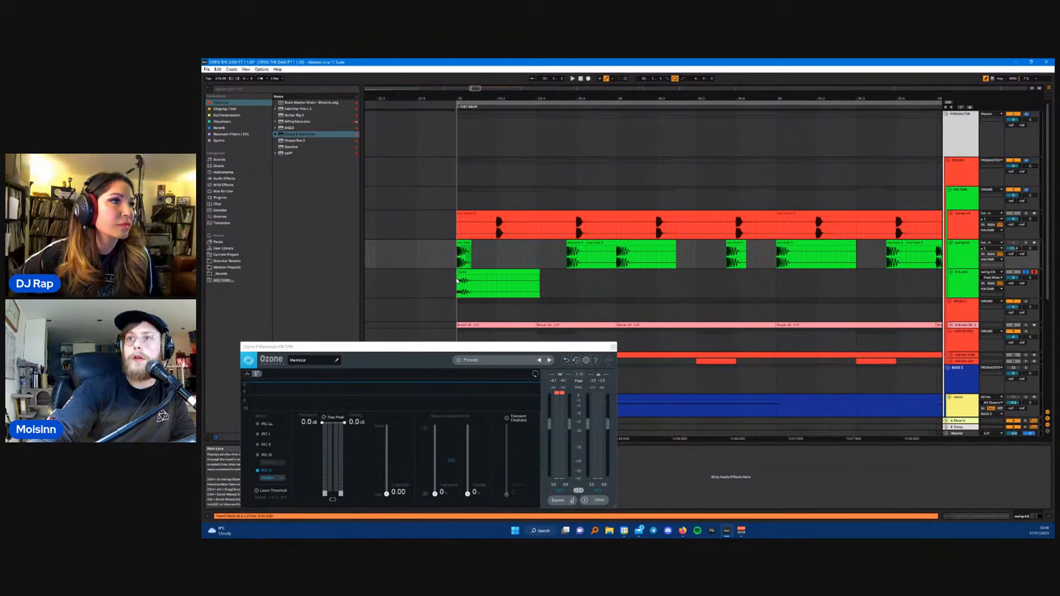
left_click(458, 281)
key("space")
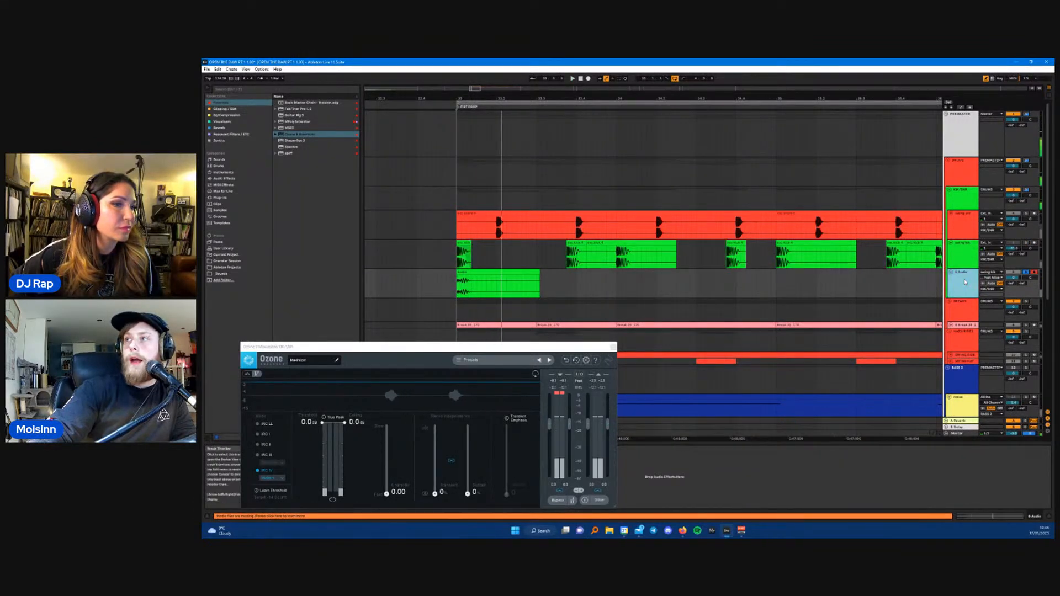
left_click(530, 348)
left_click_drag(530, 348, 525, 321)
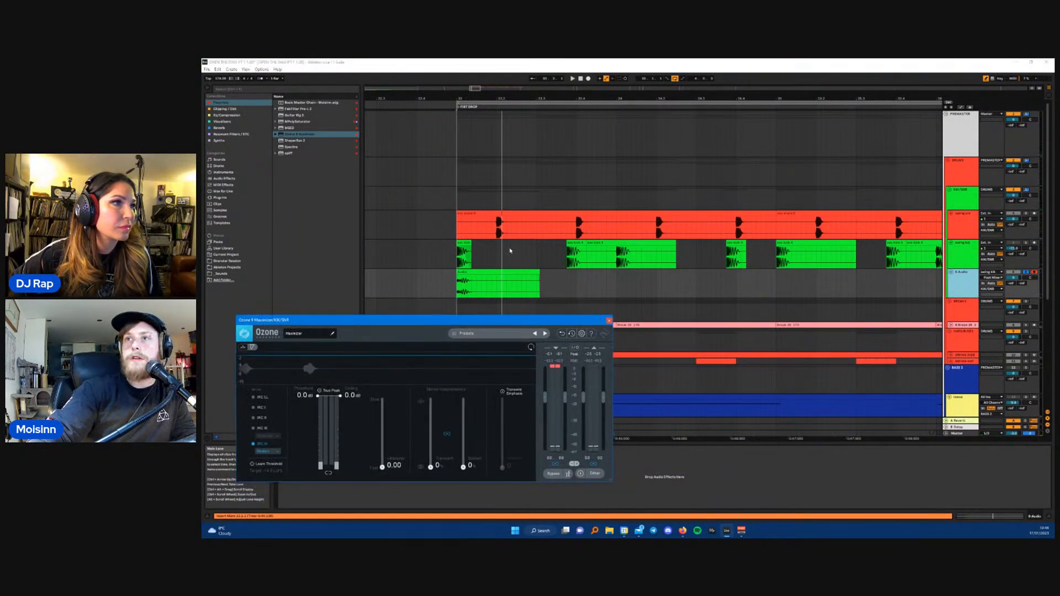
left_click(964, 255)
key("Delete")
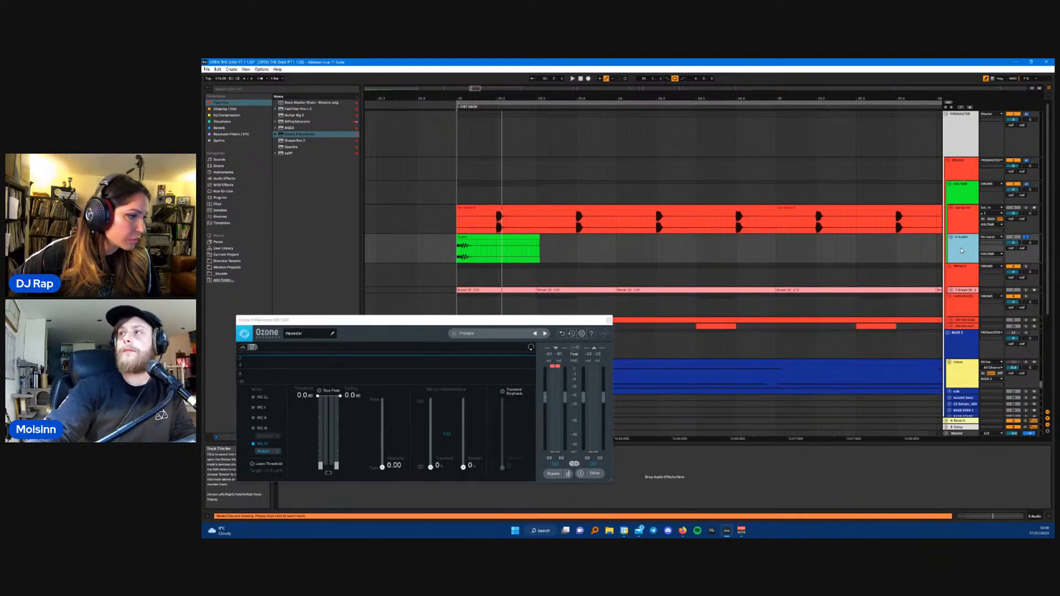
key("ctrl+z")
- Recolor the original kick track red and assign the track color to its clips
right_click(962, 252)
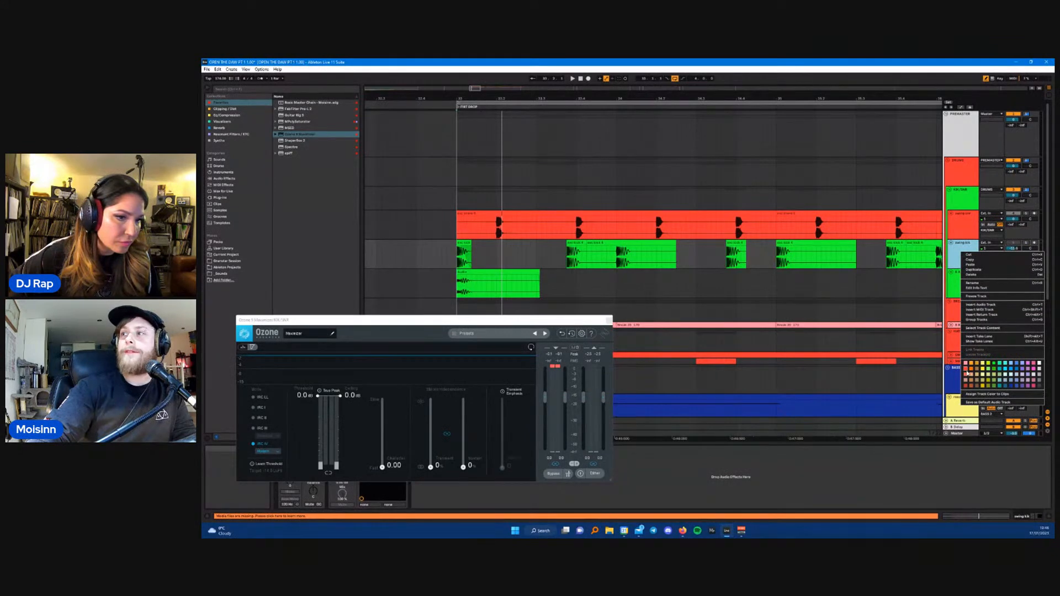
left_click(969, 374)
right_click(964, 244)
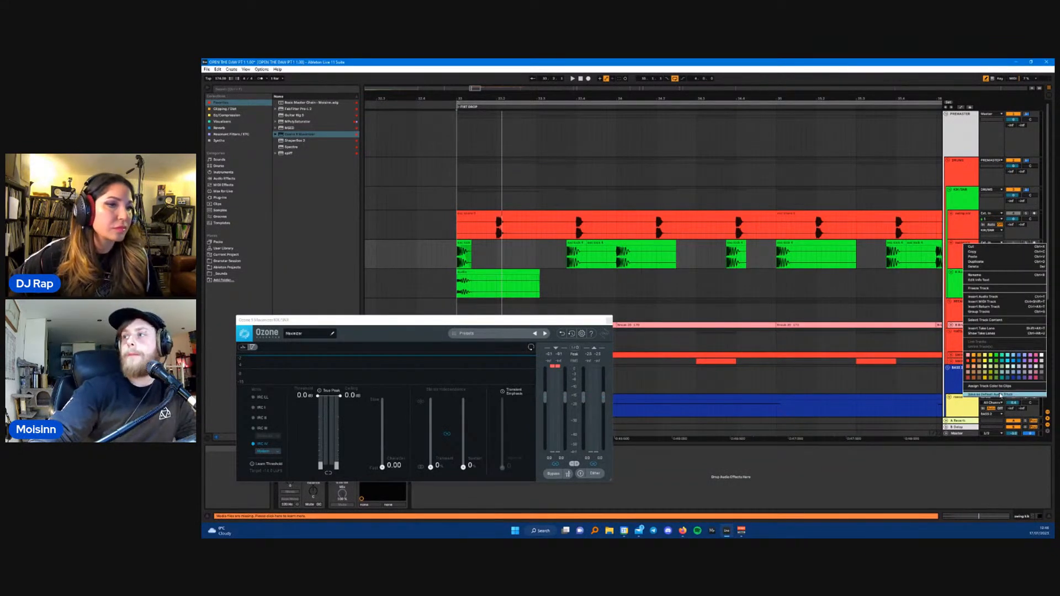
left_click(1000, 389)
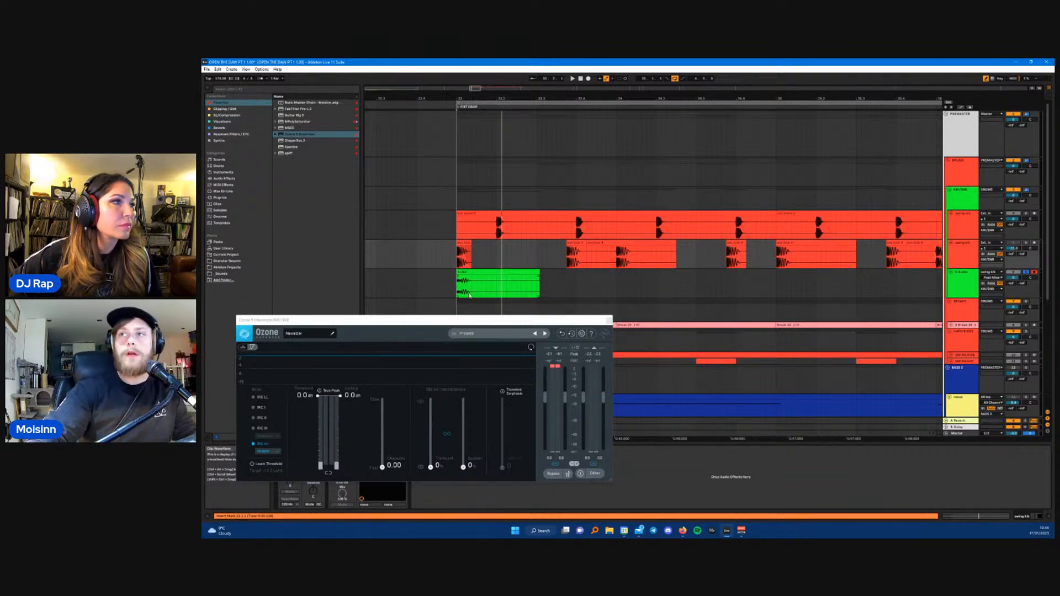
- Trim the end of the recorded kick clip to match the original first kick and play it back through the Maximizer
key("plus")
key("plus")
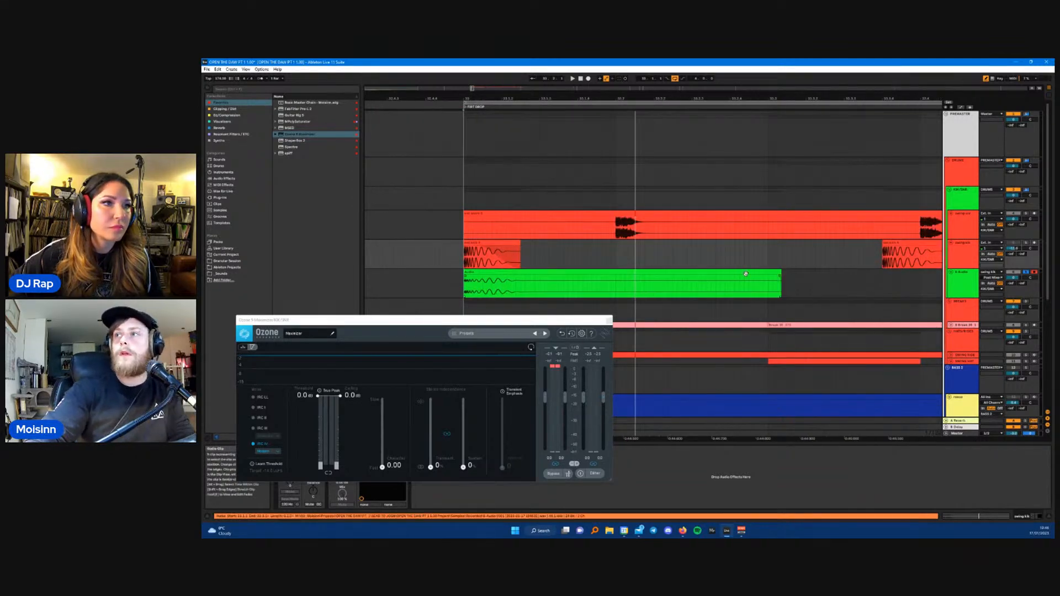
left_click_drag(781, 272, 523, 277)
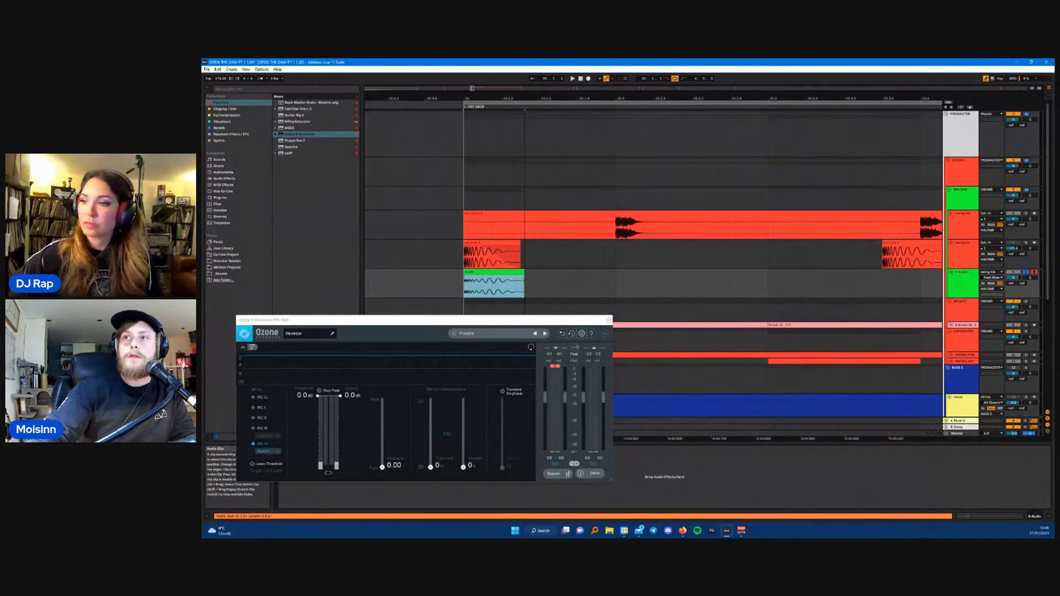
left_click(1018, 273)
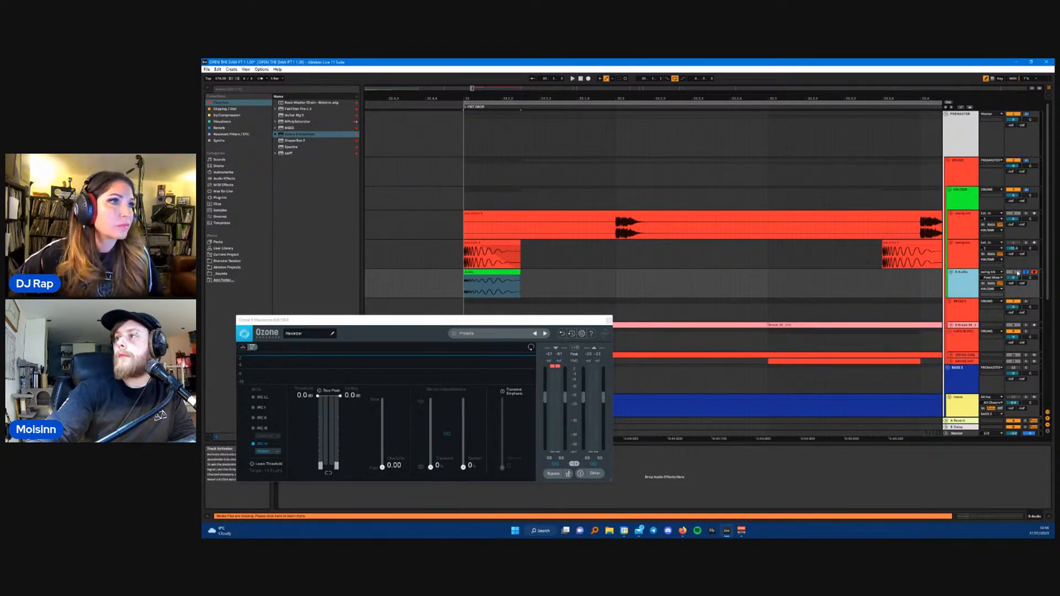
left_click_drag(466, 320, 774, 307)
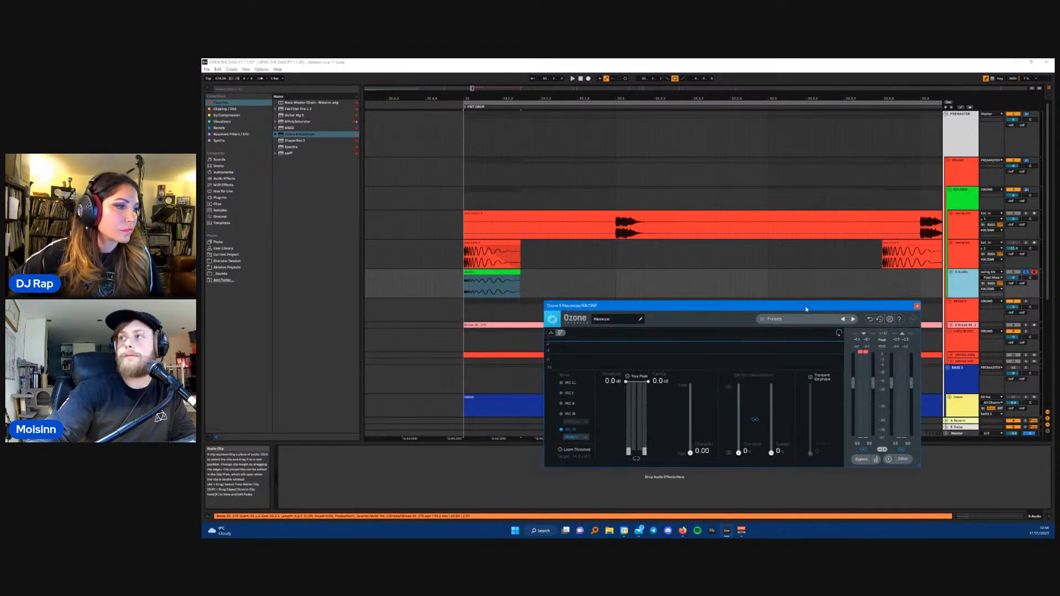
key("space")
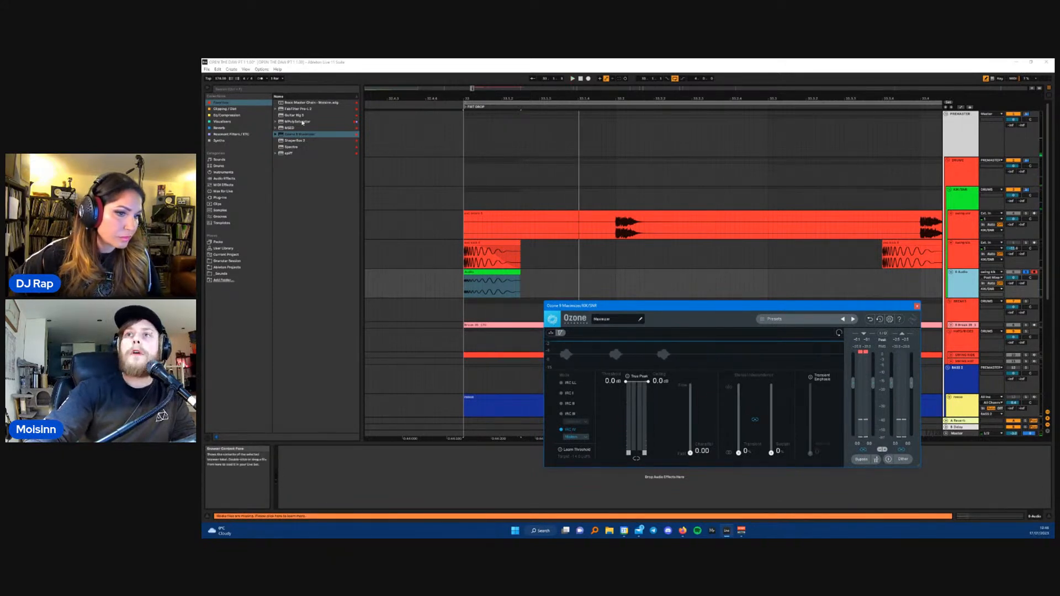
- Add FabFilter Pro-Q 3 to the recorded kick's track, apply a gentle low-mid bell boost during playback, and close the EQ
left_click(225, 109)
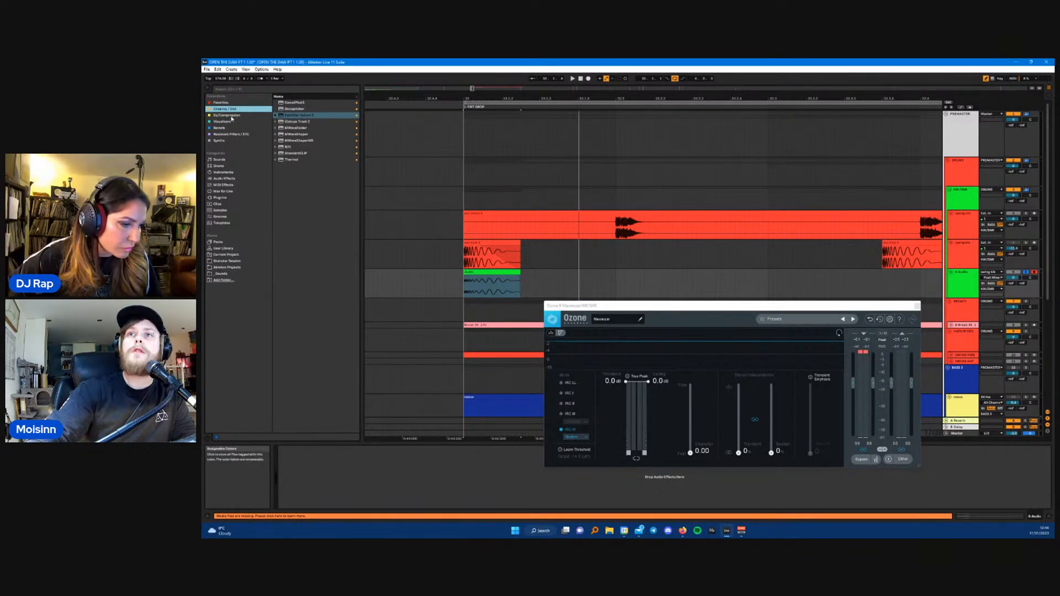
left_click(231, 115)
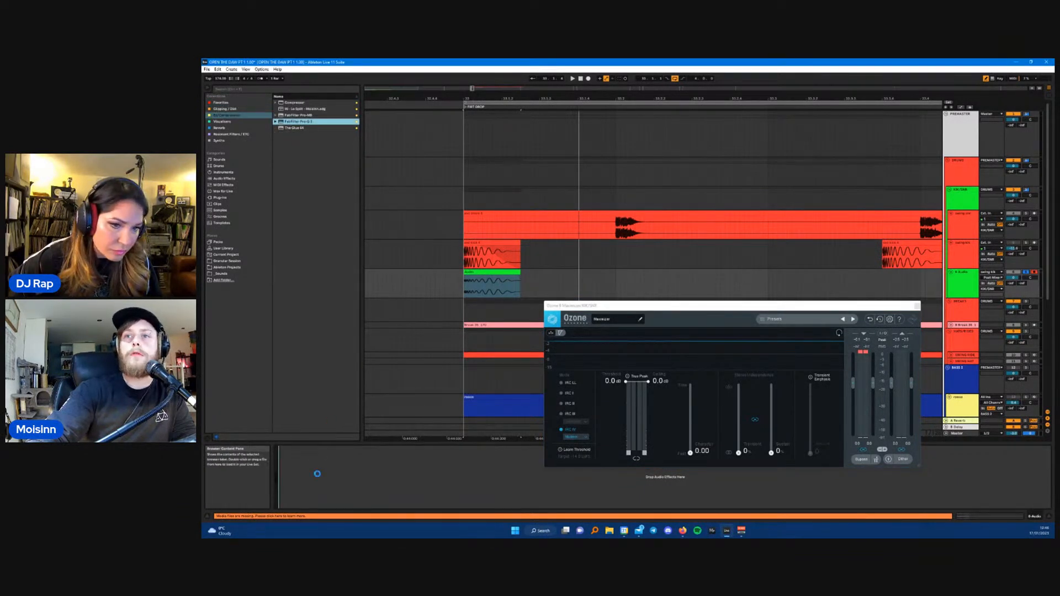
left_click_drag(767, 273, 481, 259)
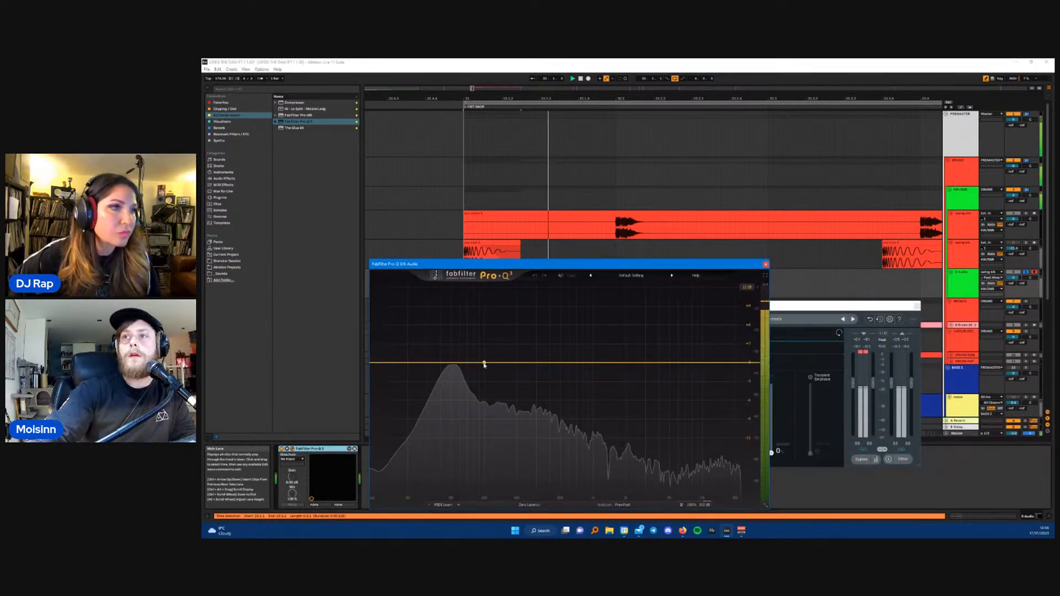
left_click_drag(482, 362, 539, 348)
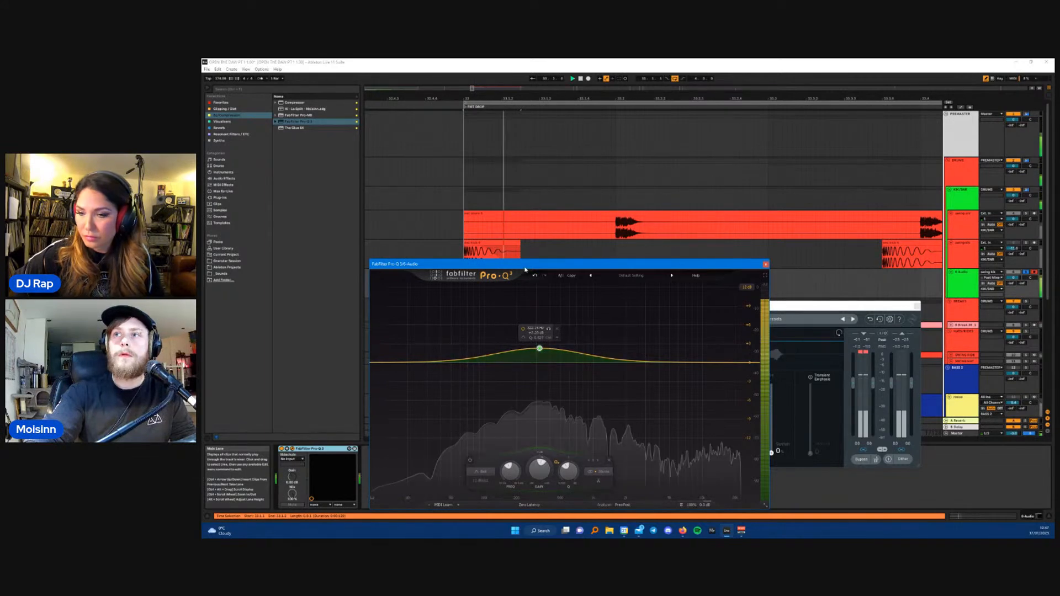
left_click(766, 264)
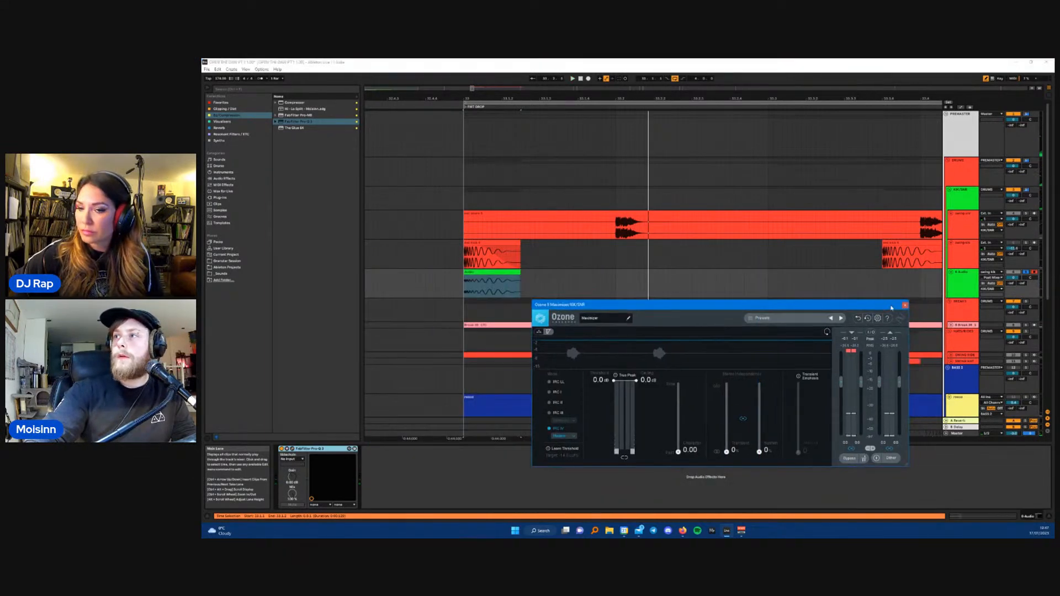
- Close the Maximizer window and add Oszillos Mega Scope after the existing effects on the PREMASTER track
left_click(916, 305)
left_click(929, 141)
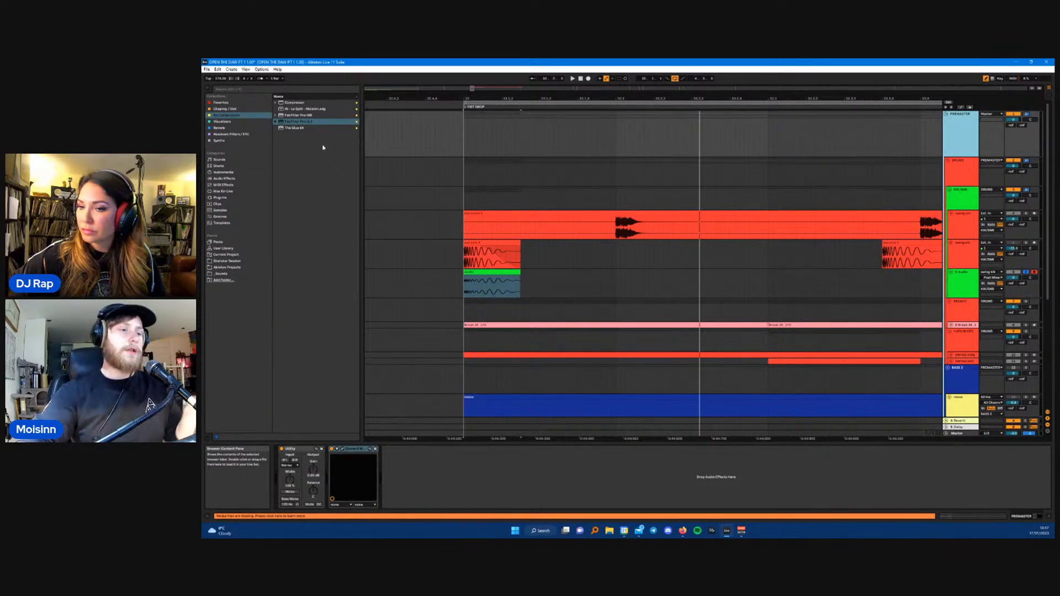
left_click(223, 122)
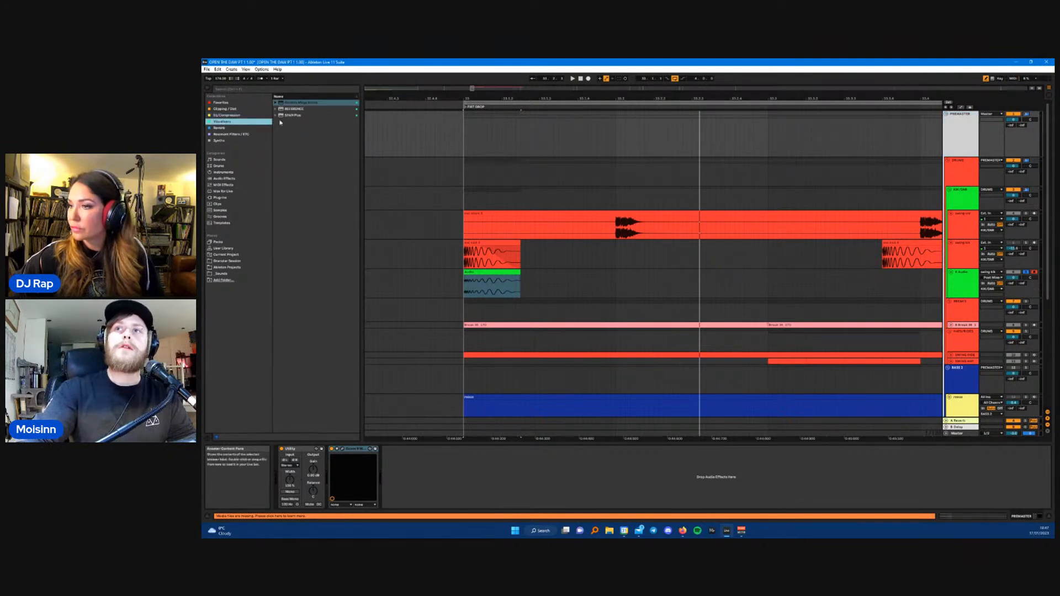
left_click_drag(303, 103, 339, 136)
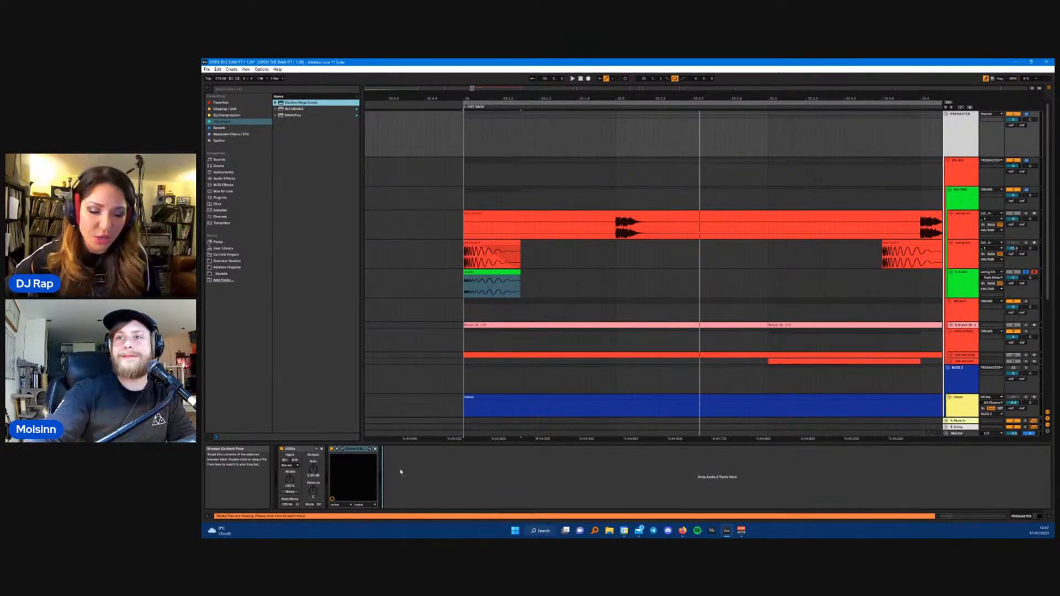
left_click_drag(401, 472, 438, 453)
left_click_drag(745, 315, 479, 329)
left_click(518, 317)
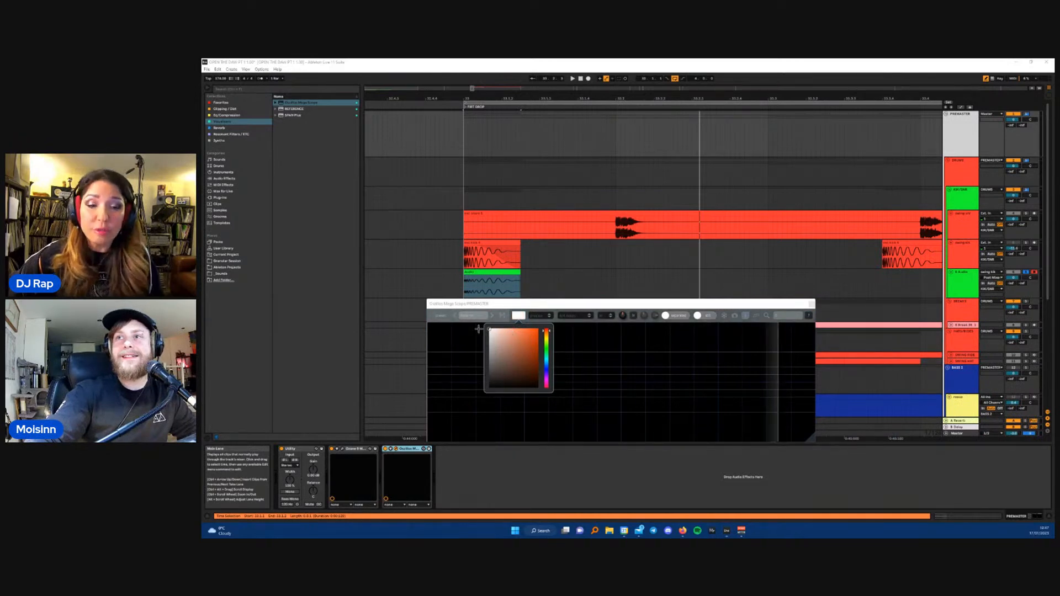
left_click(511, 313)
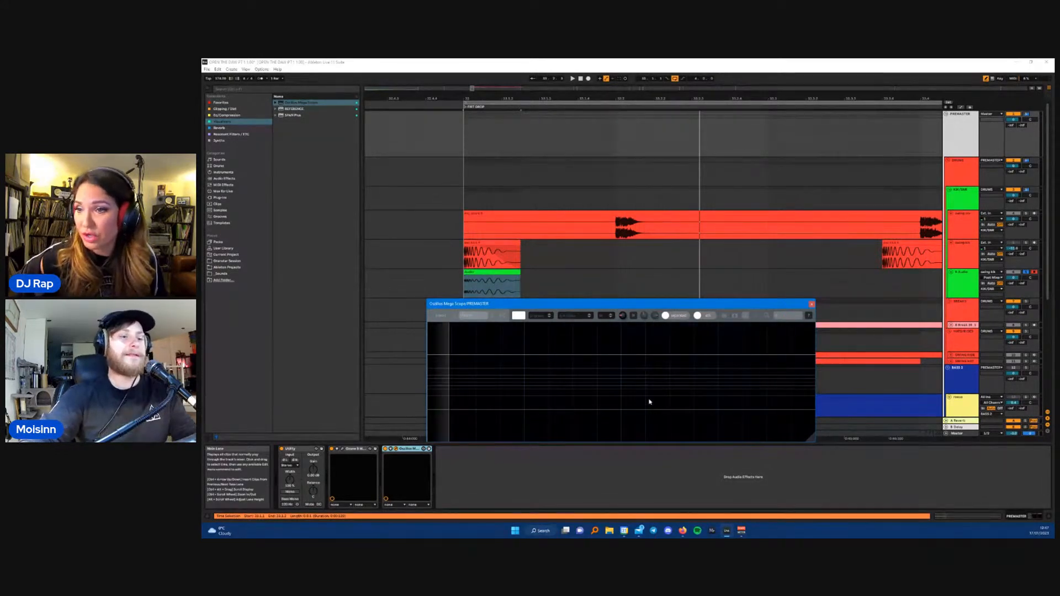
- Place the scope window below the kick clips and play from the drop to examine the kick's waveform
left_click_drag(649, 304, 620, 308)
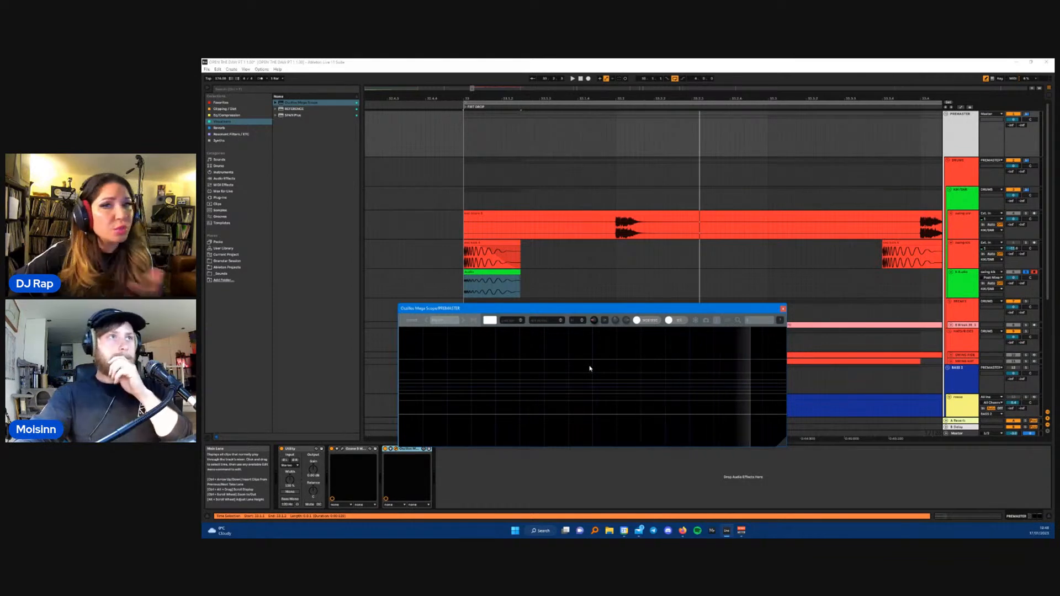
left_click_drag(532, 306, 584, 347)
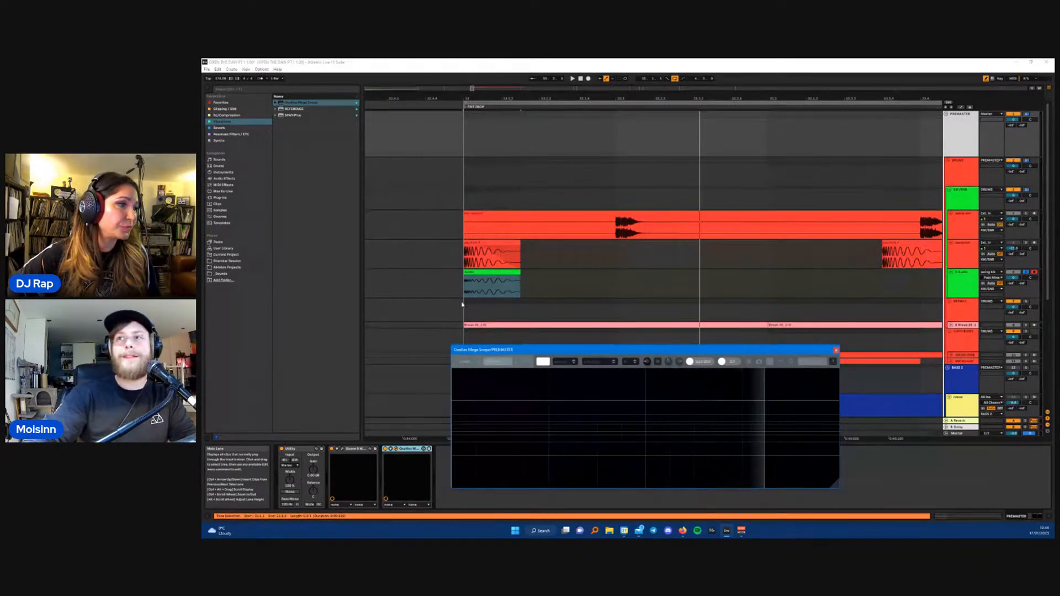
left_click(482, 326)
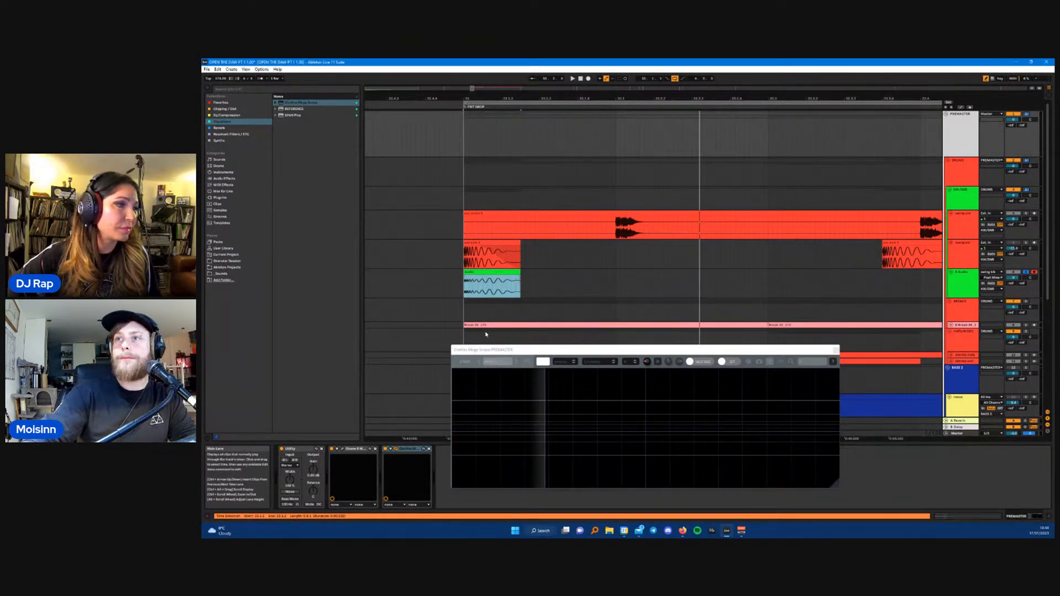
key("space")
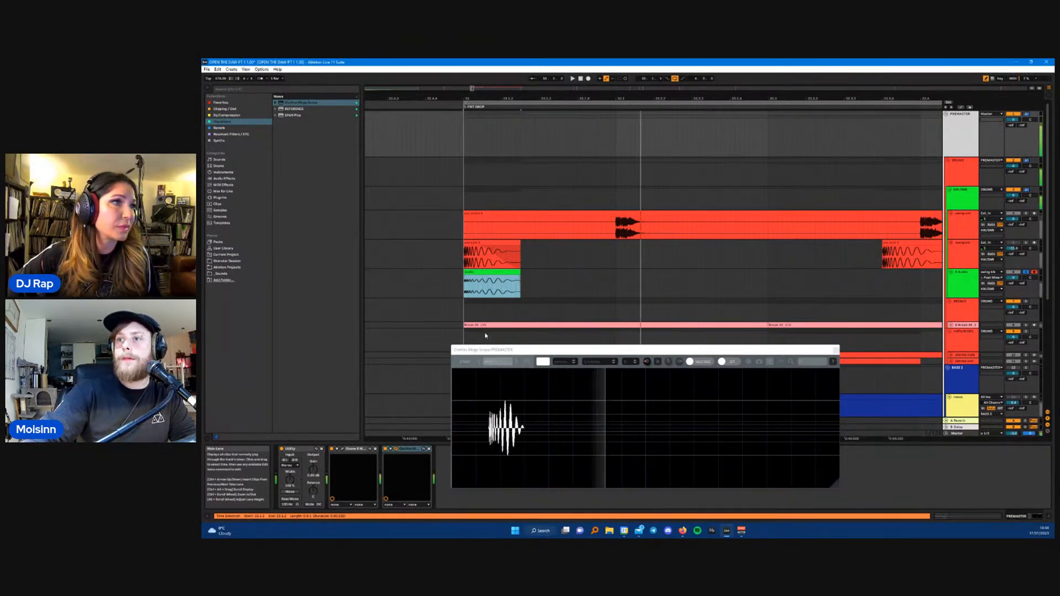
left_click(567, 364)
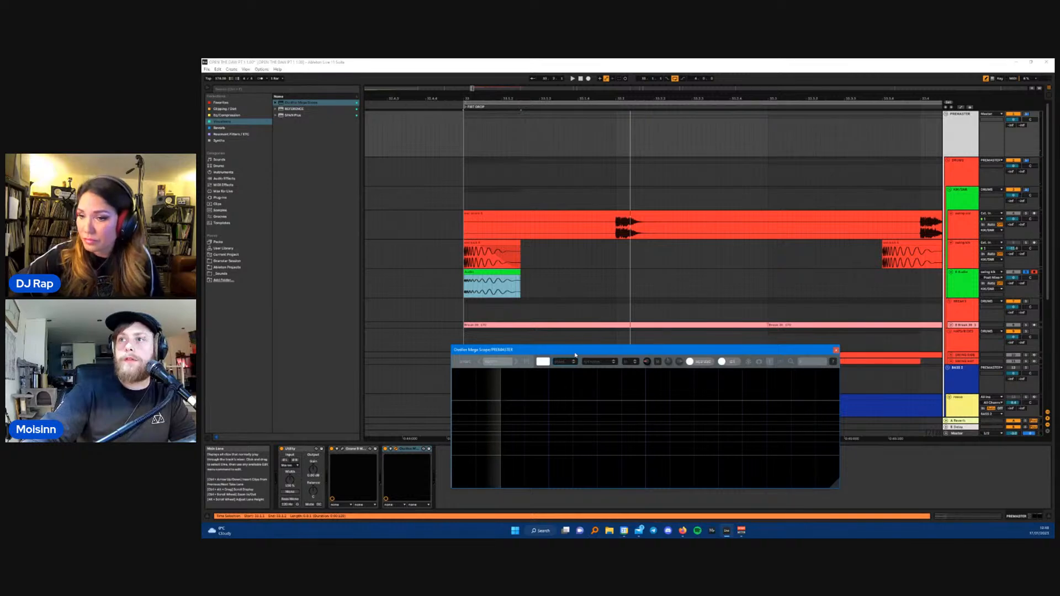
- Nudge the scope window and replay the drop to check the kick's shape on the scope
left_click_drag(575, 354, 577, 344)
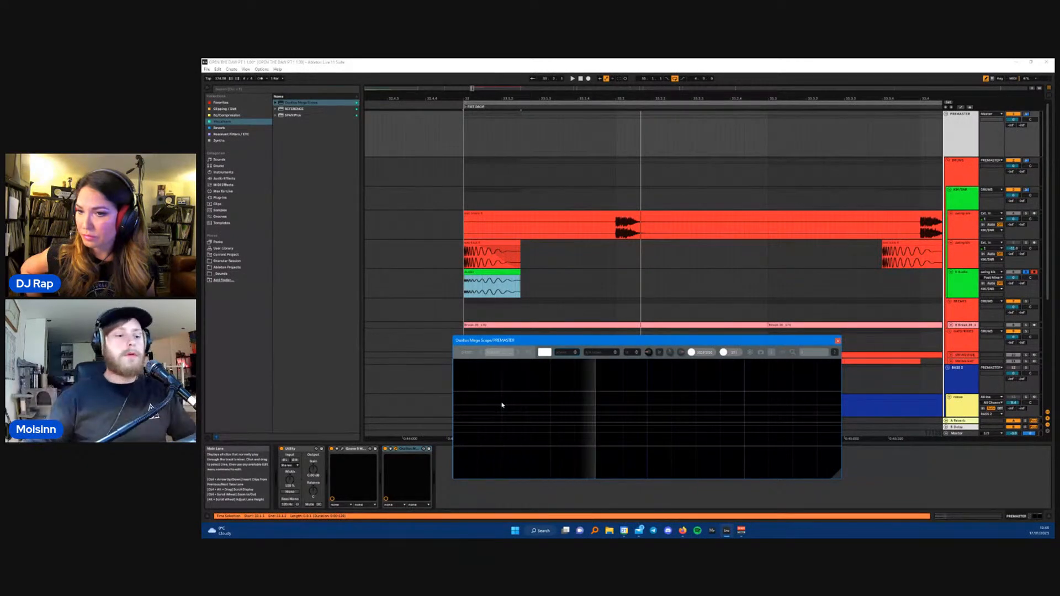
left_click_drag(635, 340, 636, 351)
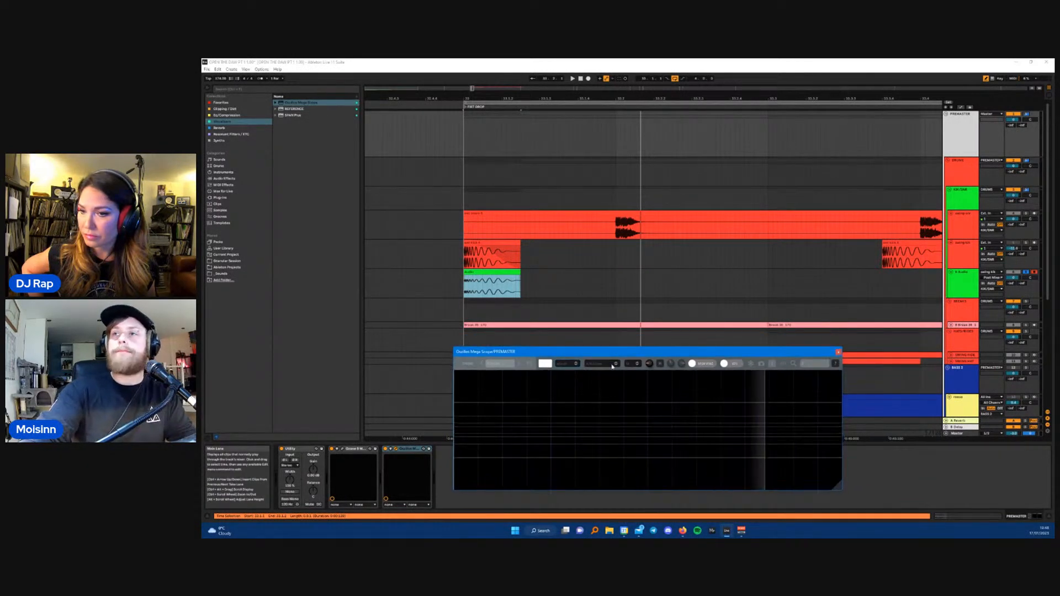
key("space")
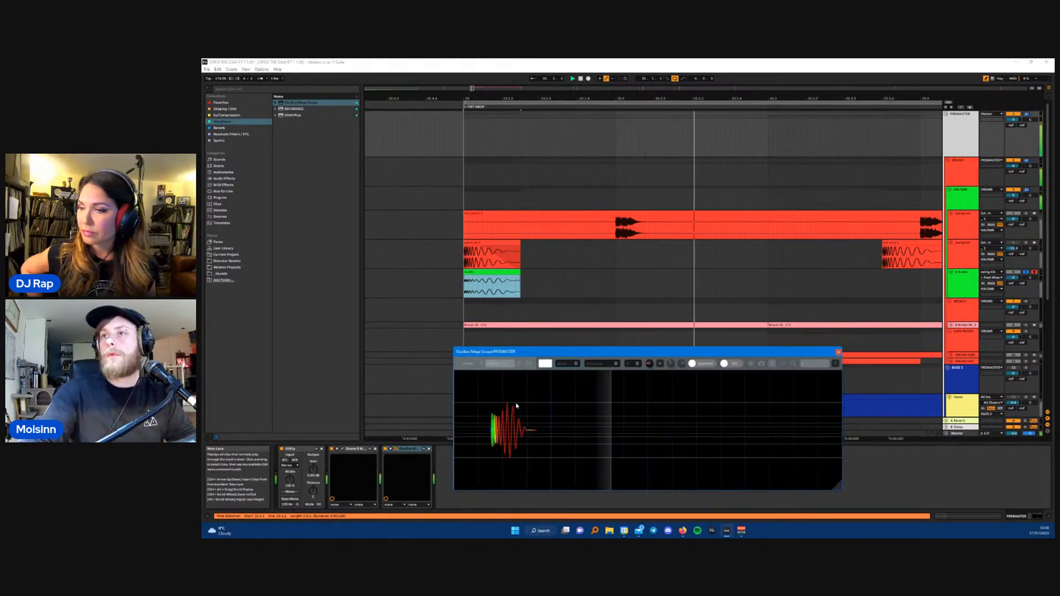
- Open the Ozone Maximizer on the KIK/SNR group and lower its threshold to -3.3 dB while playing from the drop
left_click(942, 282)
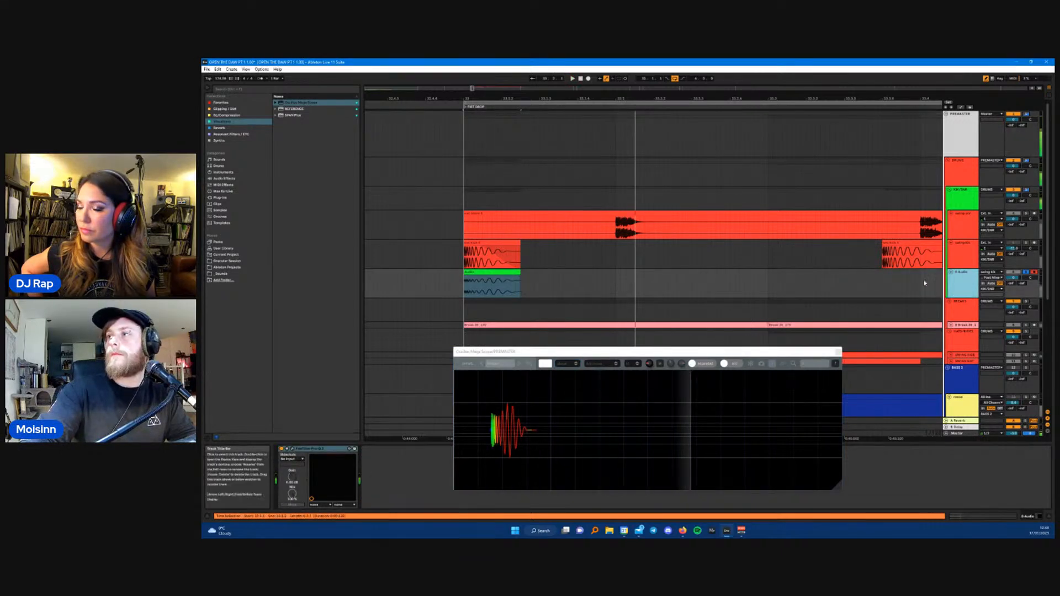
left_click(964, 199)
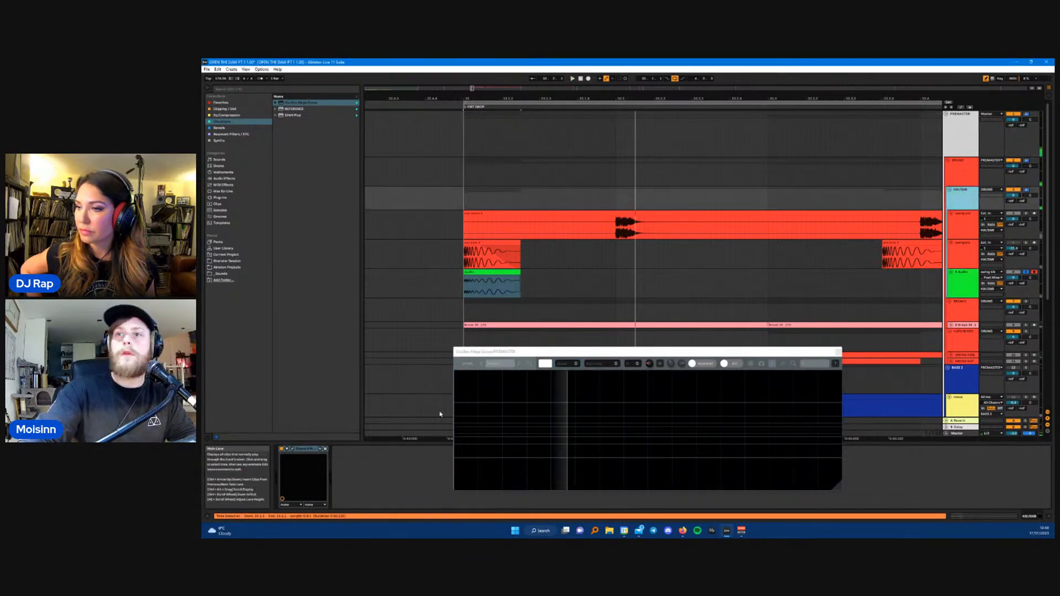
left_click(292, 450)
left_click_drag(651, 312, 614, 311)
key("space")
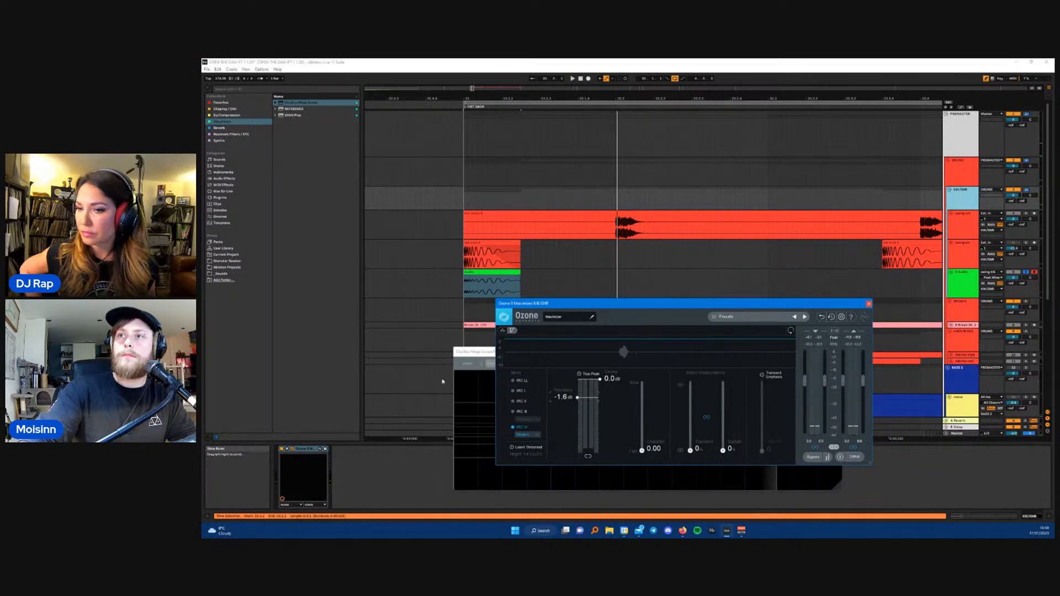
left_click(462, 238)
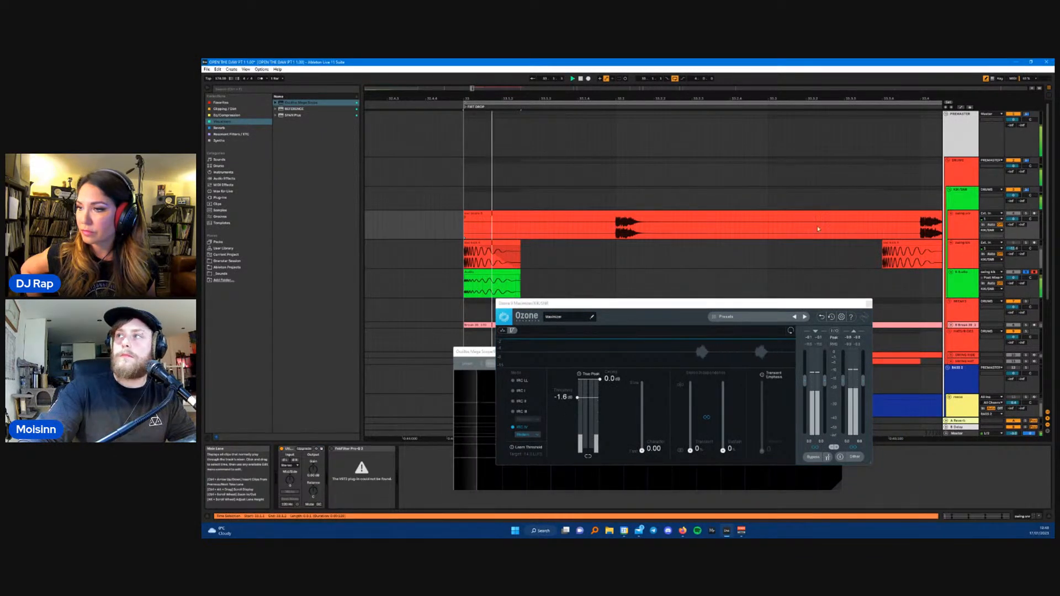
left_click(957, 180)
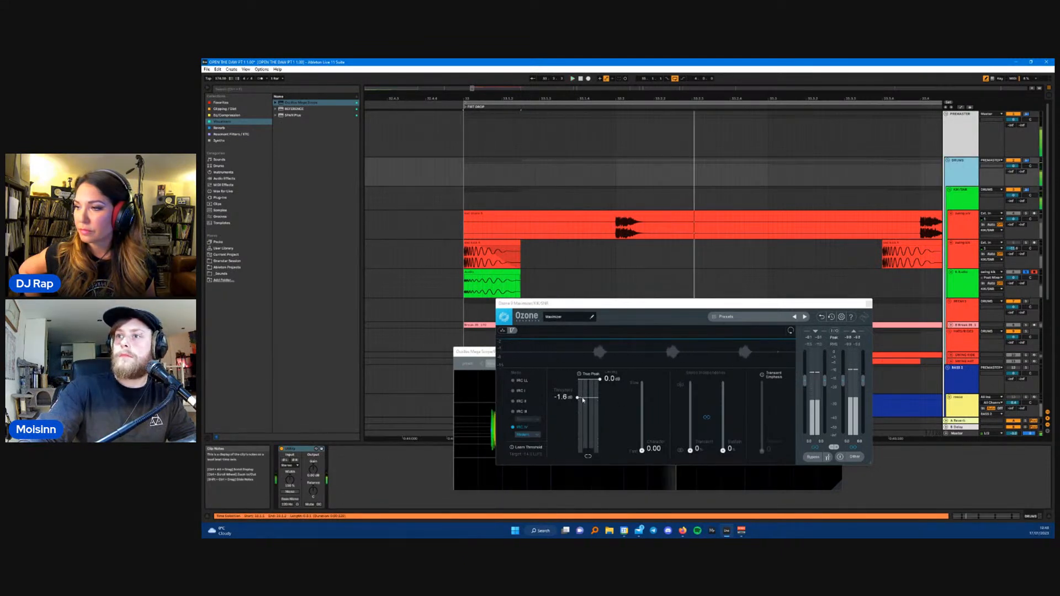
left_click_drag(584, 399, 578, 400)
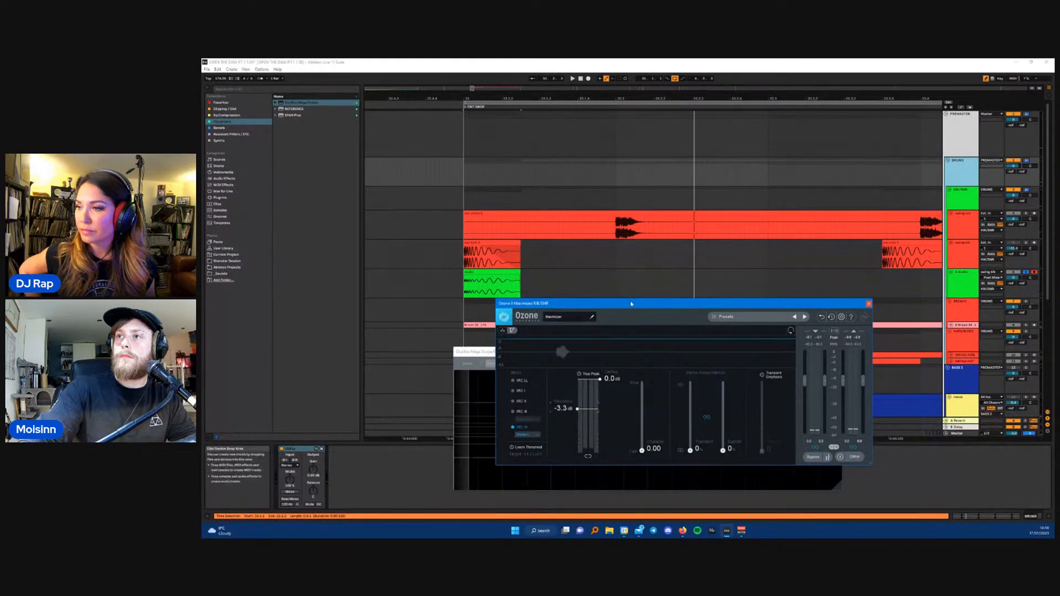
- Set the Maximizer and scope windows side by side and play the kick repeatedly to compare the limiting with the waveform
left_click_drag(631, 304, 694, 248)
left_click(558, 354)
left_click_drag(558, 354, 403, 356)
left_click_drag(675, 248, 697, 242)
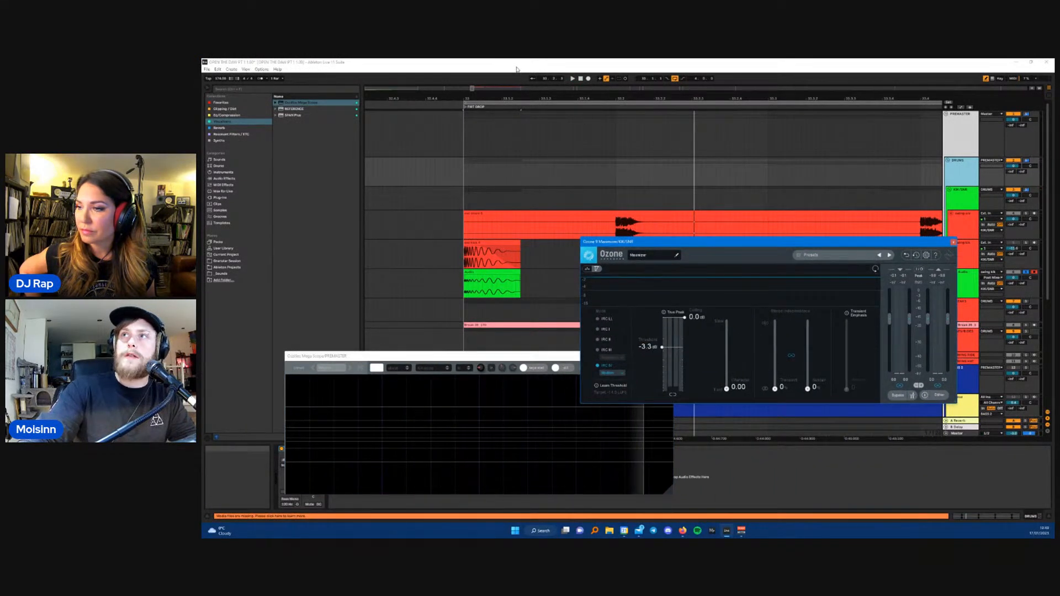
left_click(517, 70)
key("space")
key("space")
key("space")
key("space")
key("space")
key("space")
- Open Pro-Q 3 on the recorded kick's track, add a low-frequency bell cut, and lower the Maximizer threshold to -5.7 dB
left_click(966, 282)
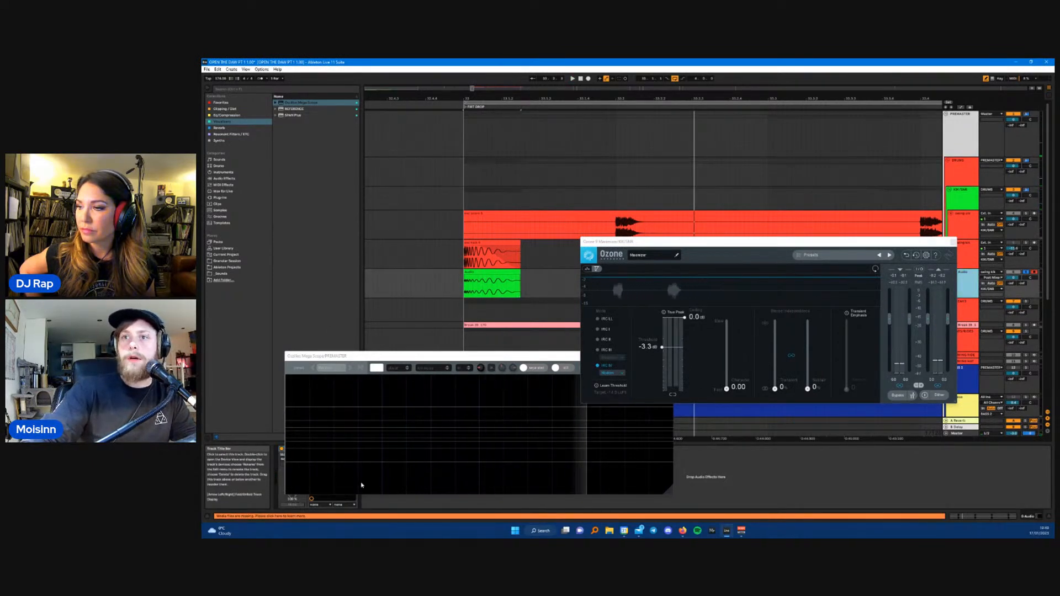
left_click_drag(361, 355, 269, 242)
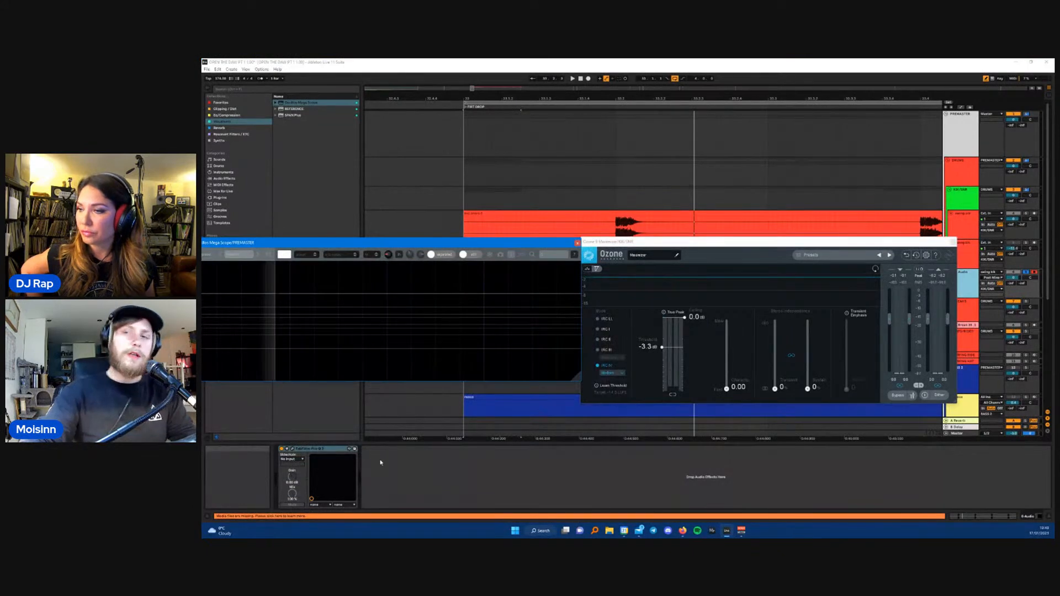
left_click(293, 453)
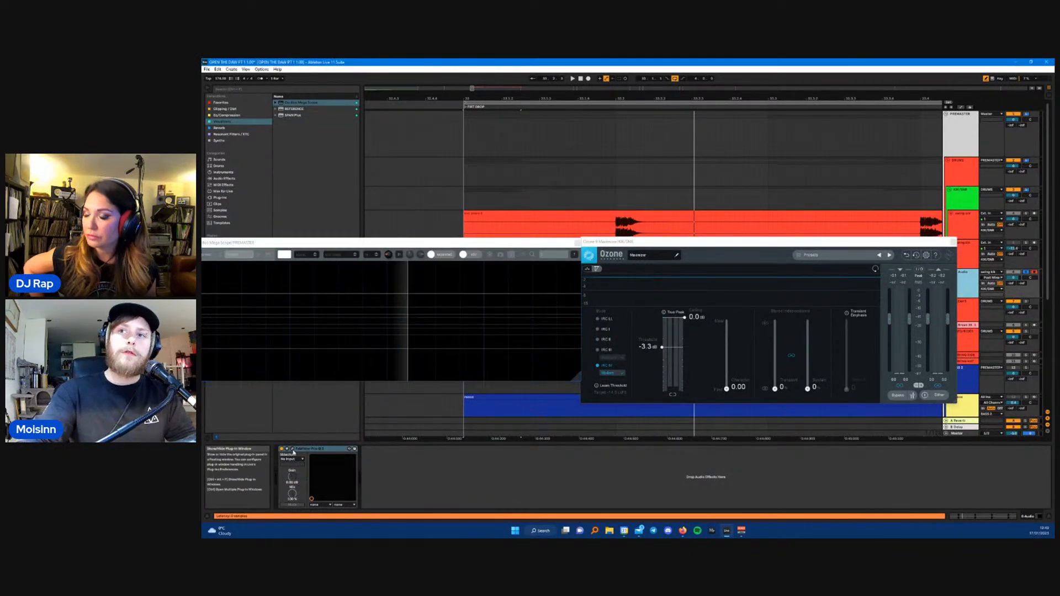
left_click(293, 452)
left_click_drag(448, 363, 455, 403)
key("space")
left_click(793, 248)
left_click_drag(661, 347, 663, 357)
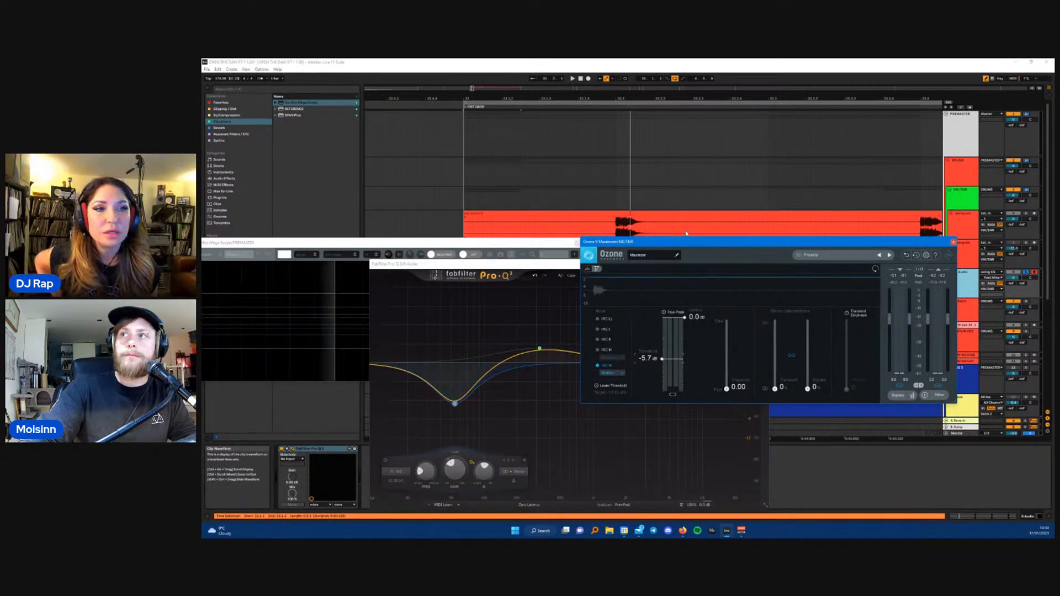
- Arrange the scope and Maximizer windows side by side with the Pro-Q 3 window below the scope
left_click(525, 274)
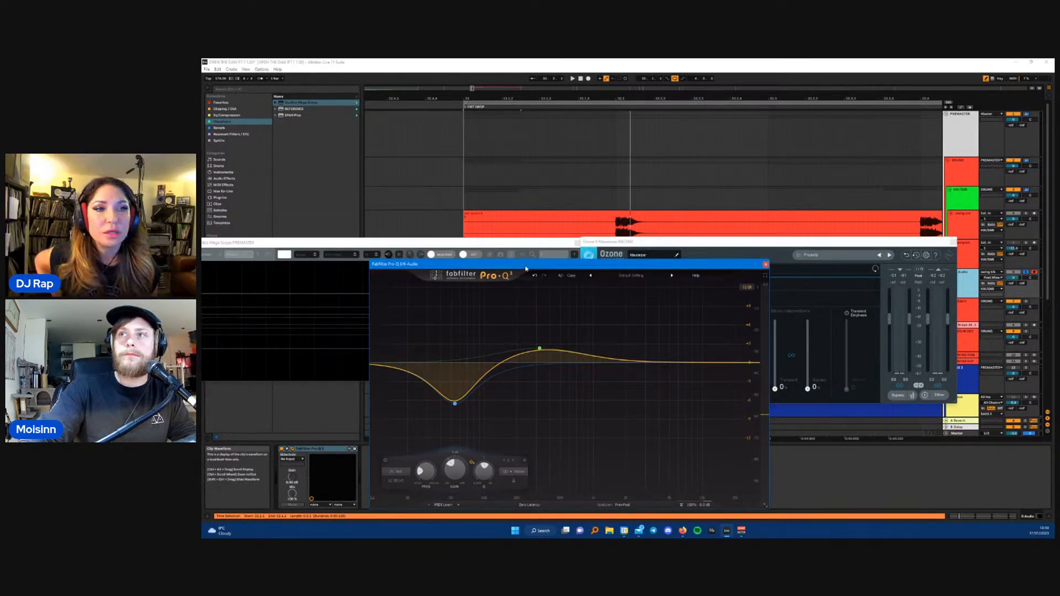
left_click_drag(526, 269, 563, 294)
left_click_drag(470, 241, 477, 97)
left_click_drag(680, 243, 707, 107)
left_click_drag(552, 289, 487, 264)
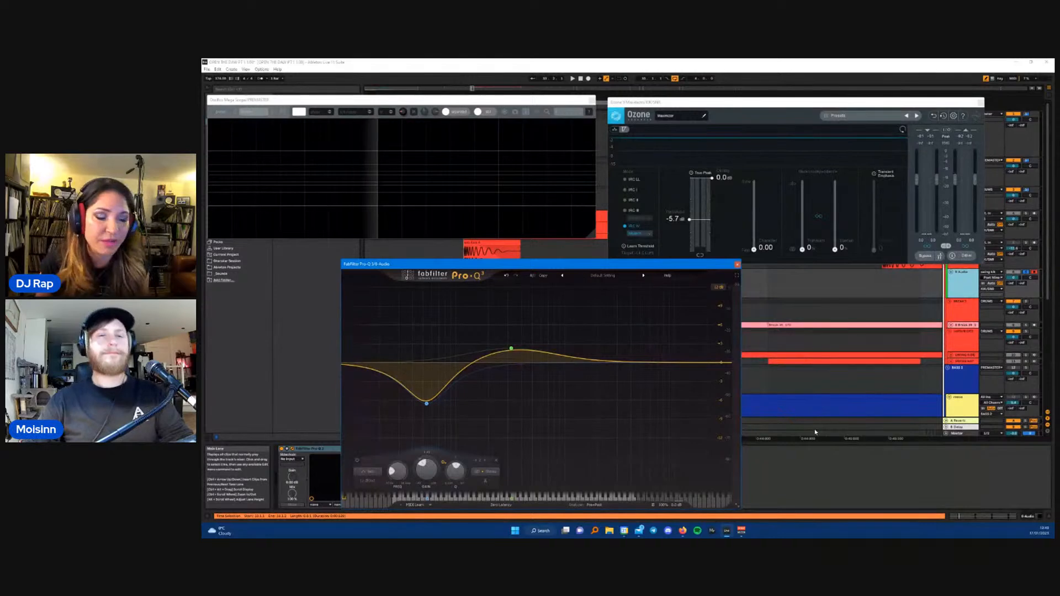
left_click_drag(511, 270, 394, 265)
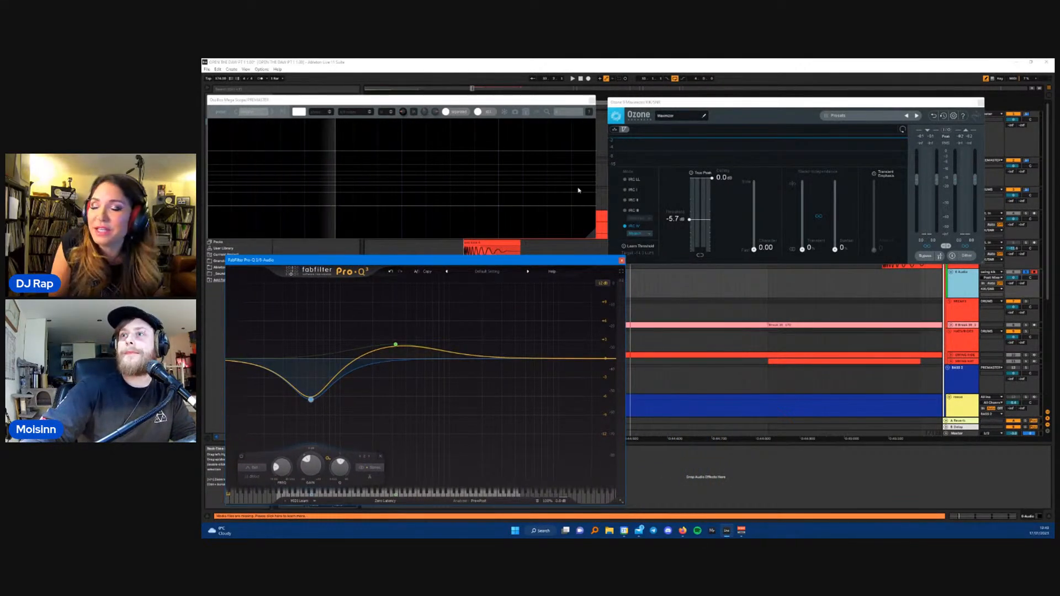
left_click_drag(688, 103, 692, 102)
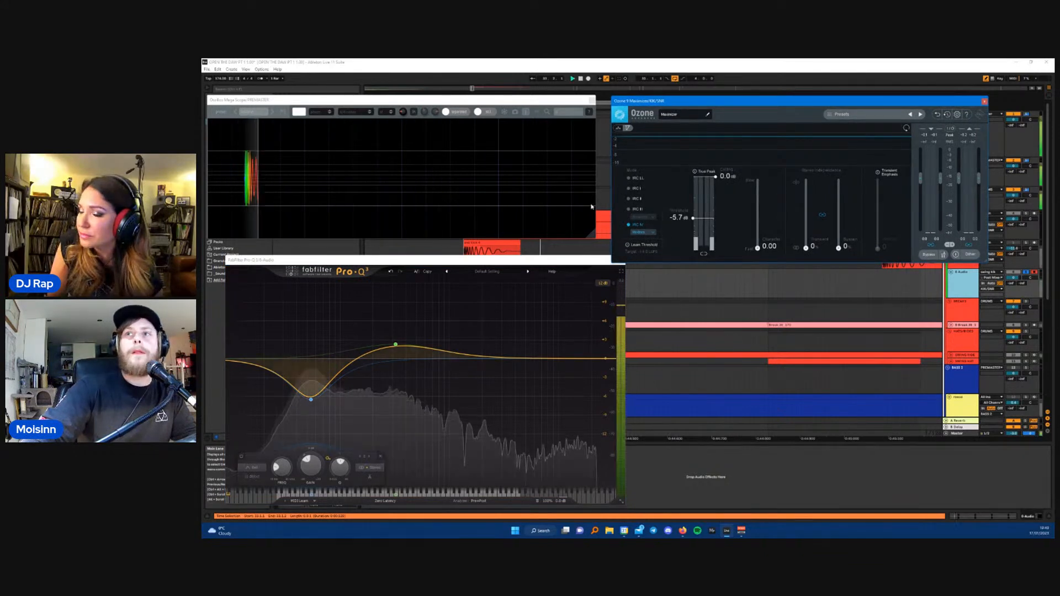
- Lower the Maximizer threshold to -8.0 dB and replay the EQ'd kick to examine its waveform on the scope
left_click_drag(693, 218, 694, 227)
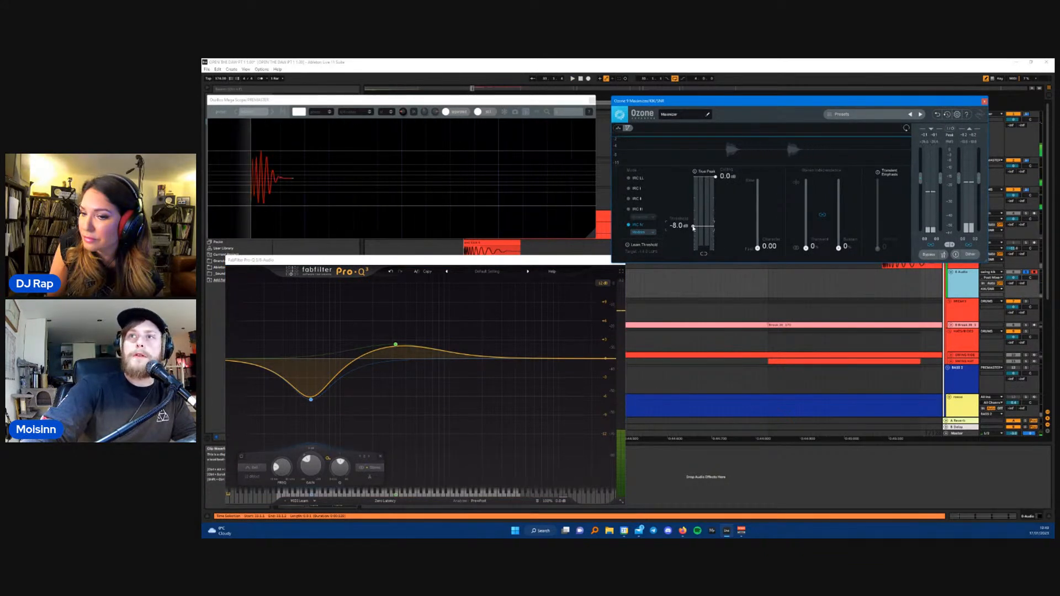
left_click_drag(523, 262, 502, 250)
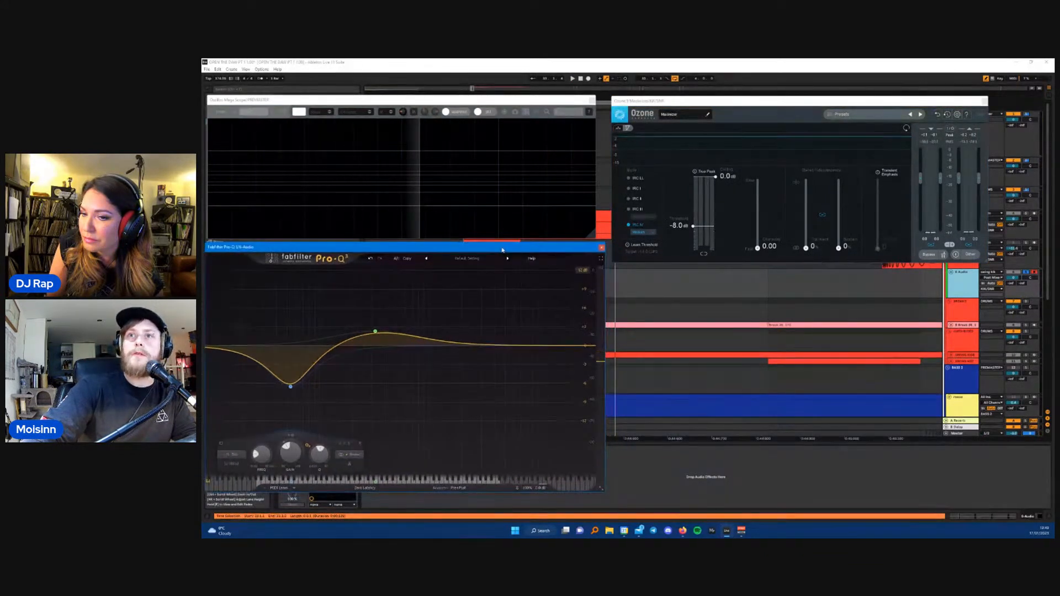
key("space")
key("space")
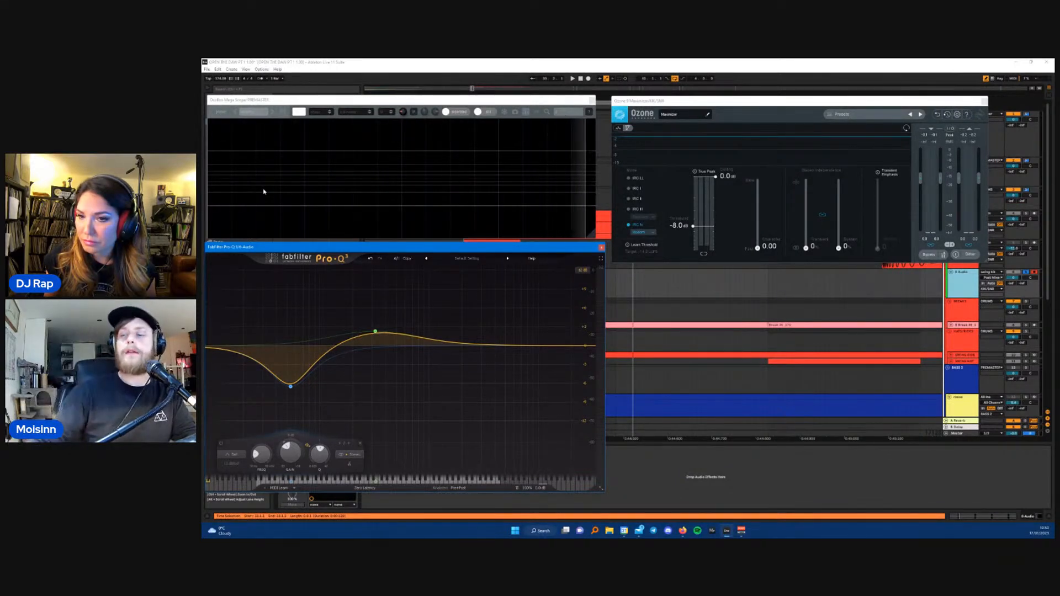
left_click(697, 108)
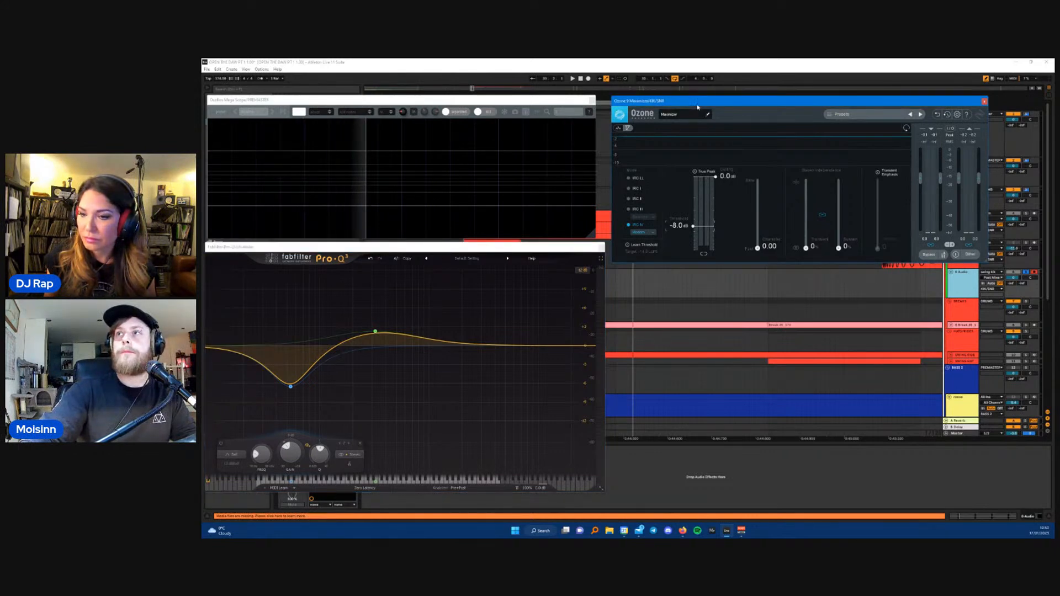
- Close the scope, Pro-Q 3 and Maximizer windows to return to the kick clips in the arrangement
left_click(698, 288)
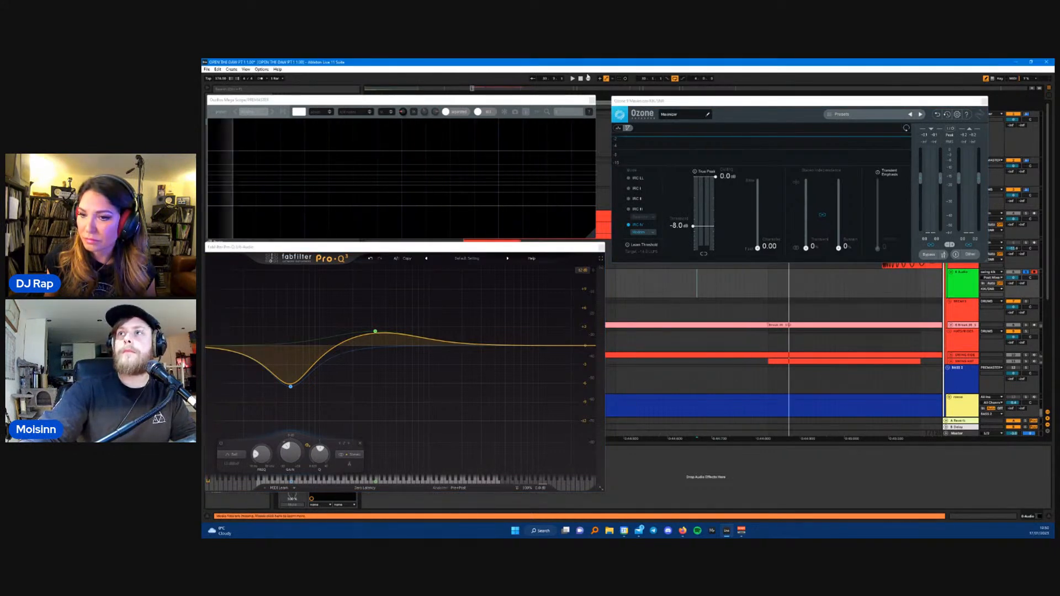
left_click(591, 101)
left_click(601, 247)
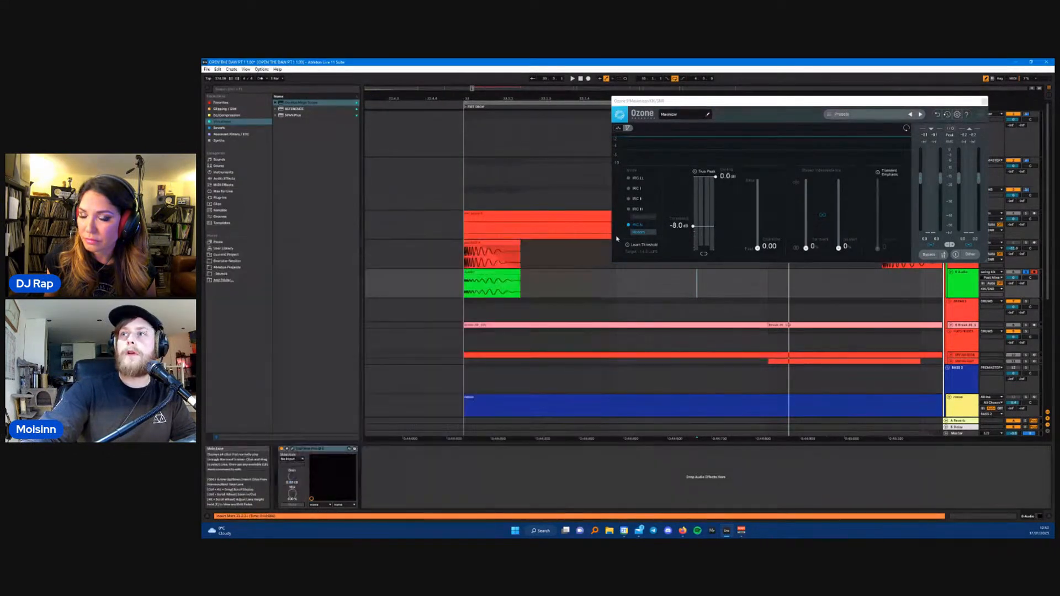
left_click(984, 101)
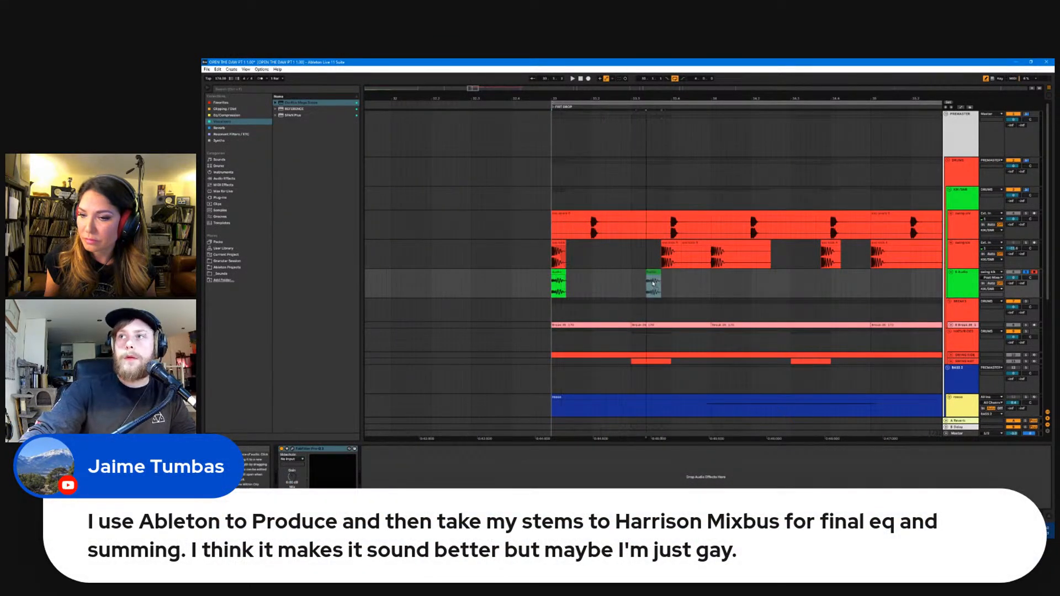
- Insert a new audio track below the recorded kick's track and set its audio input to 6-Audio
right_click(968, 285)
left_click(986, 336)
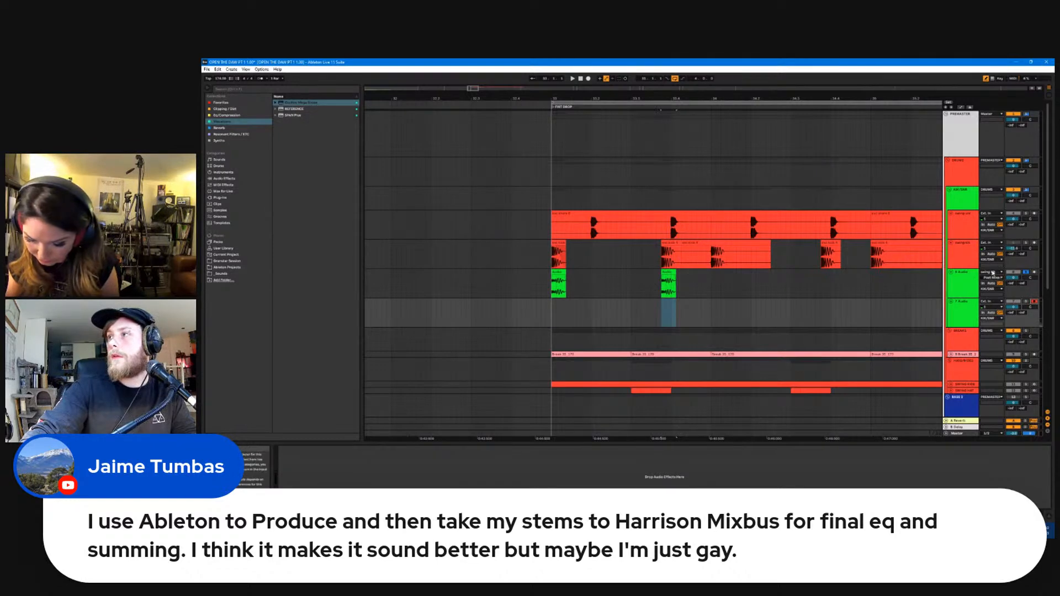
left_click(1000, 306)
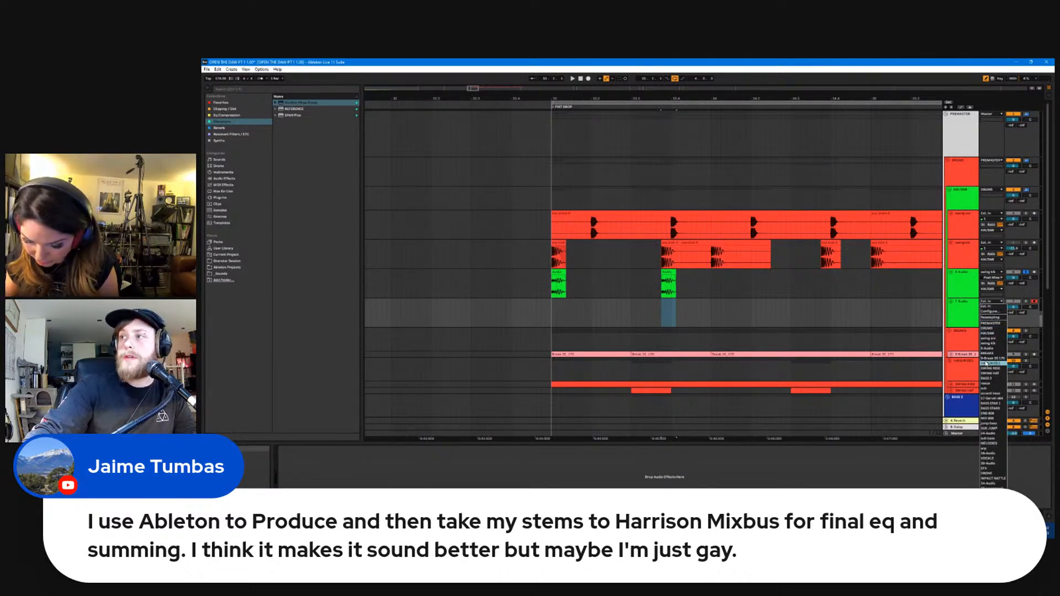
left_click(993, 353)
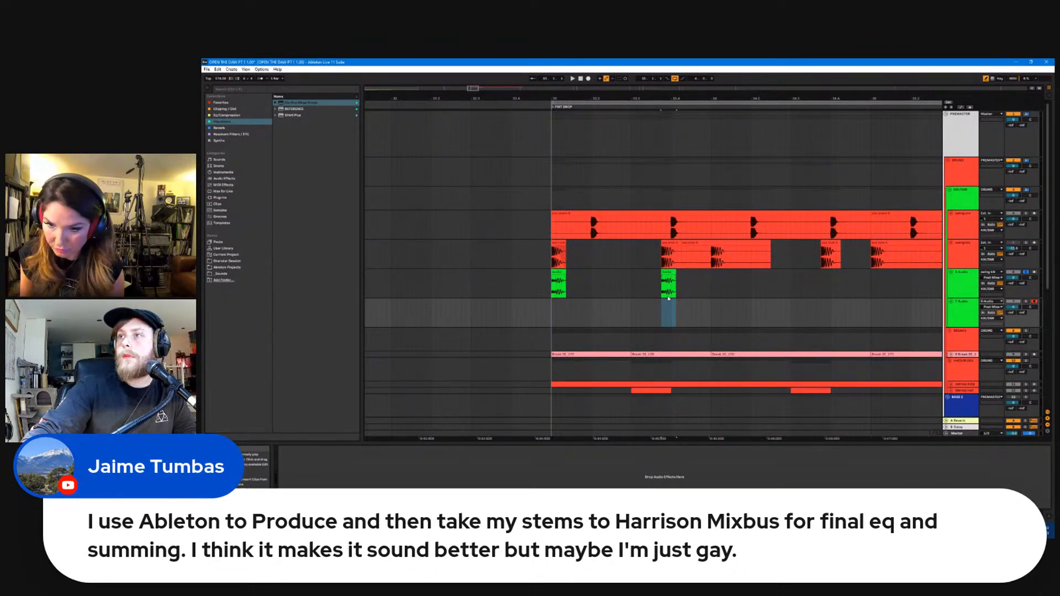
- Record the EQ'd kick from the drop onto the new audio track and compare its waveform with the clips above
left_click(588, 79)
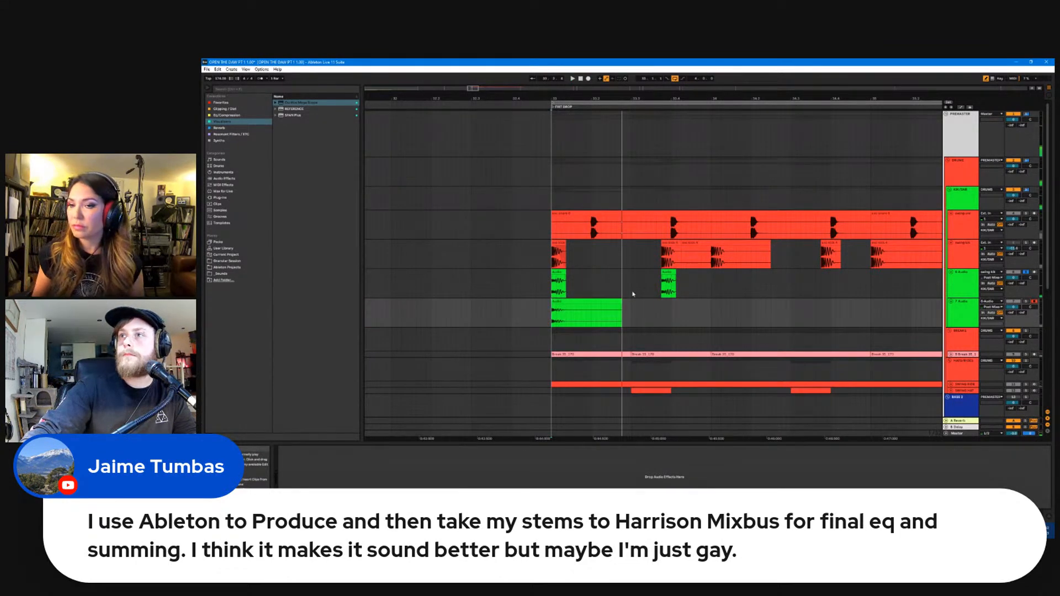
left_click(969, 282)
left_click(967, 320)
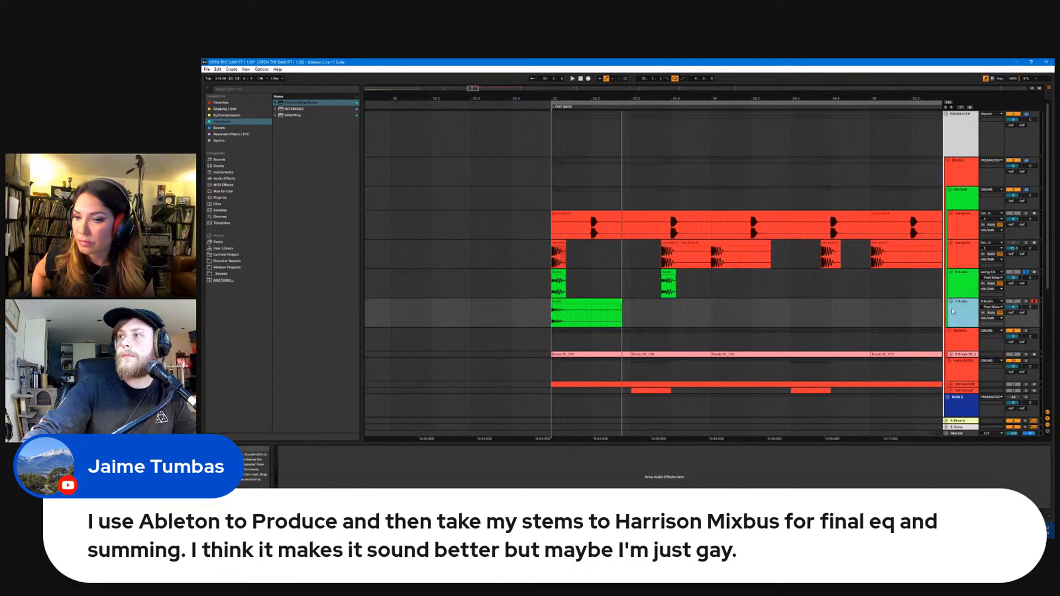
scroll(578, 318, "up", 8)
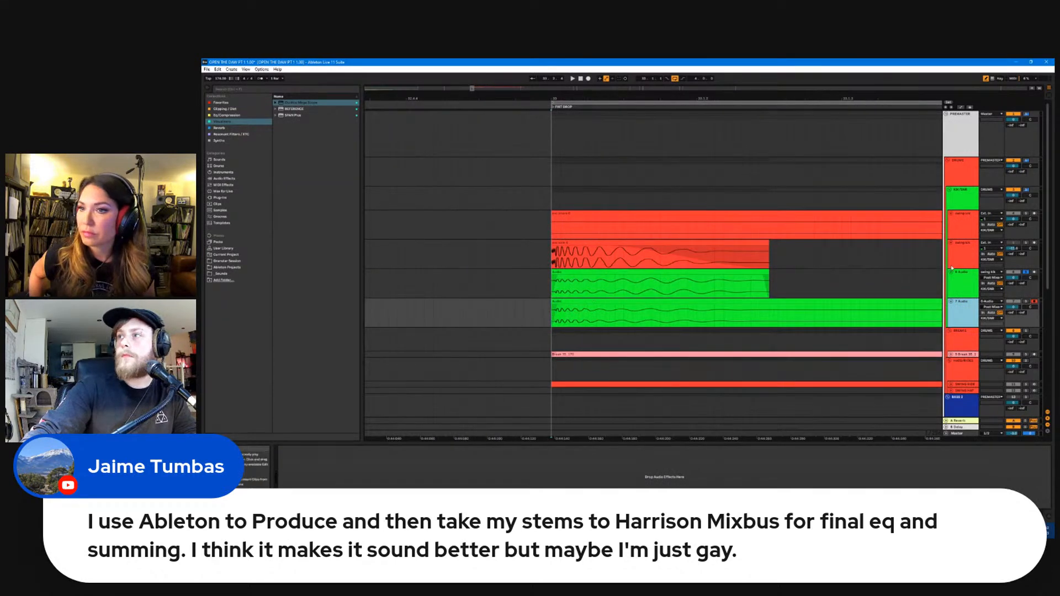
- Solo the newly recorded kick's track and play it back from the drop
left_click(1026, 303)
key("space")
key("space")
key("space")
- Delete the first kick clip on the older recording's track and trim the new recording to the original kick's length
left_click(728, 270)
key("Delete")
scroll(762, 282, "down", 10)
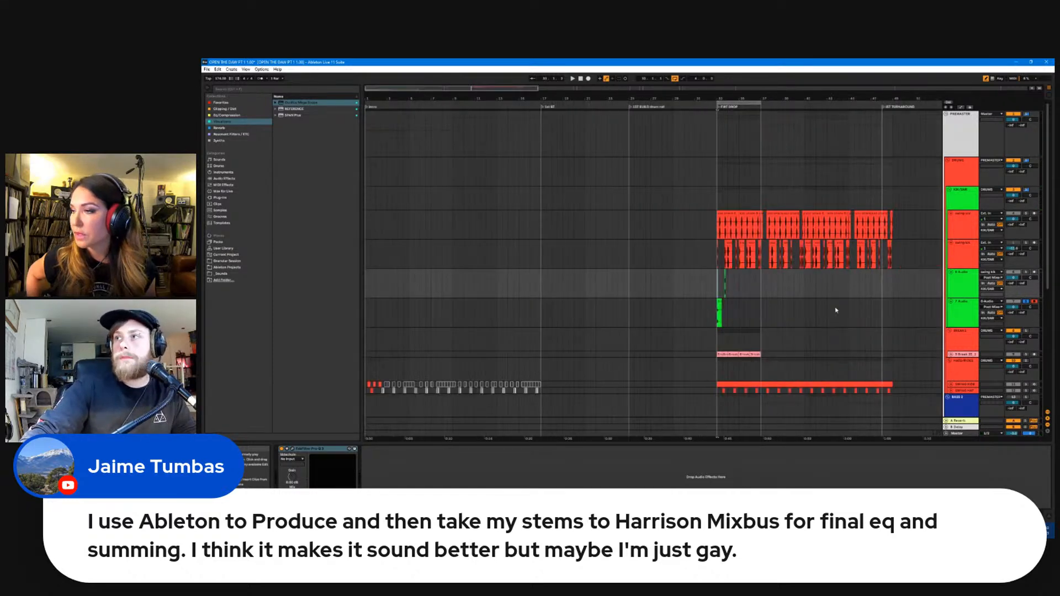
scroll(723, 309, "up", 8)
left_click_drag(681, 303, 877, 315)
- Place copies of the new kick recording beneath the original kicks in the opening bars of the first drop
scroll(778, 301, "down", 10)
scroll(837, 314, "up", 5)
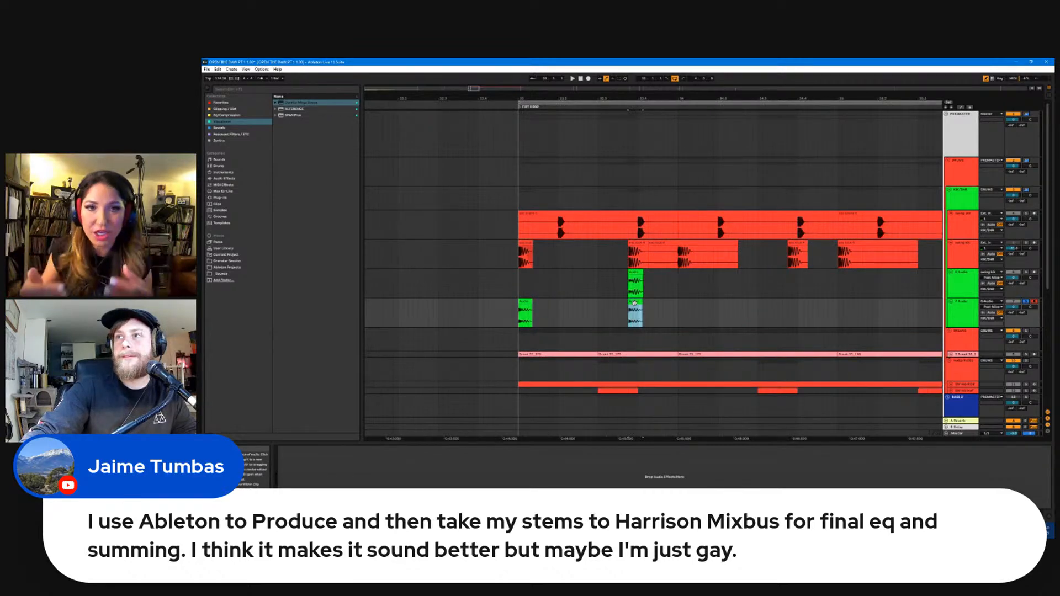
left_click_drag(635, 303, 794, 304)
double_click(794, 303)
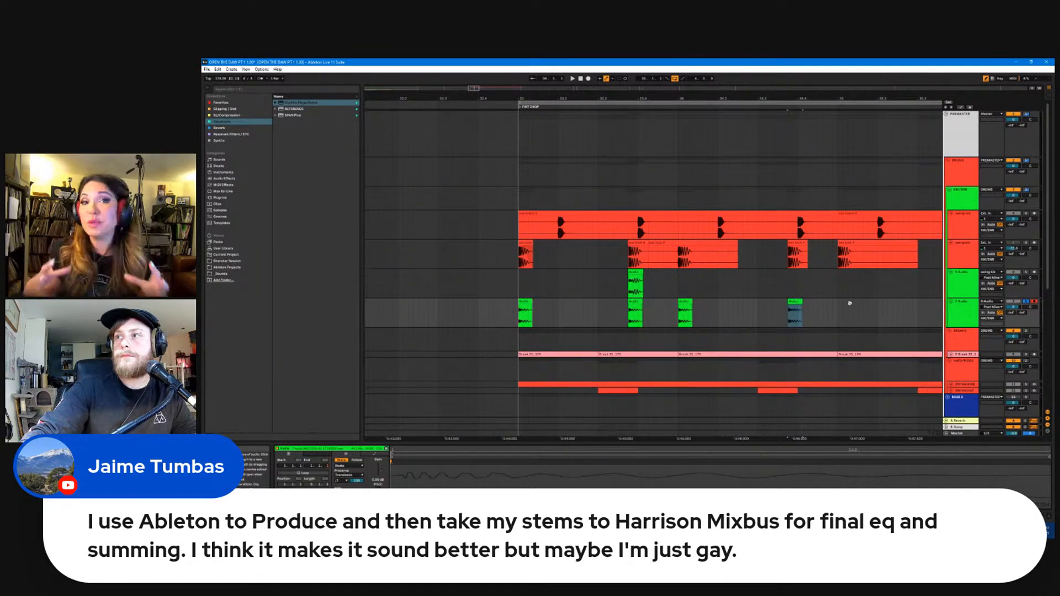
left_click(793, 299)
left_click_drag(804, 303, 846, 303)
scroll(853, 298, "down", 8)
scroll(768, 326, "up", 4)
scroll(597, 313, "right", 4)
scroll(461, 315, "up", 5)
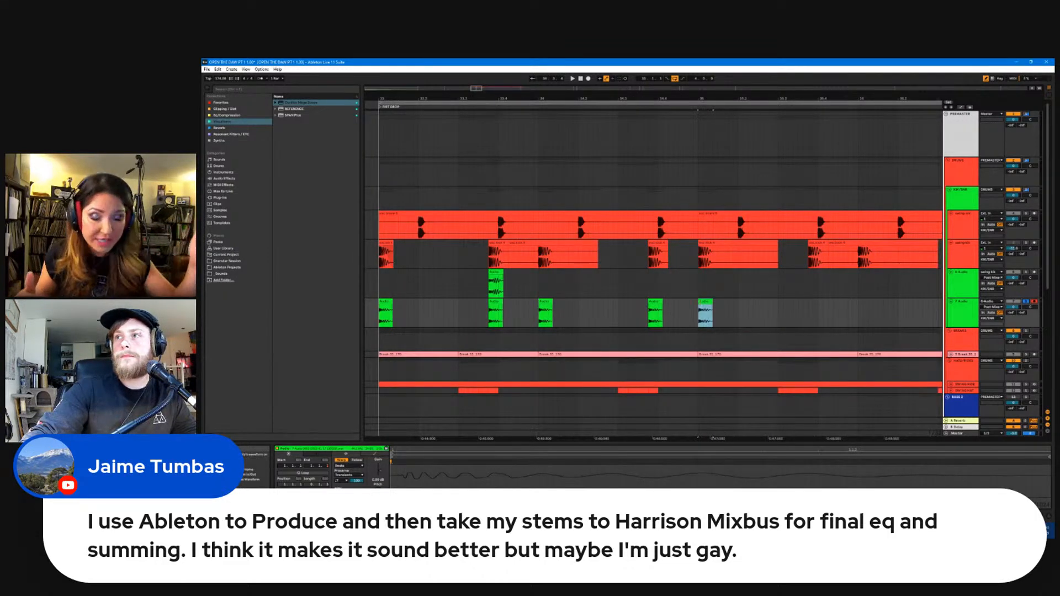
- Delete the fifth kick copy and duplicate the first two bars of kicks across the remainder of the four-bar loop
key("Delete")
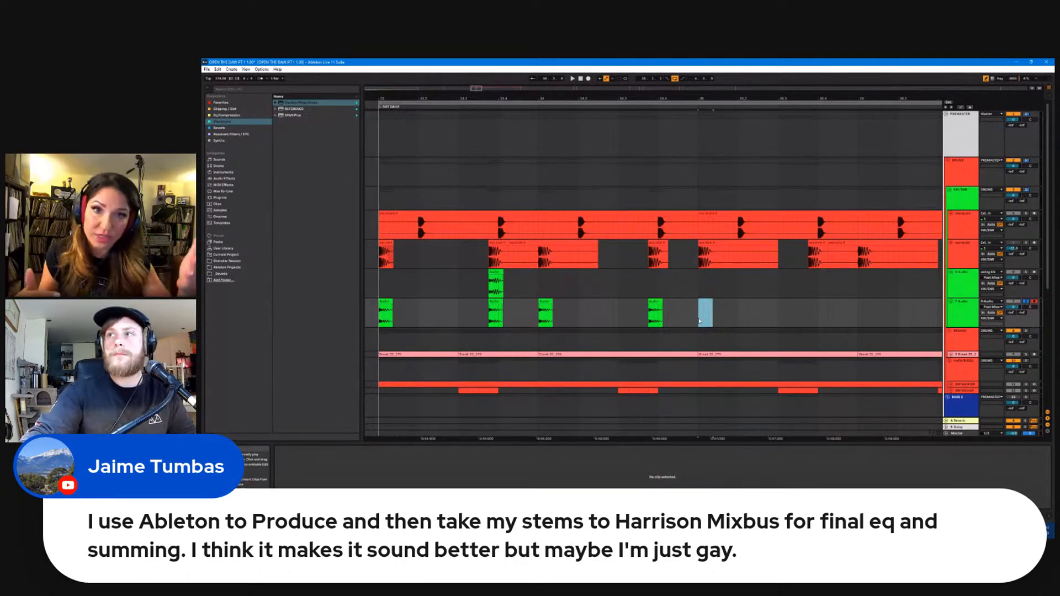
scroll(700, 320, "down", 5)
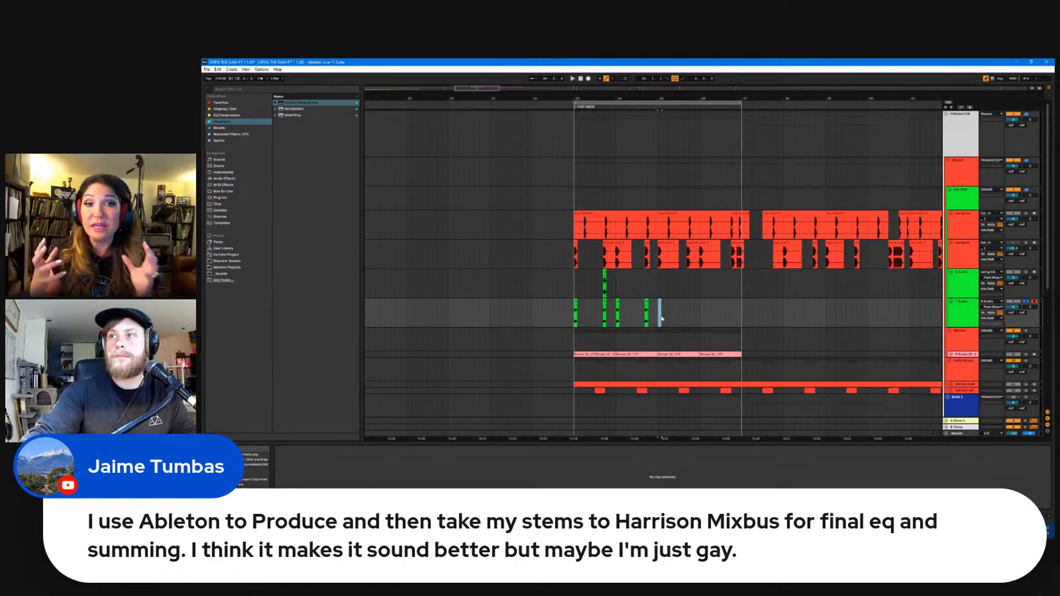
left_click_drag(659, 318, 574, 317)
key("ctrl+d")
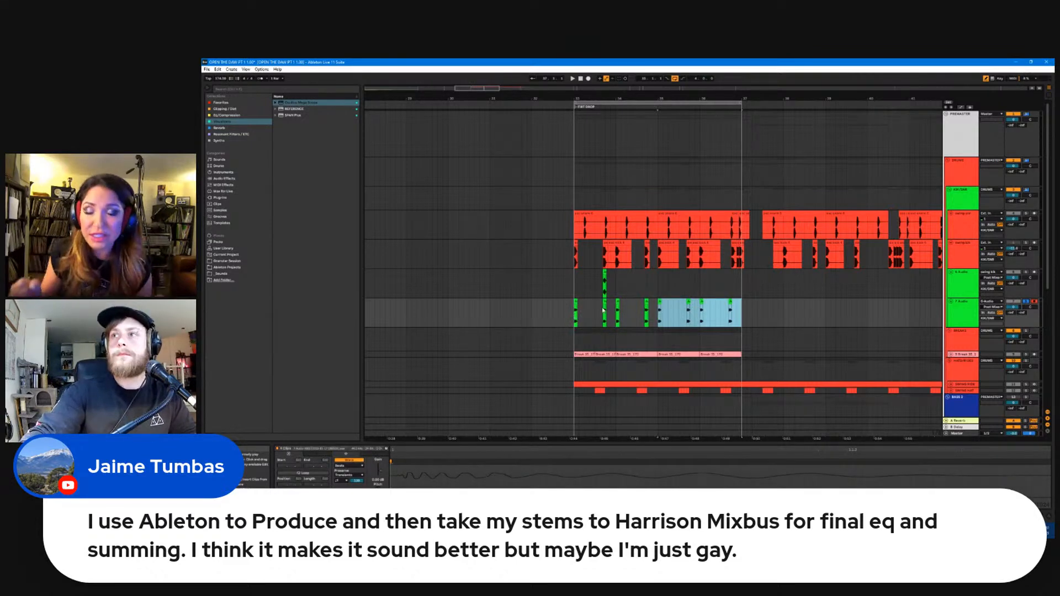
- Move the older recorded kick to the drop's start, colour its track red and assign the track colour to its clips
left_click(604, 273)
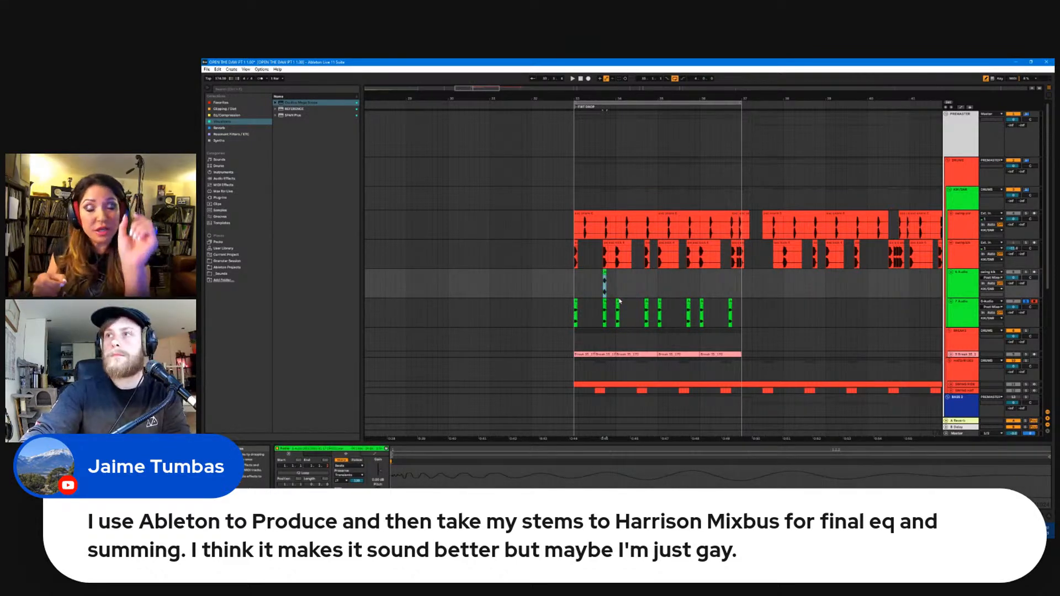
left_click_drag(603, 273, 576, 273)
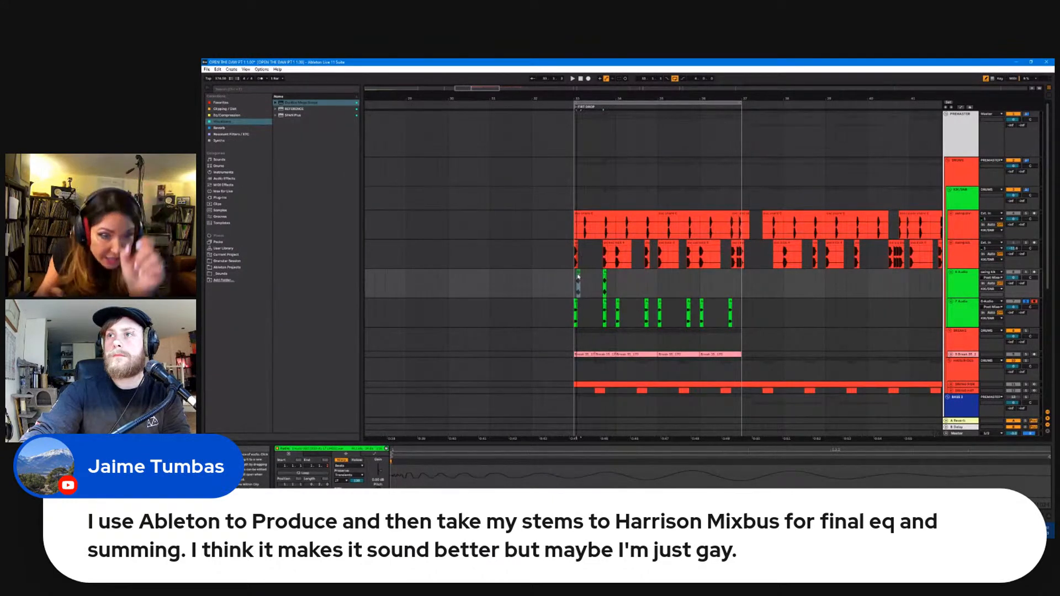
right_click(974, 285)
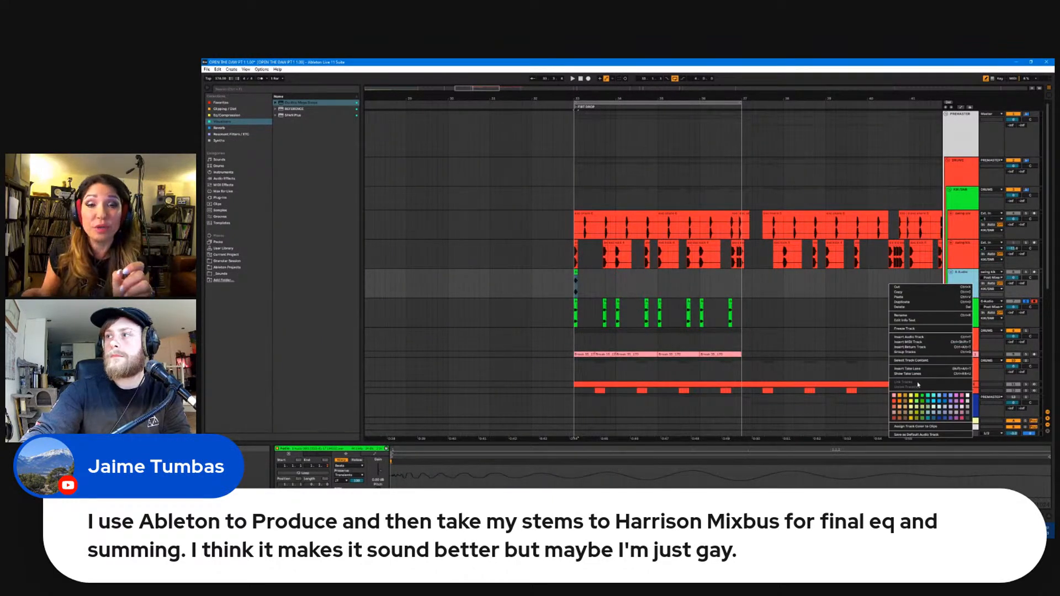
left_click(896, 402)
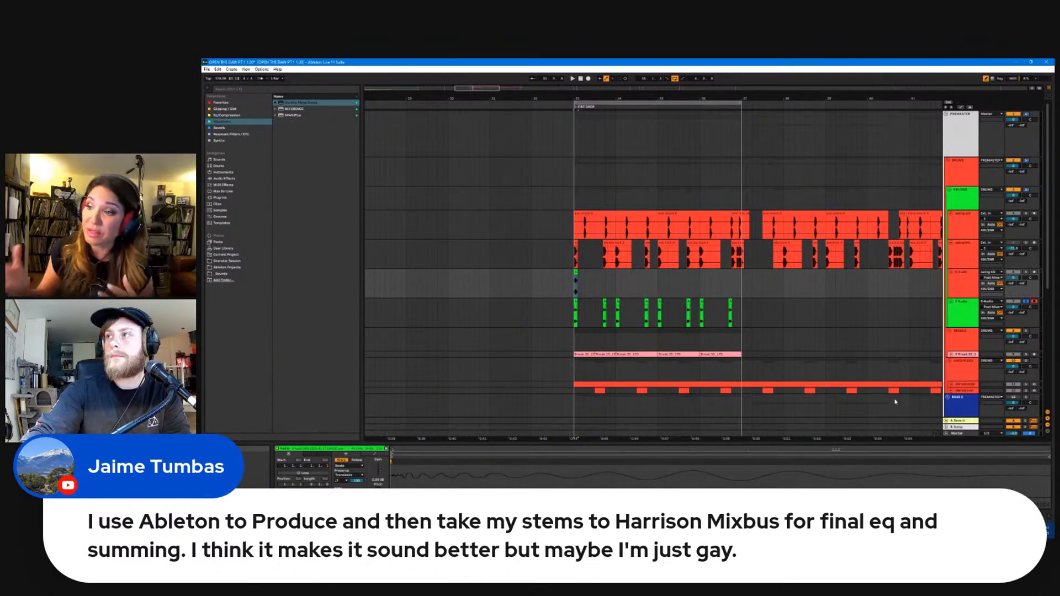
right_click(966, 289)
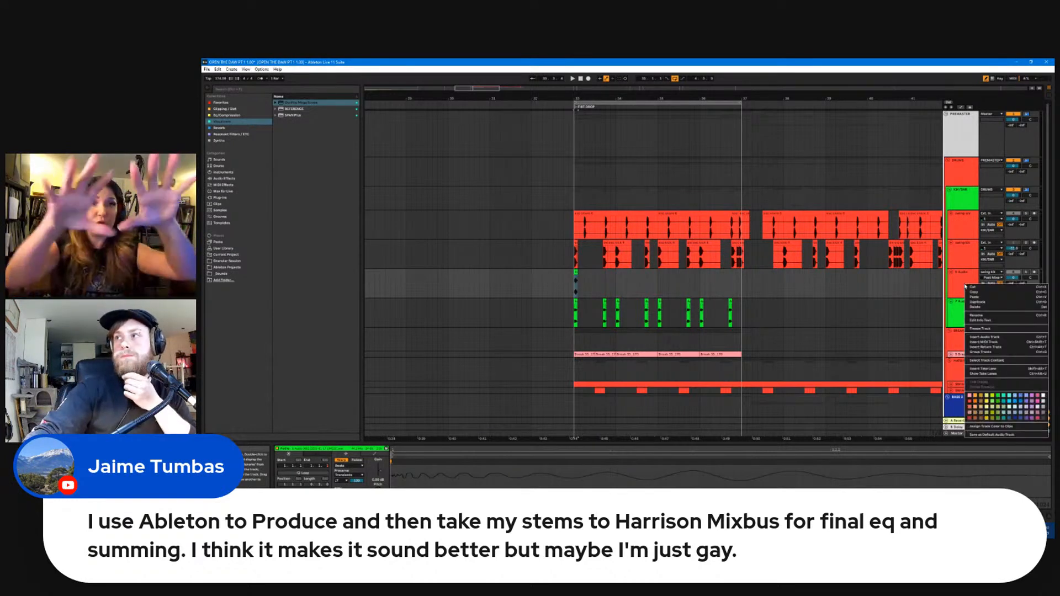
left_click(997, 427)
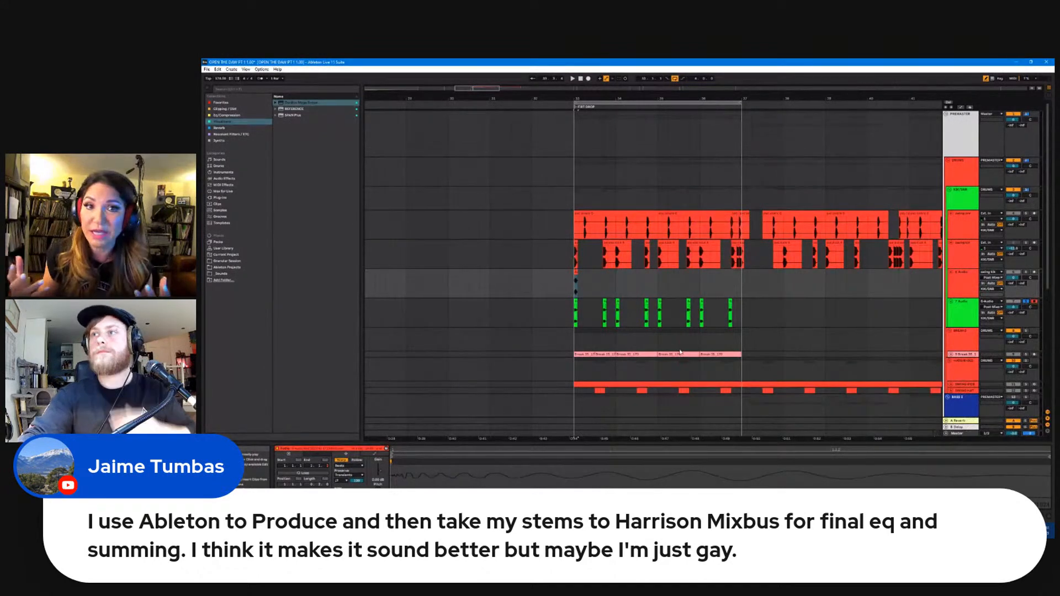
- Unfold the break track, delete its second clip and extend the first clip across the gap
scroll(674, 344, "down", 3)
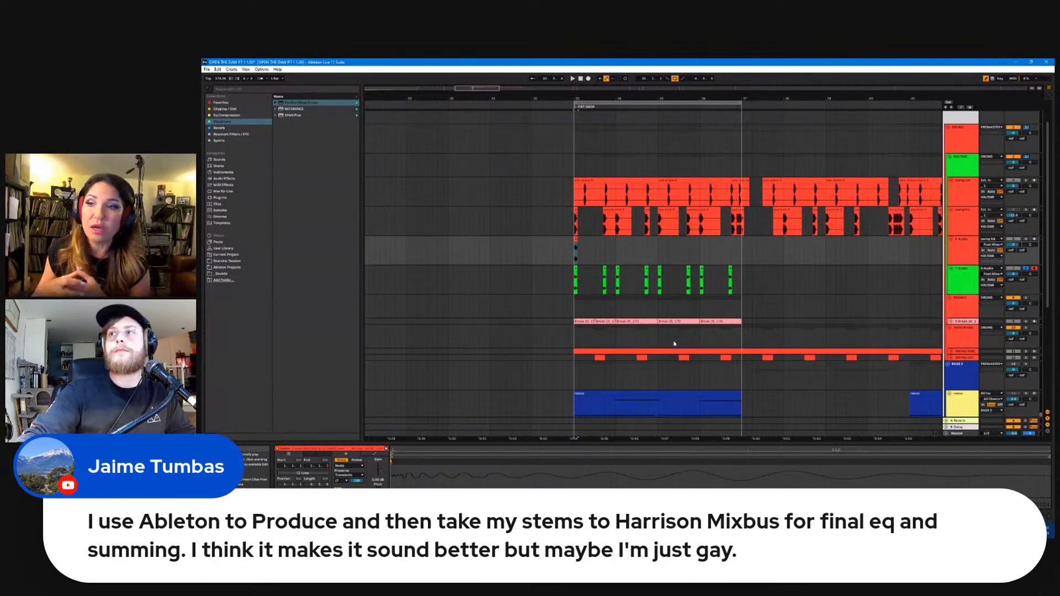
left_click(951, 321)
scroll(961, 313, "down", 1)
scroll(578, 319, "down", 1)
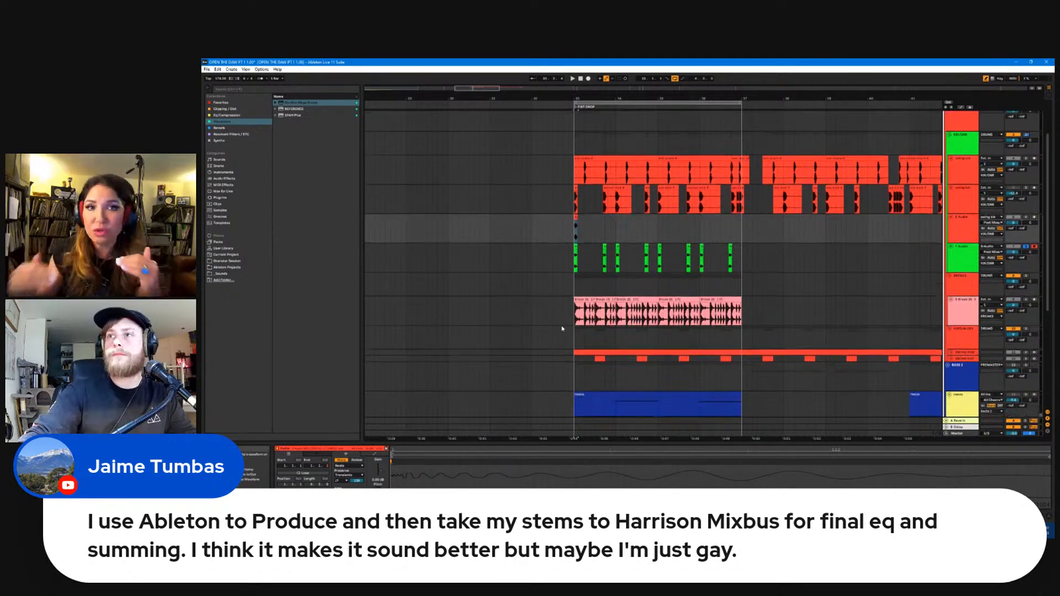
scroll(579, 320, "up", 5)
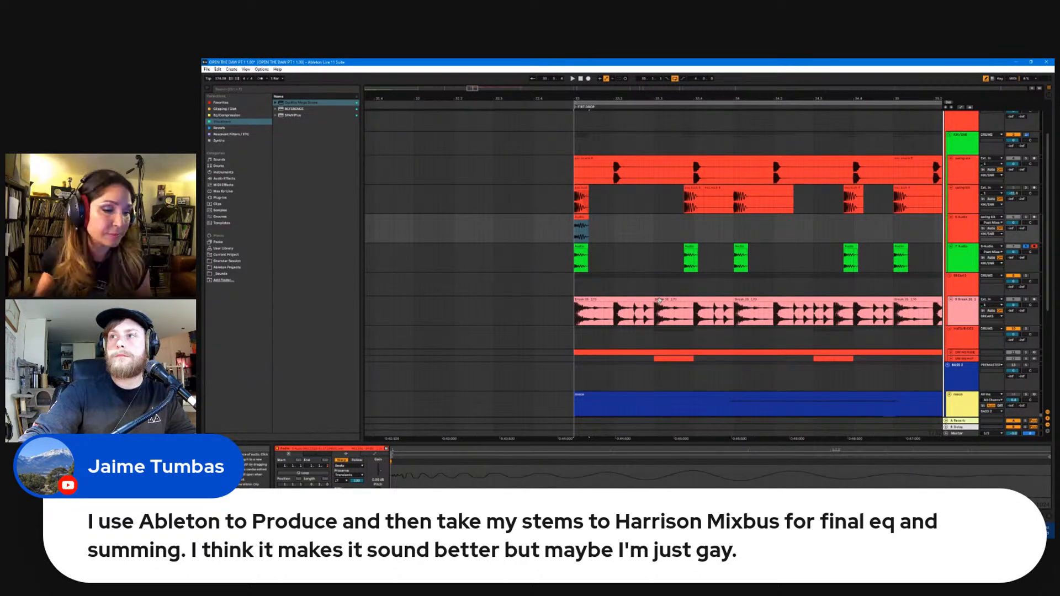
left_click(676, 300)
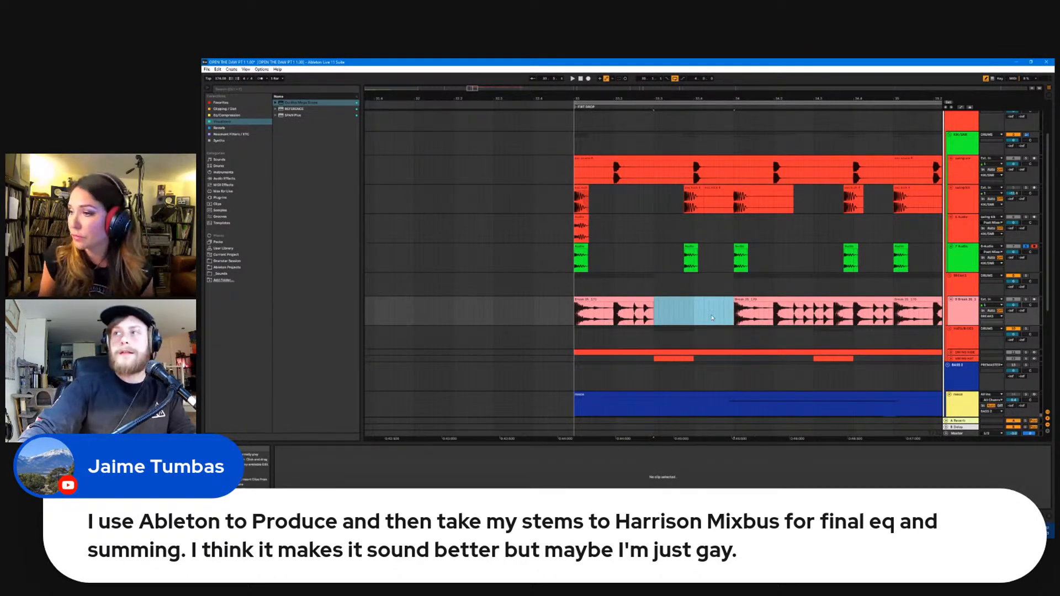
scroll(711, 321, "down", 5)
scroll(697, 305, "up", 5)
mouse_move(776, 300)
left_mouse_down()
mouse_move(736, 300)
mouse_move(774, 300)
left_mouse_up()
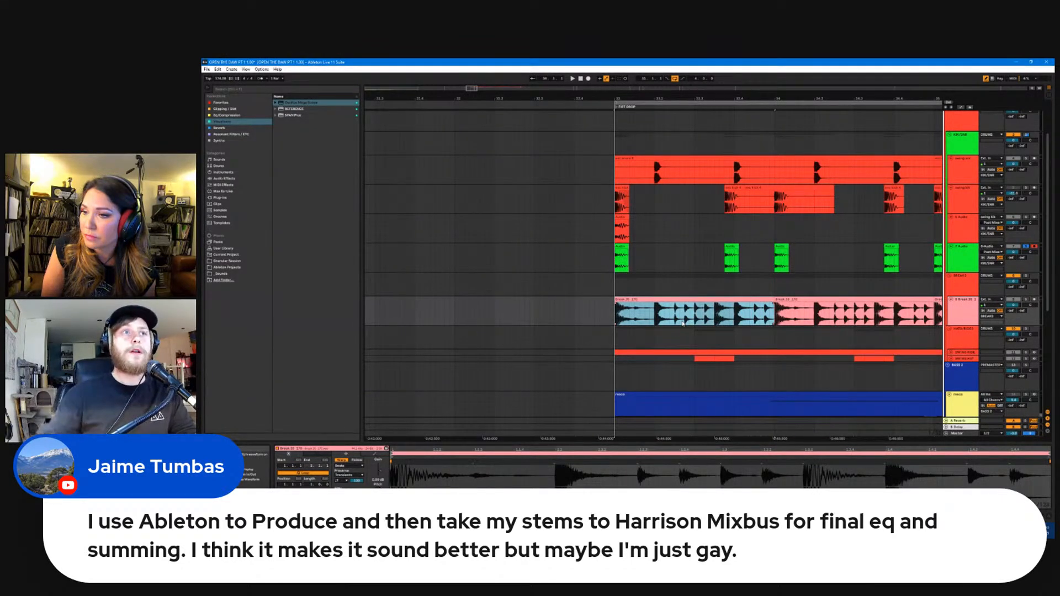
- Shift the second and fourth green kick clips slightly earlier so they line up with the break's kicks
scroll(773, 304, "down", 4, "ctrl")
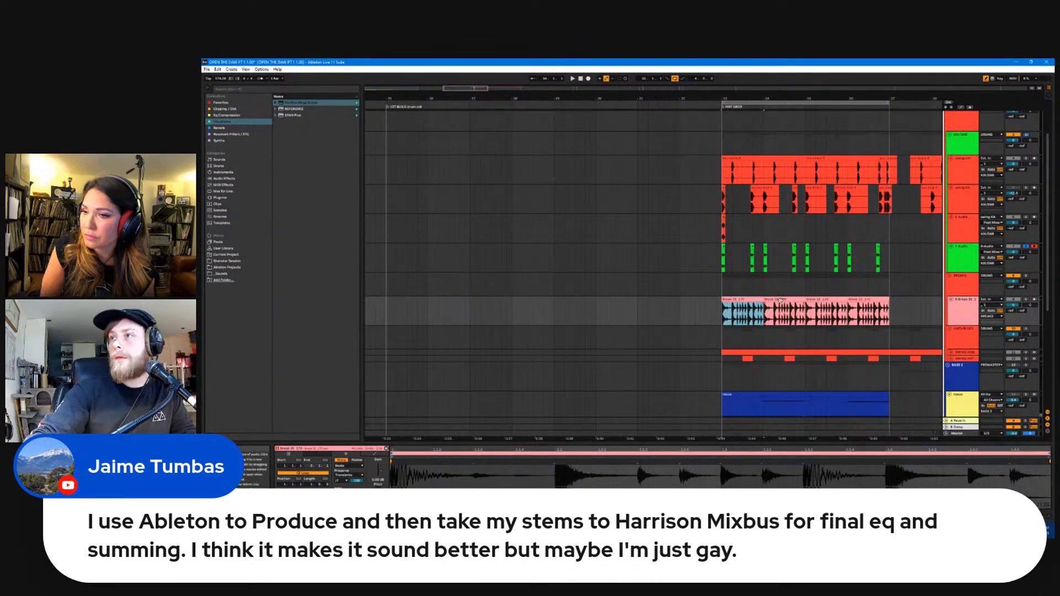
scroll(739, 299, "up", 6, "ctrl")
scroll(739, 299, "down", 3, "ctrl")
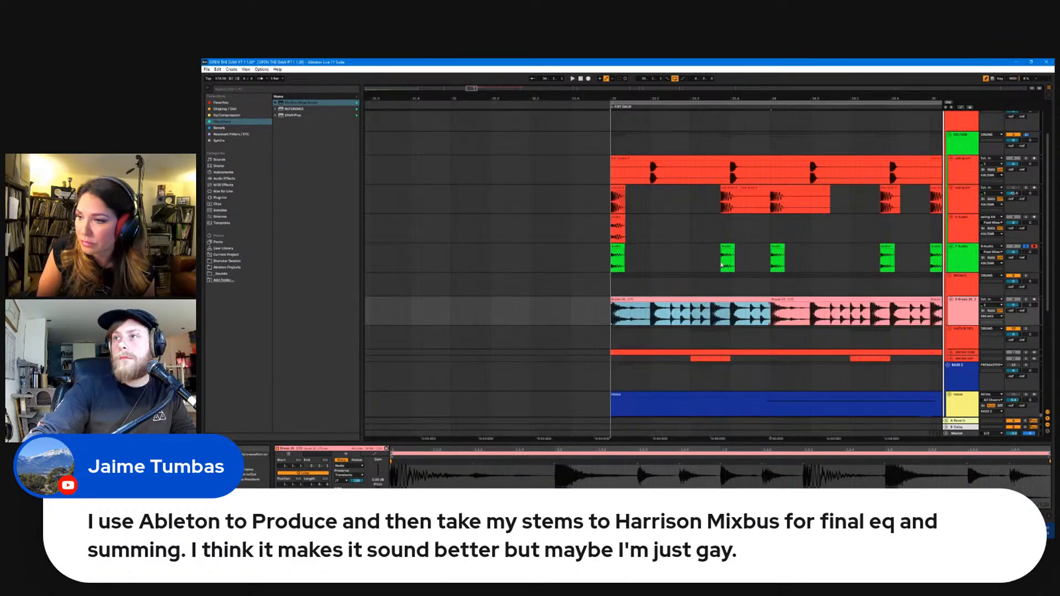
left_click(726, 247)
left_click_drag(721, 250, 718, 252)
left_click_drag(890, 258, 880, 255)
scroll(878, 260, "down", 5)
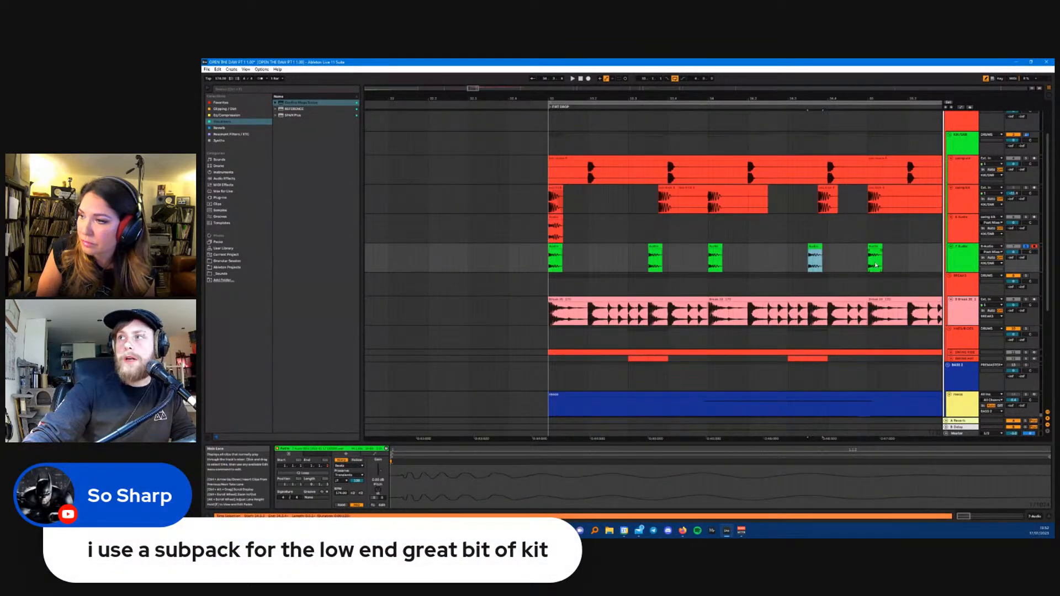
scroll(741, 269, "up", 5)
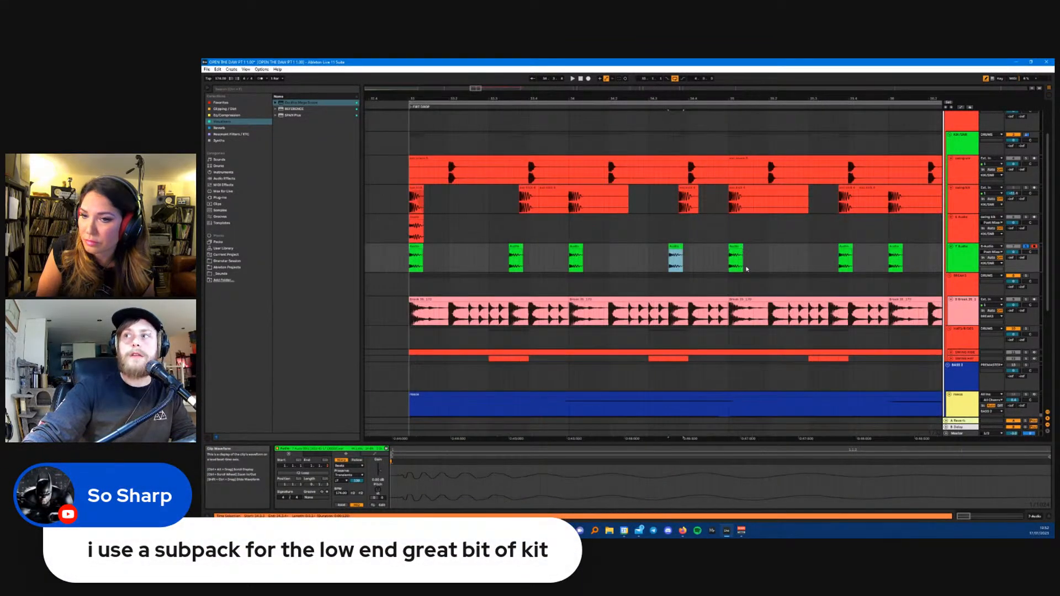
- Shift the matching kick clips in the duplicated two bars slightly earlier to follow the break
left_click_drag(848, 248, 838, 251)
scroll(873, 263, "down", 6)
scroll(759, 266, "up", 3)
scroll(759, 267, "up", 4)
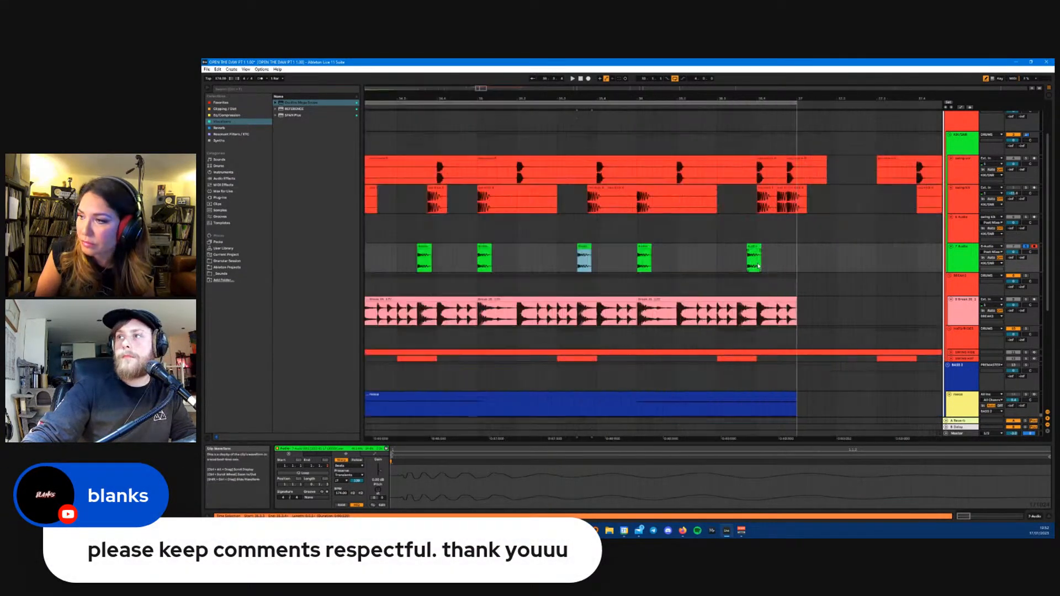
left_click_drag(754, 247, 744, 246)
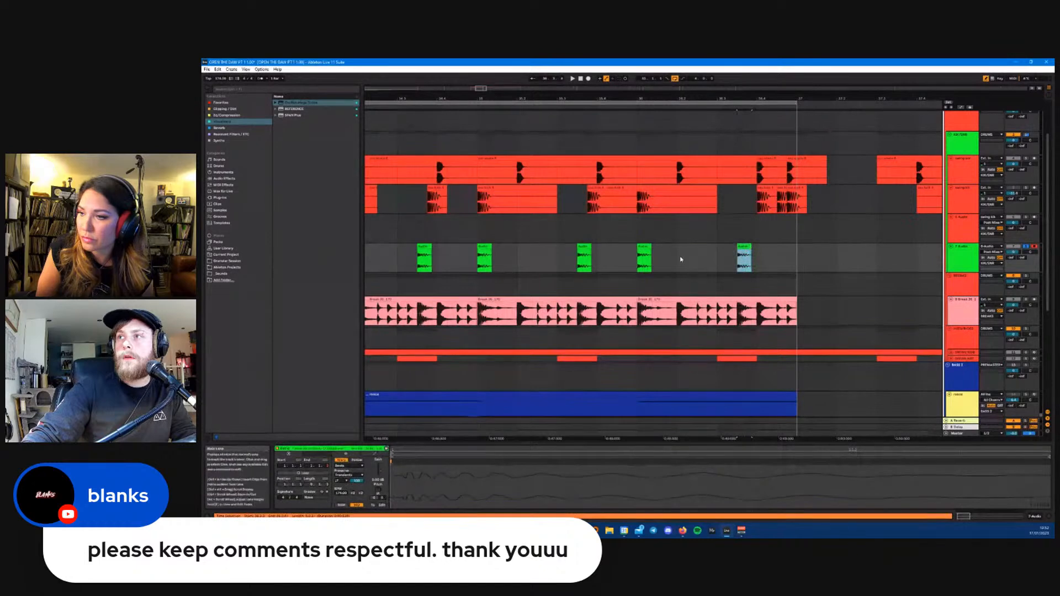
- Play the drop from its start with the break soloed alongside the new kick pattern
scroll(637, 234, "down", 5)
left_click(644, 233)
key("space")
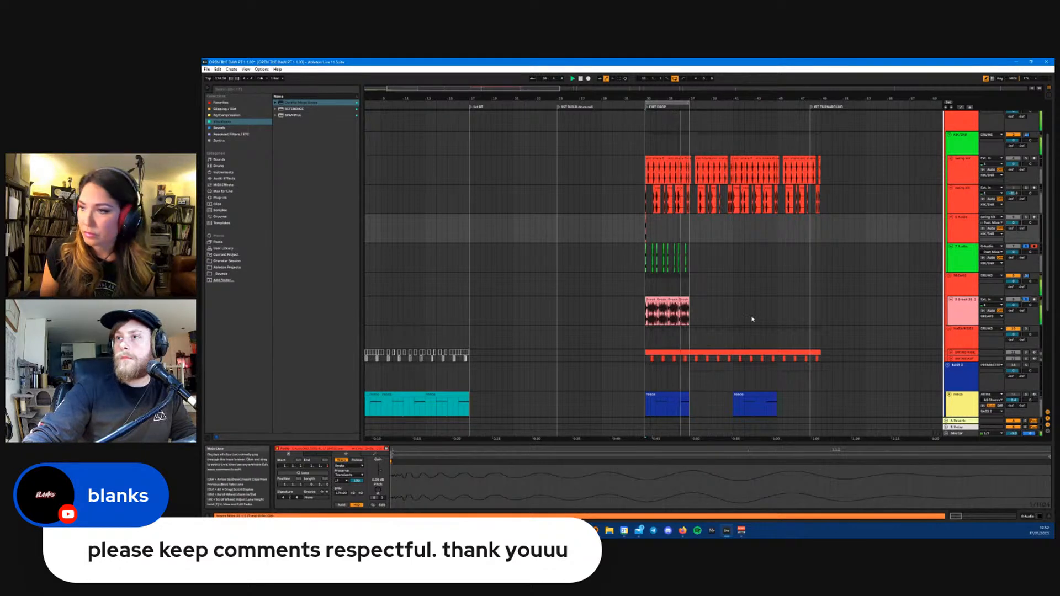
scroll(667, 312, "up", 5)
scroll(510, 309, "down", 5)
scroll(479, 298, "up", 5)
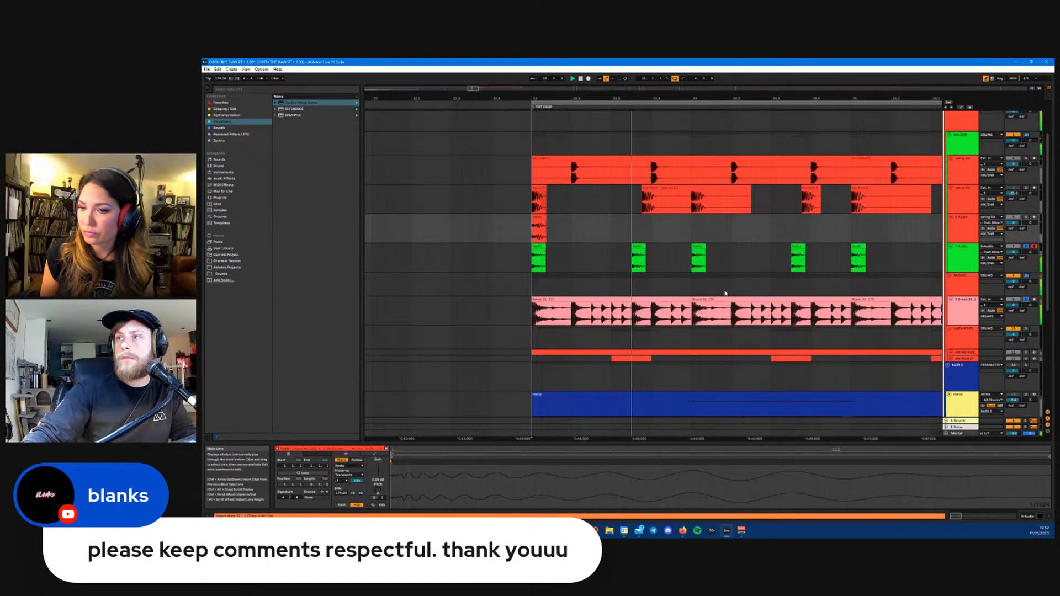
- Stop playback and remove the missing VST3 plug-in from the breaks group's device chain
left_click(962, 277)
key("space")
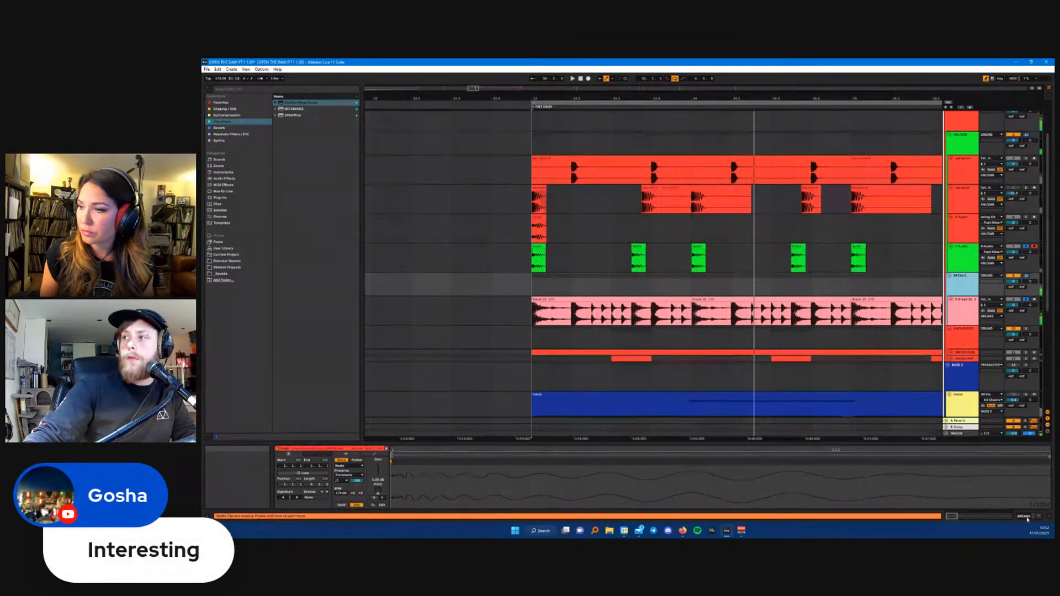
left_click(1025, 516)
left_click(351, 460)
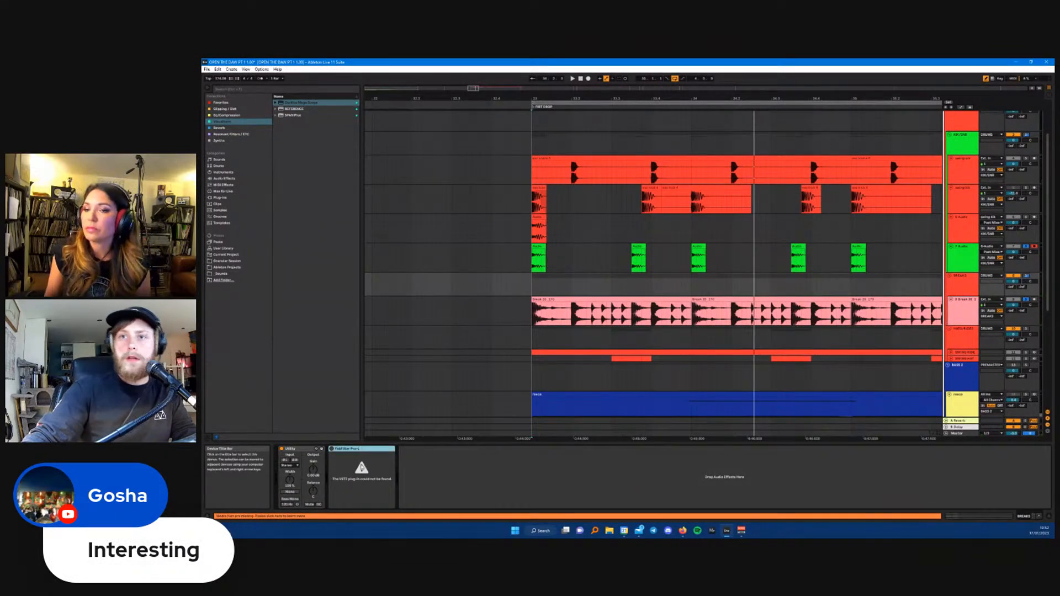
key("Delete")
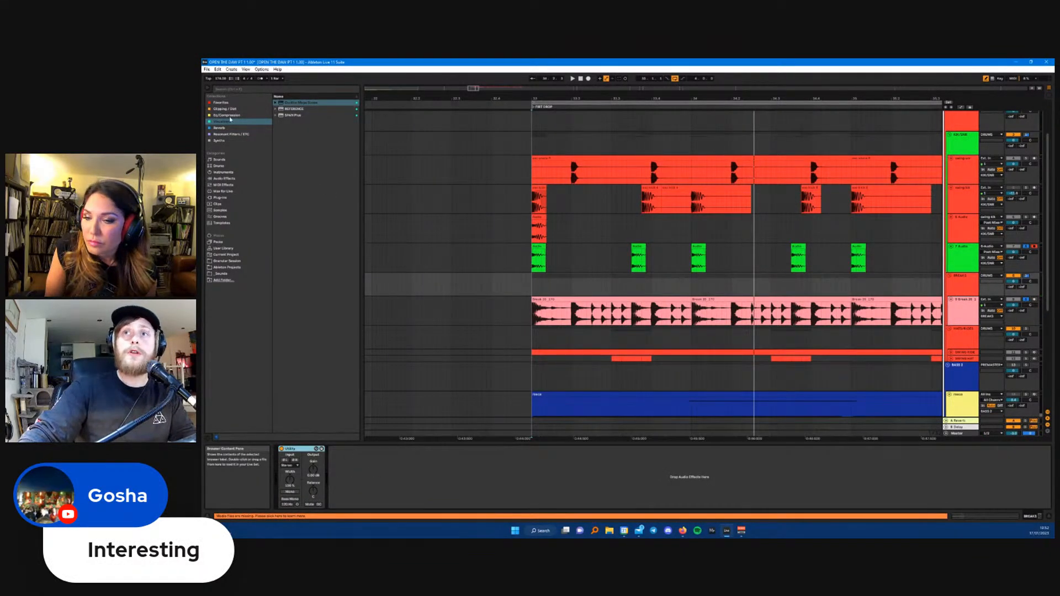
- Add Ozone 9 Maximizer to the breaks group after Utility, with its threshold at 0.0 dB and character at 0.00
left_click(222, 103)
left_click_drag(312, 137, 311, 141)
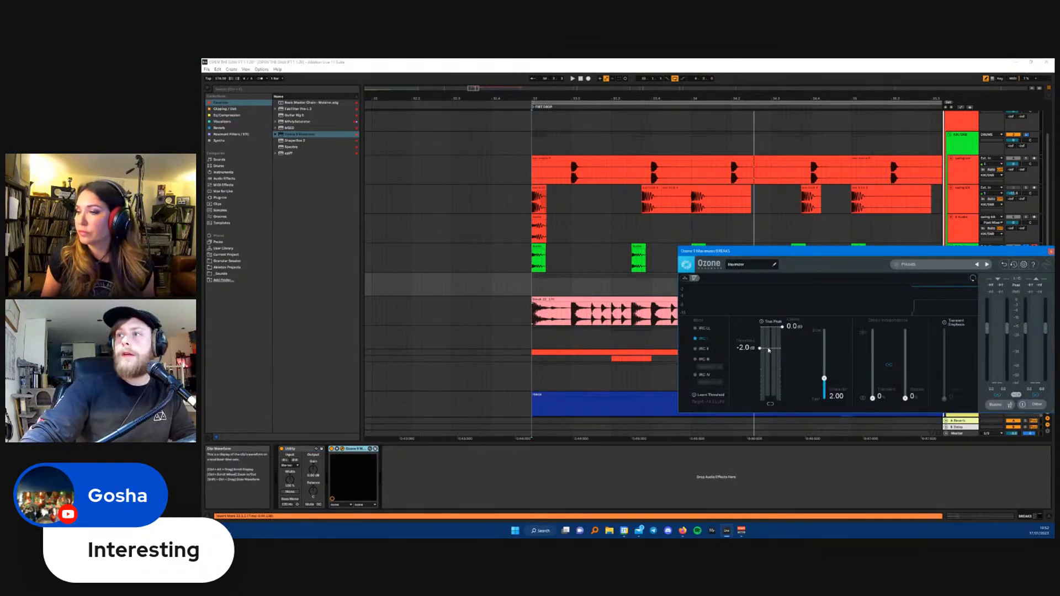
left_click_drag(762, 349, 764, 323)
left_click_drag(827, 381, 827, 392)
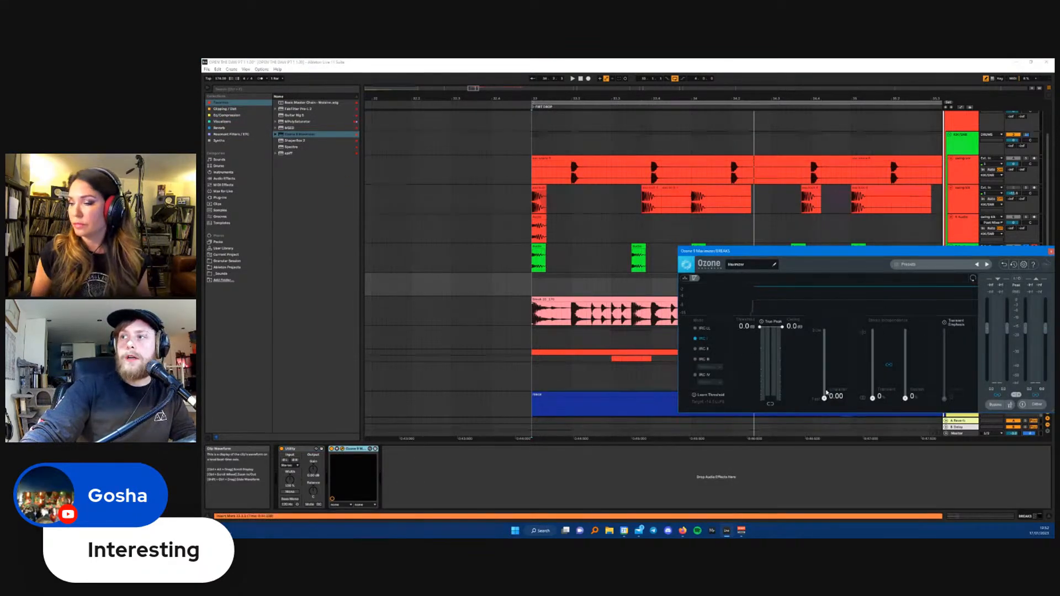
left_click_drag(813, 252, 520, 239)
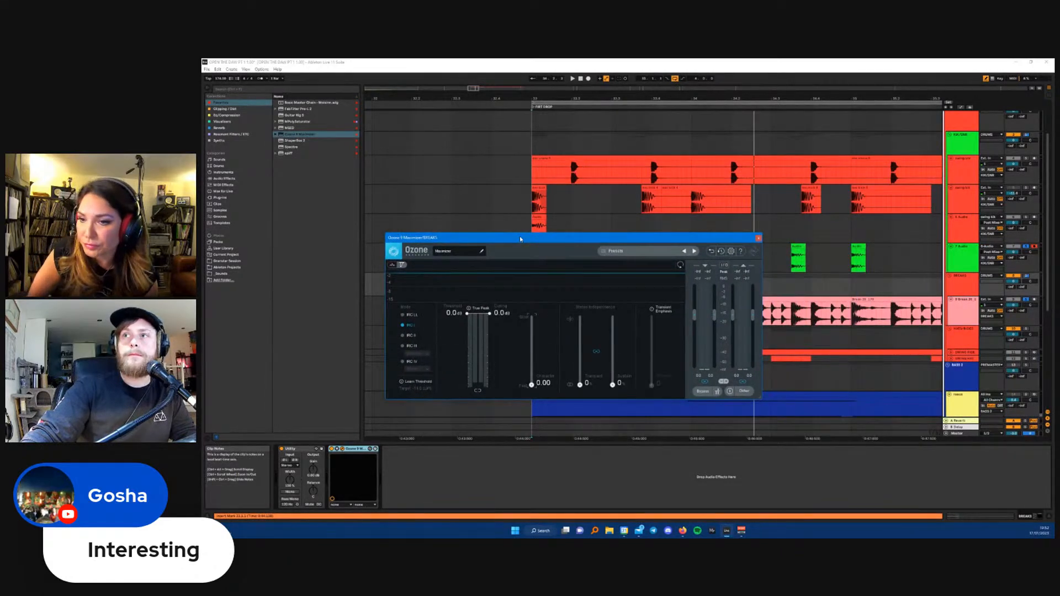
- Play the drop through the maximizer, lower the break track's volume, close the plug-in window and replay from the drop
left_click(538, 144)
key("space")
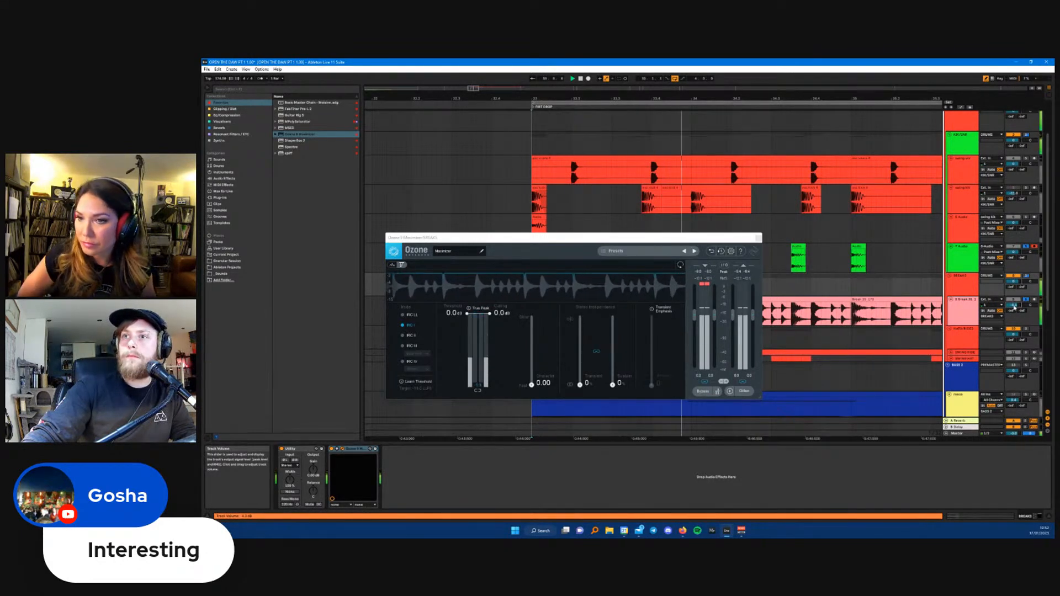
key("space")
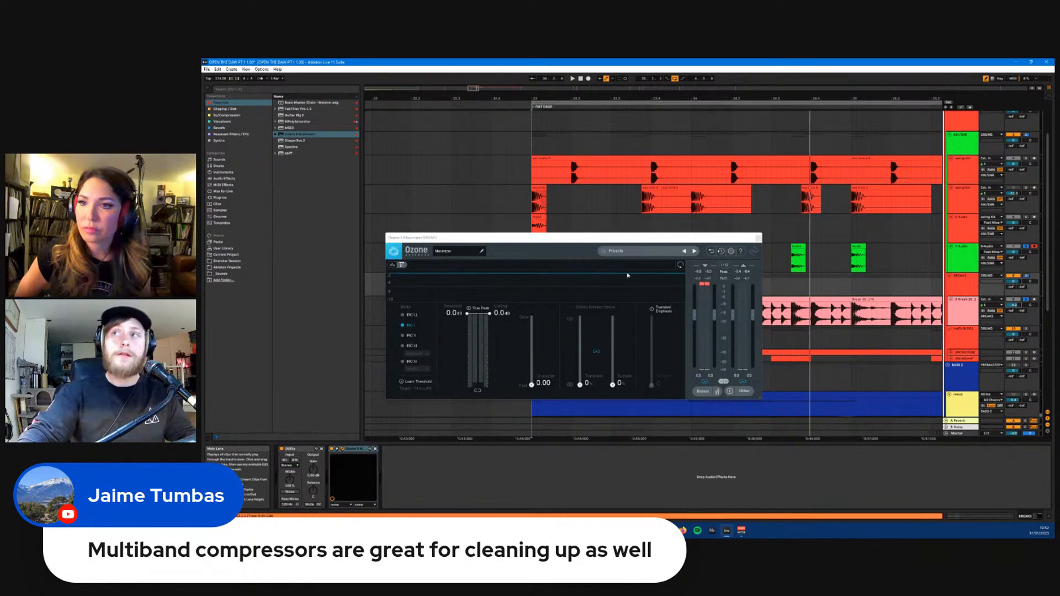
left_click(758, 238)
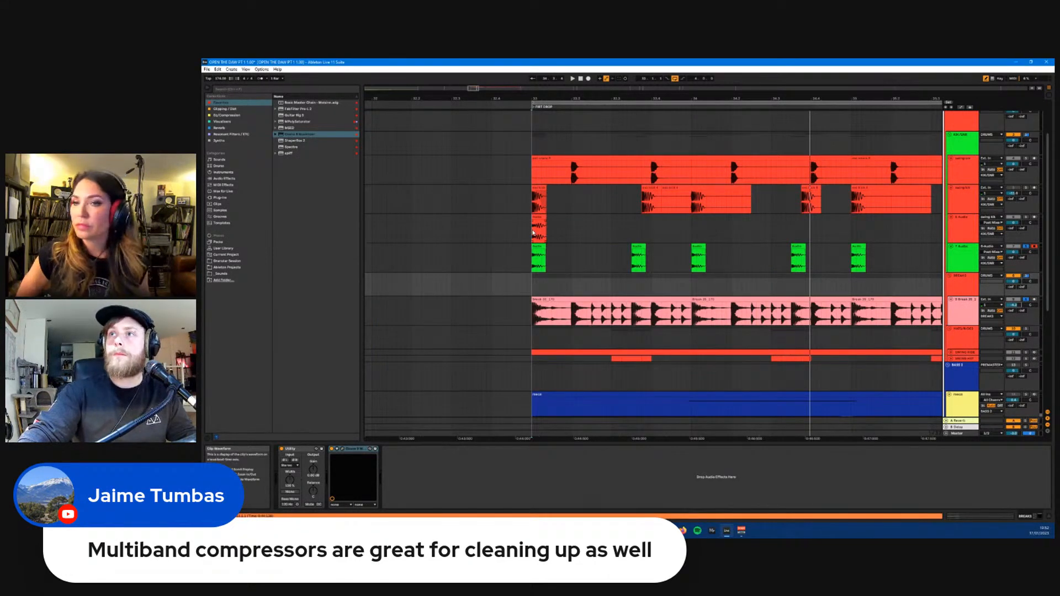
left_click(533, 233)
key("space")
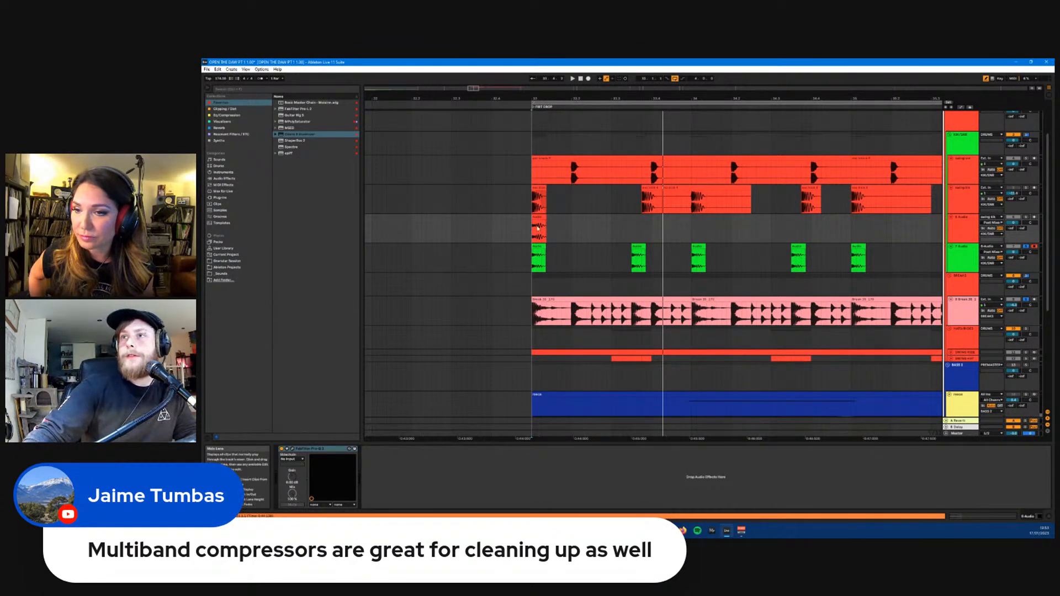
- Play the drop from its start while inspecting the break track and its clips, and stop playback
key("space")
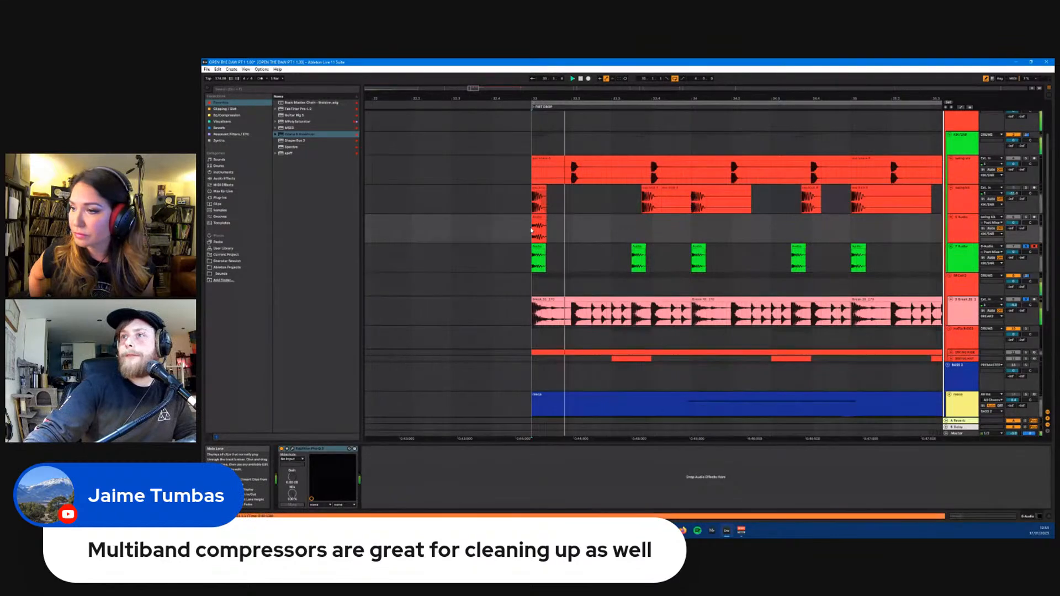
left_click(968, 306)
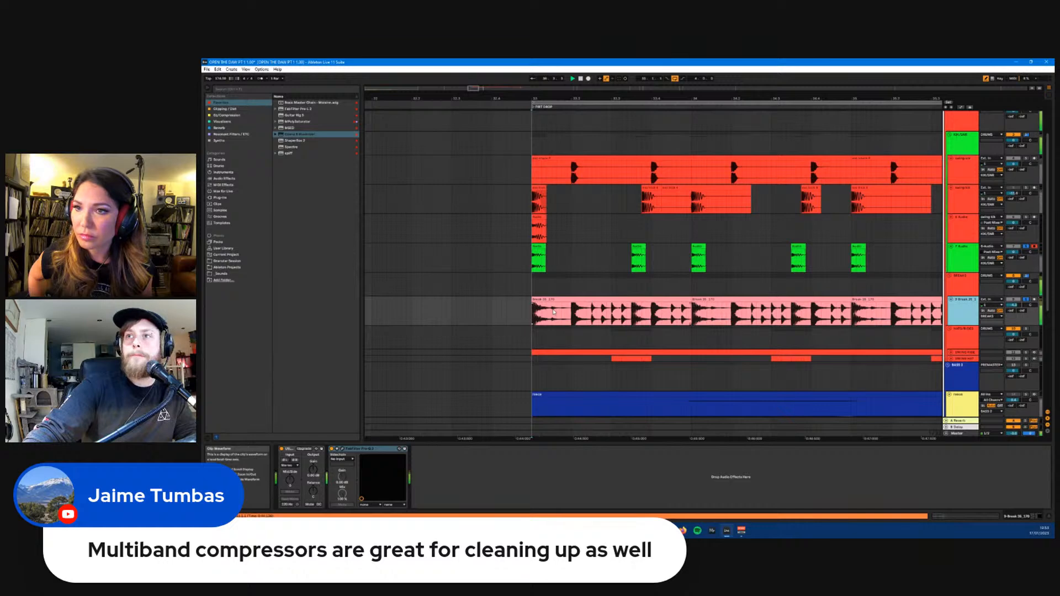
scroll(606, 322, "down", 3)
scroll(606, 321, "up", 3)
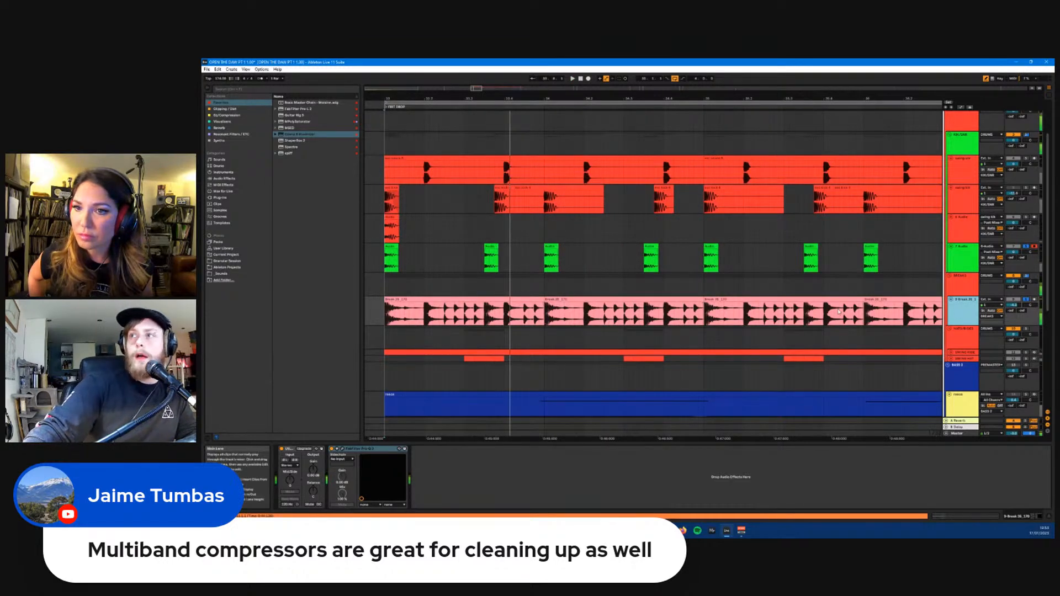
- Insert a new audio track directly below the break track in the breaks group
left_click(965, 286)
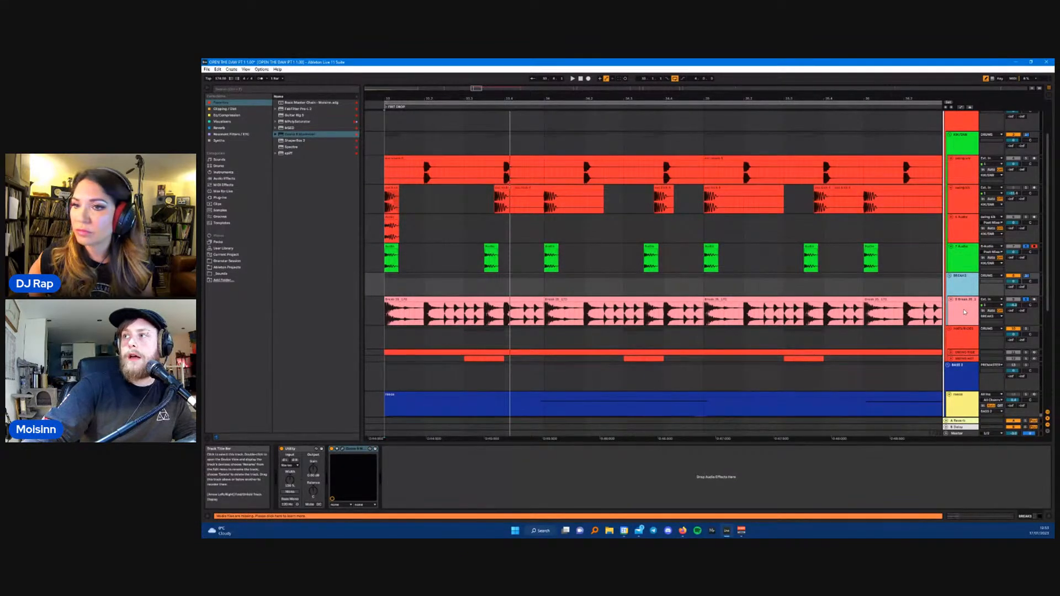
right_click(965, 312)
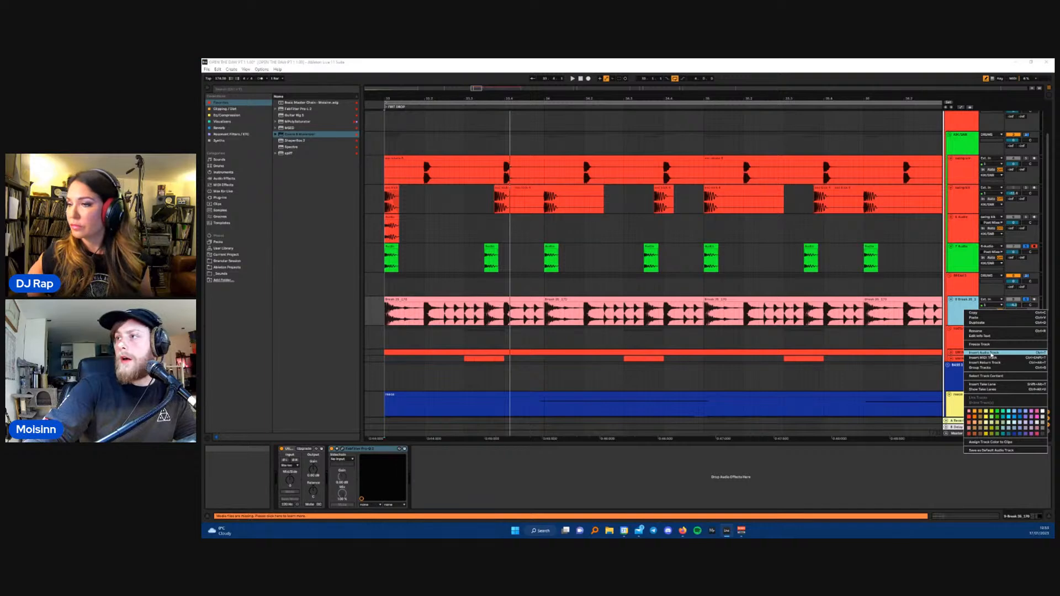
left_click(989, 353)
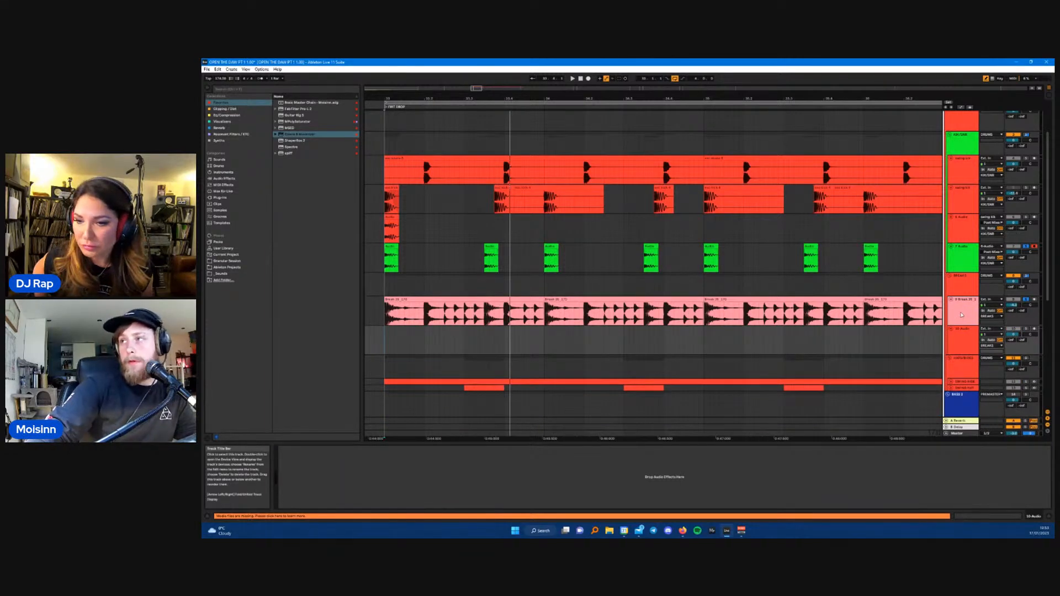
- Solo only the break track and play the drop to hear the break alone
left_click(962, 315)
left_click(1027, 299)
left_click(1027, 300)
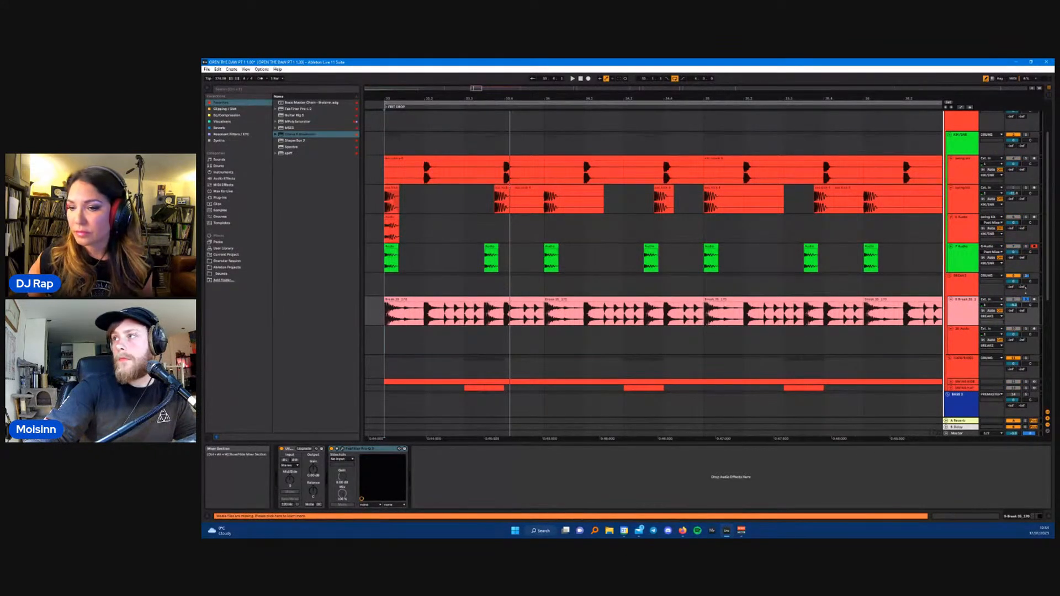
key("space")
left_click(965, 312)
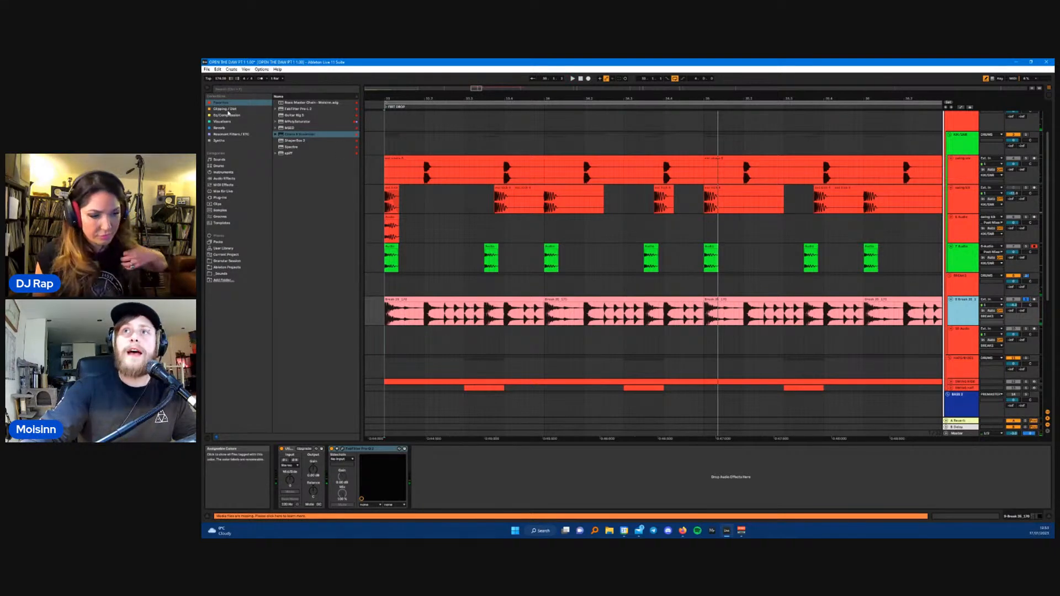
- Add MWaveShaperMB at the end of the break track's device chain and open its detailed edit view
left_click(225, 109)
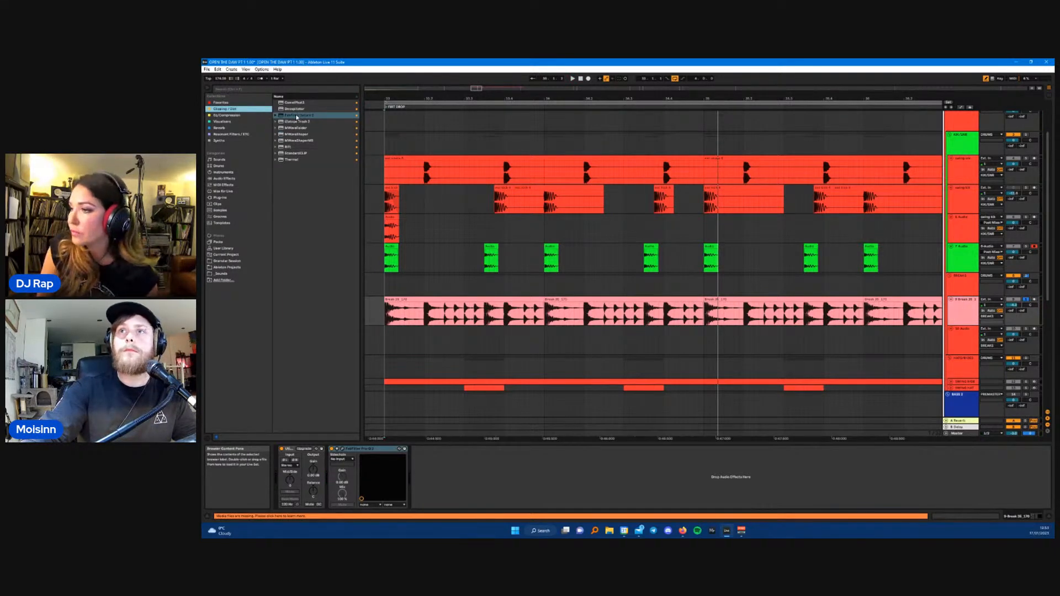
left_click(295, 142)
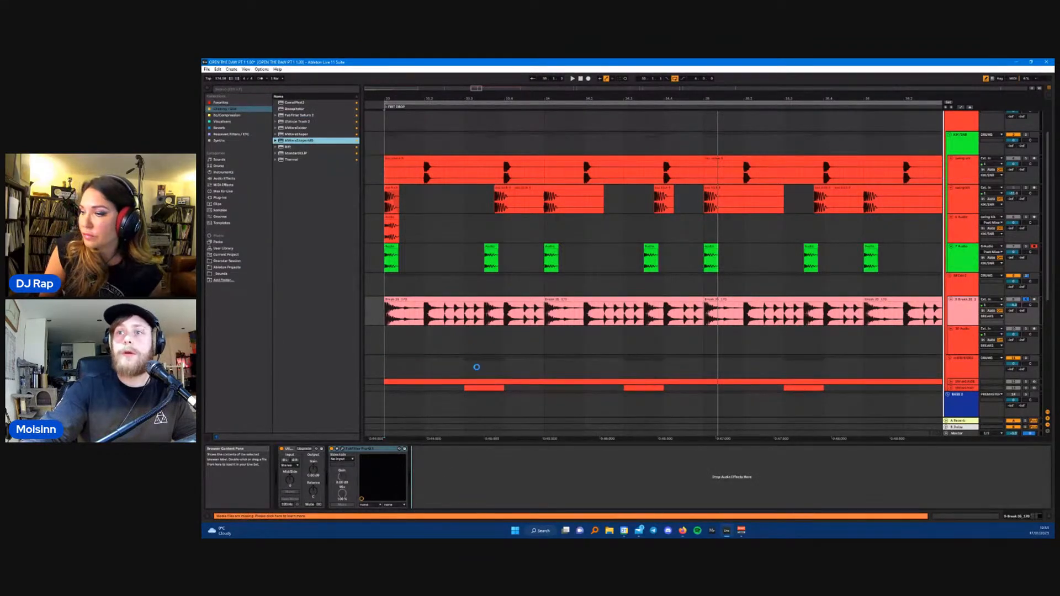
left_click_drag(926, 240, 676, 228)
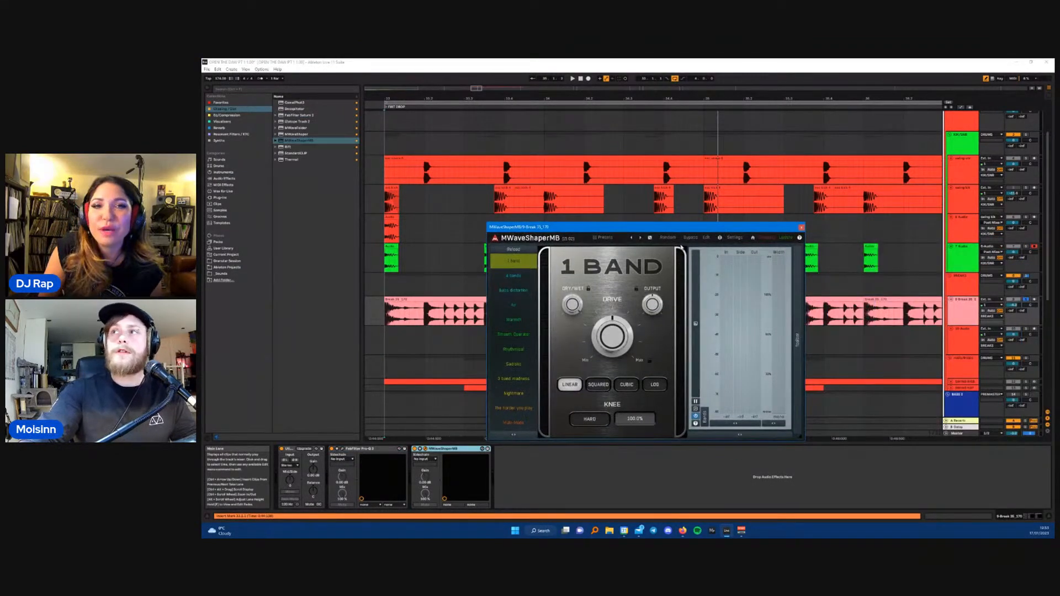
left_click(707, 239)
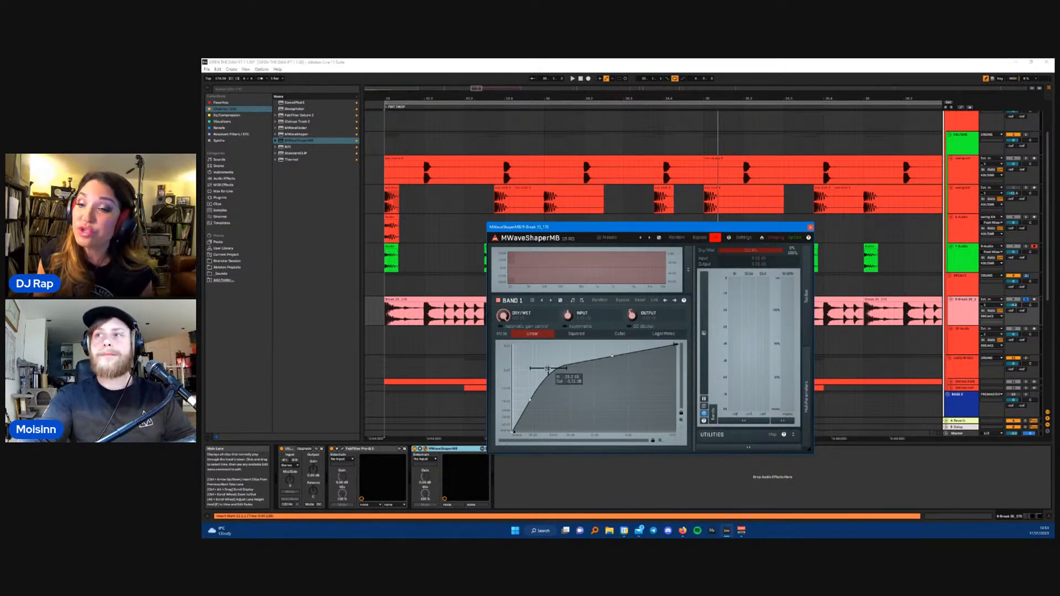
- Pull the middle node of Band 1's shaping curve up towards lower input levels for a steeper, stronger drive
left_click_drag(548, 369, 544, 362)
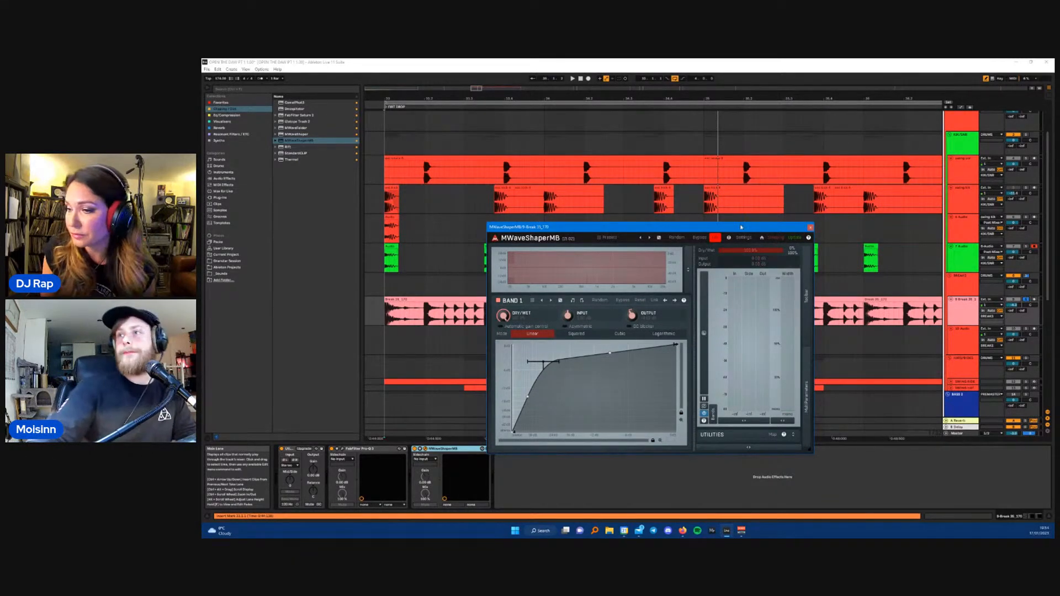
left_click_drag(769, 227, 766, 202)
left_click_drag(540, 336, 535, 330)
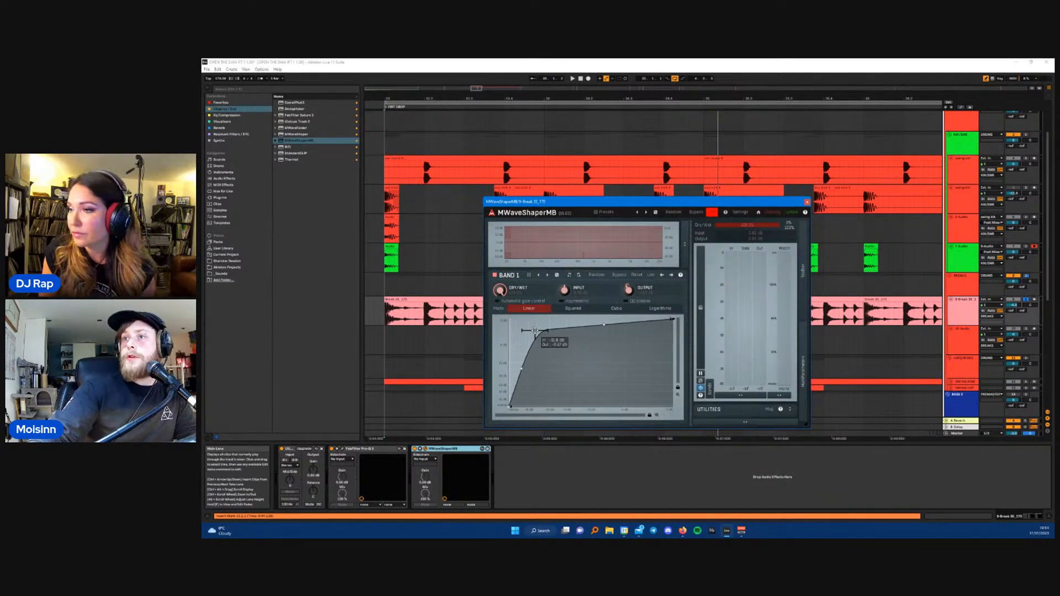
left_click_drag(1014, 306, 1014, 310)
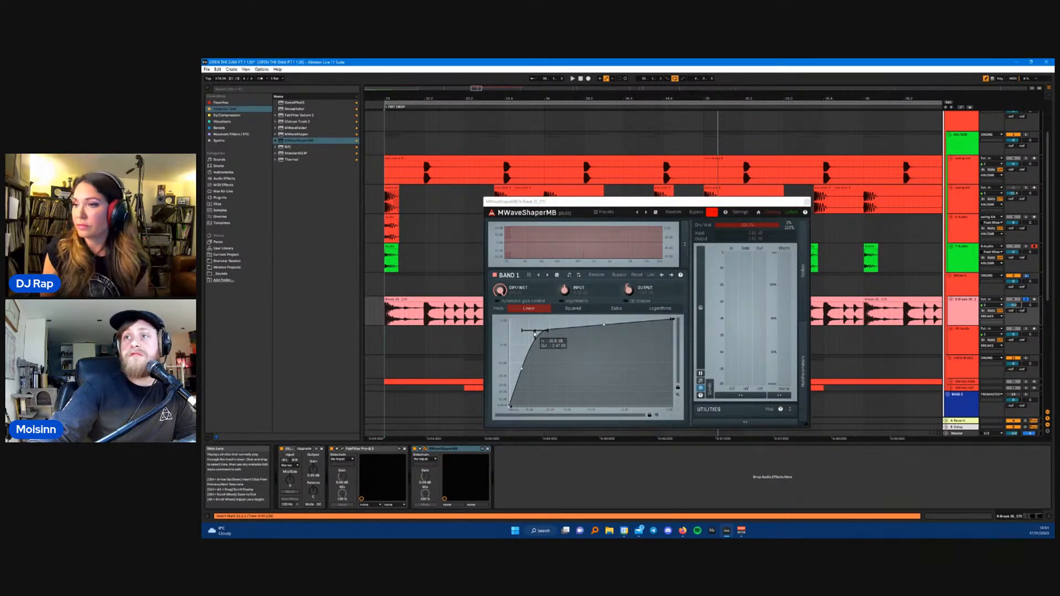
left_click_drag(534, 334, 522, 326)
- Play the break through the wave shaper, lower the break track's volume, and close the plug-in window
key("space")
key("space")
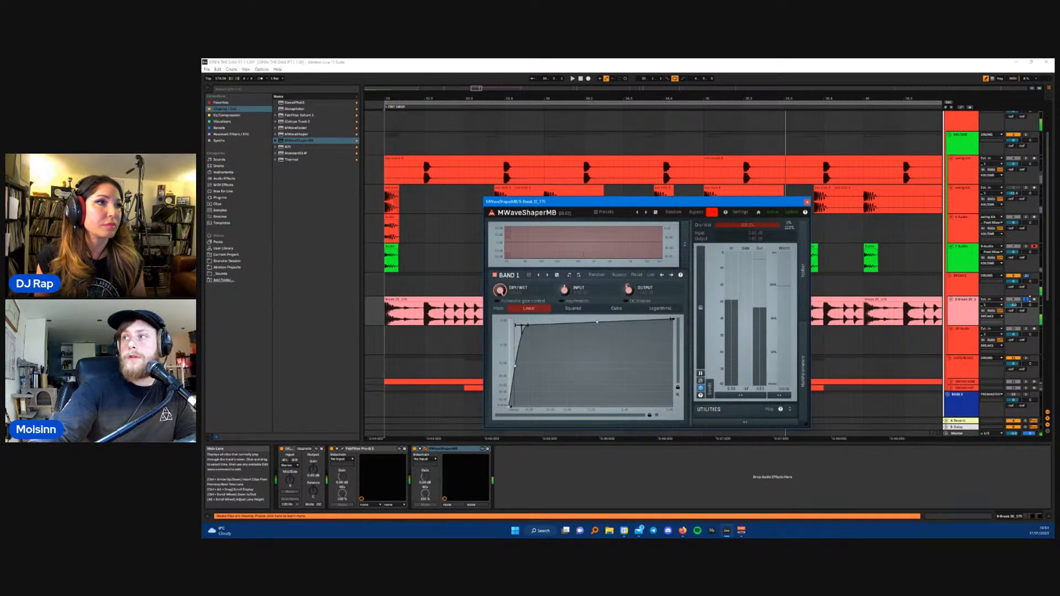
left_click(1014, 305)
key("space")
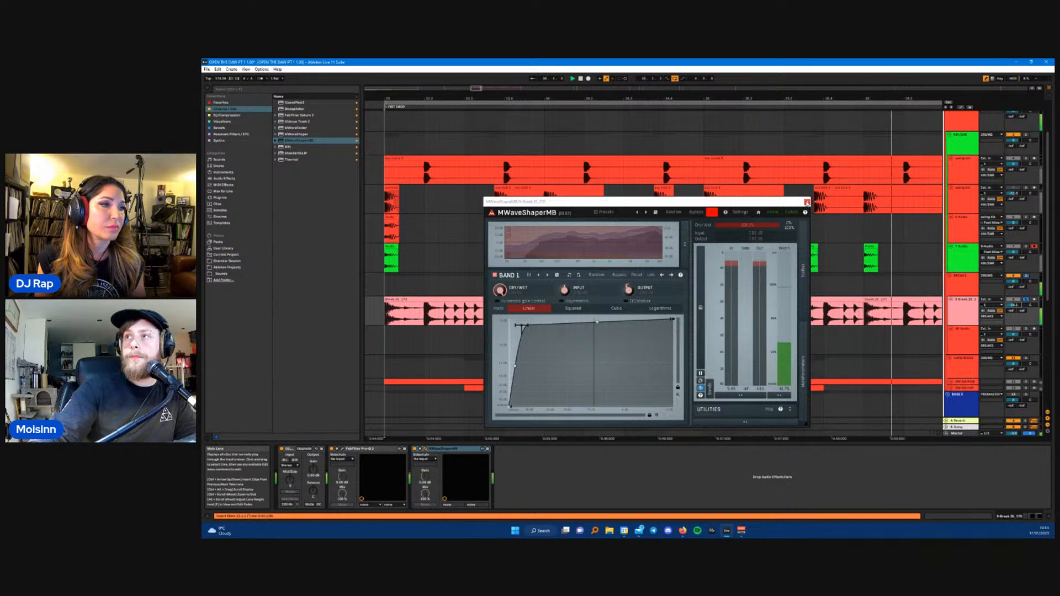
left_click(807, 202)
key("space")
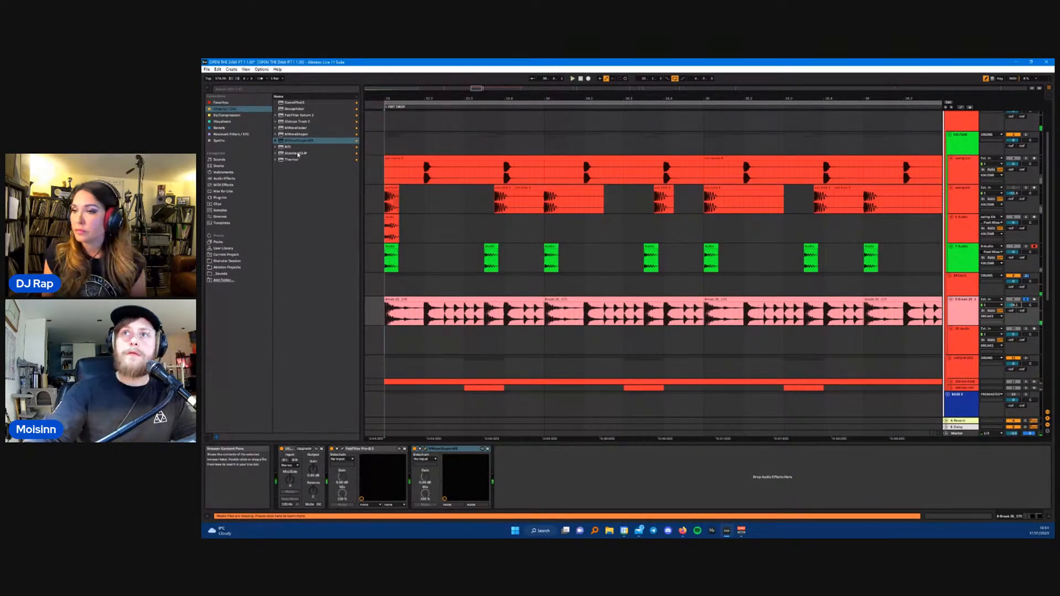
- Add FabFilter Saturn 2 after MWaveShaperMB on the break track and play the break through it
mouse_move(292, 115)
left_mouse_down()
mouse_move(485, 403)
mouse_move(515, 474)
left_mouse_up()
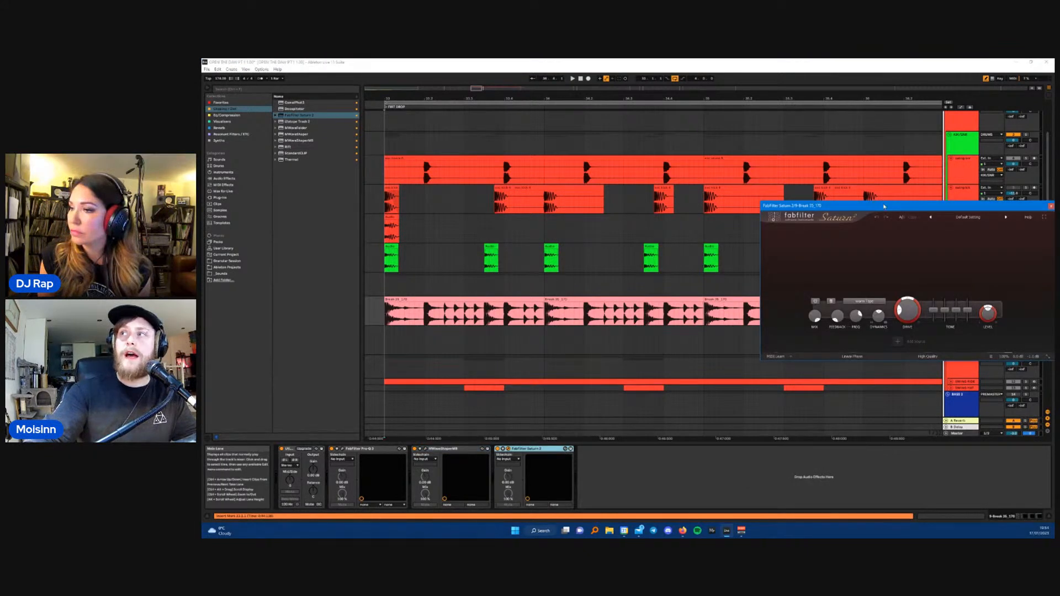
left_click_drag(877, 203, 710, 199)
key("space")
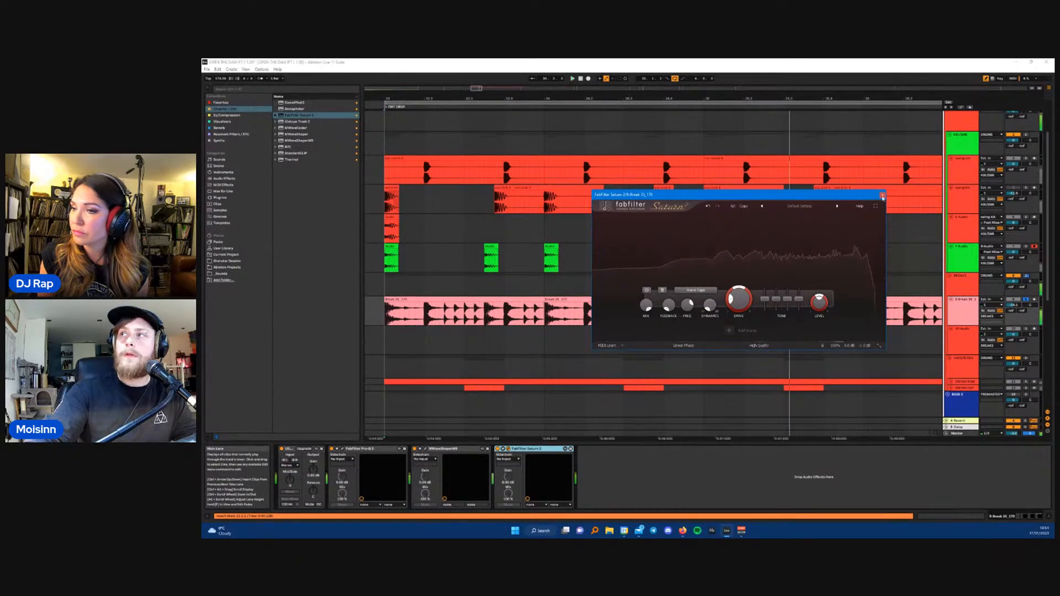
left_click(679, 343)
left_click(964, 338)
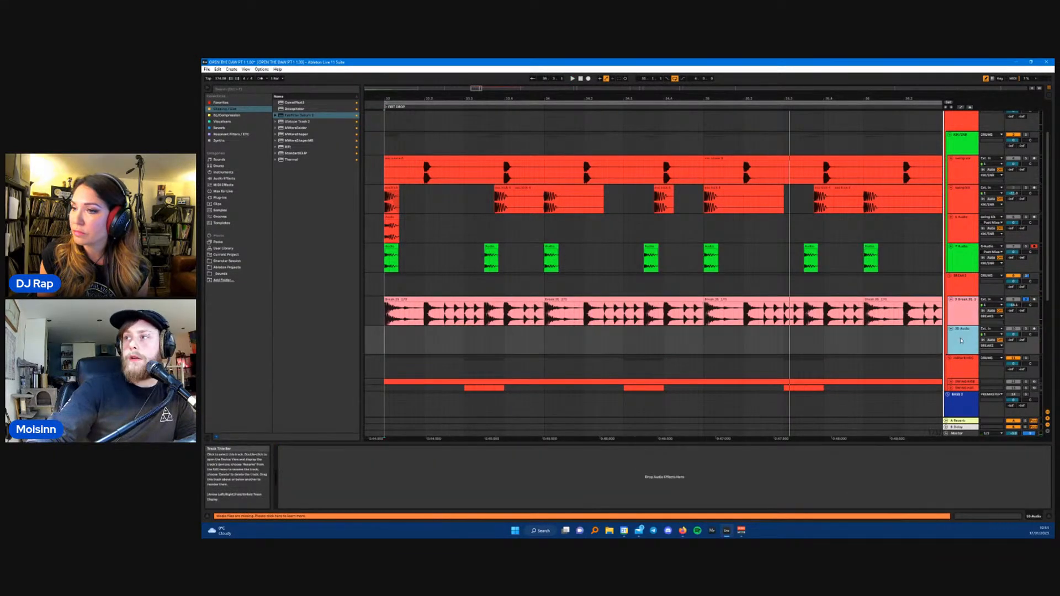
- Recolour the resampled kick track, its clips and the kick and snare group header red
right_click(956, 249)
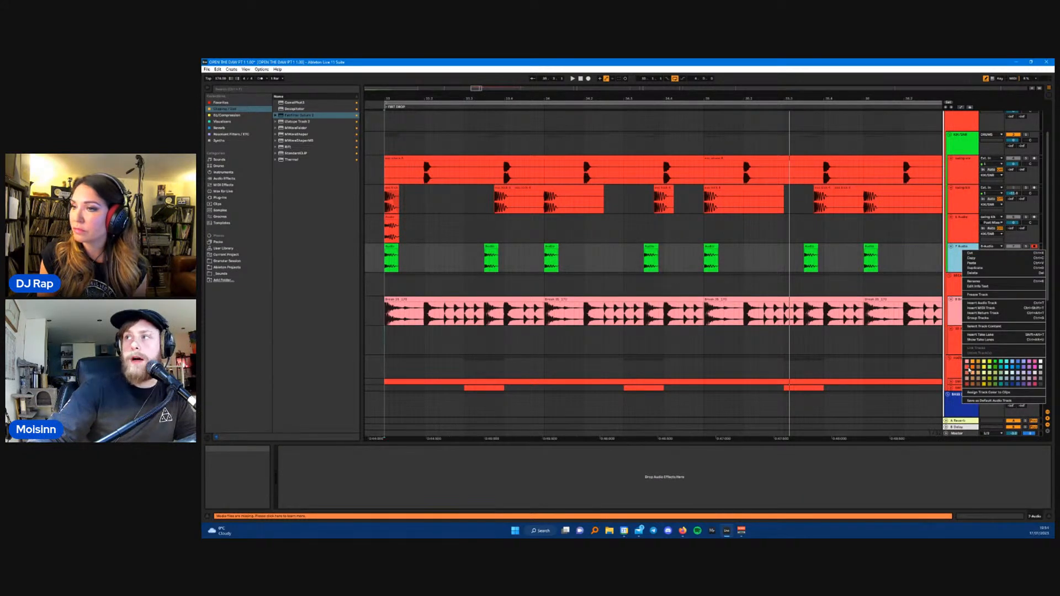
left_click(969, 369)
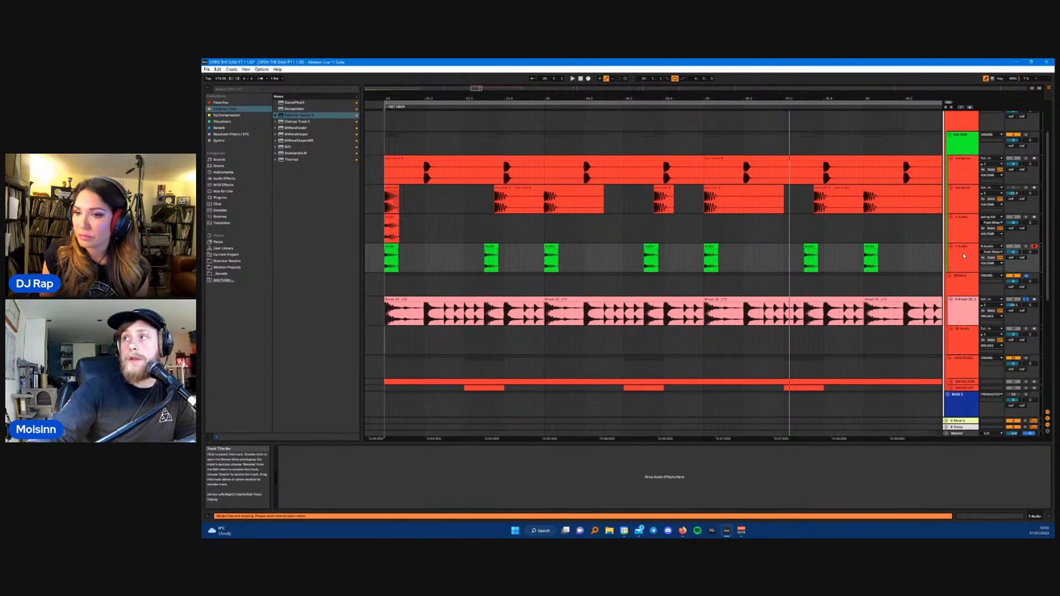
right_click(964, 256)
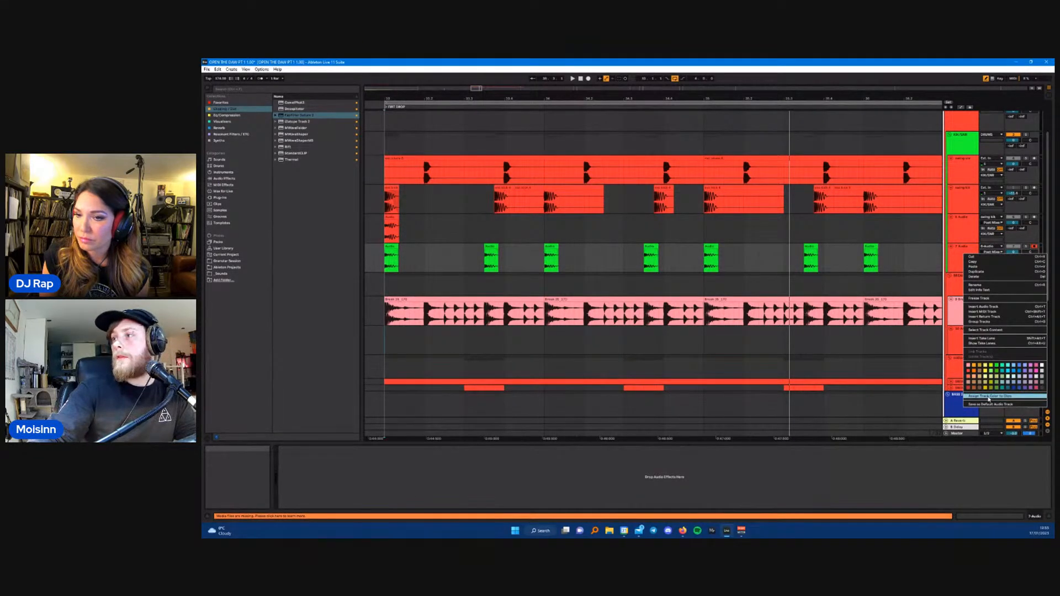
left_click(990, 396)
right_click(968, 146)
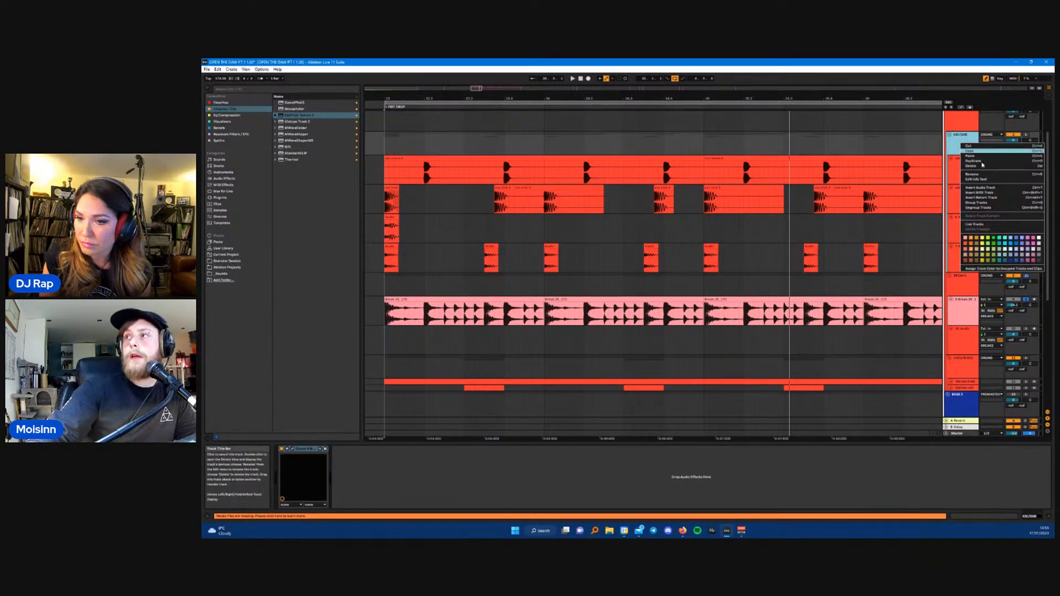
left_click(967, 244)
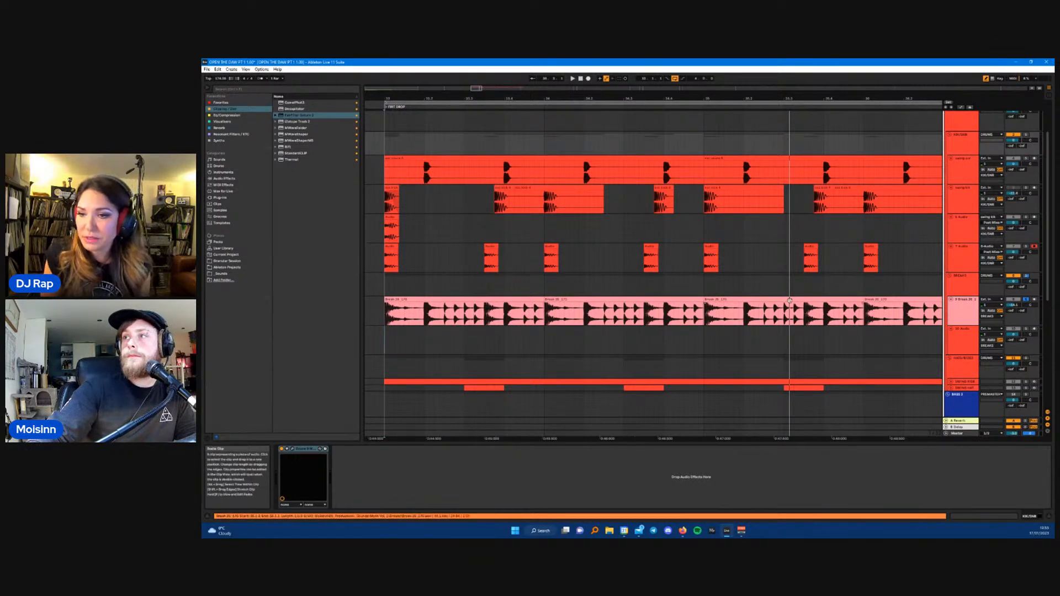
- Recolour the break track green and assign that track colour to its clips
right_click(959, 314)
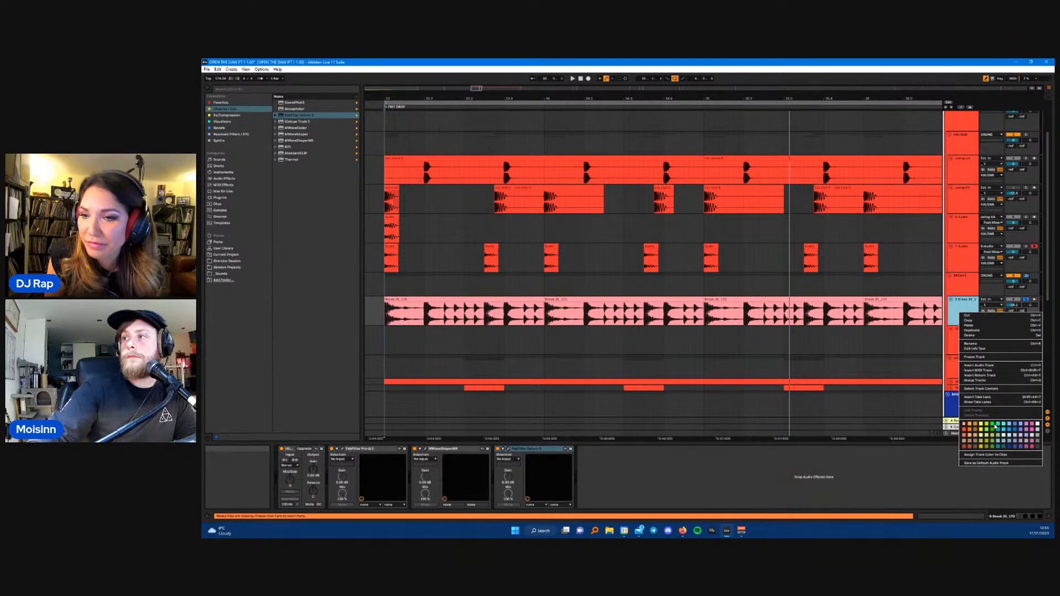
left_click(997, 425)
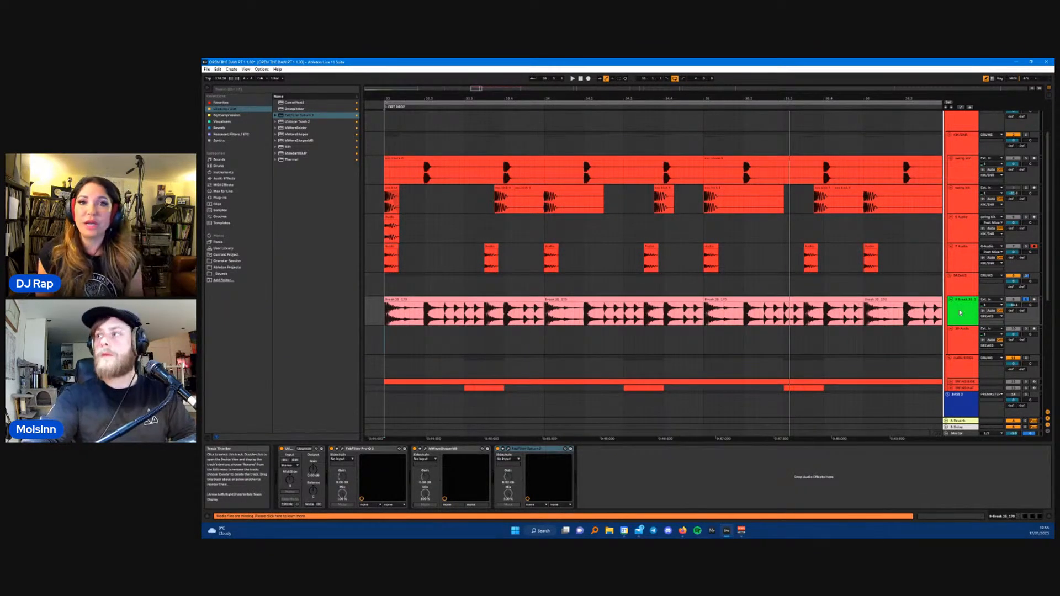
right_click(960, 313)
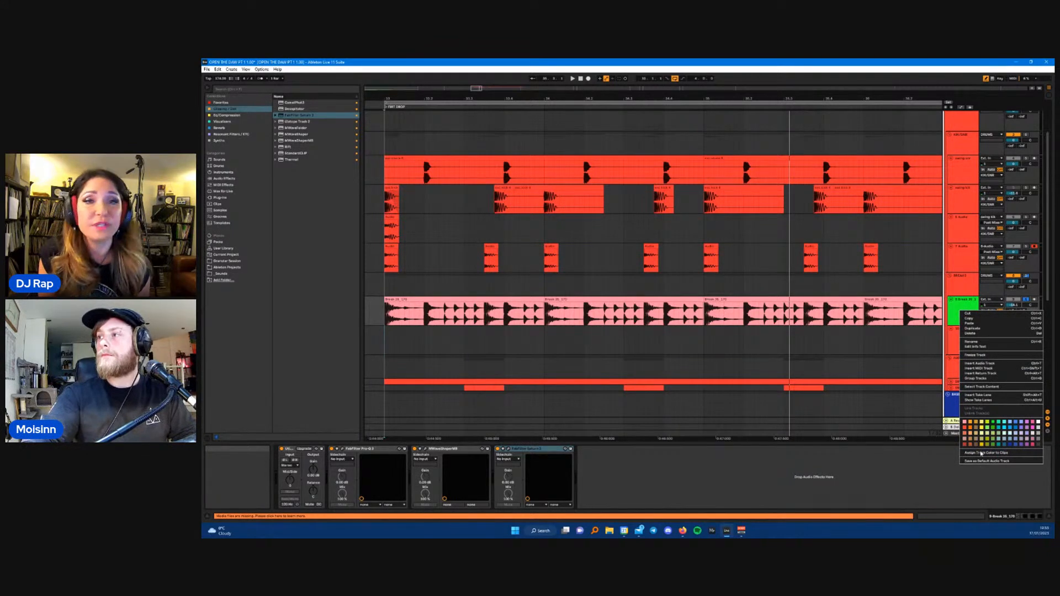
left_click(982, 454)
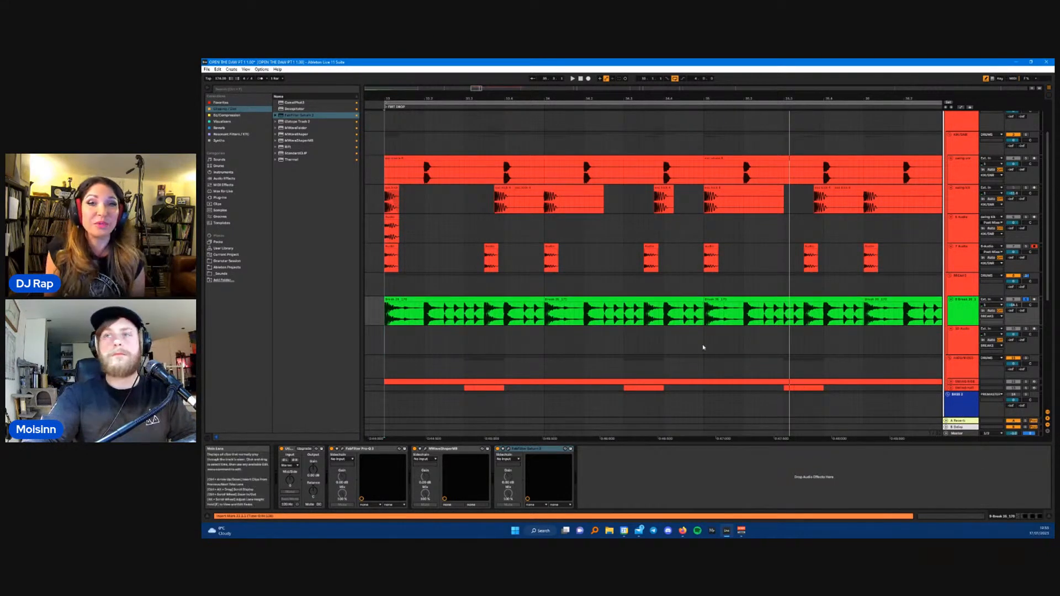
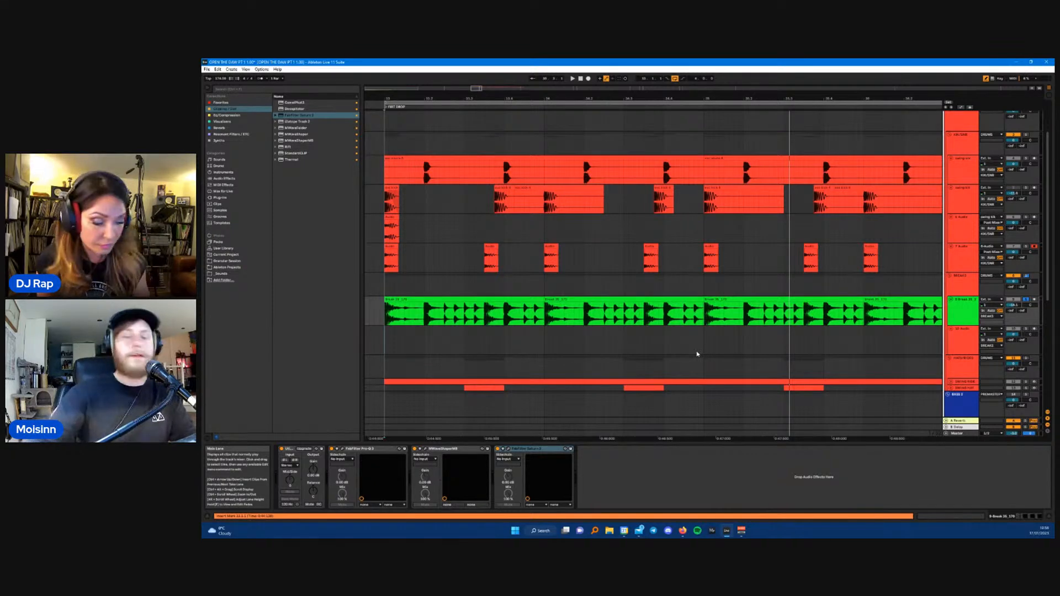
- Arm the new audio track below the break for recording and set its input to the break track
left_click(964, 311)
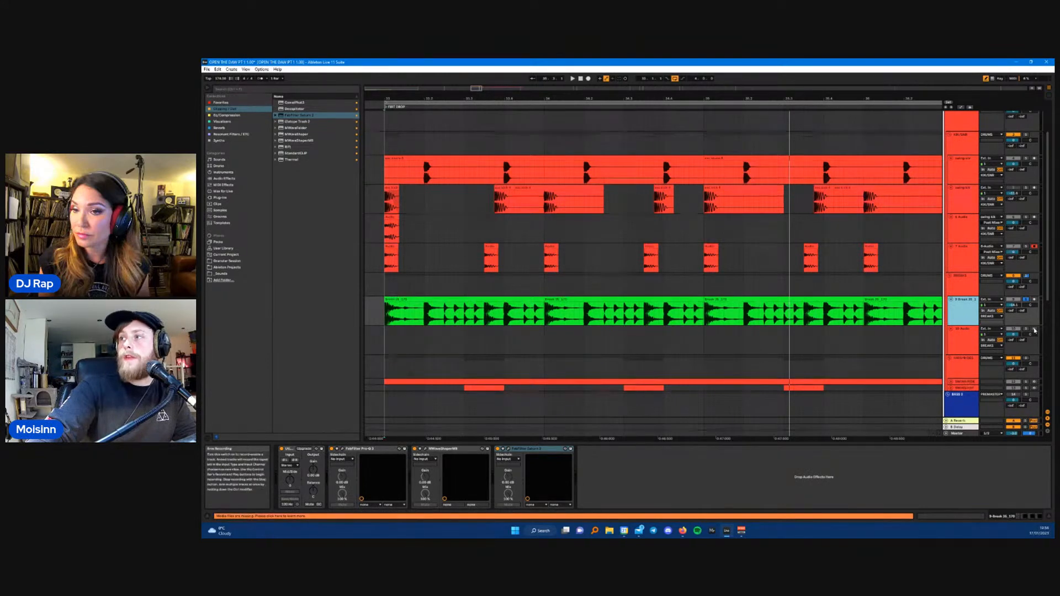
left_click(1035, 330)
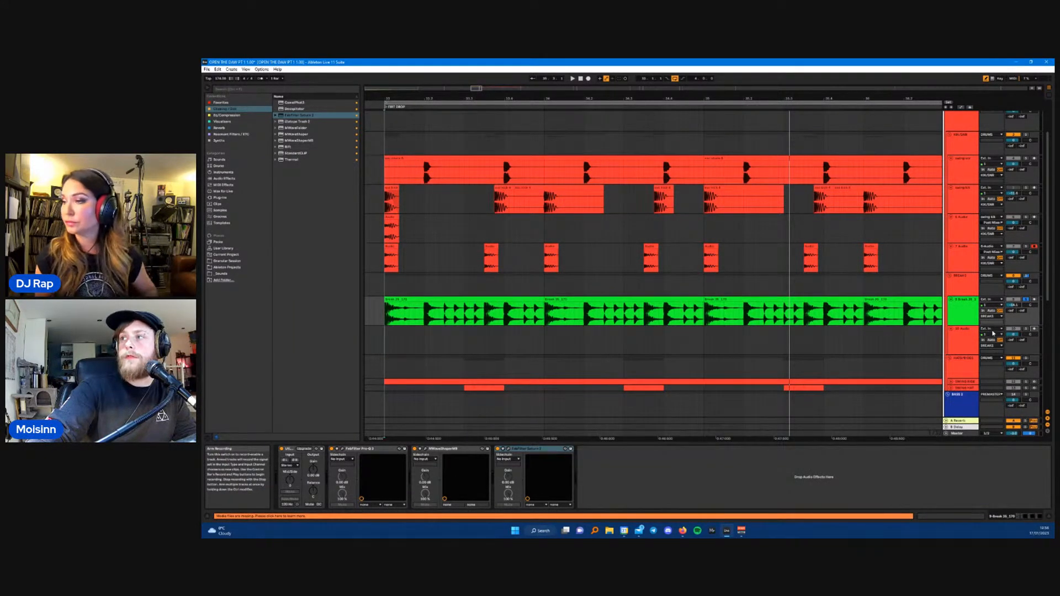
left_click(991, 330)
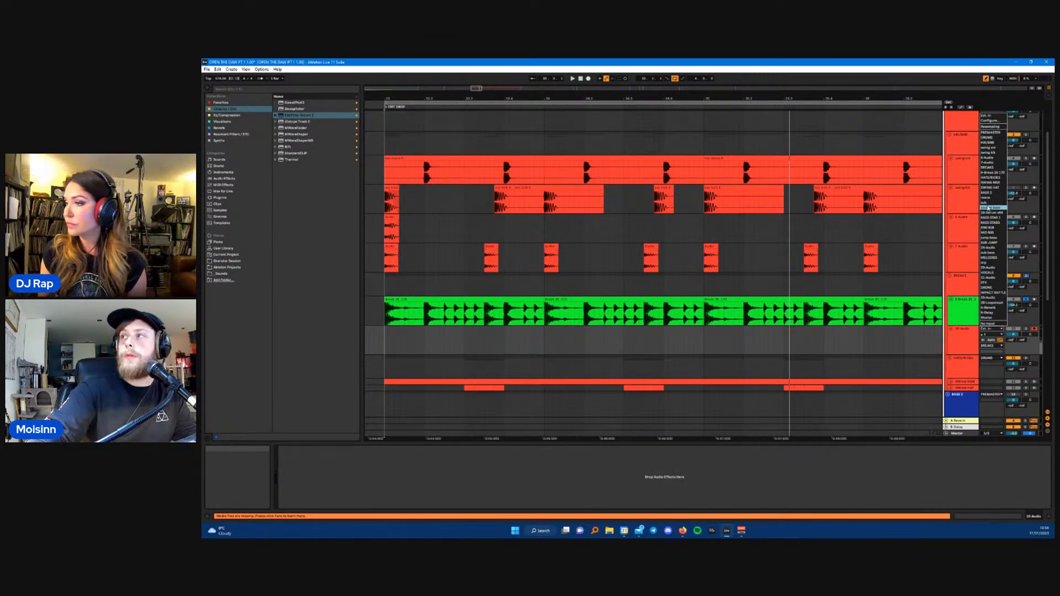
left_click(993, 176)
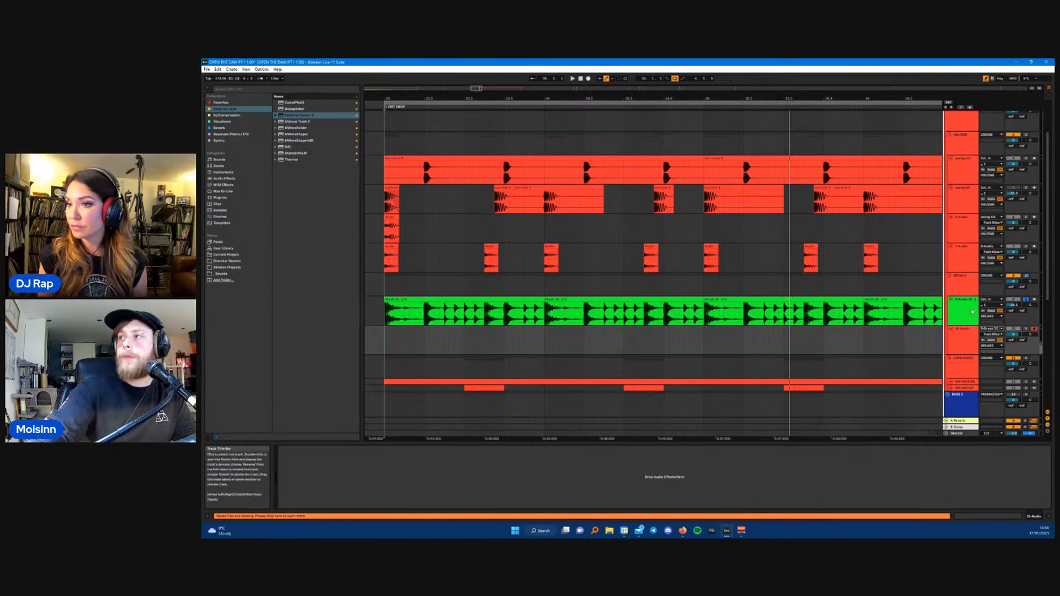
- Record the saturated break onto the new audio track from the start of the first drop across the four-bar loop
left_click(392, 345)
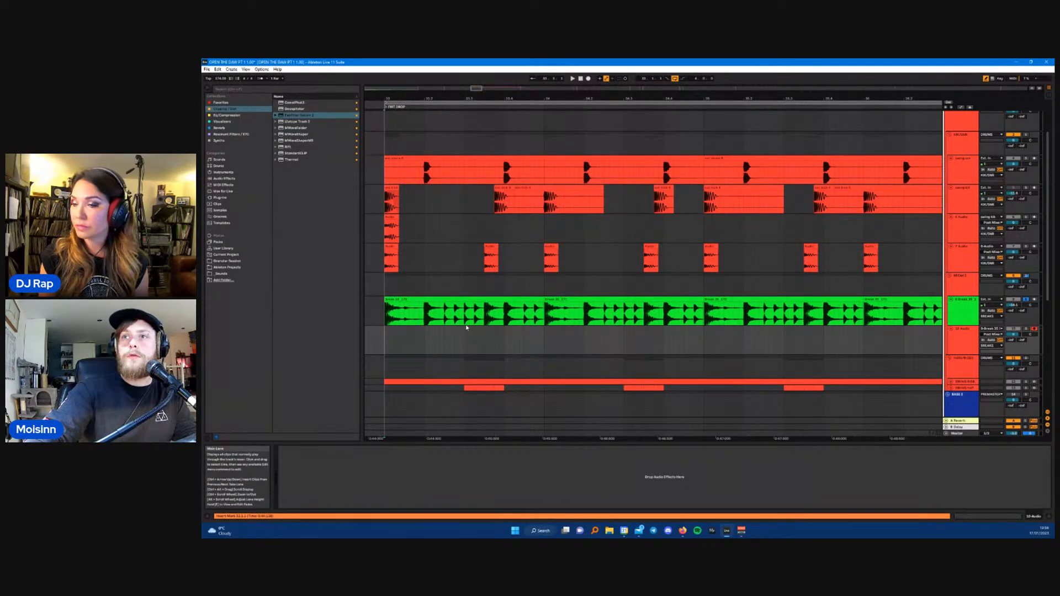
scroll(466, 326, "down", 10)
scroll(461, 329, "up", 6)
scroll(455, 334, "down", 4)
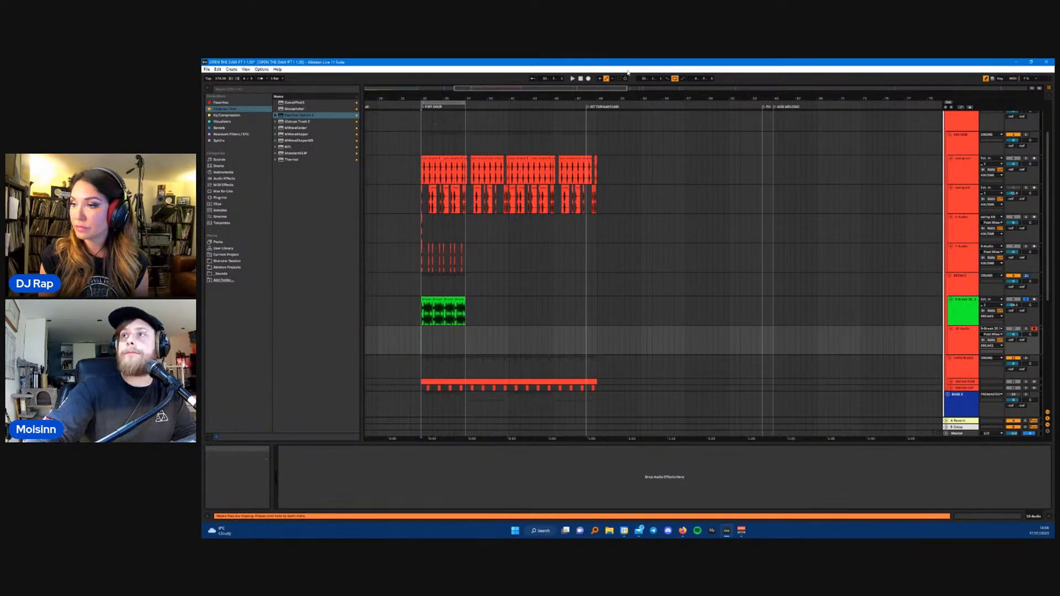
left_click(588, 79)
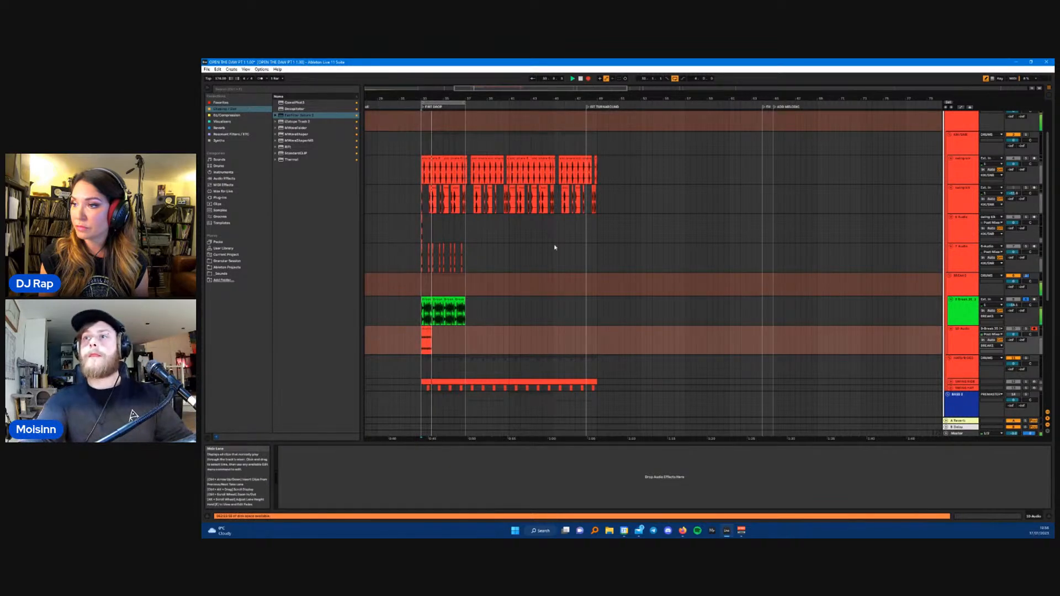
scroll(426, 353, "up", 6)
scroll(425, 352, "down", 2)
scroll(425, 352, "up", 2)
scroll(425, 352, "down", 3)
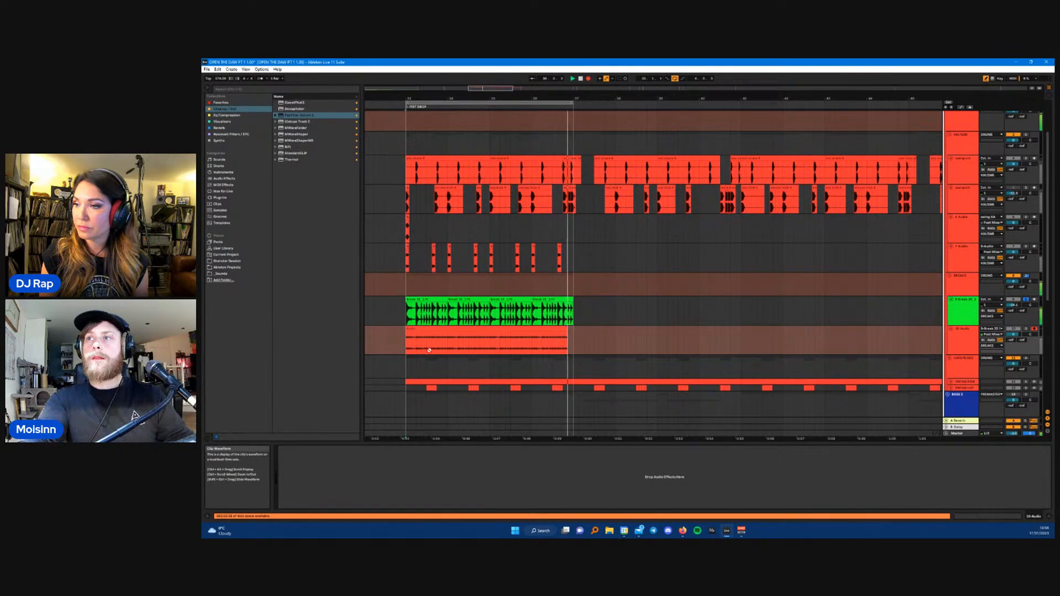
key("space")
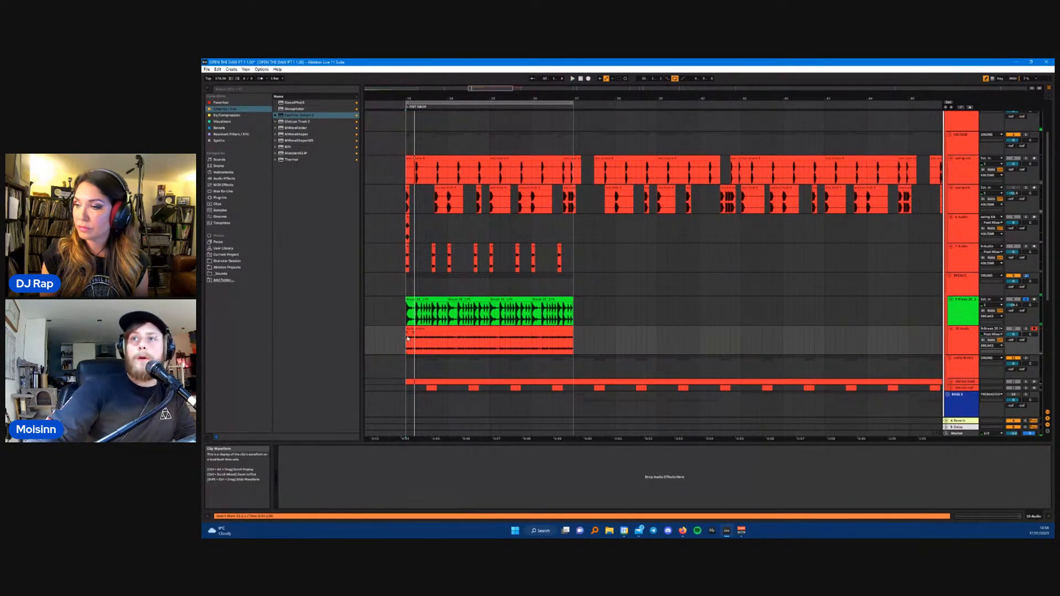
- Delete the stray overlap at the start of the recorded break and extend the remaining clip back to the drop's first beat
scroll(412, 336, "up", 4)
left_click_drag(436, 330, 407, 332)
key("Delete")
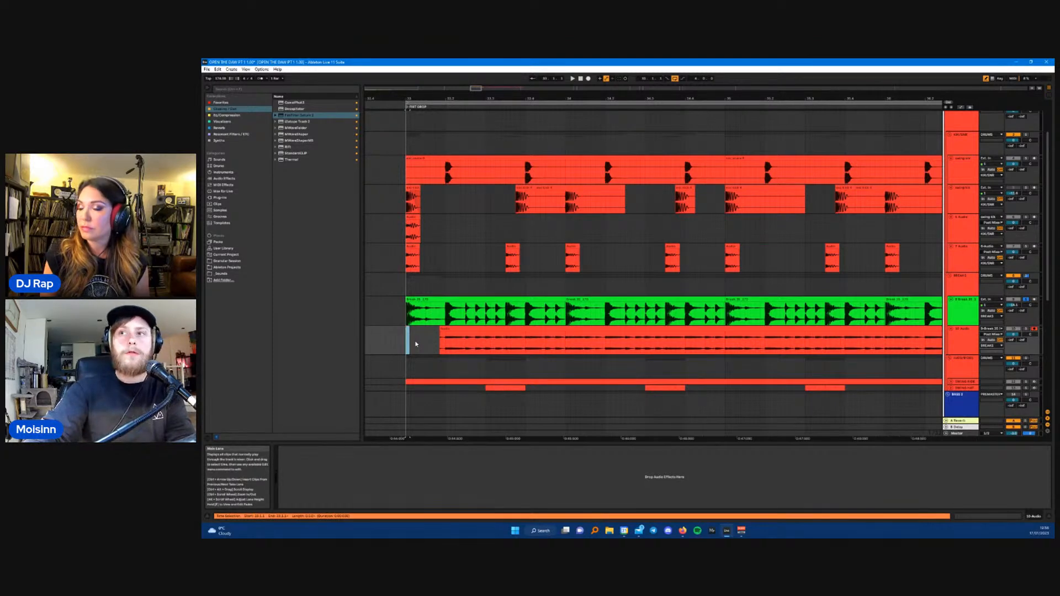
left_click_drag(439, 334, 406, 330)
scroll(661, 310, "down", 5)
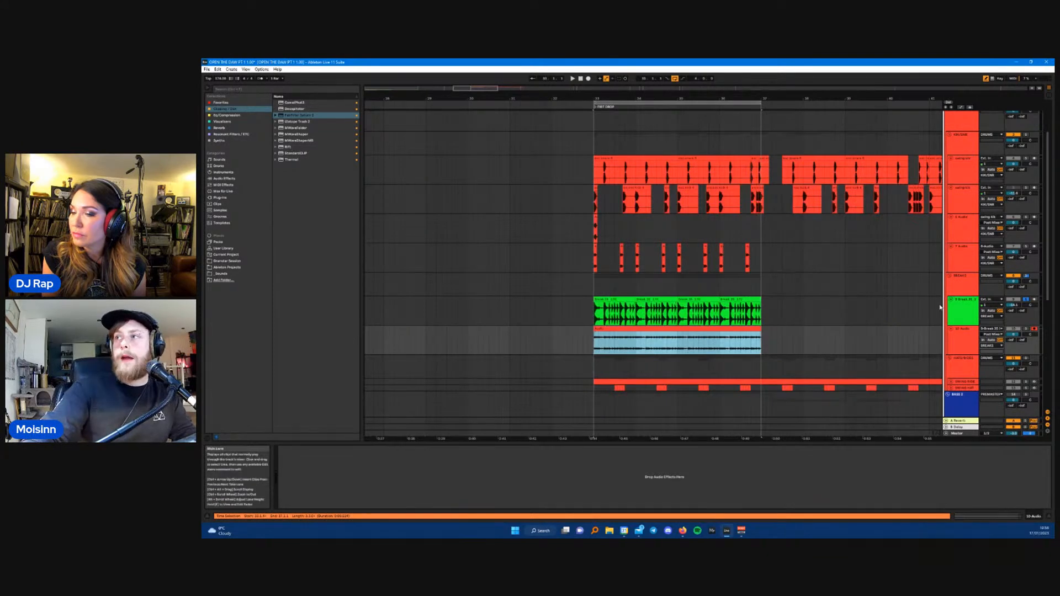
- Group MWaveShaperMB and FabFilter Saturn 2 on the green break track into one effect rack
left_click(962, 307)
left_click(528, 449)
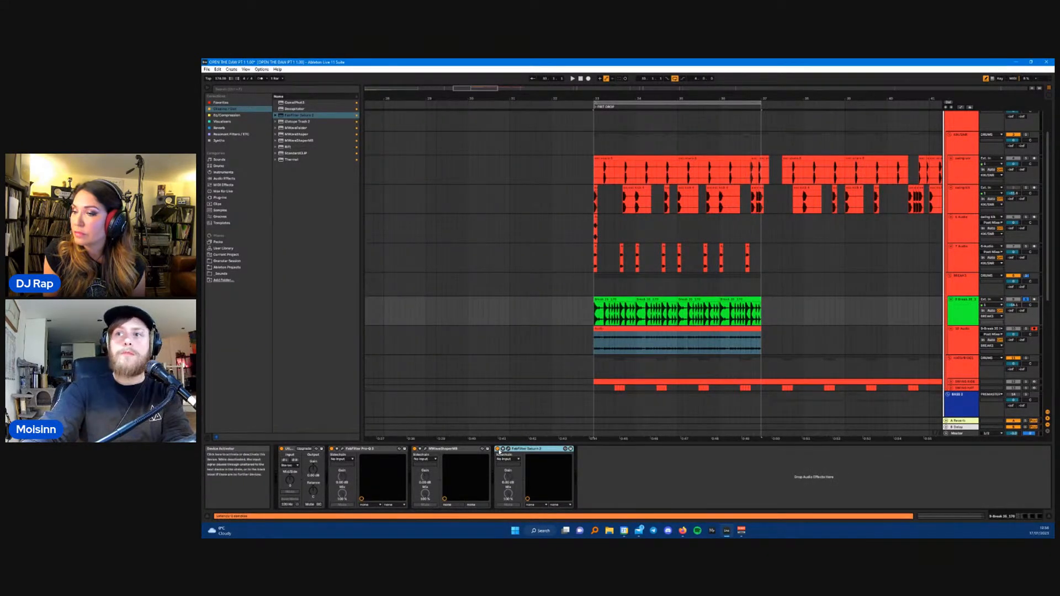
left_click(459, 450, "shift")
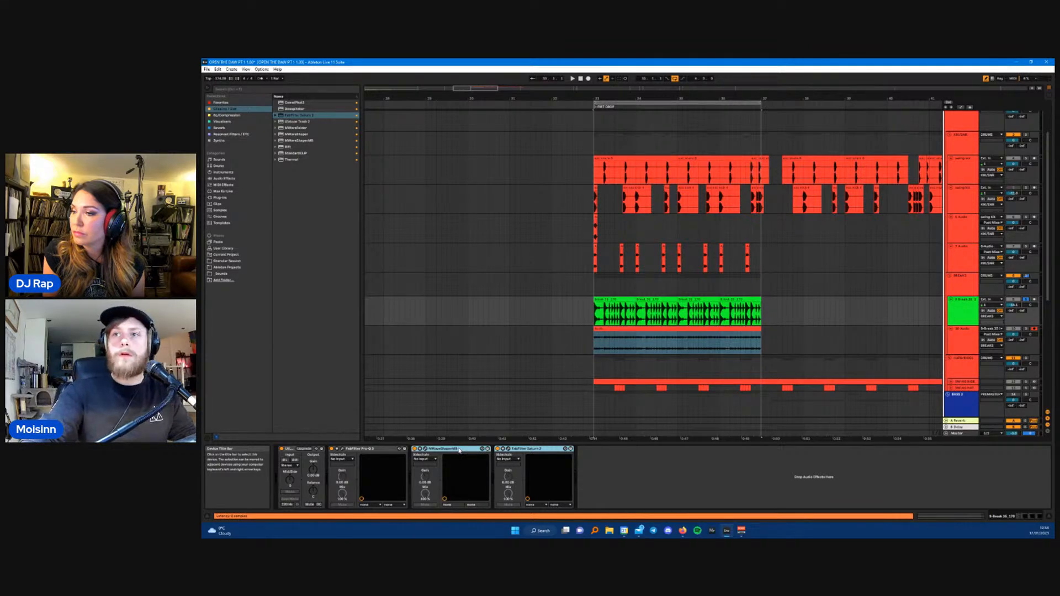
right_click(459, 450)
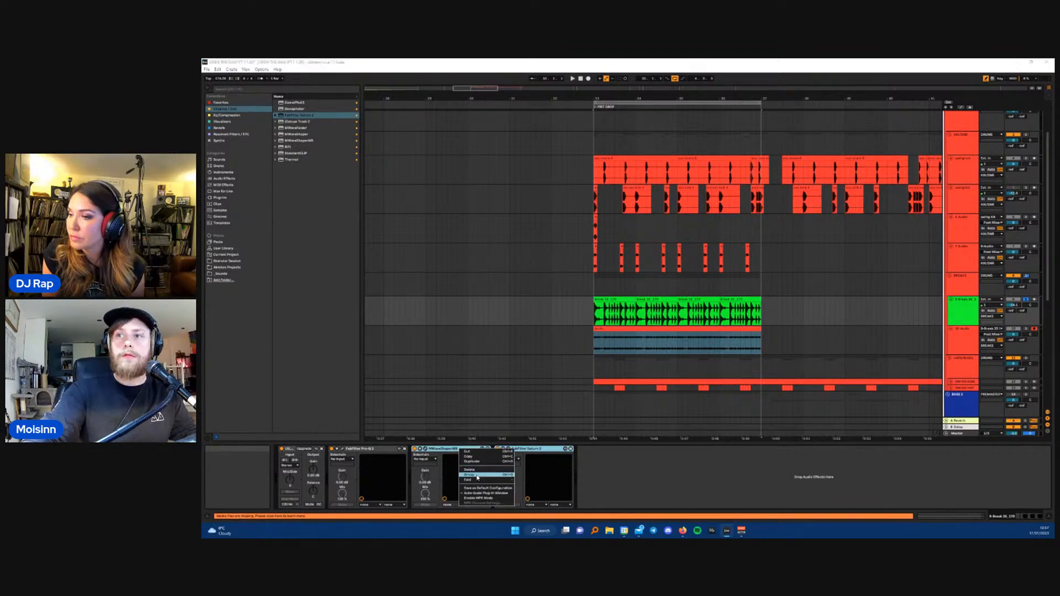
left_click(478, 476)
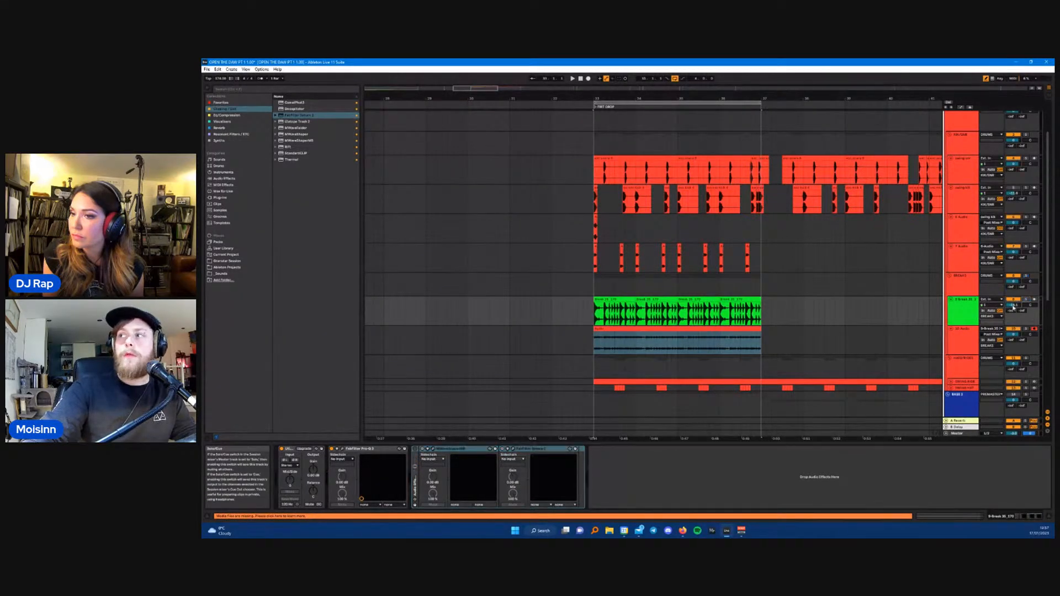
- Solo the original break and the resampled break tracks and play them together from the start of the drop
left_click(1027, 300)
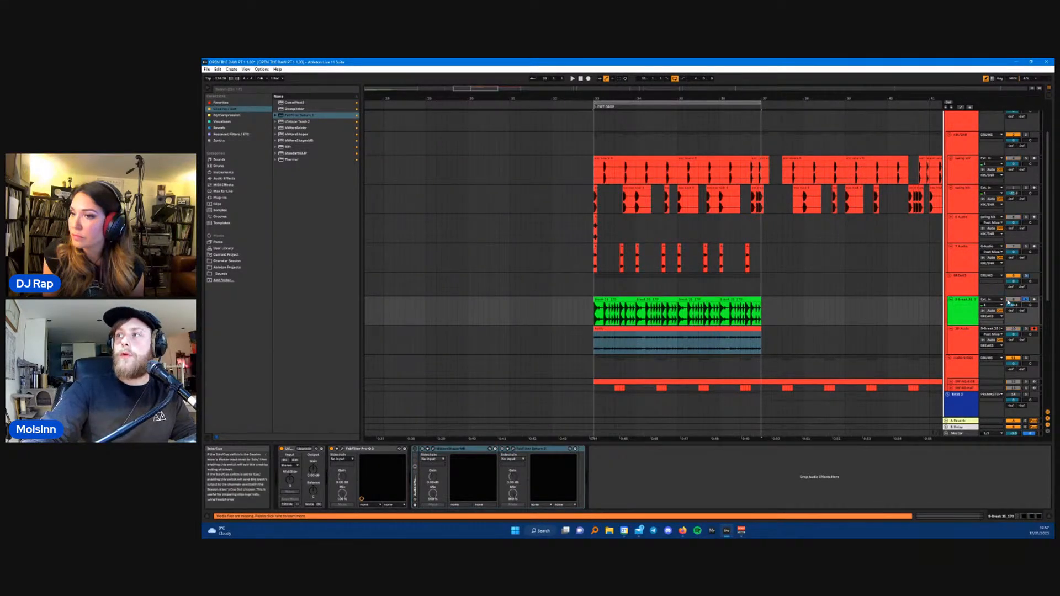
left_click(594, 291)
key("space")
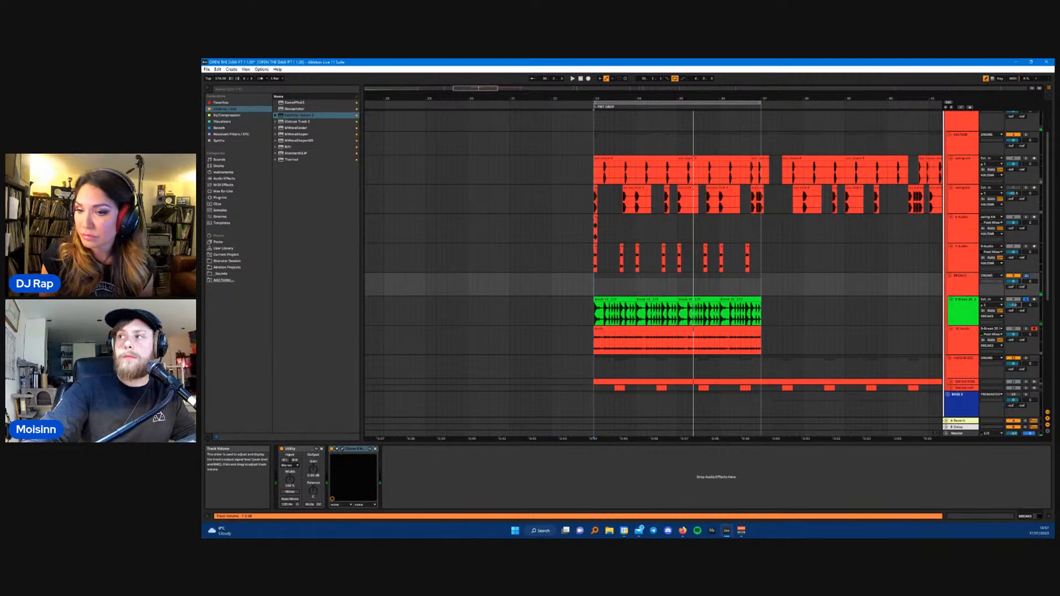
key("space")
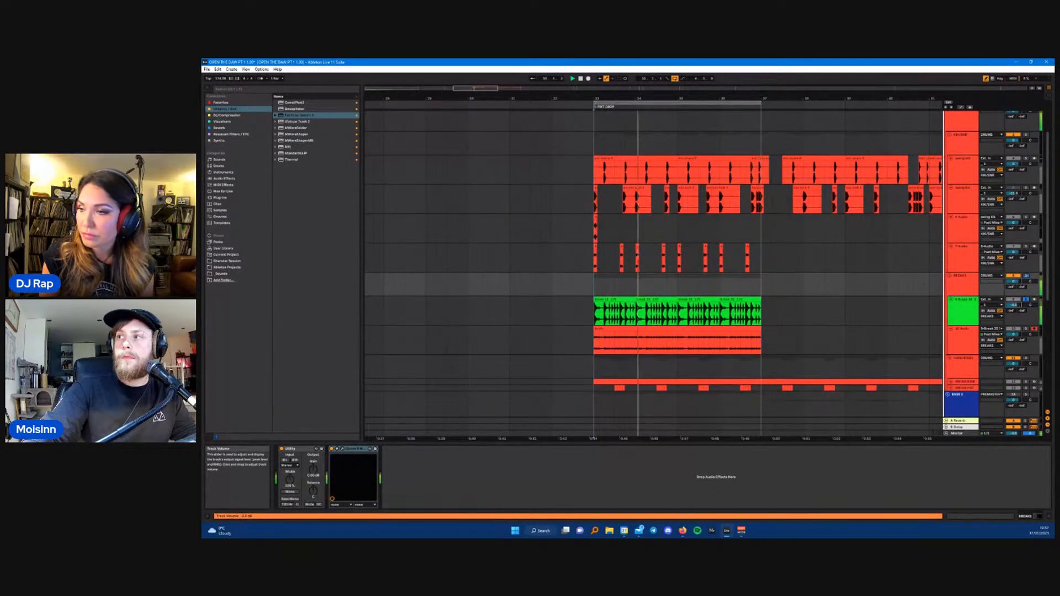
left_click(1026, 329)
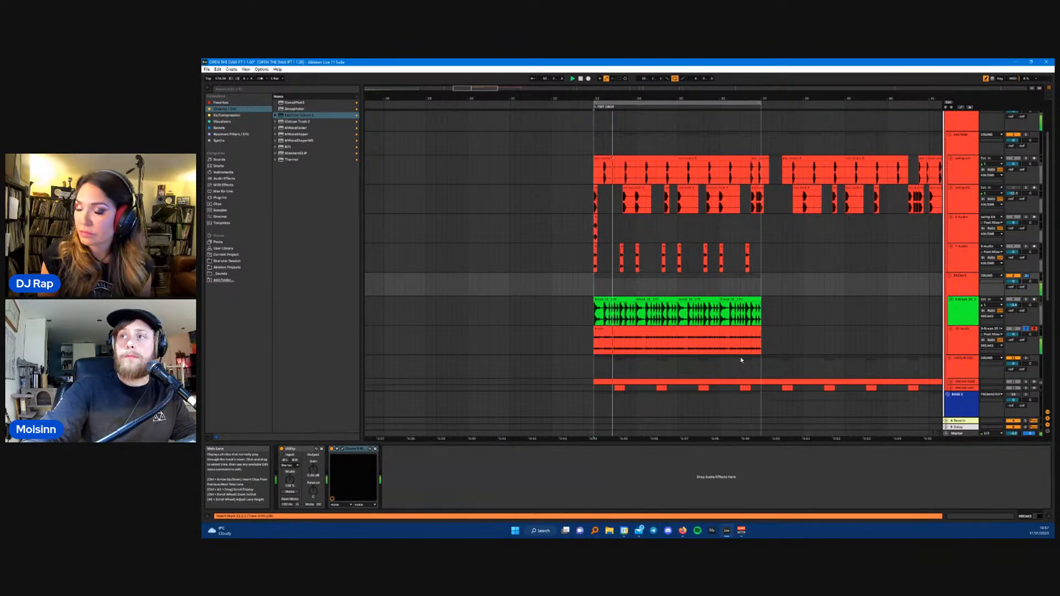
- Add FabFilter Pro-Q 3 to the resampled break track and create a low-cut band in the low end
left_click(965, 337)
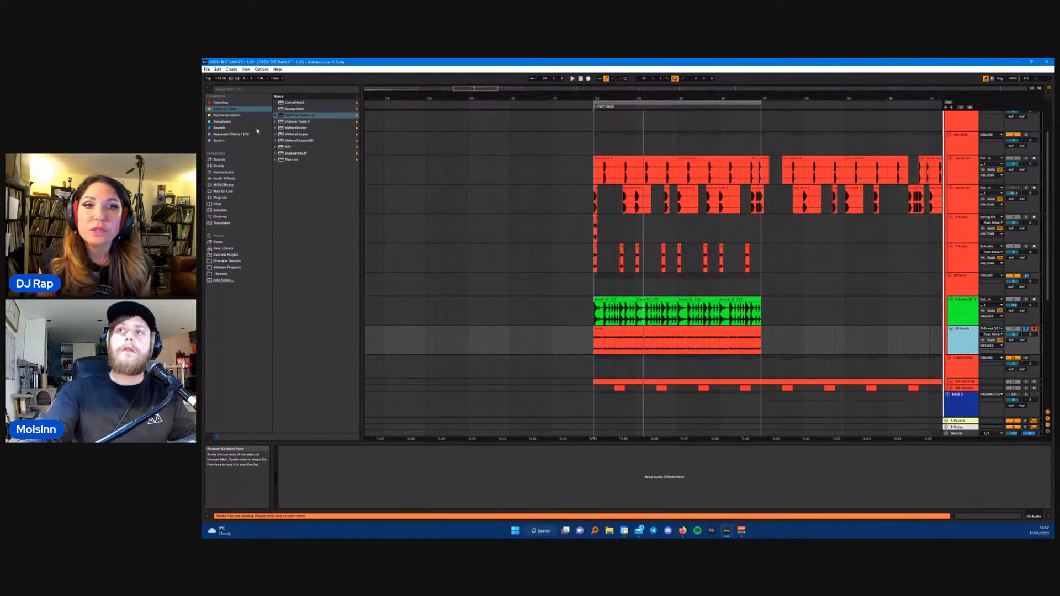
left_click(238, 116)
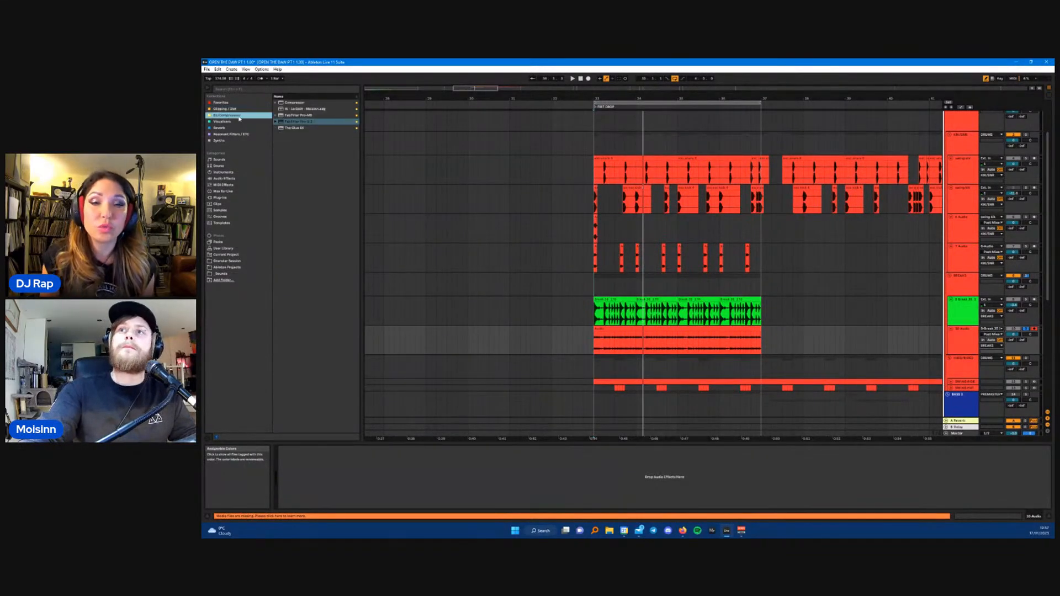
left_click(299, 122)
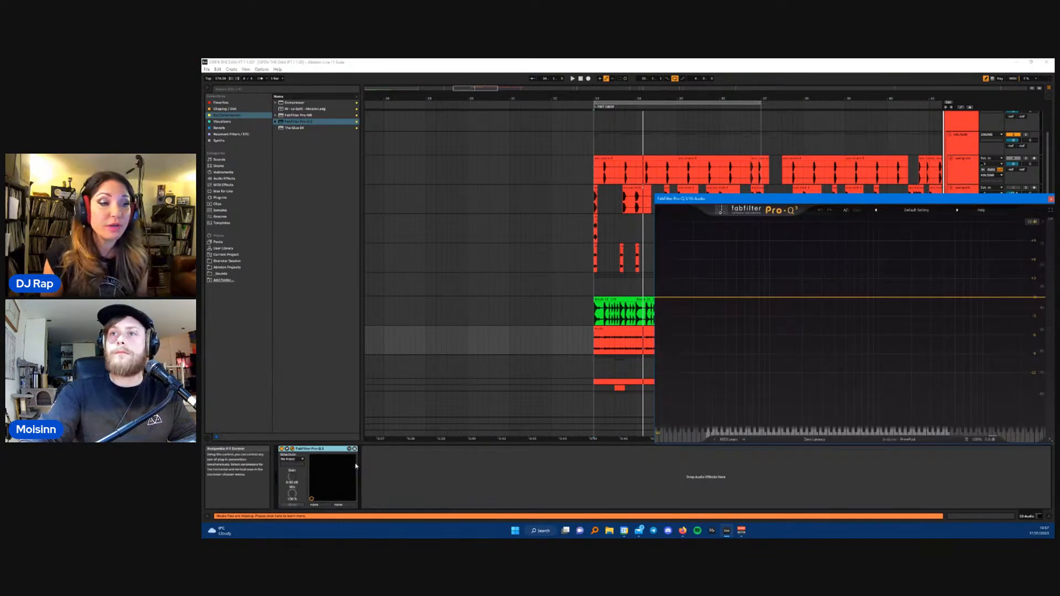
left_click_drag(663, 301, 742, 305)
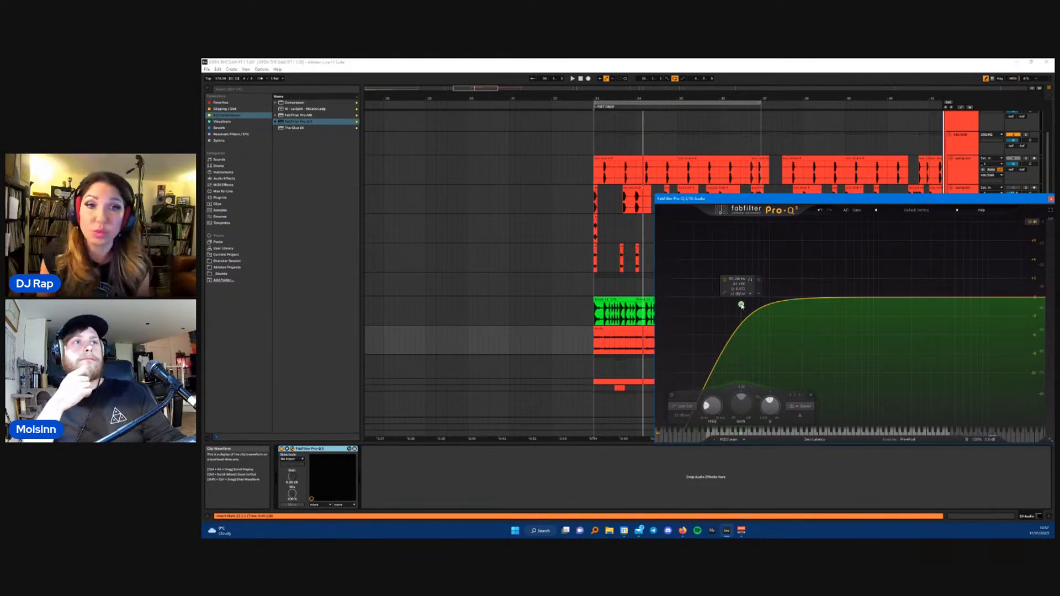
left_click_drag(742, 305, 761, 301)
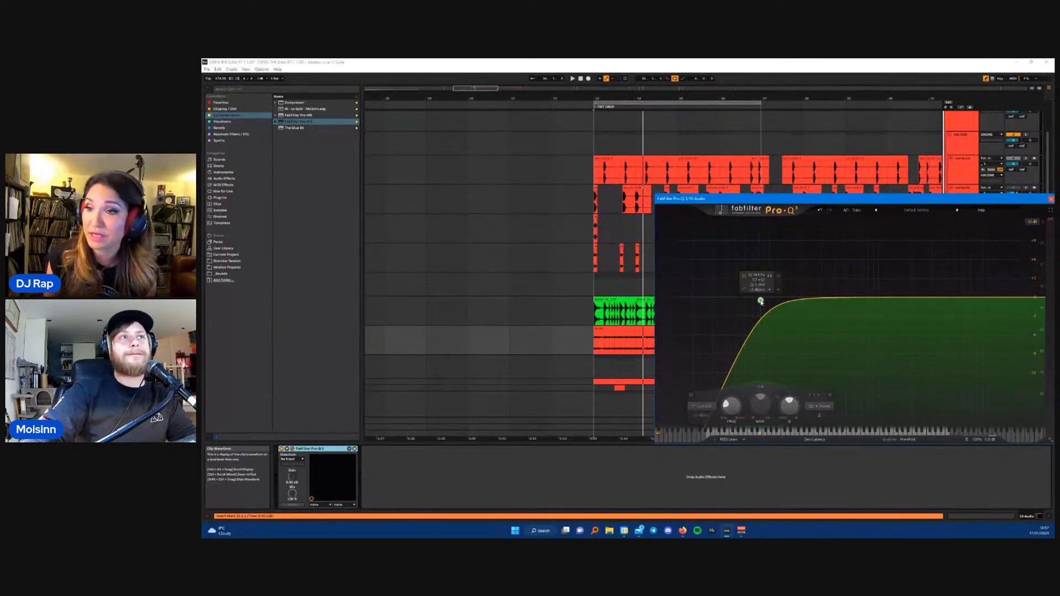
- Pull the Pro-Q 3 low cut down to the lowest frequencies and add a high-cut band at the upper end while auditioning
left_click_drag(718, 199, 650, 195)
left_click_drag(692, 298, 594, 294)
key("space")
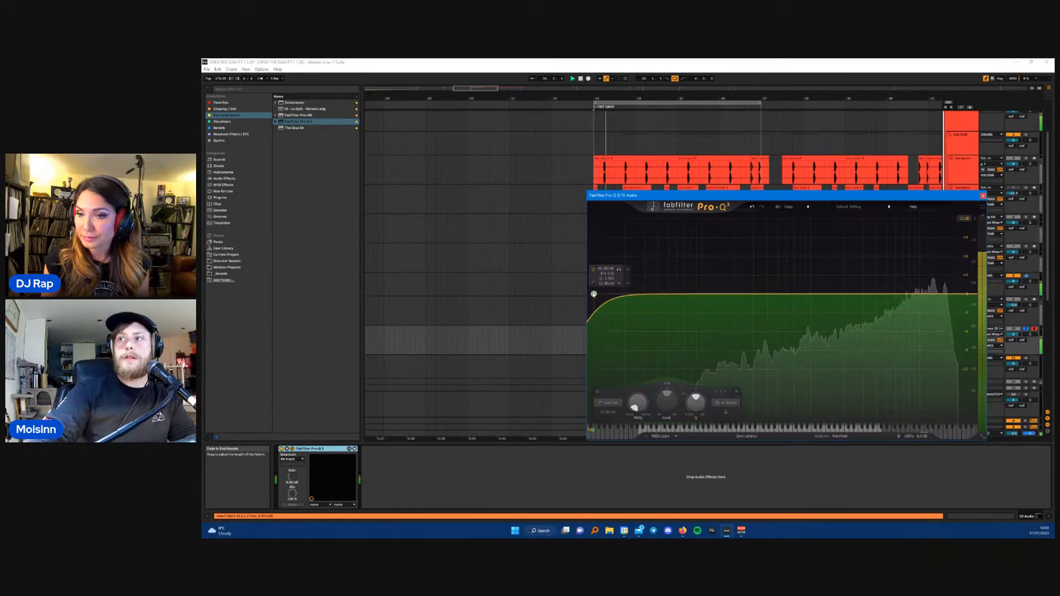
key("space")
mouse_move(946, 301)
left_mouse_down()
mouse_move(700, 294)
mouse_move(690, 241)
mouse_move(657, 238)
mouse_move(821, 282)
mouse_move(942, 297)
left_mouse_up()
key("space")
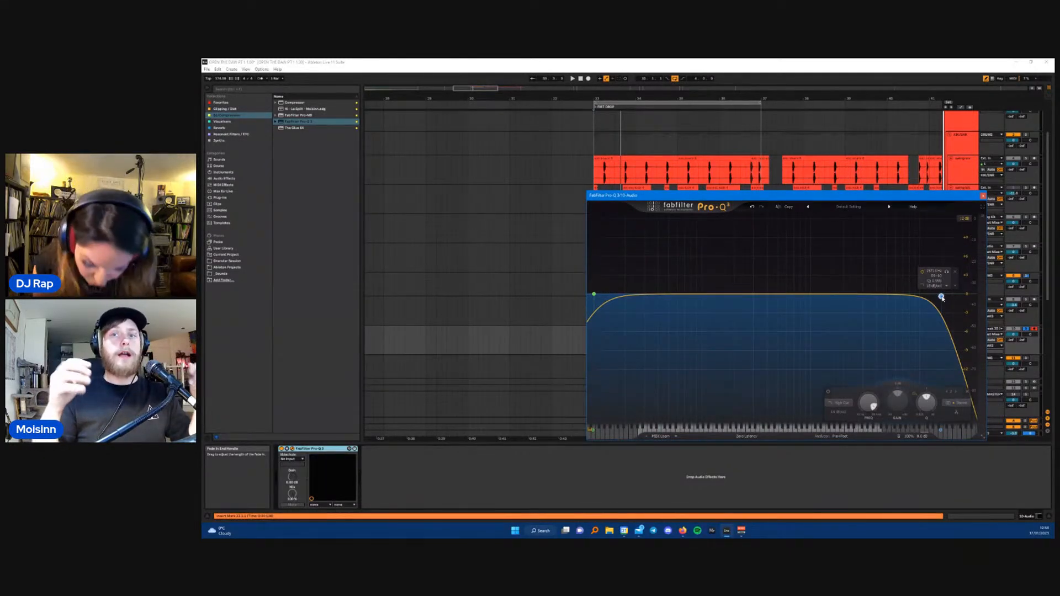
- Raise the low cut on the resampled break into the midrange, play the result and close the equaliser
left_click_drag(595, 293, 775, 309)
key("space")
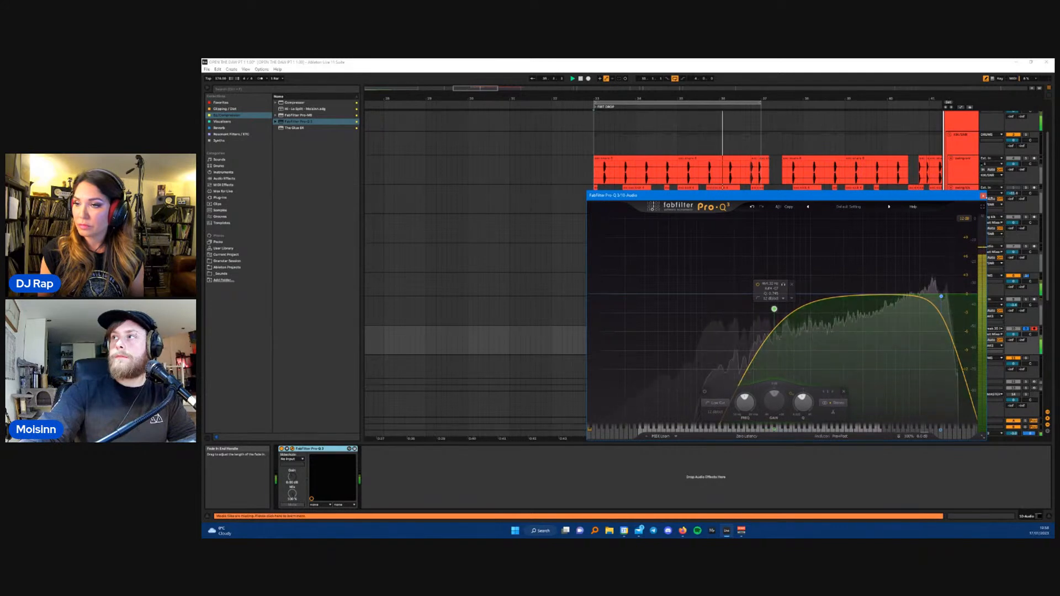
left_click(983, 195)
key("space")
- Adjust the resampled break track's volume, turn off the break solos and play the full drums from the drop's start
left_click(970, 348)
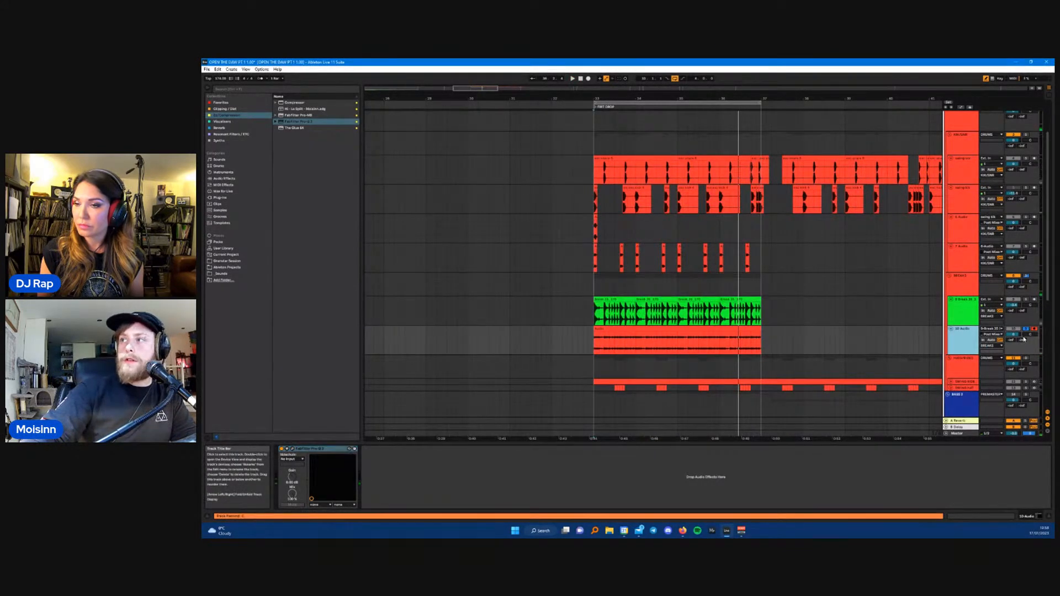
left_click(1014, 335)
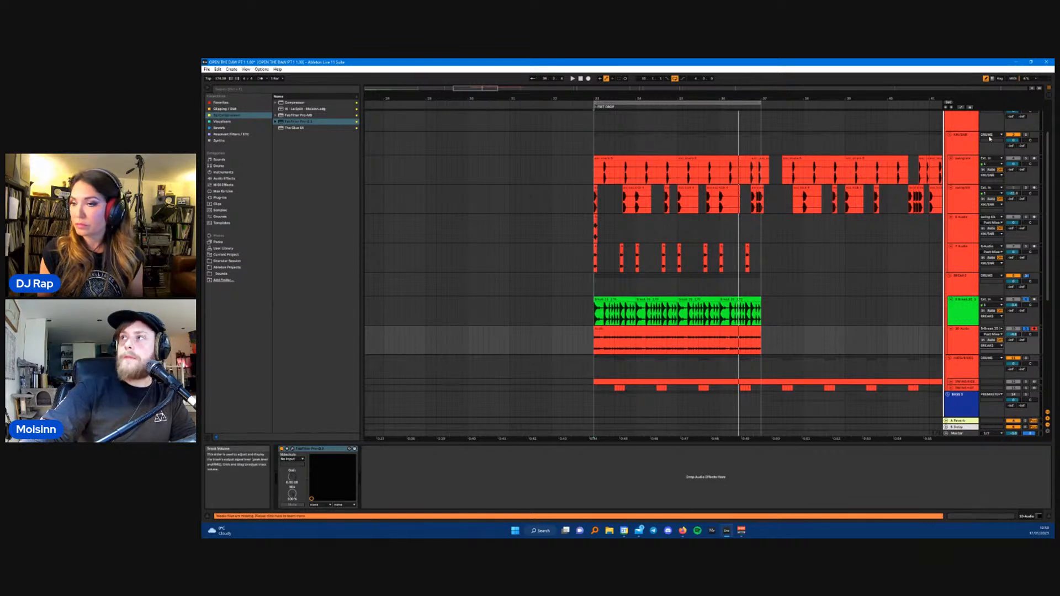
scroll(994, 150, "up", 1)
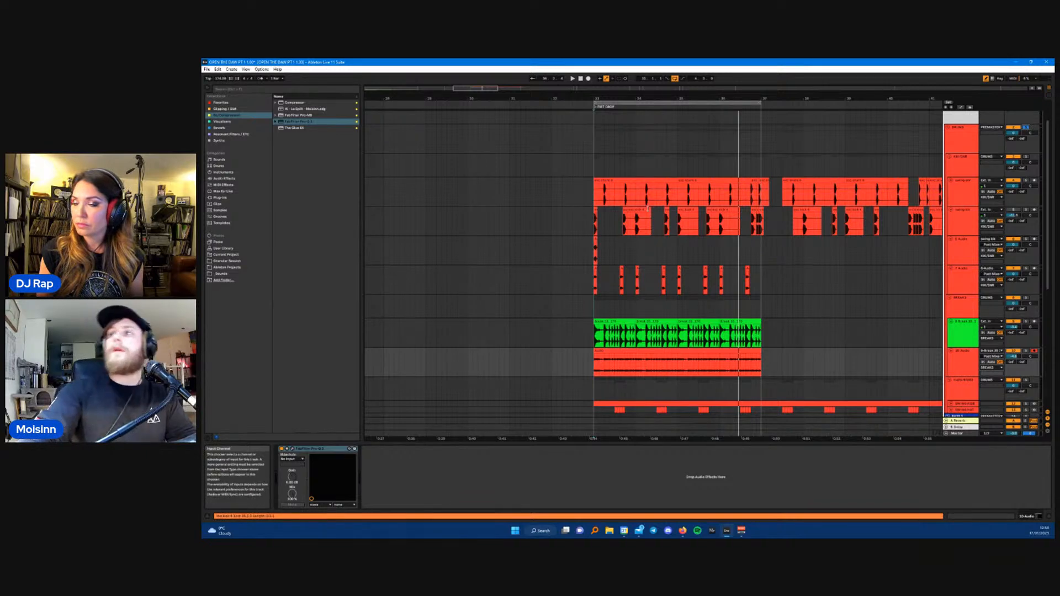
left_click(594, 199)
key("space")
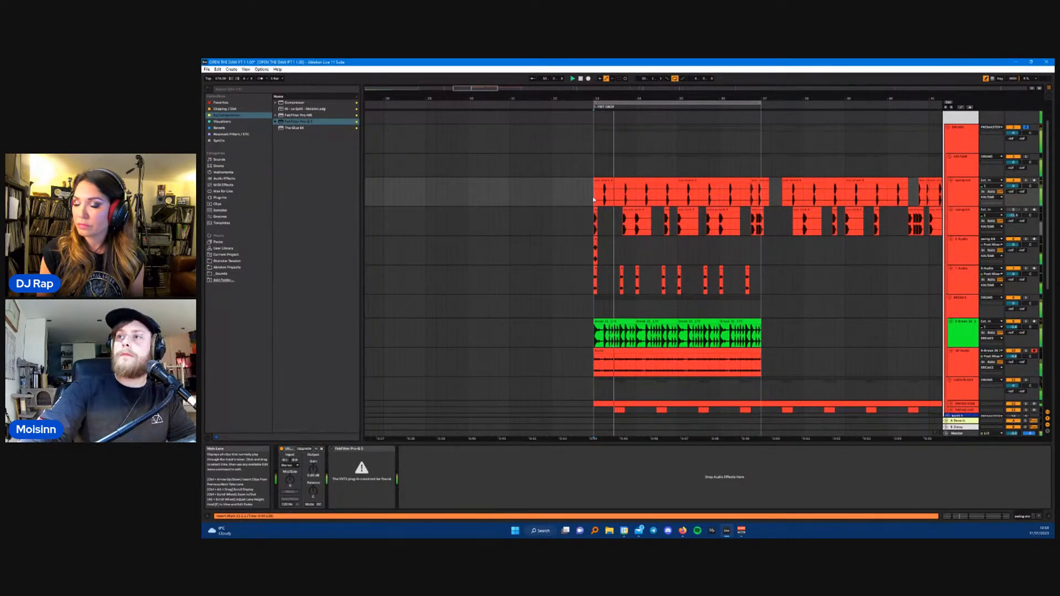
- Replay the drop and fine-tune the resampled break track's volume against the other drums
scroll(799, 335, "down", 3)
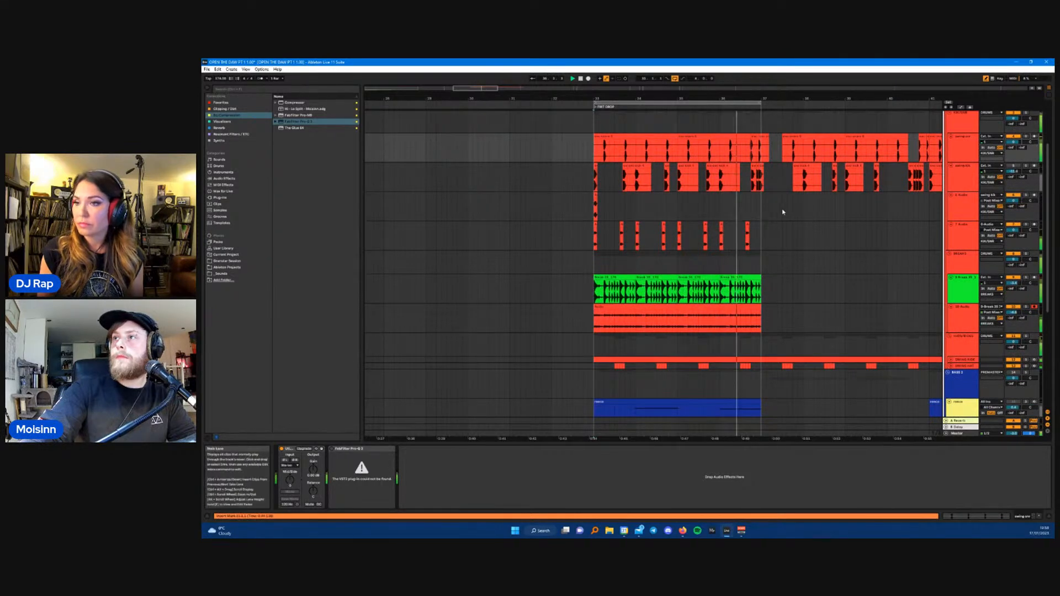
scroll(795, 254, "down", 1)
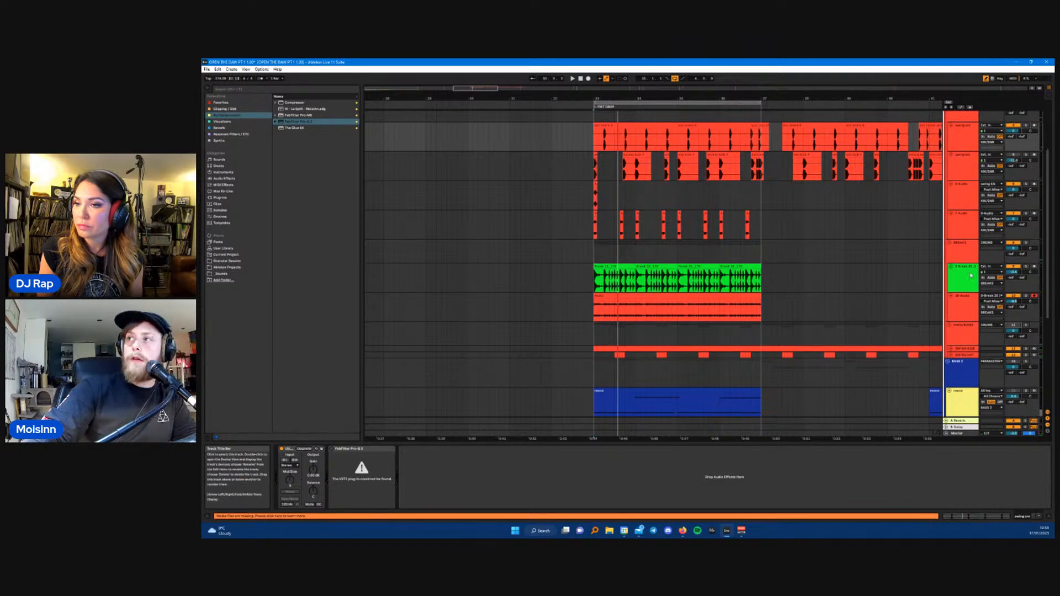
key("space")
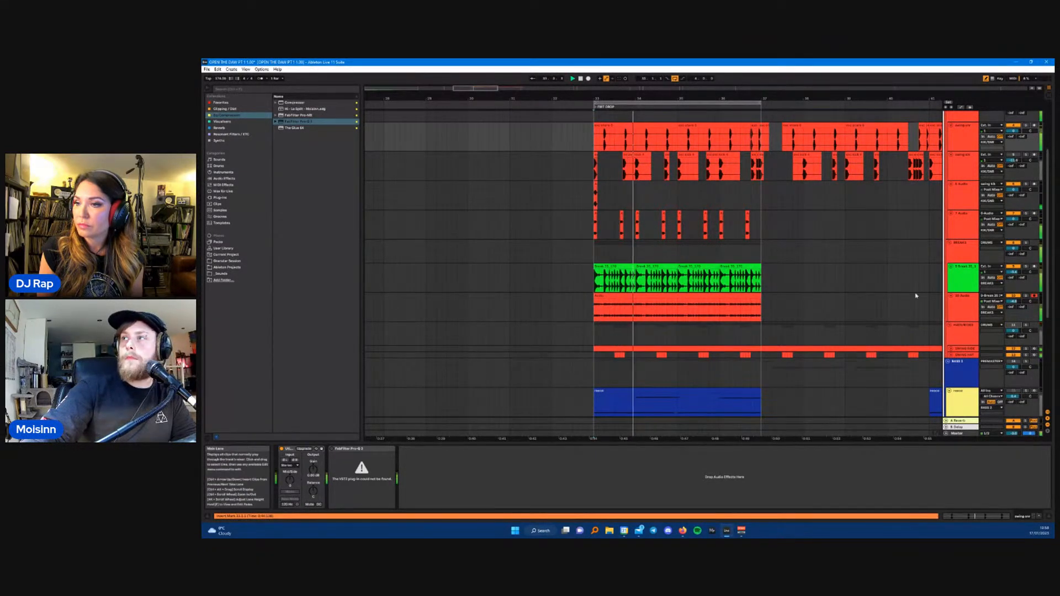
left_click(958, 313)
mouse_move(1014, 301)
left_mouse_down()
mouse_move(1013, 293)
mouse_move(1015, 303)
left_mouse_up()
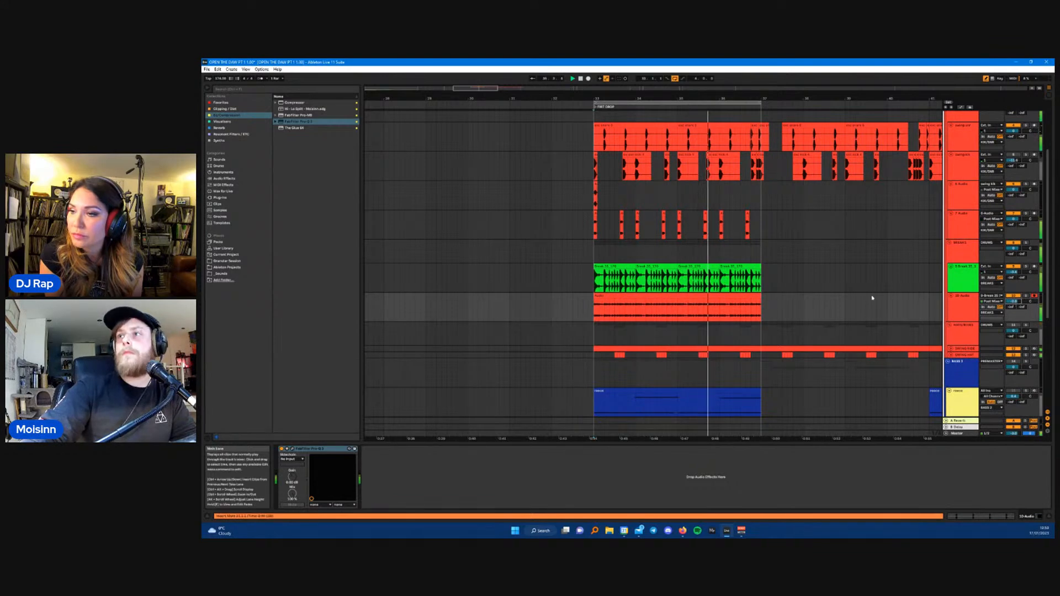
- Insert another audio track directly below the green break track, above the resampled break track
left_click(965, 280)
right_click(965, 280)
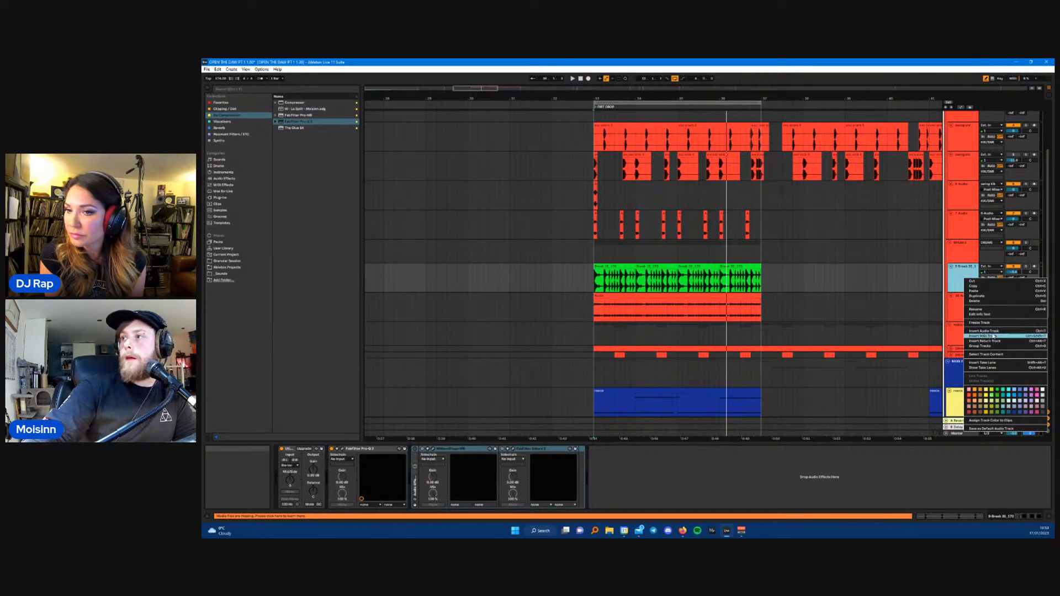
left_click(984, 331)
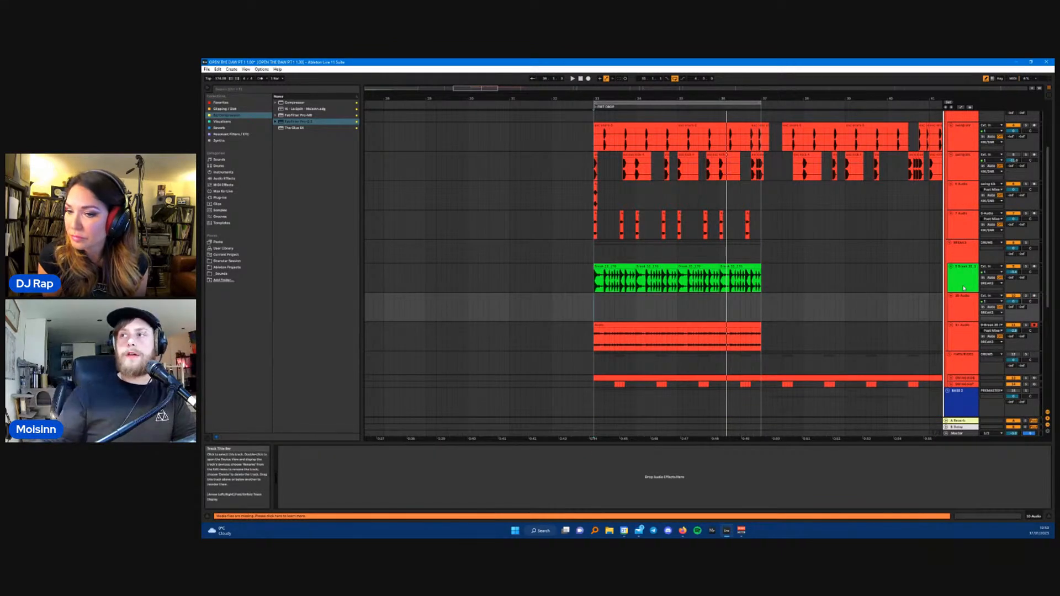
left_click(961, 310)
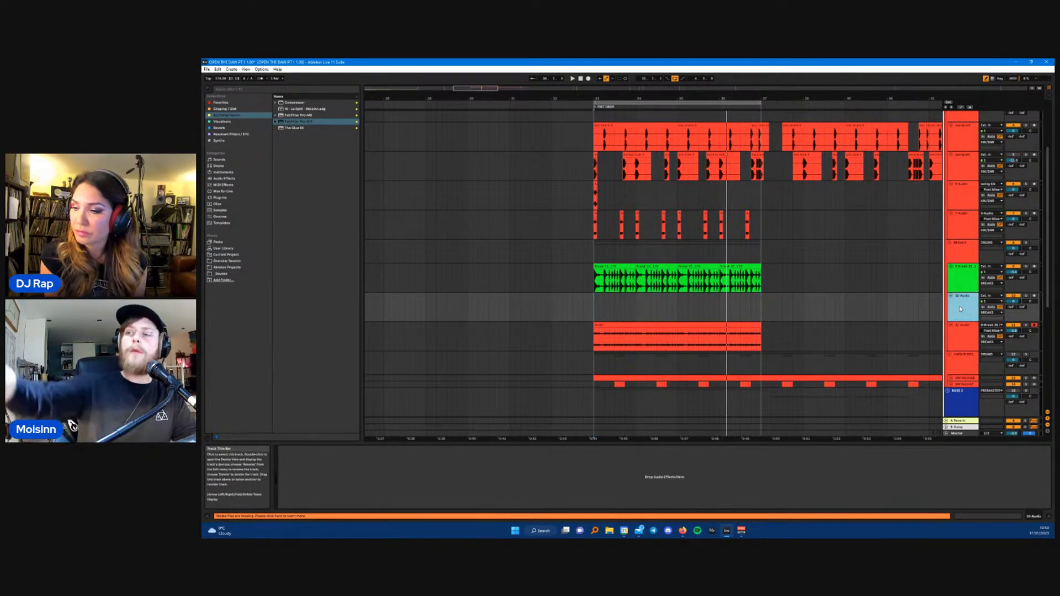
left_click(735, 337)
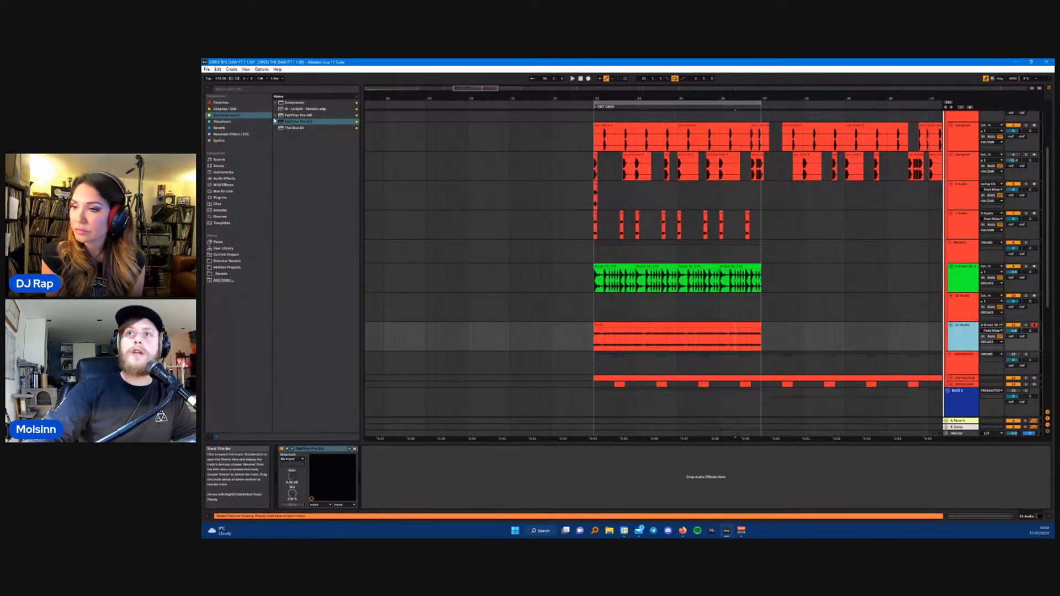
- Find the MSED plug-in among the plug-ins and add it after the equaliser on the resampled break track
left_click(239, 90)
type("md")
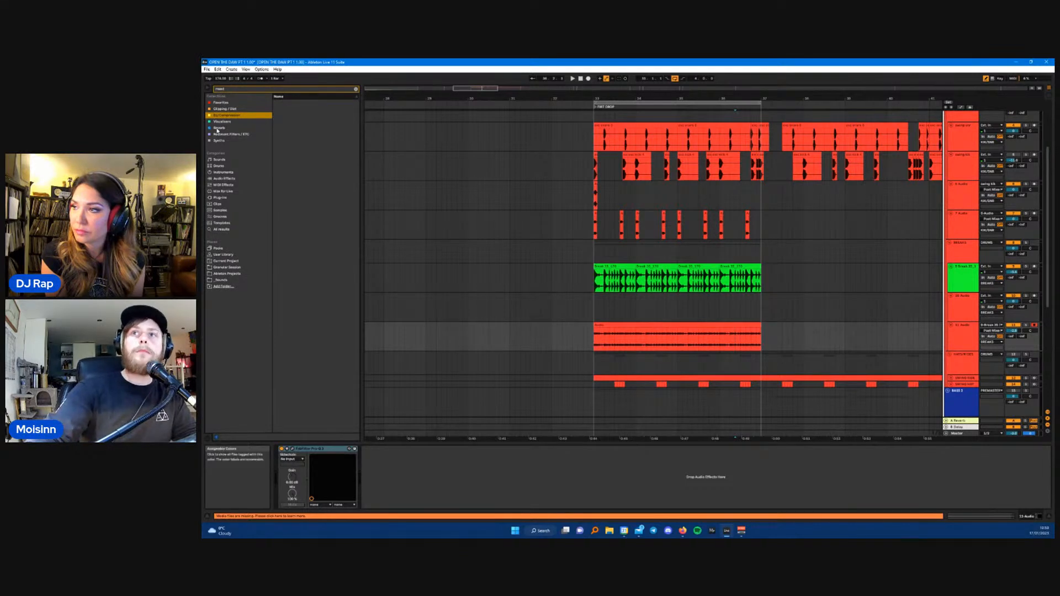
left_click(219, 197)
left_click(276, 103)
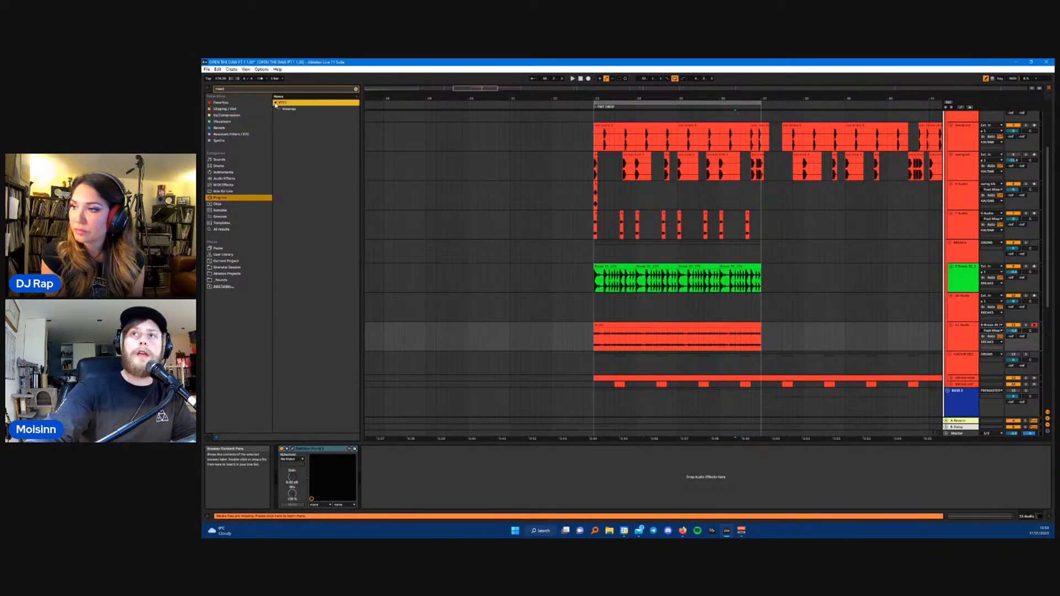
left_click(280, 110)
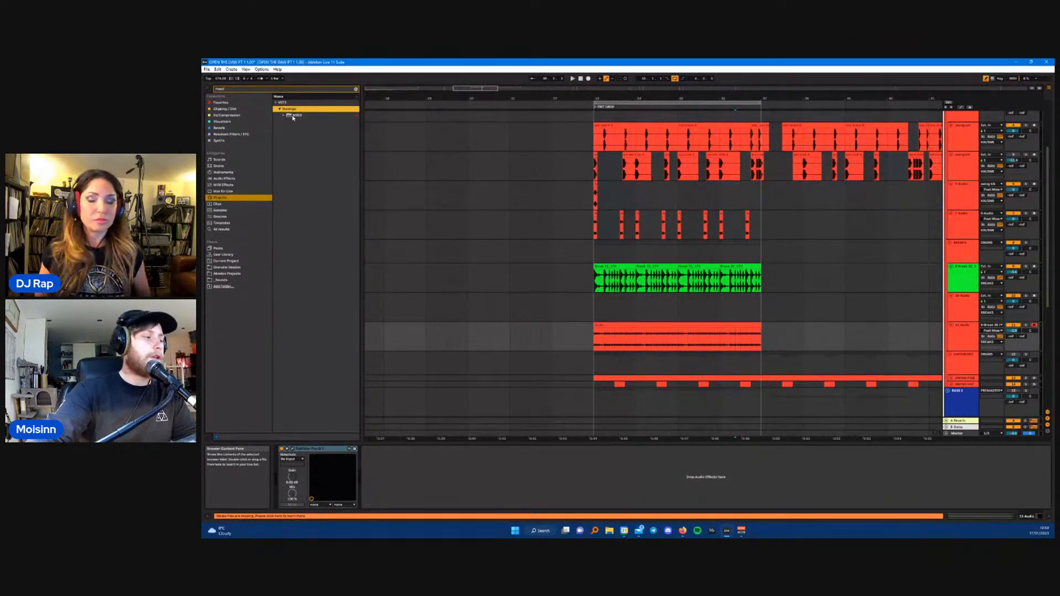
left_click(293, 116)
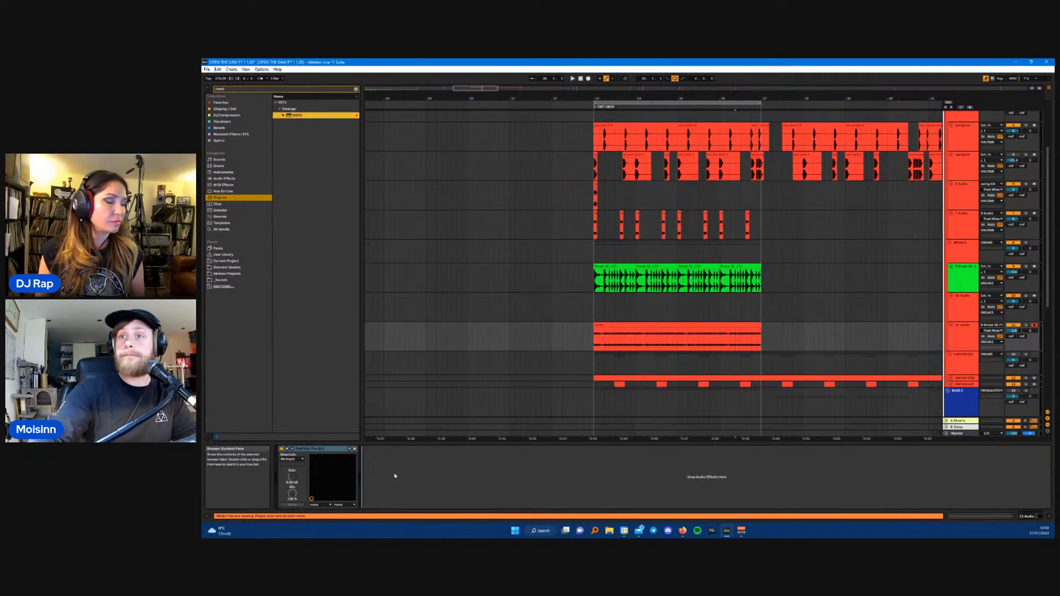
left_click_drag(877, 207, 747, 204)
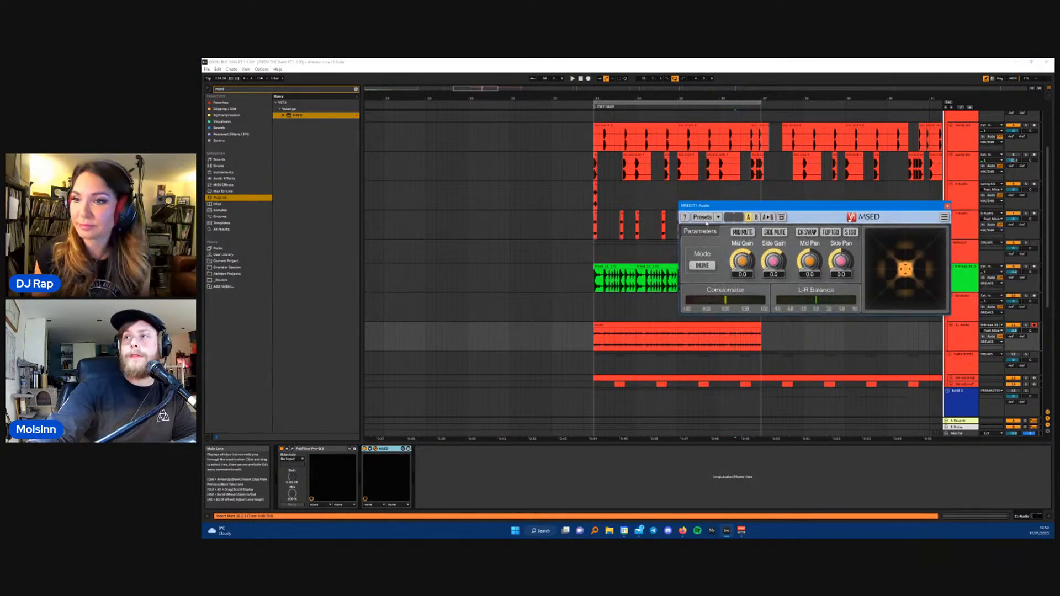
- Mute the mid channel in MSED and play the soloed resampled break to hear its side signal, trying a slight side gain boost
left_click(743, 233)
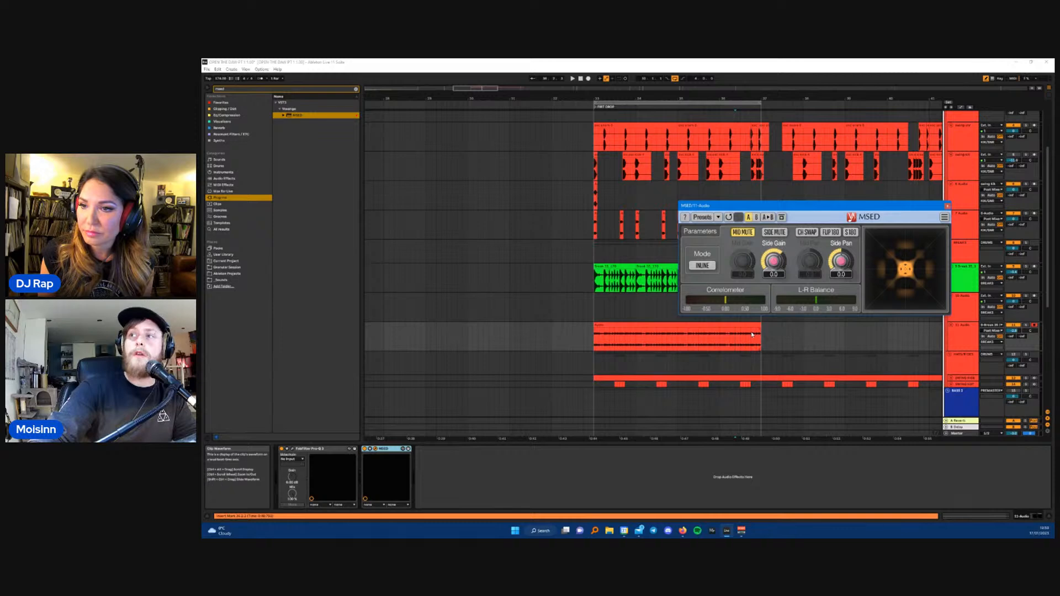
left_click_drag(773, 208, 657, 210)
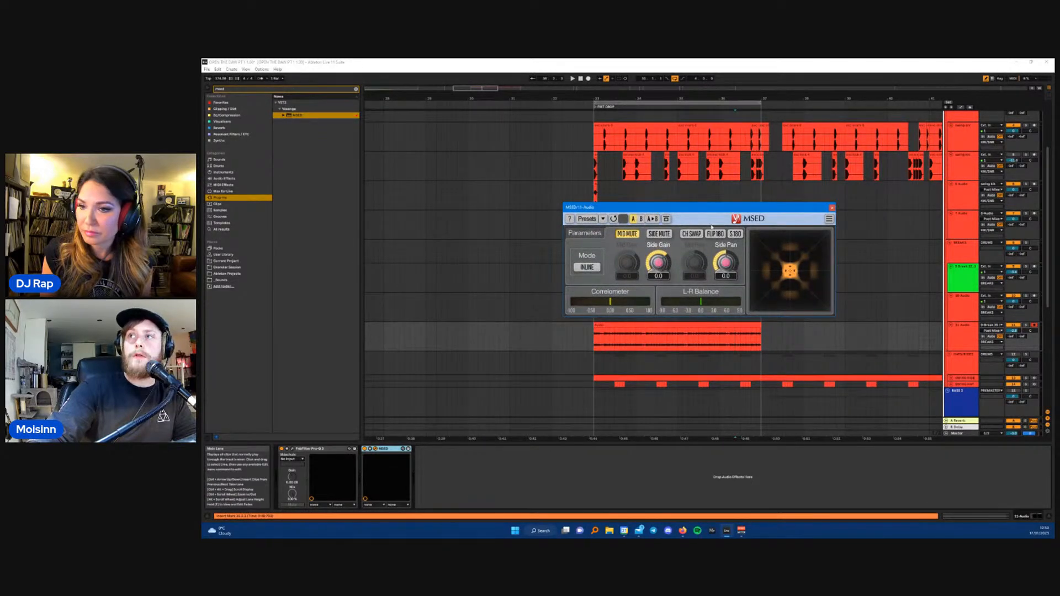
key("space")
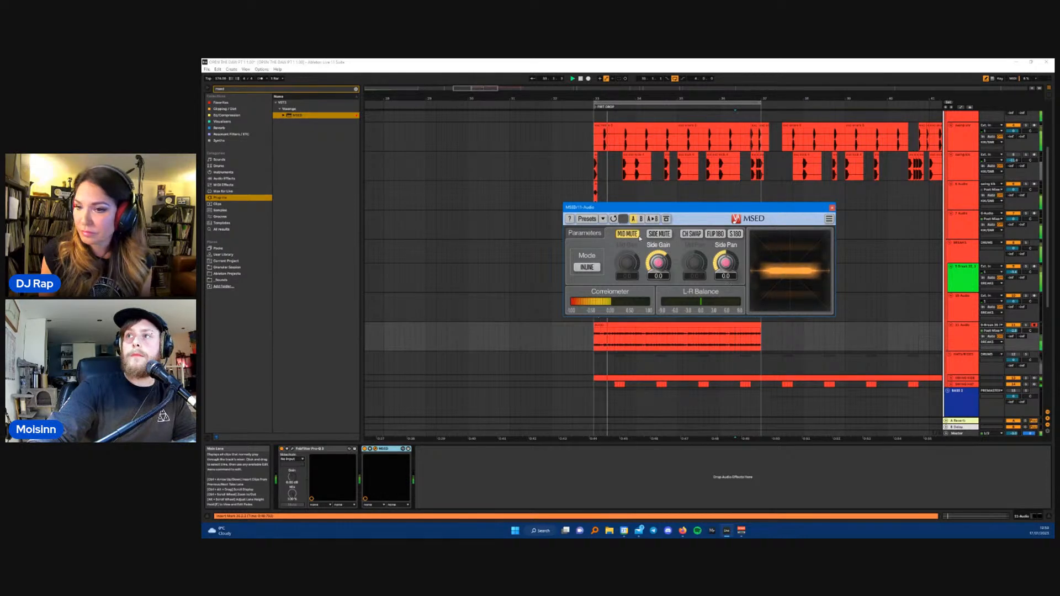
left_click(750, 328)
left_click_drag(658, 262, 658, 262)
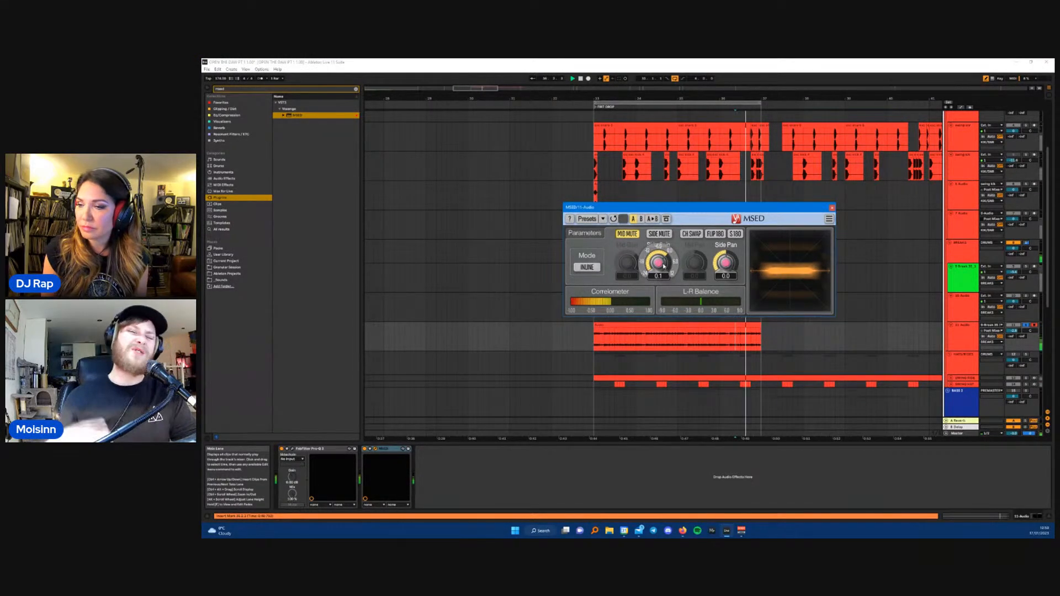
- Swap MSED from mid mute to side mute to hear the centre alone, then unmute the sides and close the plug-in
left_click(635, 235)
left_click(660, 234)
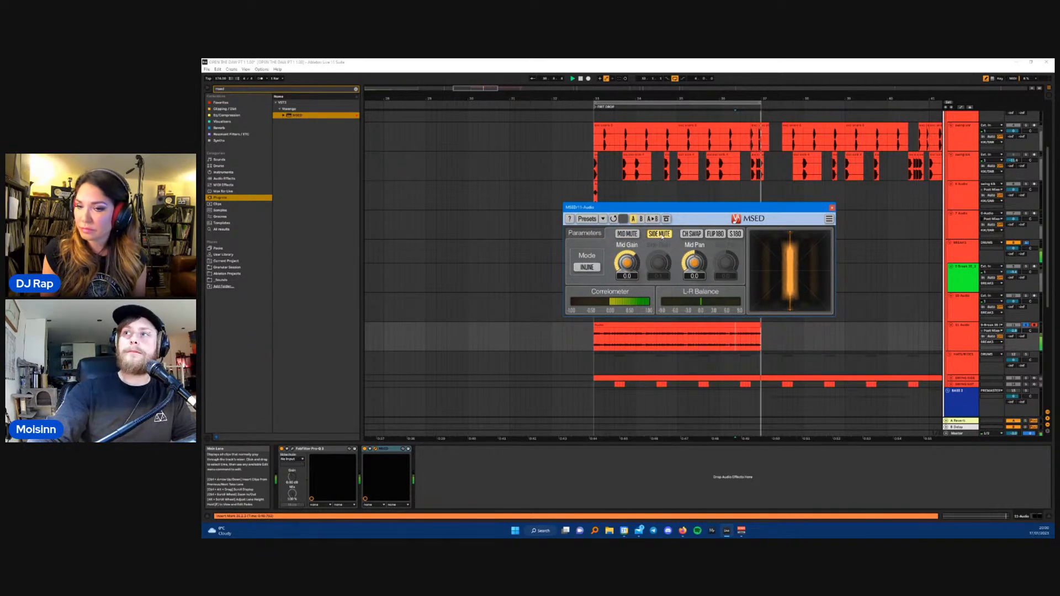
left_click(659, 234)
left_click(831, 207)
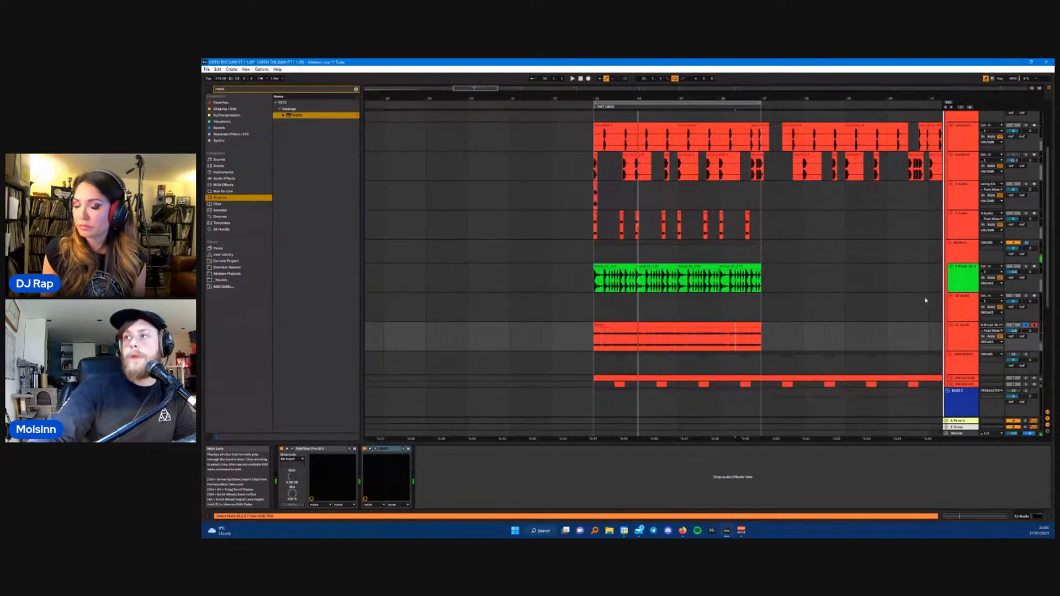
- Solo the green break track, lower its volume and turn on its audio effect rack
left_click(963, 285)
left_click(964, 308)
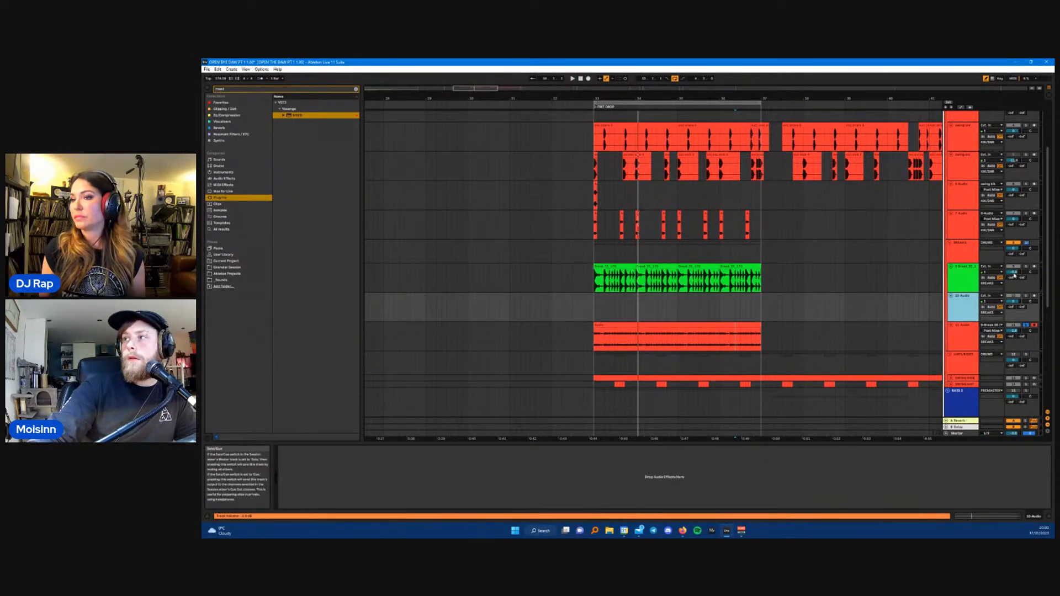
left_click(958, 283)
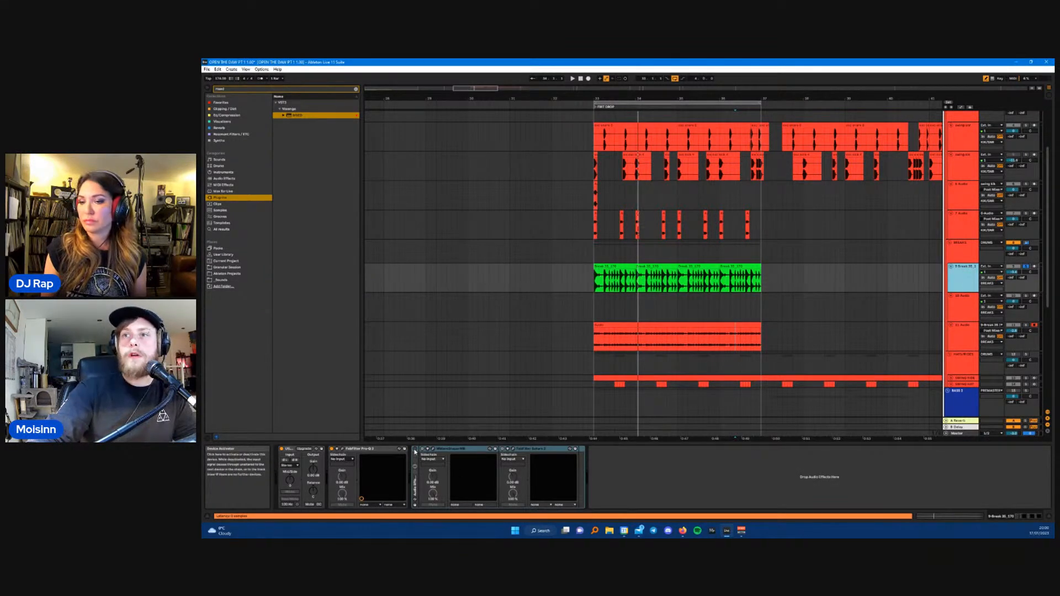
left_click(1015, 272)
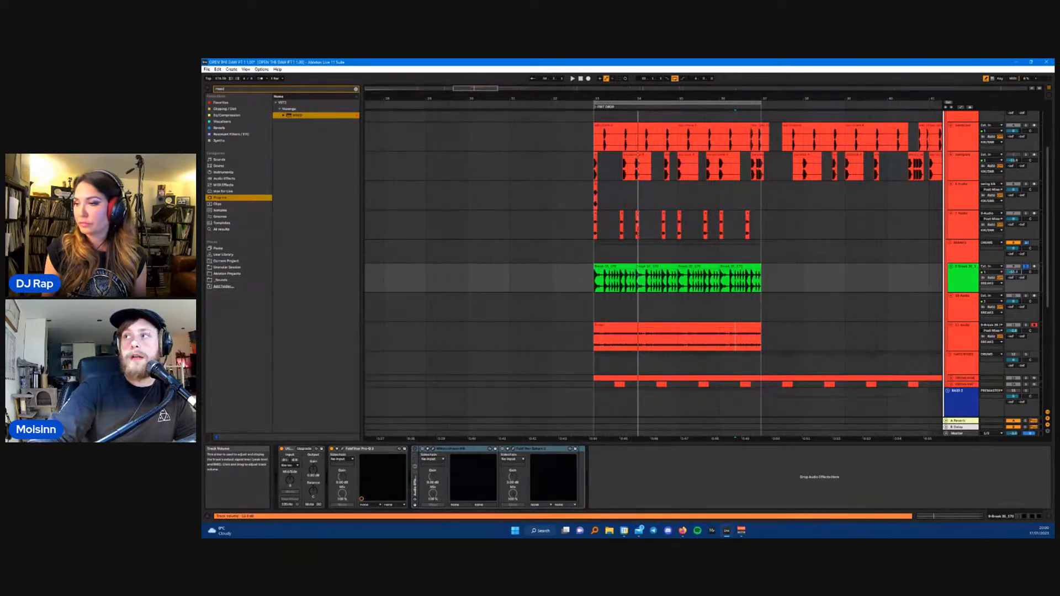
left_click(423, 456)
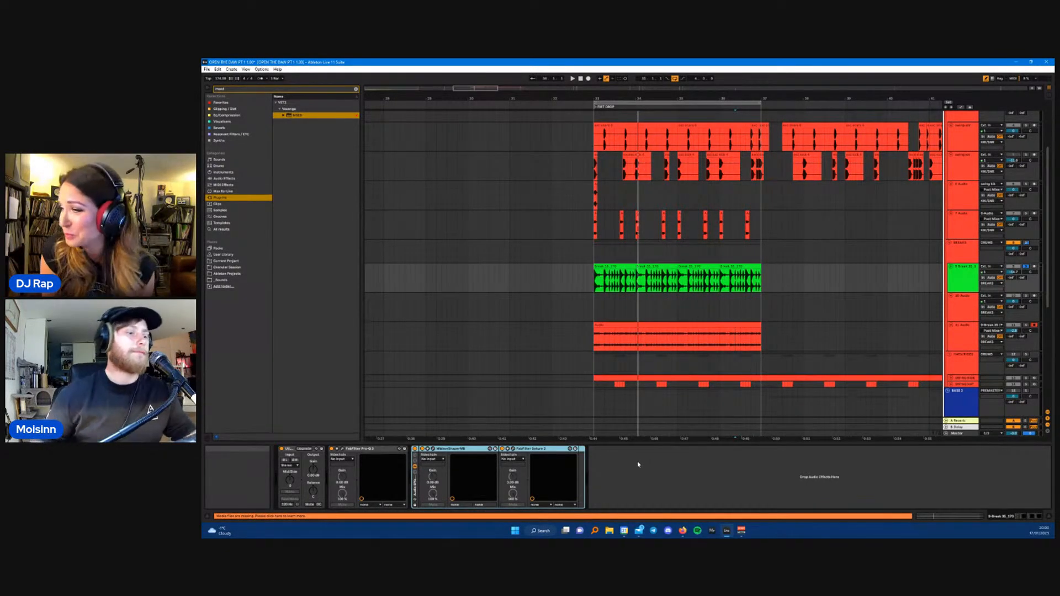
- Set playback to the drop's start, reopen MSED on the resampled break track and mute its side channel
scroll(595, 280, "up", 5, "ctrl")
left_click(596, 286)
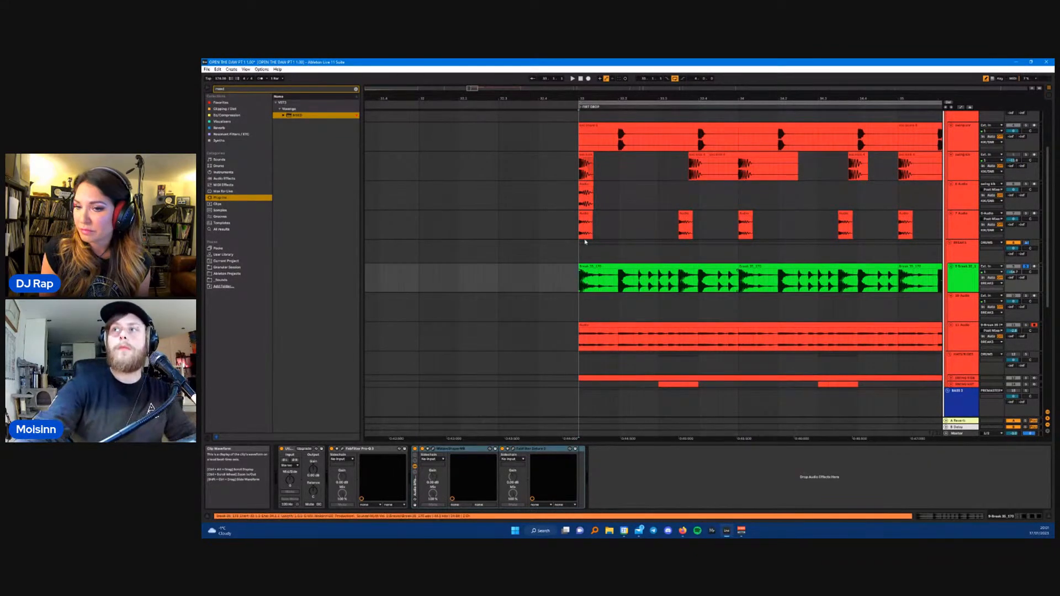
left_click(961, 342)
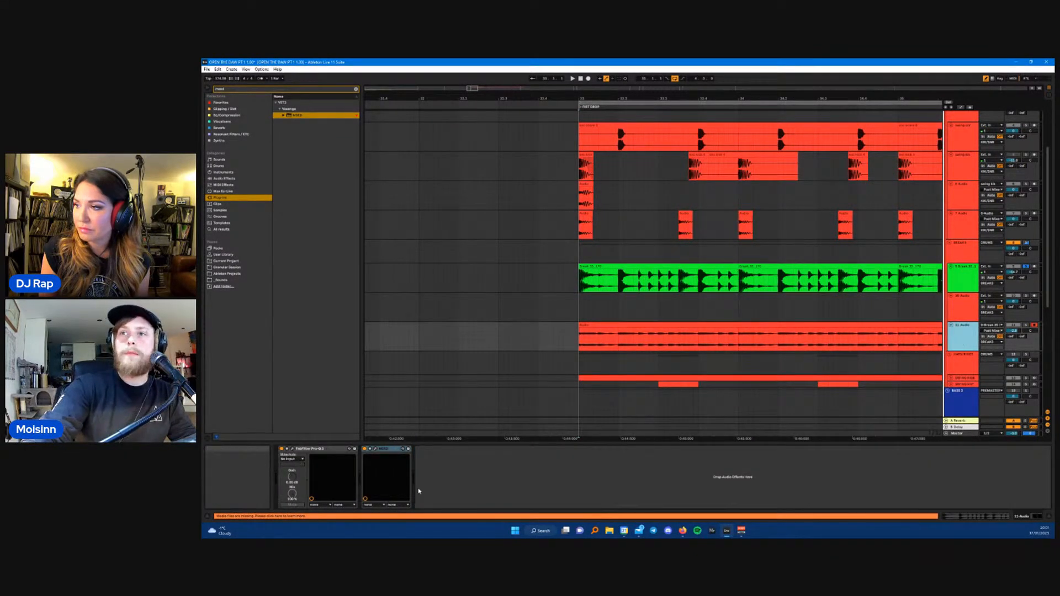
left_click(376, 449)
left_click(660, 233)
left_click_drag(657, 207, 549, 173)
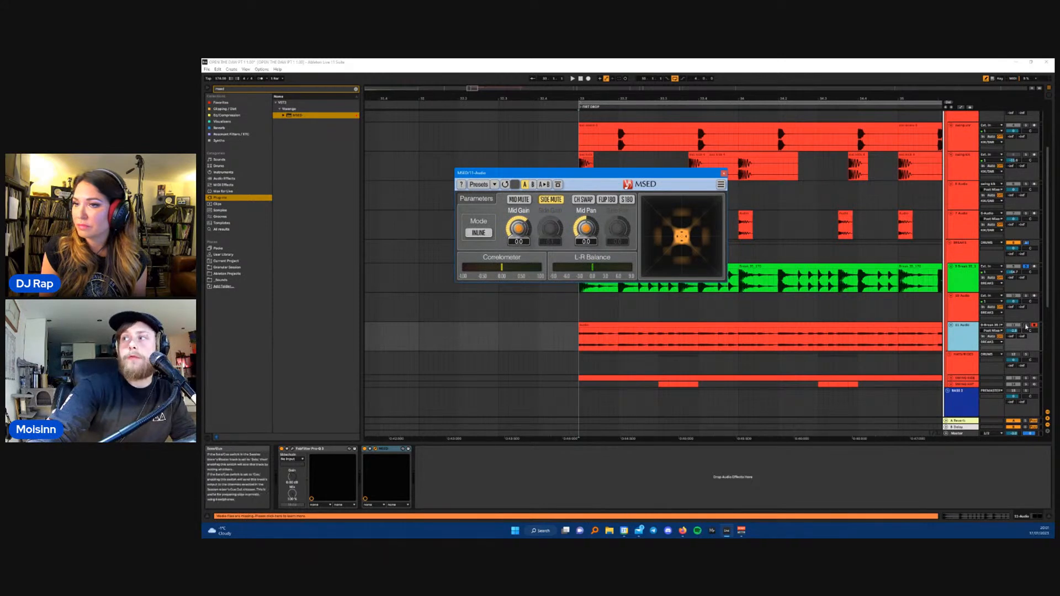
- Solo the 11-Audio track and play the drop to hear it with MSED's side signal muted
left_click(1026, 326)
left_click_drag(550, 173, 538, 174)
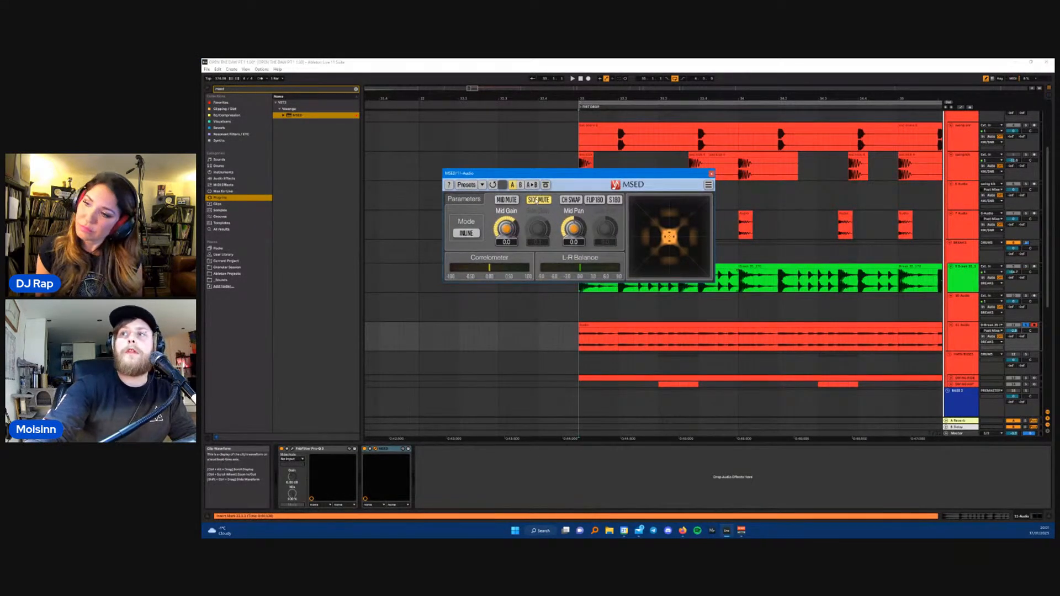
key("space")
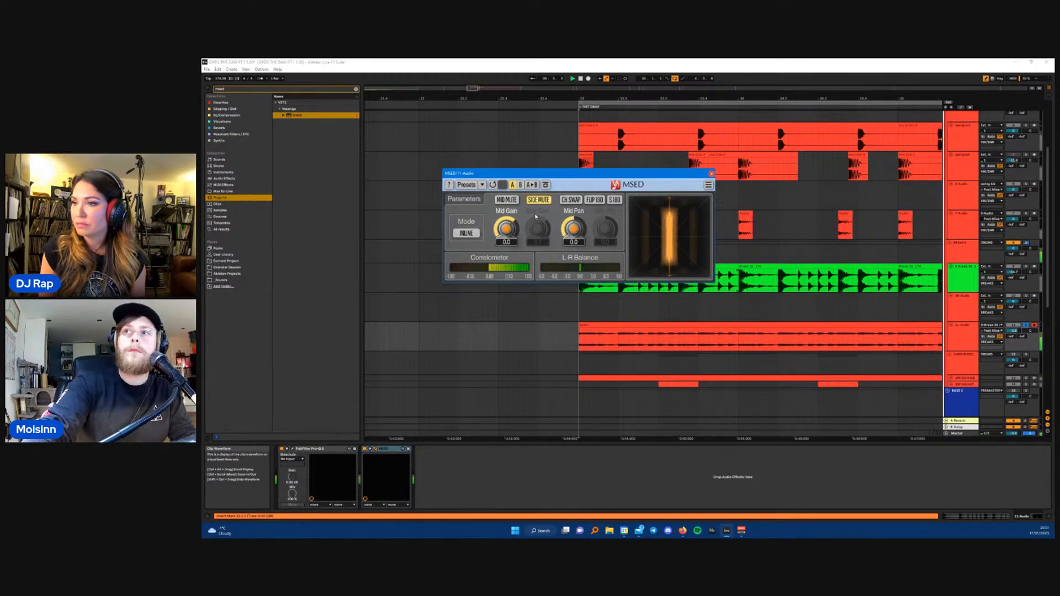
key("space")
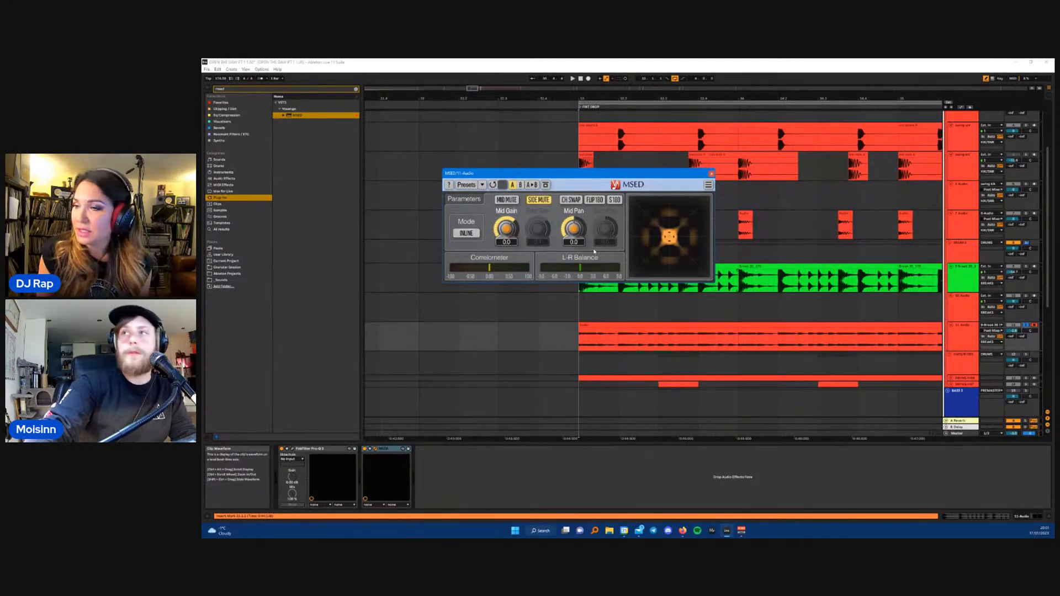
- Switch MSED on the 11-Audio track to mute the mid signal and unmute the side signal
left_click_drag(517, 173, 505, 168)
left_click(495, 195)
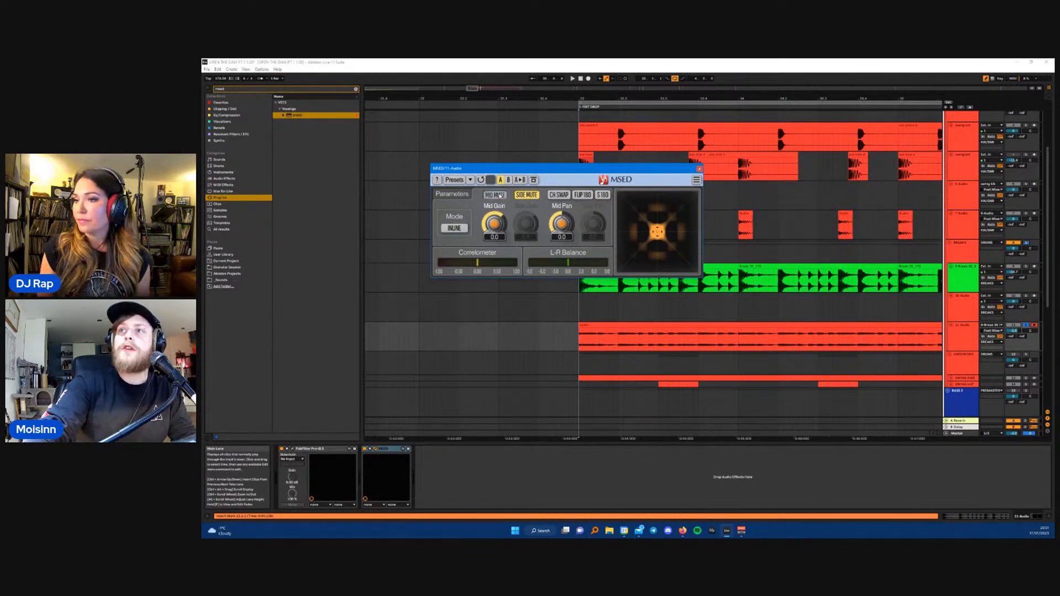
left_click(528, 197)
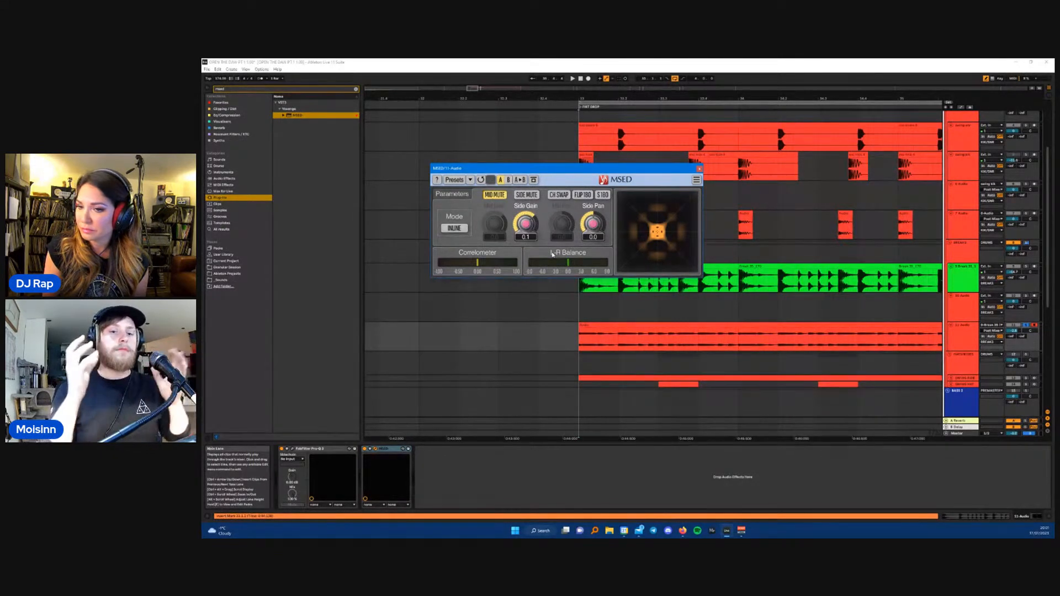
left_click(529, 195)
left_click(529, 196)
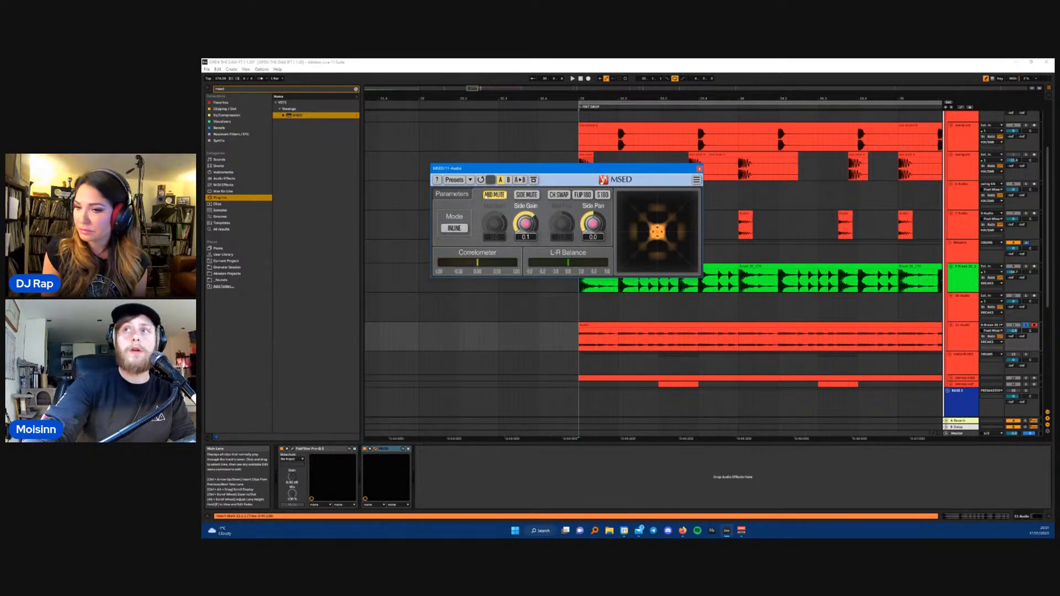
- Raise MSED's side gain to 4.0 during playback, then unmute the mid signal and close the plug-in
left_click_drag(524, 225, 524, 228)
key("space")
scroll(523, 228, "up", 3)
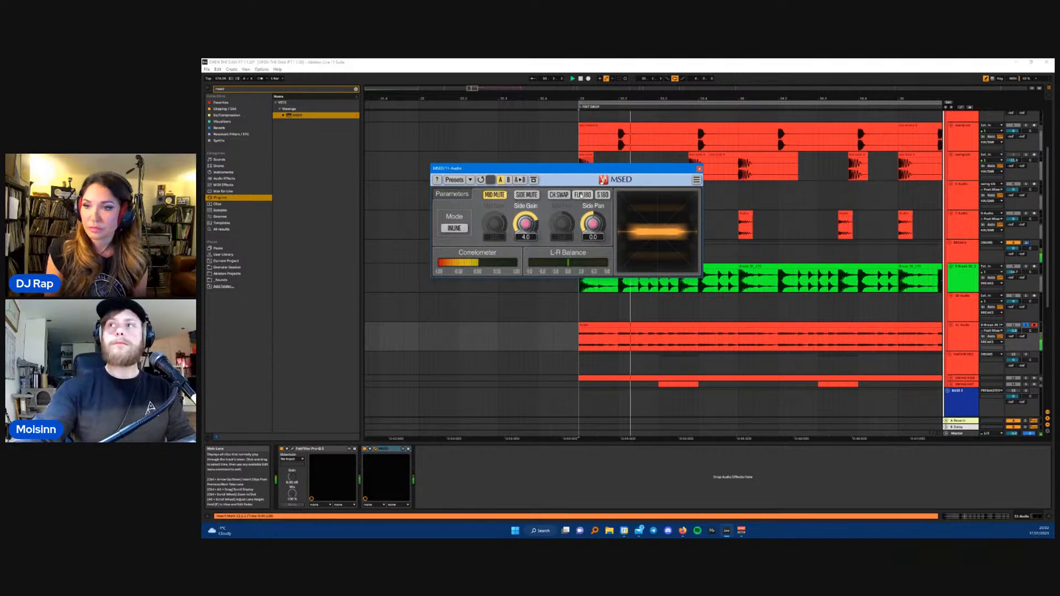
left_click(495, 195)
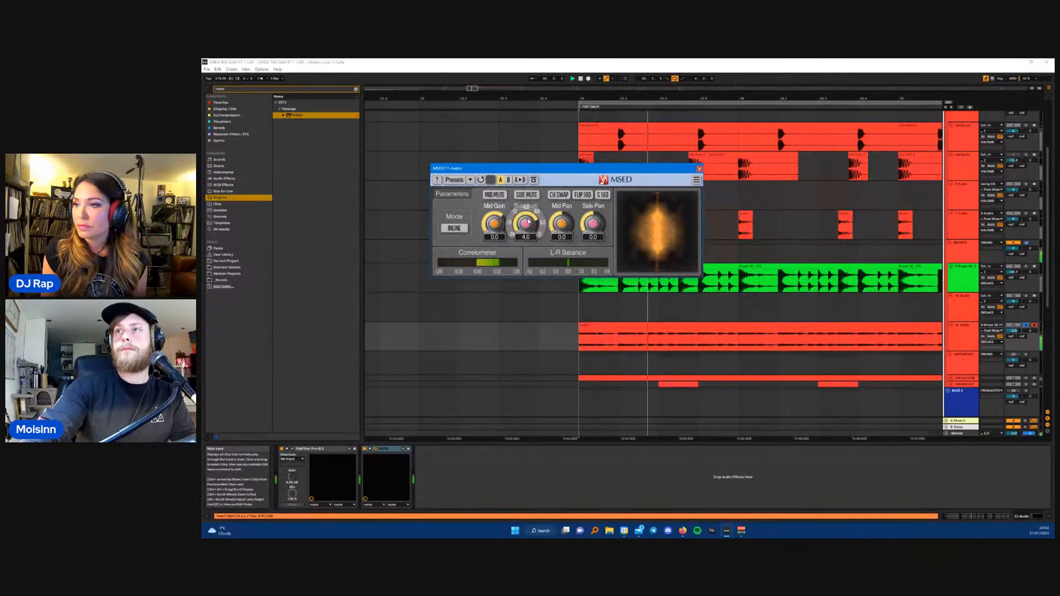
left_click(699, 169)
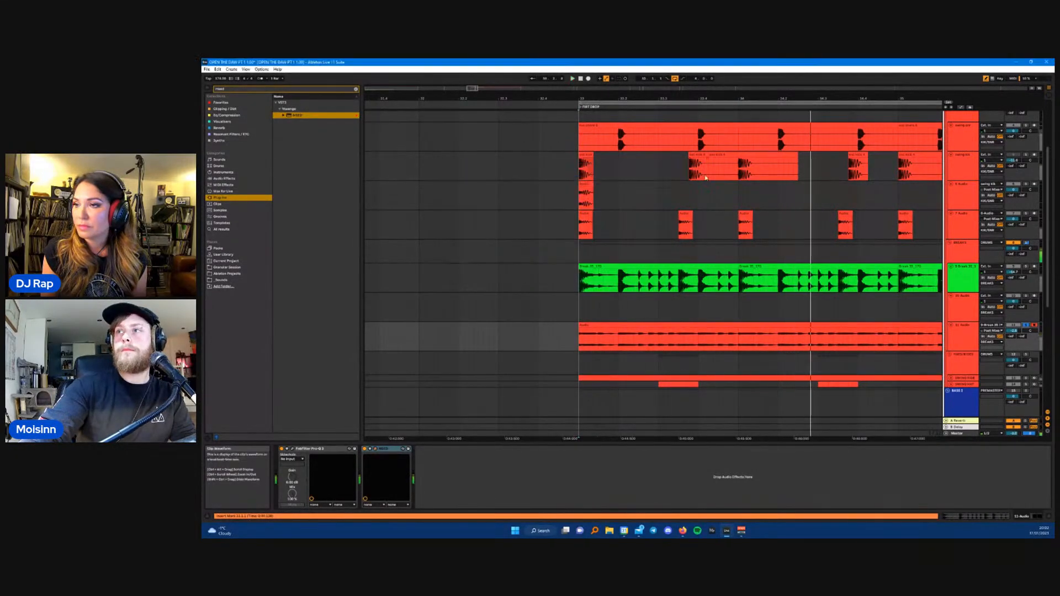
- Solo the green Break 35_170 track and play it from the start of the first drop
left_click(963, 279)
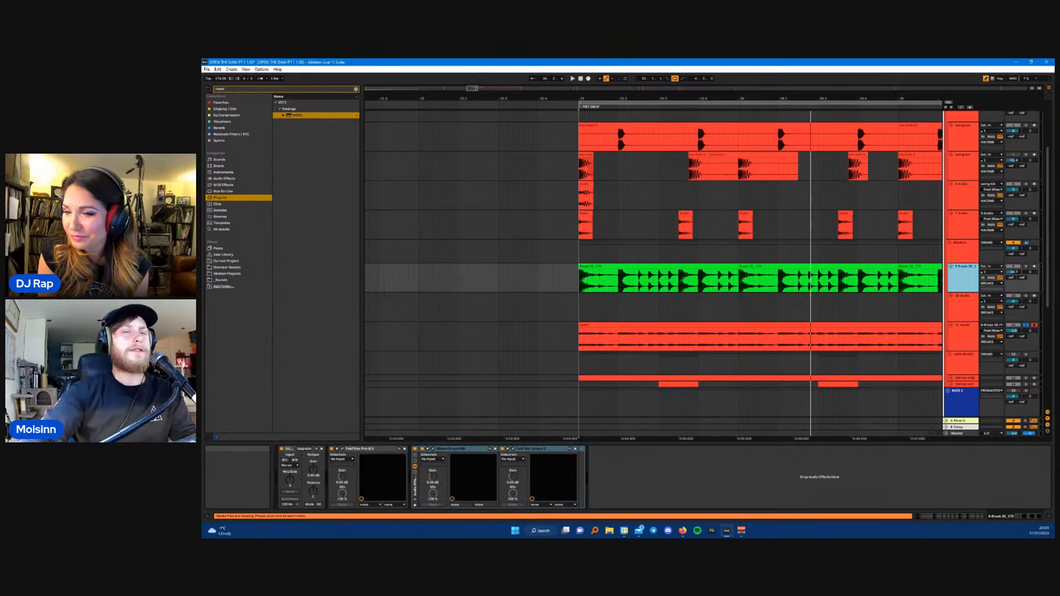
scroll(770, 349, "down", 1)
scroll(770, 349, "up", 1)
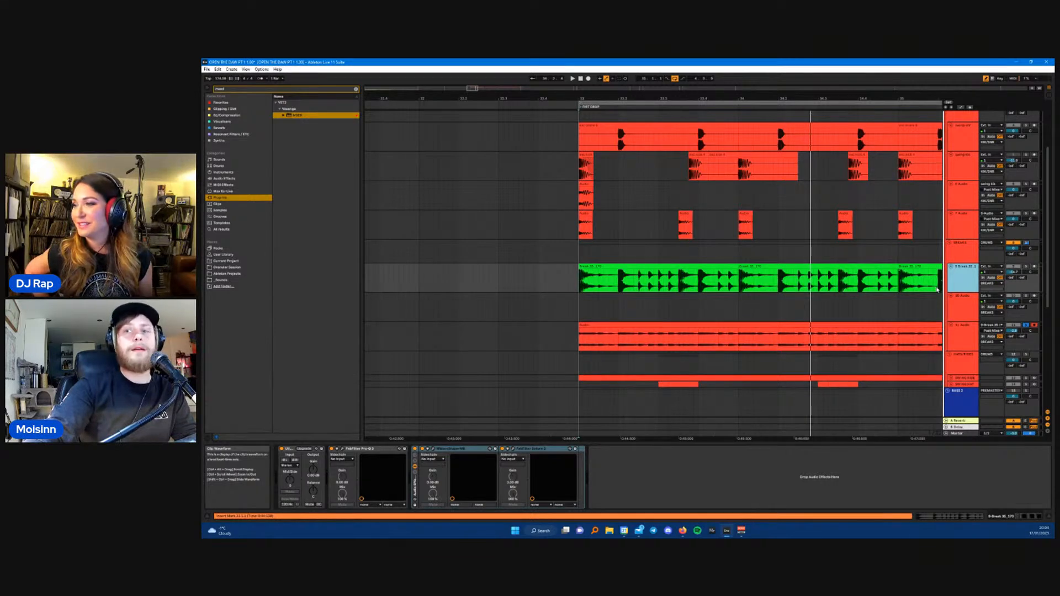
left_click(962, 254)
left_click(962, 277)
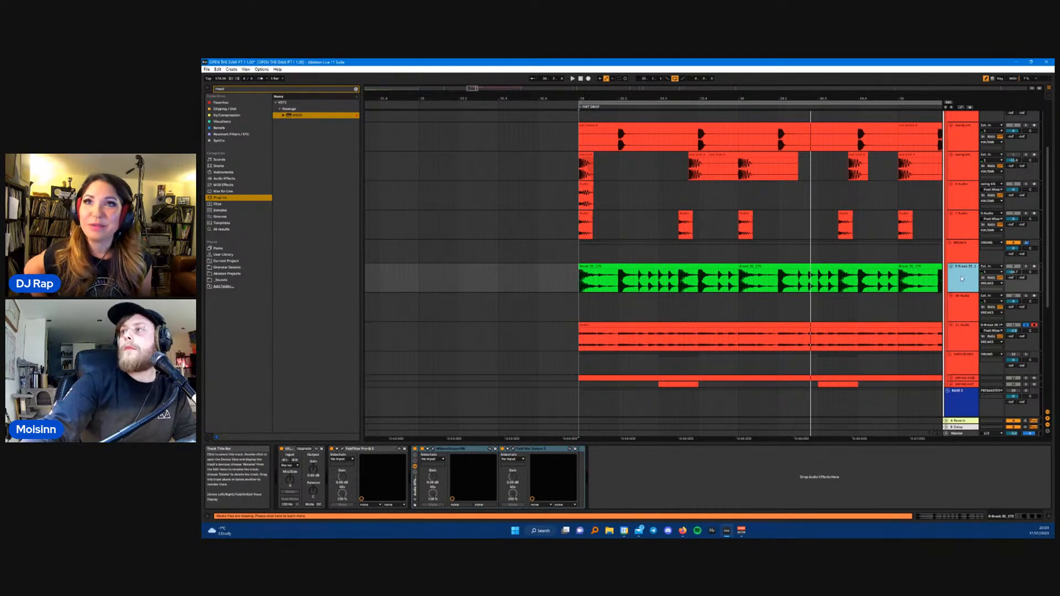
left_click(581, 282)
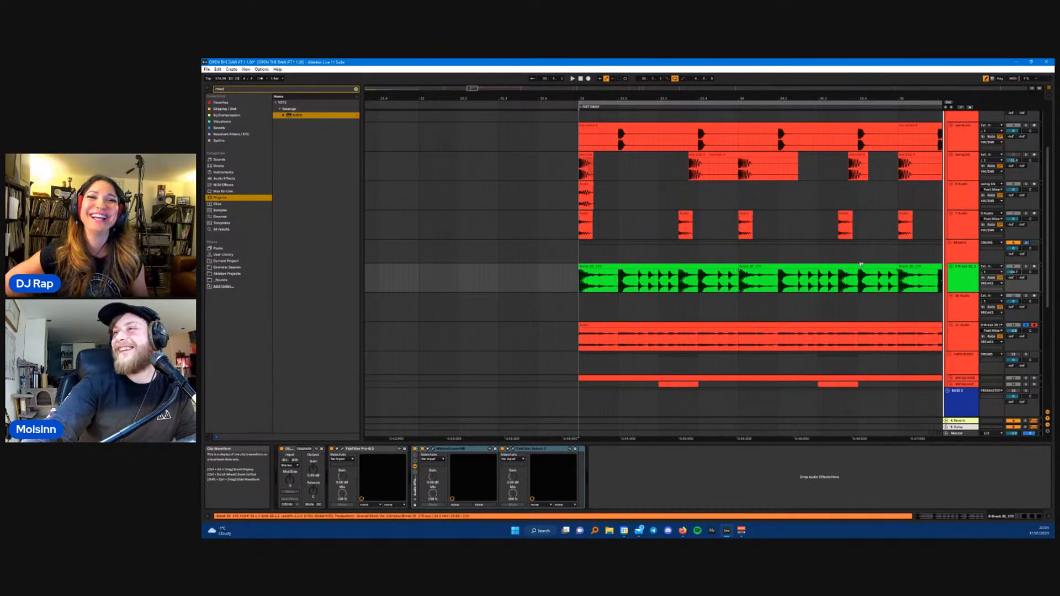
left_click(965, 280)
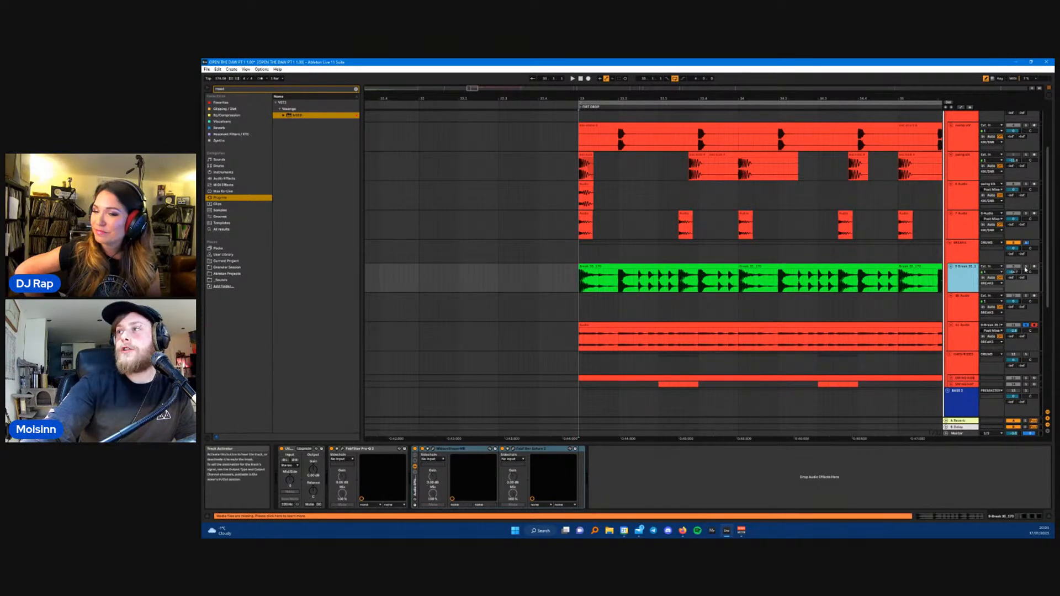
left_click(1026, 267)
key("space")
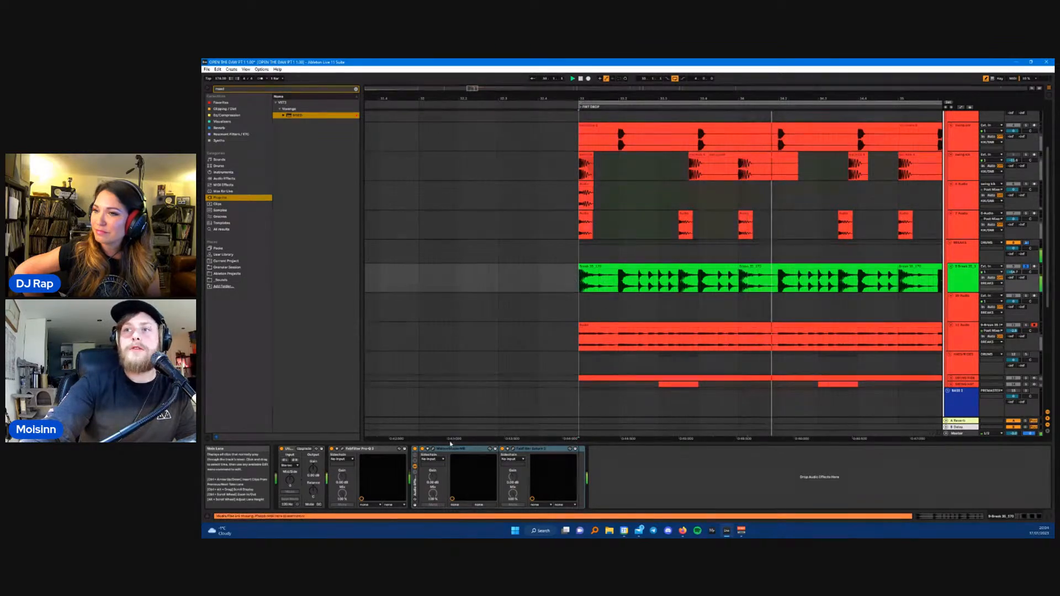
- Reshape MWaveShaperMB's Band 1 curve to a gentler knee during playback and raise the break track's volume
left_click(433, 448)
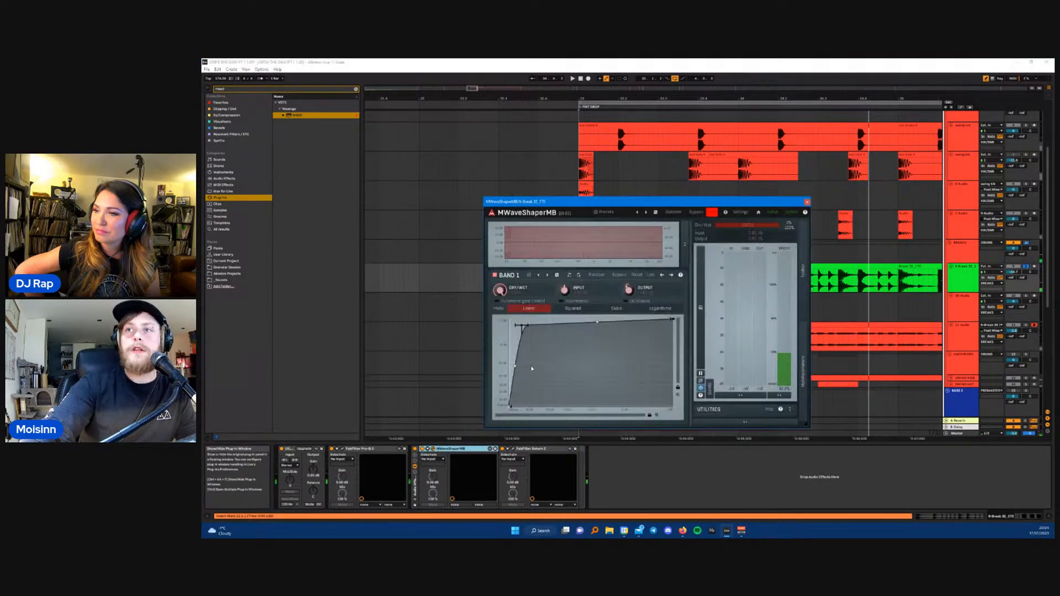
left_click_drag(522, 326, 546, 335)
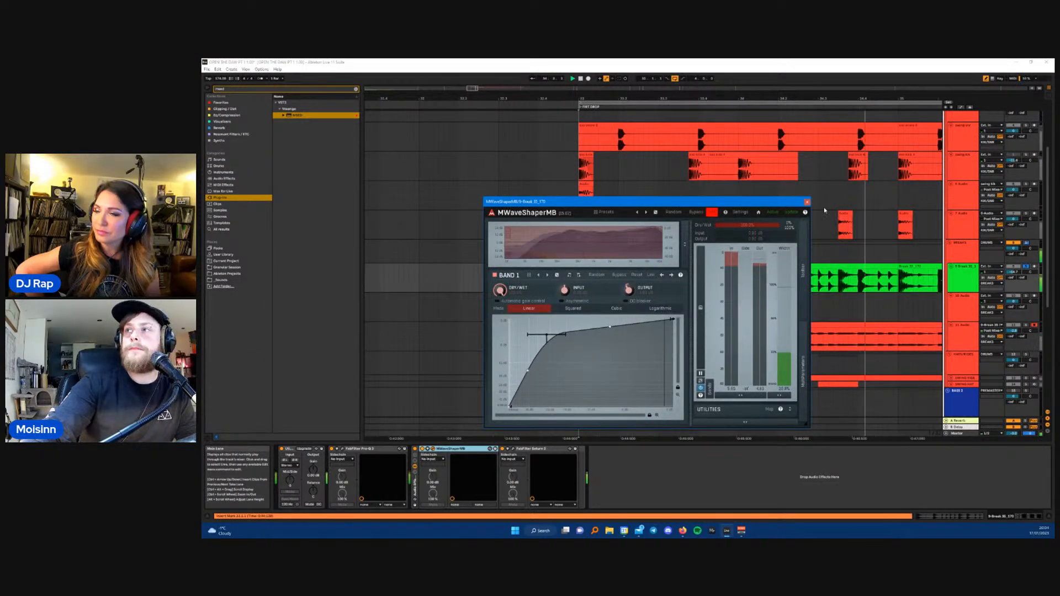
left_click(807, 202)
left_click_drag(1015, 273, 1015, 262)
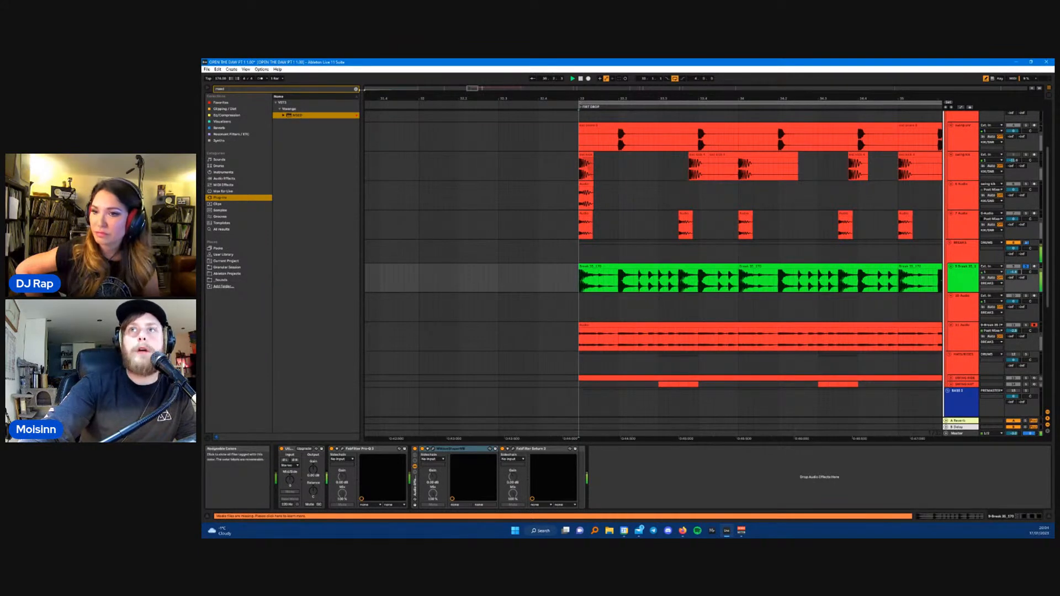
- Search the plug-ins for "guitar" and add Guitar Rig 5 to the end of the break track's device chain
left_click(356, 89)
left_click(241, 121)
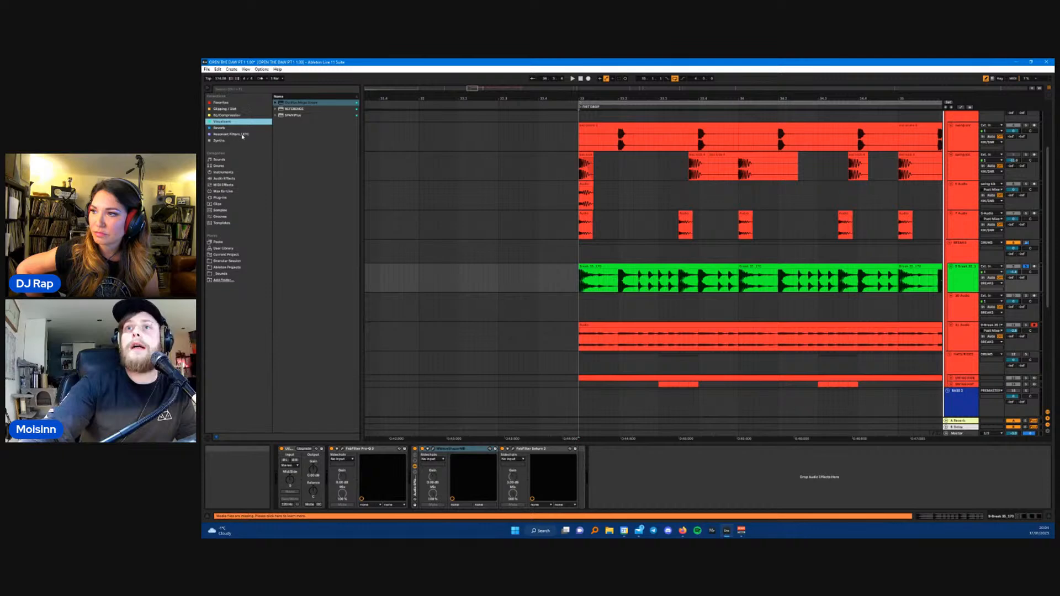
left_click(221, 128)
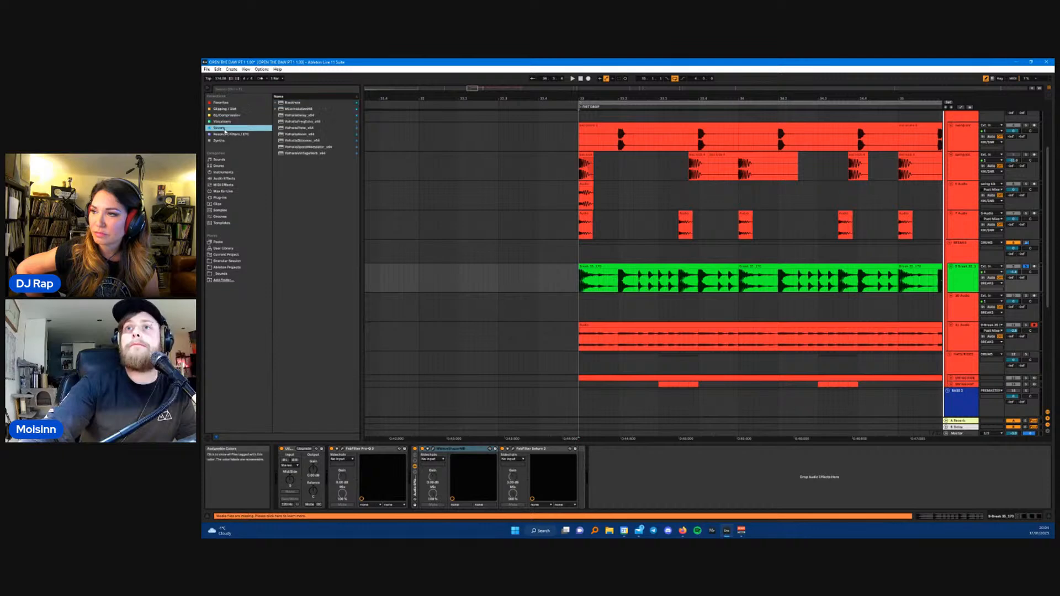
left_click(263, 90)
type("gater")
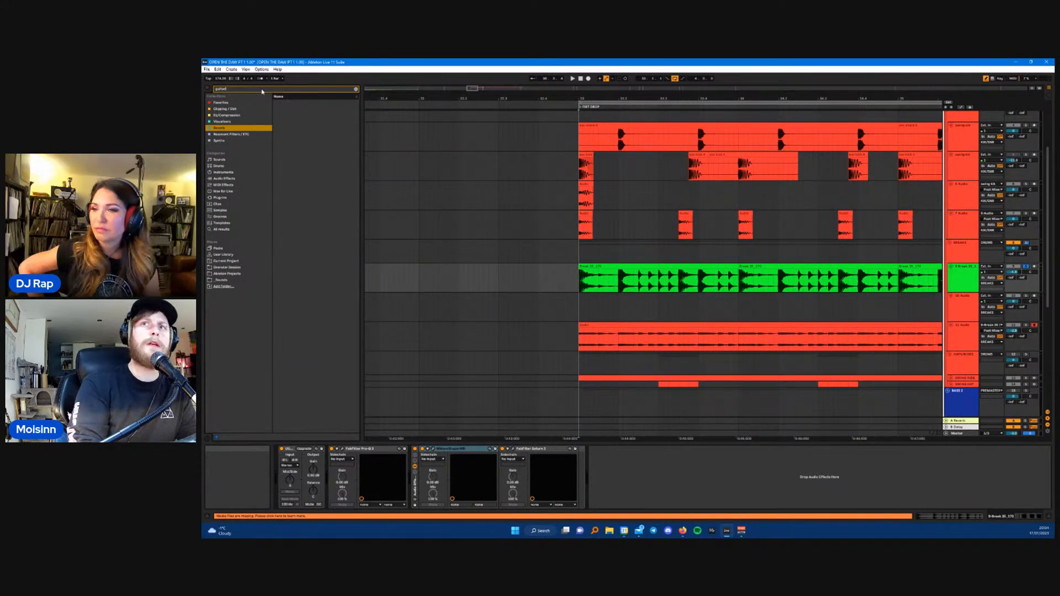
left_click(220, 198)
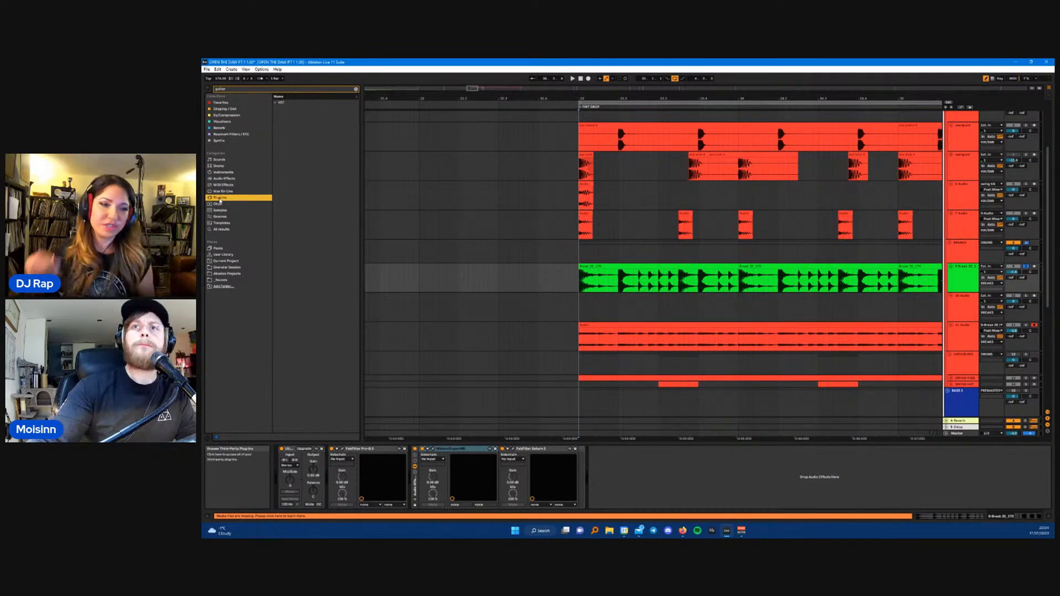
left_click(292, 108)
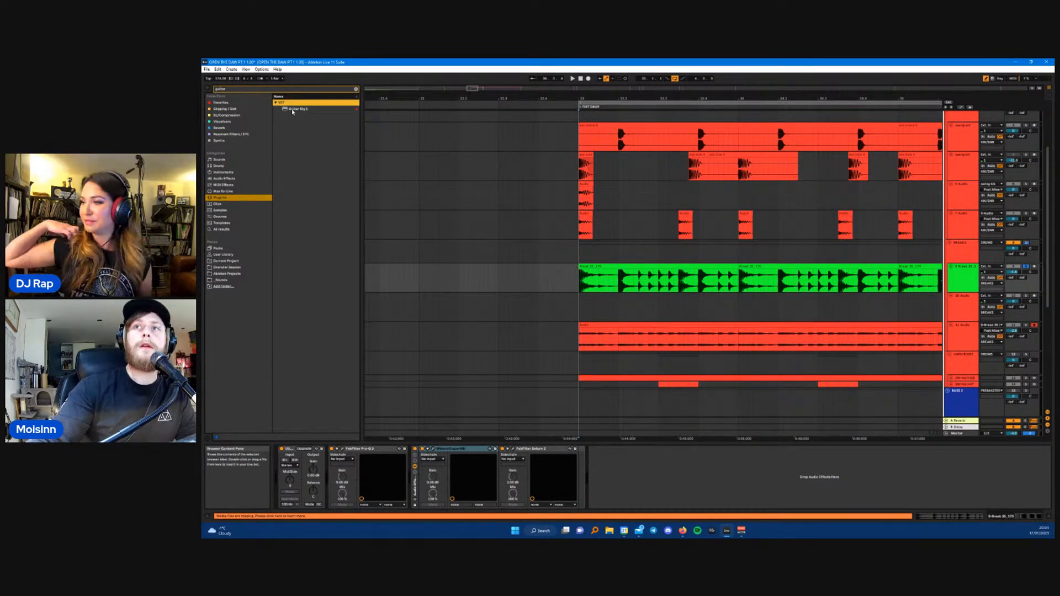
mouse_move(359, 253)
left_mouse_down()
mouse_move(583, 475)
mouse_move(608, 474)
mouse_move(601, 479)
left_mouse_up()
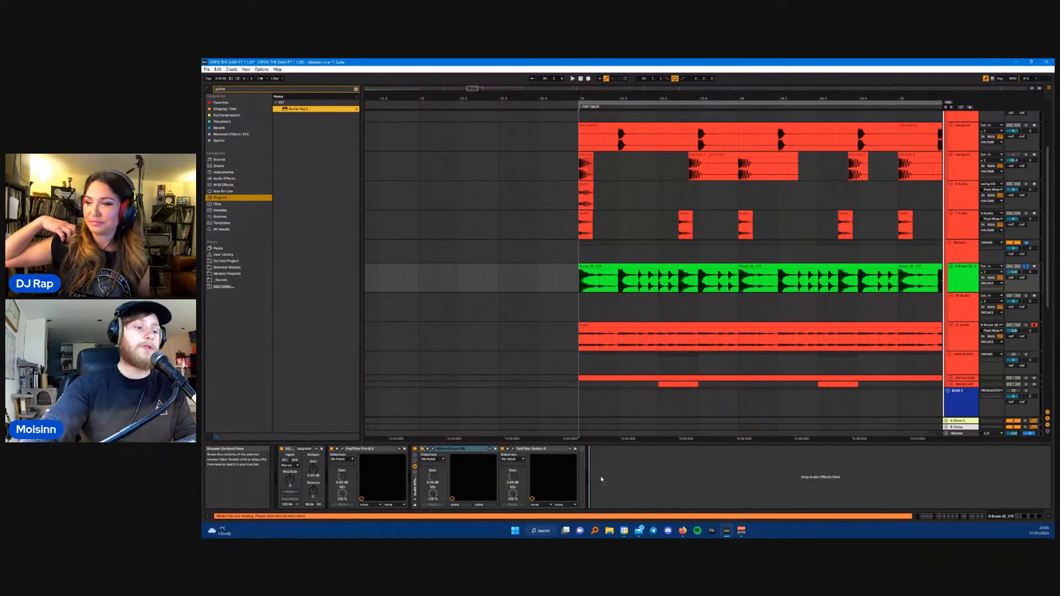
left_click_drag(602, 479, 601, 479)
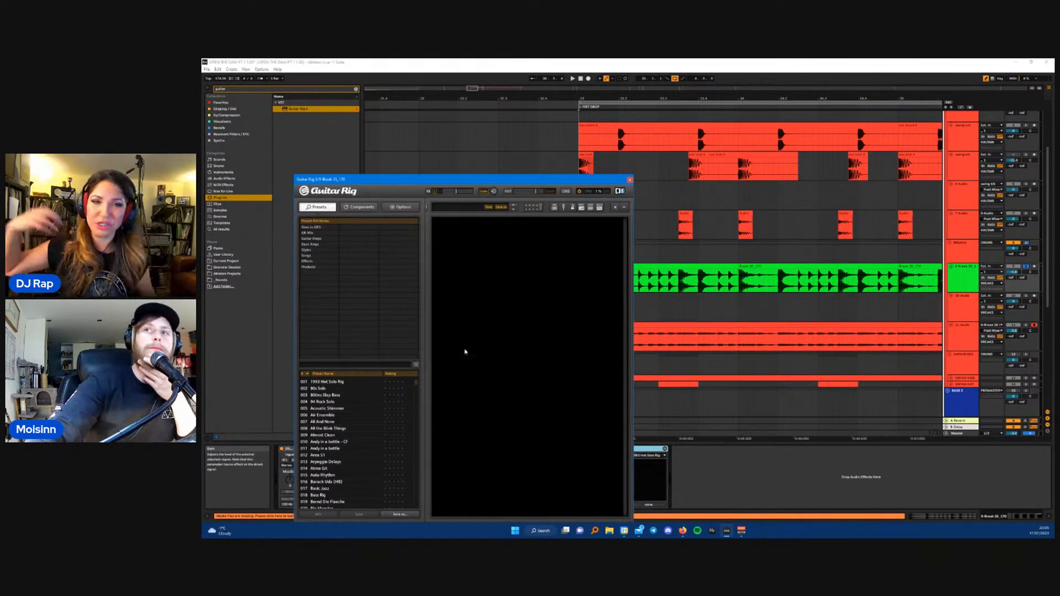
left_click_drag(420, 179, 413, 140)
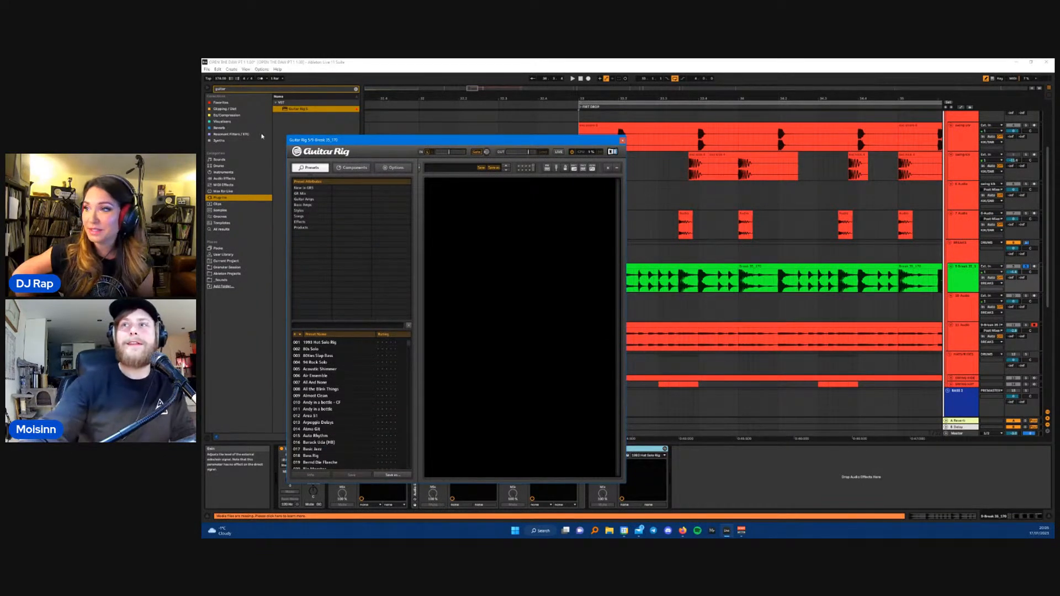
- Filter Guitar Rig's presets to Effects, Reverbs and Delays, and load the Submarine preset
left_click_drag(444, 140, 448, 140)
scroll(337, 401, "down", 4)
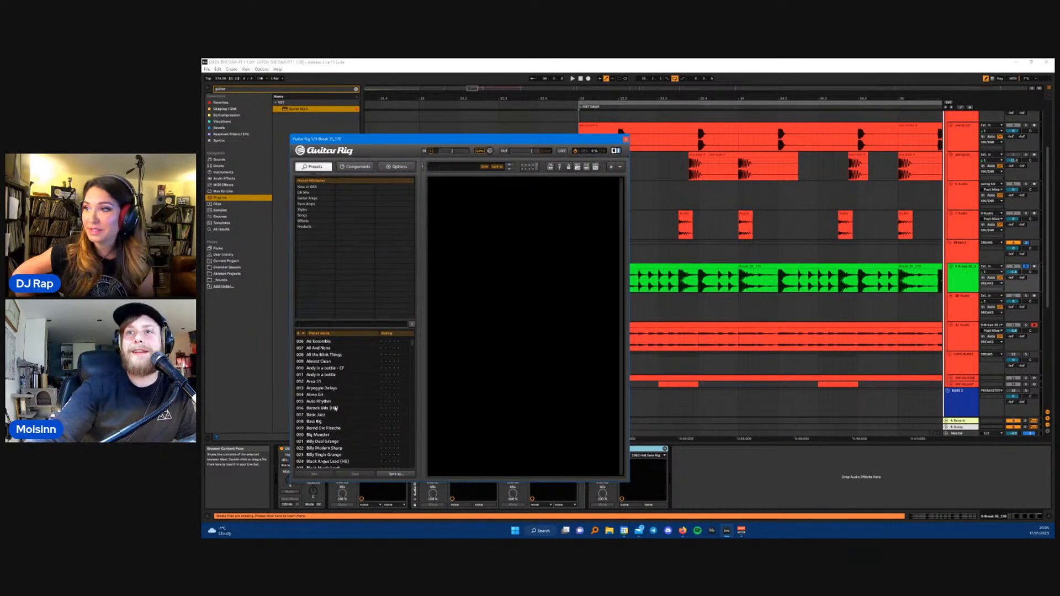
scroll(335, 408, "down", 2)
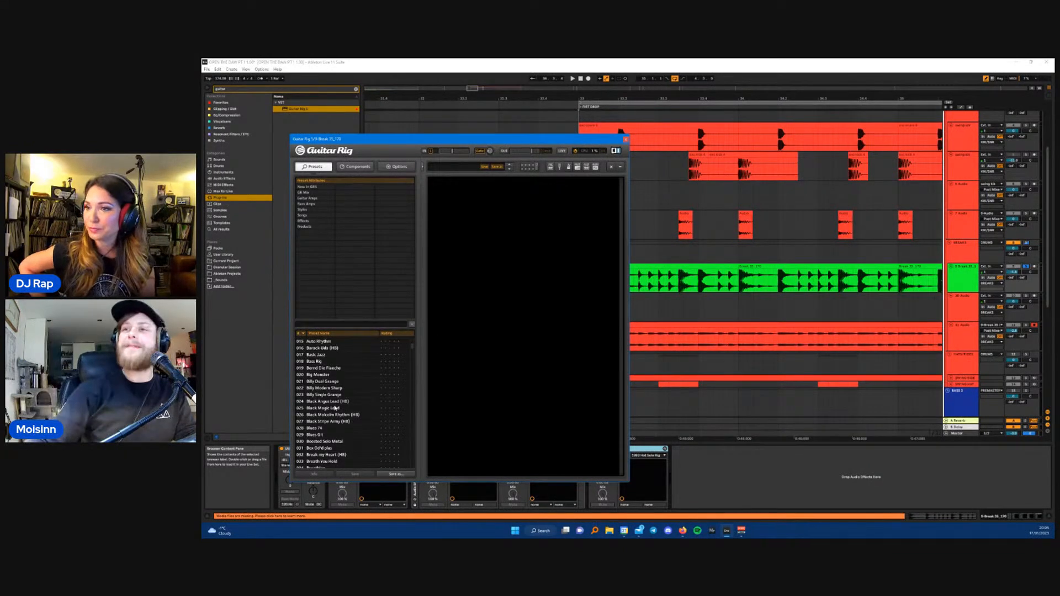
scroll(322, 413, "down", 5)
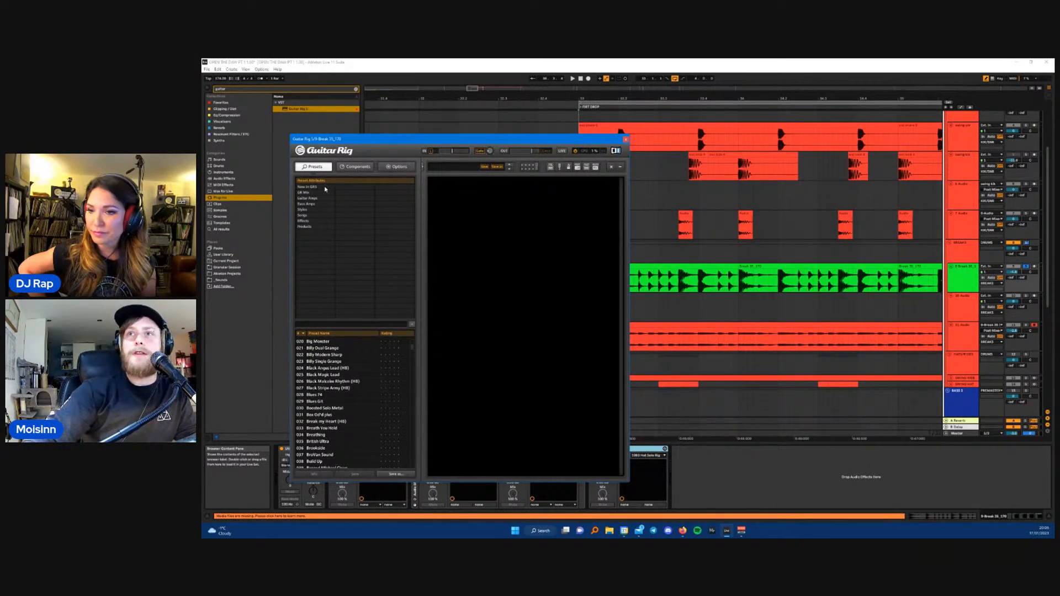
left_click(305, 221)
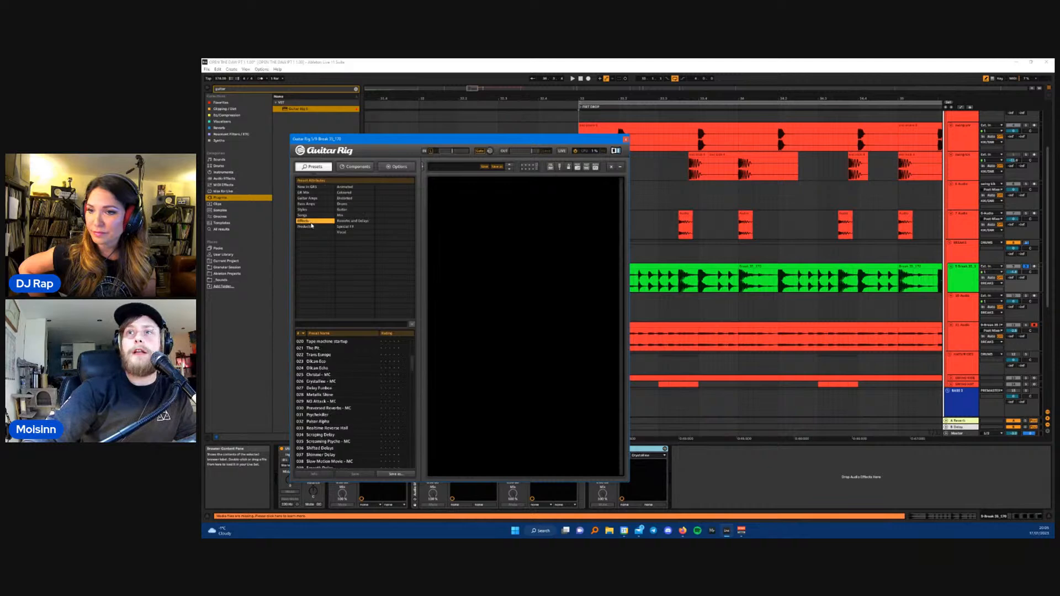
left_click(348, 221)
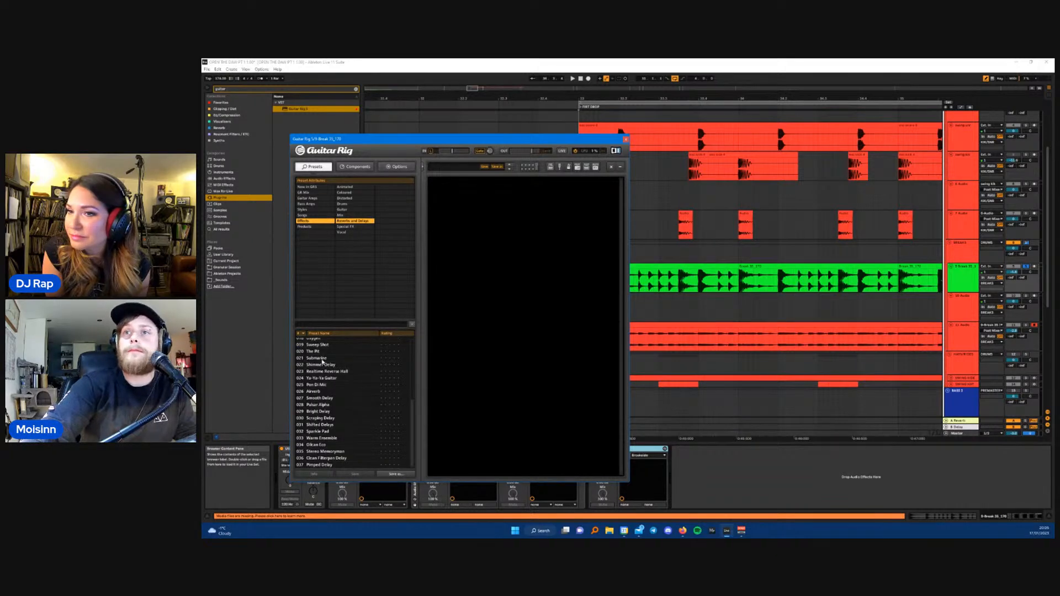
left_click(316, 358)
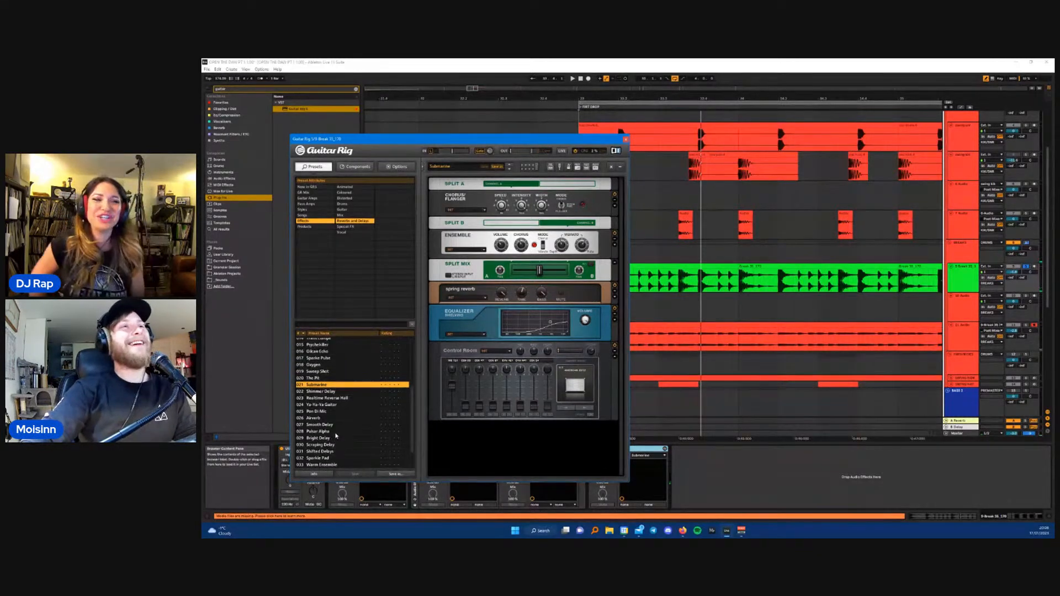
- Load the Sparkle Pad preset in Guitar Rig, lower the break track's volume and play the result
left_click(335, 432)
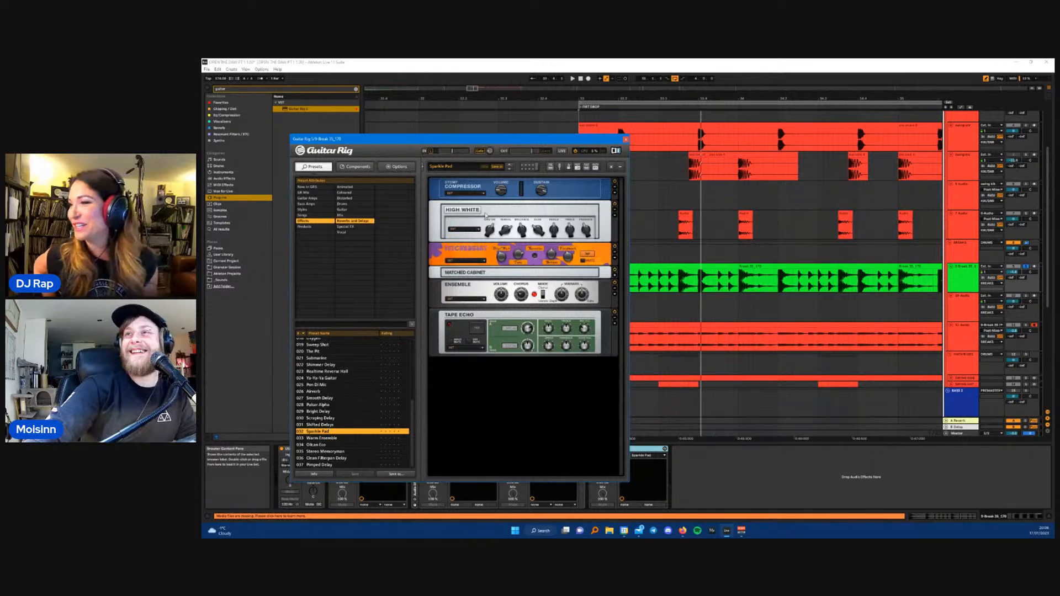
left_click_drag(1012, 272, 1012, 279)
key("space")
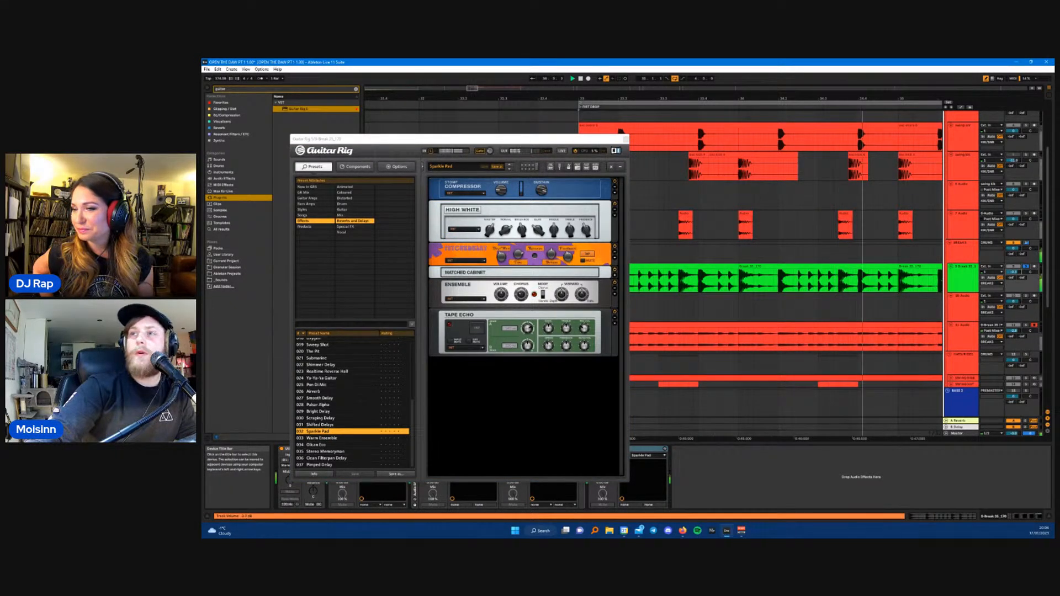
left_click_drag(513, 139, 523, 134)
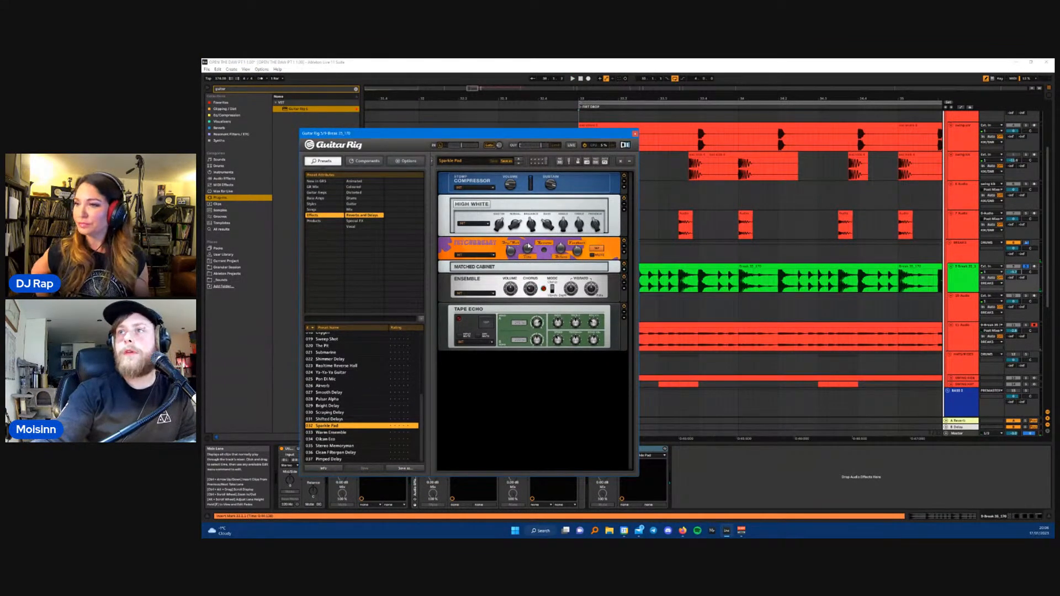
- Play the break through Guitar Rig's Sparkle Pad preset and move the plug-in window clear of the arrangement tracks
mouse_move(577, 254)
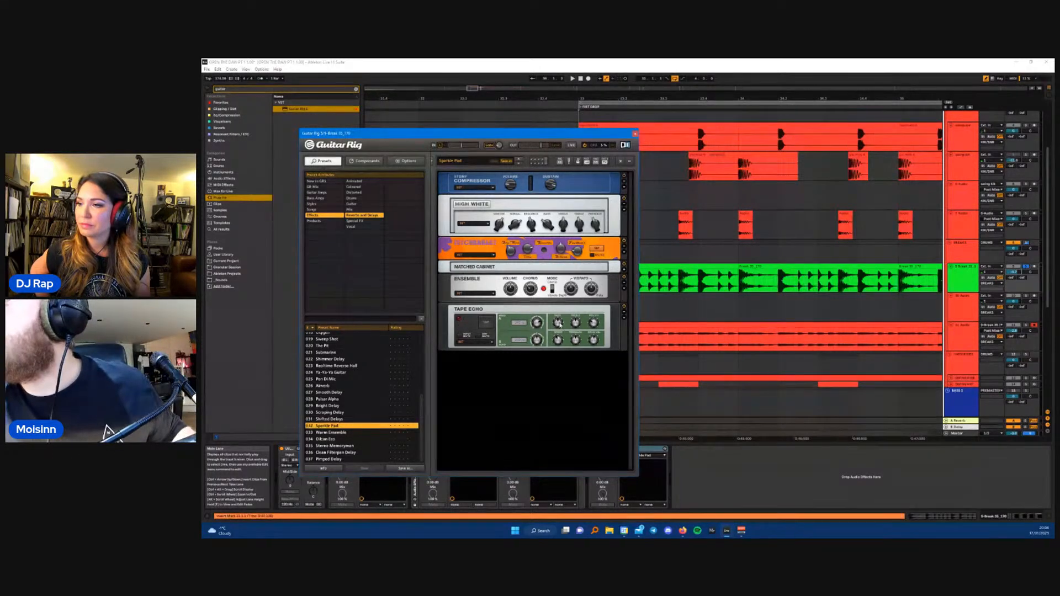
mouse_move(537, 330)
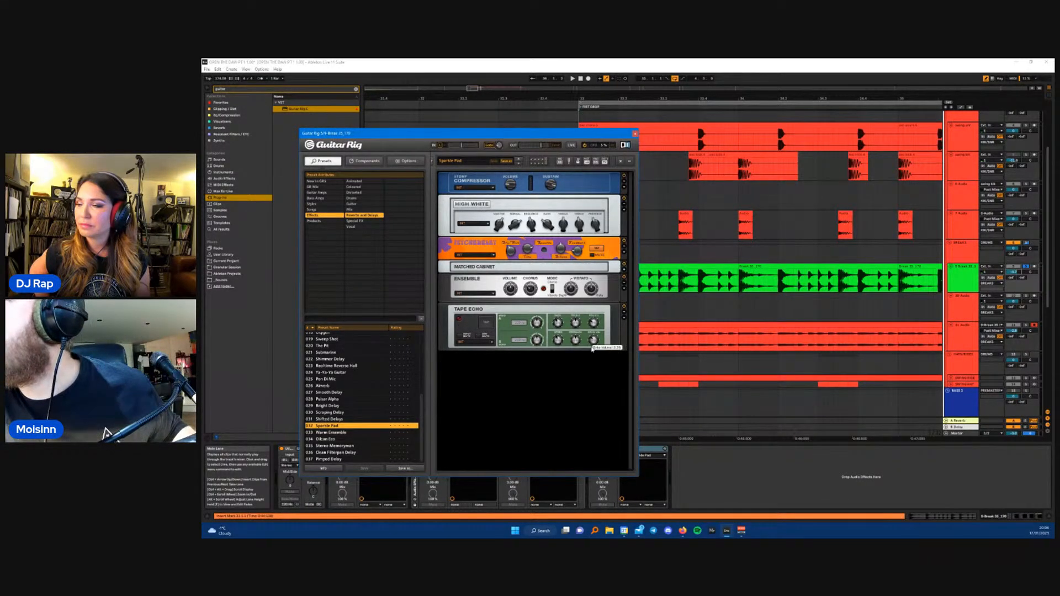
mouse_move(579, 351)
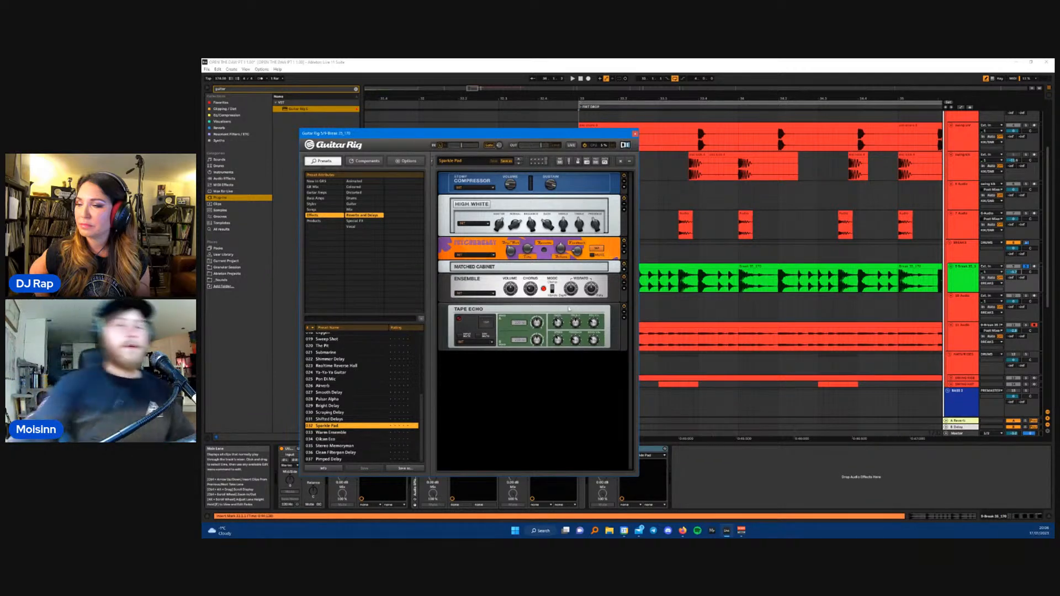
left_click_drag(485, 137, 494, 134)
key("space")
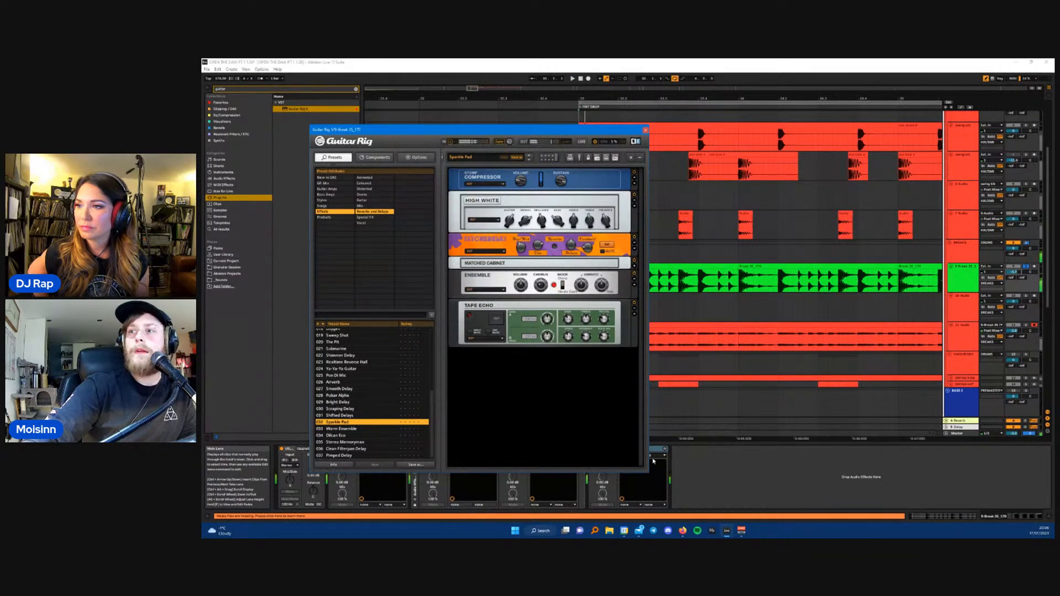
left_click_drag(466, 130, 352, 130)
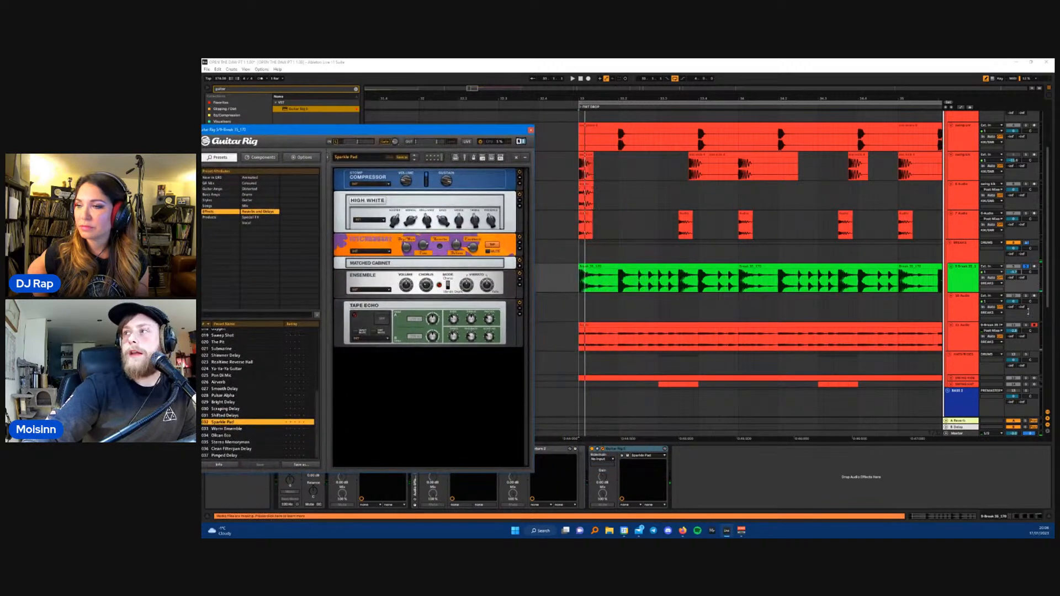
- Set the 10 Audio track's audio input to the break track and place the insert marker at the start of the drop
left_click(1014, 299)
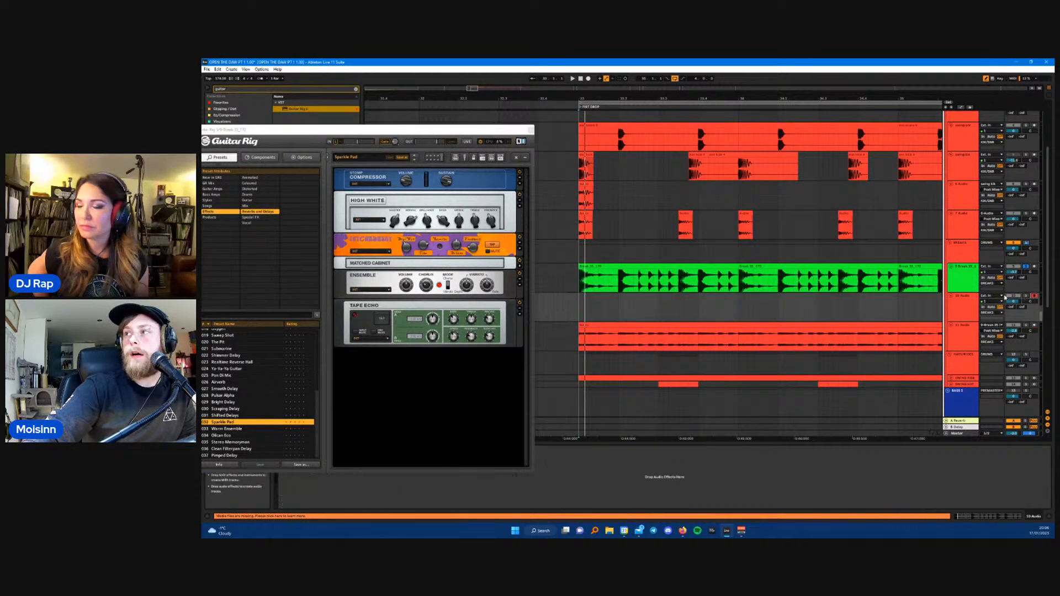
left_click(1000, 296)
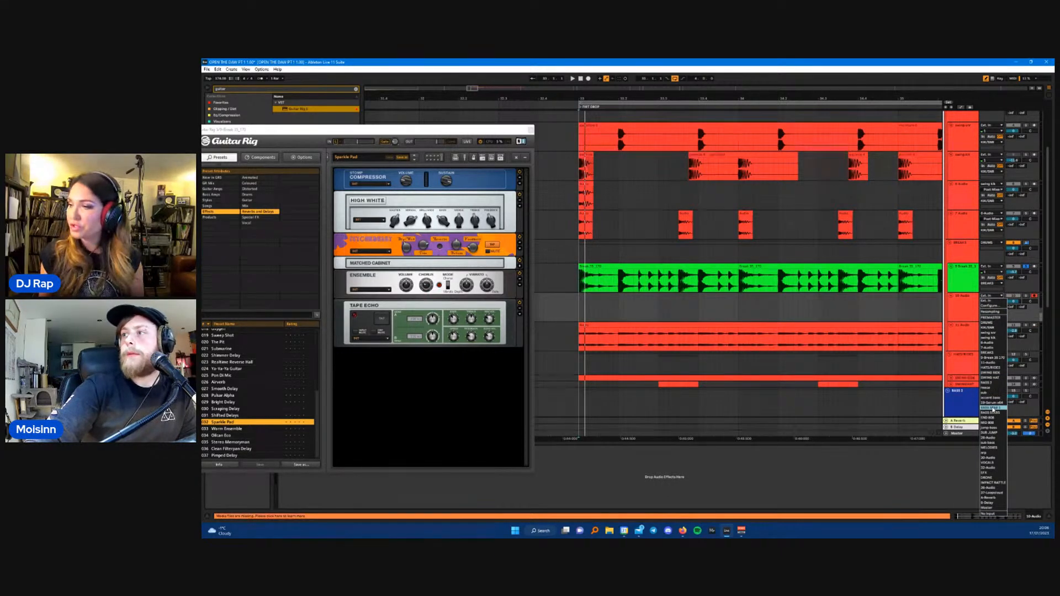
left_click(962, 279)
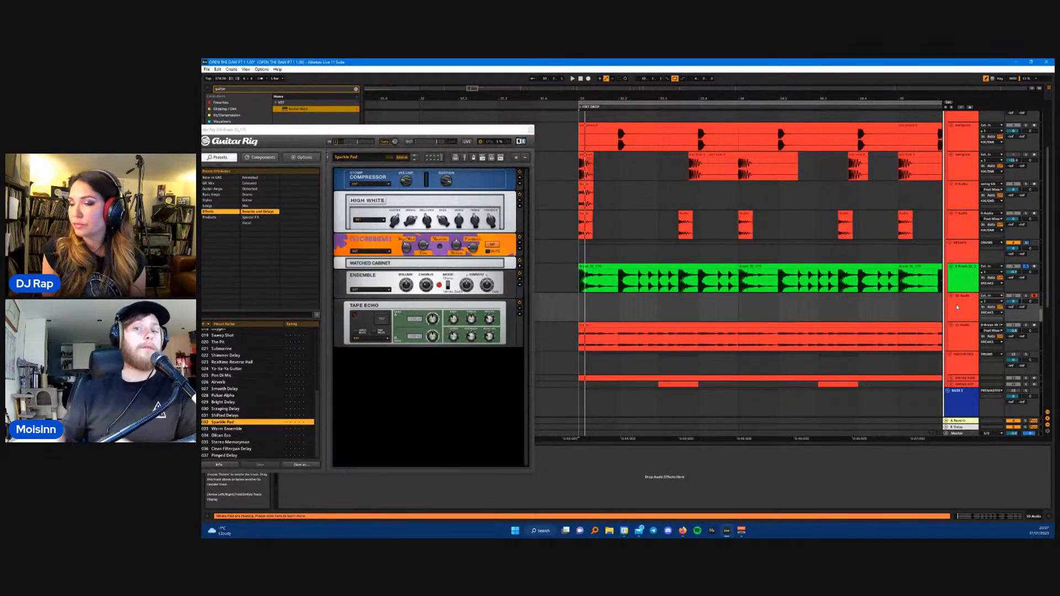
left_click(584, 255)
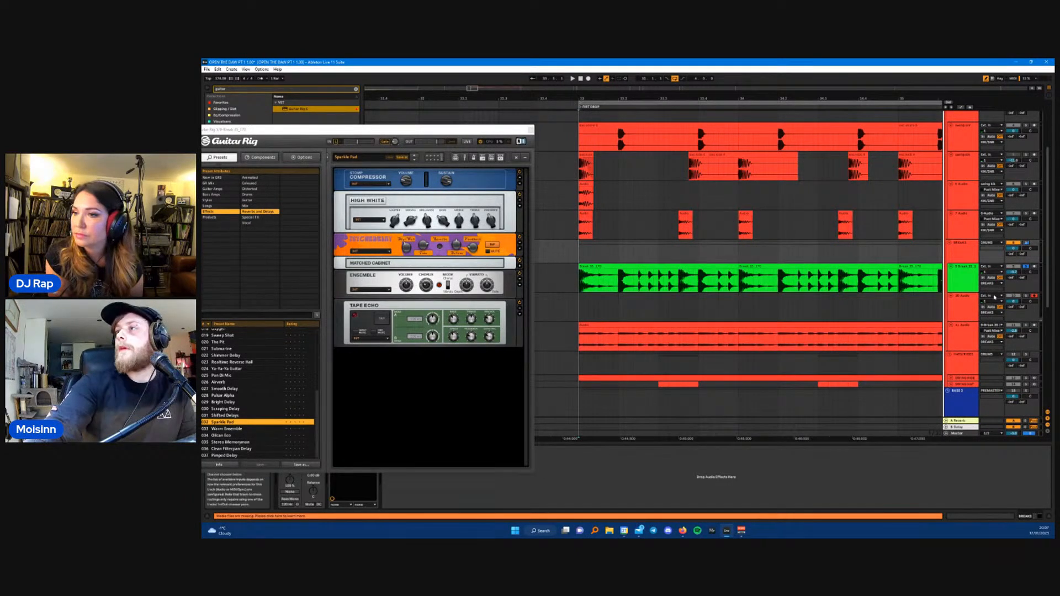
left_click(992, 296)
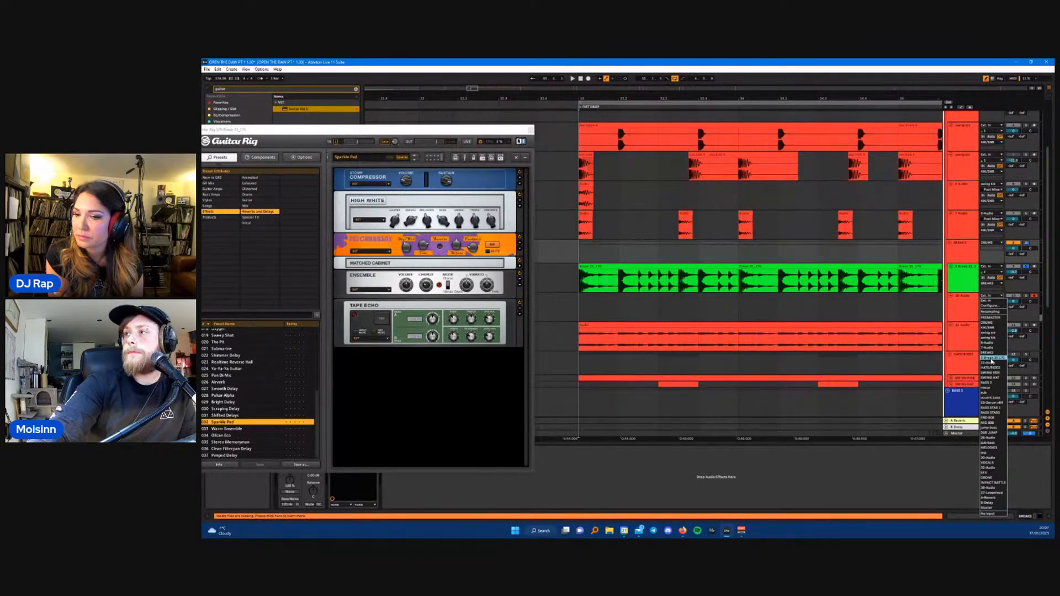
left_click(956, 302)
left_click(688, 301)
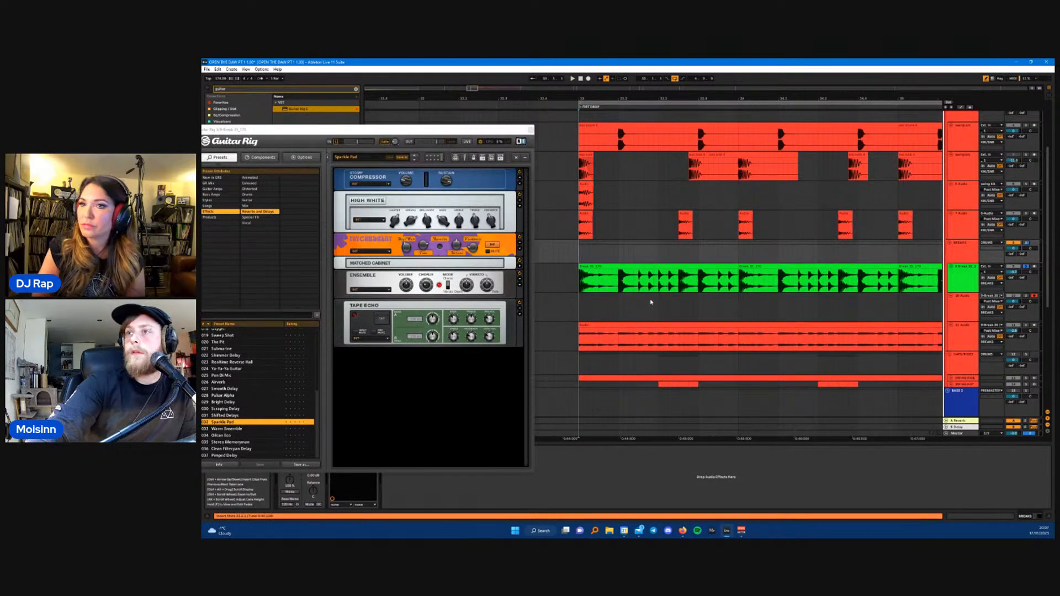
- Record the processed break onto the 10 Audio track for the full length of the break clips and stop playback
left_click(589, 78)
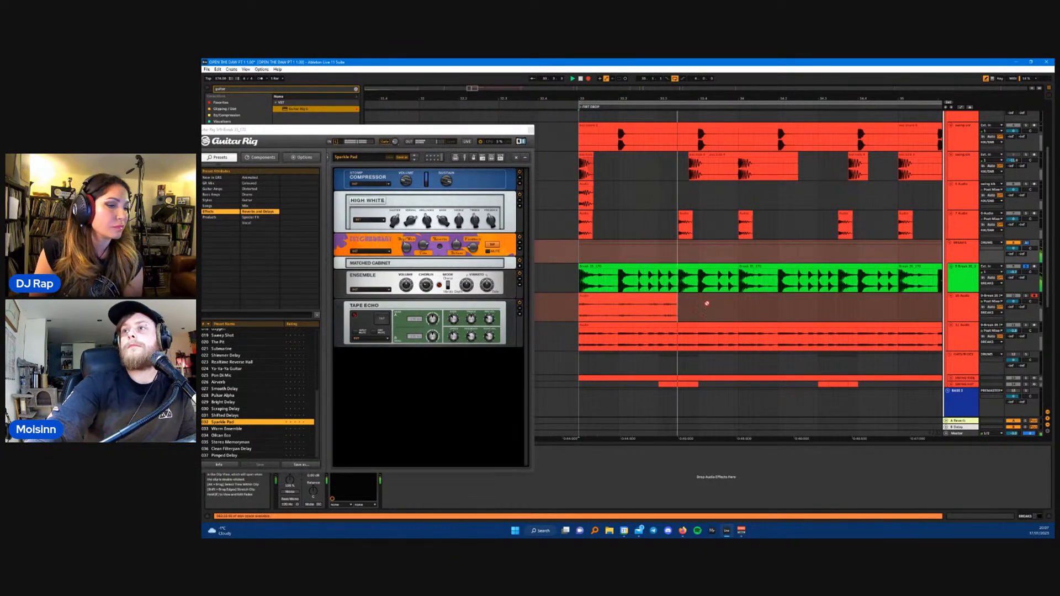
scroll(711, 305, "down", 4)
scroll(718, 310, "down", 3)
scroll(740, 317, "up", 3)
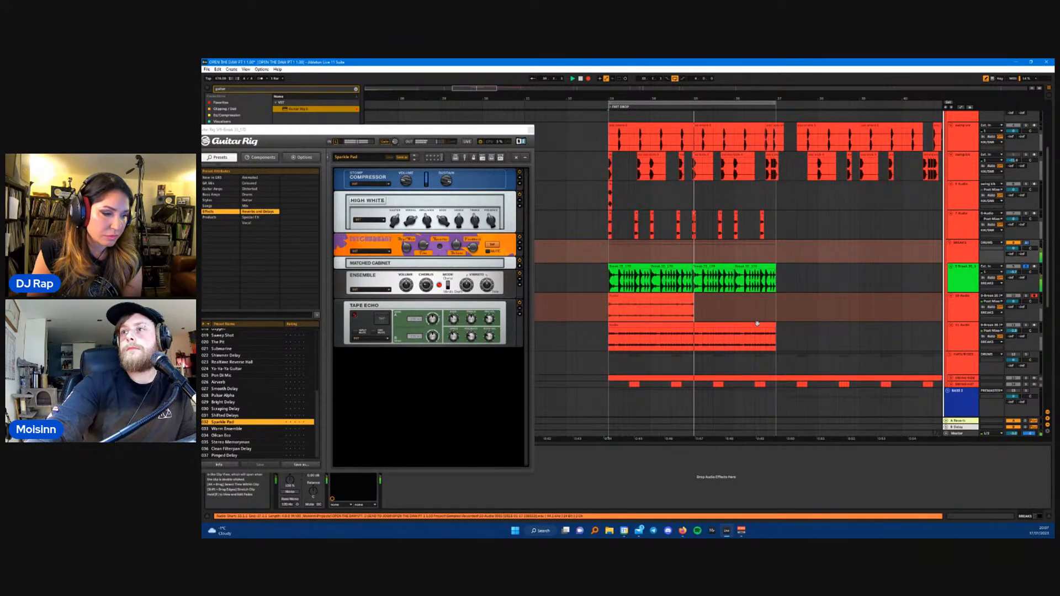
left_click(757, 323)
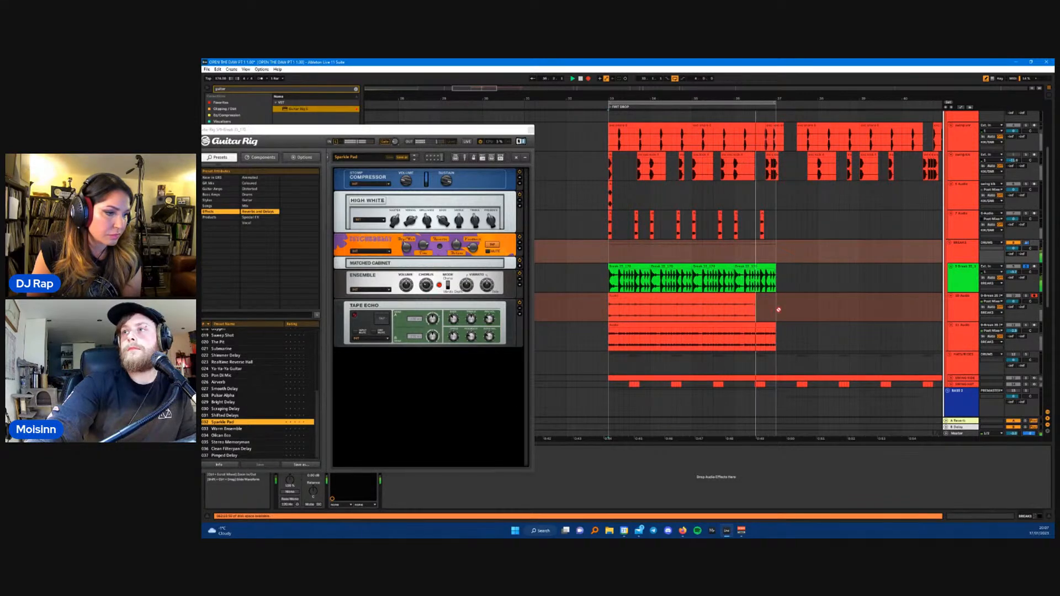
key("space")
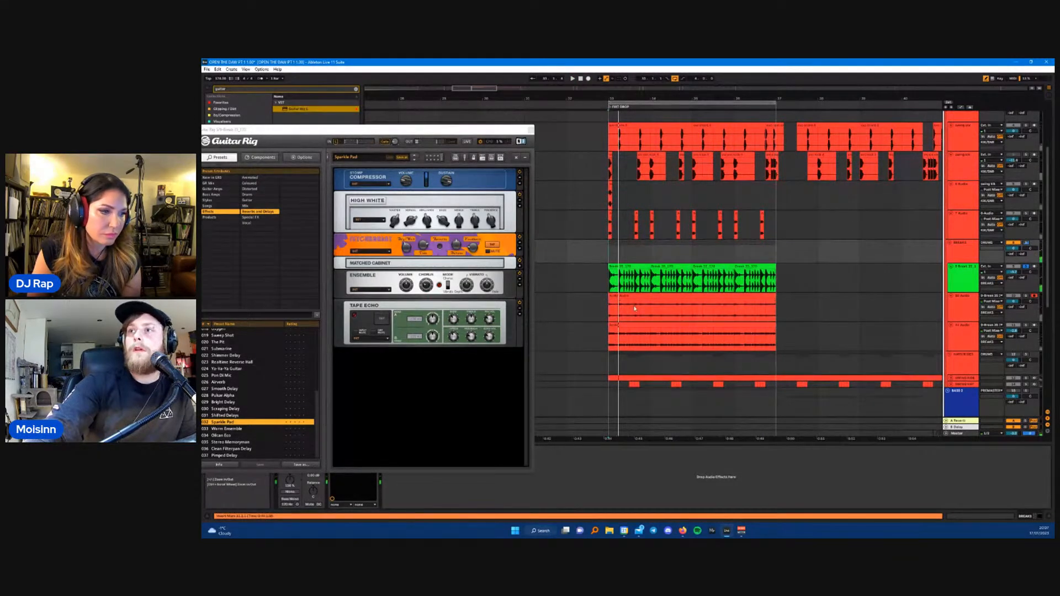
- Close Guitar Rig, solo the 10 Audio and 11 Audio tracks, and adjust 11 Audio's volume during playback
left_click(619, 296)
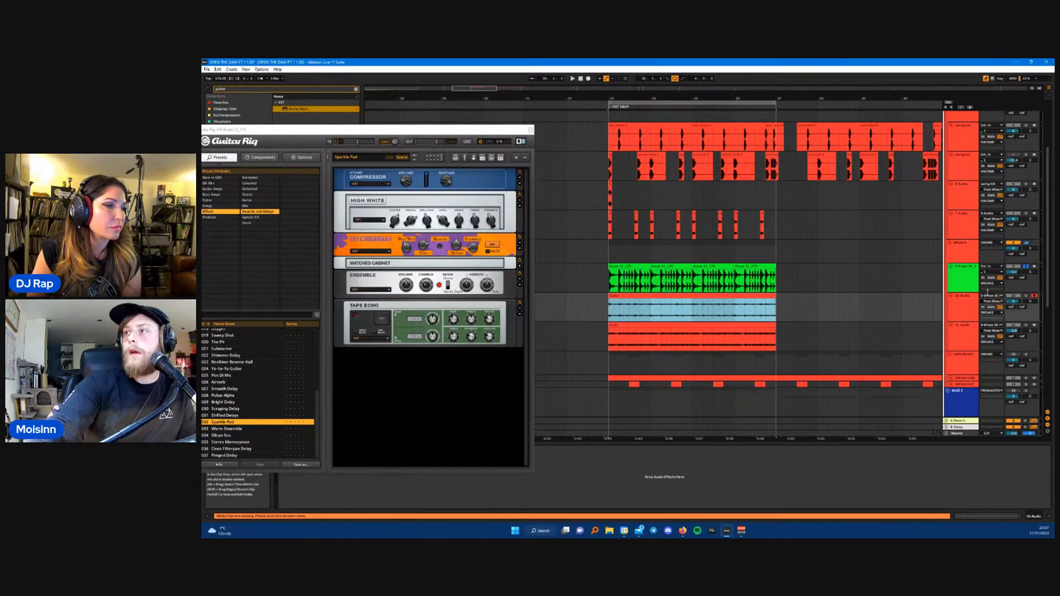
left_click(1026, 296)
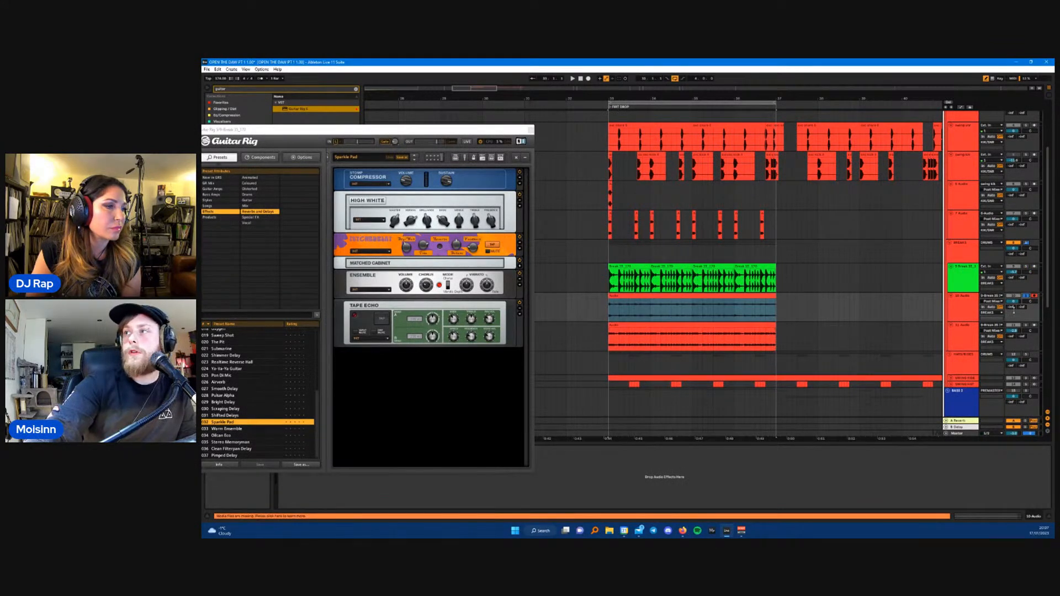
left_click(531, 131)
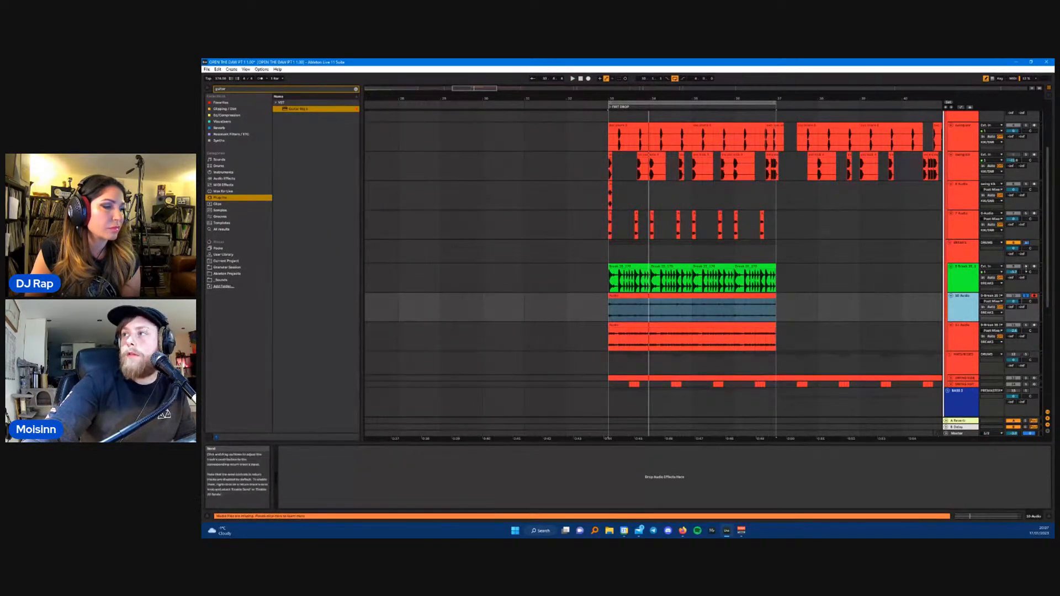
left_click(1027, 326)
key("space")
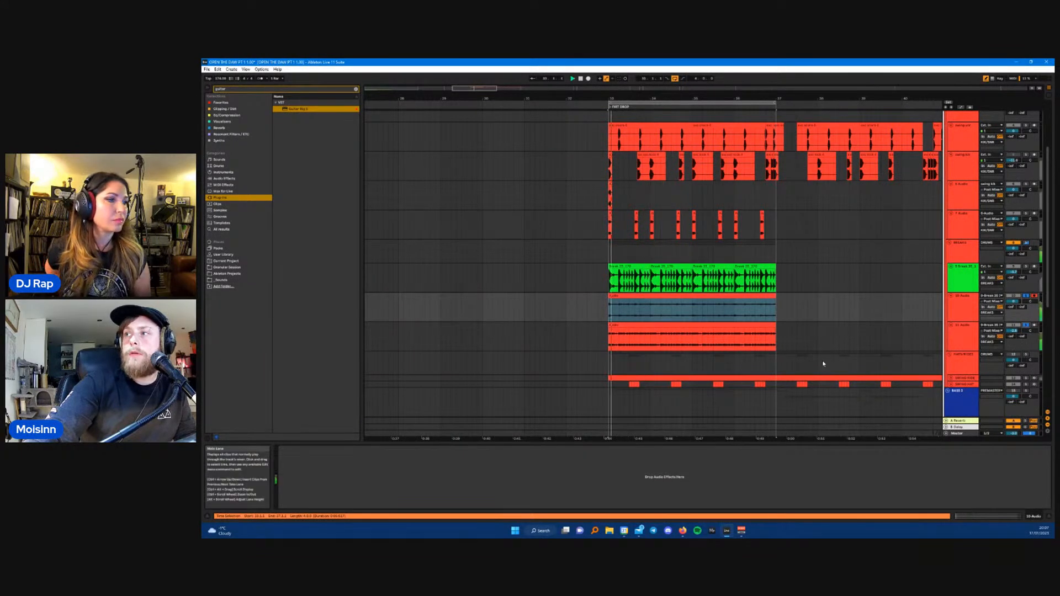
left_click_drag(1013, 331, 1013, 328)
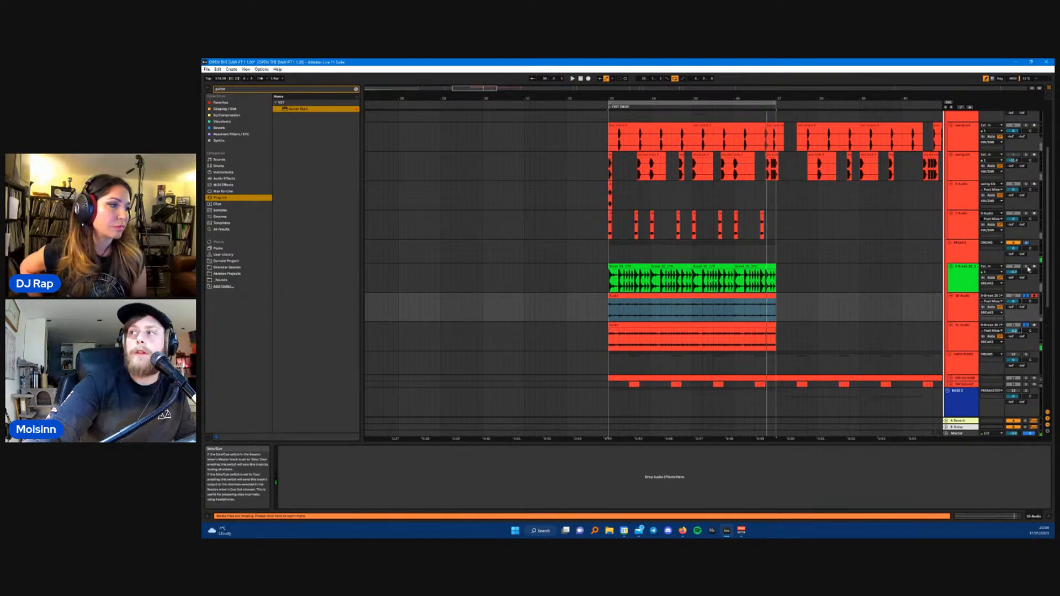
- Solo the break track and select Guitar Rig 5 in its device chain
left_click(1026, 267)
left_click(964, 276)
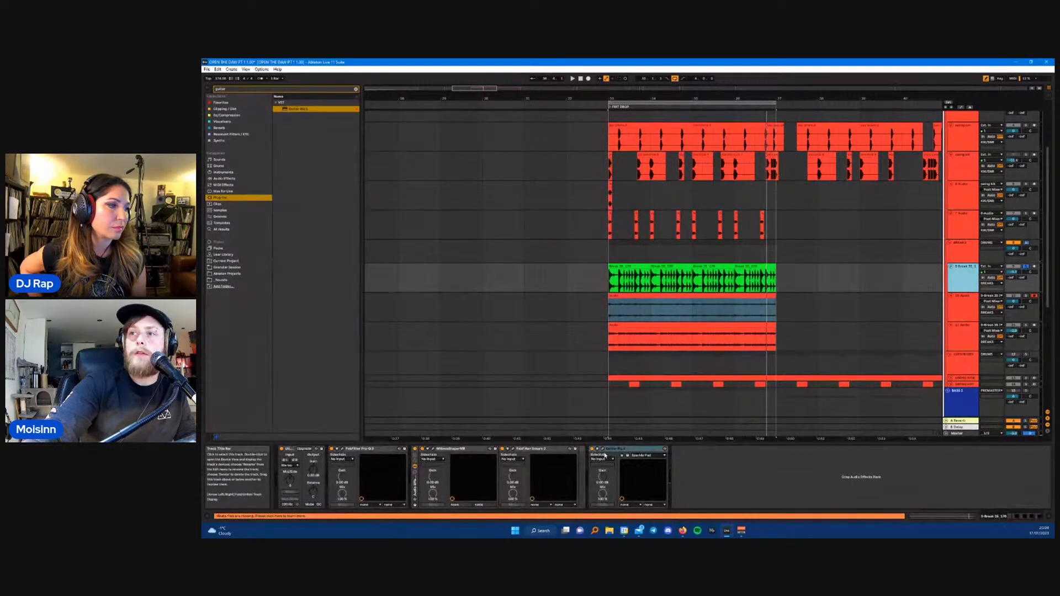
left_click(629, 449)
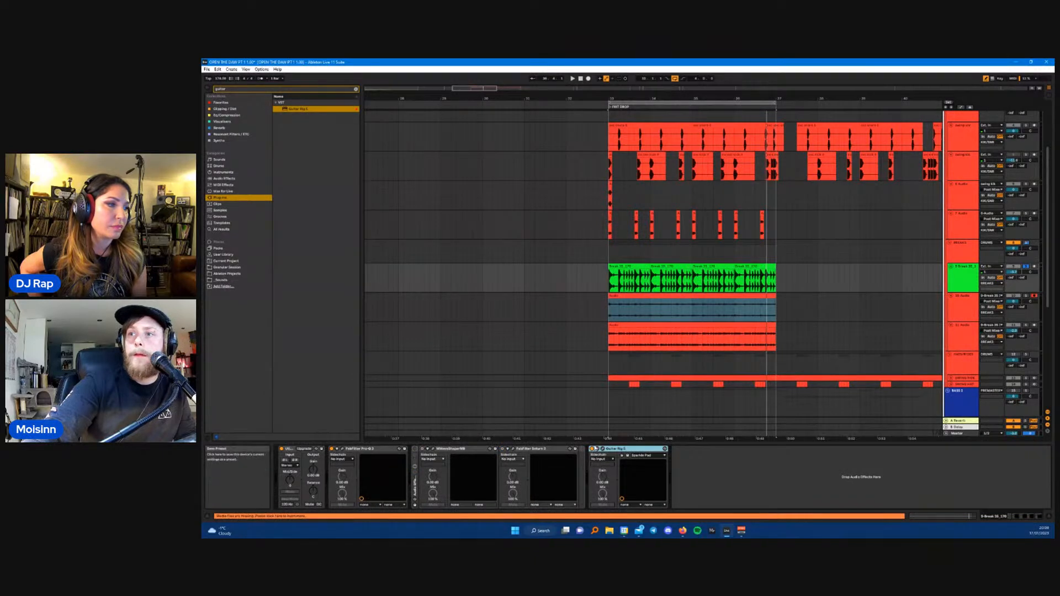
- Play the original break with both resampled layers and lower the 10 Audio track's volume
left_click(667, 341)
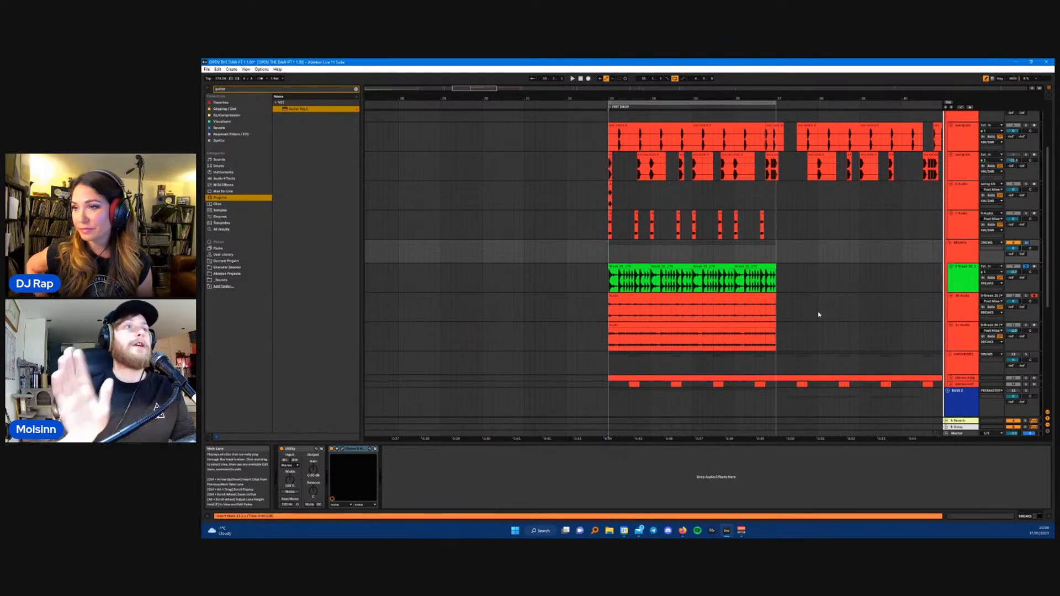
key("space")
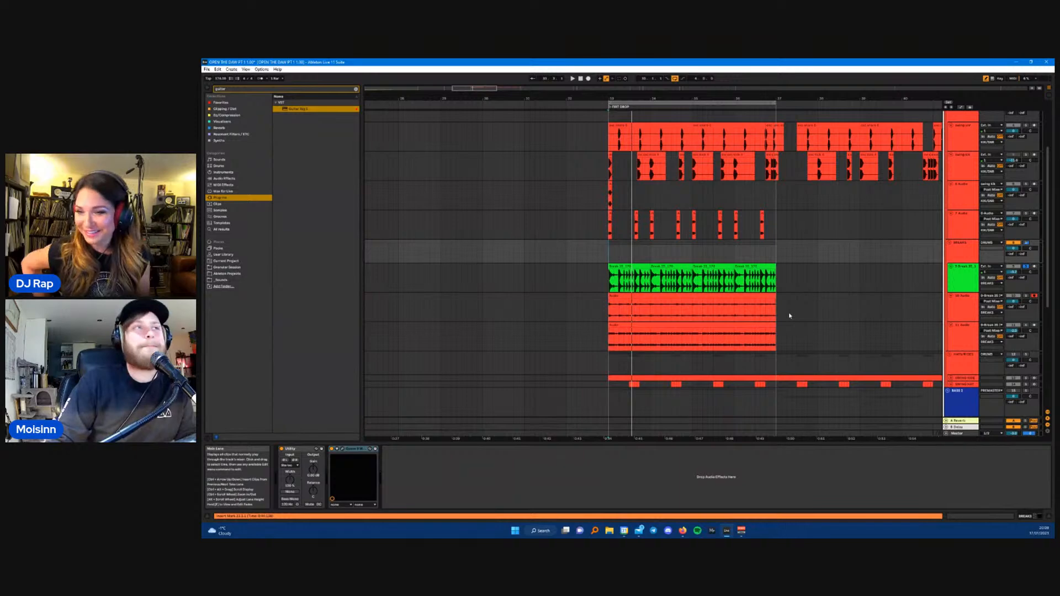
key("space")
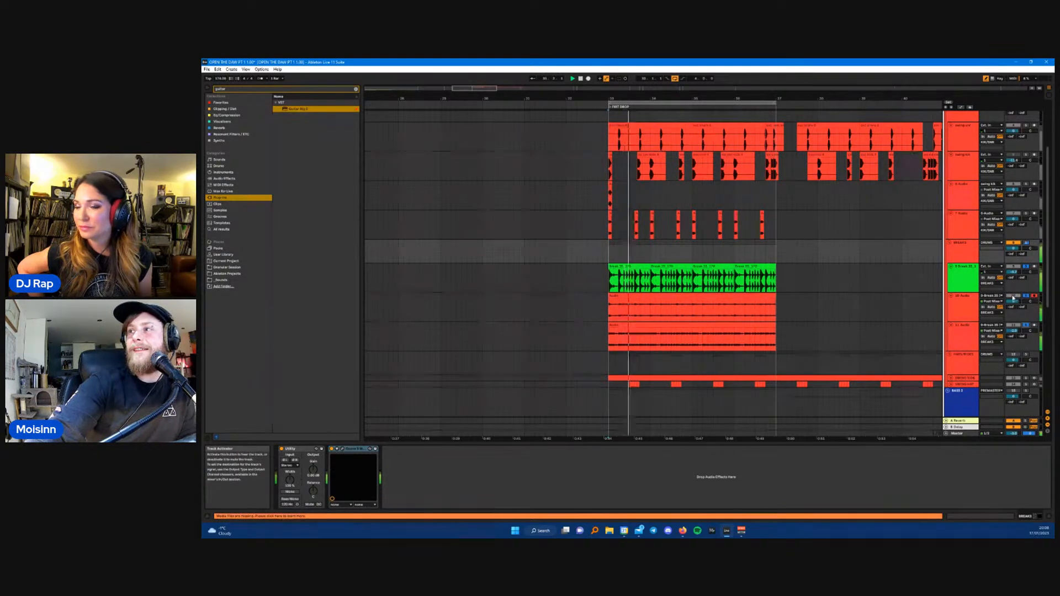
left_click_drag(1014, 301, 1013, 311)
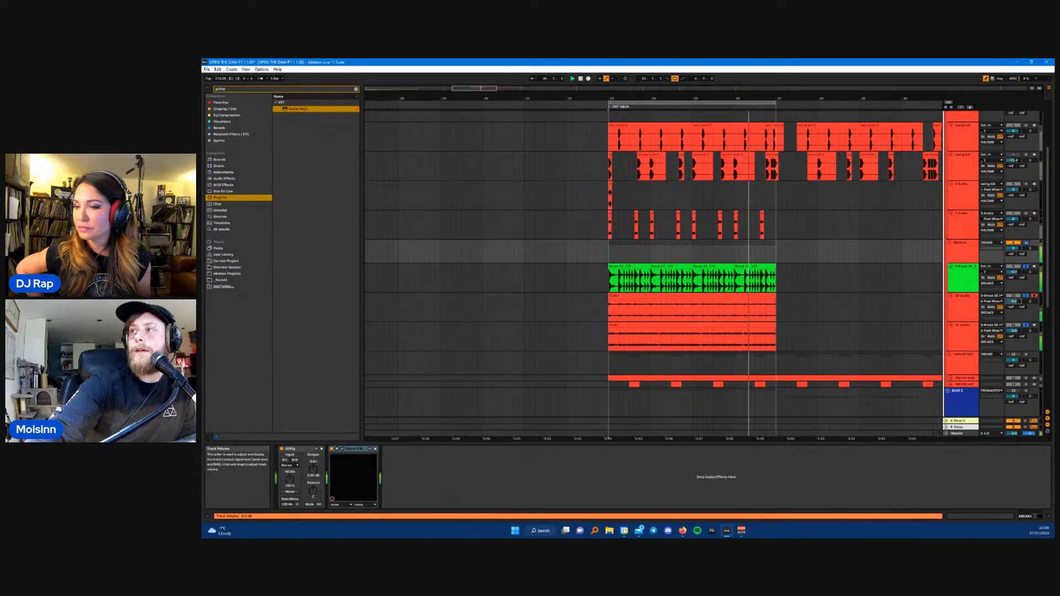
- Clear the plug-in search and add FabFilter Pro-Q 3 from the EQ/Compression collection to the 10 Audio track
left_click(965, 312)
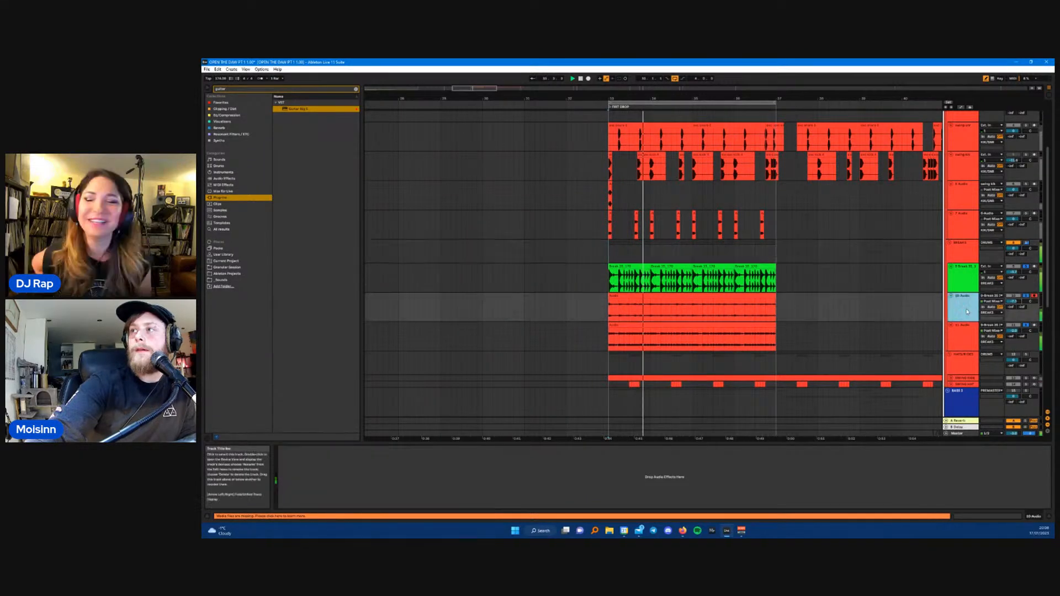
left_click(356, 89)
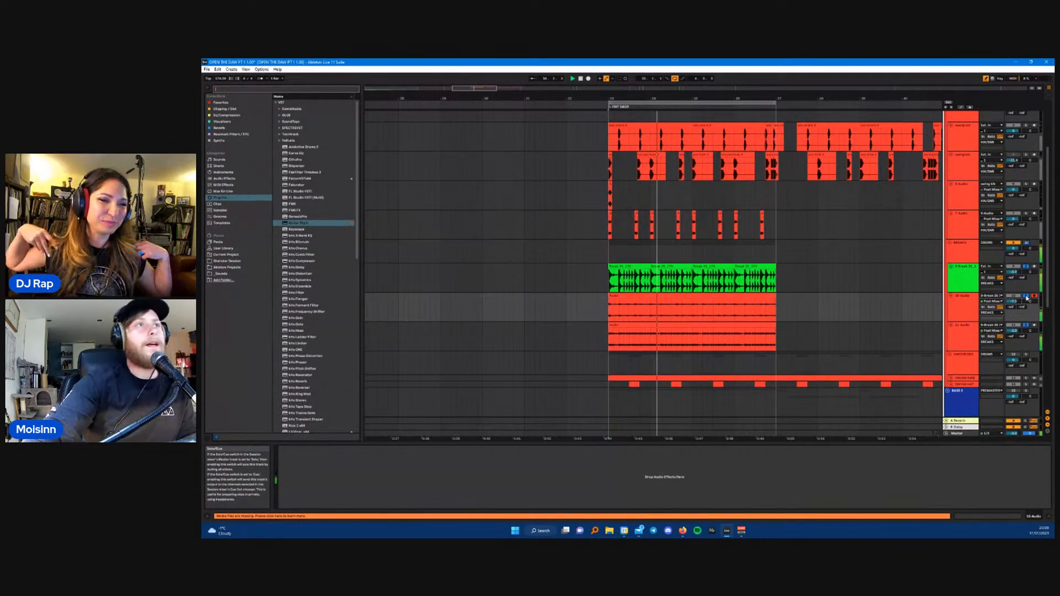
left_click(1027, 297)
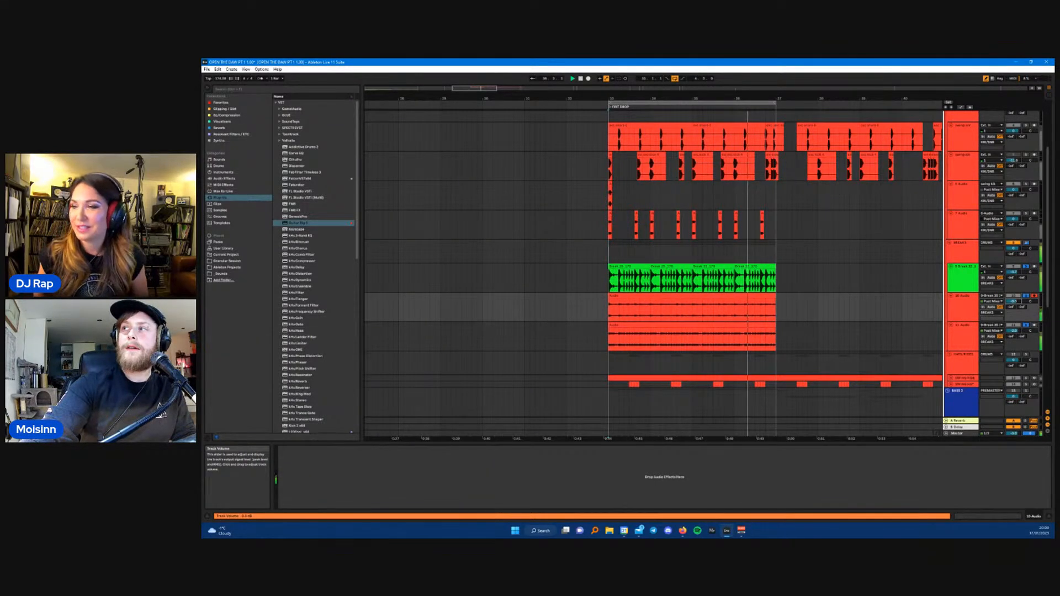
left_click(966, 315)
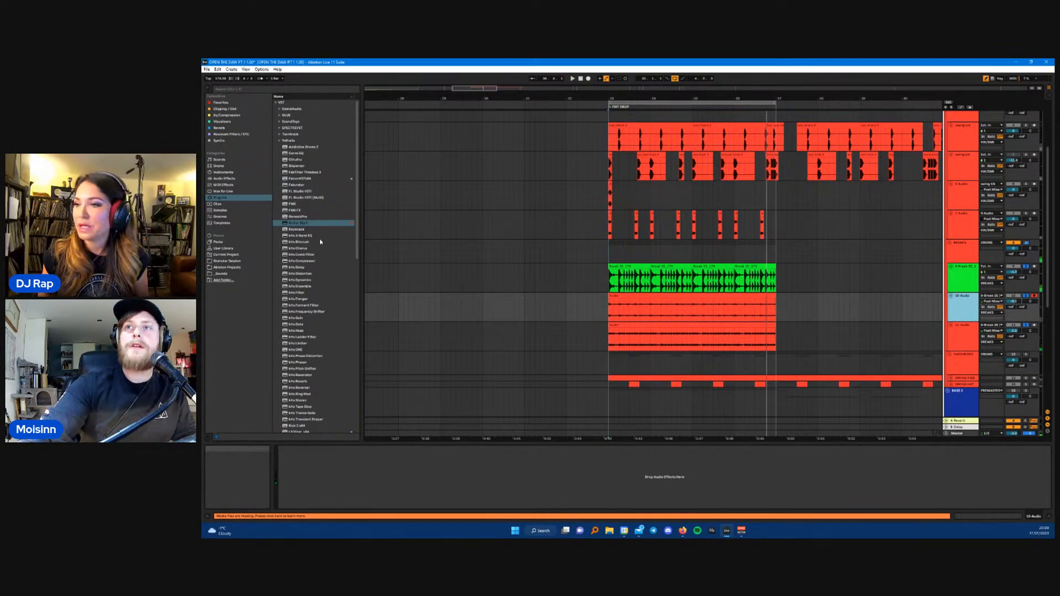
left_click(226, 109)
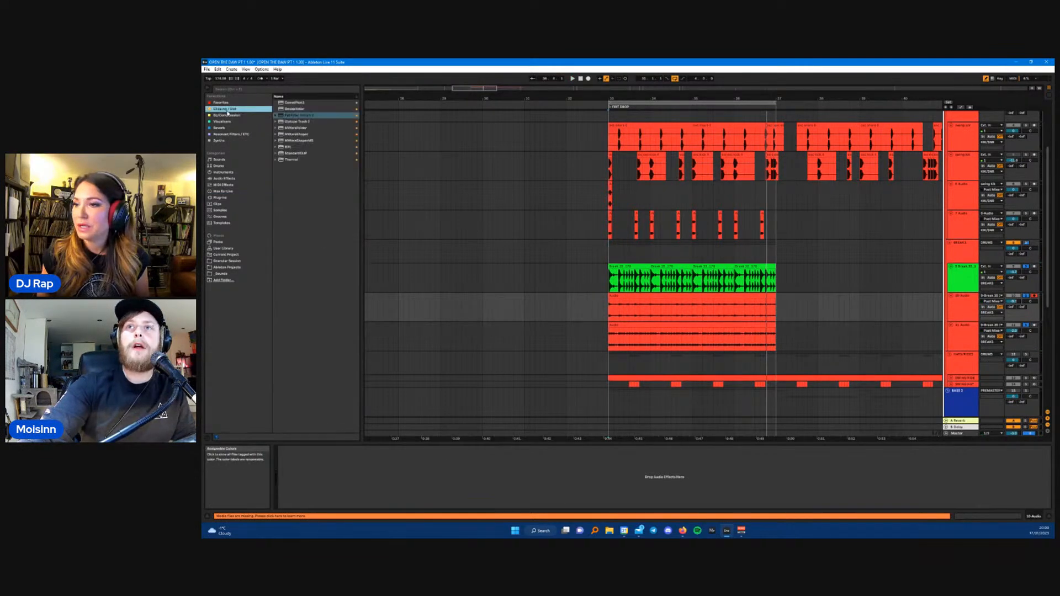
left_click(234, 115)
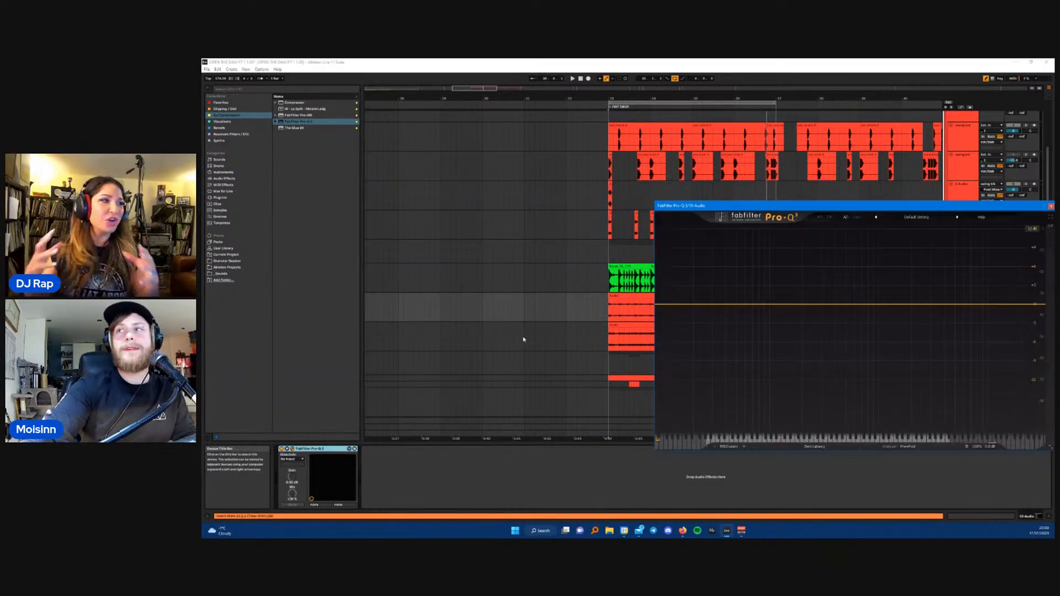
- Create a low-cut band in Pro-Q 3 and sweep its cutoff up into the low mids during playback
left_click(701, 305)
left_click_drag(701, 305, 771, 308)
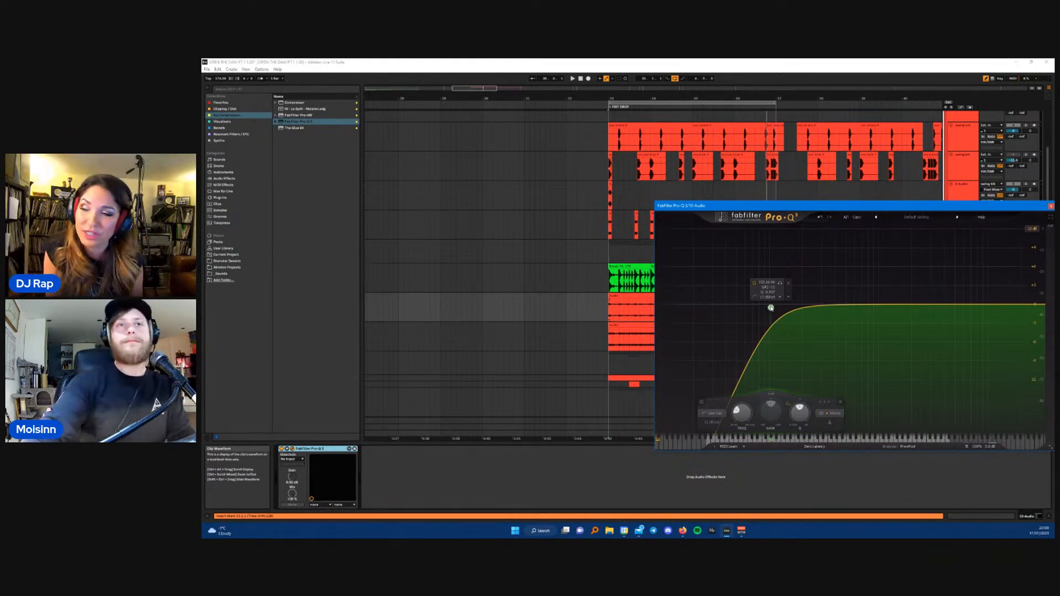
left_click_drag(766, 210, 645, 210)
key("space")
left_click_drag(650, 308, 695, 307)
- Add a high-cut band in Pro-Q 3 and pull down a bell band in the midrange between the two cuts
left_click_drag(916, 305, 849, 313)
left_click(755, 308)
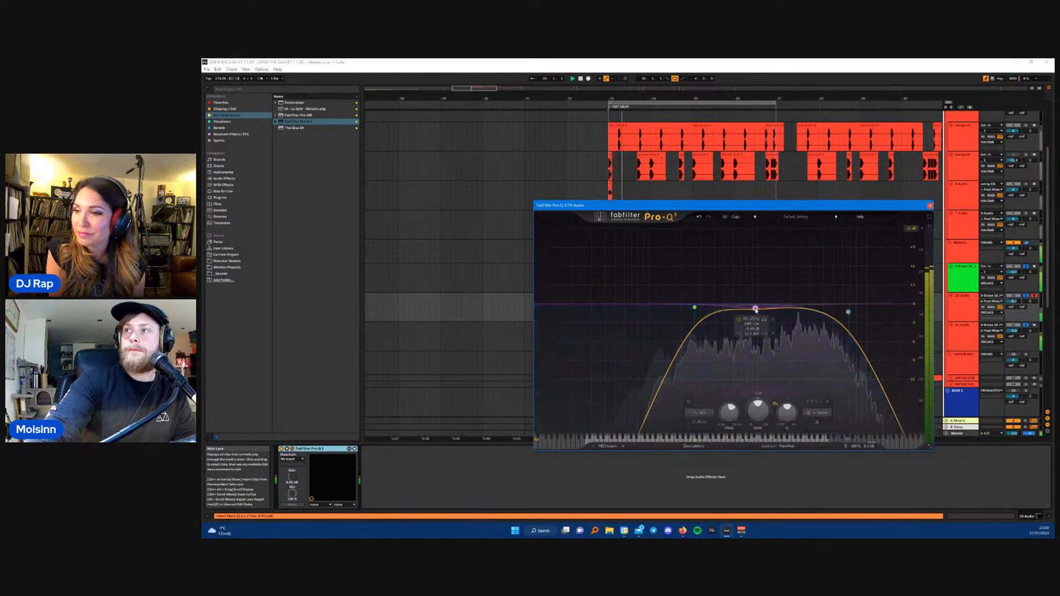
left_click_drag(754, 307, 740, 332)
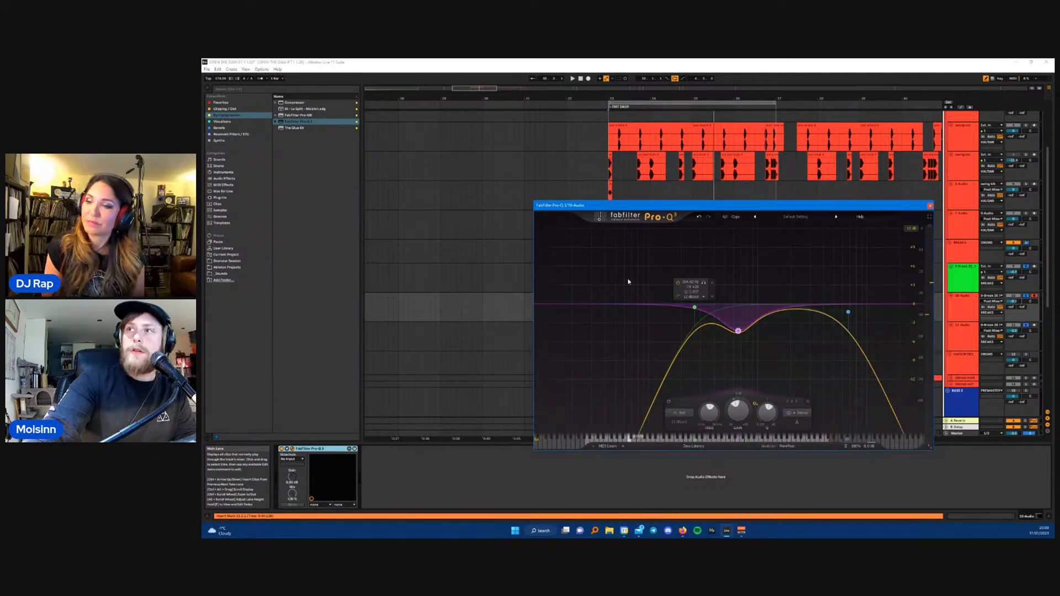
left_click_drag(617, 282, 852, 403)
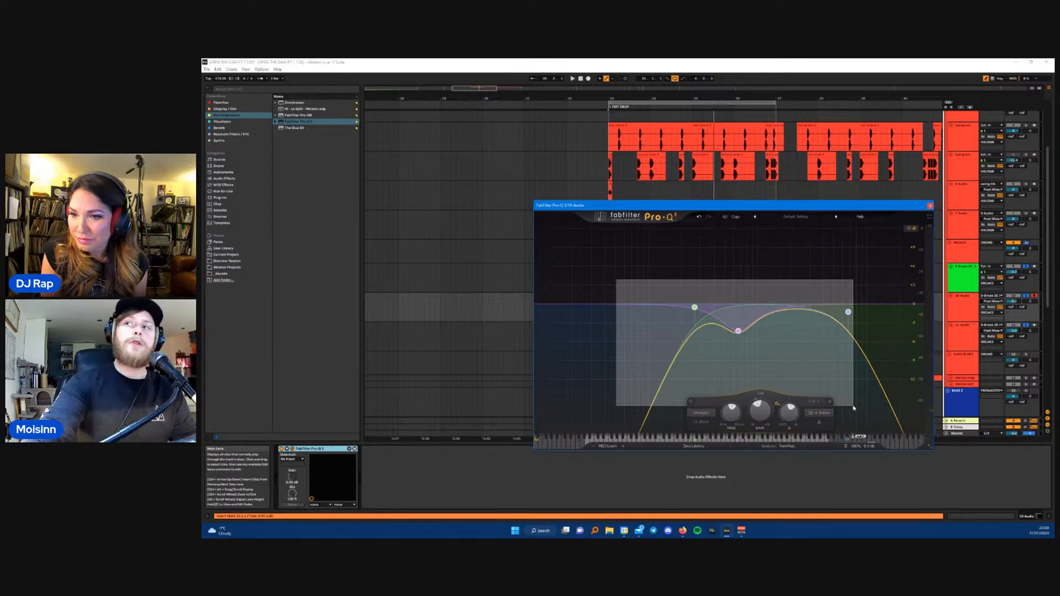
left_click_drag(854, 408, 855, 409)
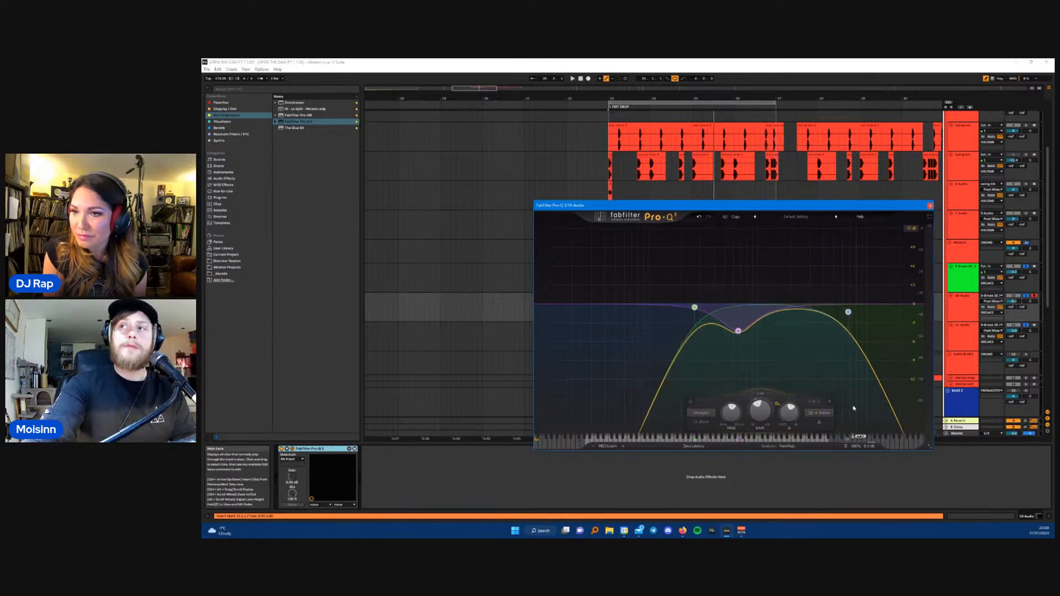
left_click_drag(550, 273, 614, 382)
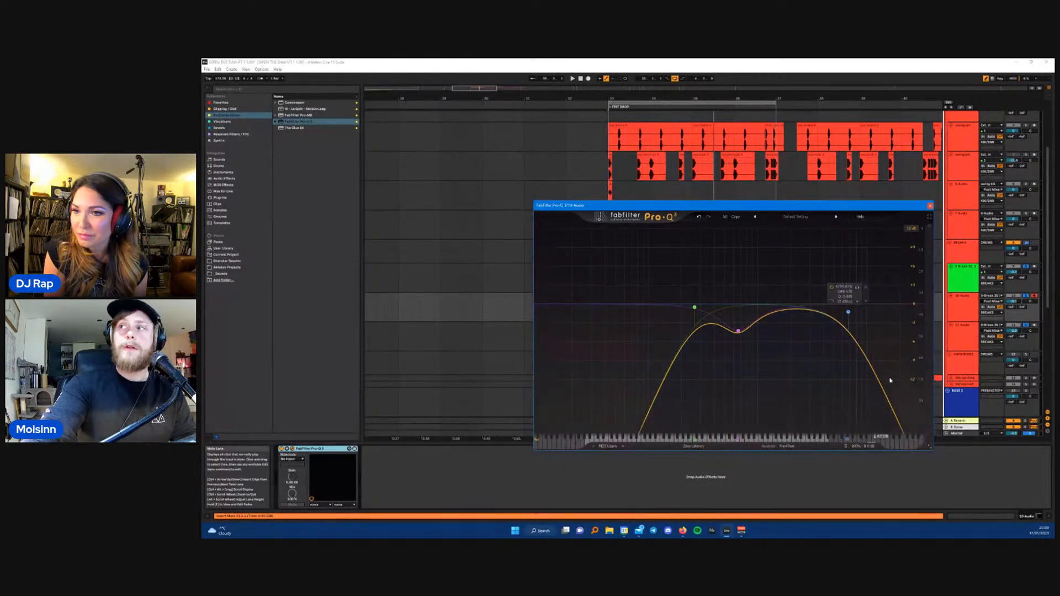
left_click_drag(630, 260, 860, 415)
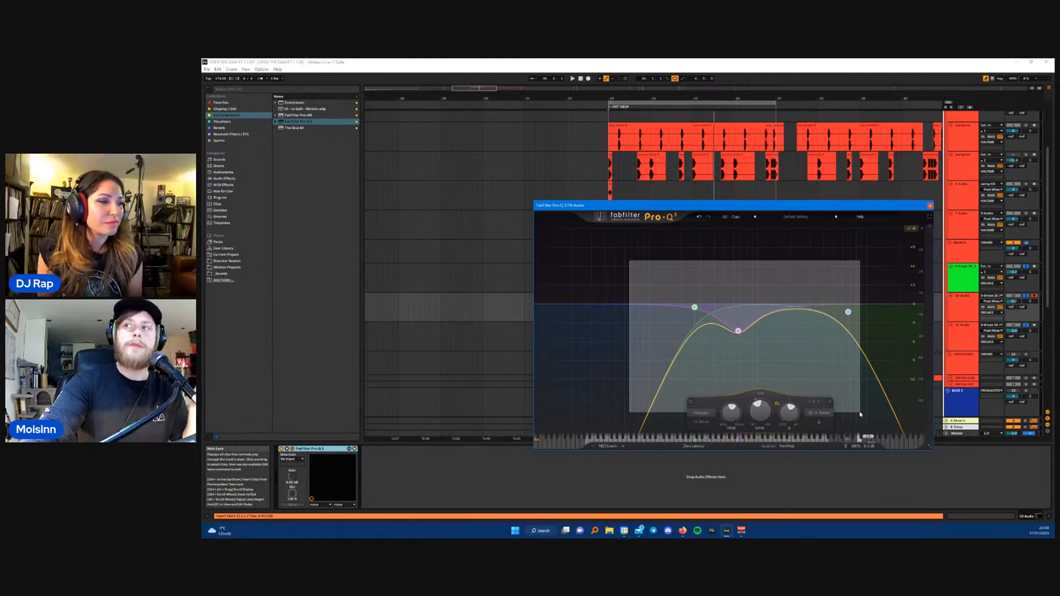
left_click_drag(860, 414, 859, 413)
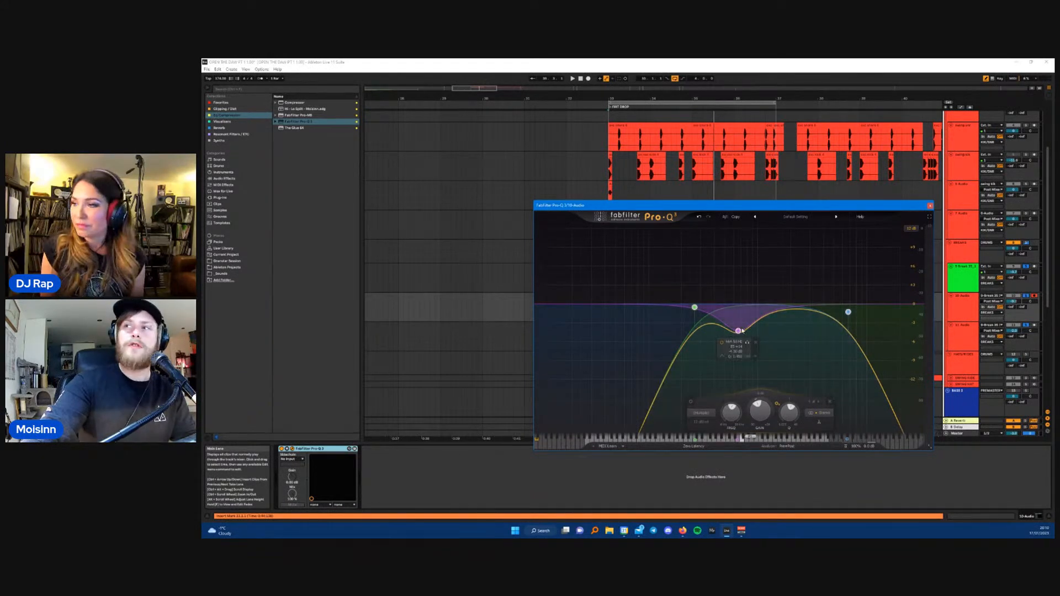
- Deepen the midrange bell cut in Pro-Q 3 and play the looped drop to hear the break layers with the drums
left_click_drag(737, 332, 736, 336)
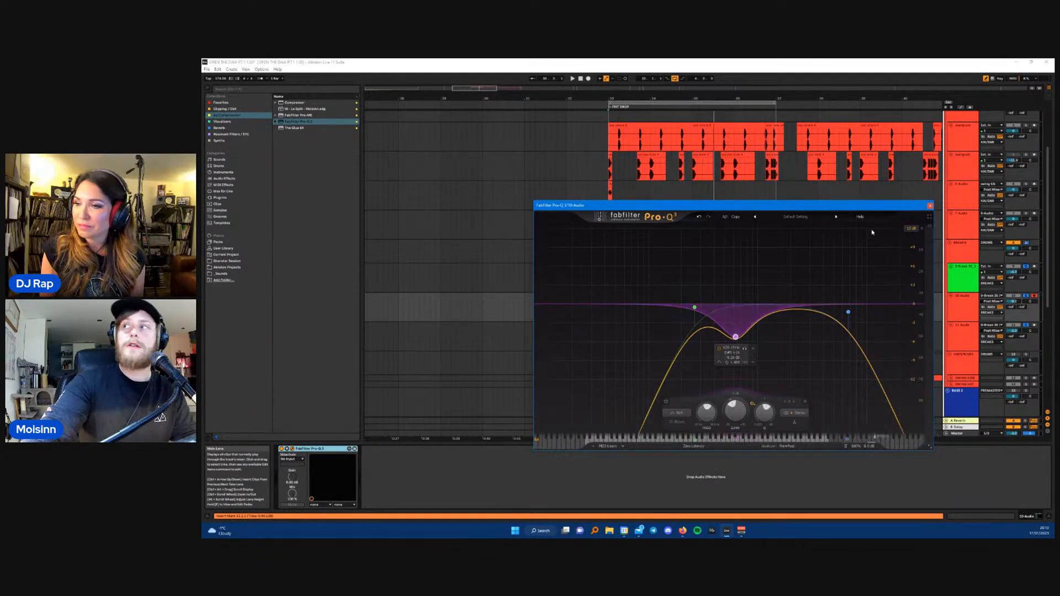
left_click(930, 206)
key("space")
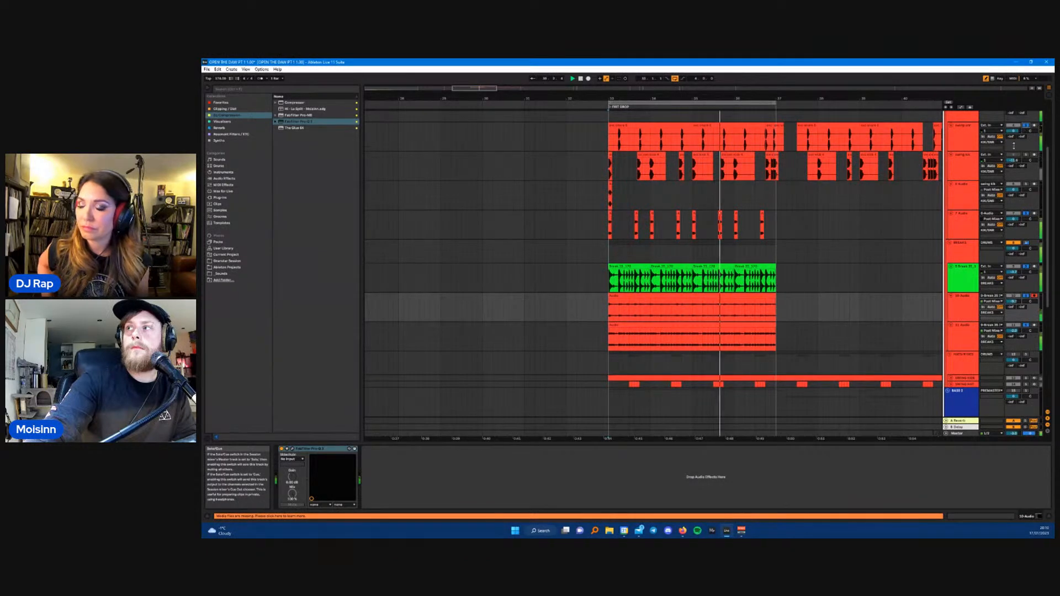
scroll(986, 257, "up", 1)
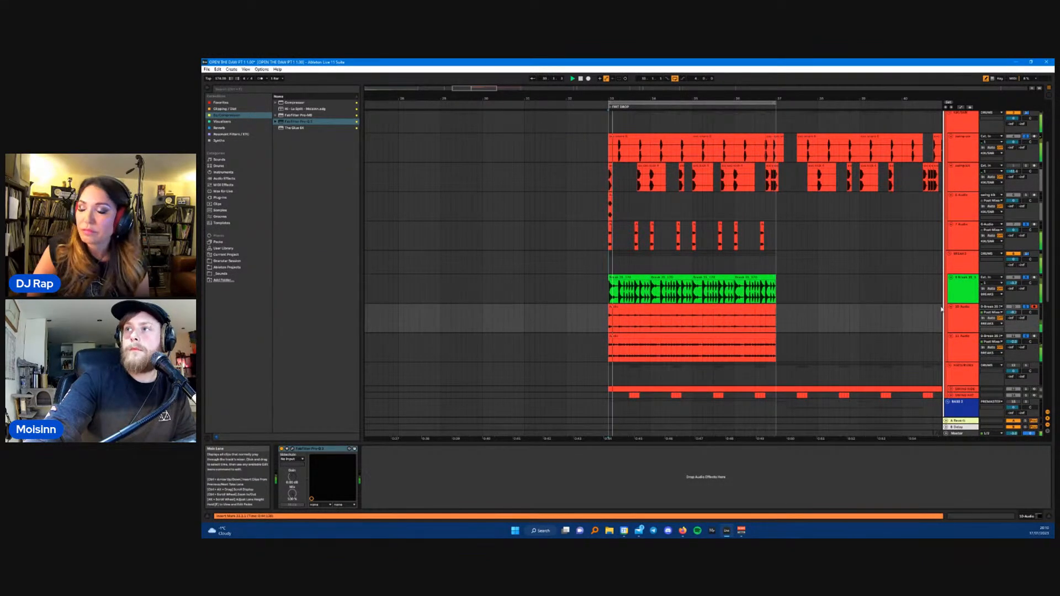
scroll(914, 293, "up", 1)
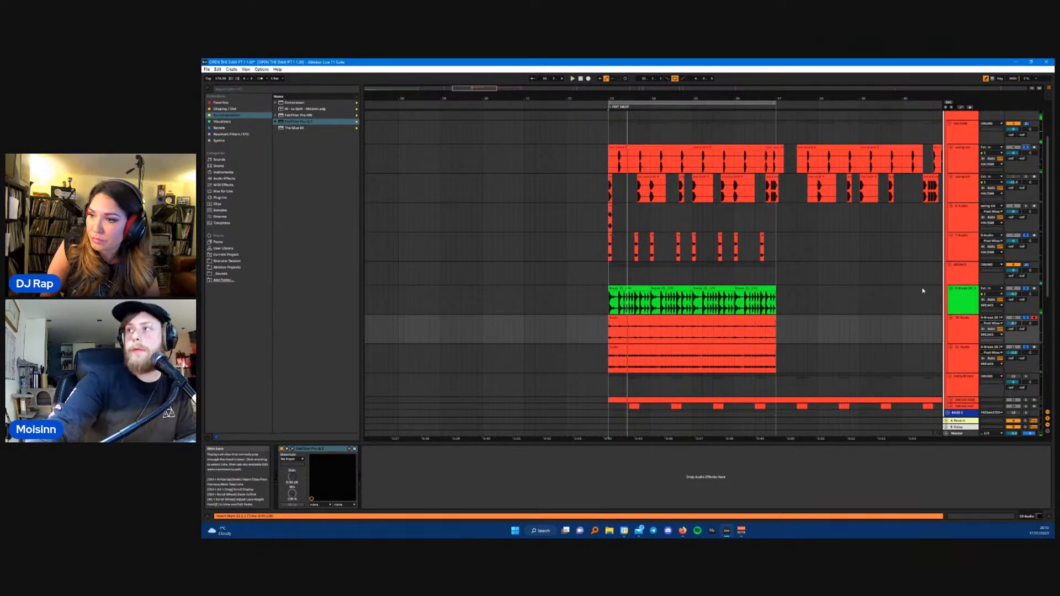
- Recolour the green original break track red and assign the track colour to its clips
left_click(956, 279)
right_click(964, 298)
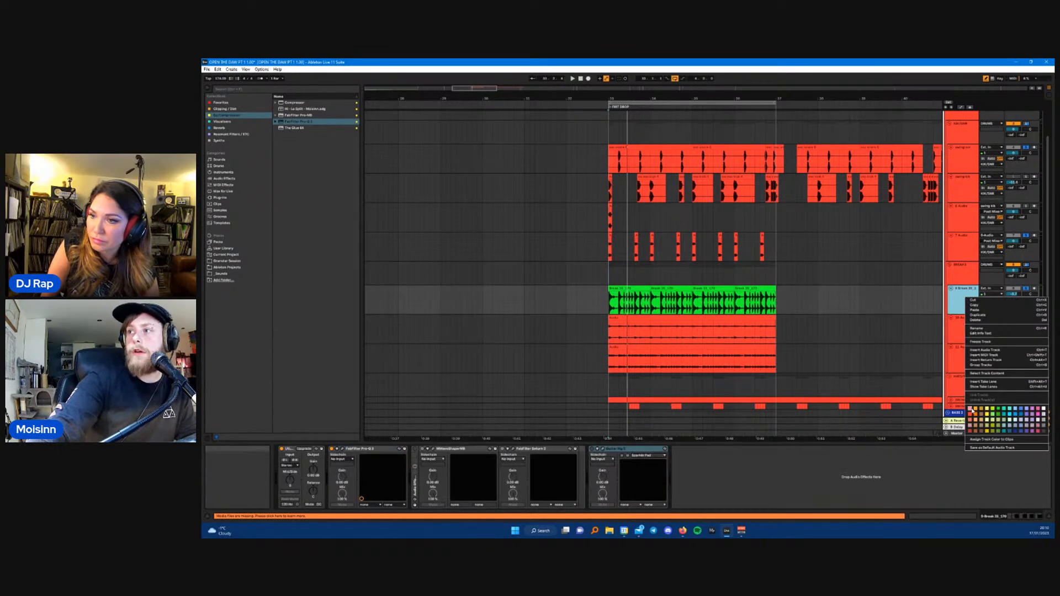
left_click(971, 415)
right_click(960, 301)
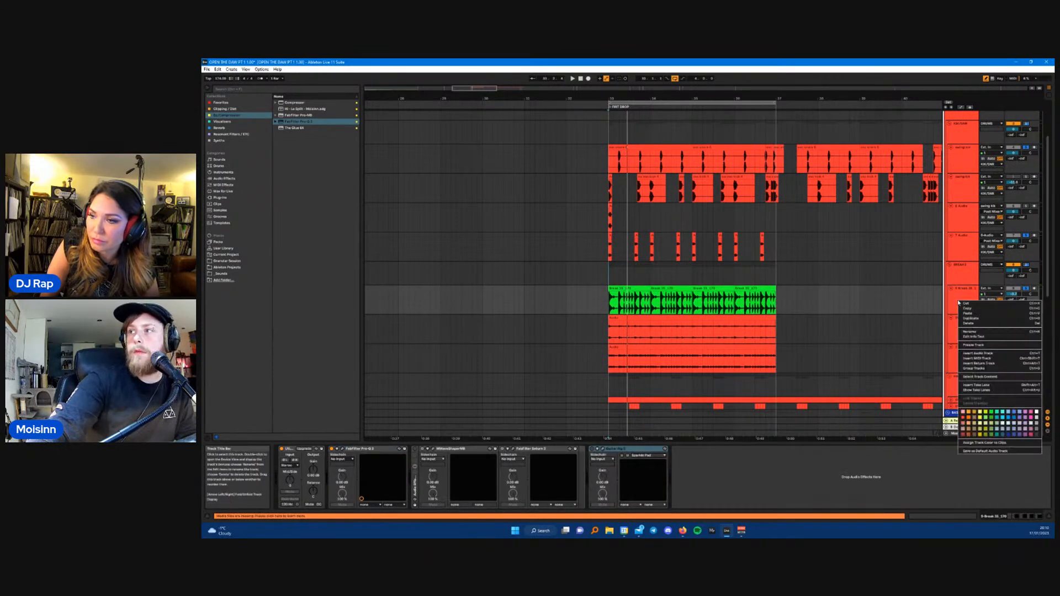
left_click(980, 452)
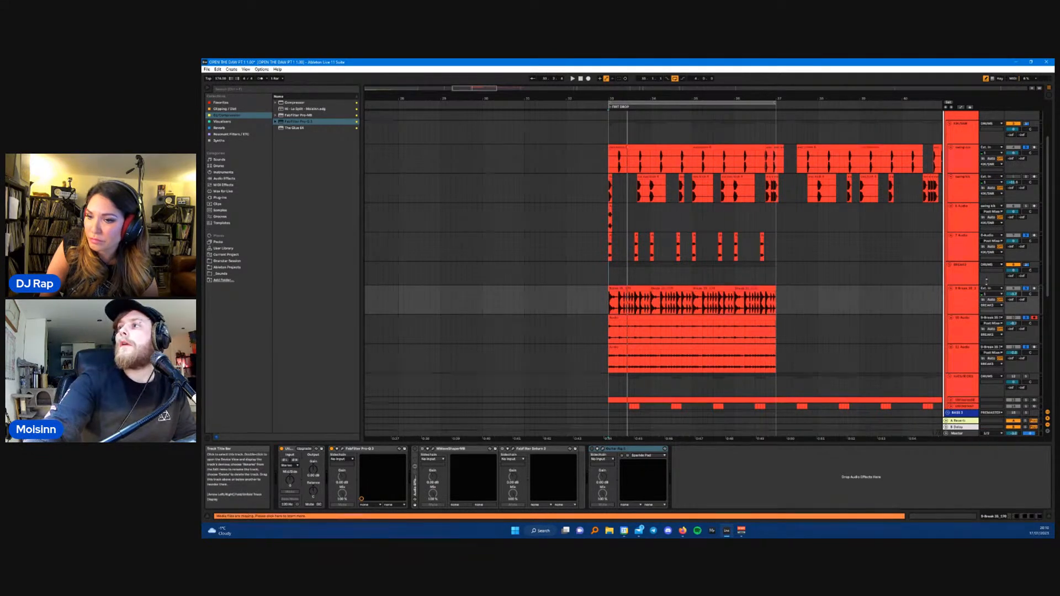
- Search the plug-ins for ShaperBox and add ShaperBox 2 to the end of the BREAKS group's device chain
left_click(962, 274)
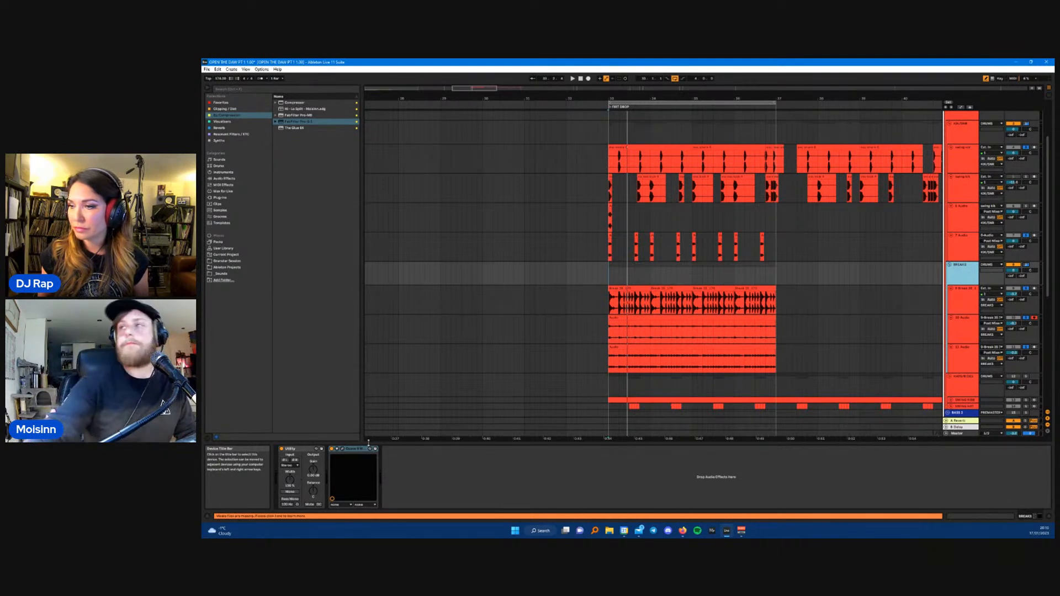
left_click(270, 91)
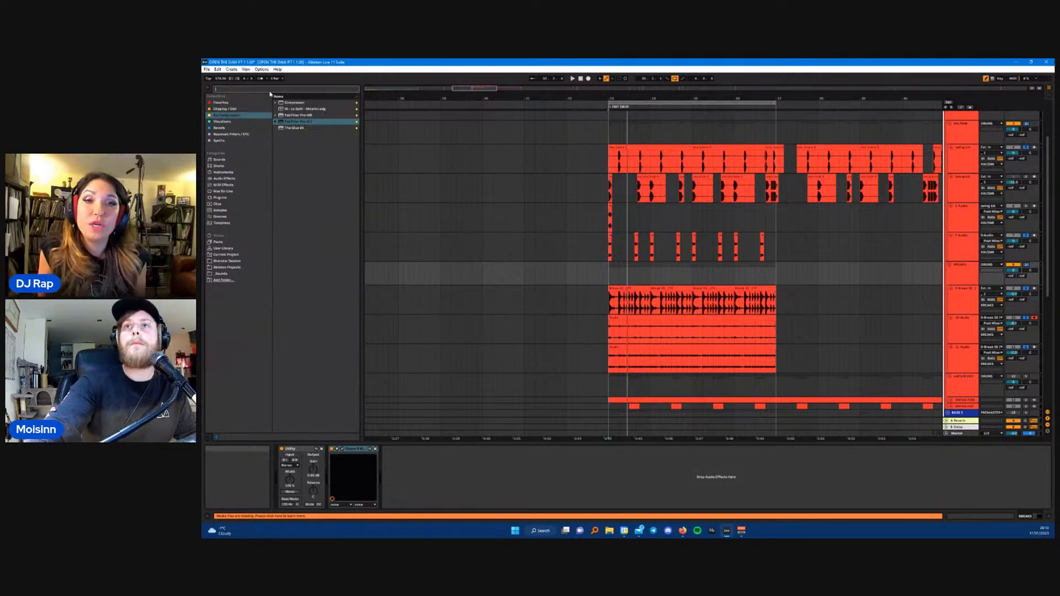
type("ott")
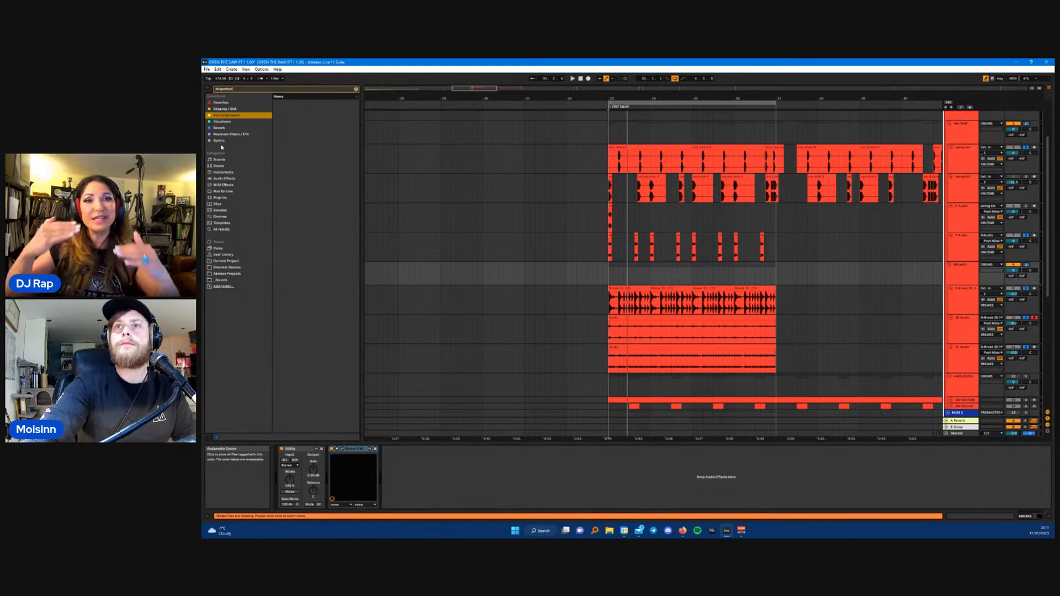
left_click(220, 197)
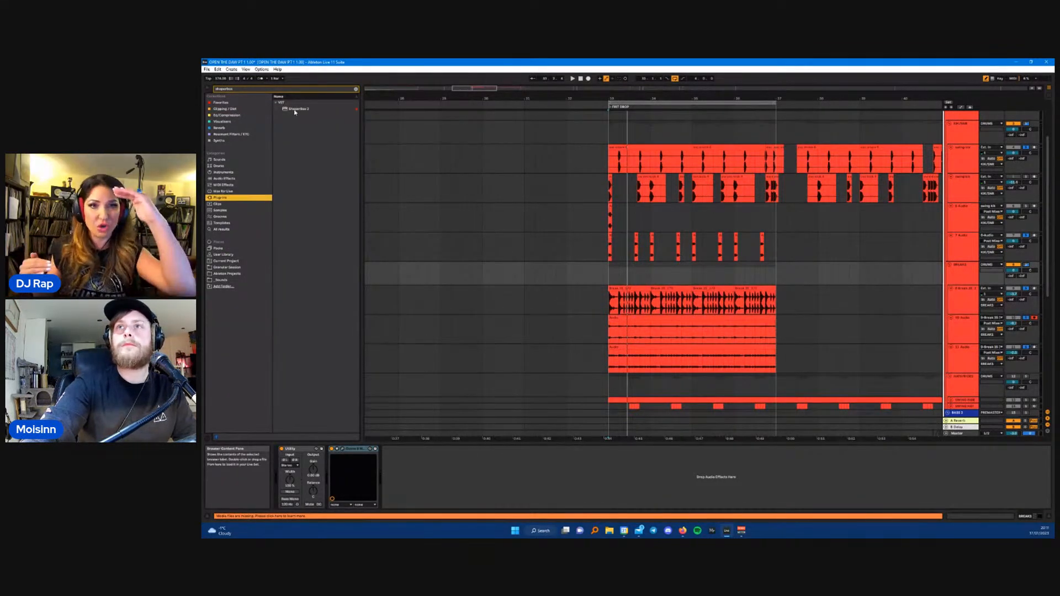
left_click_drag(295, 110, 315, 136)
left_click_drag(406, 453, 406, 473)
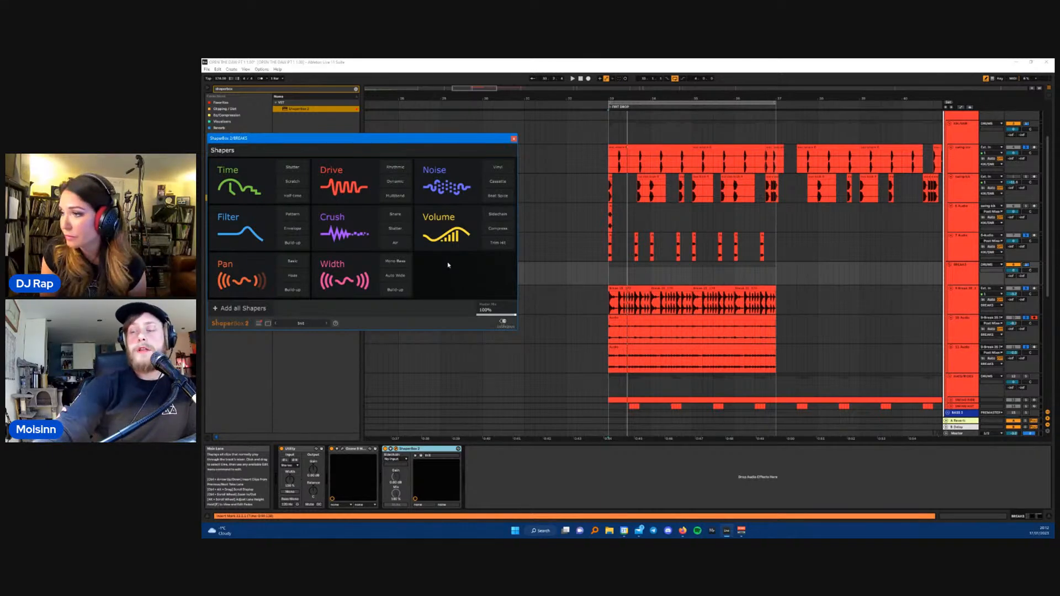
left_click_drag(392, 141, 417, 135)
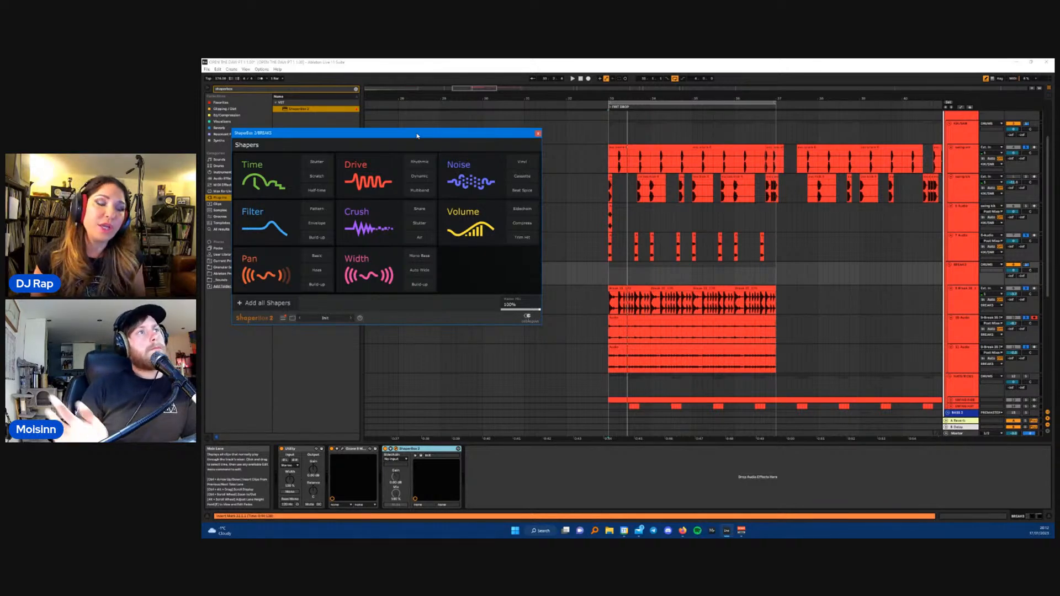
left_click_drag(417, 136, 426, 130)
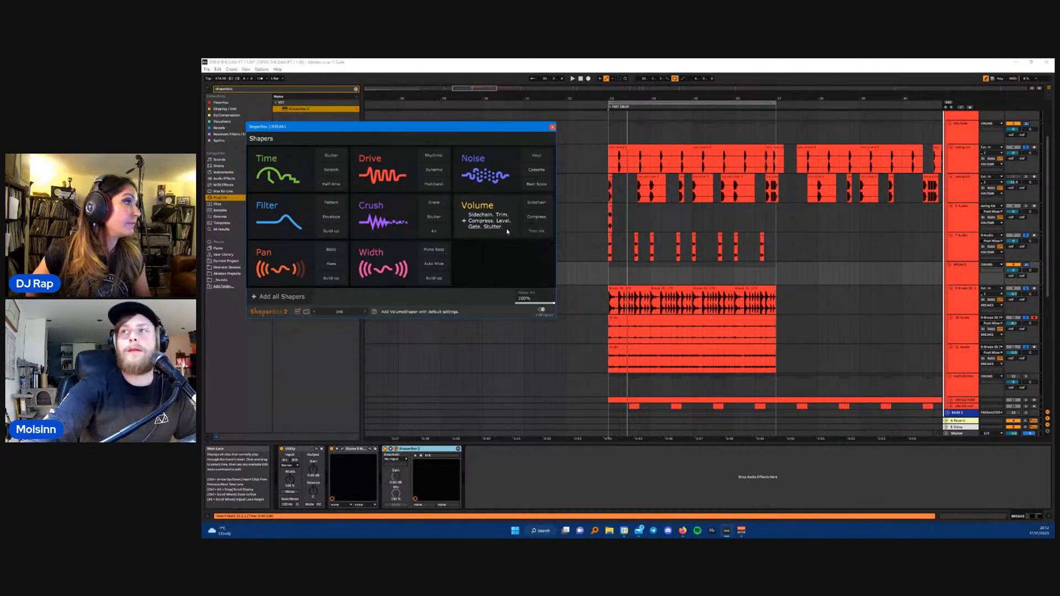
- Add the Volume shaper in ShaperBox 2 and set its MIDI Trigger to On
left_click(499, 222)
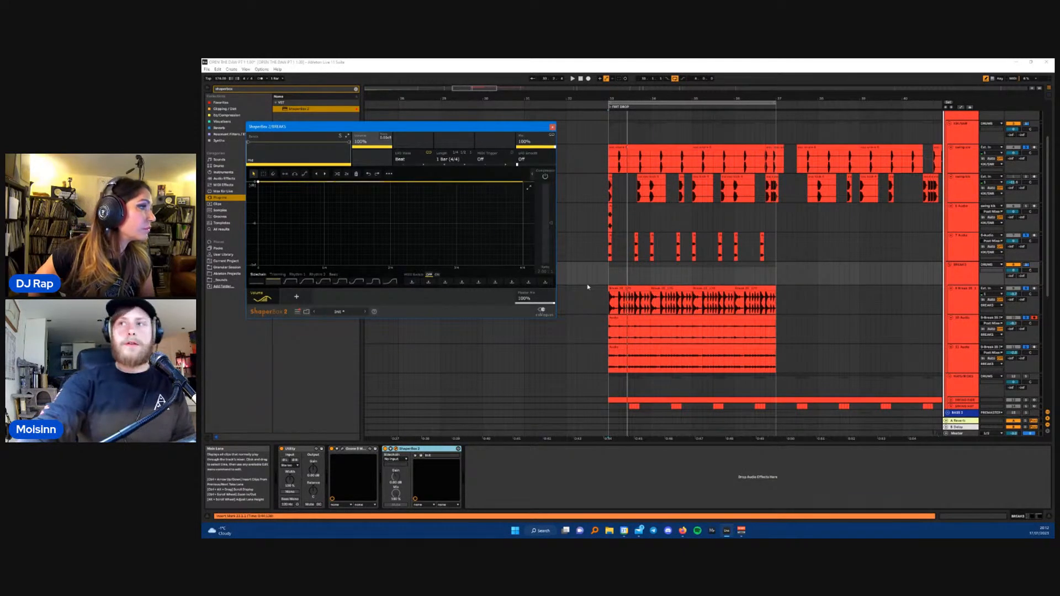
left_click_drag(427, 129, 449, 136)
left_click(520, 167)
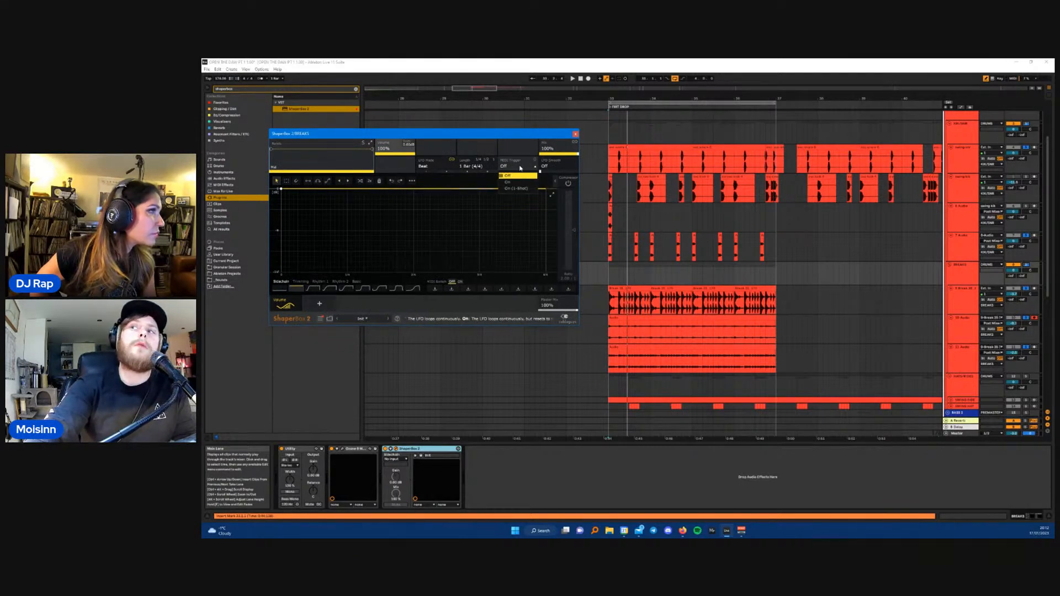
left_click(516, 182)
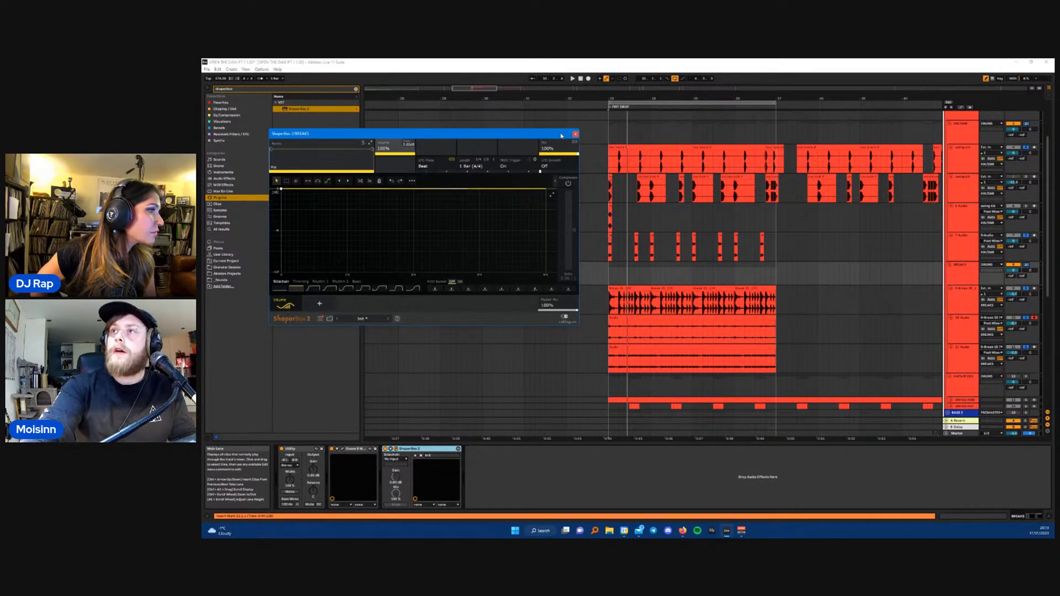
left_click_drag(566, 134, 552, 138)
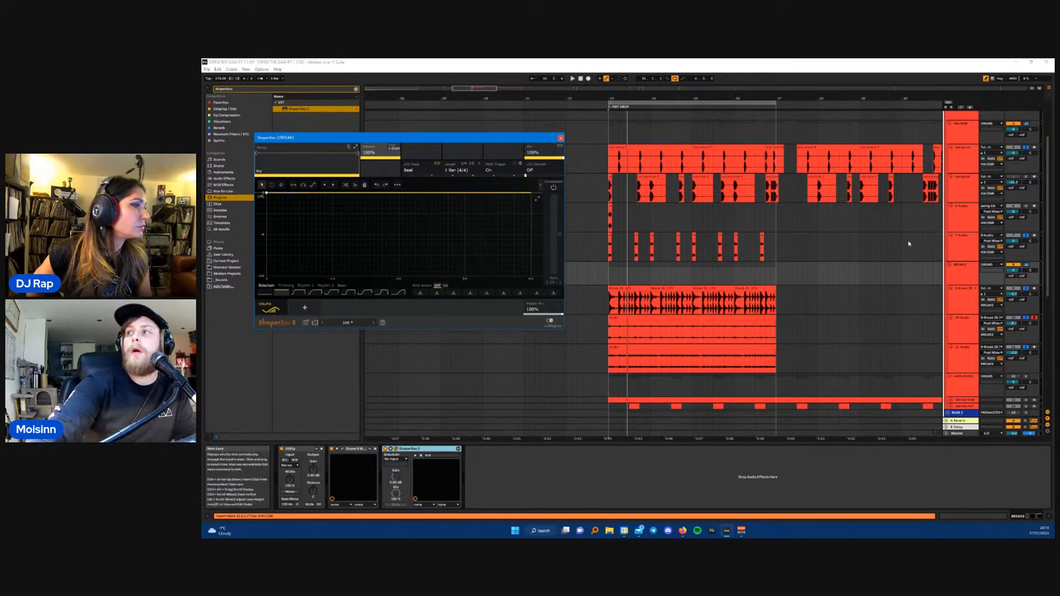
- Solo the 7 Audio track and audition its short hits from the start of the first drop
left_click(879, 251)
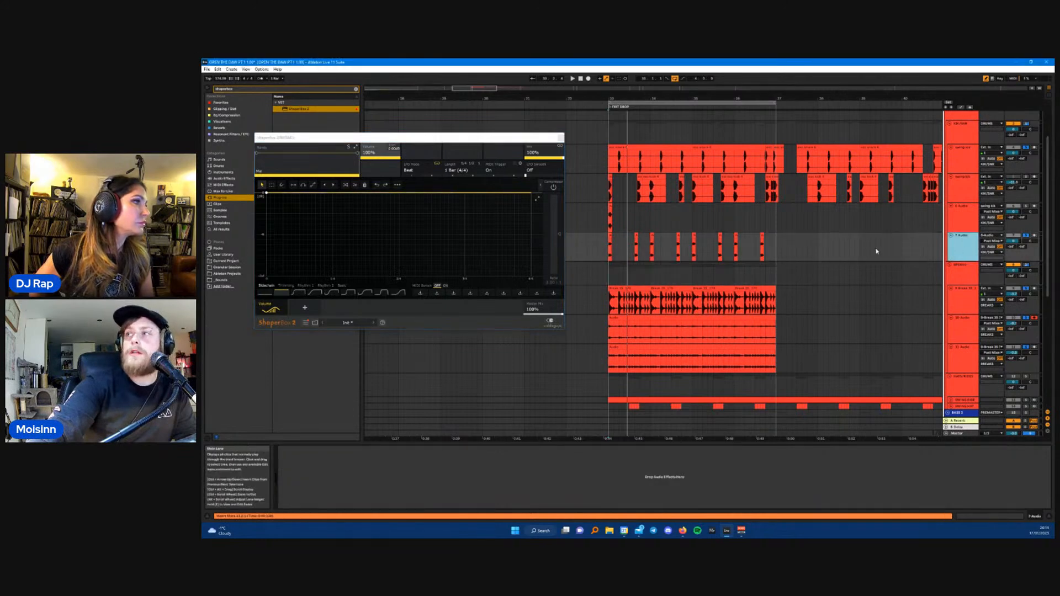
left_click(1026, 236)
left_click(614, 251)
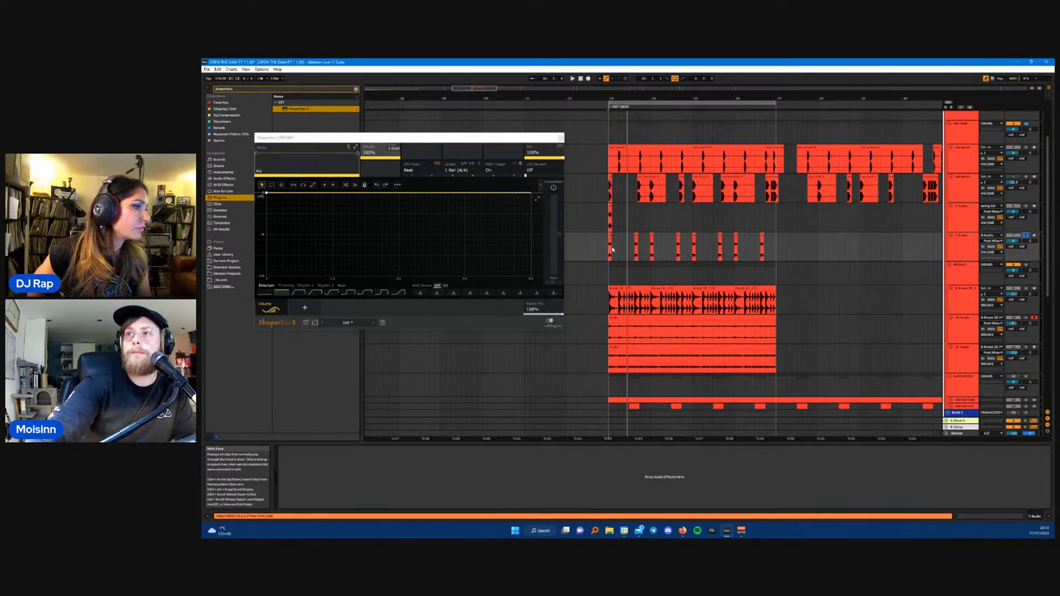
- Insert a MIDI track below 7 Audio and create a short clip containing one note under the first hit
left_click(961, 251)
right_click(963, 249)
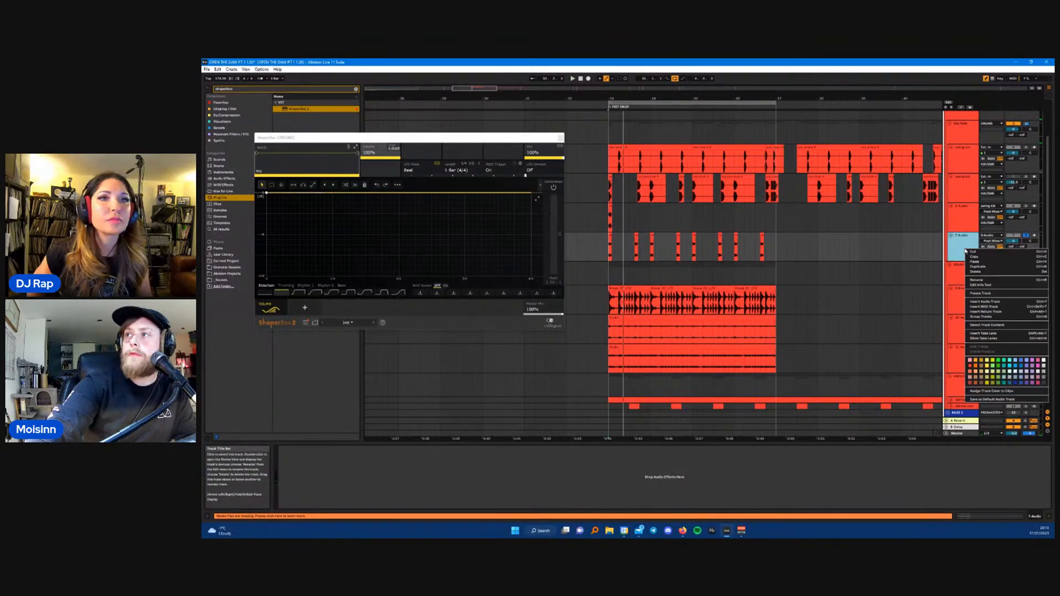
left_click(981, 311)
scroll(615, 279, "up", 4)
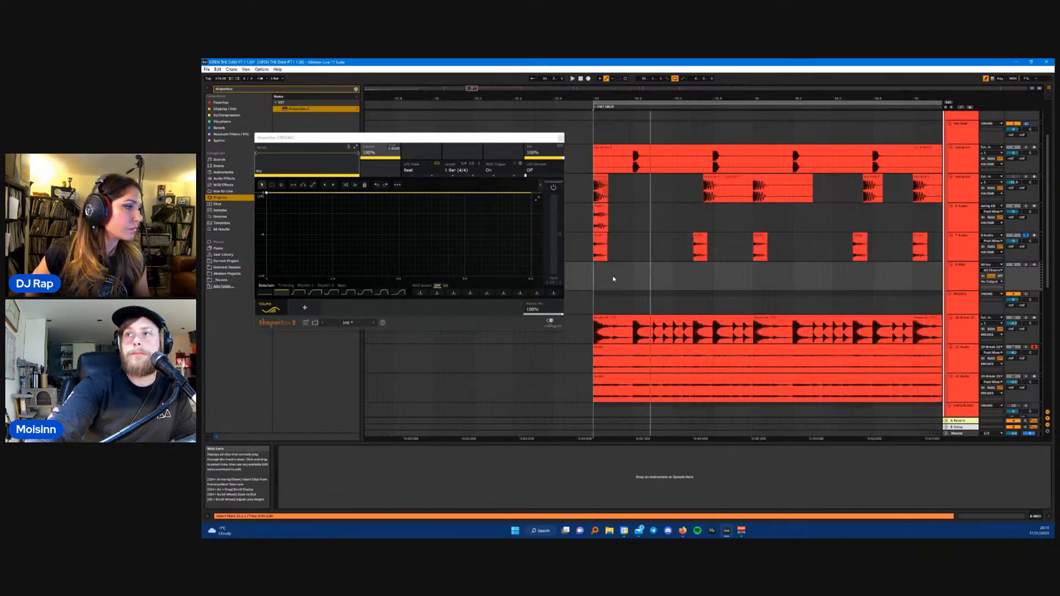
scroll(583, 275, "down", 2)
left_click_drag(580, 275, 599, 276)
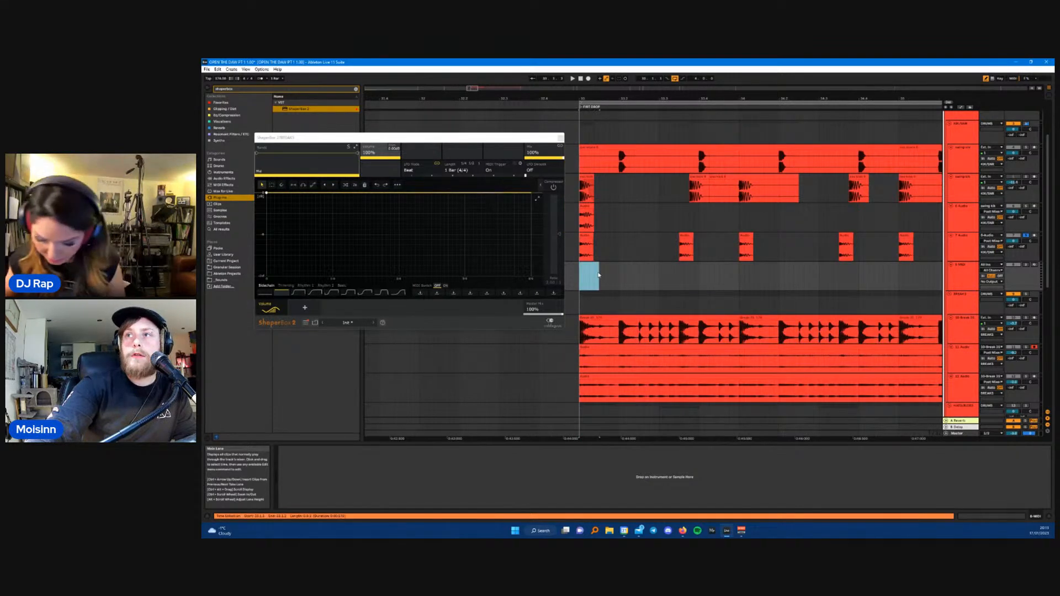
right_click(587, 273)
left_click(599, 328)
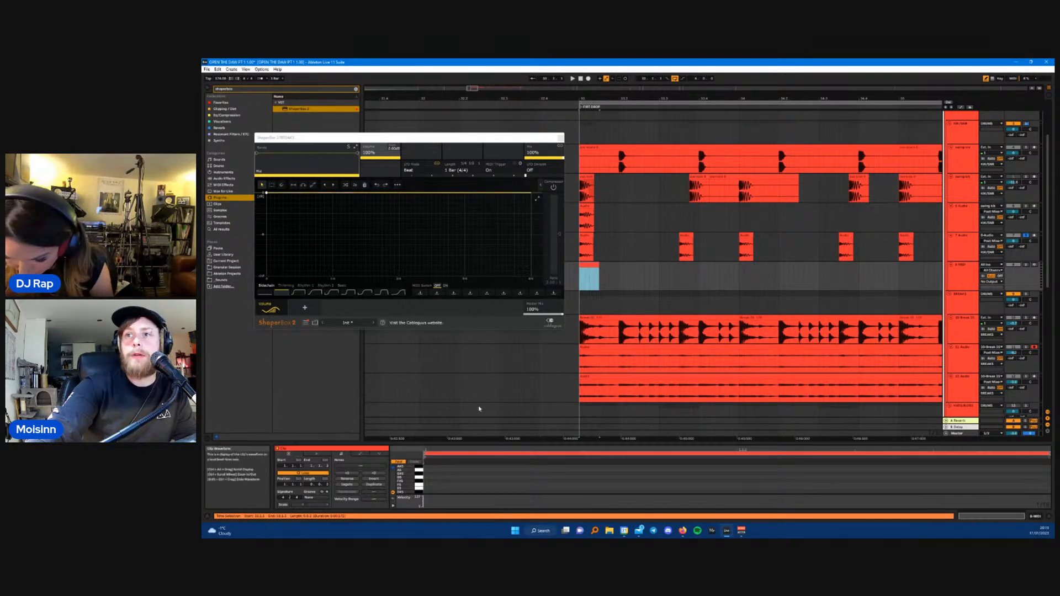
double_click(434, 476)
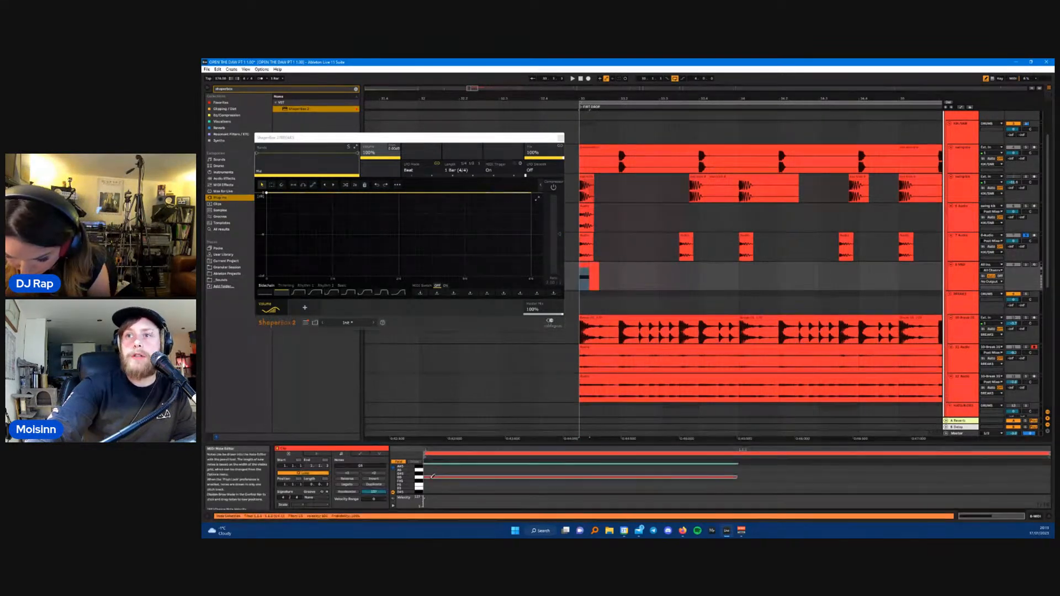
- Duplicate the short MIDI clip so that a copy sits under every hit of the 7 Audio track across the loop
left_click(599, 266)
left_click_drag(599, 266, 908, 276)
scroll(868, 263, "down", 5)
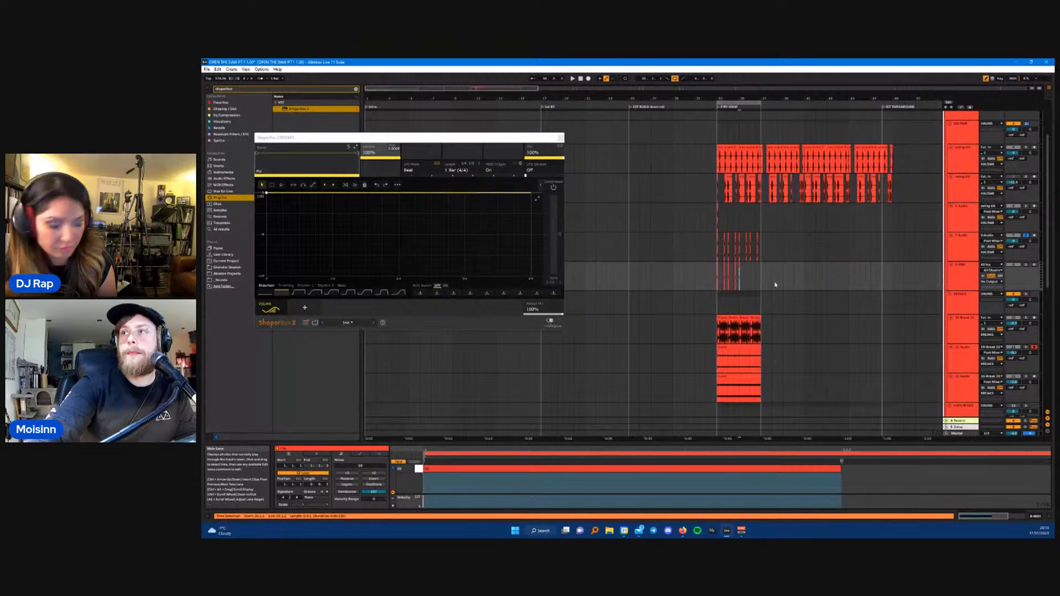
left_click(729, 281)
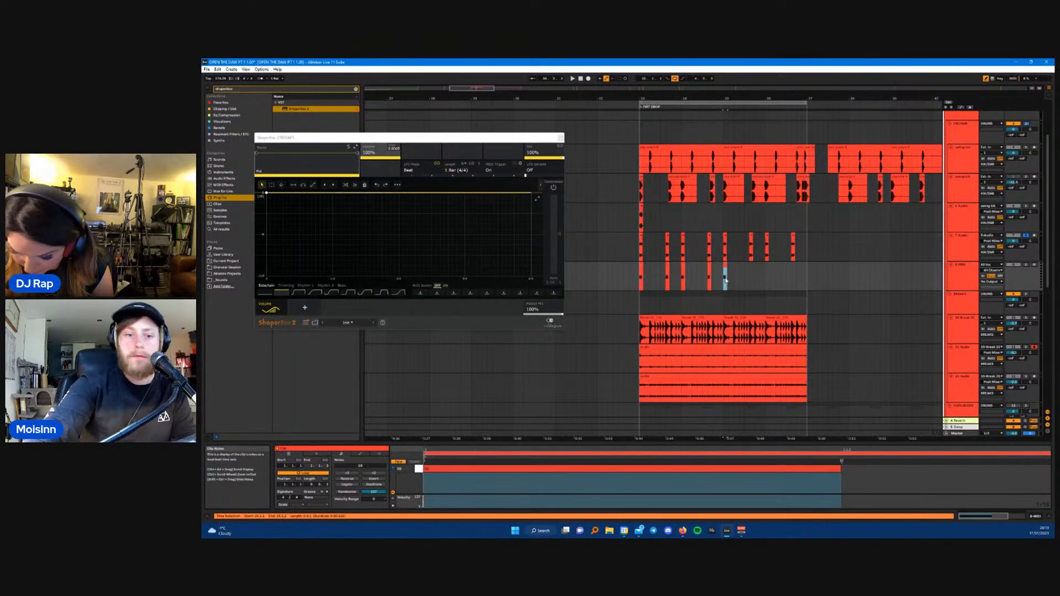
left_click(725, 275)
left_click_drag(725, 274, 809, 277)
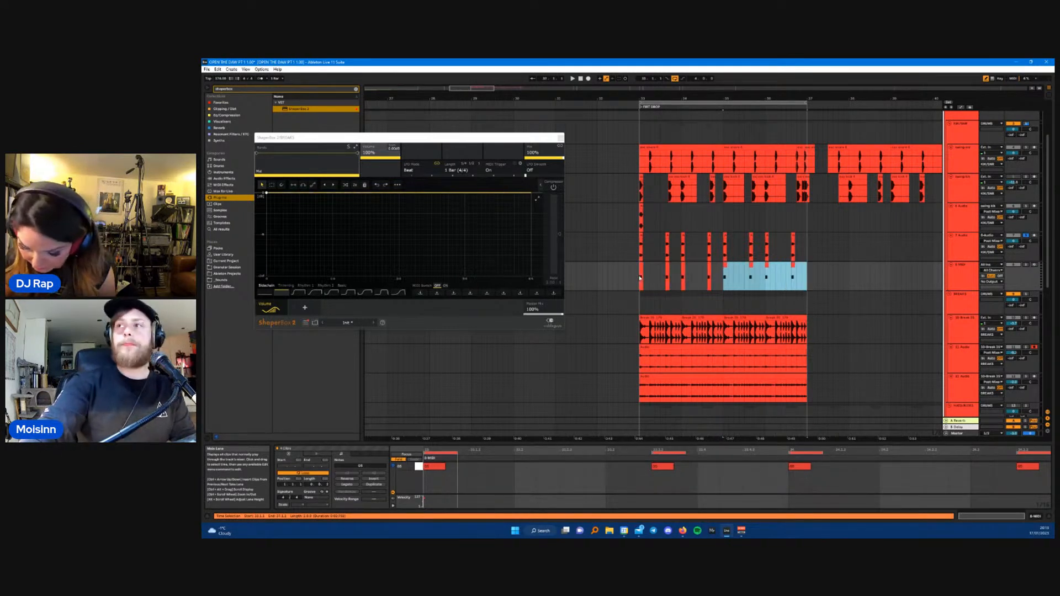
- Rename the MIDI track below 7 Audio as SC Trigger
left_click(960, 288)
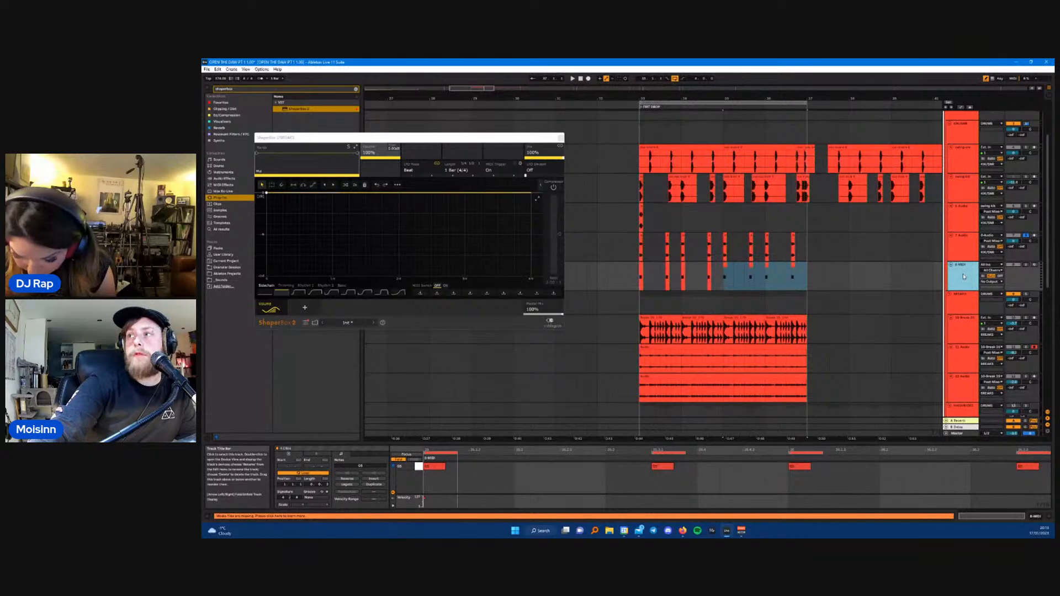
right_click(964, 274)
left_click(989, 306)
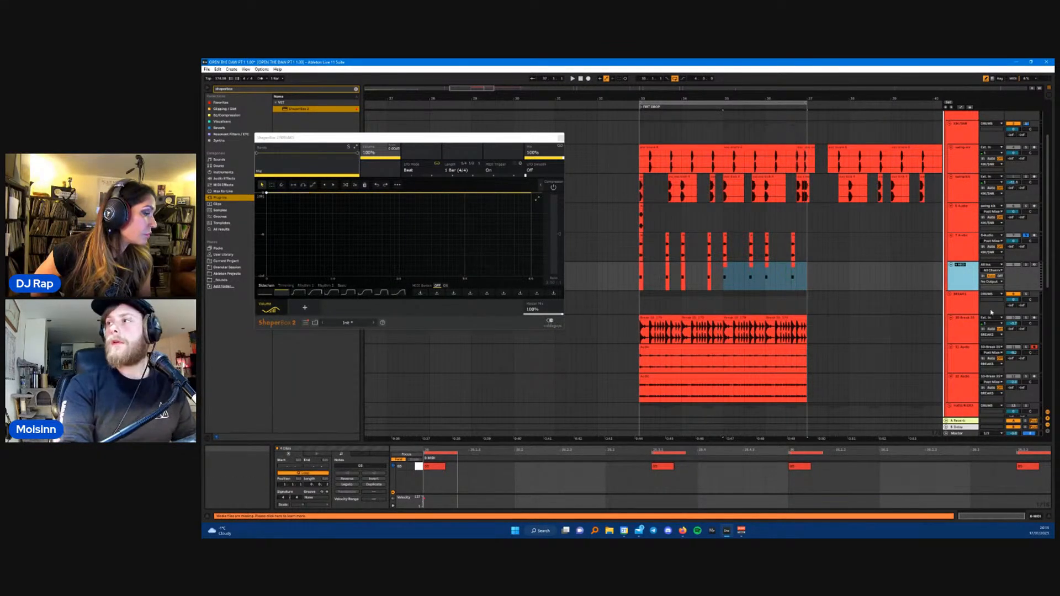
right_click(991, 311)
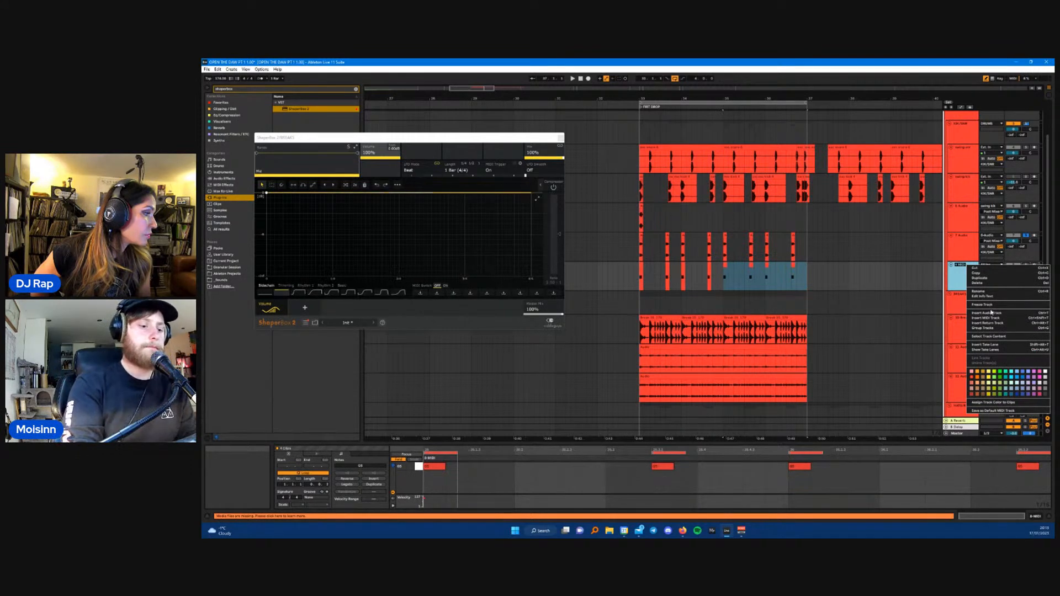
right_click(963, 271)
left_click(976, 302)
type("SC Trigger")
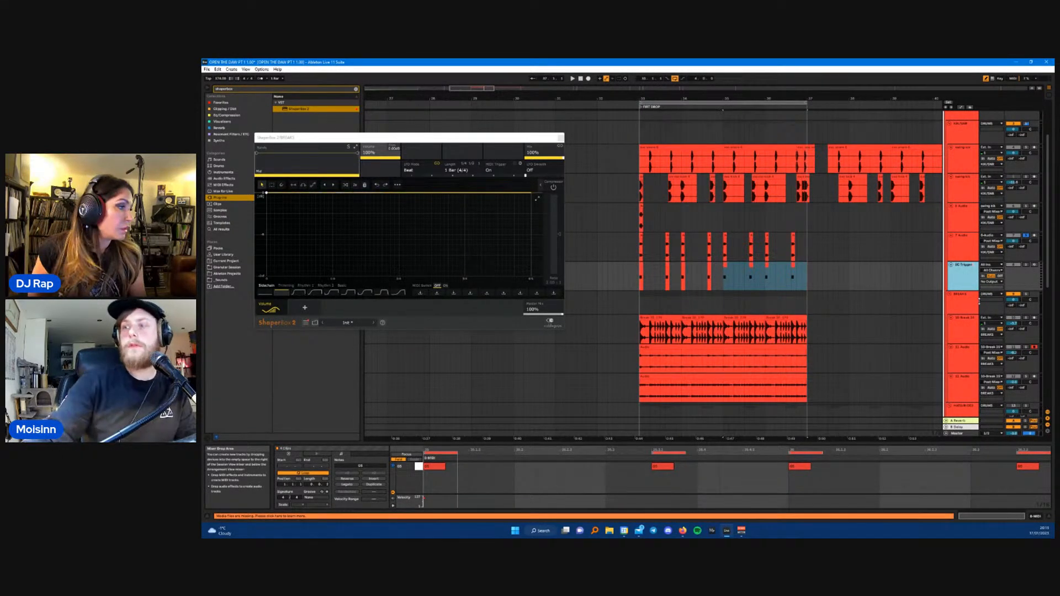
key("Return")
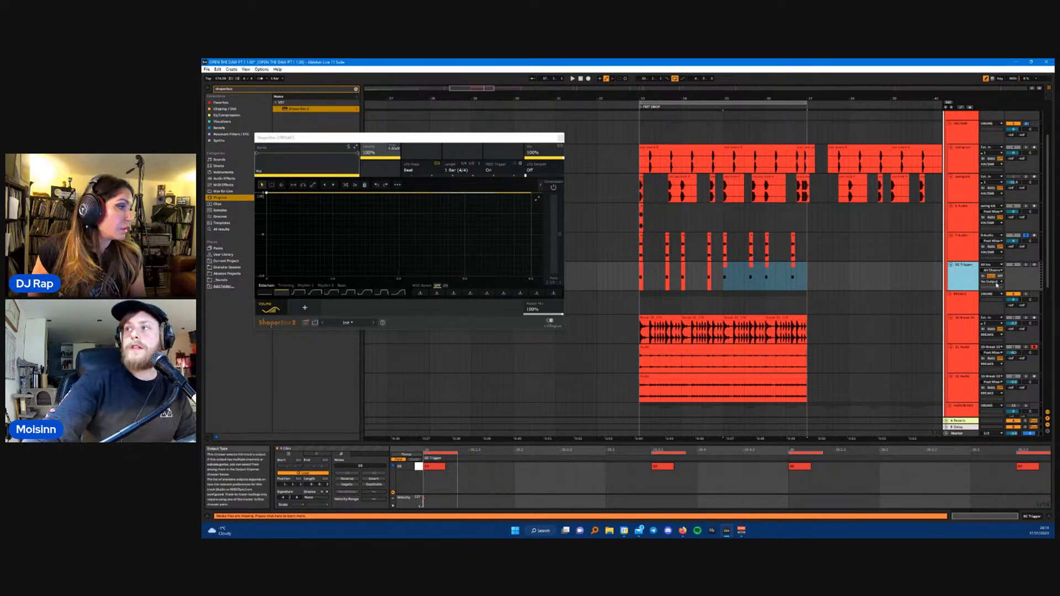
- Route the SC Trigger track's MIDI output to ShaperBox on the BREAKS group and play the loop from its start
left_click(992, 282)
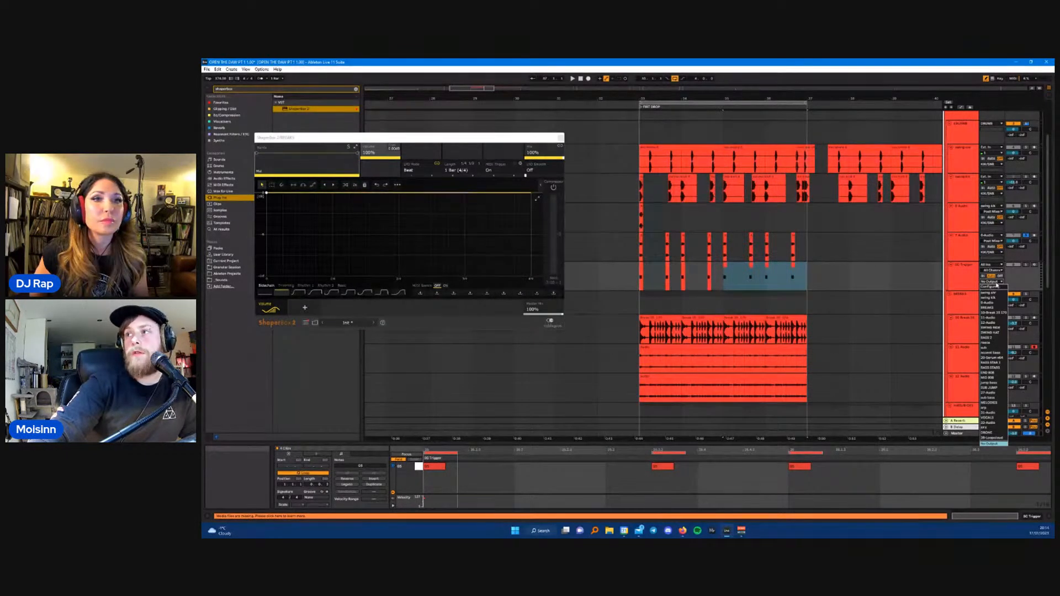
left_click(990, 307)
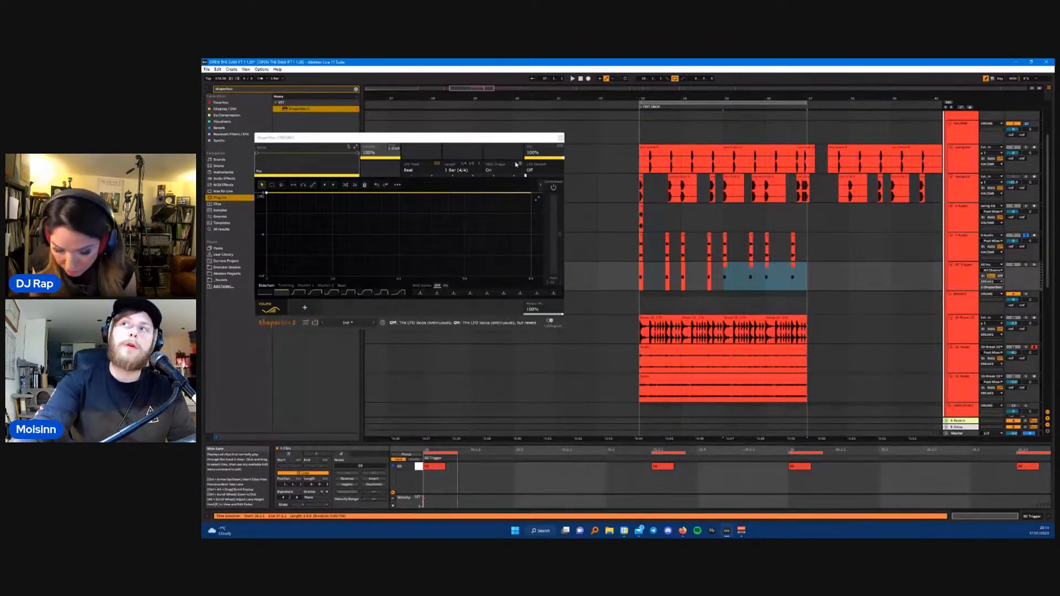
left_click(641, 271)
key("space")
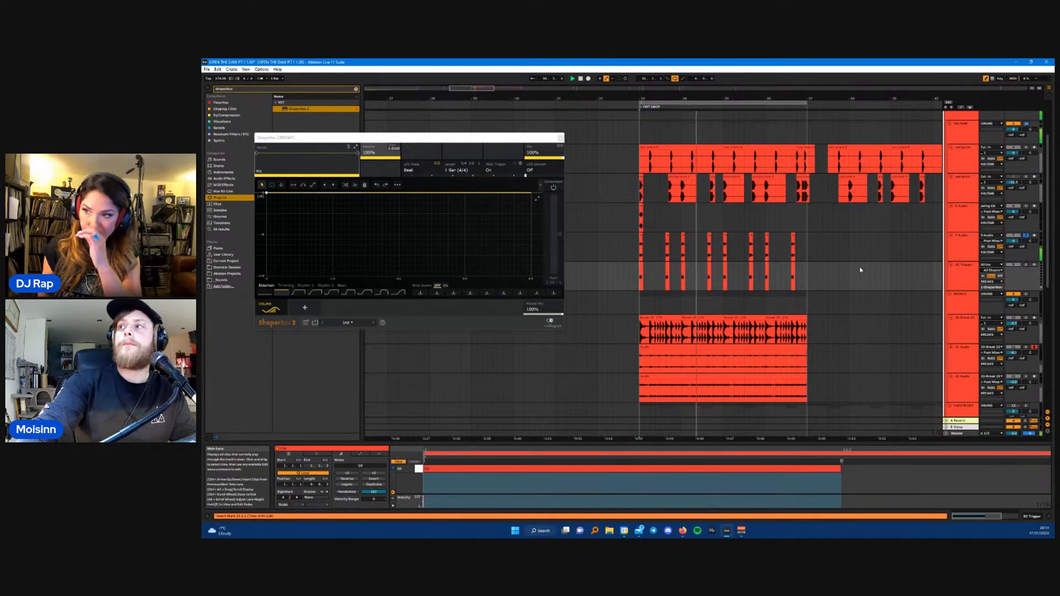
key("space")
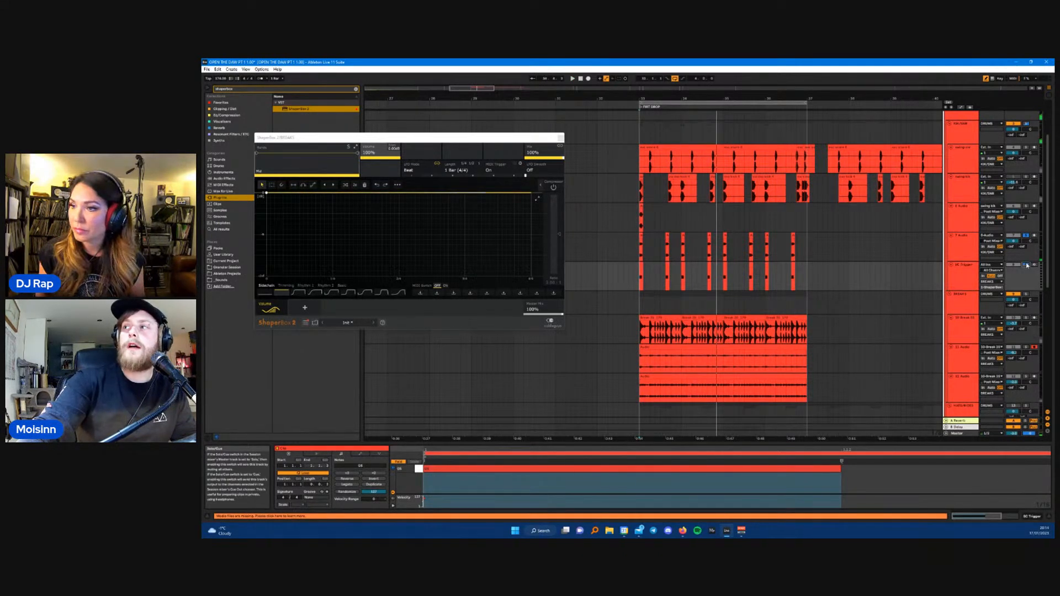
- Solo the SC Trigger track and the BREAKS group alongside 7 Audio, auditioning the loop from the start of the first drop
left_click(639, 270)
key("space")
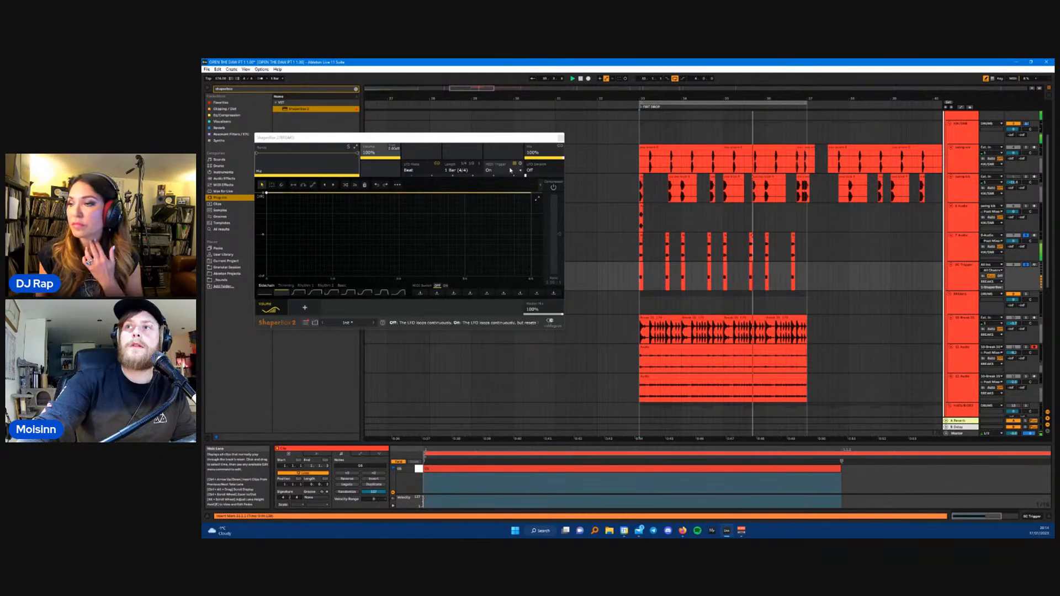
left_click_drag(513, 137, 533, 134)
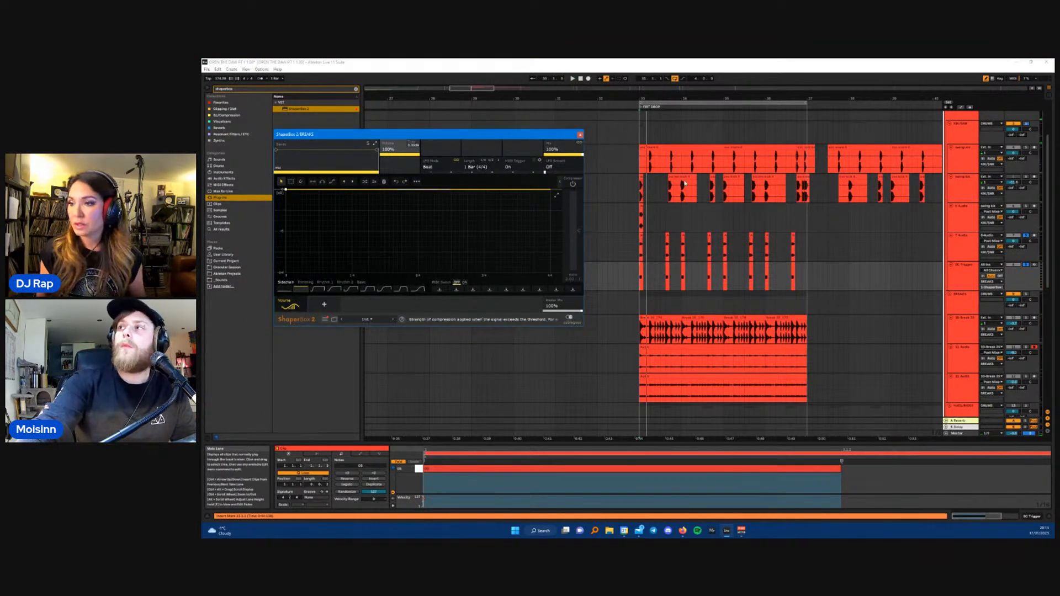
left_click(967, 132)
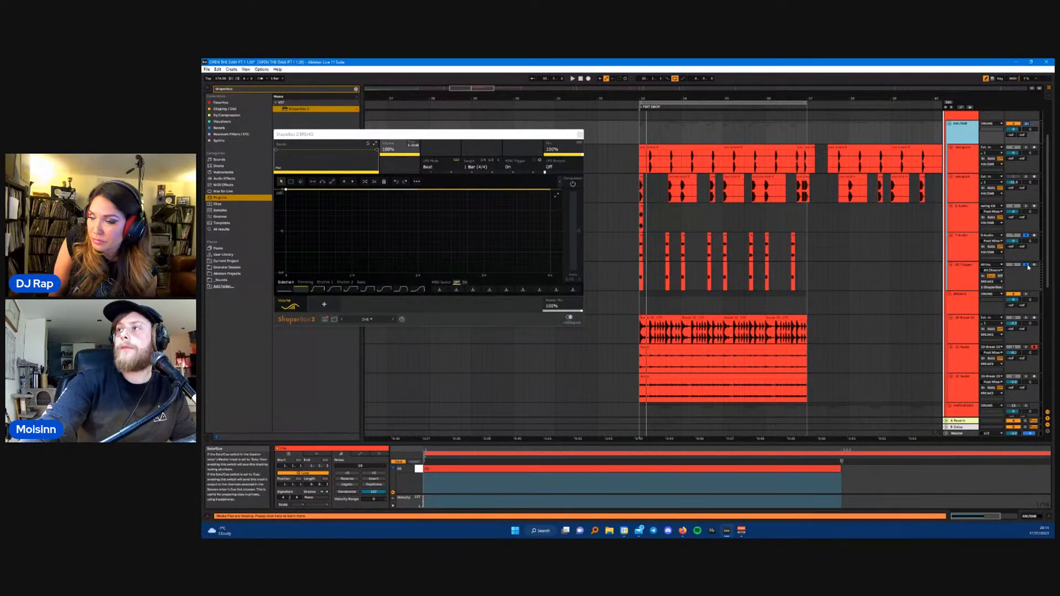
left_click(1027, 236)
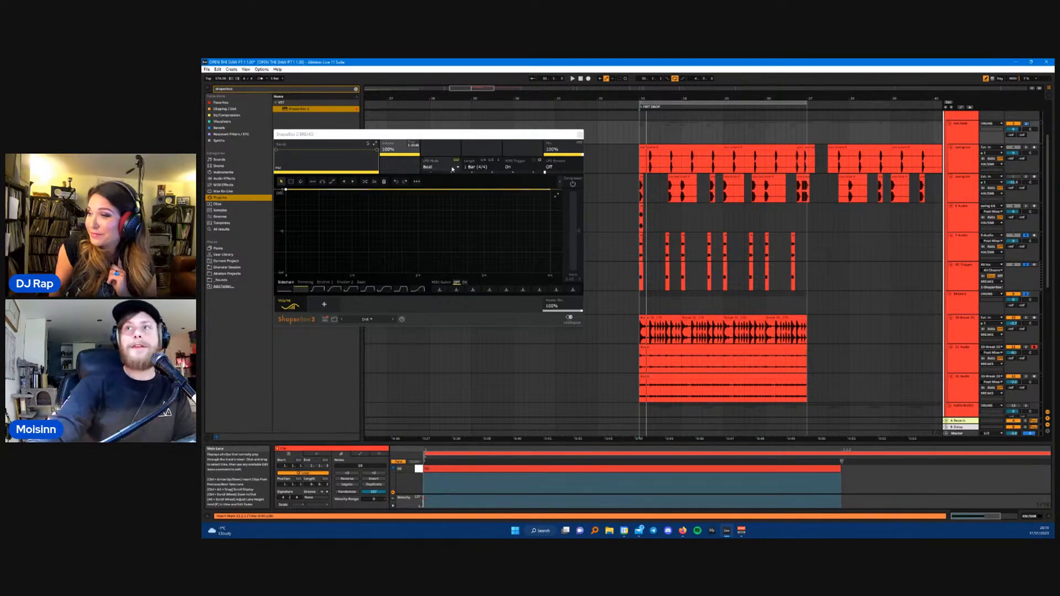
- Shape the ShaperBox volume curve to start at silence and rise quickly to full level near the beginning of the bar
left_click_drag(394, 140, 432, 135)
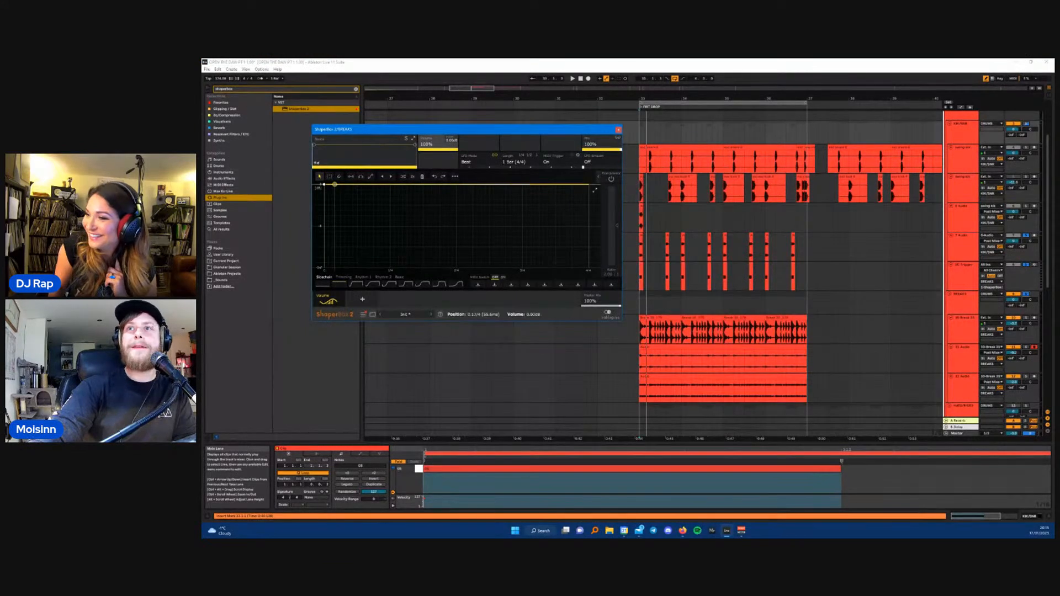
mouse_move(335, 186)
left_mouse_down()
mouse_move(325, 260)
mouse_move(338, 186)
left_mouse_up()
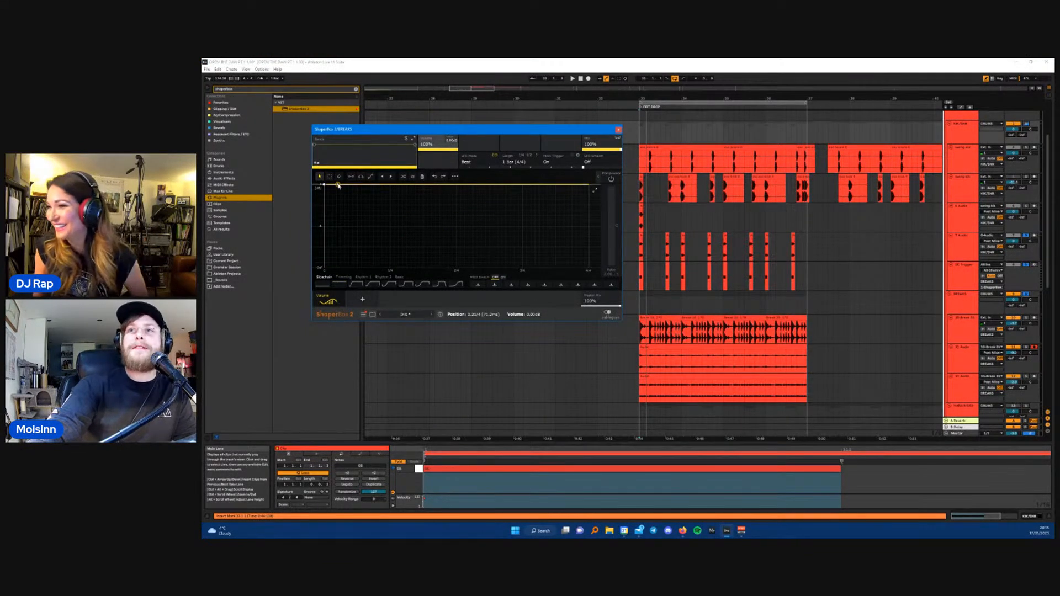
left_click_drag(402, 131, 400, 128)
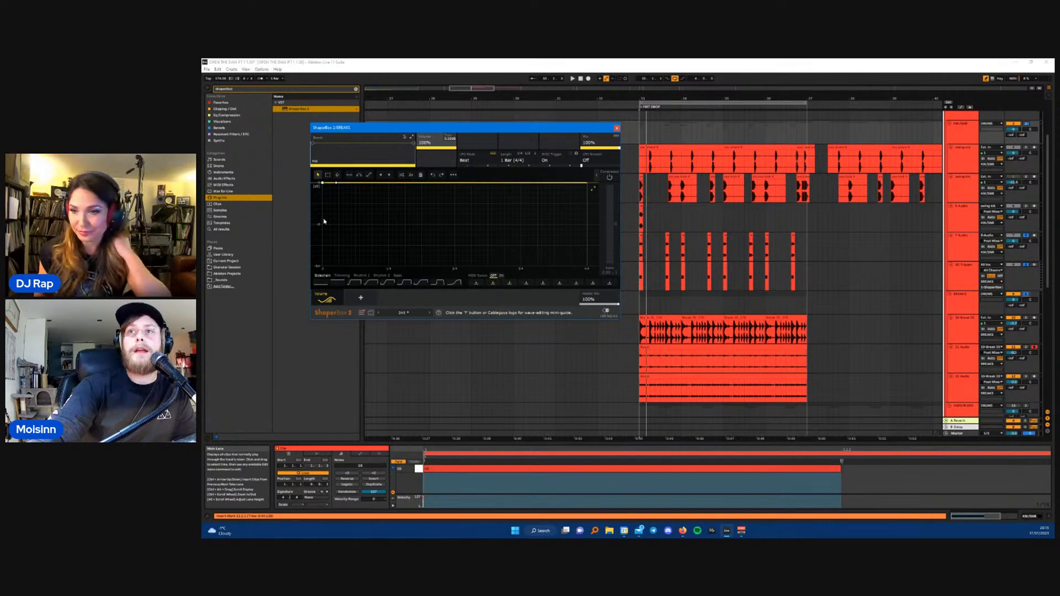
key("space")
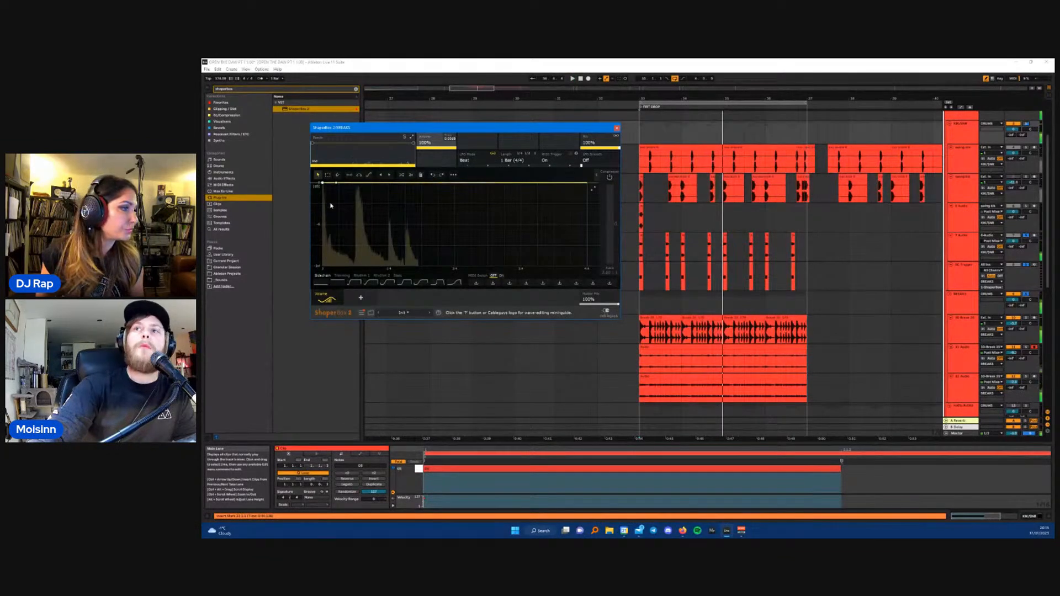
key("space")
mouse_move(336, 183)
left_mouse_down()
mouse_move(338, 259)
mouse_move(345, 183)
left_mouse_up()
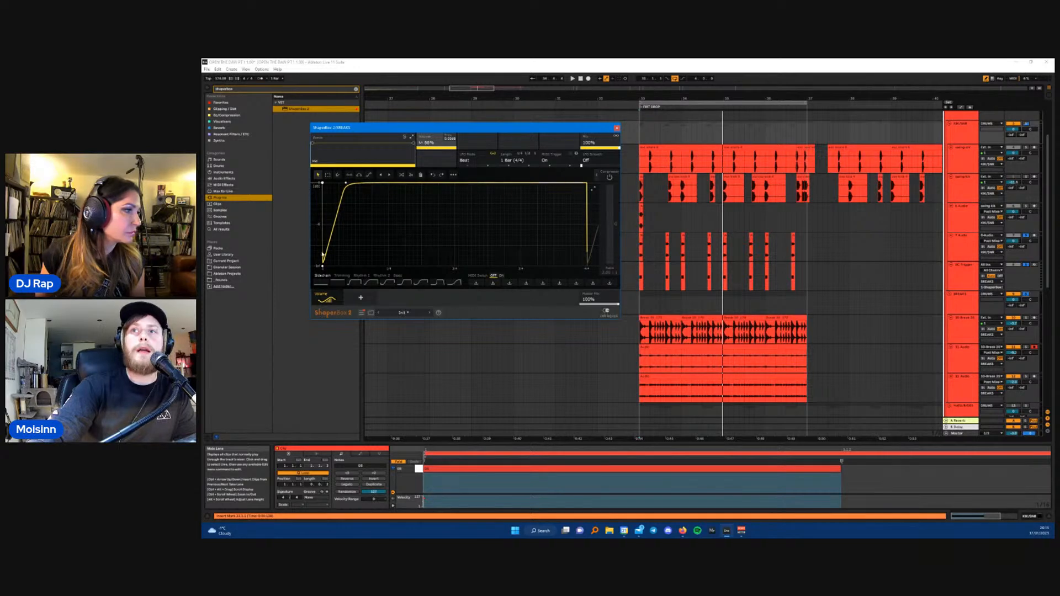
key("space")
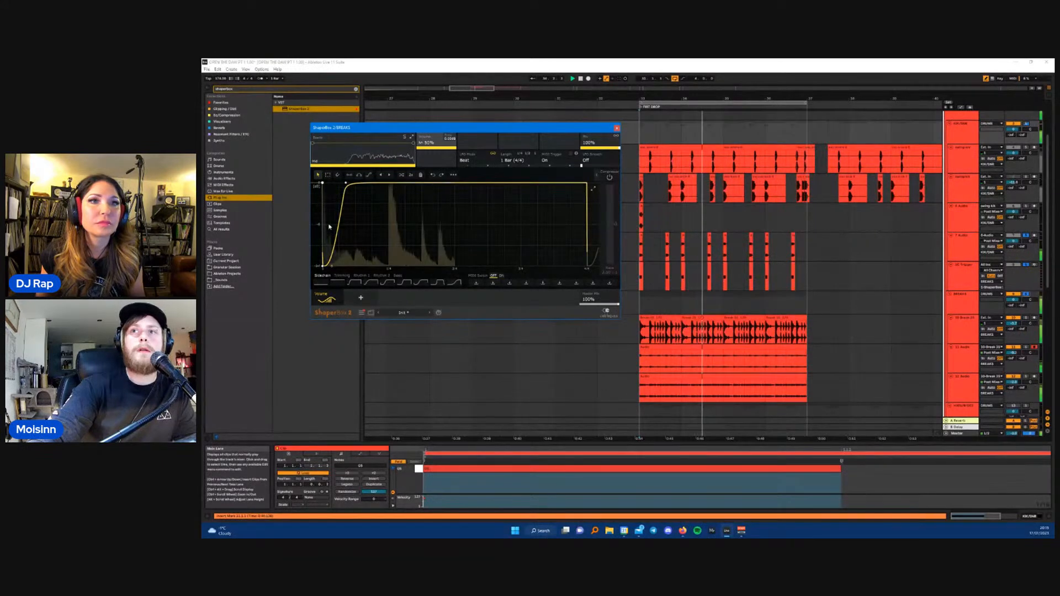
- Stretch the volume ramp to almost half the bar and compare the ducking with the Mix at 0% and 100%
left_click_drag(346, 183, 433, 183)
key("space")
key("space")
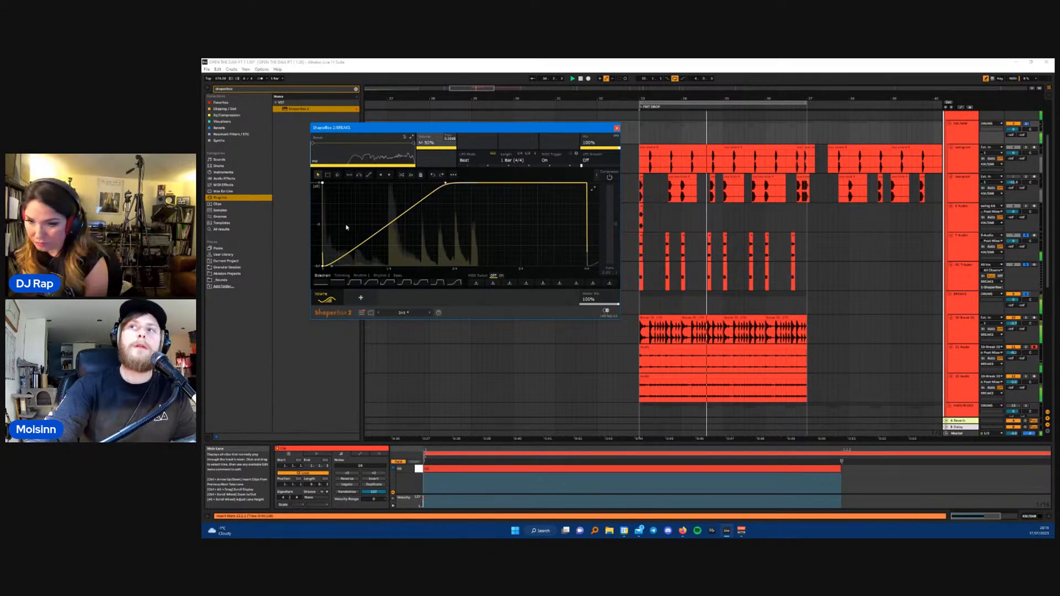
left_click_drag(618, 147, 582, 148)
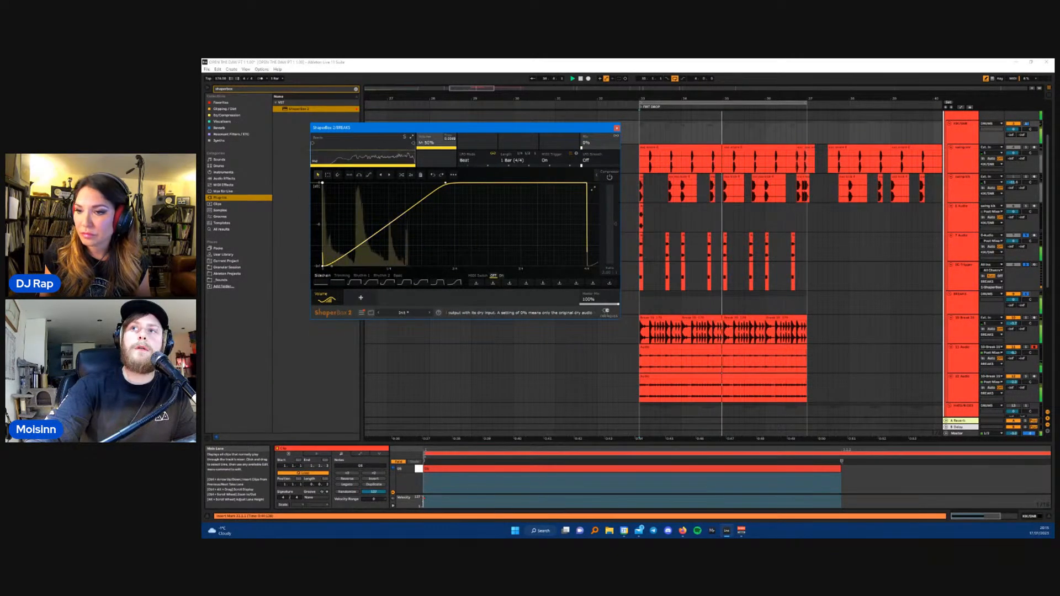
left_click_drag(581, 148, 618, 147)
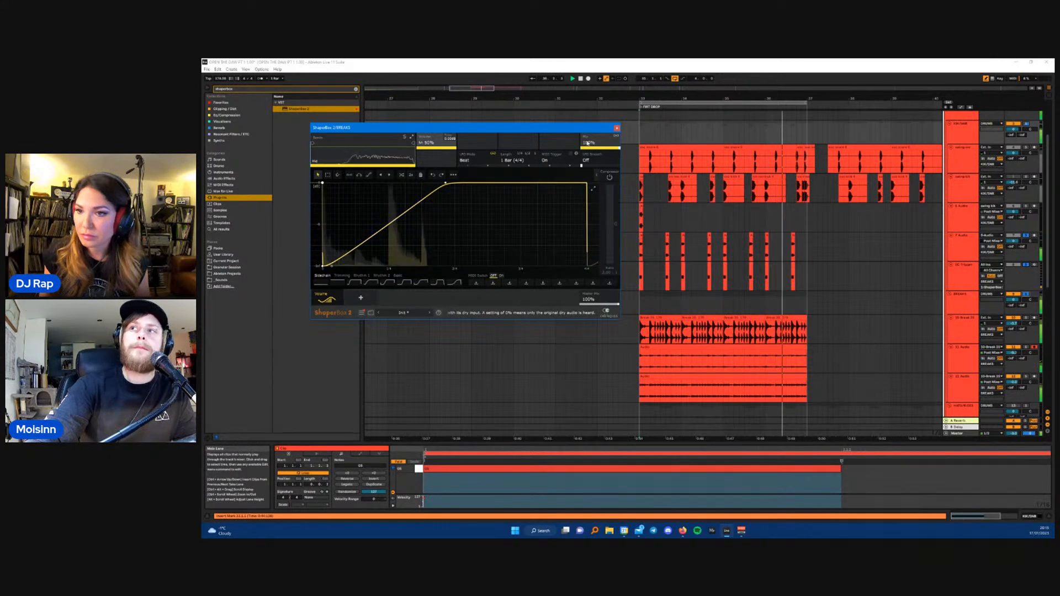
key("space")
- Shorten the volume ramp to a steep fade-in at the start of the bar while listening to the loop
left_click_drag(446, 183, 367, 182)
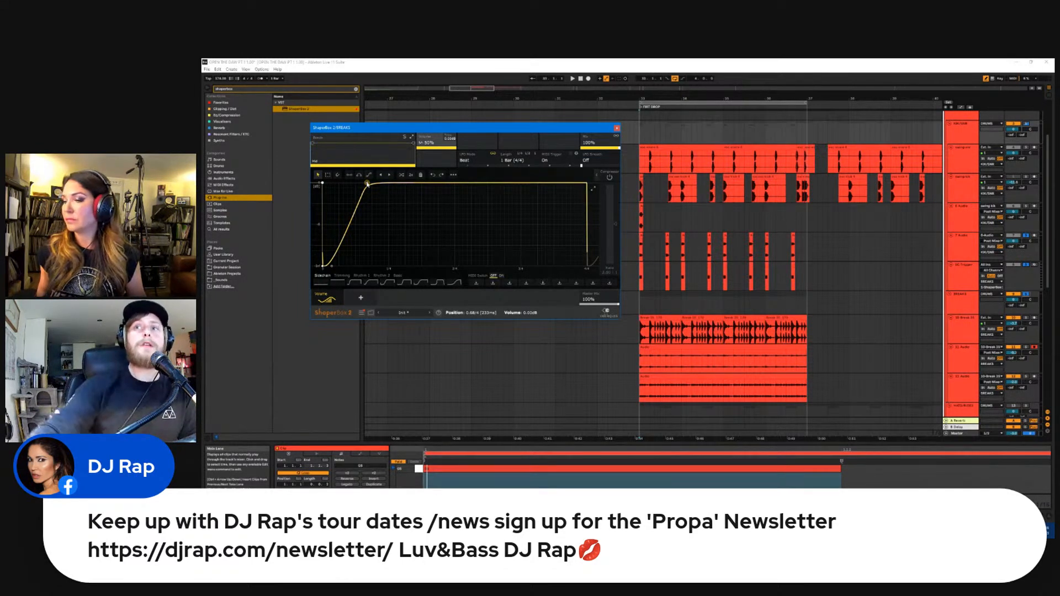
left_click_drag(441, 128, 434, 127)
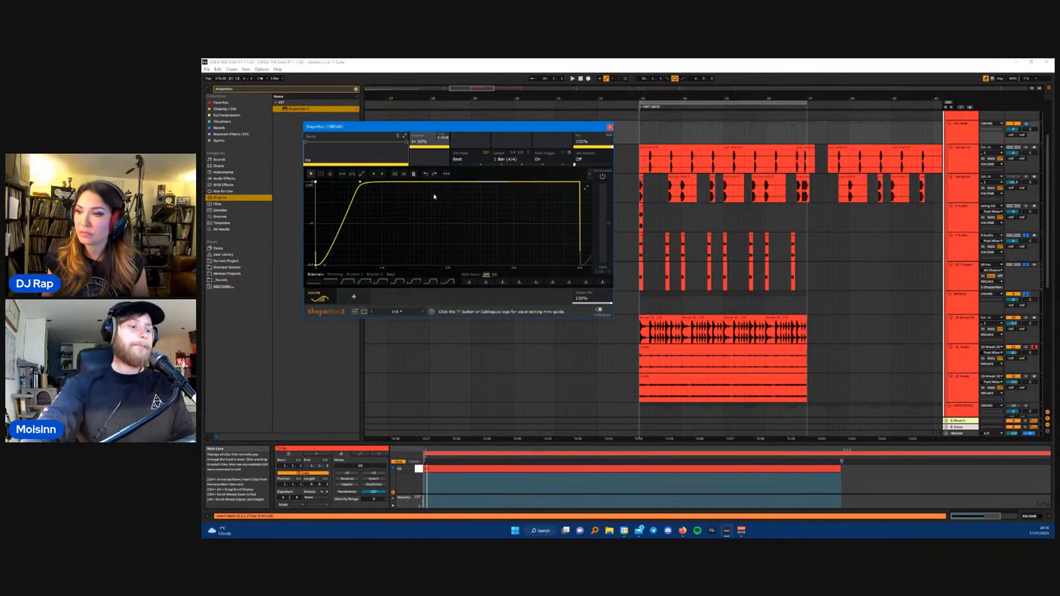
key("space")
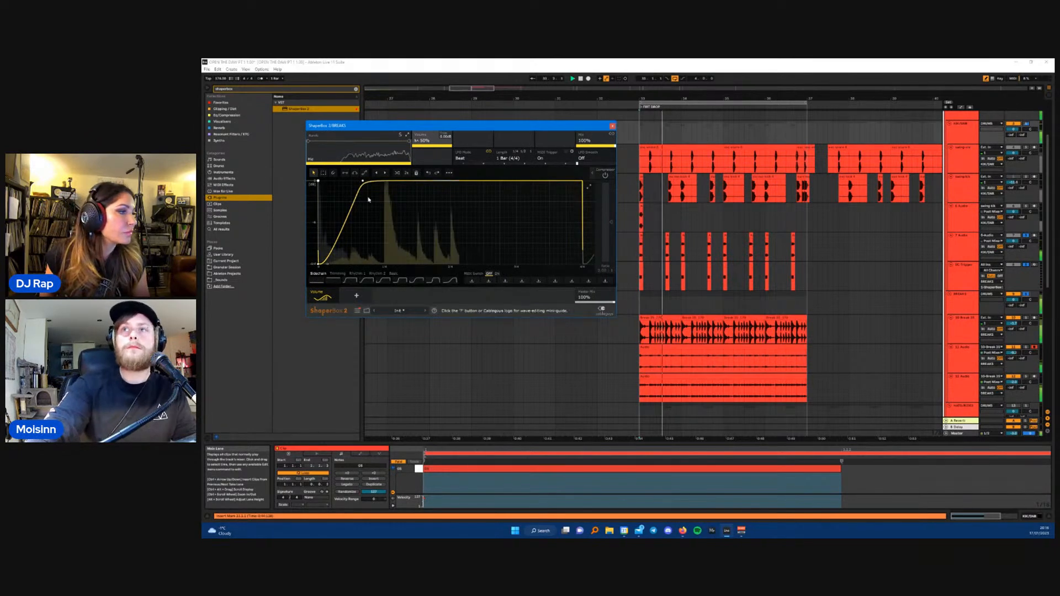
left_click_drag(362, 182, 343, 181)
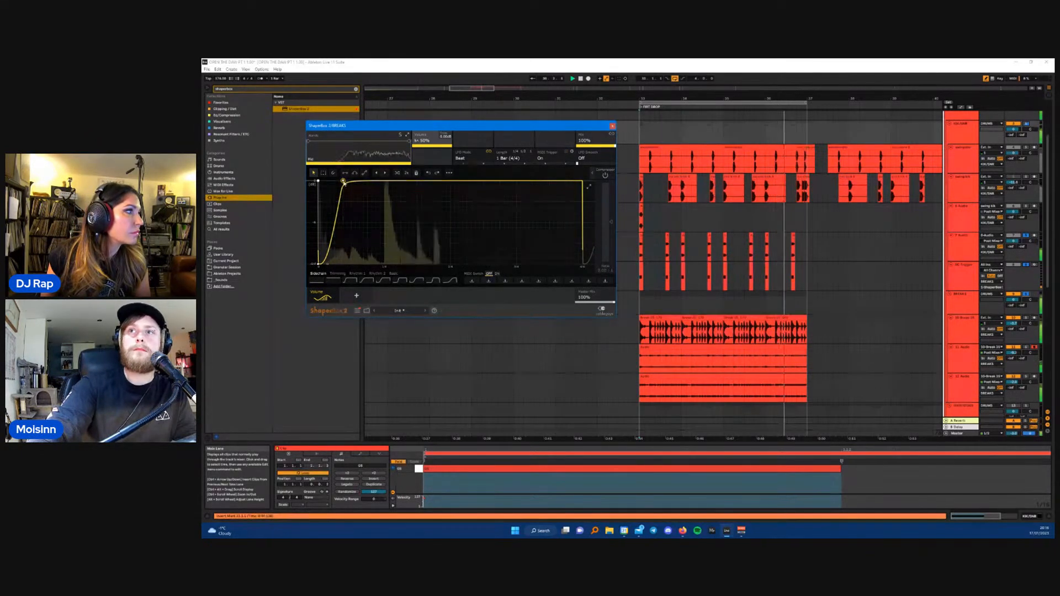
left_click_drag(327, 264, 332, 264)
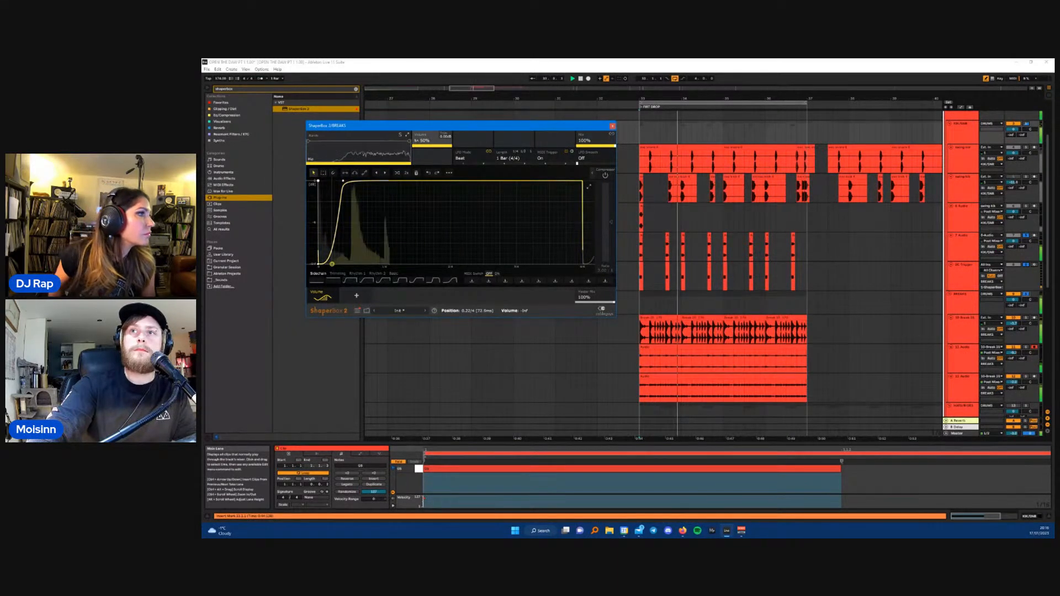
key("space")
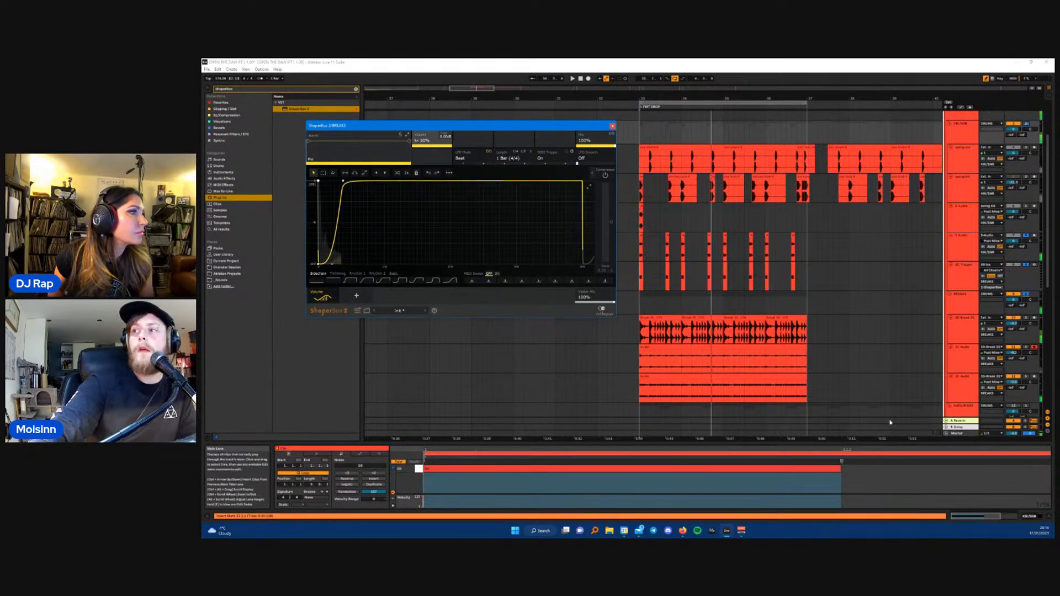
- Open the Mega Scope plugin on the PREMASTER track, place it below the drum clips and play the loop to examine the waveform
scroll(969, 149, "up", 3)
left_click(968, 144)
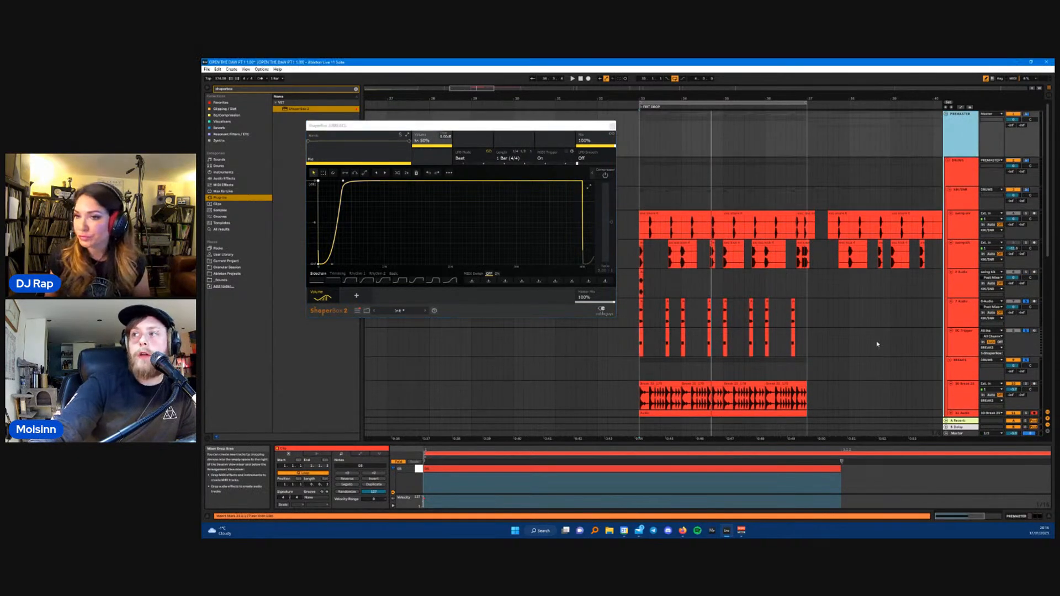
left_click(1023, 519)
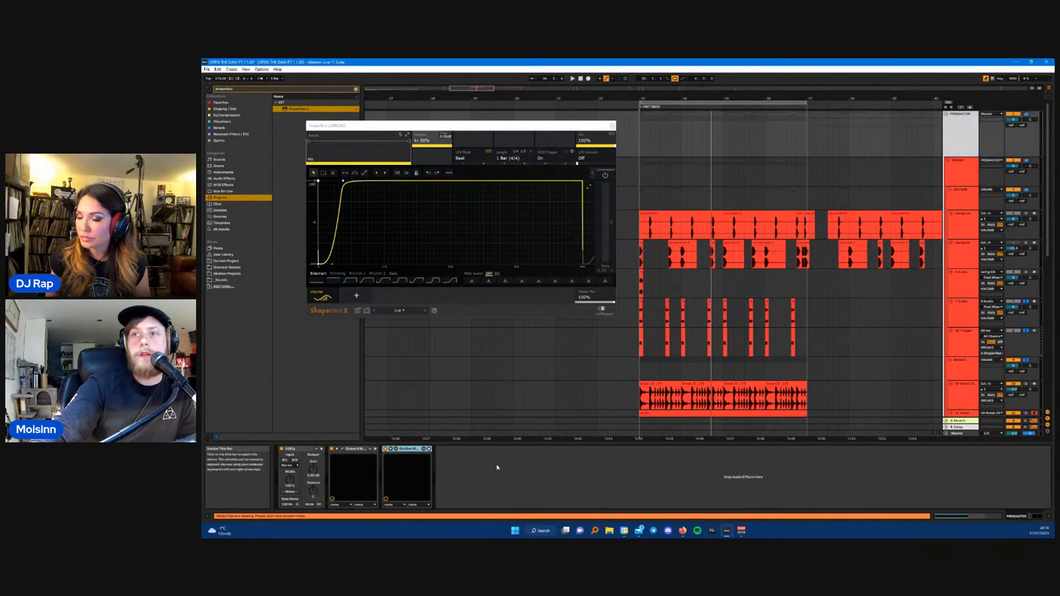
left_click(396, 449)
left_click_drag(409, 100, 756, 280)
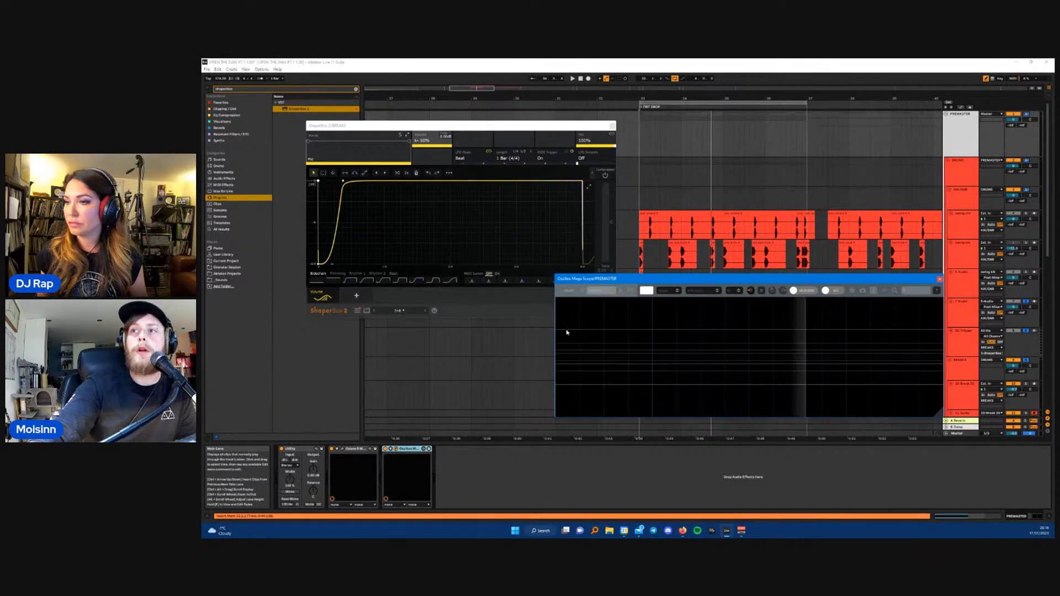
left_click_drag(567, 330, 926, 330)
left_click_drag(597, 387, 889, 395)
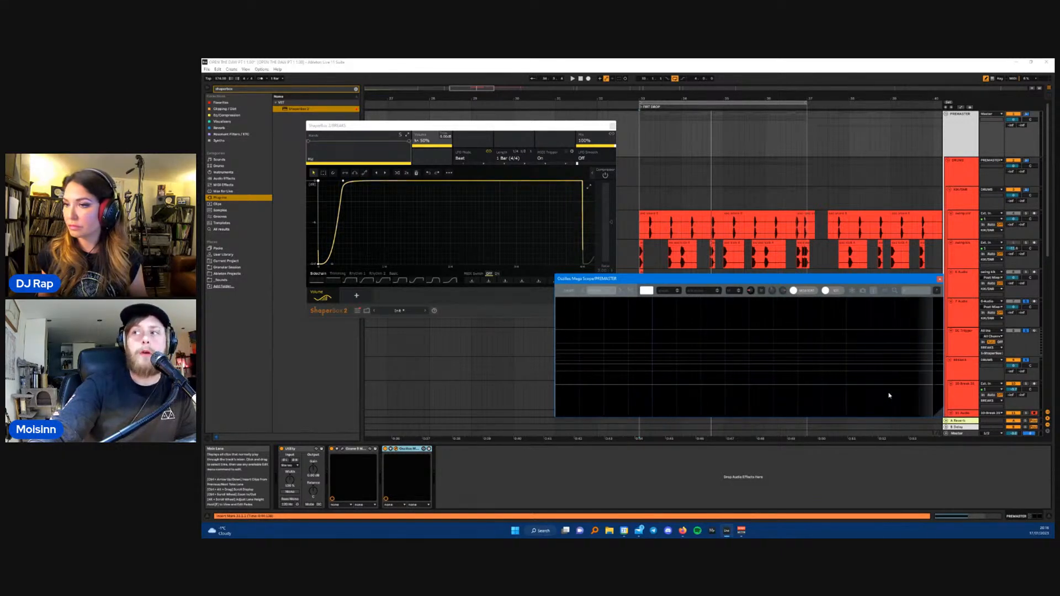
left_click_drag(750, 282, 714, 298)
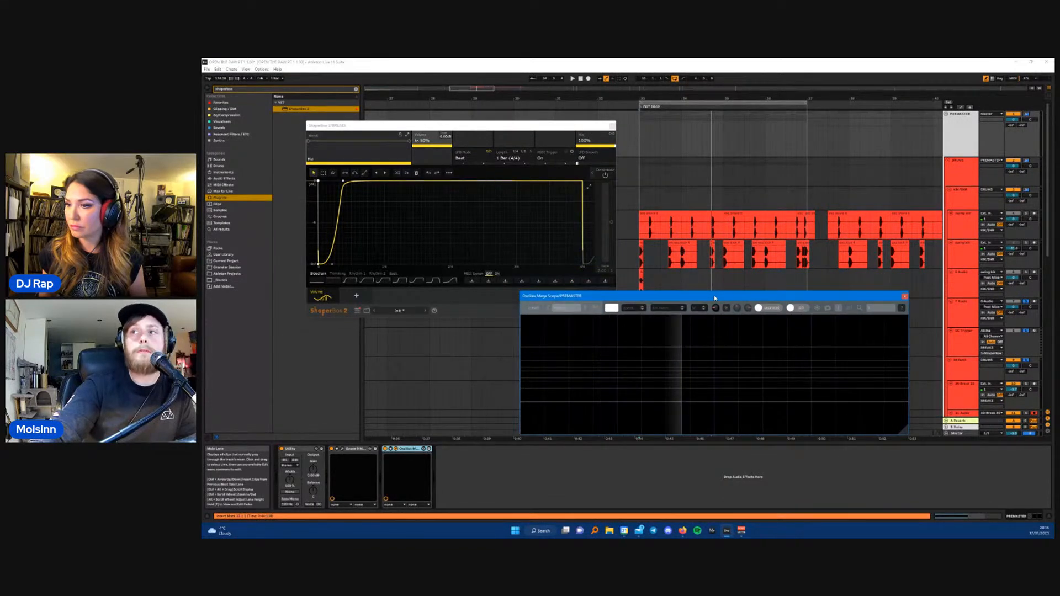
key("space")
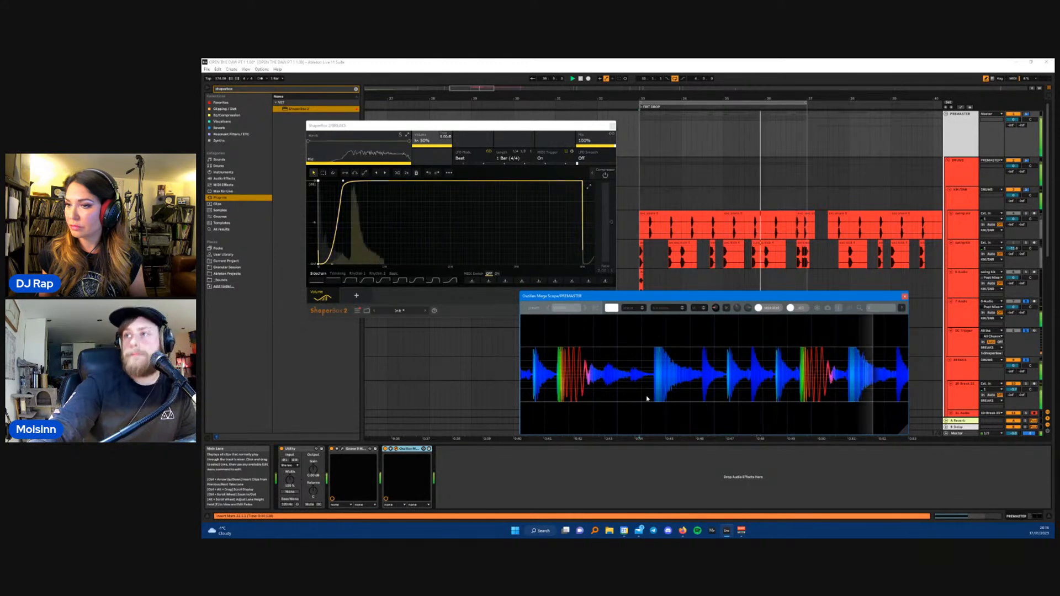
left_click_drag(718, 301, 715, 380)
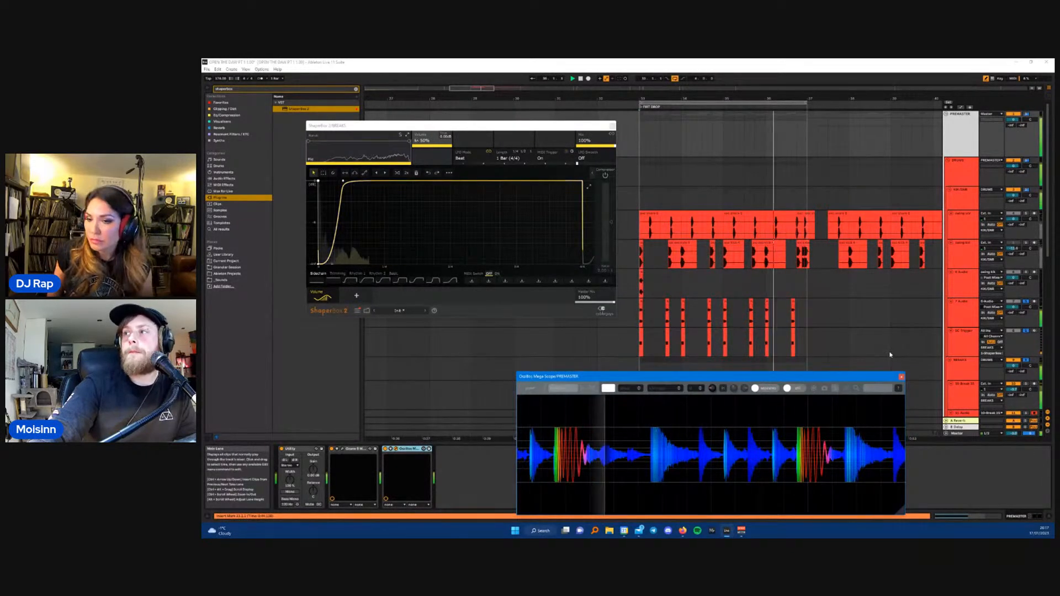
- Stop the loop playback and close the ShaperBox plugin window
scroll(884, 345, "down", 3)
key("space")
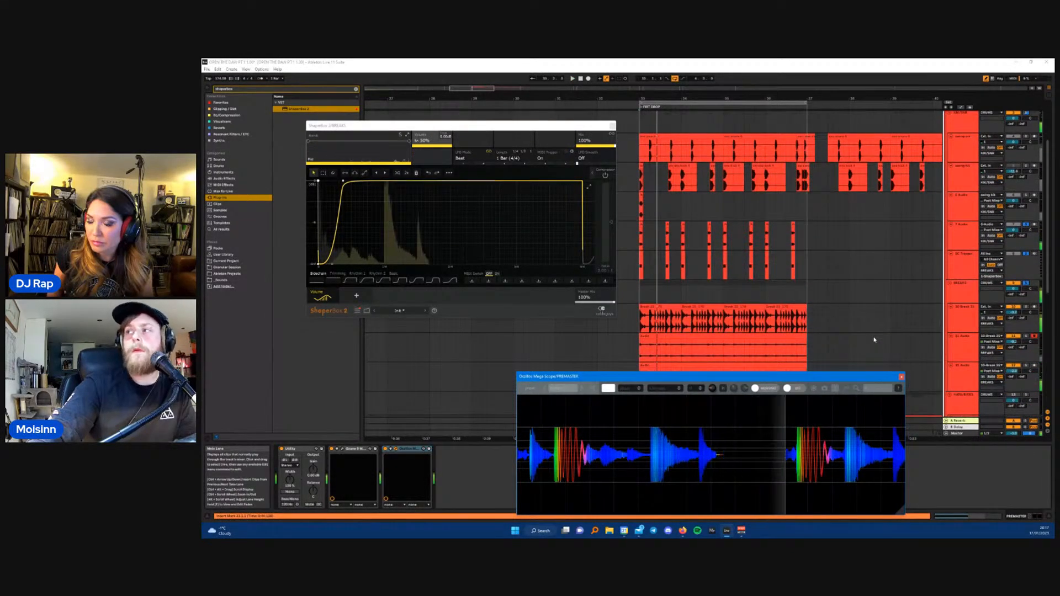
scroll(803, 317, "up", 2)
scroll(806, 309, "up", 3)
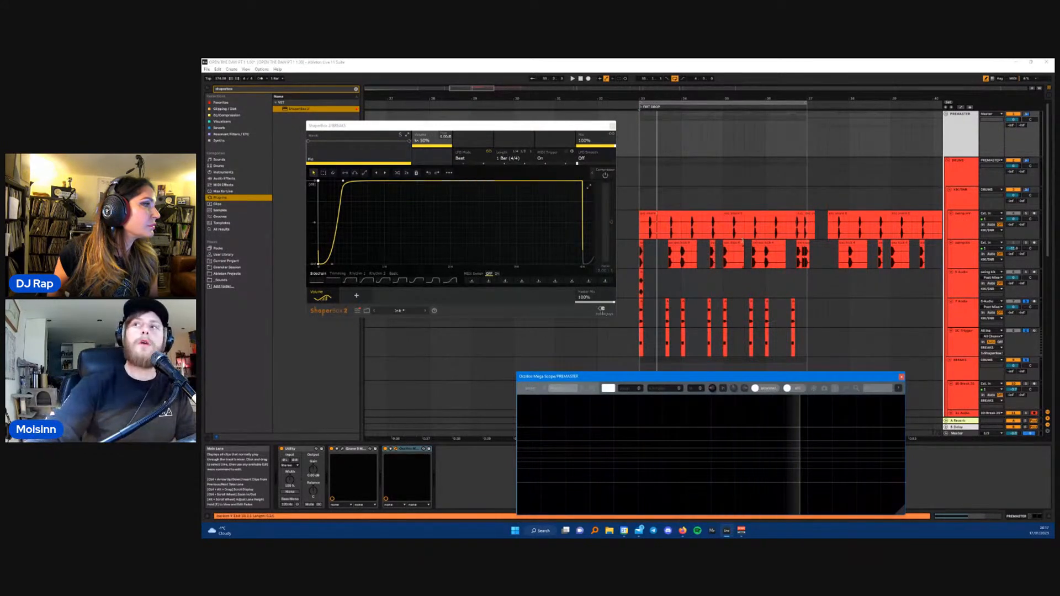
left_click(612, 126)
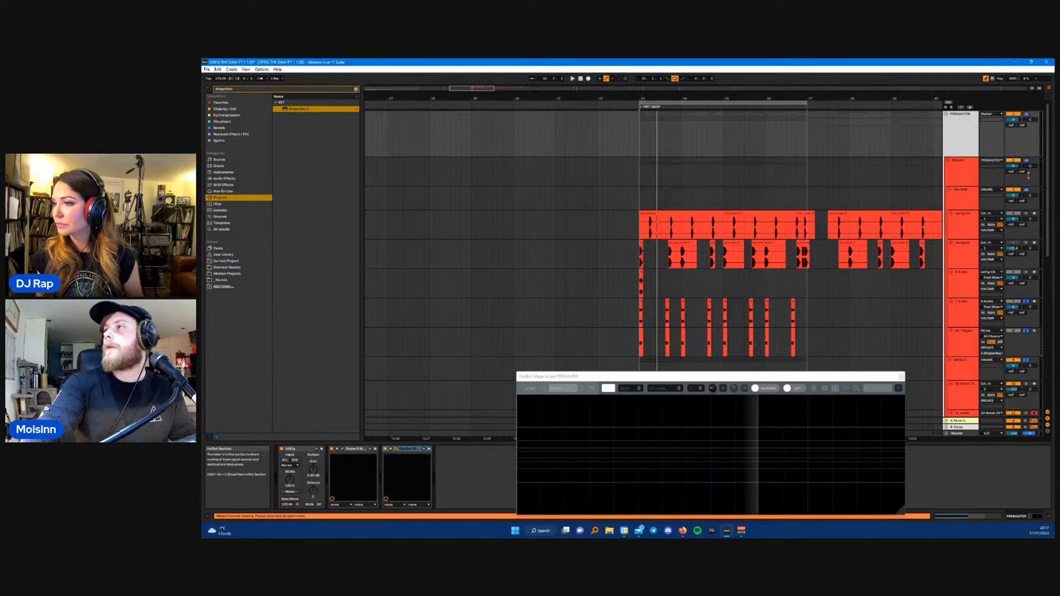
- Replay the loop from the start of the drop, examine the snare hits' waveform in Mega Scope and close the scope
left_click(962, 222)
left_click(640, 200)
key("space")
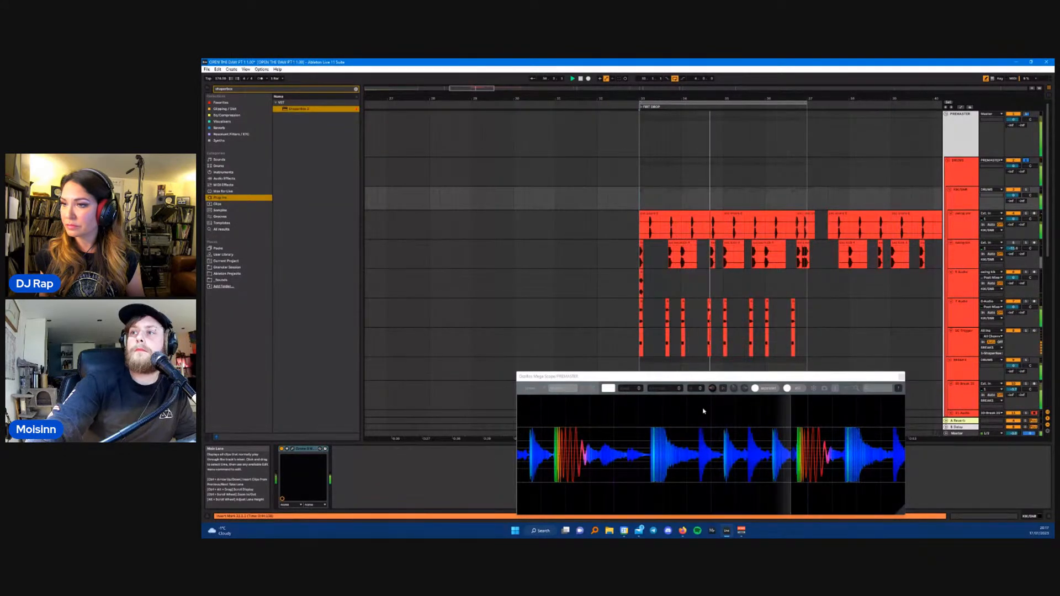
left_click(814, 390)
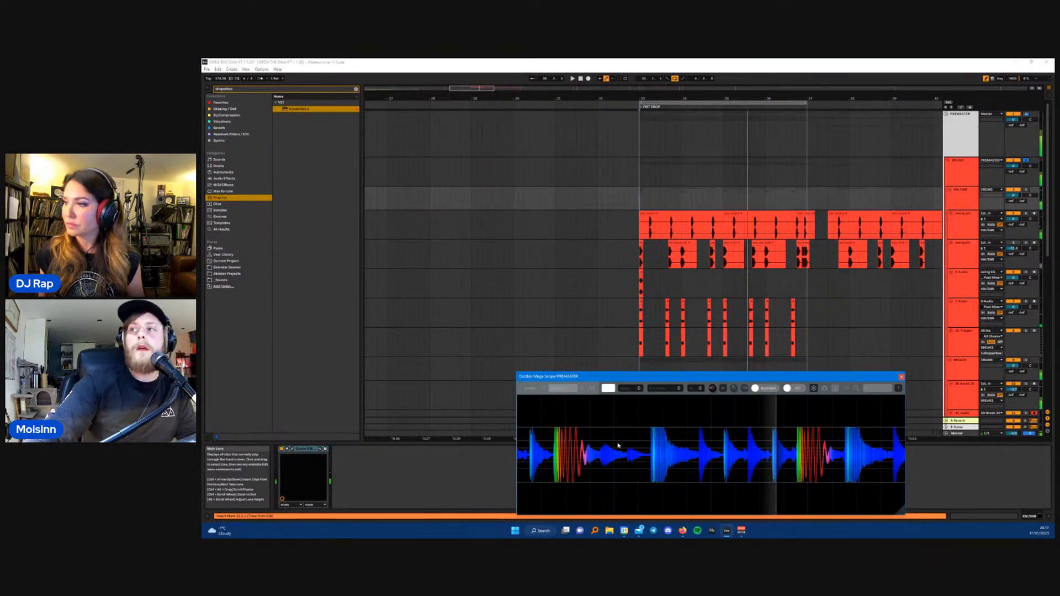
left_click_drag(641, 419, 664, 490)
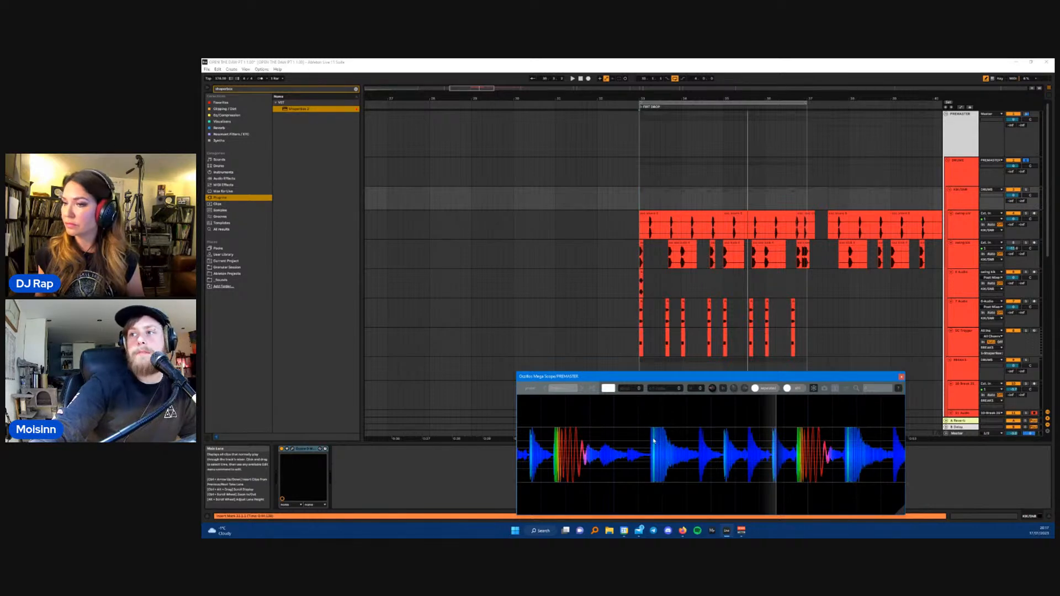
left_click_drag(652, 440, 663, 491)
left_click(663, 491)
left_click_drag(844, 420, 850, 485)
left_click(851, 489)
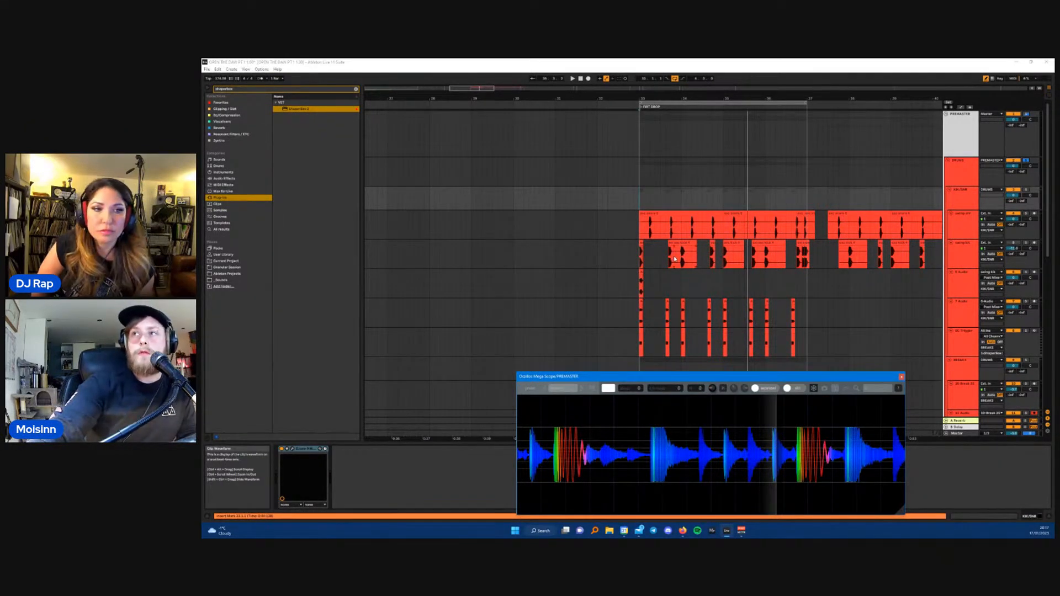
left_click(902, 378)
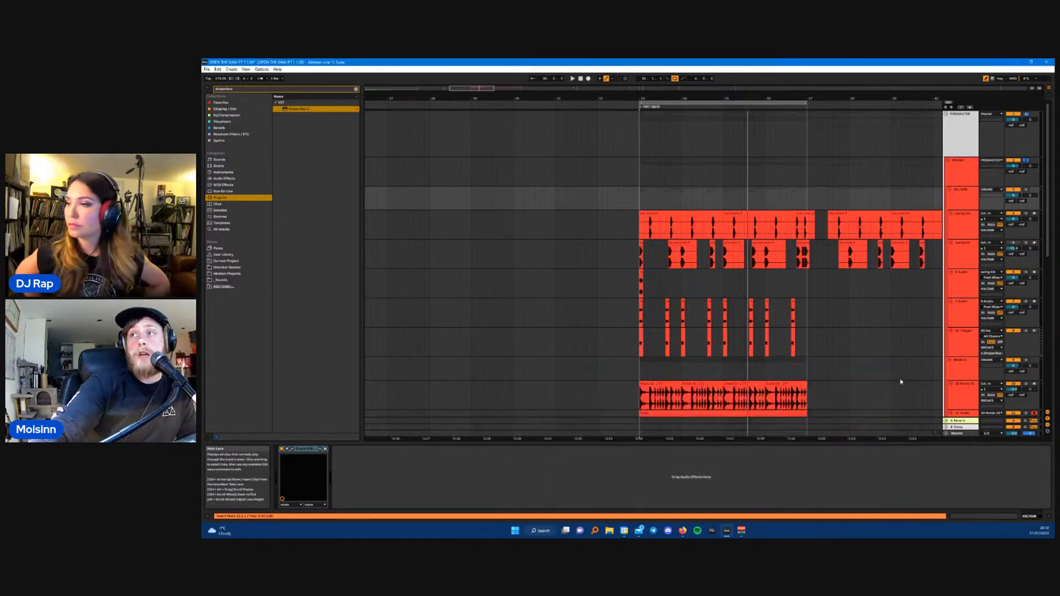
- Insert a MIDI track below the snare track and add a short empty MIDI clip aligned with the first snare hit
left_click(960, 227)
right_click(960, 229)
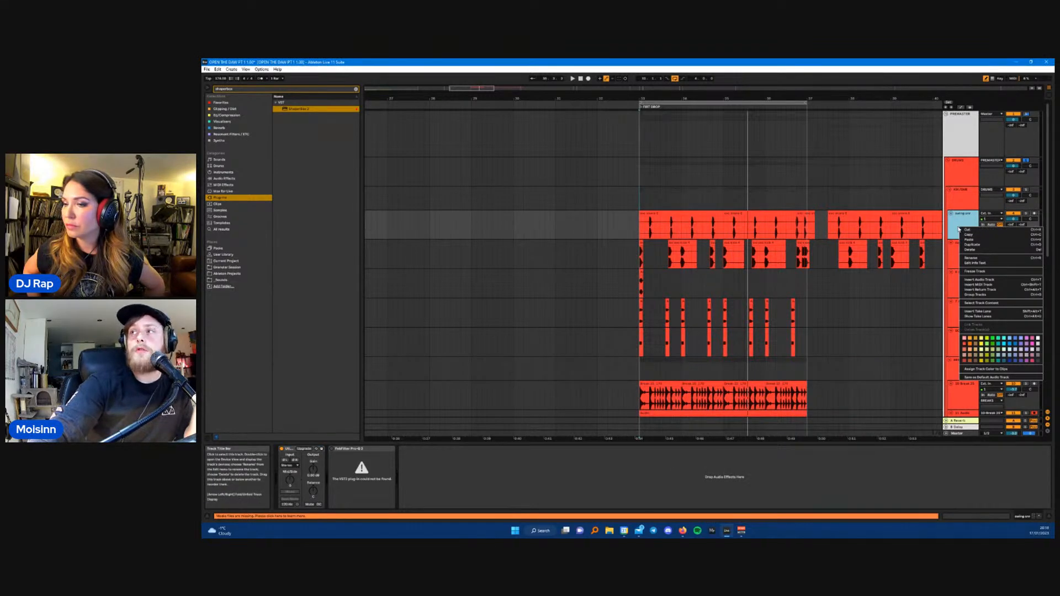
left_click(986, 285)
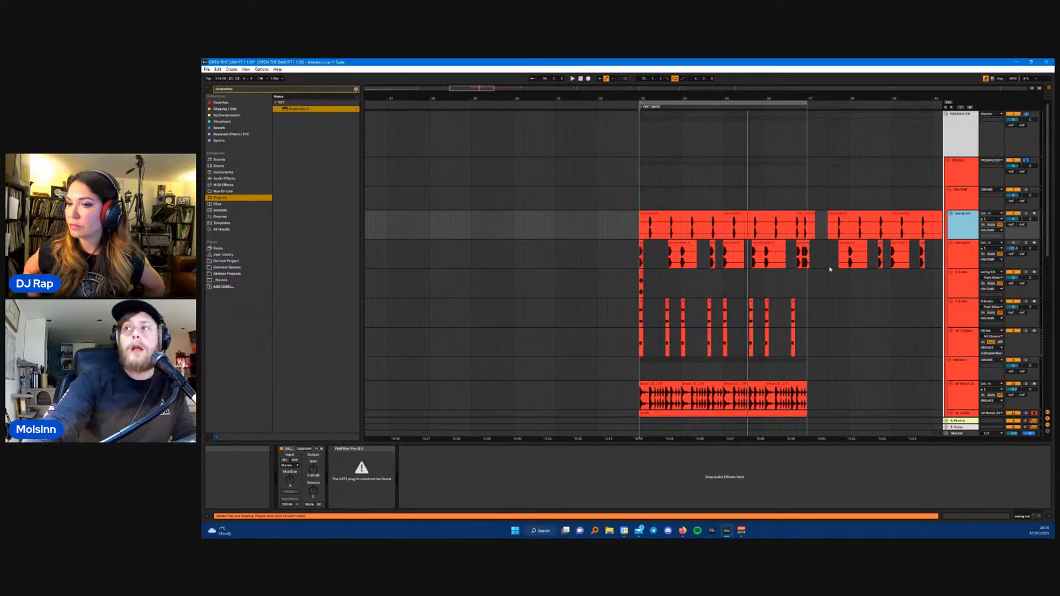
scroll(659, 270, "up", 10, "ctrl")
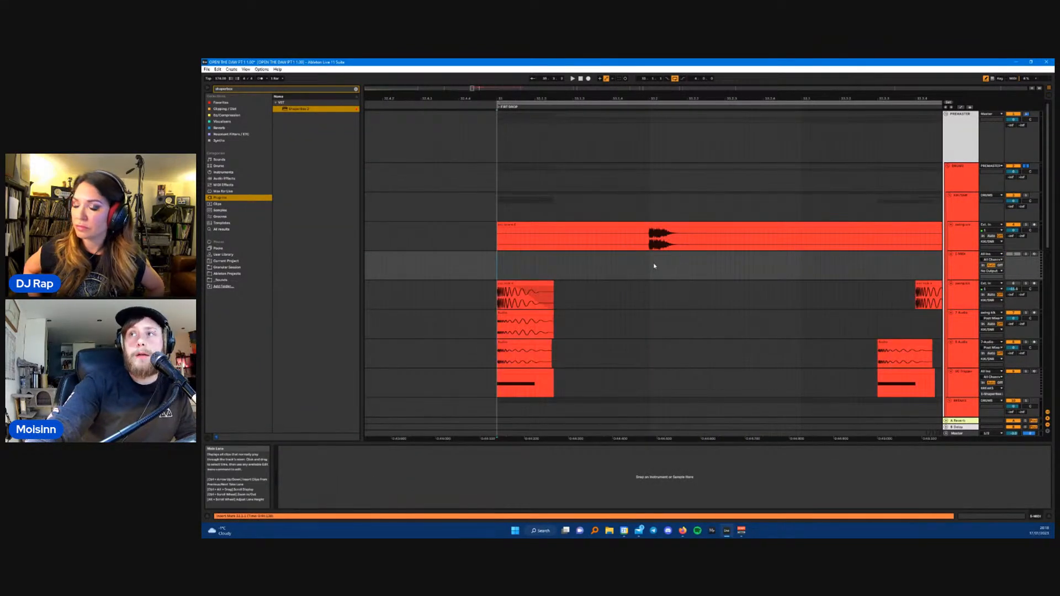
left_click_drag(650, 264, 706, 265)
right_click(678, 263)
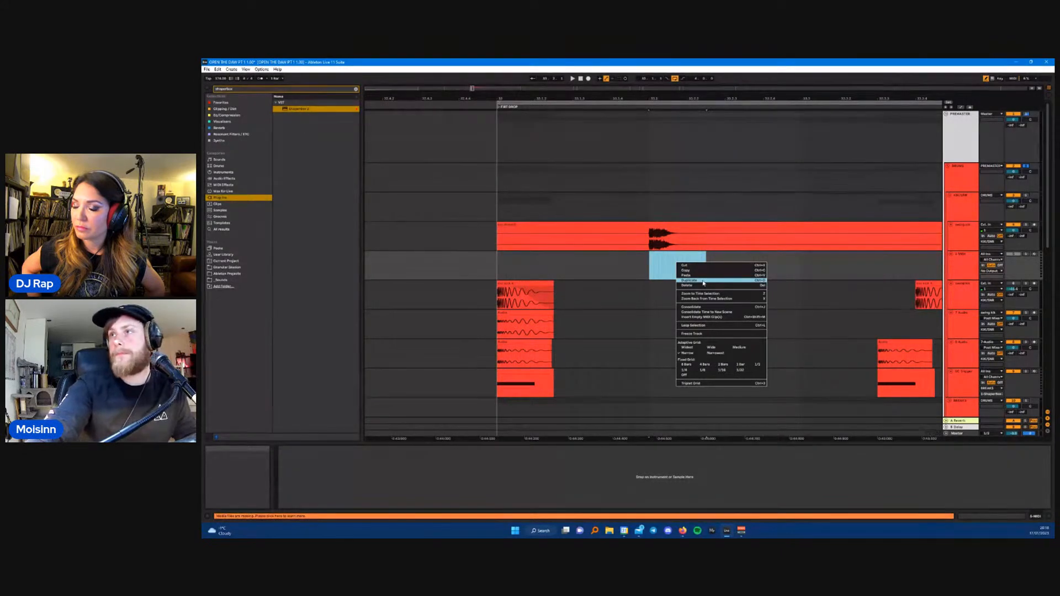
left_click(699, 317)
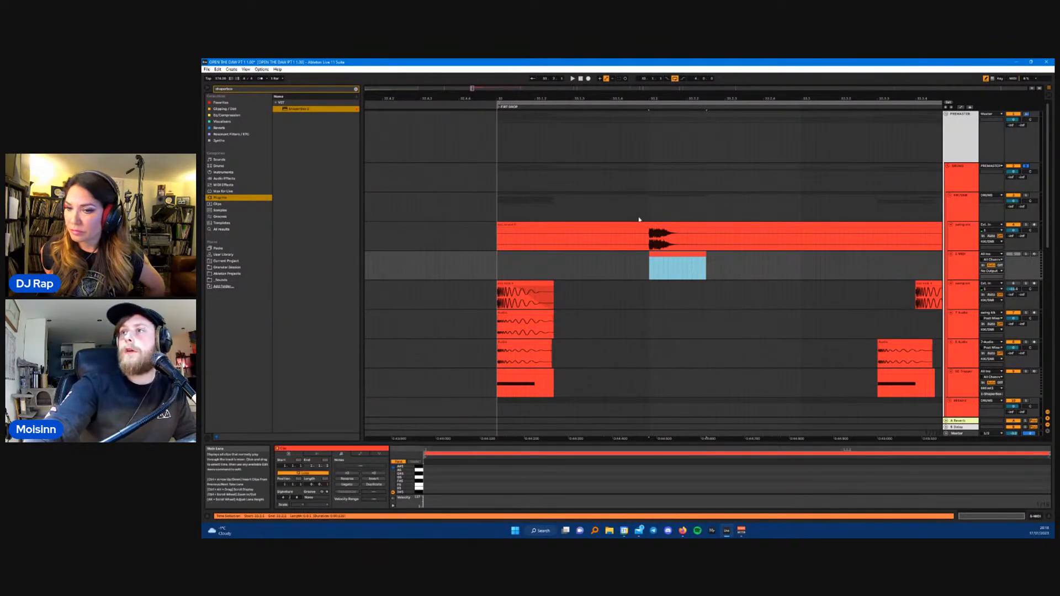
- Shorten the loop to the single beat starting at the first snare hit and play it
left_click_drag(497, 103, 645, 112)
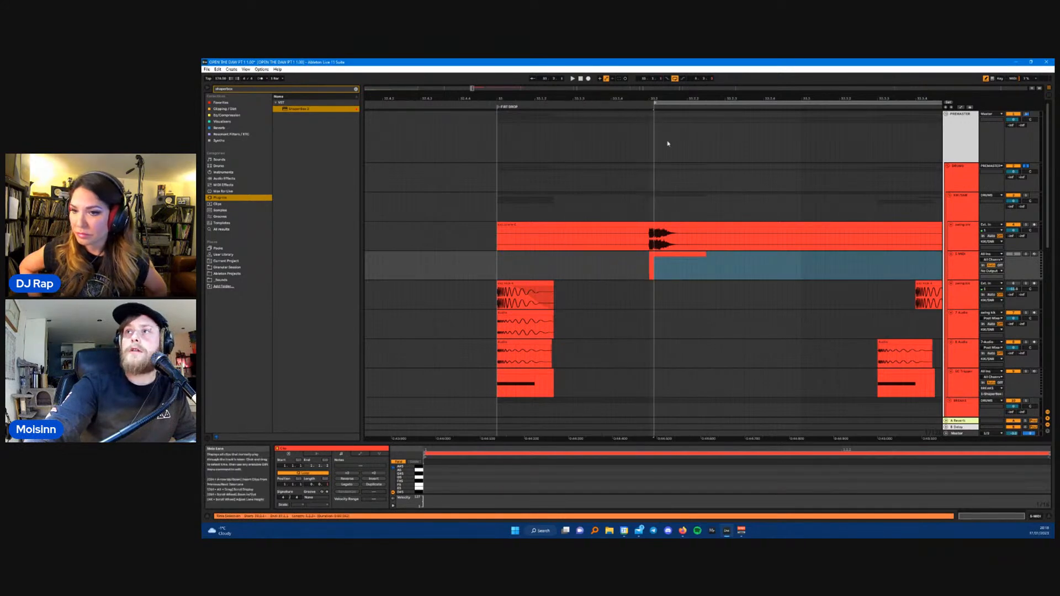
scroll(697, 184, "down", 5)
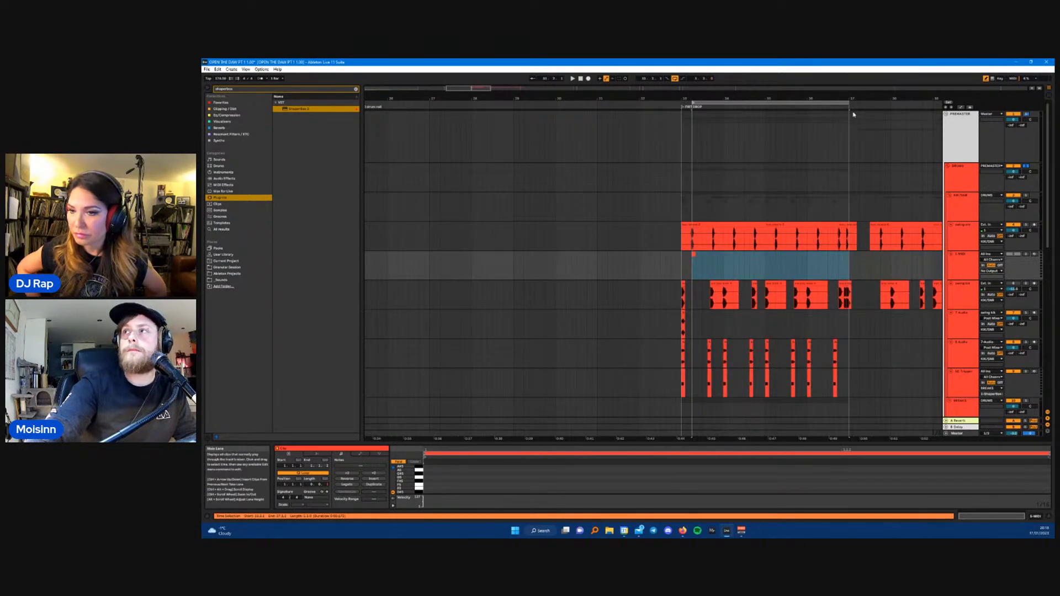
left_click_drag(850, 103, 700, 122)
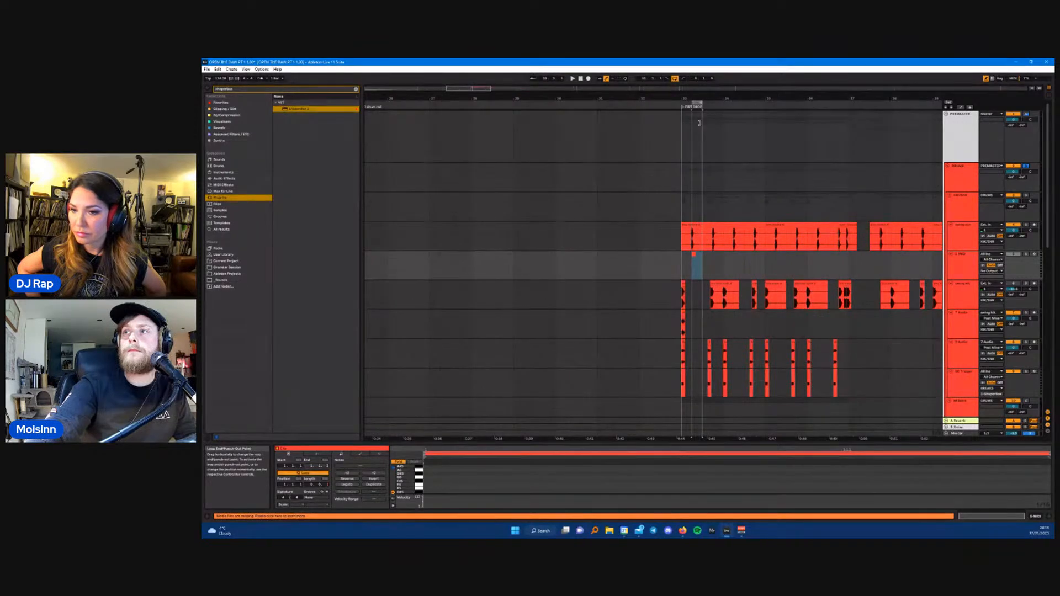
scroll(695, 124, "up", 5)
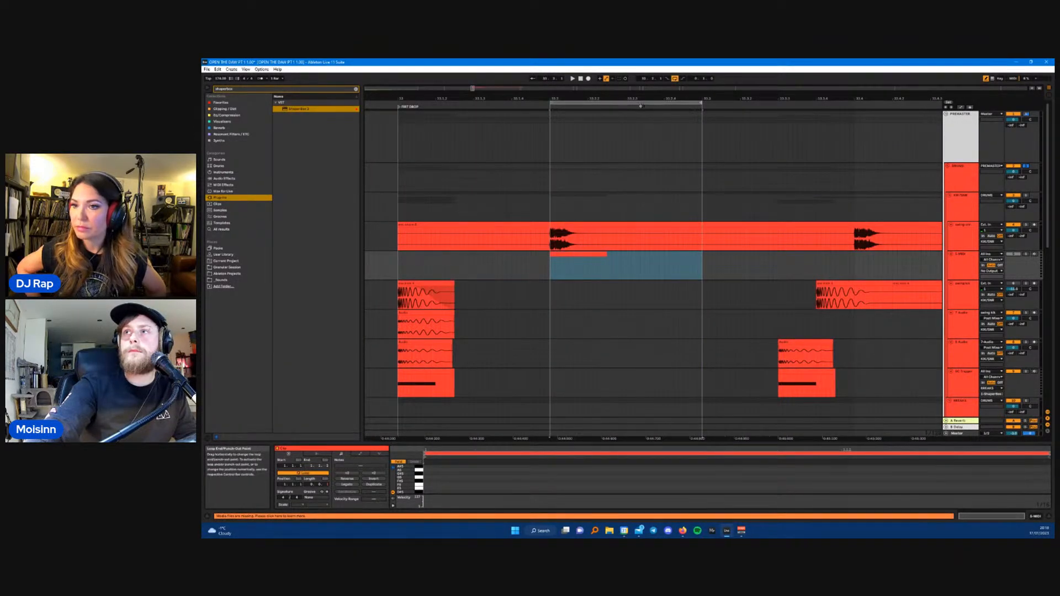
key("space")
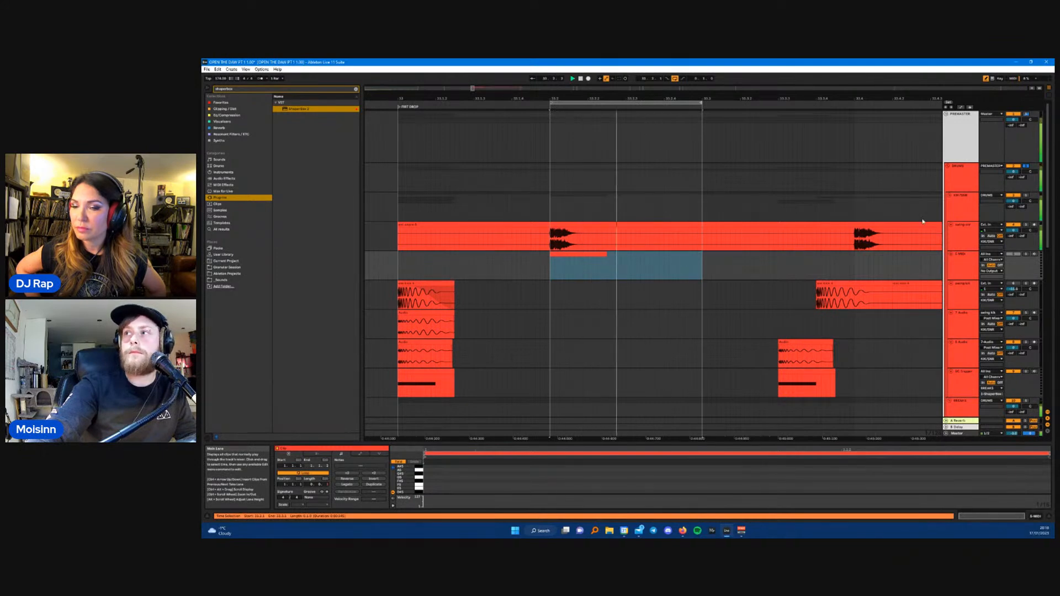
key("space")
- Colour the new MIDI track green and assign the track colour to its clips
left_click(965, 265)
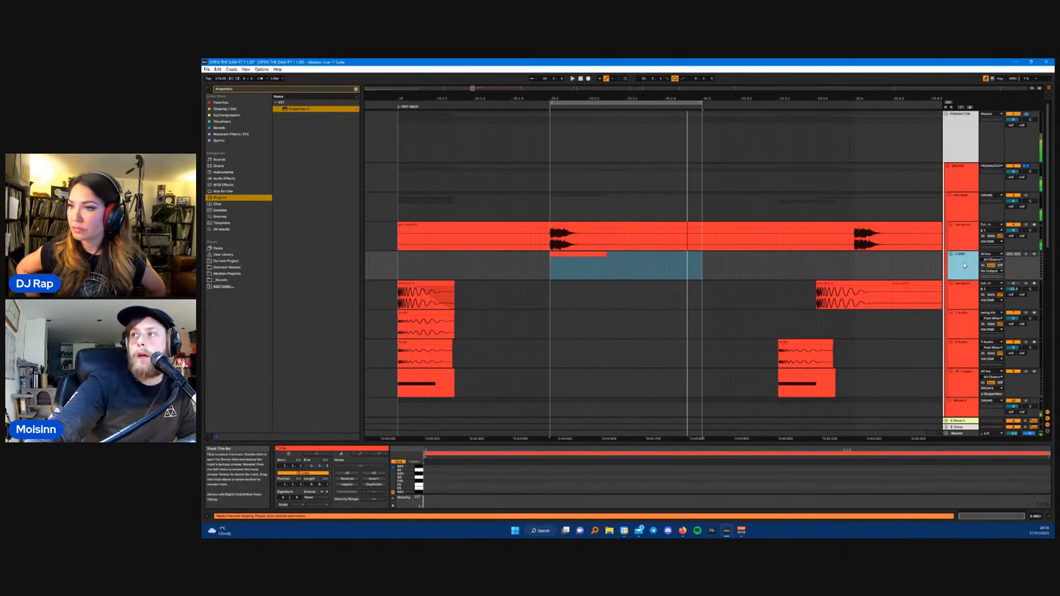
right_click(966, 266)
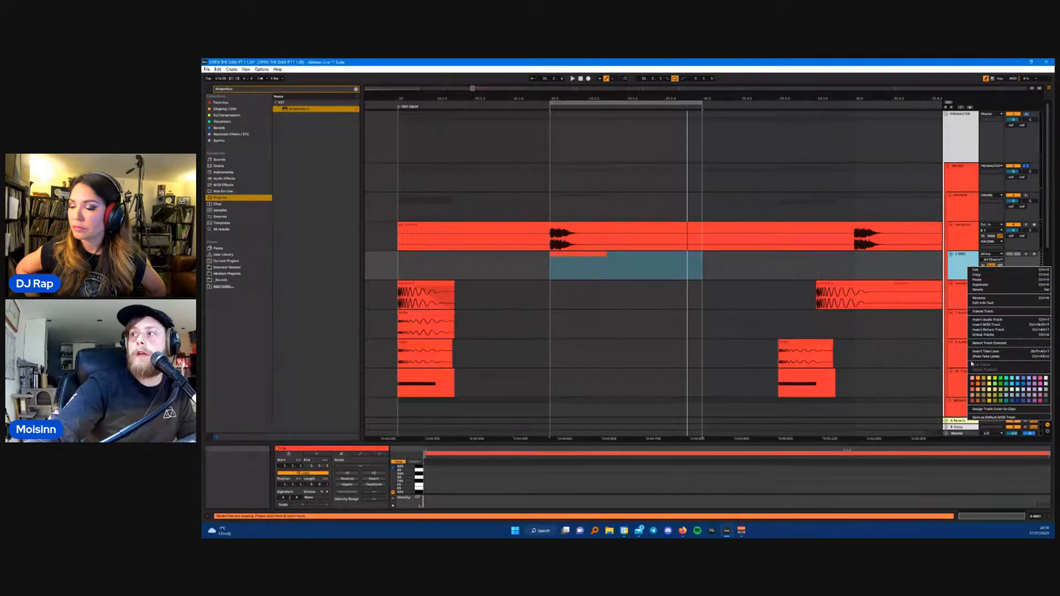
left_click(996, 381)
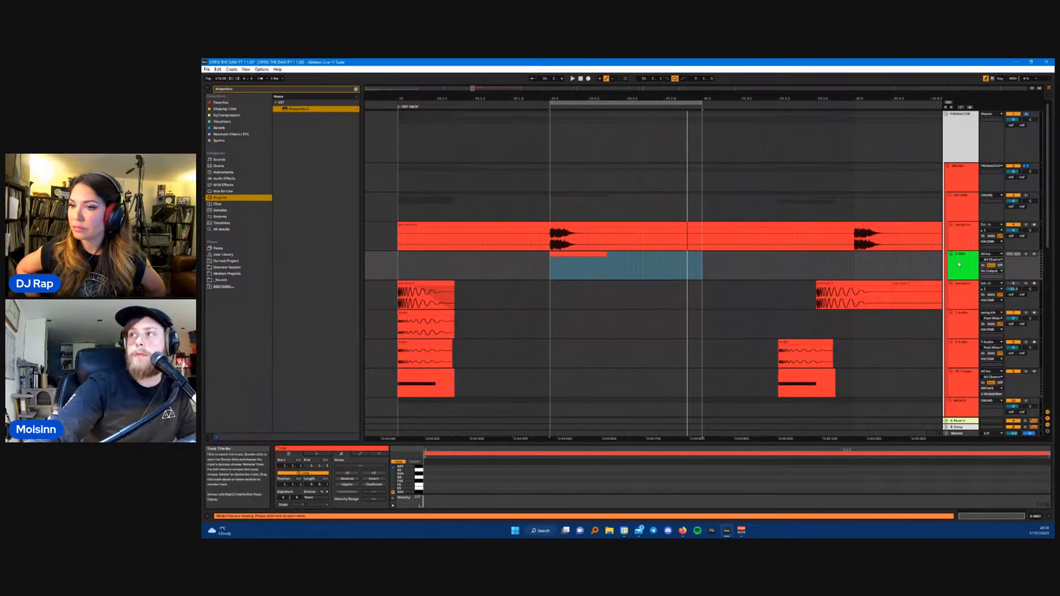
right_click(960, 262)
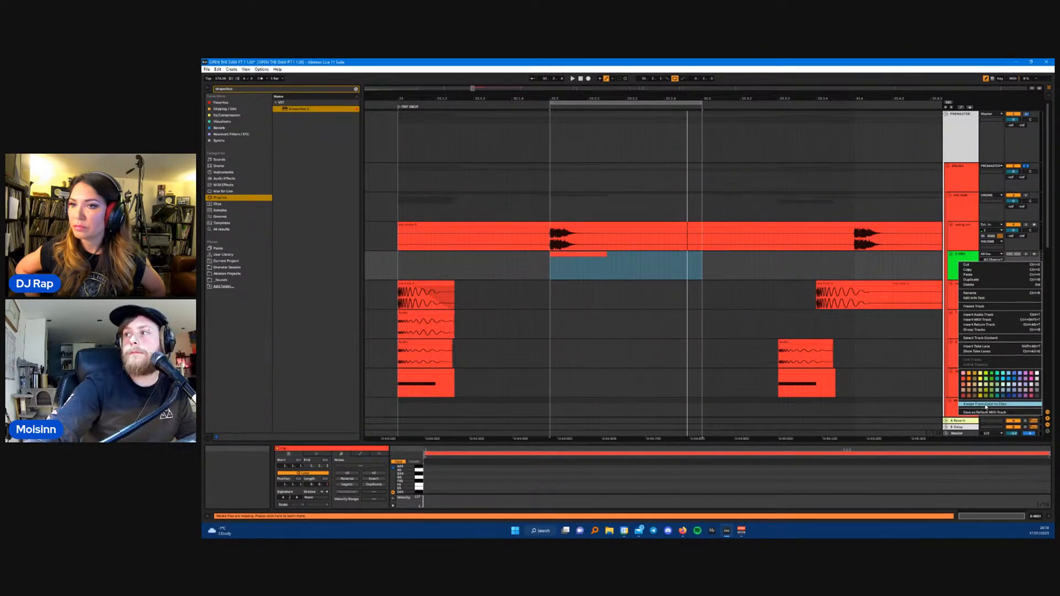
left_click(971, 407)
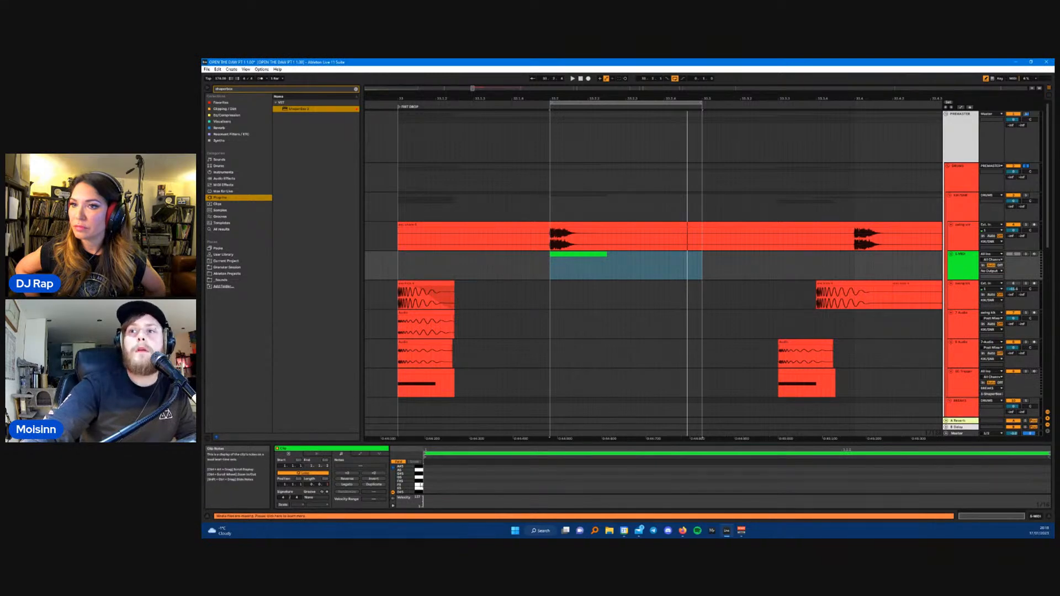
- Draw a note at the start of the green MIDI clip and load the Kick 2 plugin on its track, skipping the update
left_click(428, 476)
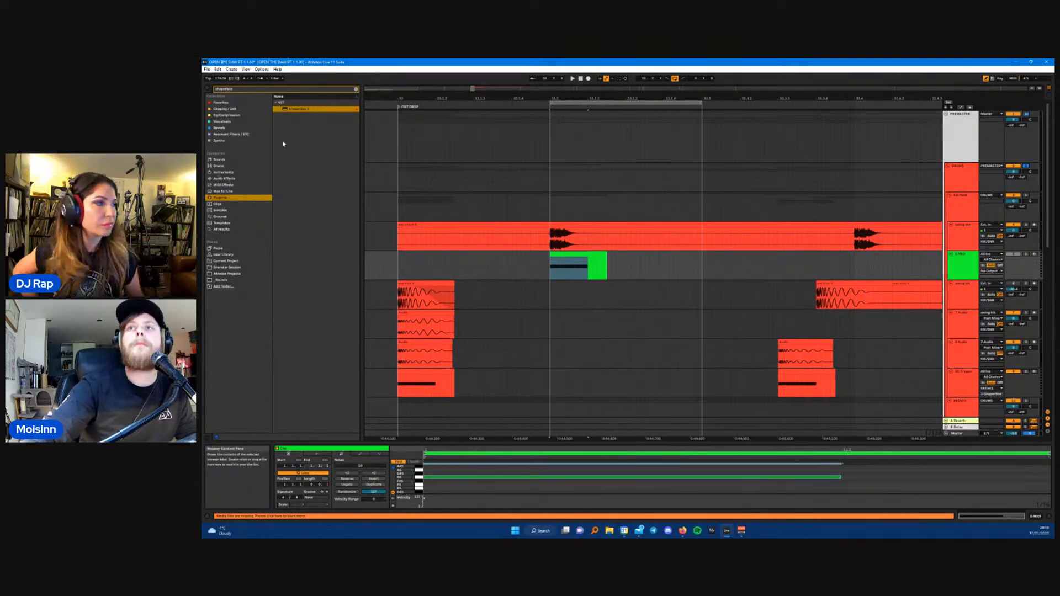
left_click(225, 89)
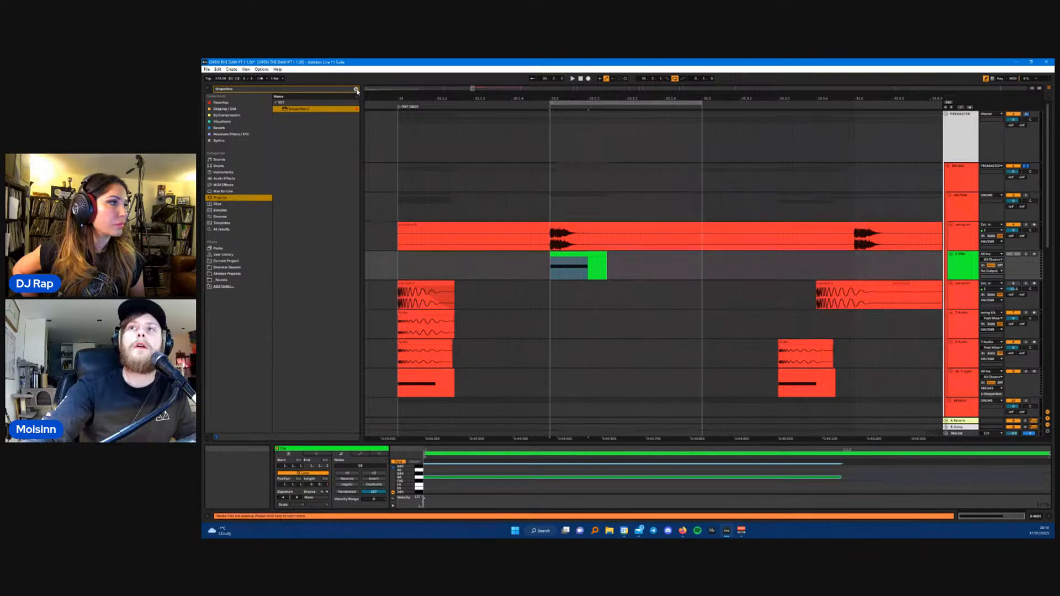
key("BackSpace")
type("kick")
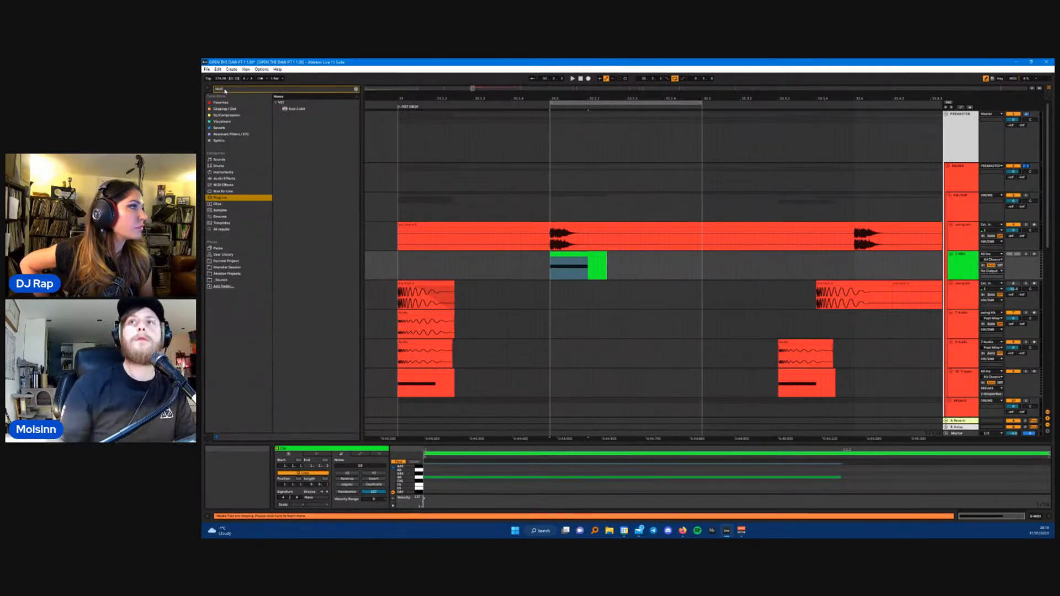
left_click(298, 108)
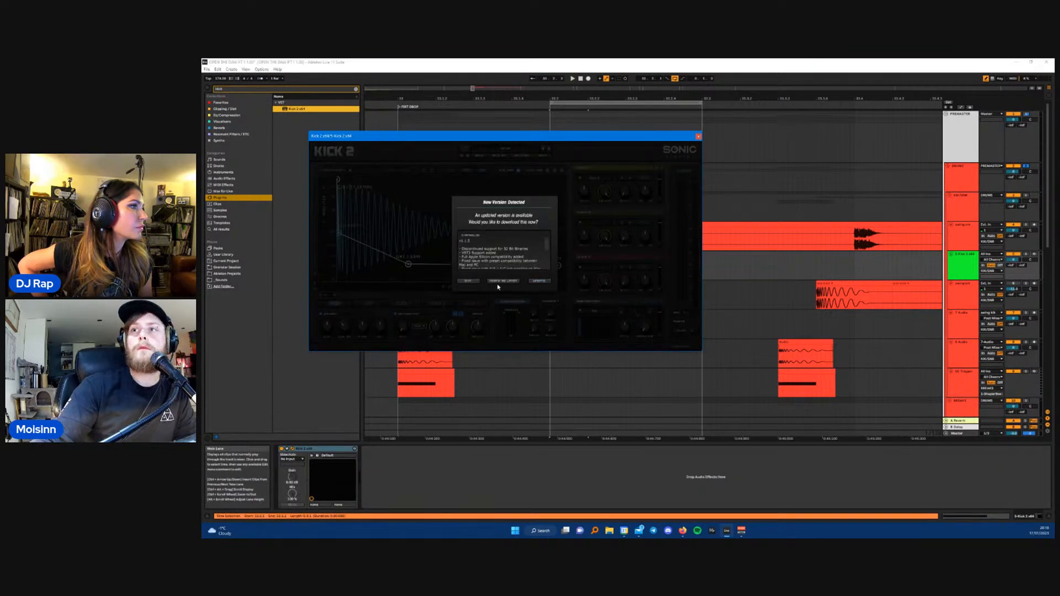
left_click(466, 284)
left_click_drag(470, 136, 630, 145)
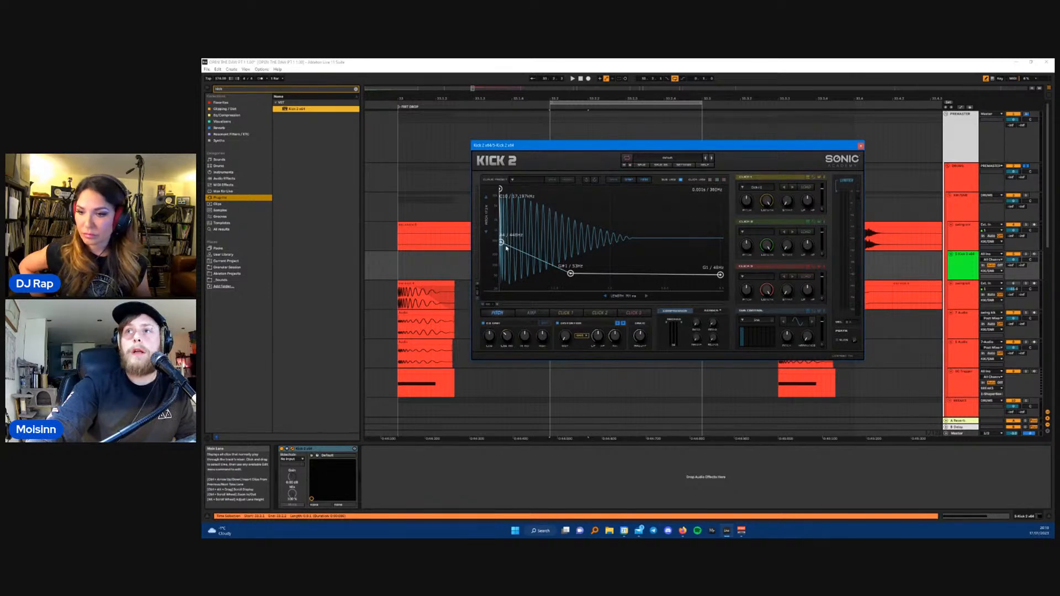
- Move the second point of Kick 2's pitch envelope slightly later and play the sound together with the snare
left_click_drag(502, 246, 505, 245)
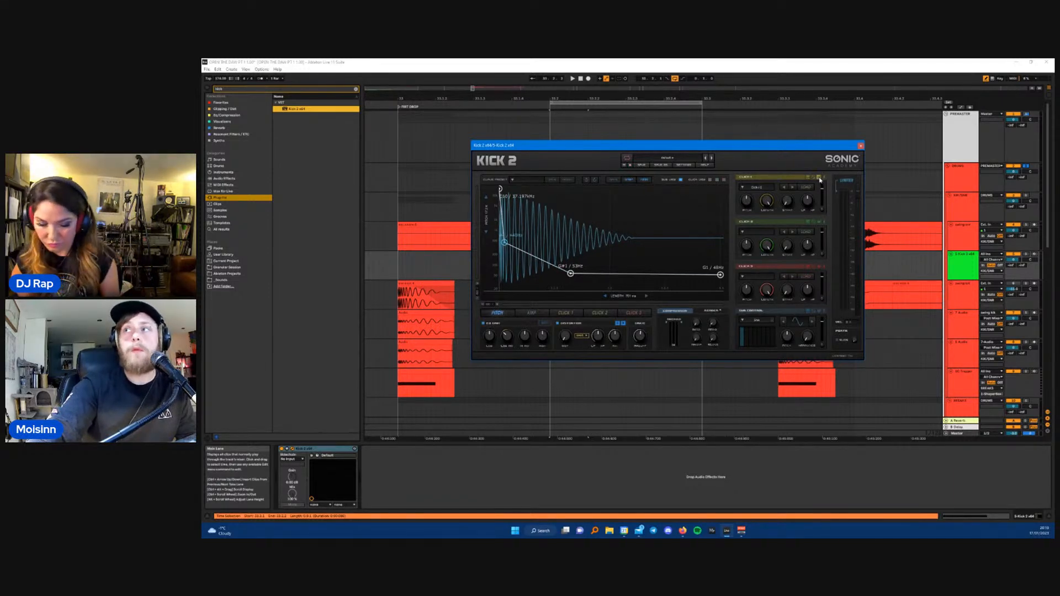
left_click_drag(749, 148, 883, 124)
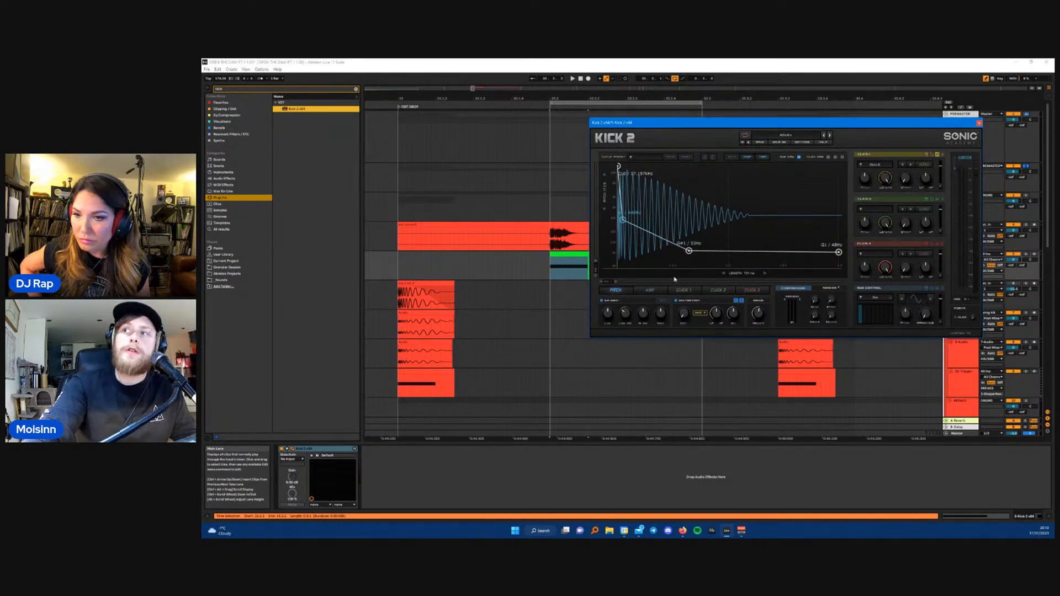
left_click(650, 291)
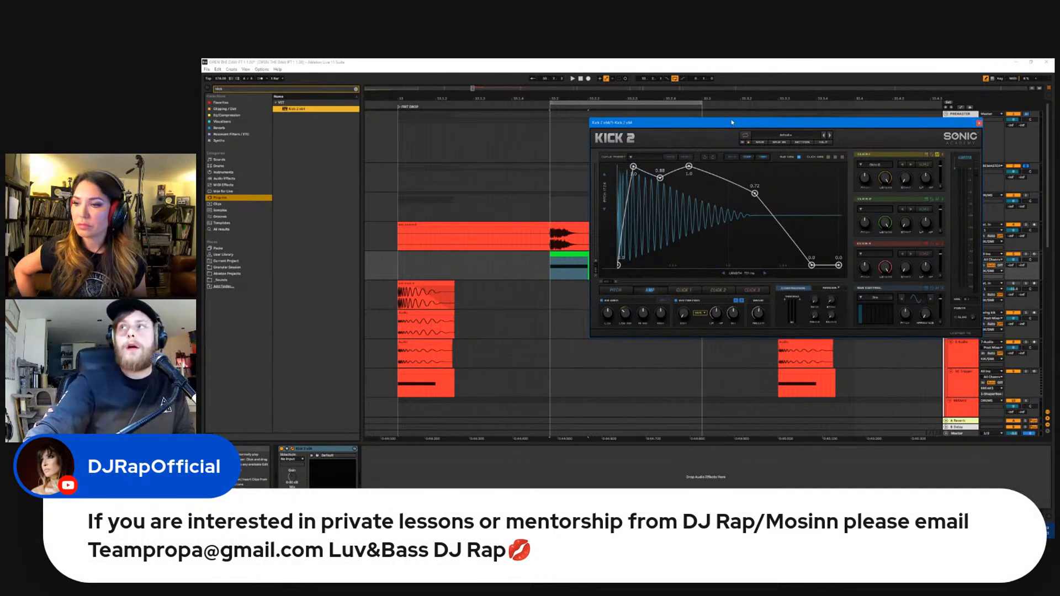
left_click(550, 166)
key("space")
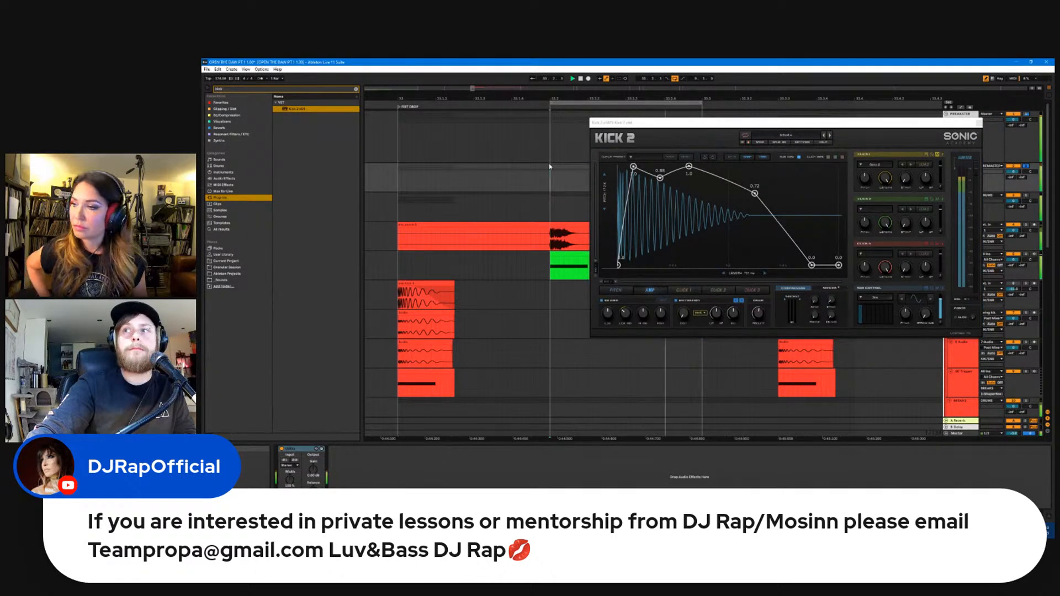
key("space")
- Hold the start of Kick 2's amplitude envelope at 1.0 and move the decay point earlier and higher while auditioning the loop
left_click_drag(633, 166, 686, 166)
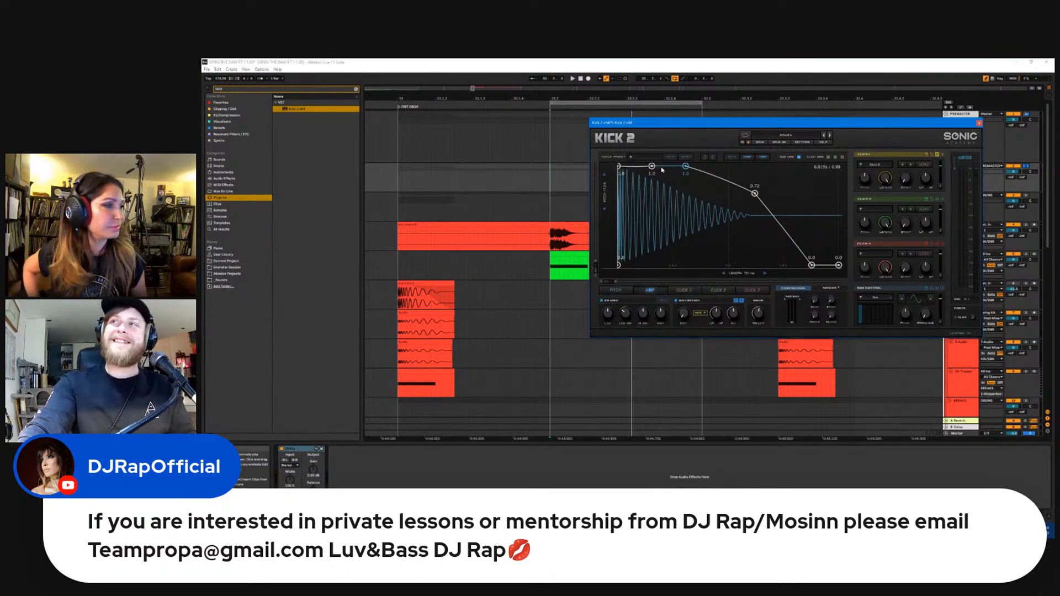
key("space")
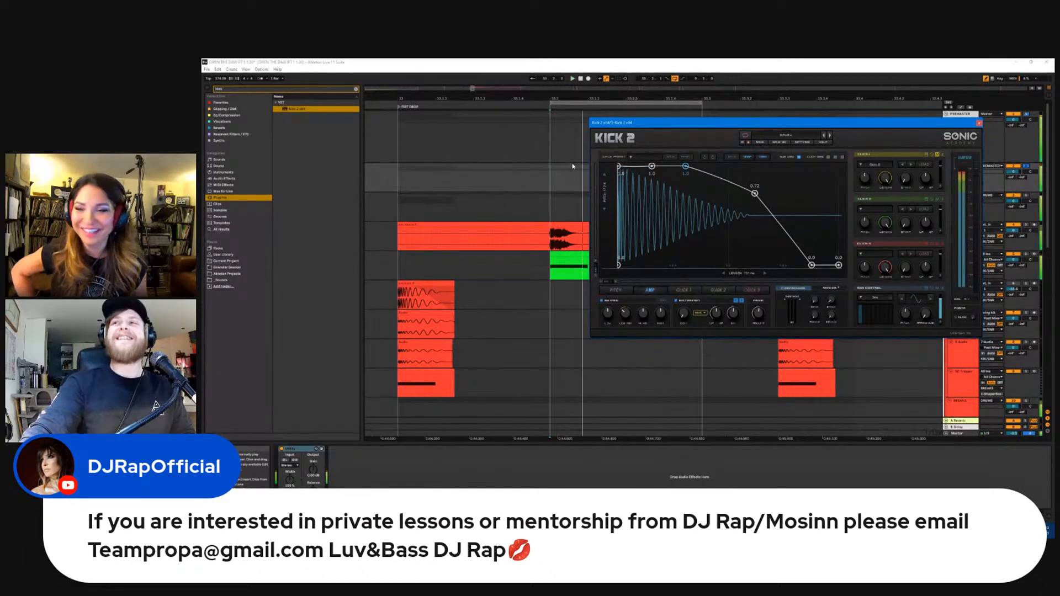
left_click_drag(652, 166, 645, 166)
left_click_drag(755, 193, 731, 180)
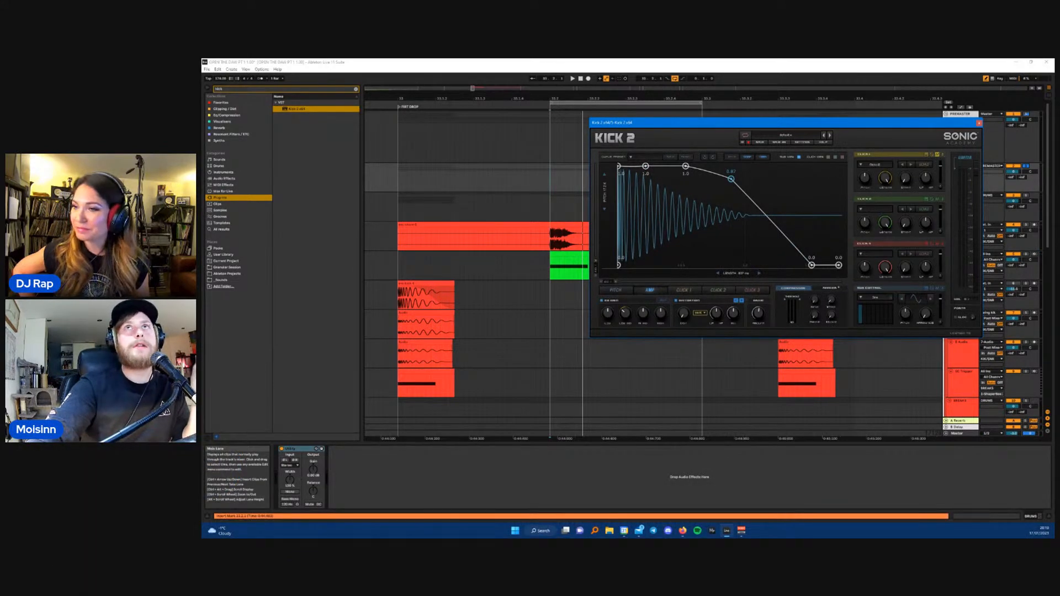
- Shorten Kick 2's sound length, audition it with the snare, and move the amplitude decay point later and up to 1.0
left_click_drag(738, 274, 696, 276)
key("space")
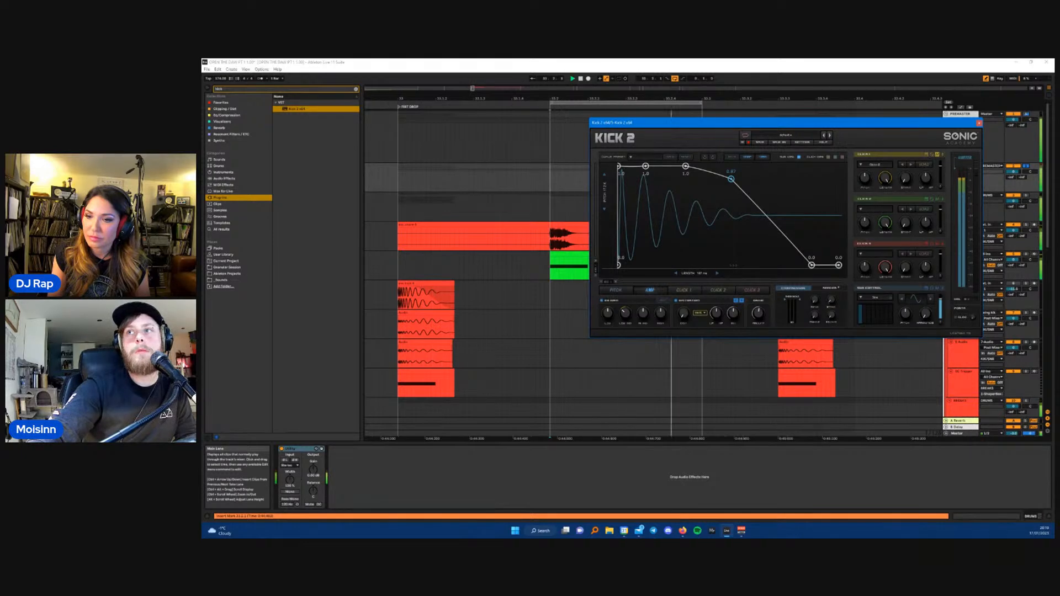
key("space")
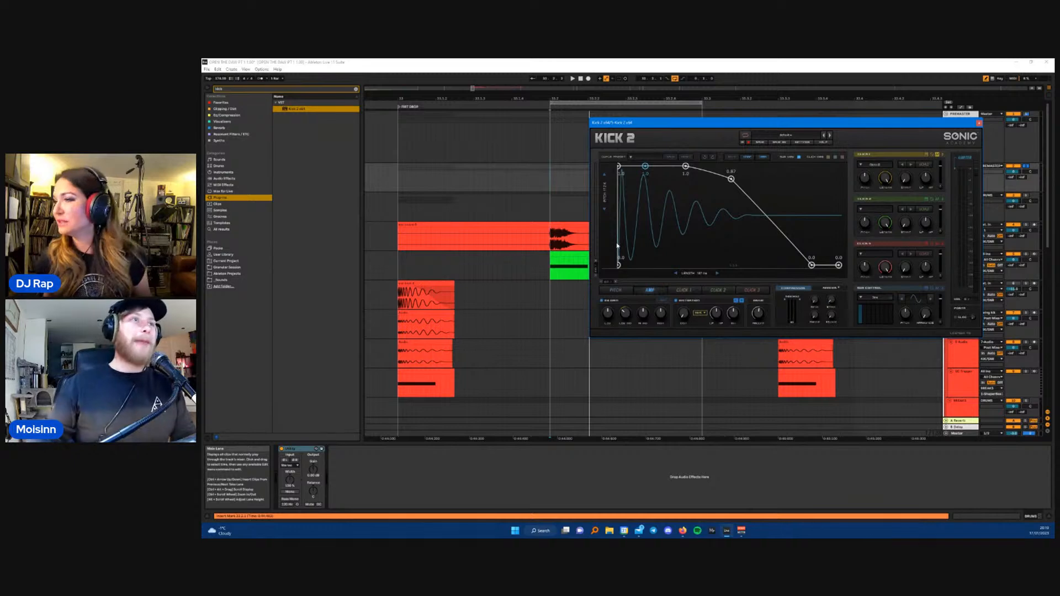
left_click_drag(731, 181, 760, 167)
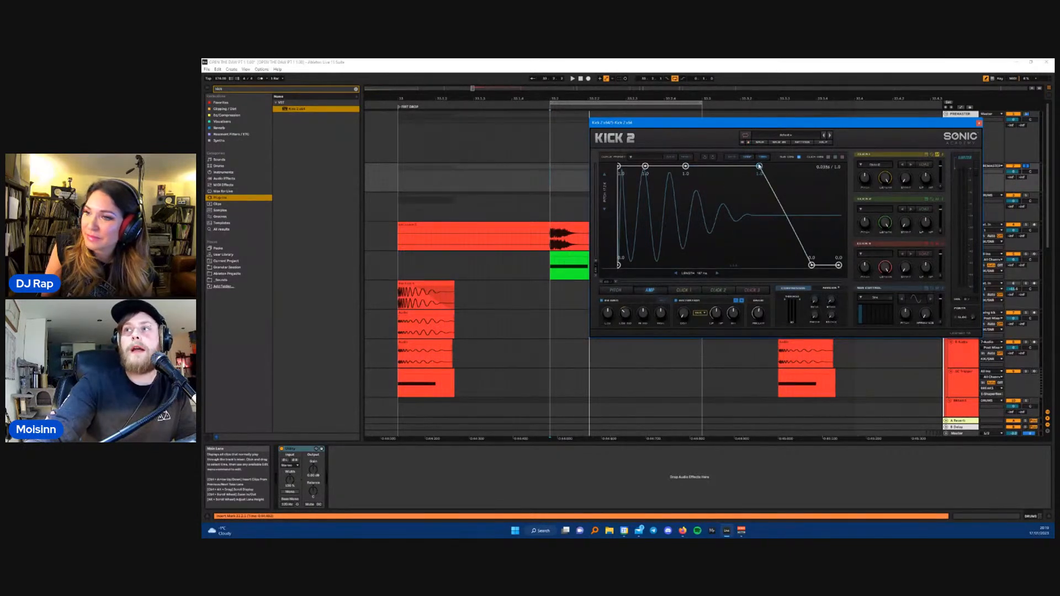
- Reshape Kick 2's pitch envelope by moving the second point later, raising the third point, and raising the end point to F3 / 175 Hz
left_click(624, 291)
left_click_drag(625, 222, 641, 211)
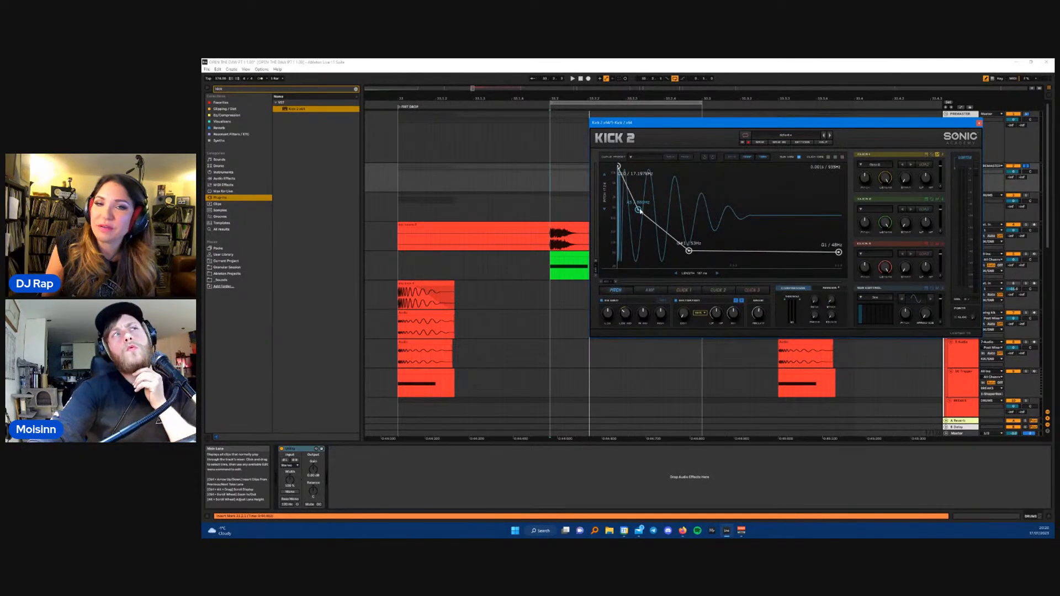
left_click_drag(641, 211, 647, 210)
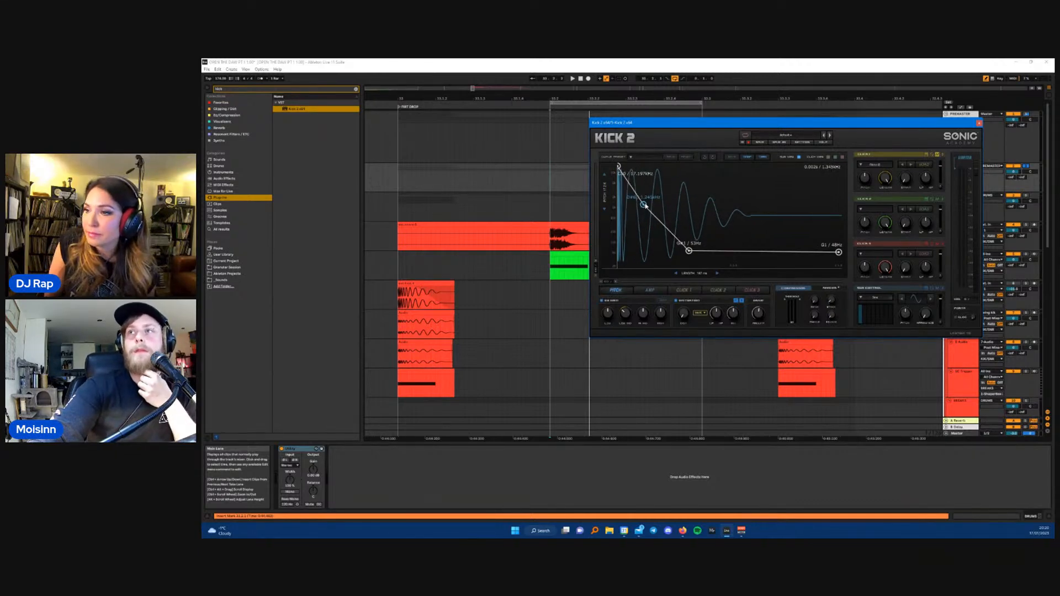
left_click_drag(690, 251, 680, 223)
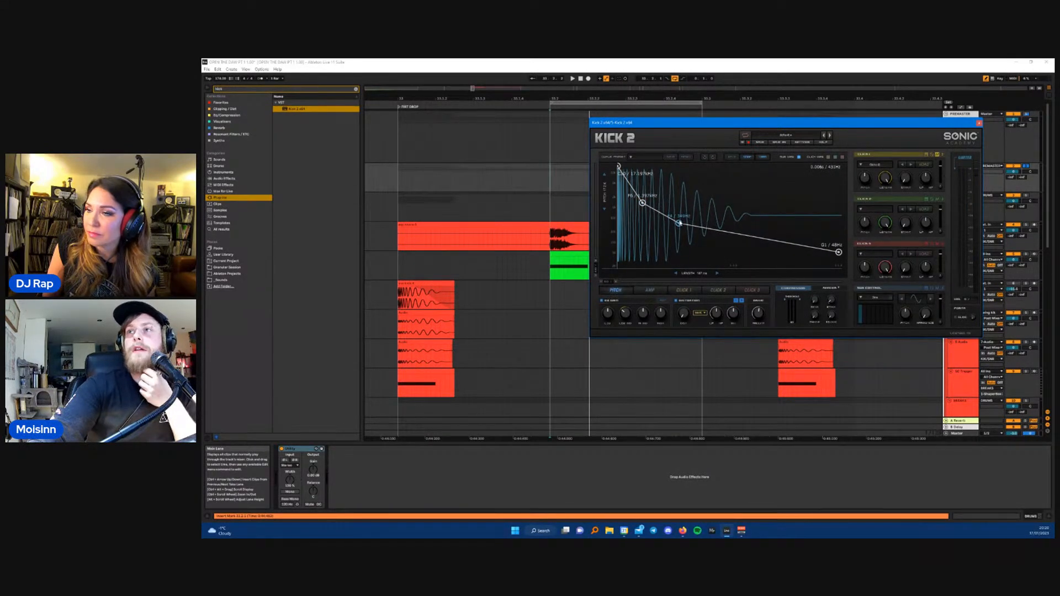
left_click_drag(839, 252, 842, 234)
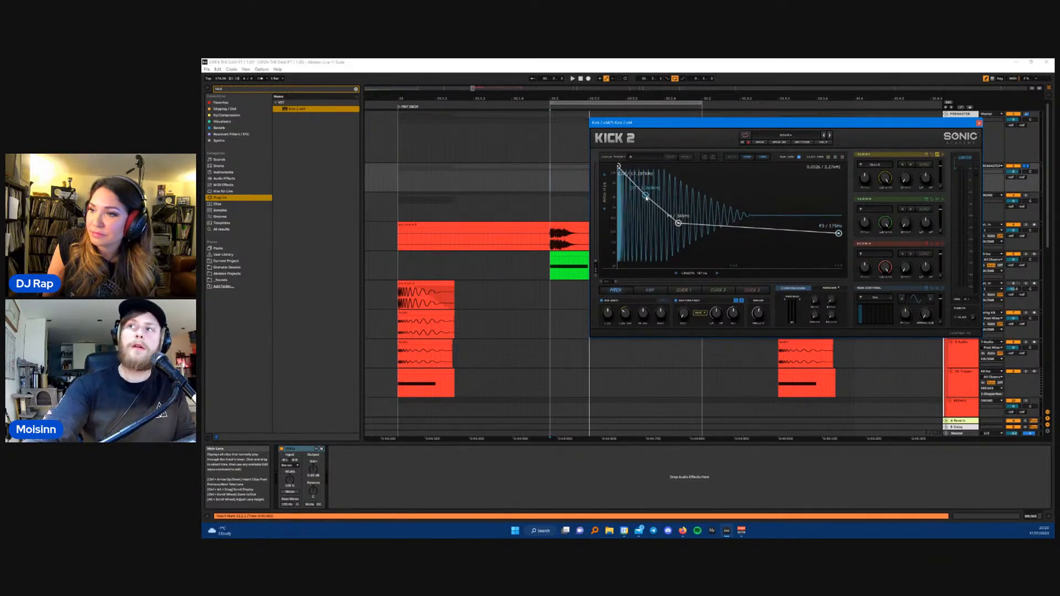
left_click_drag(644, 200, 642, 206)
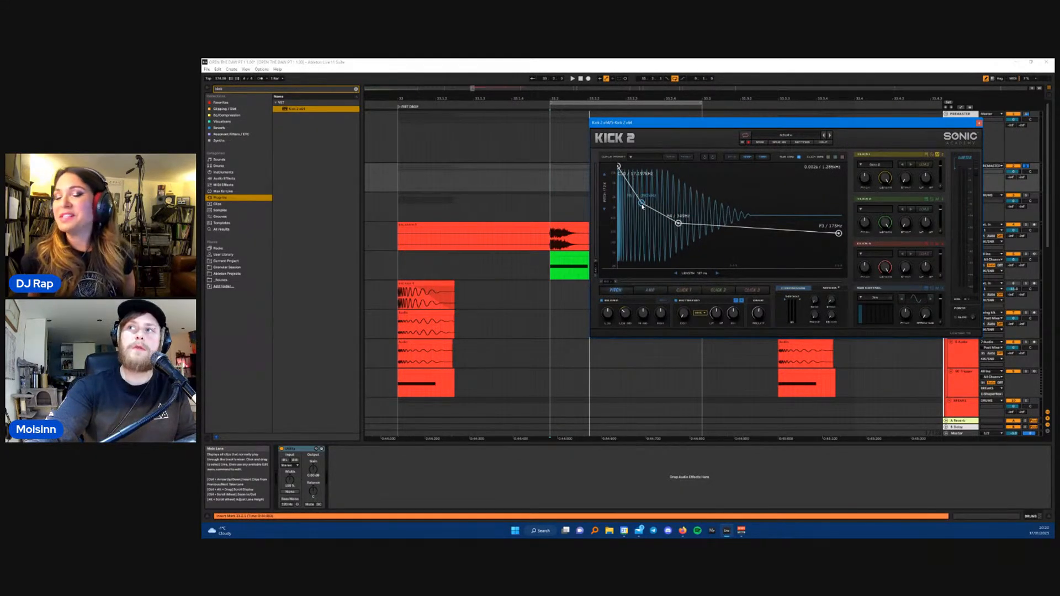
- Shorten Kick 2's length slightly, audition it, and lower the pitch envelope's end point to about 92 Hz
left_click(494, 298)
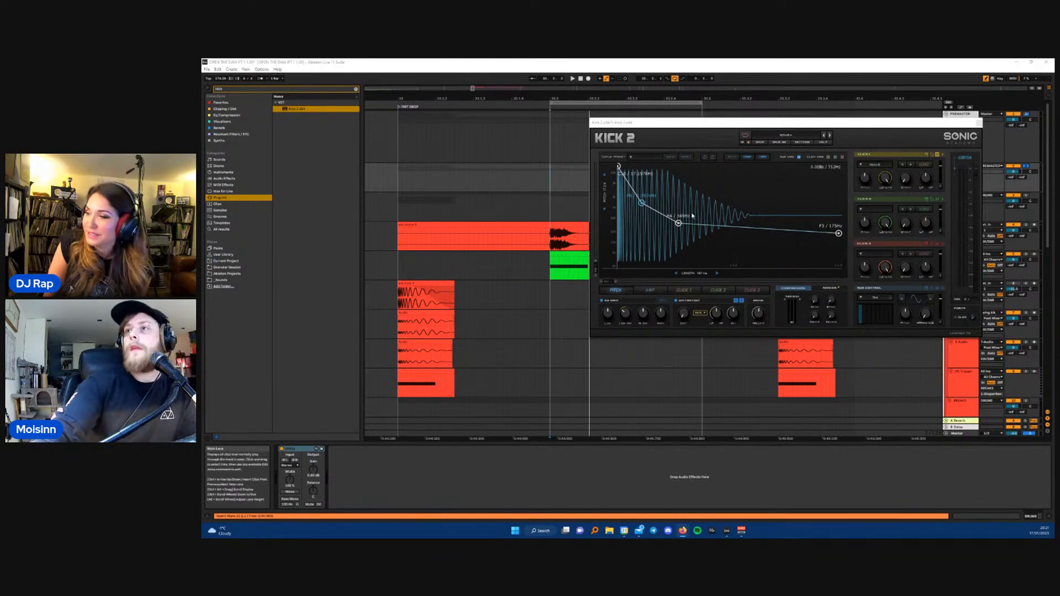
left_click_drag(700, 275, 694, 275)
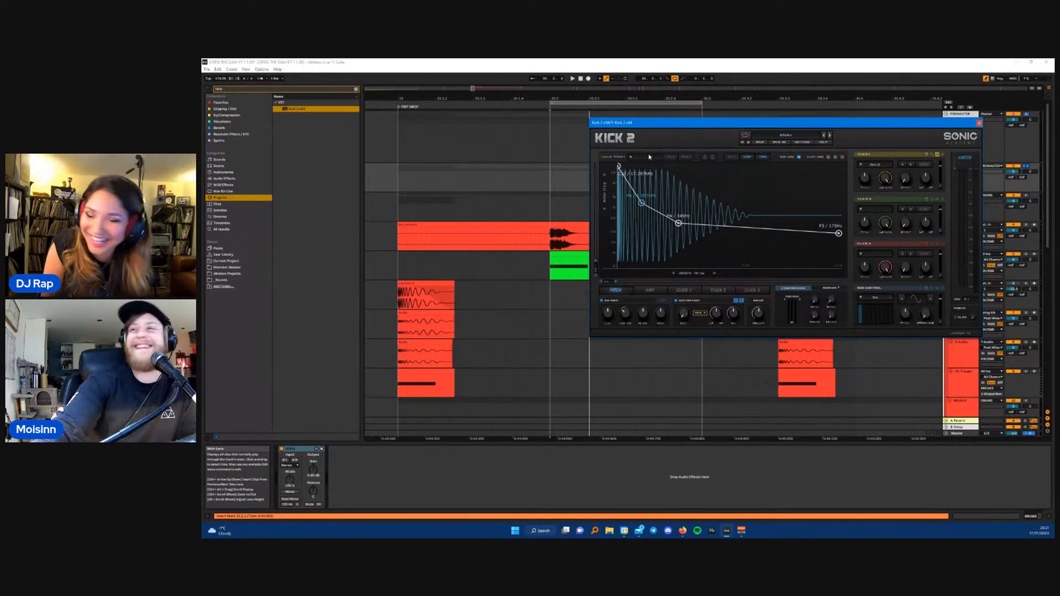
left_click_drag(680, 126, 669, 128)
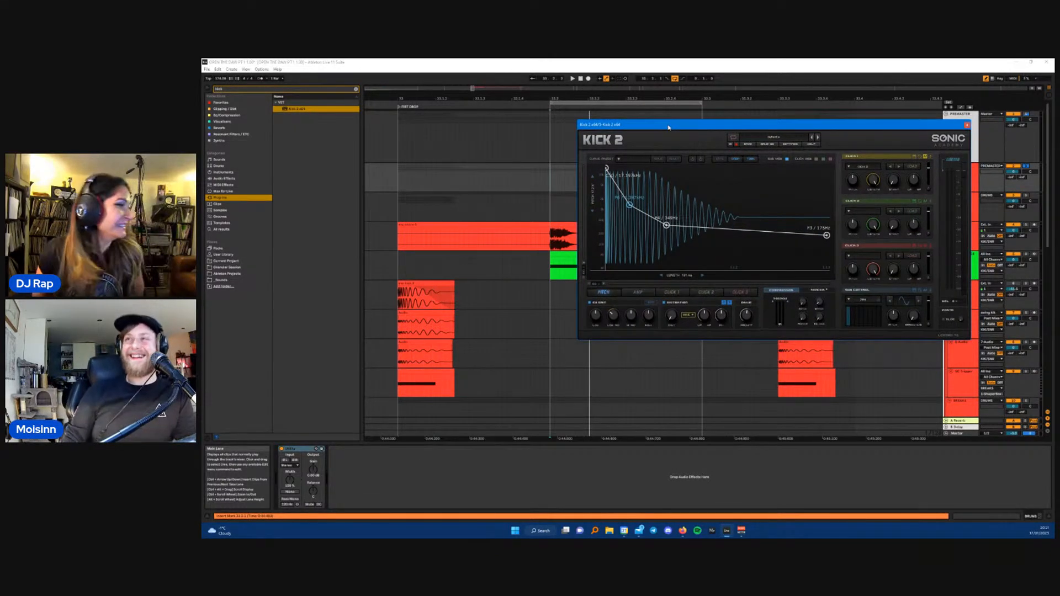
key("space")
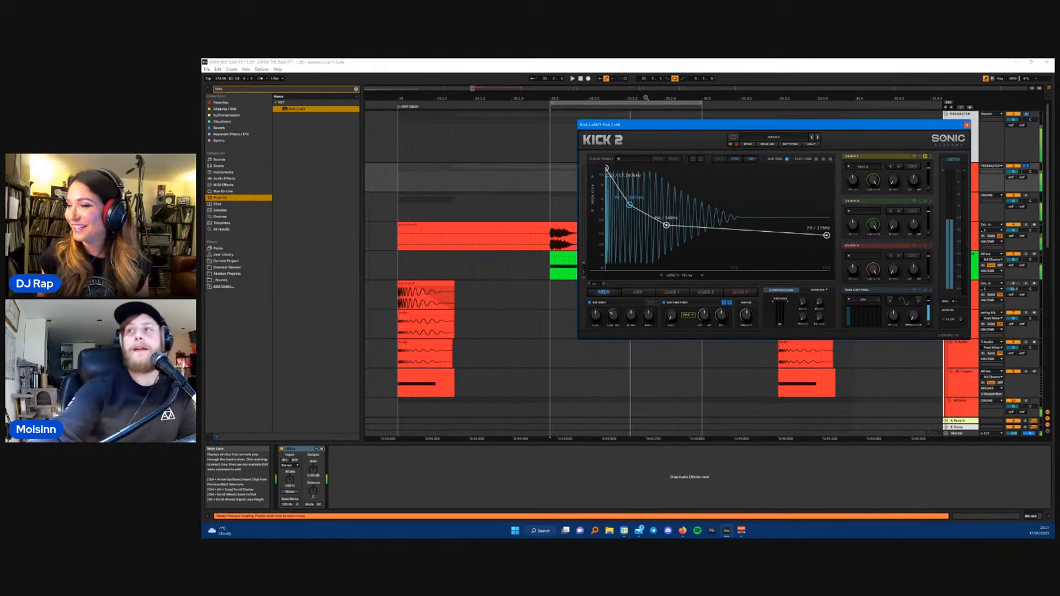
left_click_drag(827, 236, 828, 247)
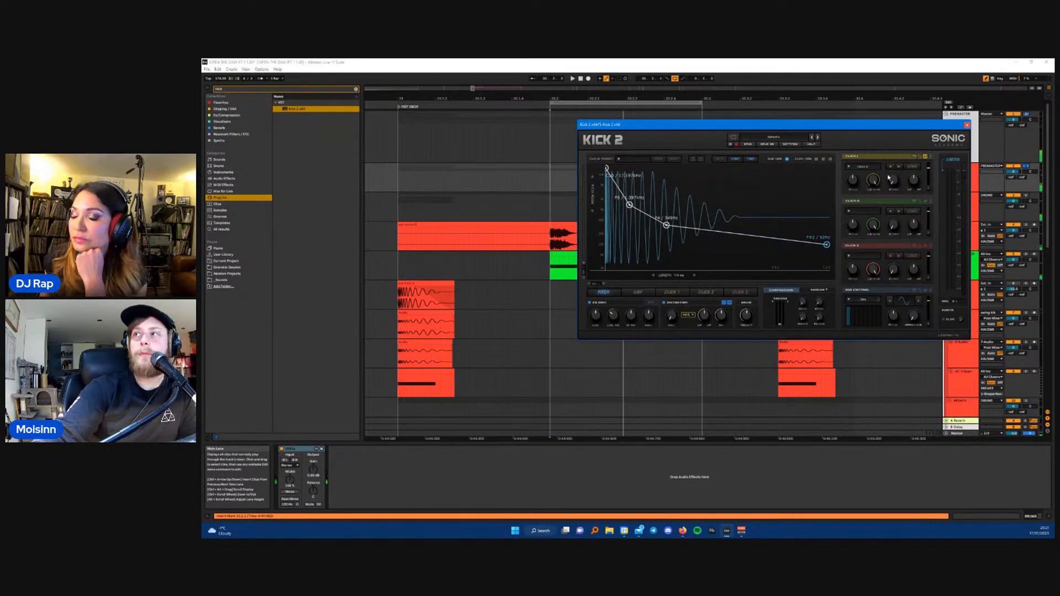
- Uncover the track mixer and refine Kick 2's pitch envelope, with the third point at E5 / 659 Hz and the end point at F2 / 87 Hz
left_click_drag(954, 126, 758, 293)
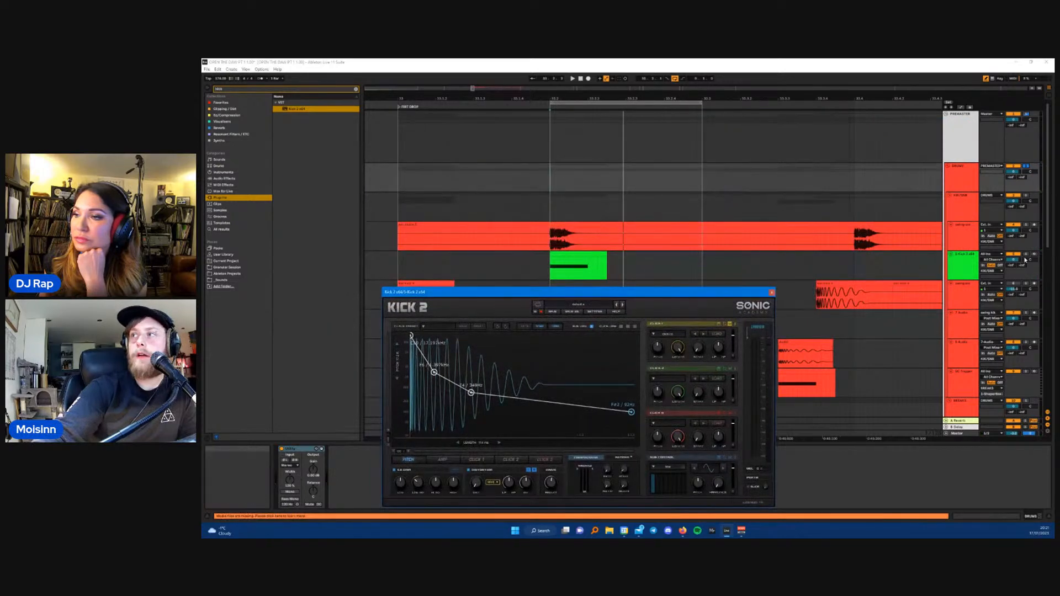
left_click_drag(660, 293, 667, 278)
left_click_drag(478, 377, 482, 372)
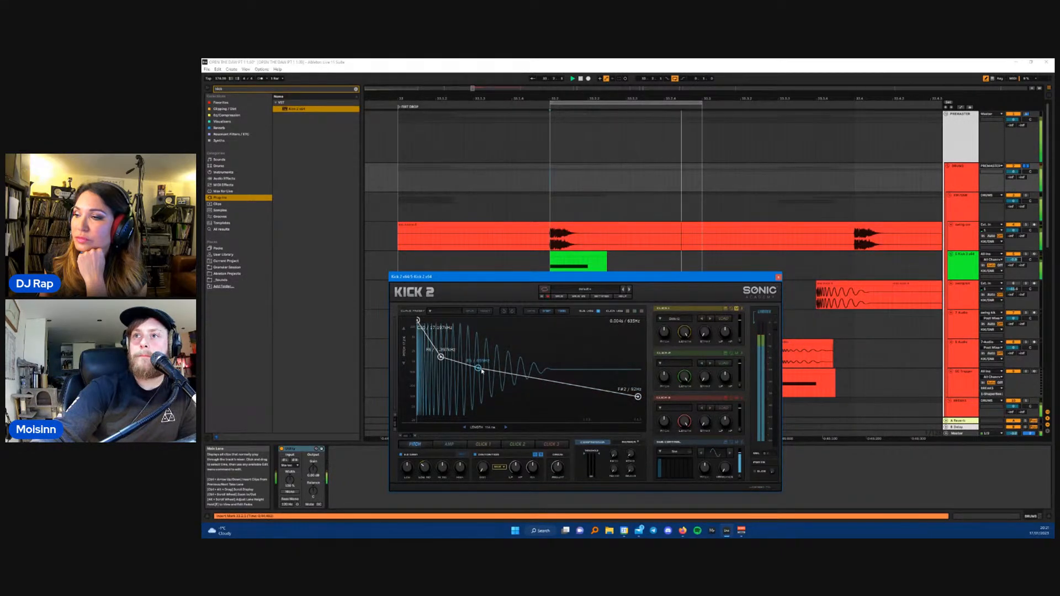
left_click_drag(644, 397, 645, 398)
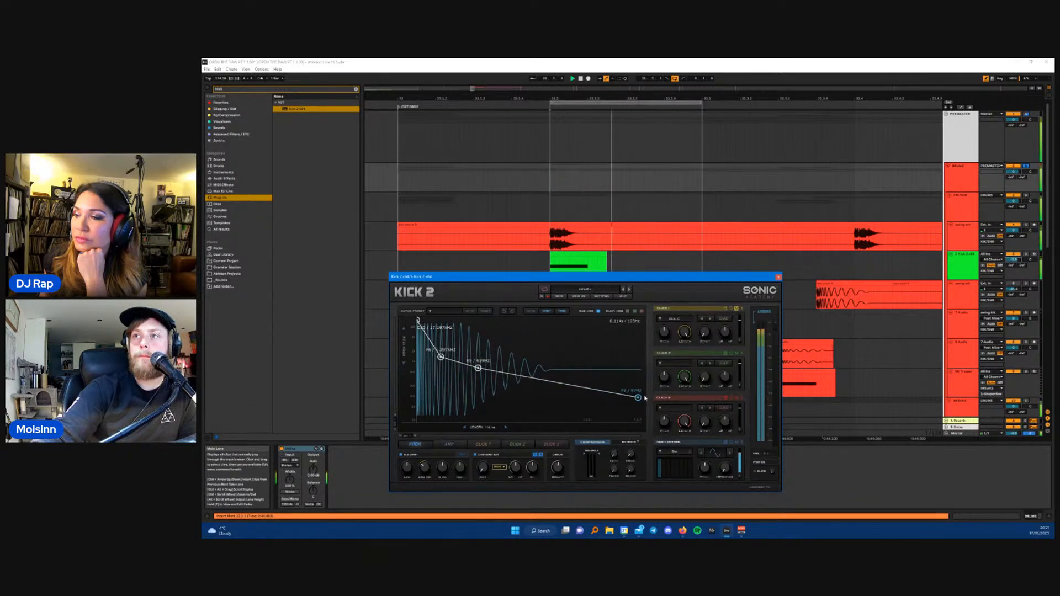
left_click_drag(440, 357, 441, 360)
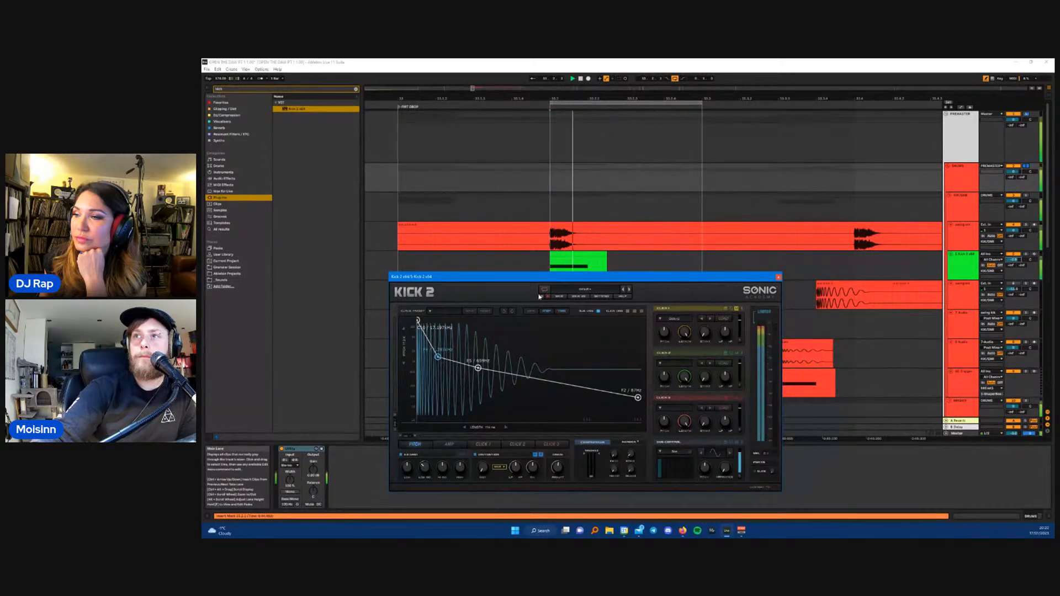
- Close Kick 2, split the snare clip at the start of the green MIDI clip, and shift the snare hit slightly later
left_click(778, 276)
scroll(551, 238, "up", 4)
left_click(553, 234)
left_click(551, 241)
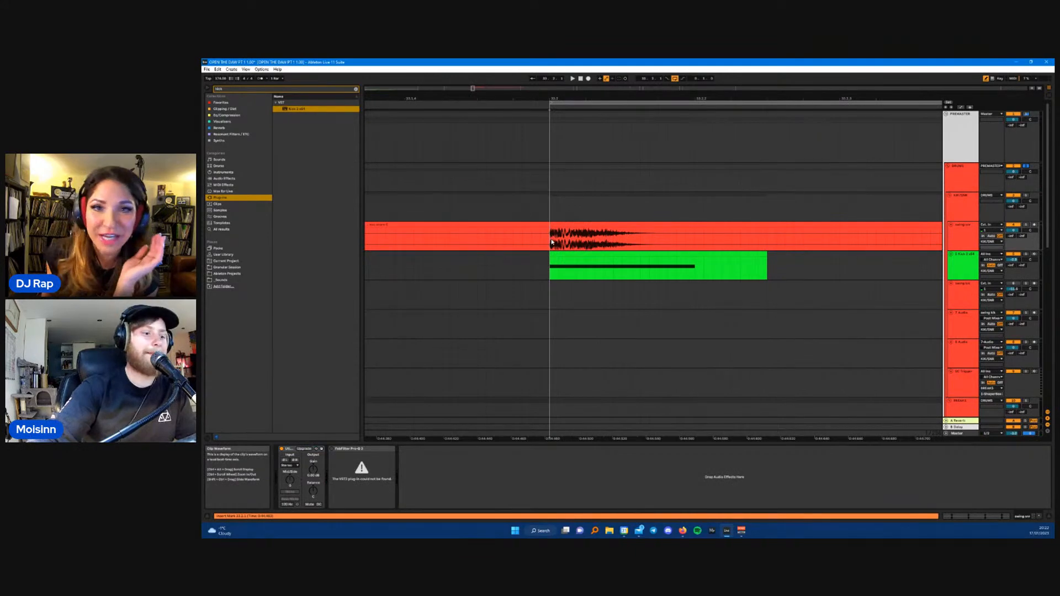
key("ctrl+e")
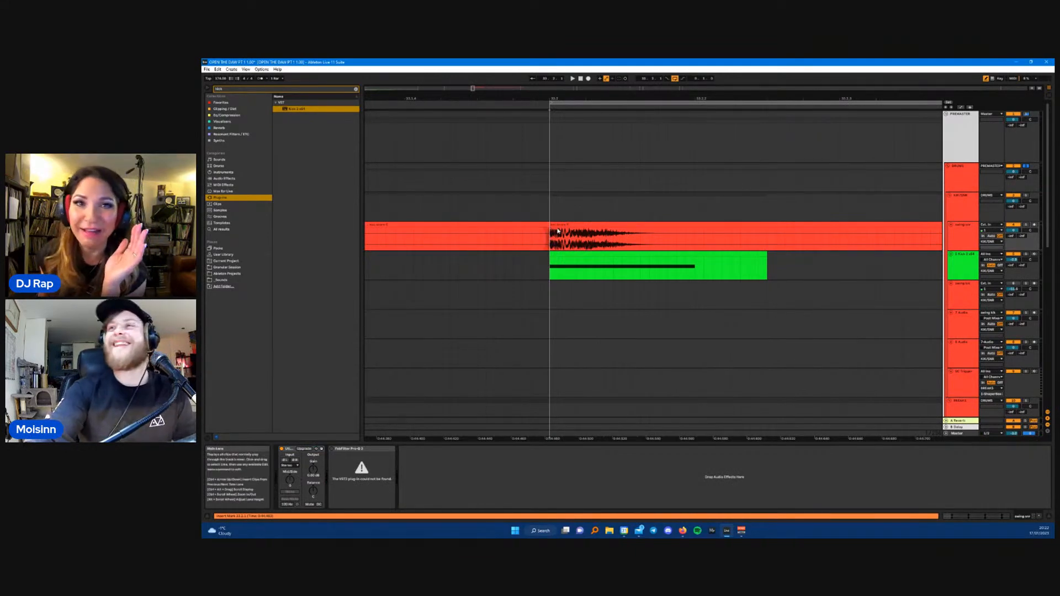
left_click(555, 235)
left_click_drag(555, 234, 560, 235)
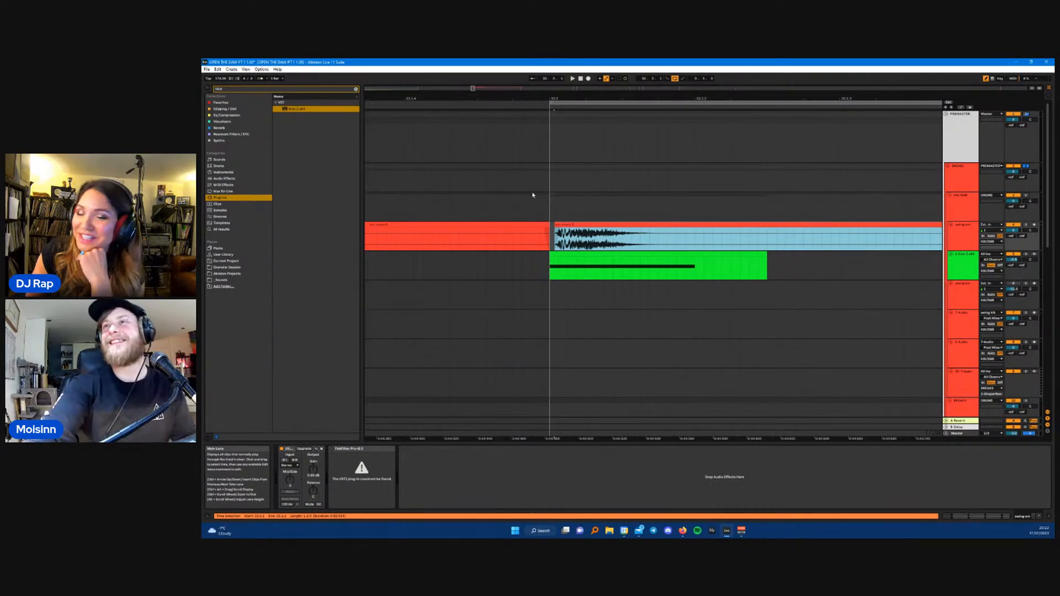
- Nudge the split snare clip slightly later again and play the loop against the Kick 2 layer
scroll(549, 211, "down", 1)
left_click(550, 206)
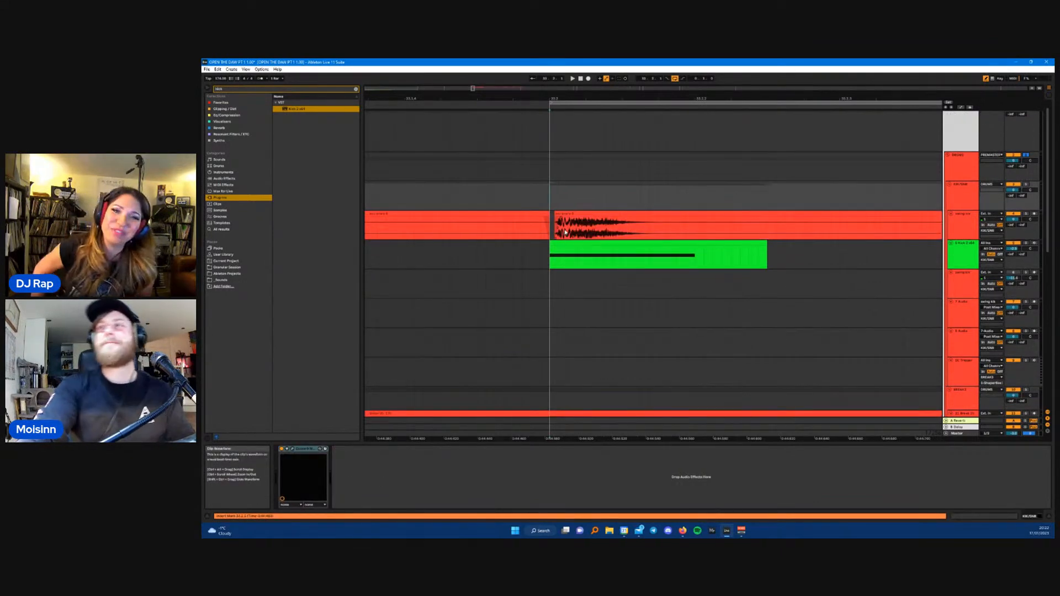
left_click_drag(565, 238, 557, 194)
scroll(656, 230, "down", 3)
key("space")
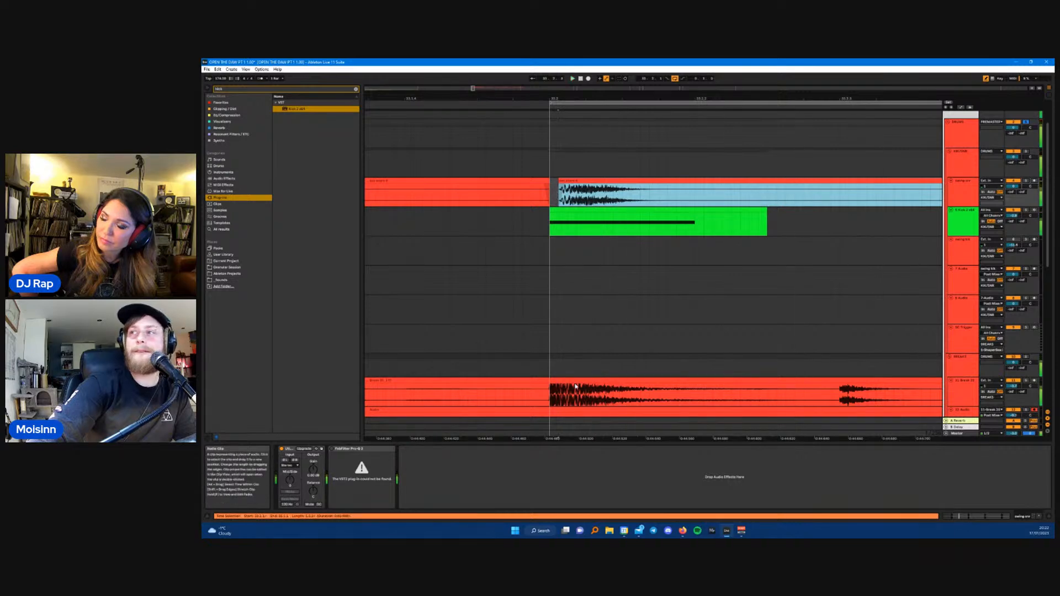
scroll(602, 375, "down", 2)
scroll(619, 374, "down", 2)
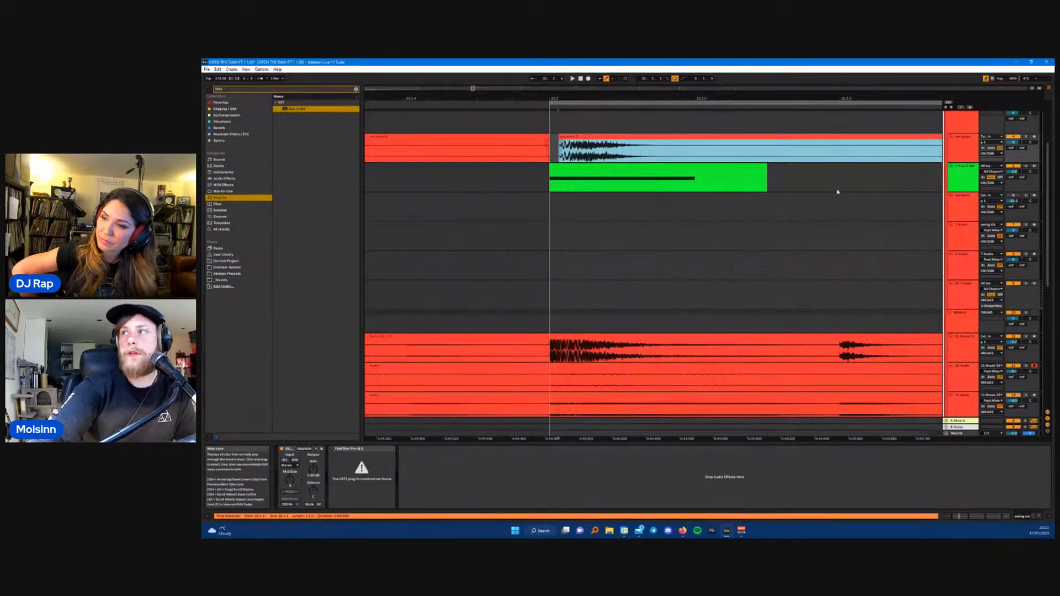
- Insert a MIDI track below the green Kick 2 track and create a short empty MIDI clip aligned with the green clip's start
right_click(967, 179)
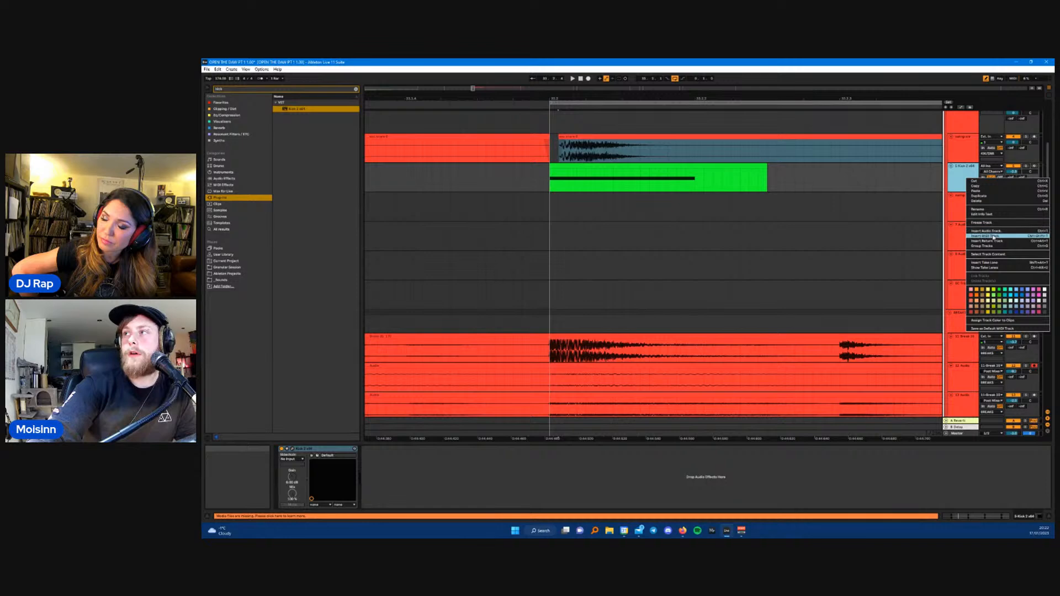
left_click(670, 240)
key("ctrl+shift+t")
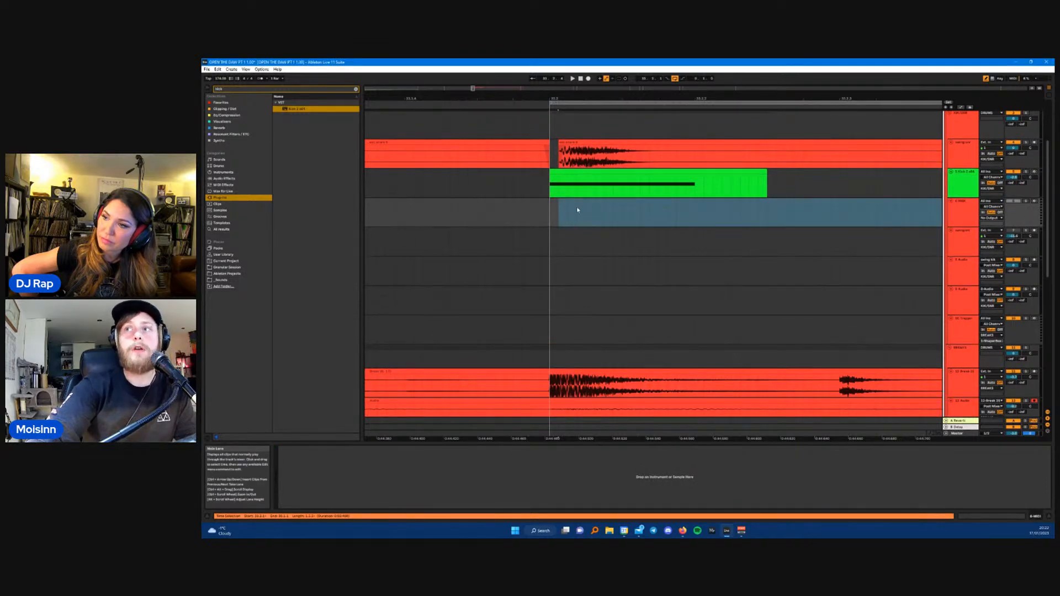
scroll(595, 219, "down", 6)
scroll(593, 224, "up", 5)
left_click_drag(591, 213, 612, 212)
right_click(606, 213)
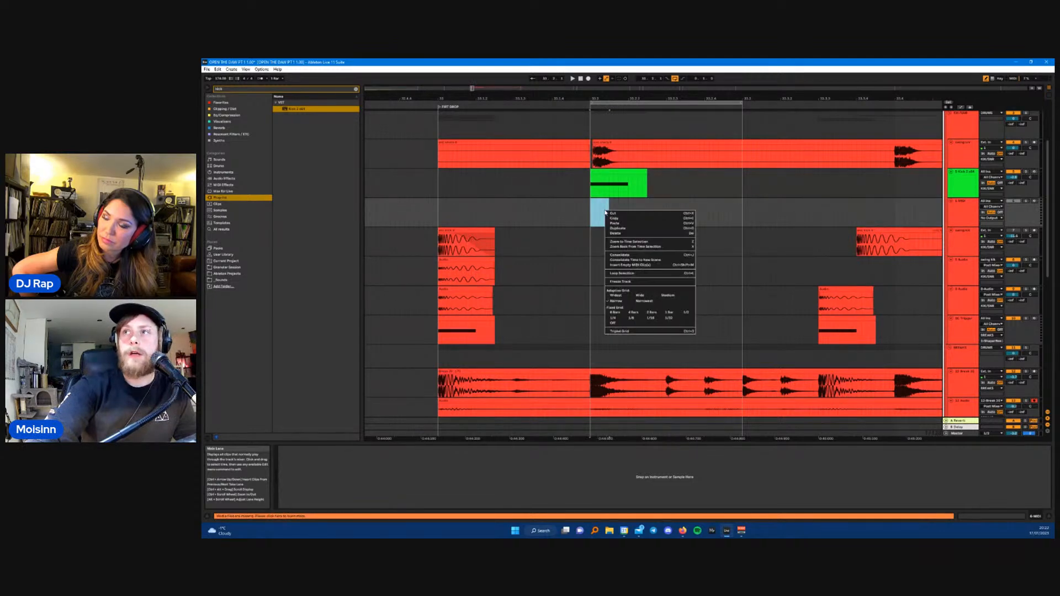
left_click(613, 263)
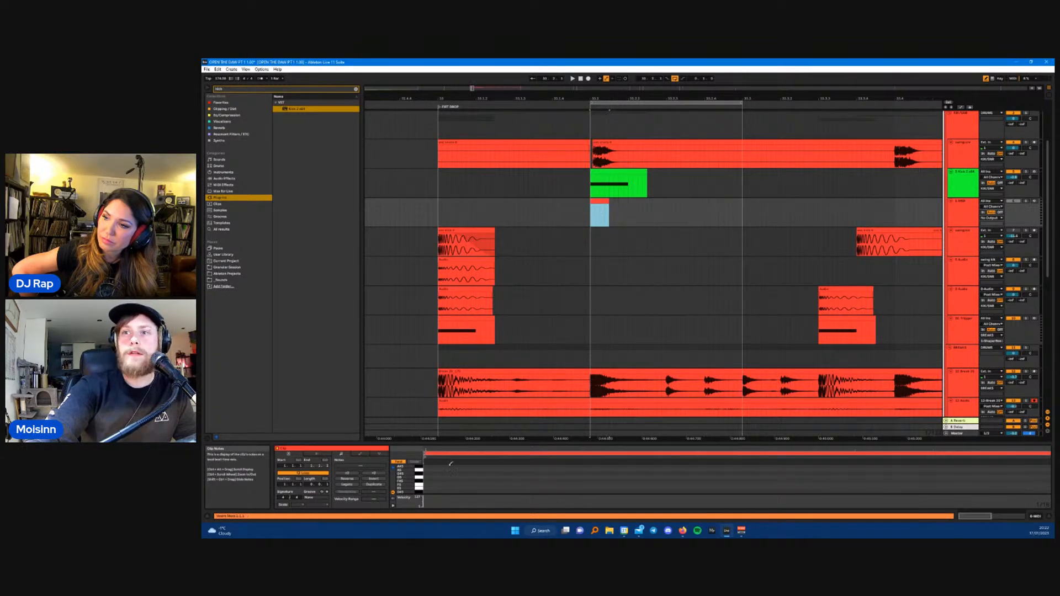
- Draw a note at the start of the new red MIDI clip and shorten it to a brief trigger note
left_click(524, 477)
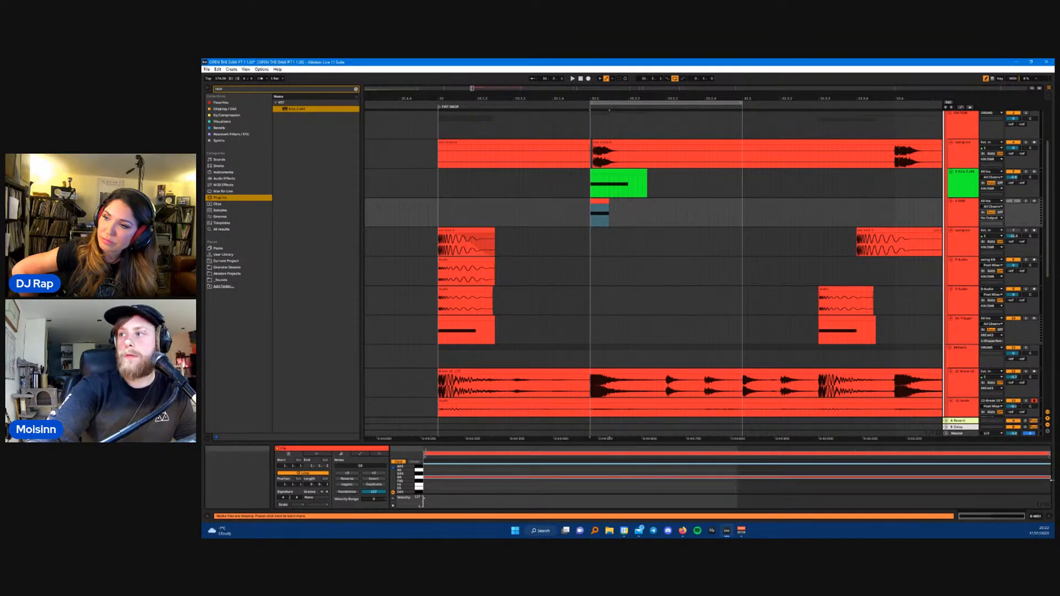
left_click_drag(1049, 478, 453, 481)
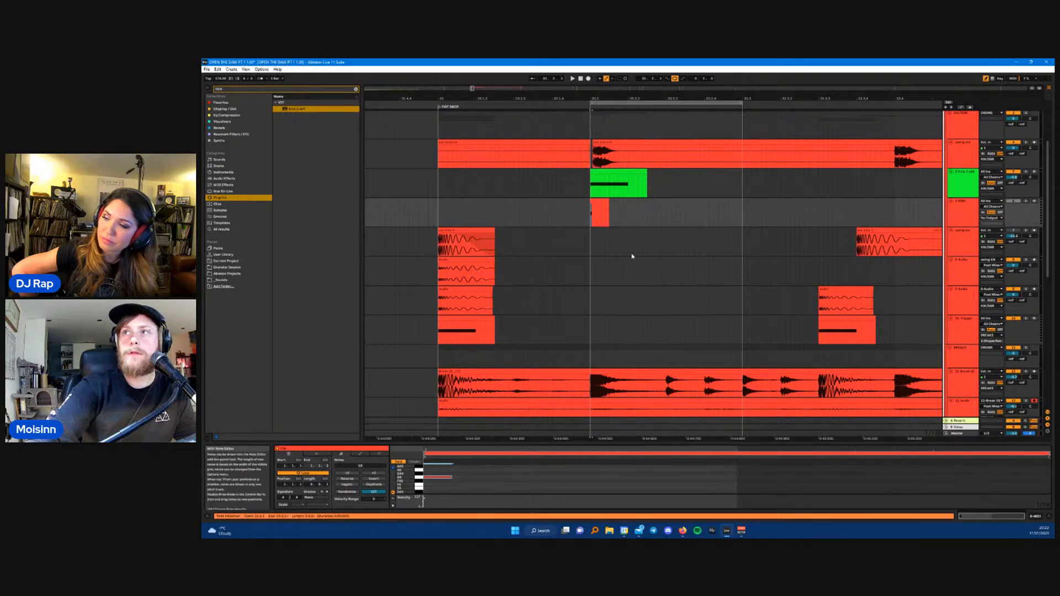
scroll(592, 228, "up", 6)
scroll(647, 227, "down", 3)
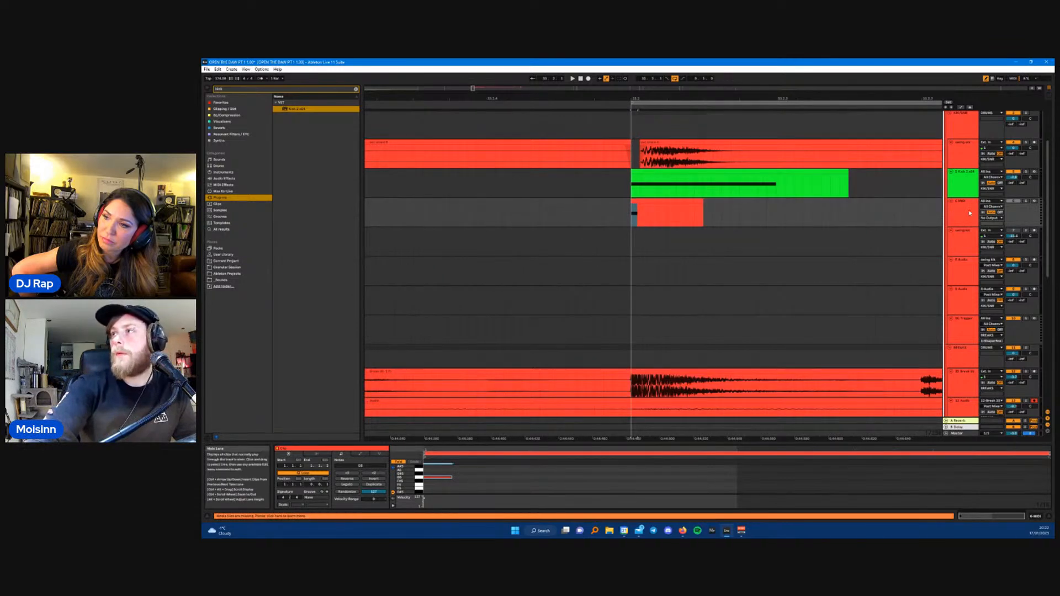
- Search the plugins for "shaper" and add ShaperBox 3 at the end of the BREAKS group's device chain
scroll(829, 304, "down", 1)
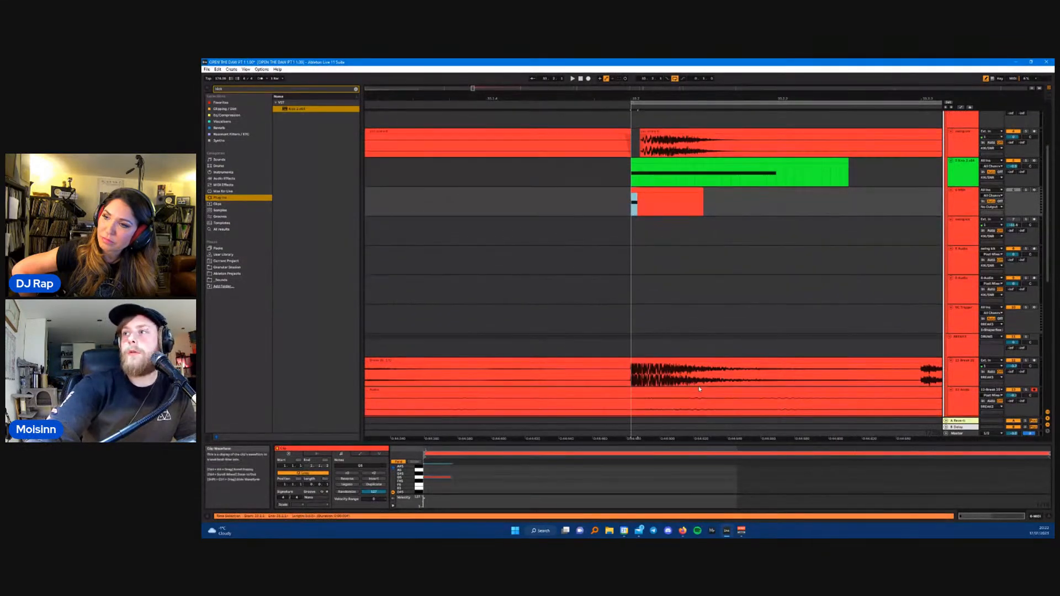
left_click(965, 344)
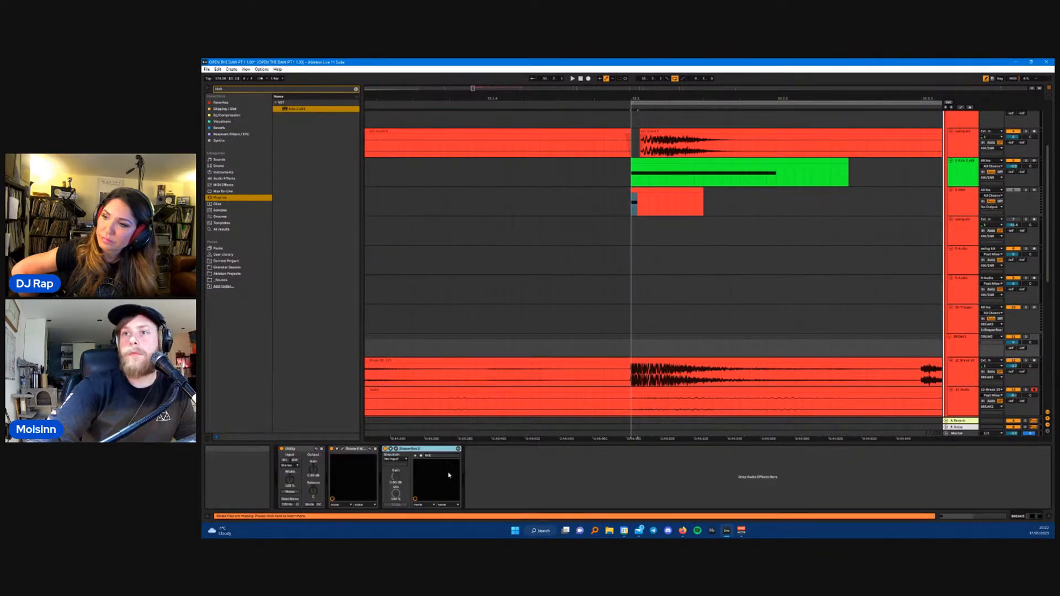
left_click(251, 90)
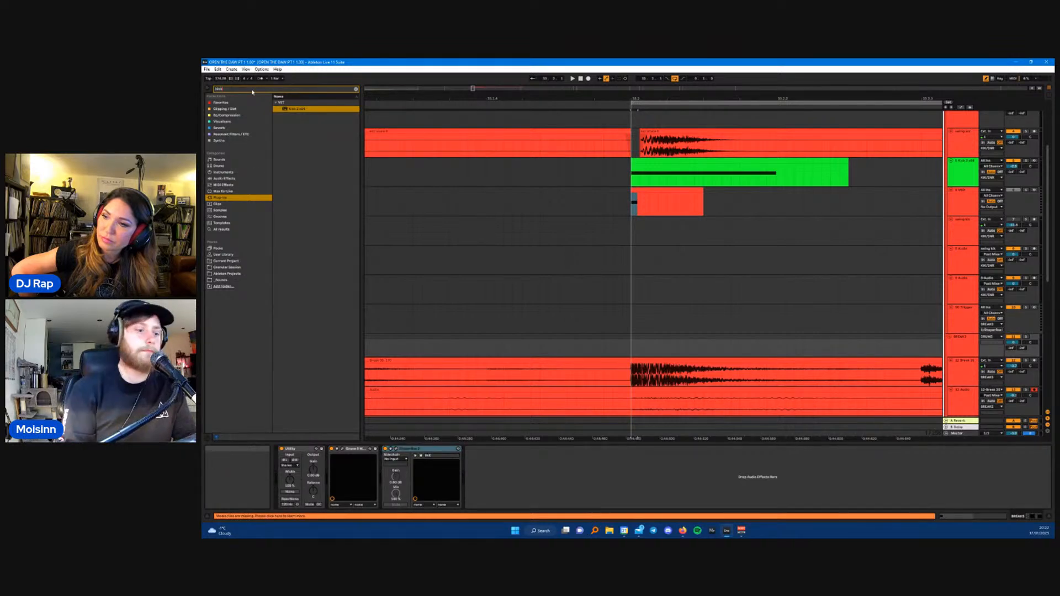
type("shaper")
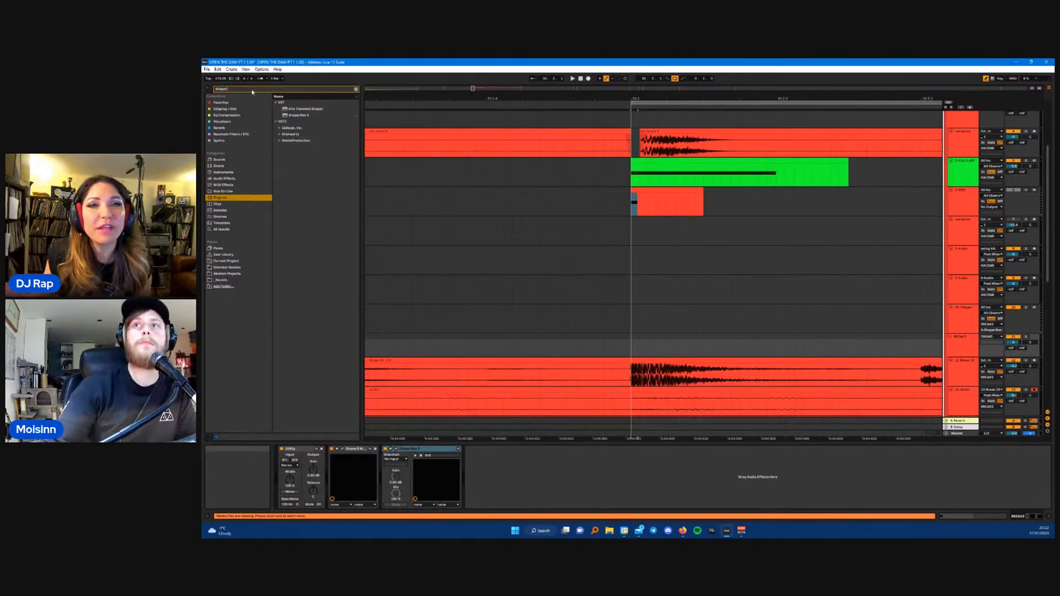
left_click(299, 115)
left_click_drag(490, 478, 490, 479)
left_click(634, 383)
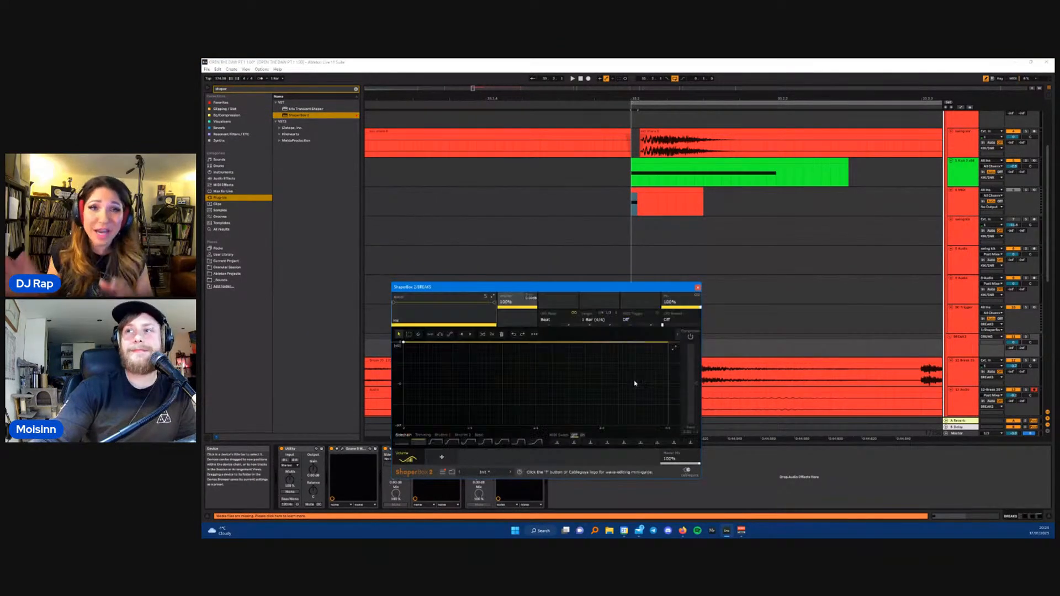
- Draw a ShaperBox 3 volume curve that starts at zero and rises smoothly to full level early in the cycle
left_click_drag(520, 288, 513, 242)
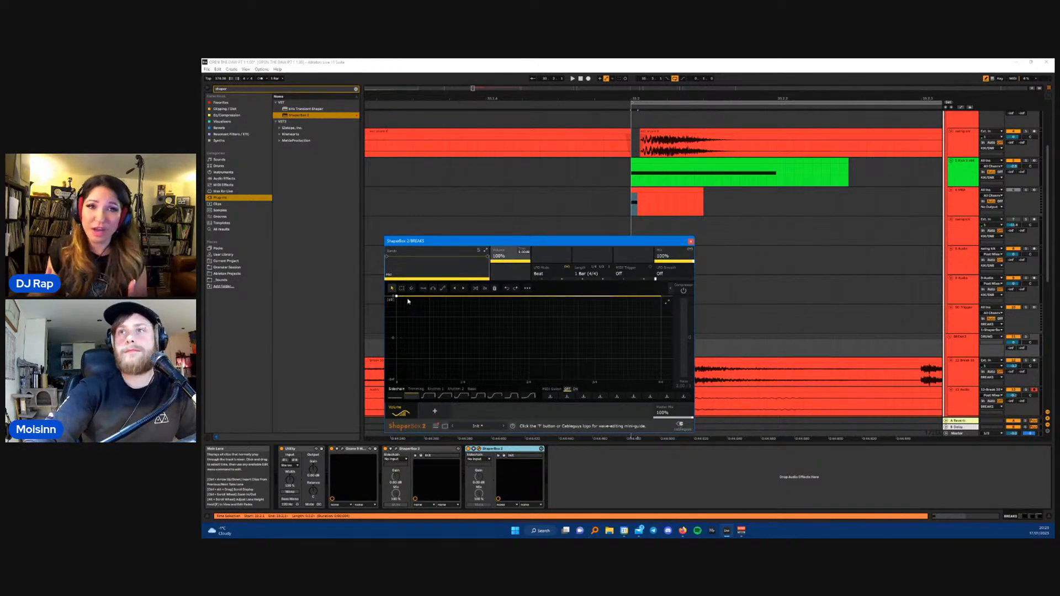
left_click_drag(396, 298, 432, 304)
double_click(433, 298)
left_click_drag(407, 361, 407, 381)
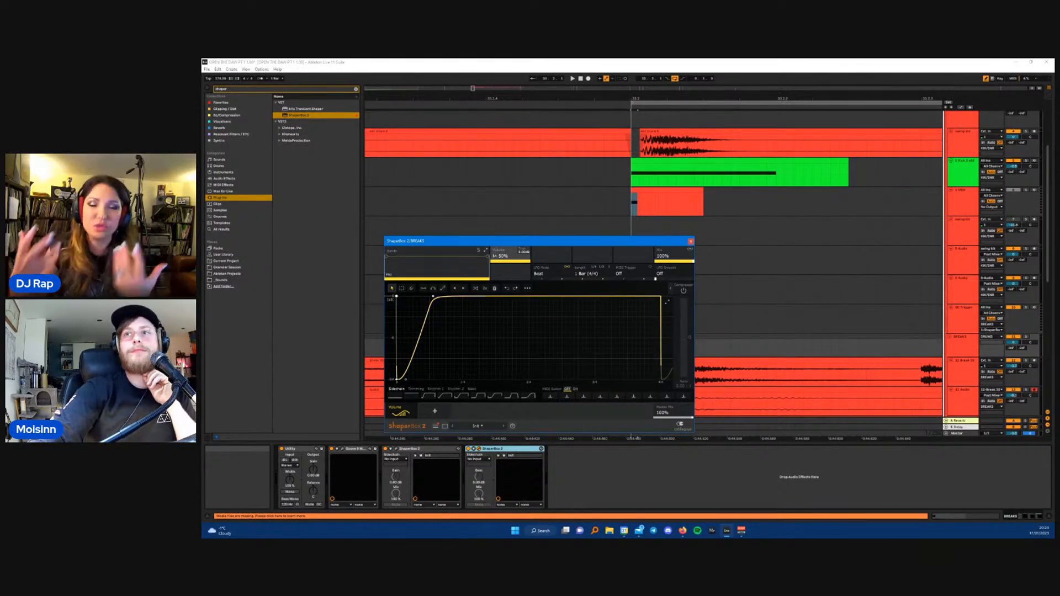
- Turn on MIDI triggering for the BREAKS group's ShaperBox 3 and move its window clear of the track routing controls
left_click_drag(656, 245, 653, 245)
left_click(628, 272)
left_click(628, 289)
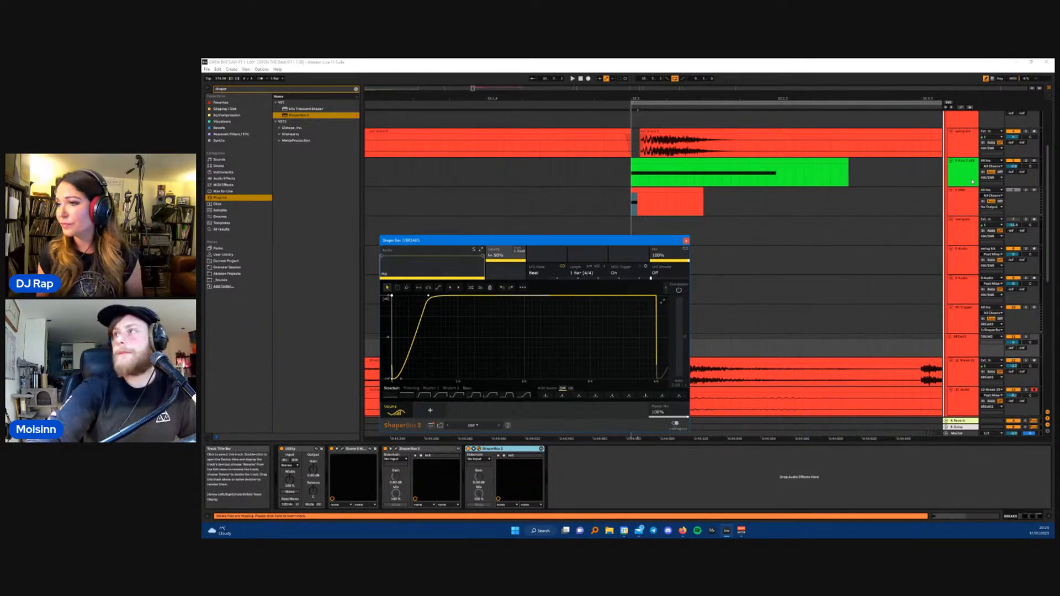
scroll(967, 229, "down", 1)
left_click_drag(585, 243, 494, 234)
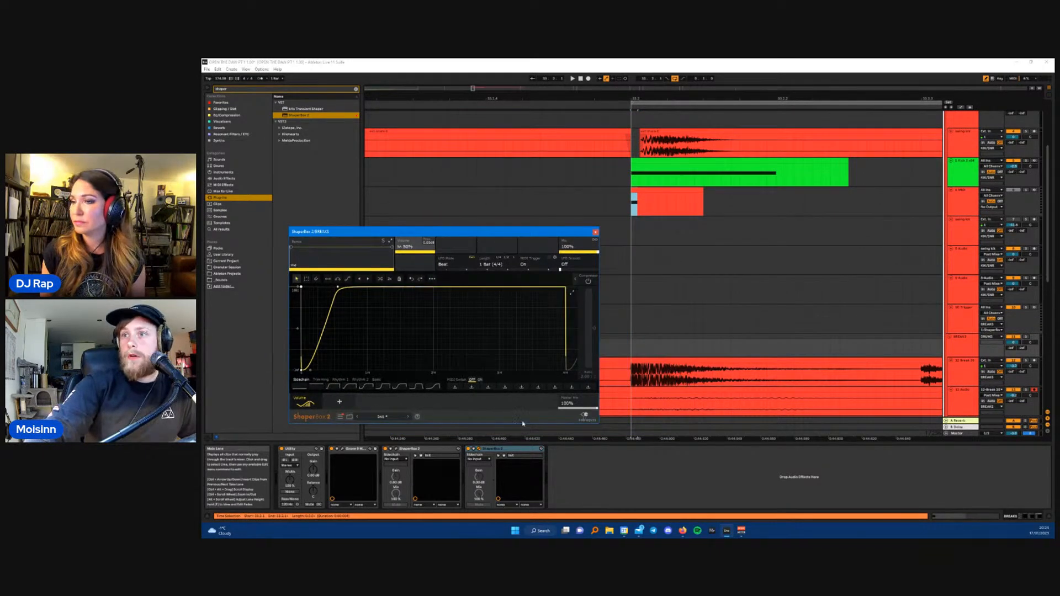
- Route the new MIDI trigger track's output to the ShaperBox 3 on the BREAKS group
left_click(963, 191)
left_click(981, 209)
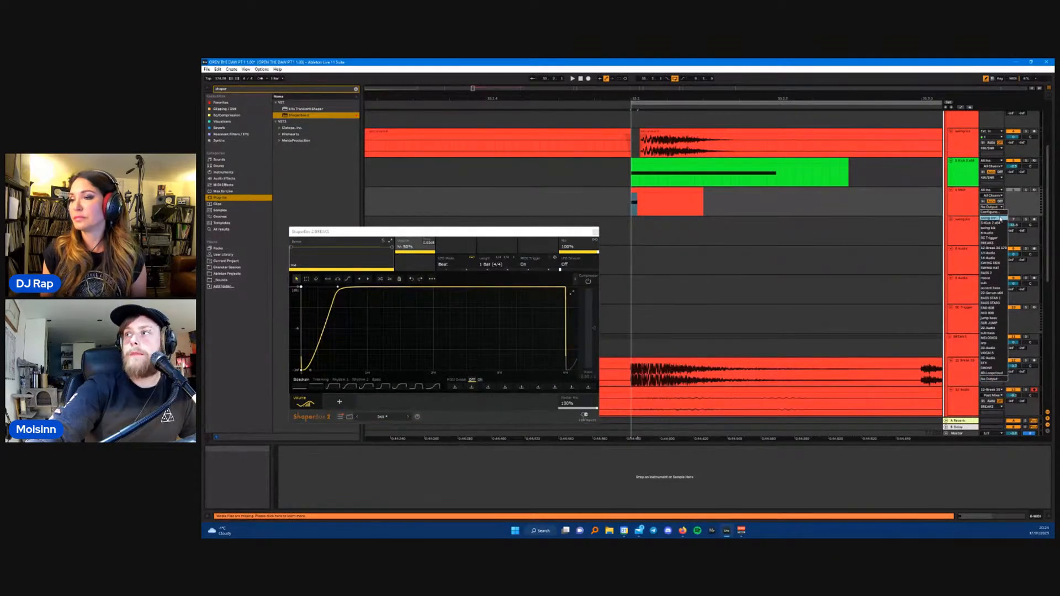
left_click(987, 242)
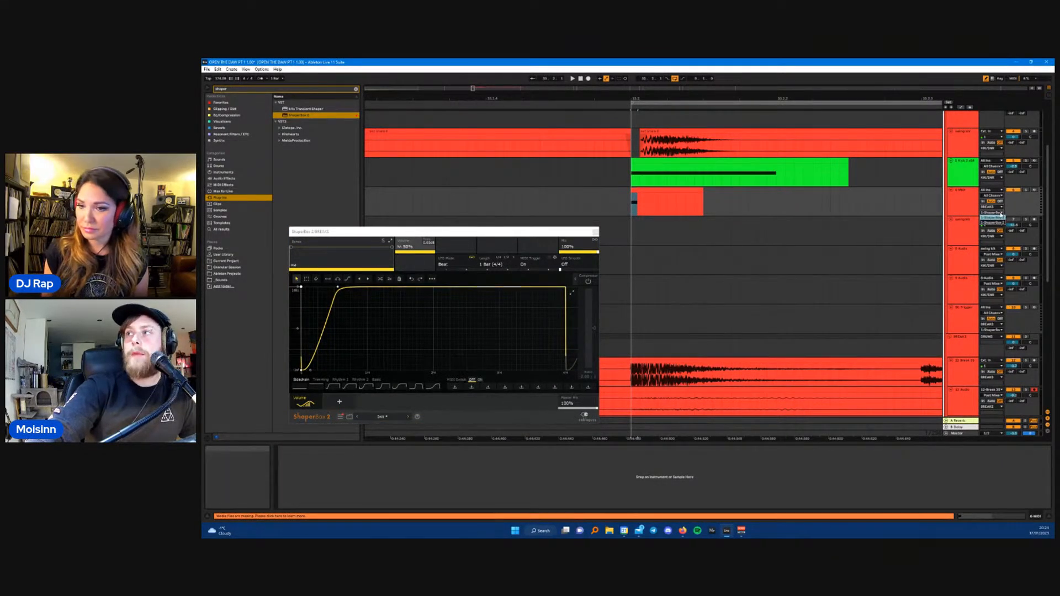
left_click(997, 214)
left_click(992, 223)
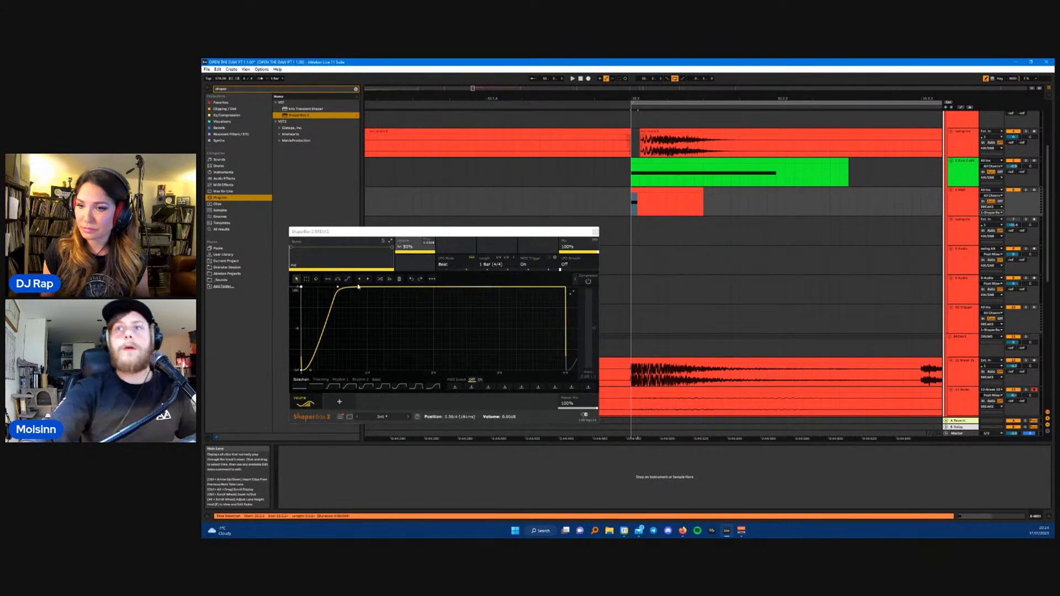
- Shorten the rise of the ShaperBox volume curve while playing the loop to tighten the duck on the breaks
left_click_drag(338, 287, 333, 288)
left_click_drag(411, 236, 408, 236)
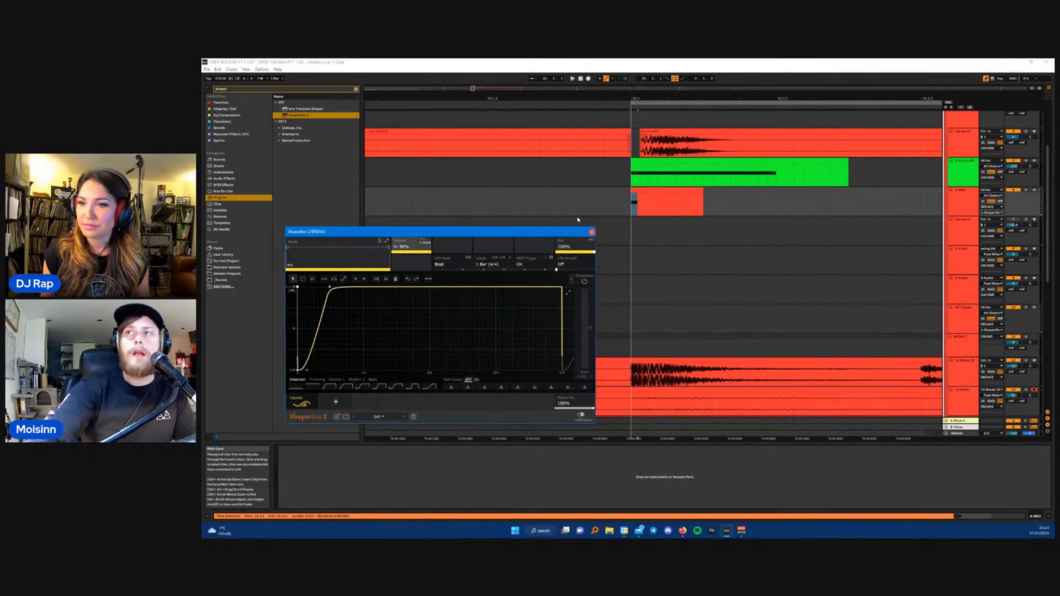
key("space")
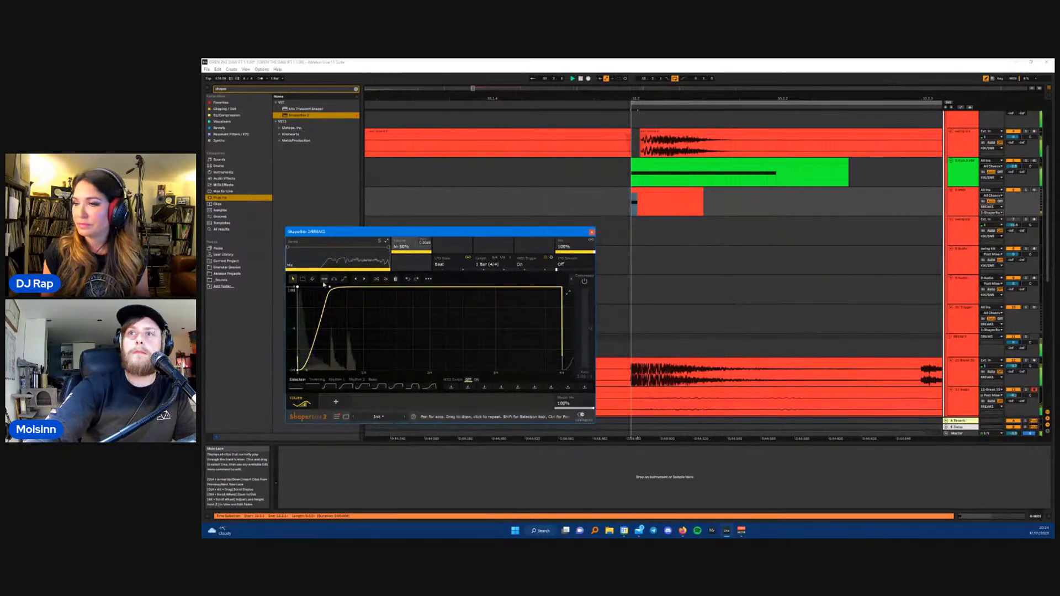
left_click_drag(330, 287, 319, 287)
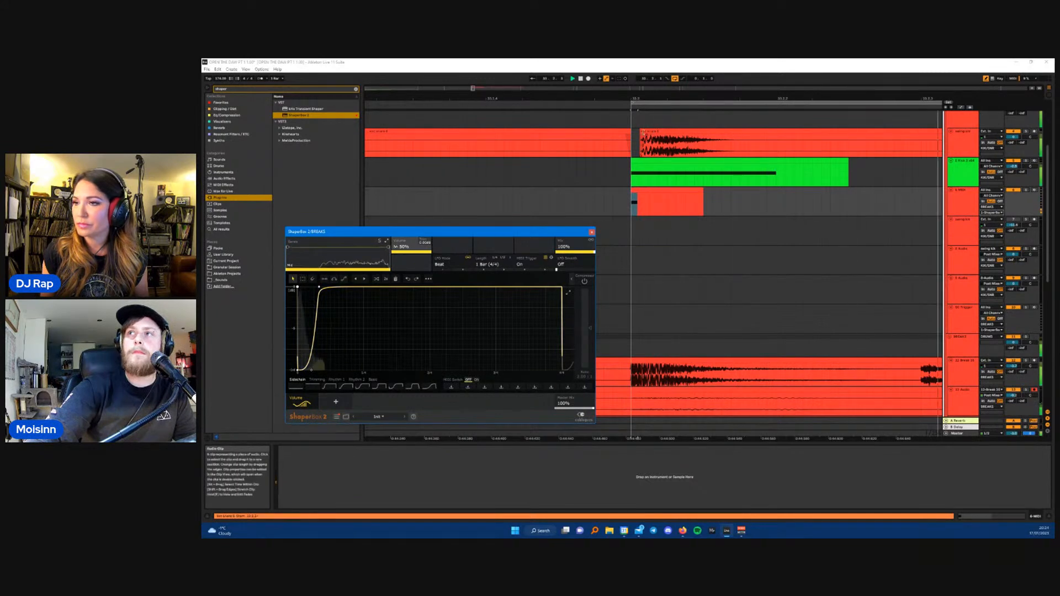
left_click(652, 133)
scroll(693, 295, "up", 1)
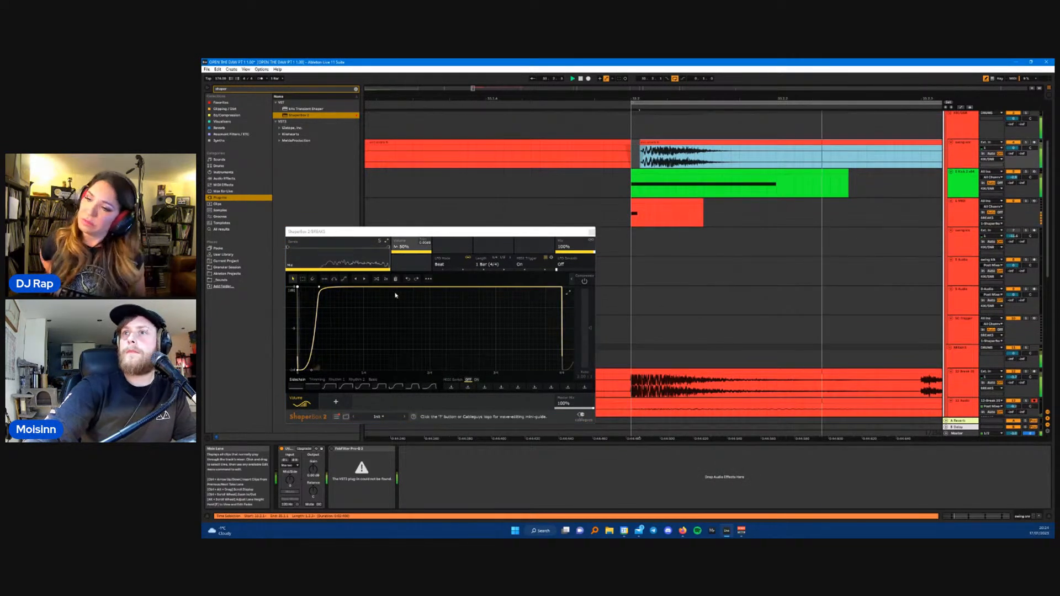
key("space")
- Open Kick 2 beside ShaperBox 3 and move its middle pitch-envelope point slightly earlier and lower
left_click(963, 180)
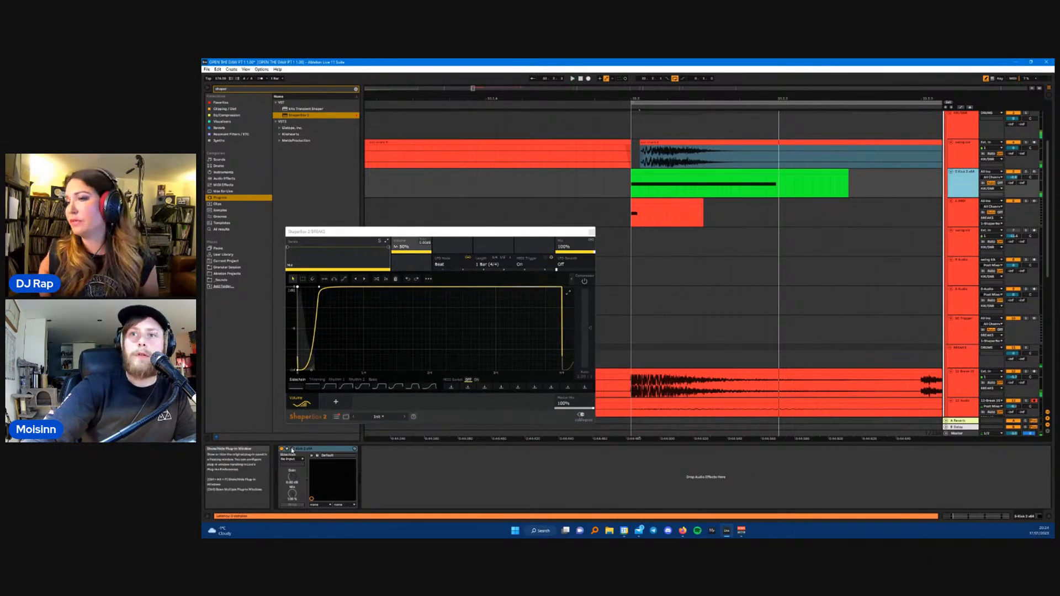
left_click(292, 449)
left_click_drag(479, 369, 478, 370)
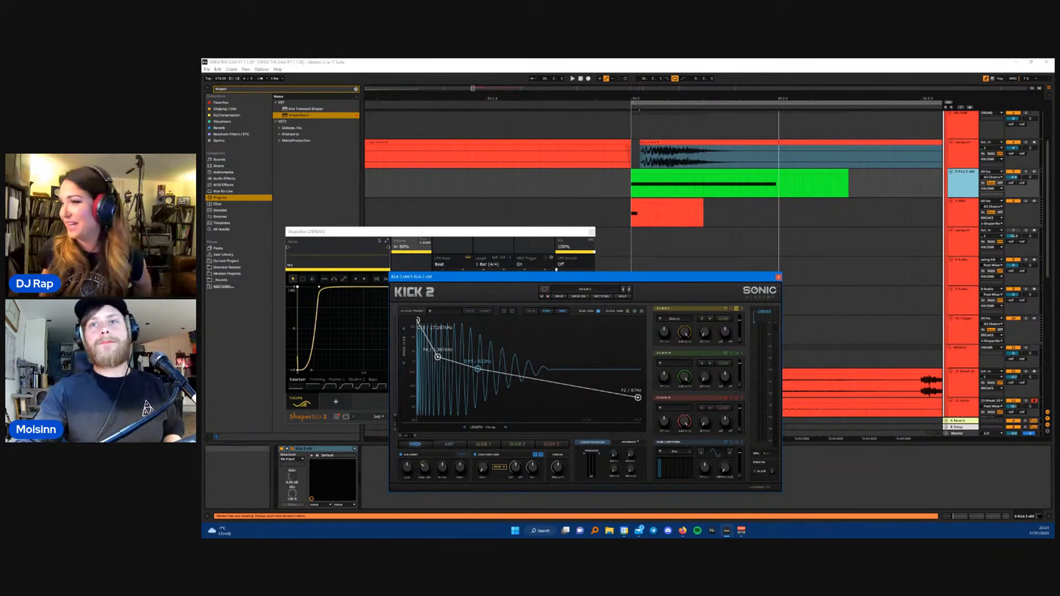
key("alt+Tab")
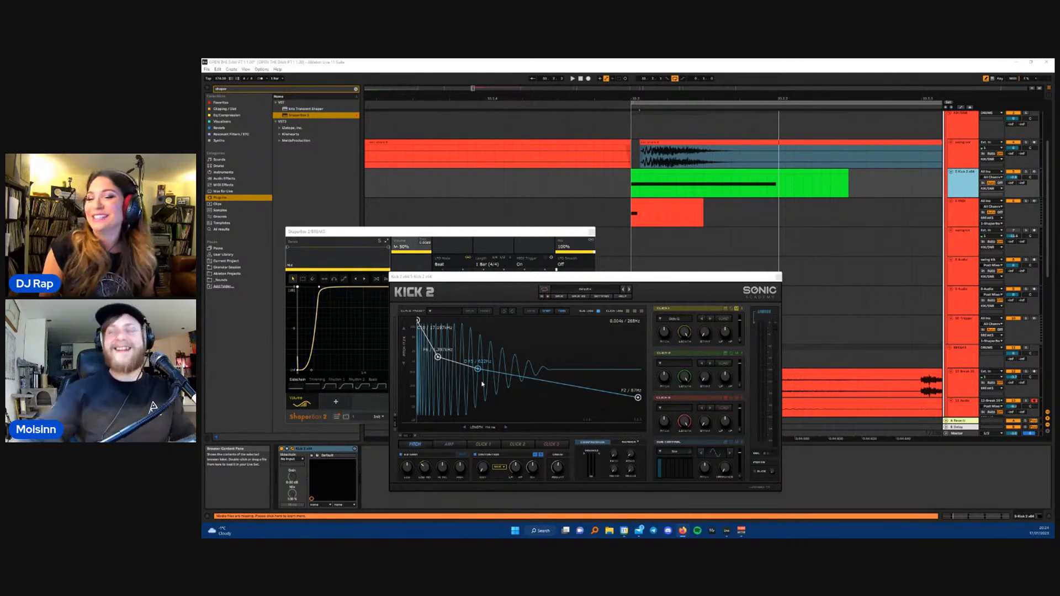
left_click_drag(497, 279, 616, 236)
left_click_drag(472, 232, 437, 235)
left_click_drag(625, 236, 663, 232)
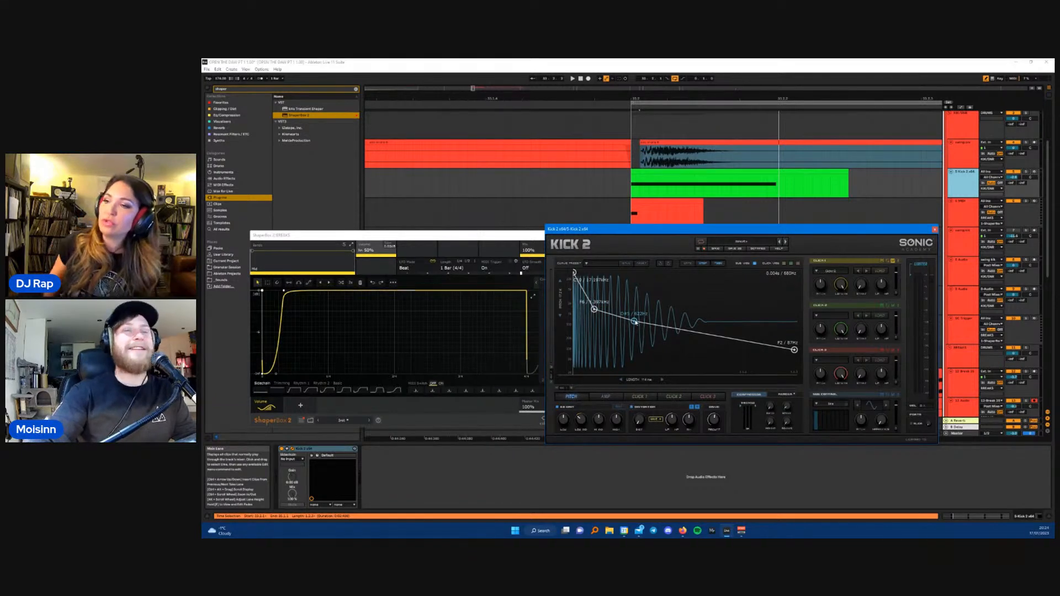
left_click_drag(635, 323, 623, 327)
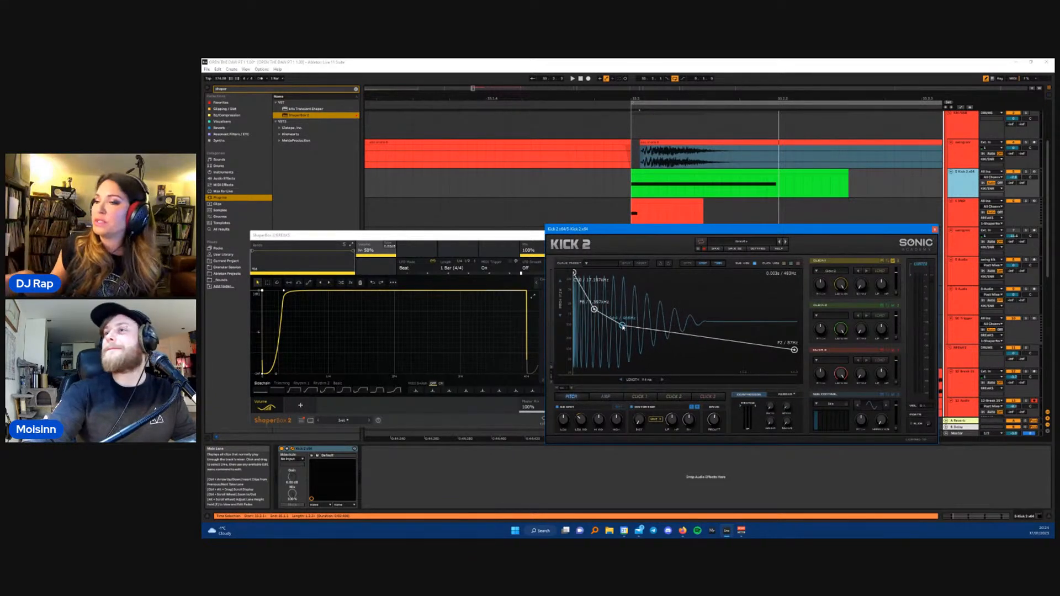
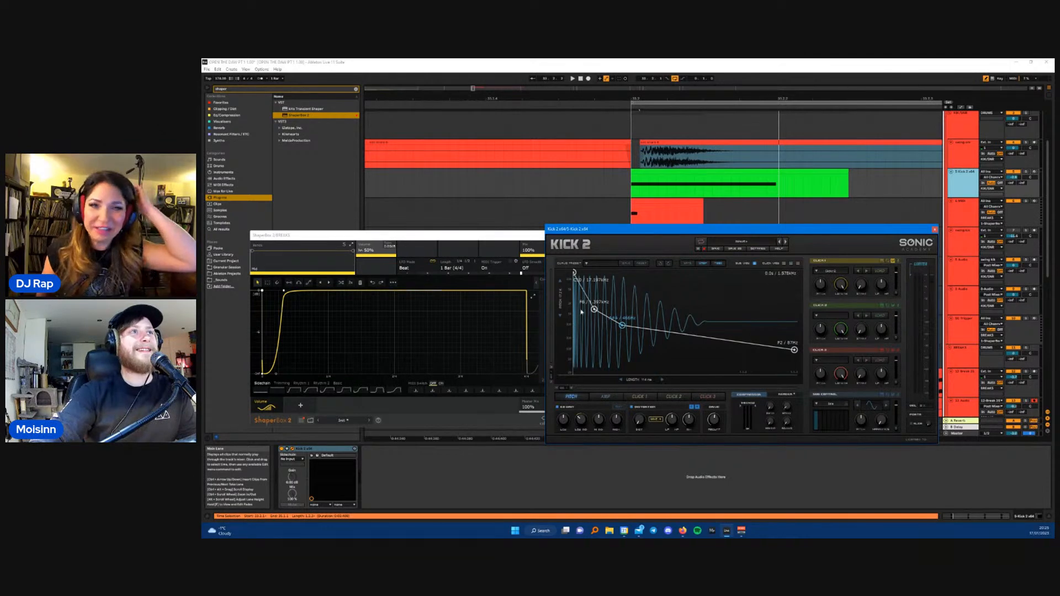
- Lower Kick 2's middle pitch-envelope point further to about 370 Hz and shift it a little earlier
mouse_move(739, 231)
left_mouse_down()
mouse_move(716, 234)
mouse_move(754, 226)
left_mouse_up()
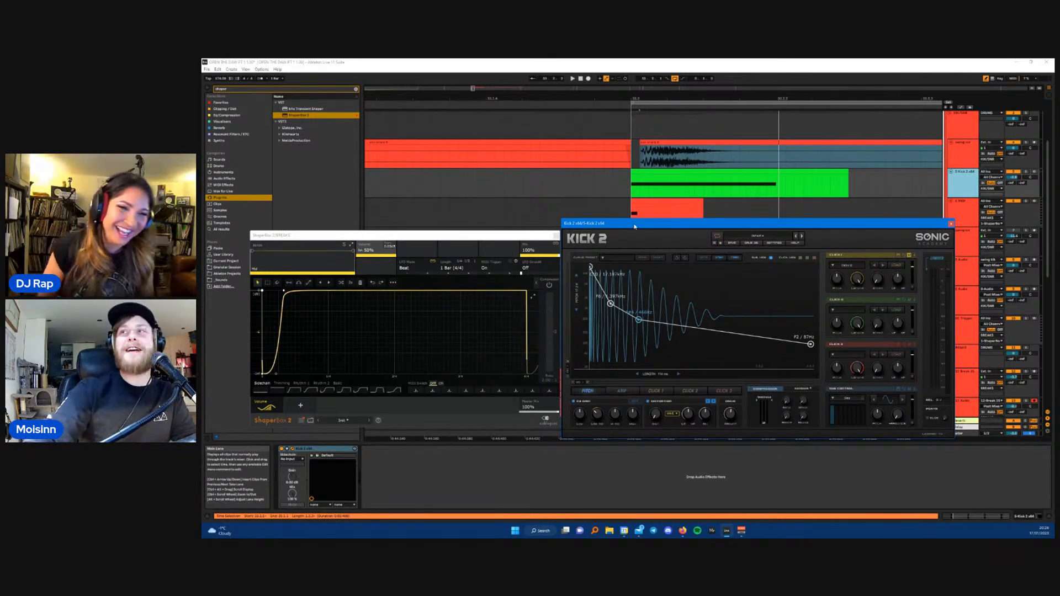
left_click_drag(487, 238, 481, 236)
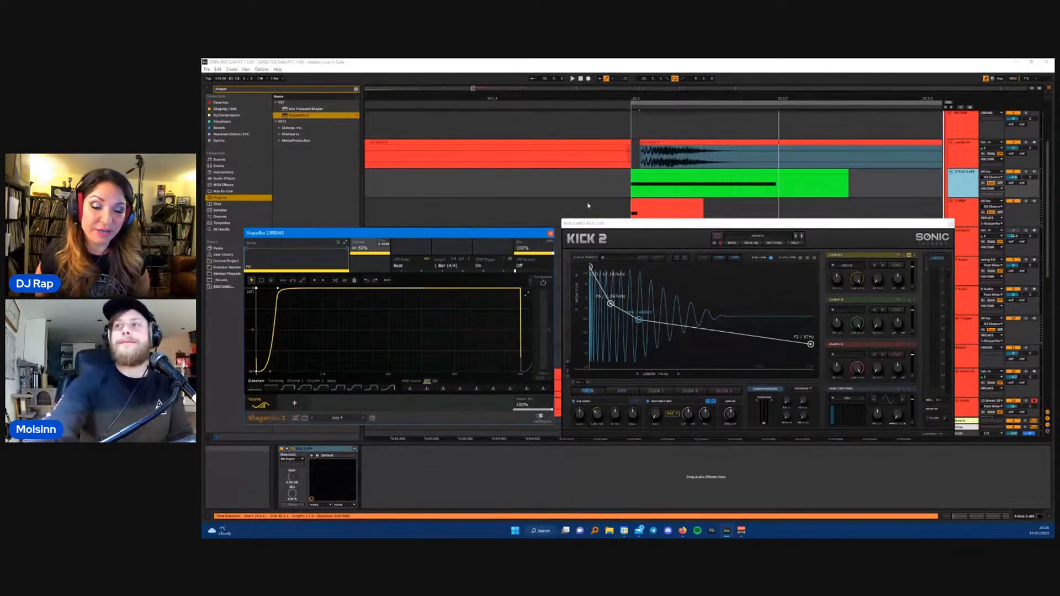
left_click_drag(639, 319, 628, 326)
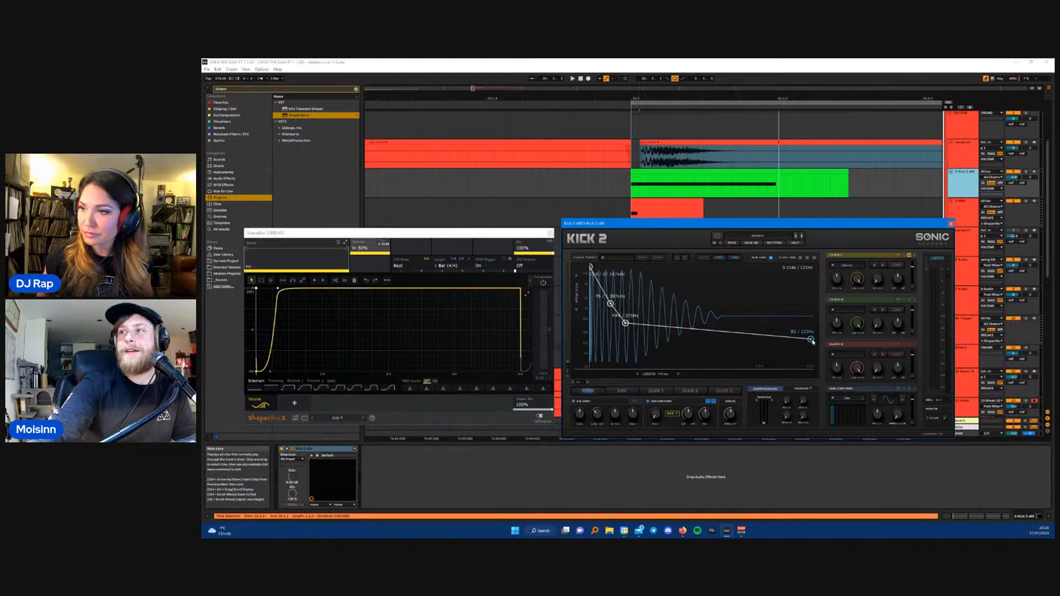
left_click_drag(691, 226, 681, 225)
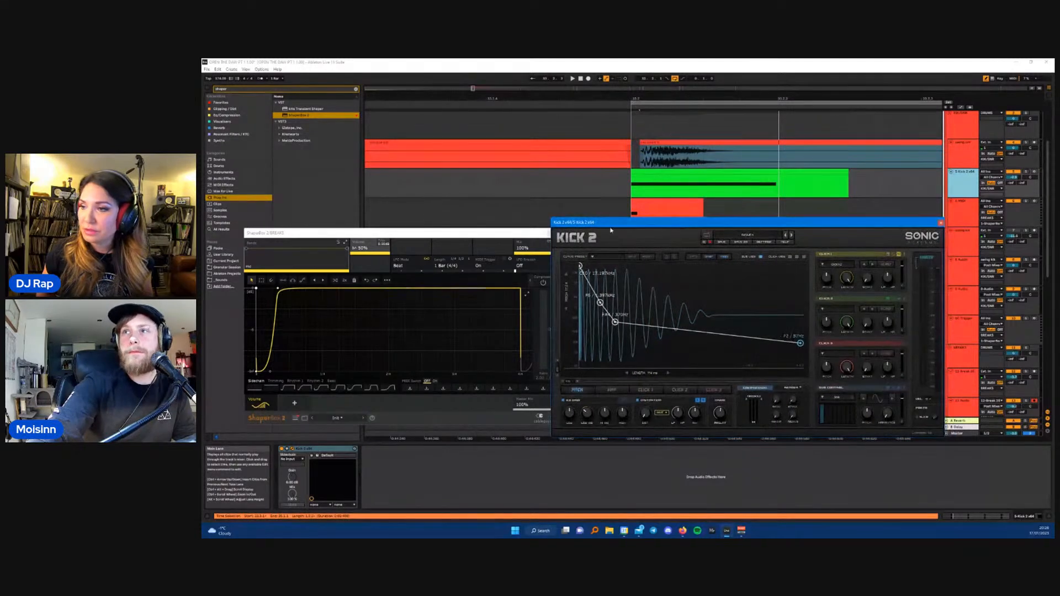
- Play the loop from the snare hit, raise Kick 2's middle pitch point slightly and fine-tune the kick length
left_click(631, 147)
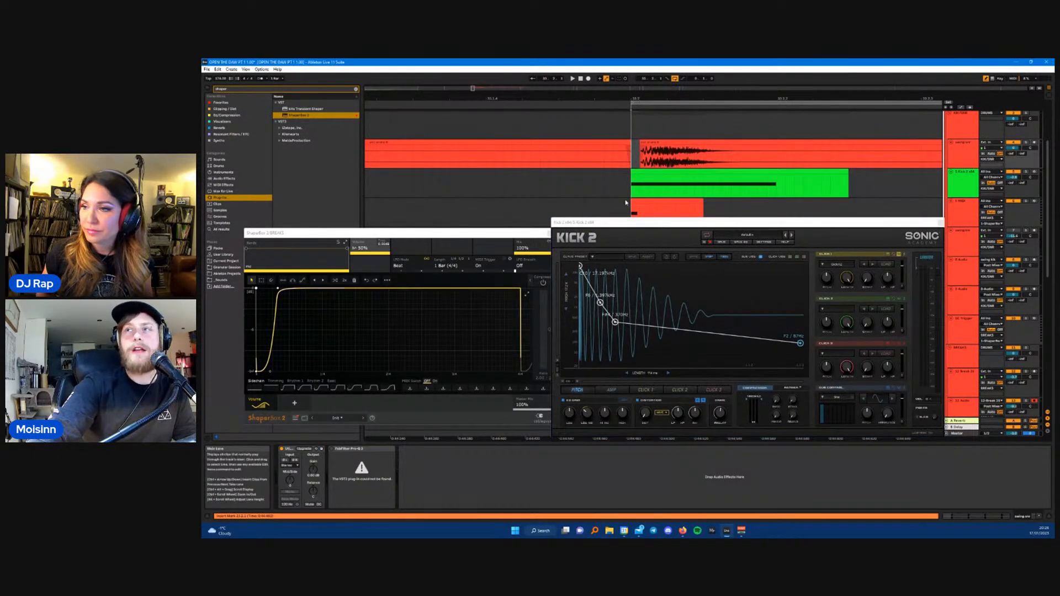
key("space")
left_click(616, 319)
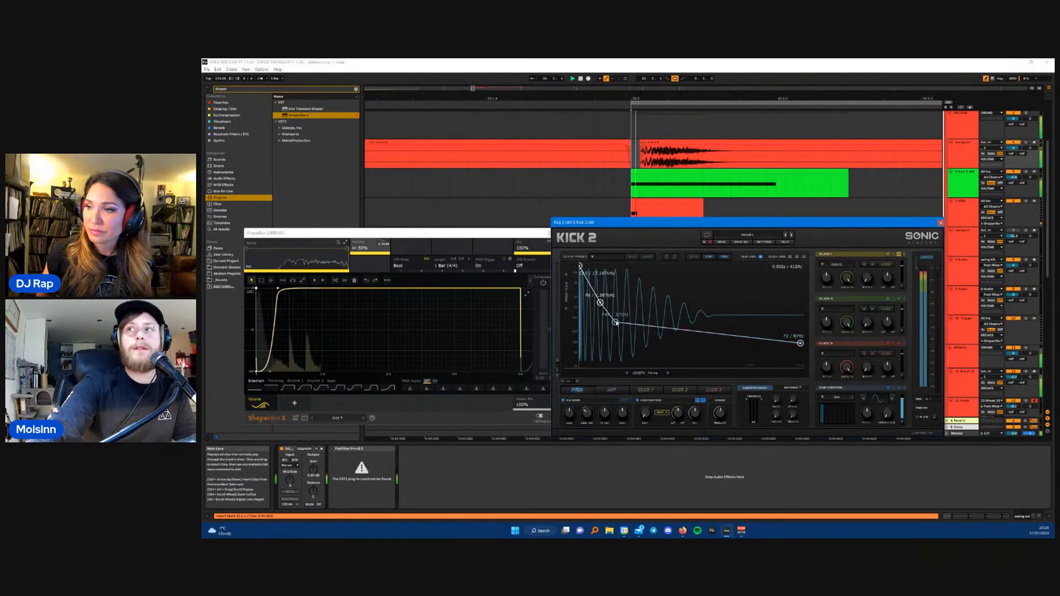
left_click_drag(800, 343, 800, 343)
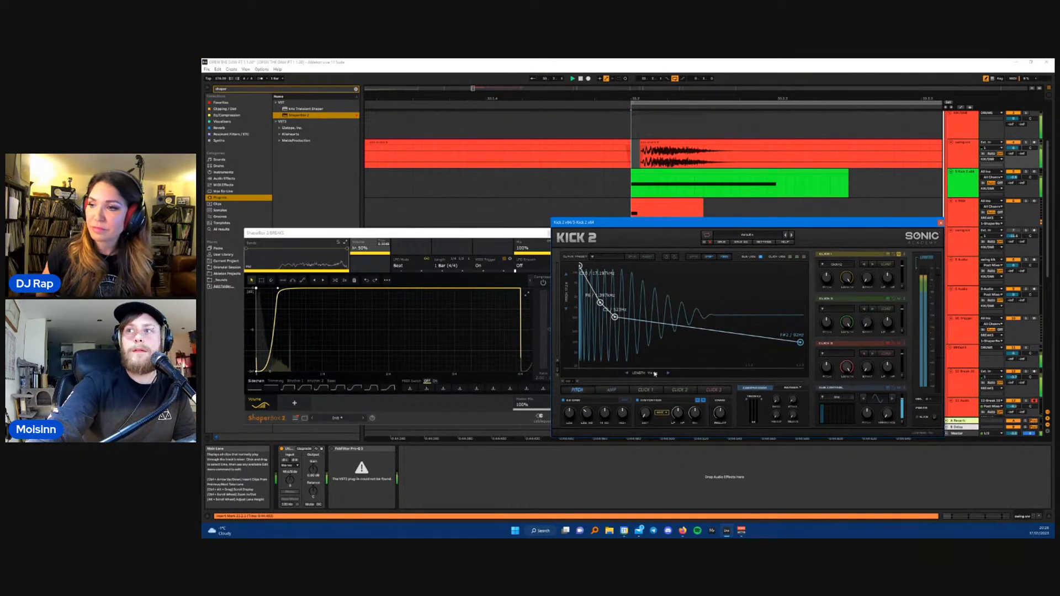
left_click_drag(639, 373, 634, 373)
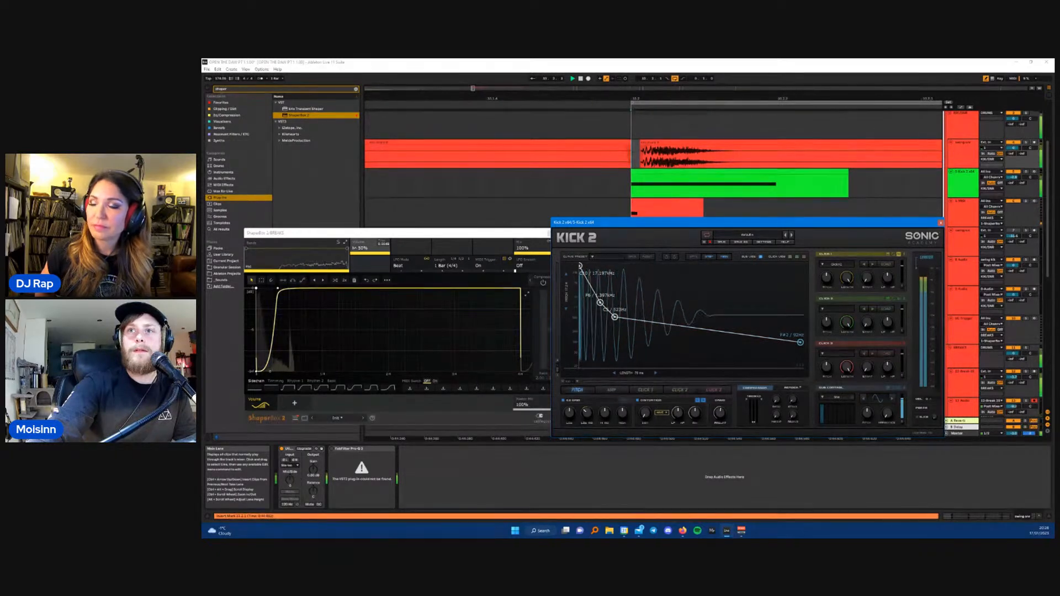
- Stop playback and close the Kick 2 and ShaperBox 3 windows to reveal the arrangement
left_click(646, 68)
scroll(567, 178, "down", 6)
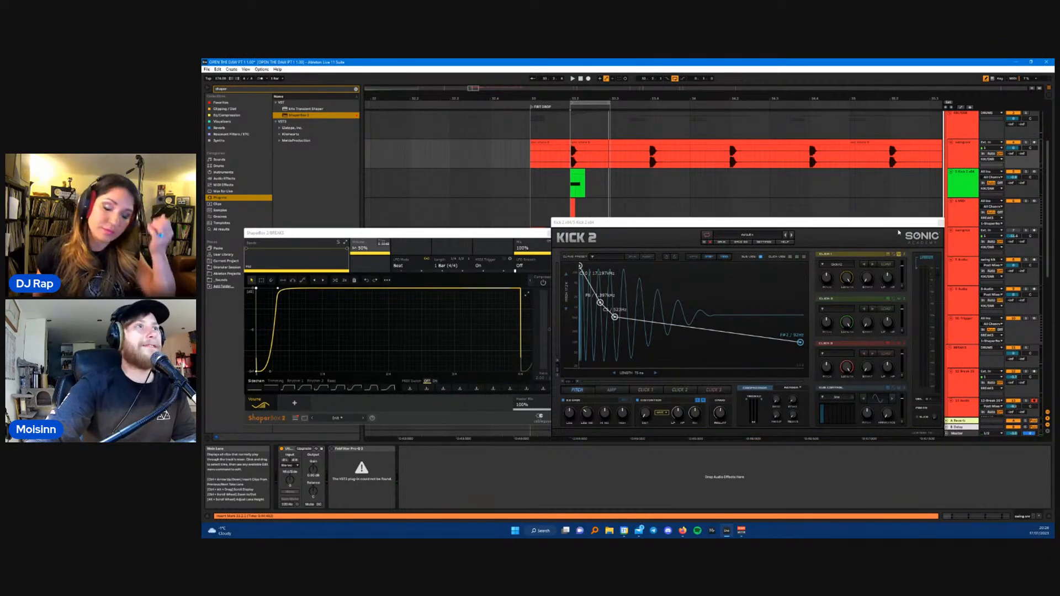
left_click(941, 222)
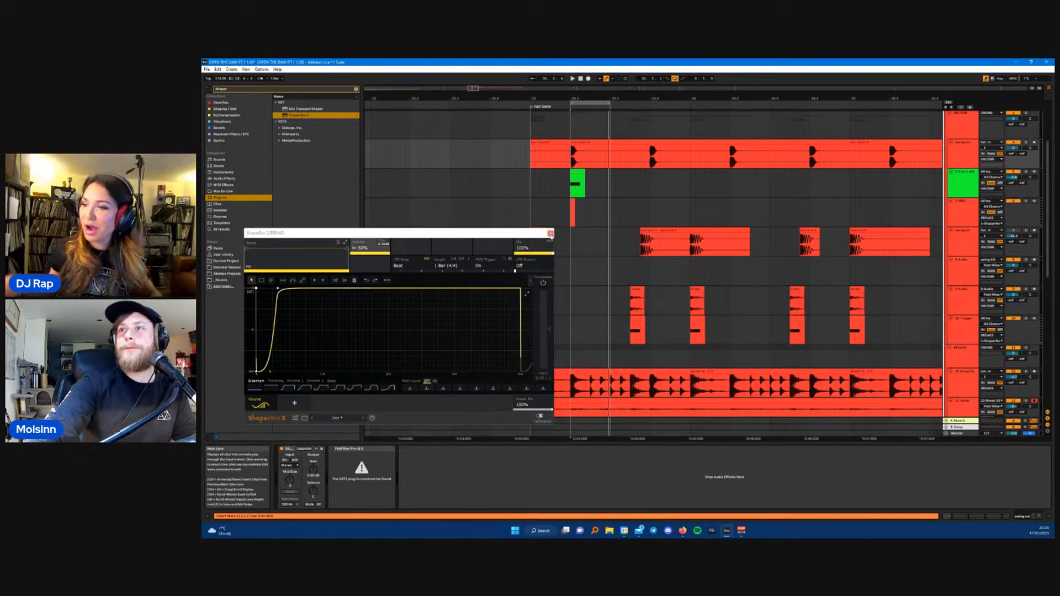
left_click(551, 234)
- Move the loop region and copy the green Kick 2 clip and the red trigger clip to the next snare hit
scroll(592, 225, "down", 4)
left_click_drag(587, 103, 618, 104)
scroll(597, 185, "up", 6)
left_click_drag(401, 171, 707, 183)
left_click_drag(385, 214, 690, 216)
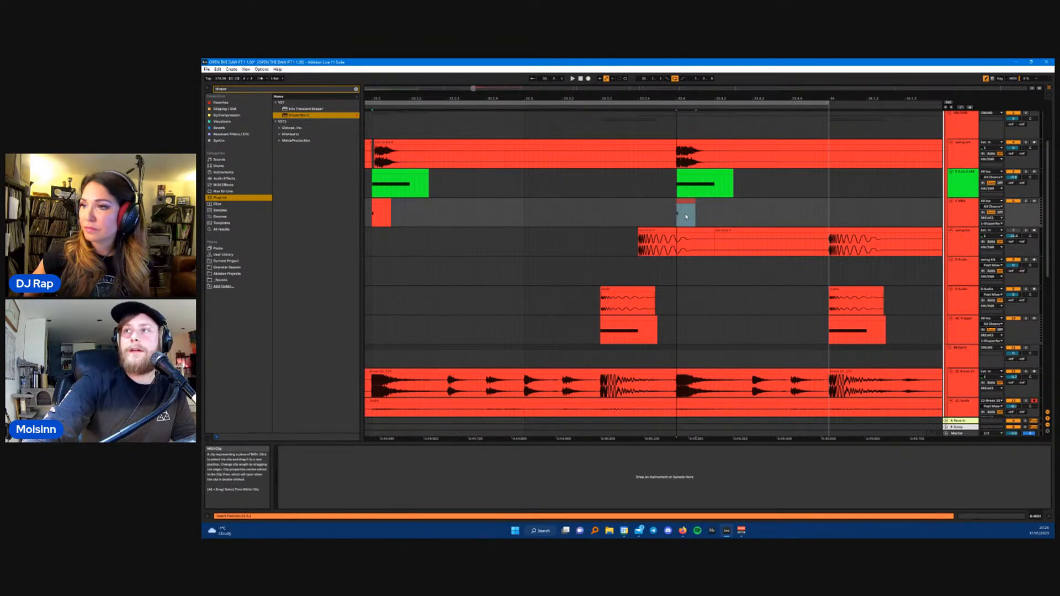
- Split the snare clip at the second layered hit and shift the split part slightly later
scroll(658, 156, "up", 5)
left_click(614, 160)
left_click_drag(613, 142, 648, 148)
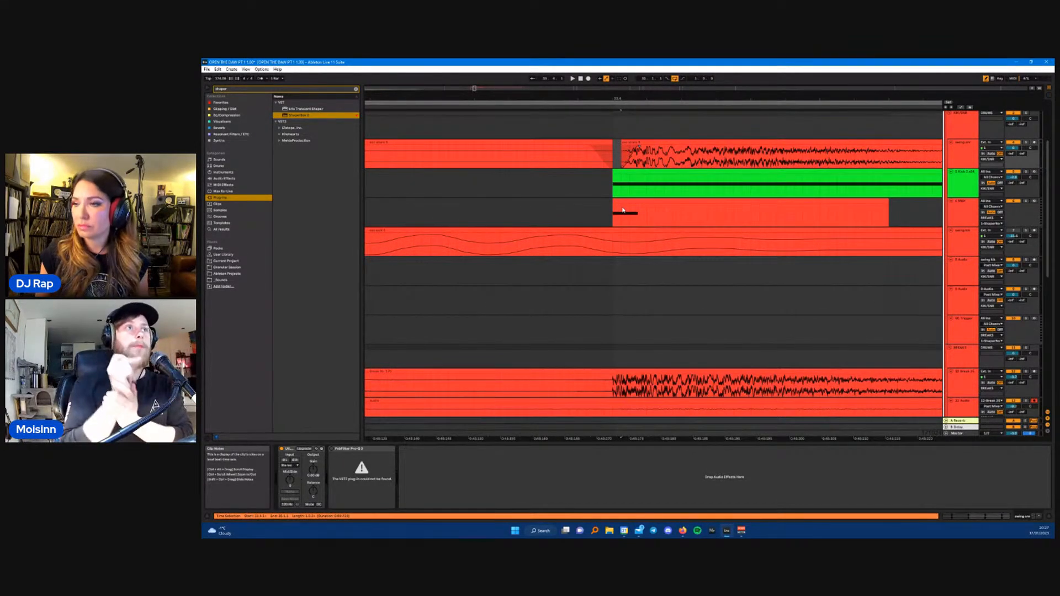
- Loop the start of the first drop, solo the DRUMS group and play it to check the layered snares
left_click_drag(604, 99, 560, 44)
scroll(990, 146, "up", 1)
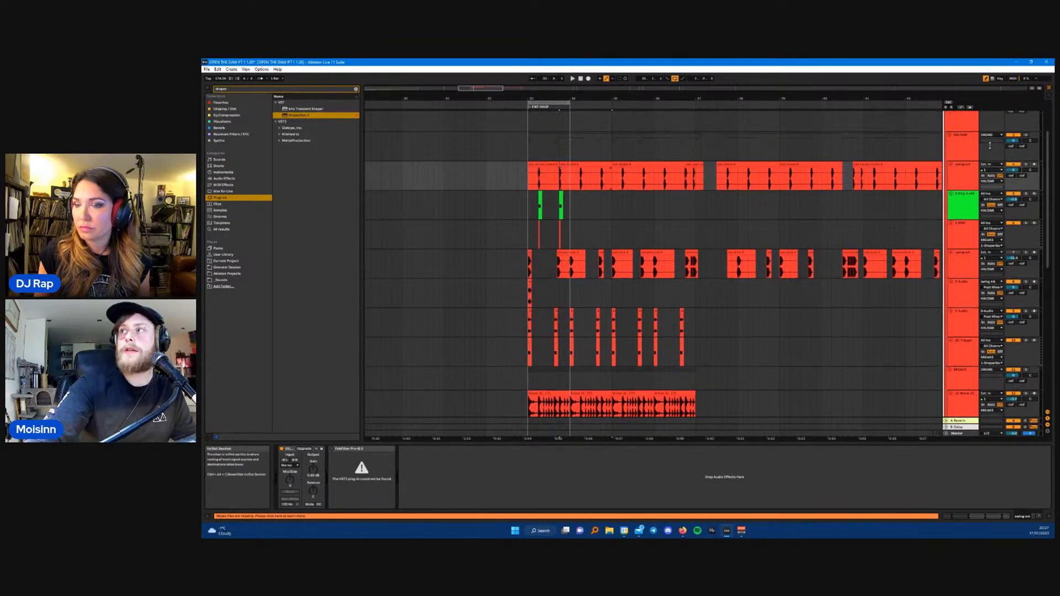
scroll(990, 146, "up", 1)
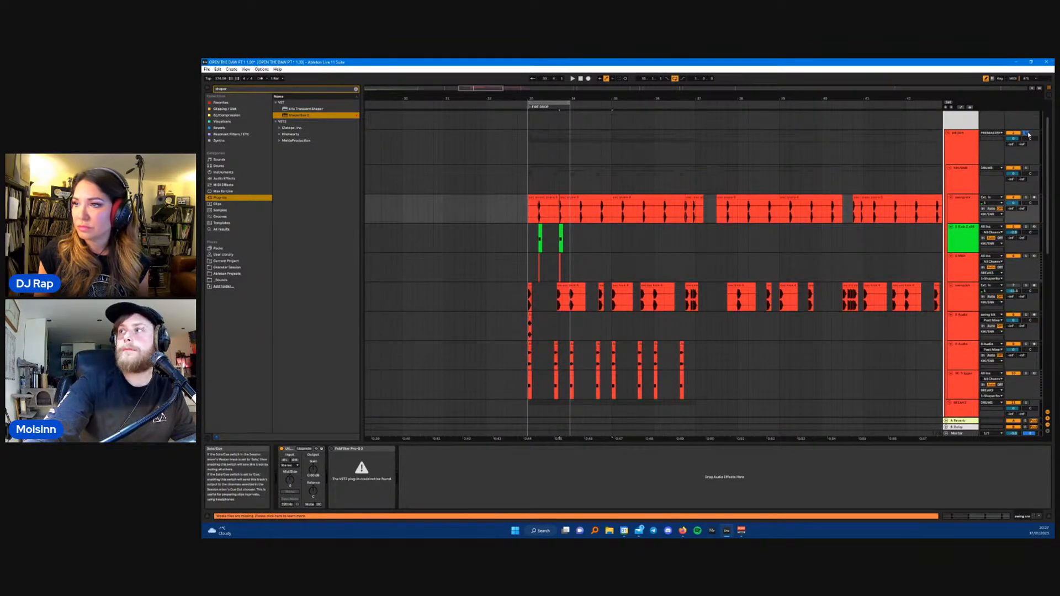
left_click(529, 163)
key("space")
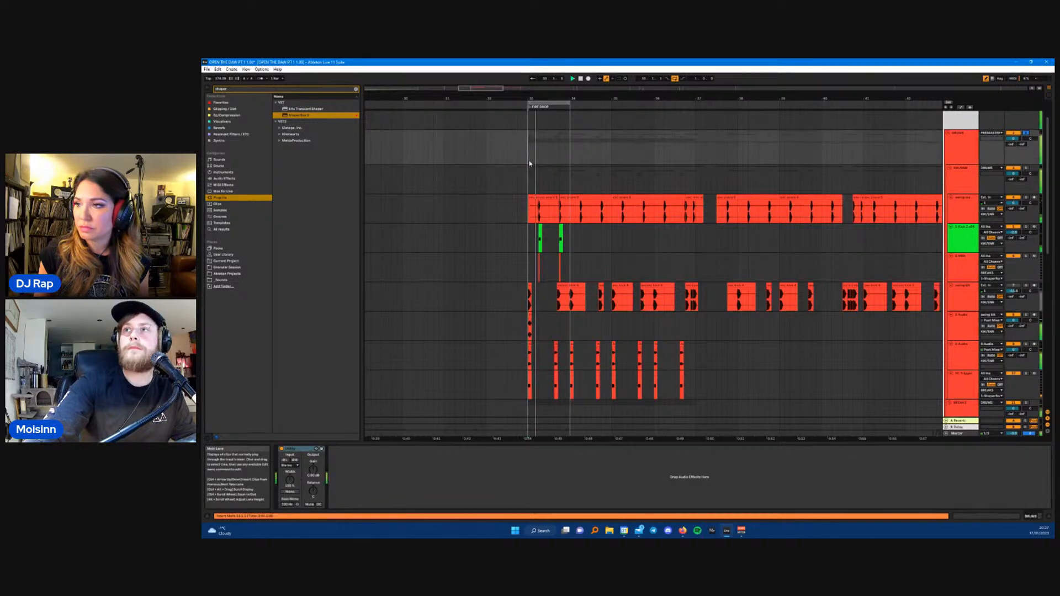
scroll(569, 306, "down", 4)
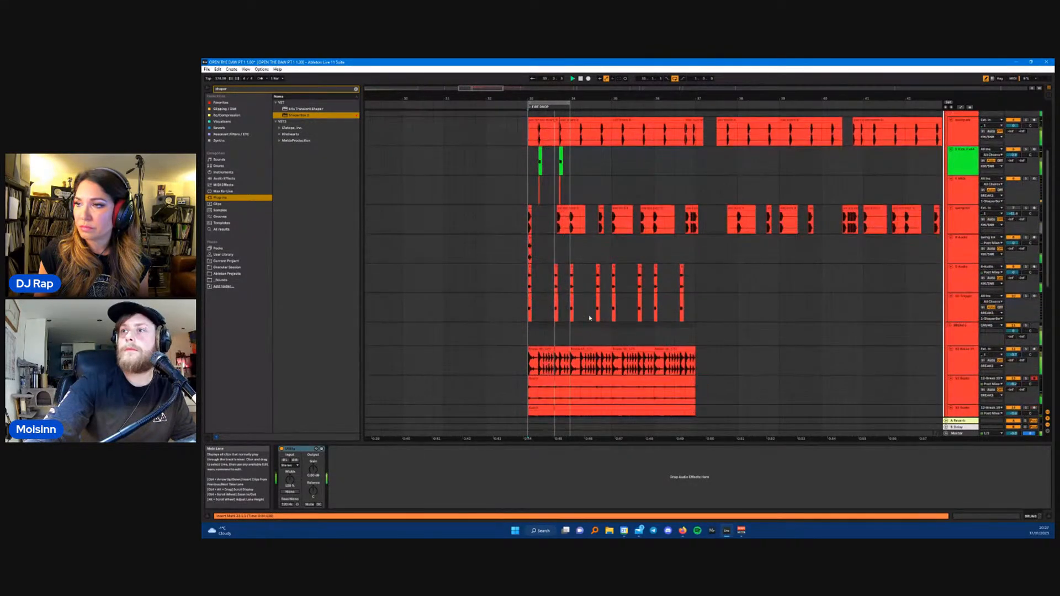
scroll(622, 185, "up", 1)
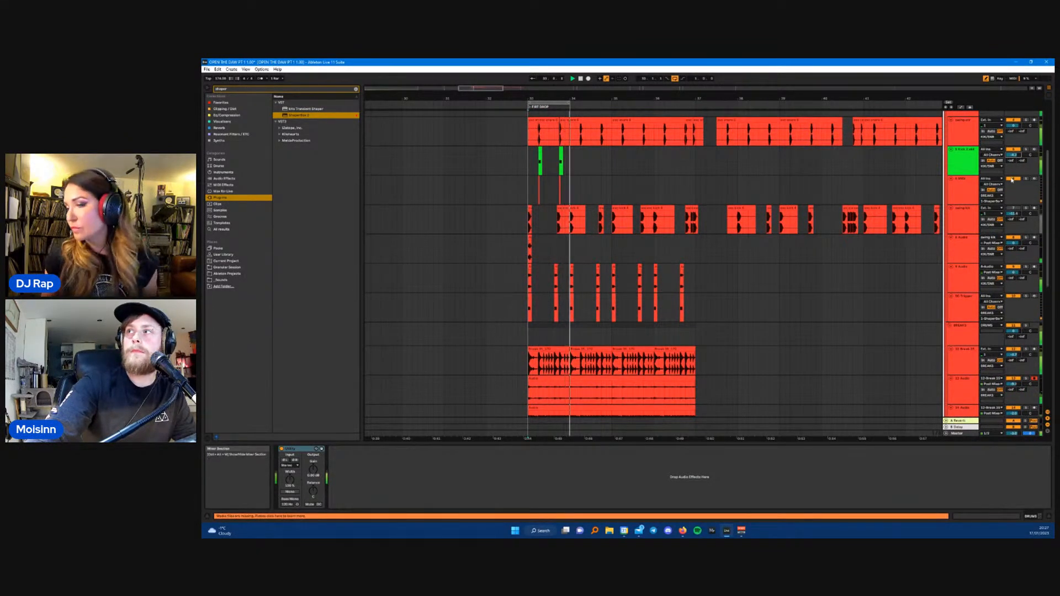
scroll(984, 142, "up", 1)
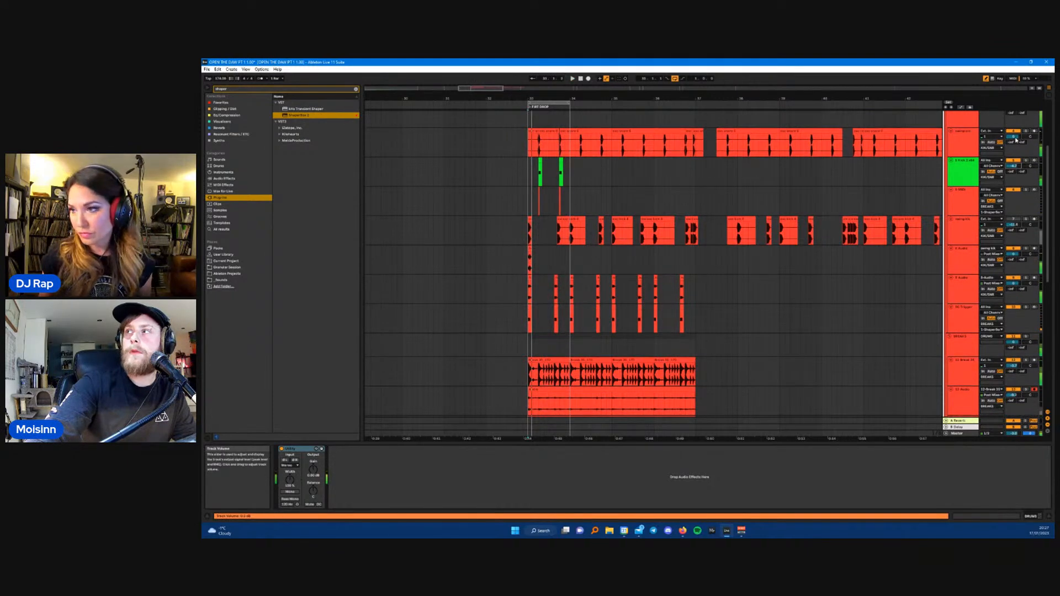
- Delete the missing FabFilter plug-in placeholder from the snare track's device chain
left_click(964, 142)
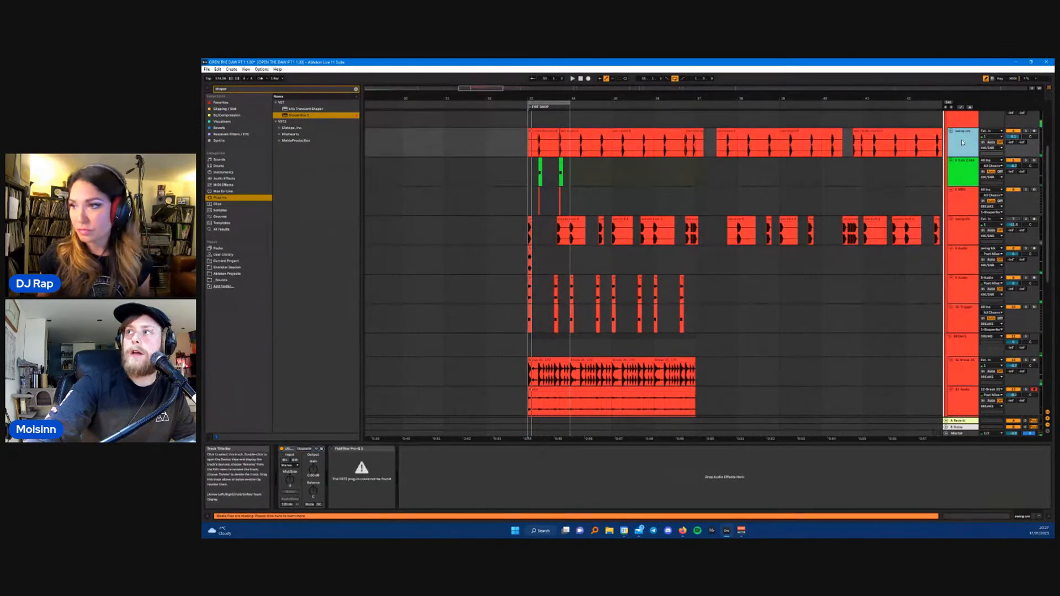
left_click(374, 451)
key("Delete")
scroll(551, 287, "up", 2)
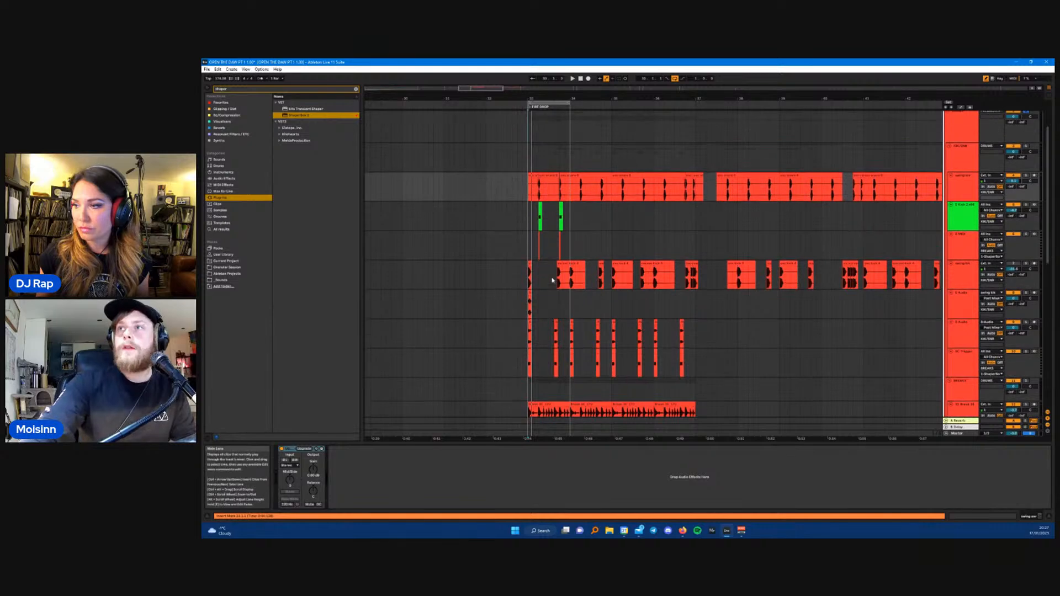
- Open the Ozone 9 Maximizer on the kick and snare group, play the loop to check its limiting, and close it
left_click(966, 162)
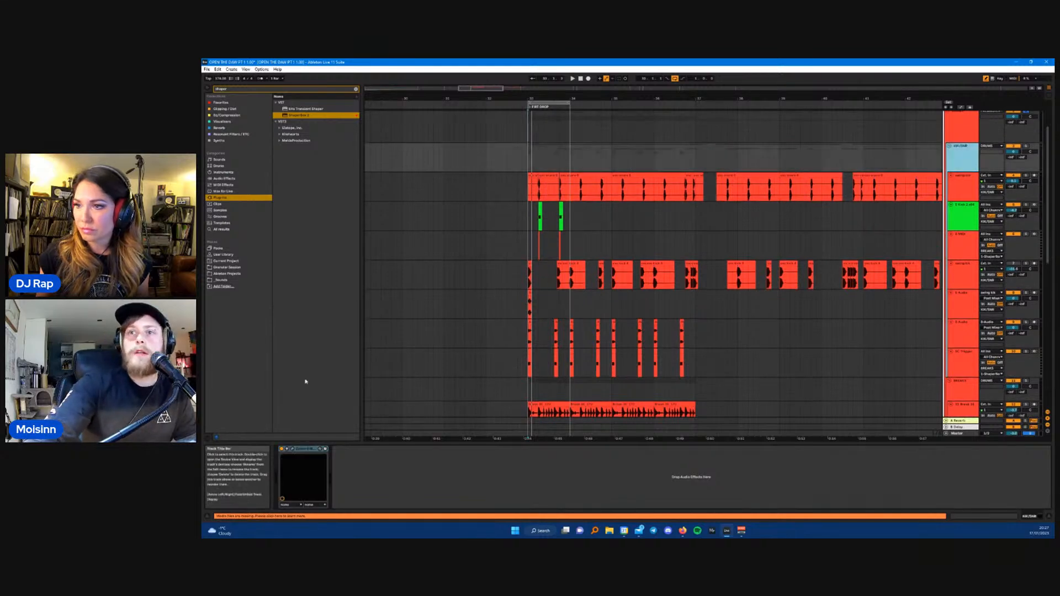
left_click(292, 449)
left_click_drag(752, 131, 408, 154)
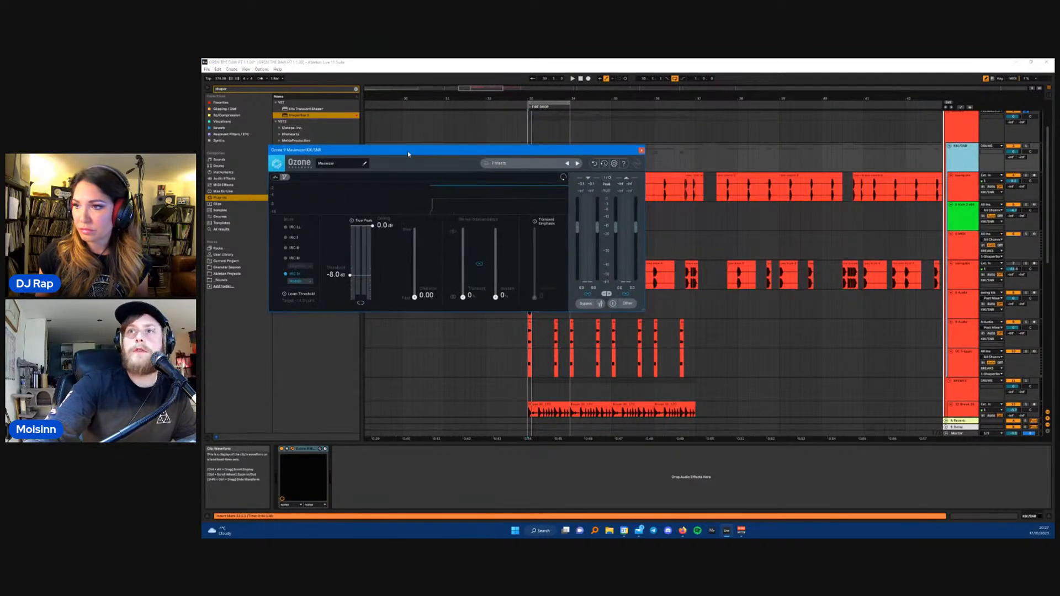
key("space")
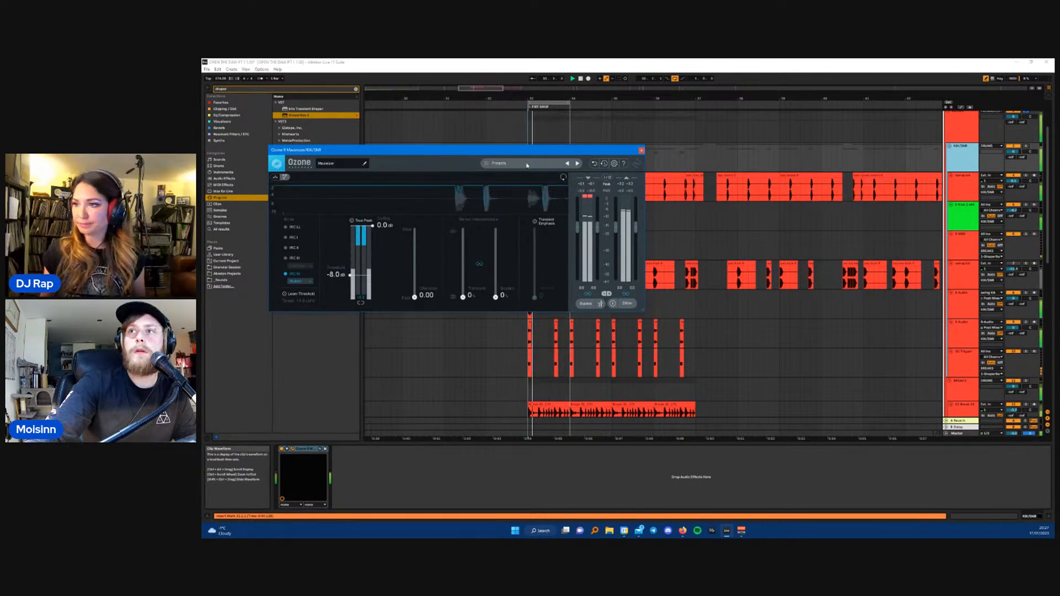
left_click(642, 150)
- Clear the plug-in search and add Ozone 9 Maximizer from the favourites to the DRUMS group, positioning its window over the arrangement
scroll(877, 246, "up", 1)
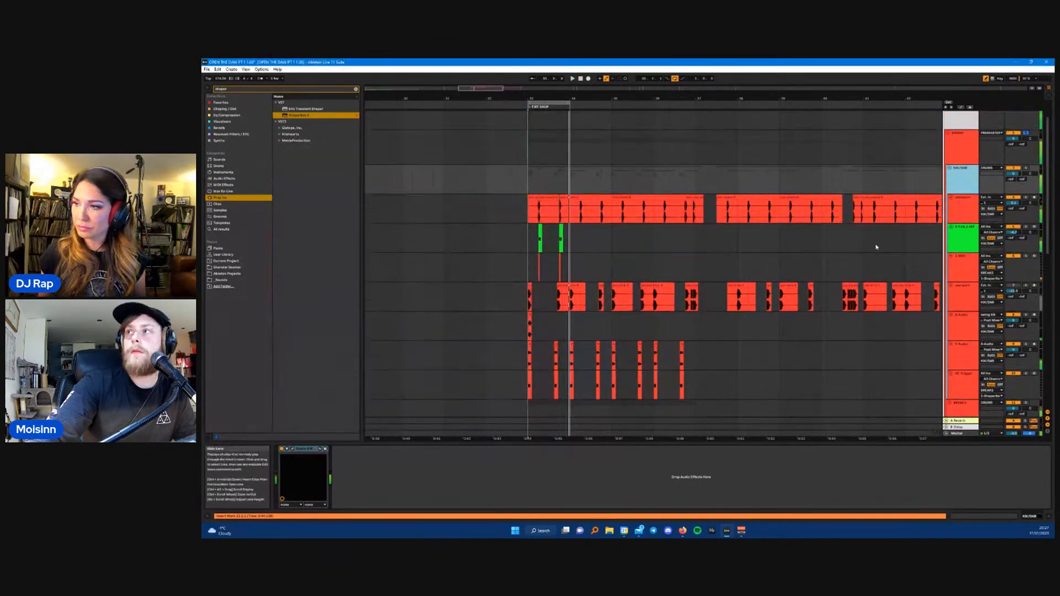
left_click(960, 134)
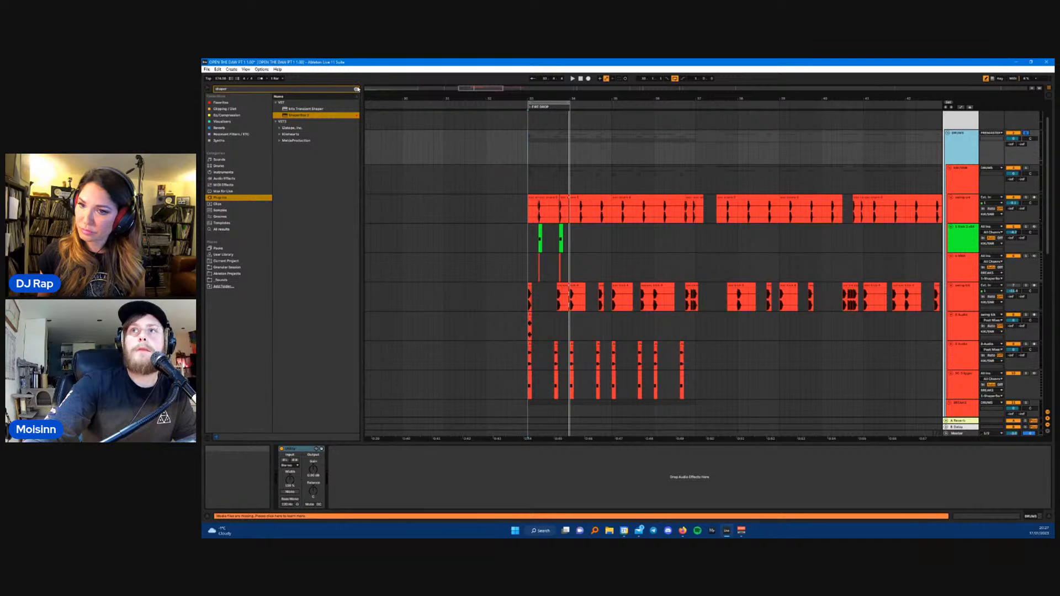
left_click(355, 89)
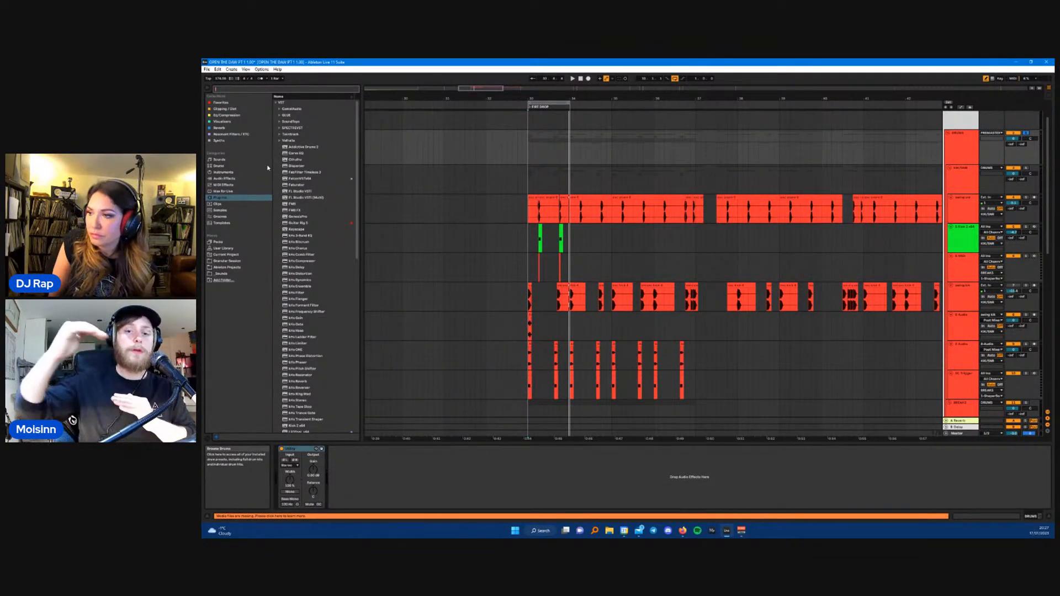
left_click(221, 103)
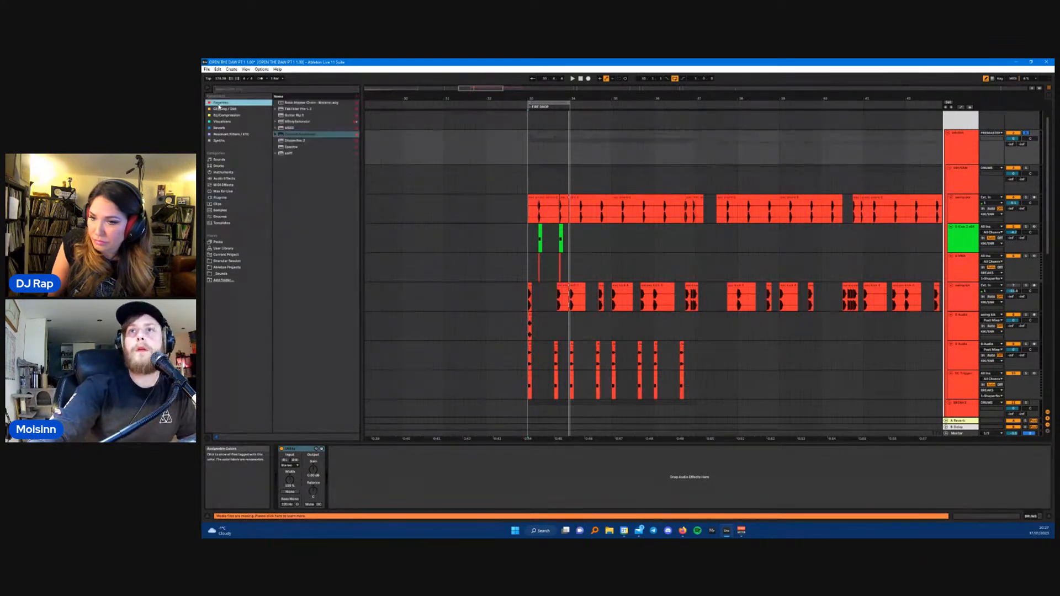
left_click(307, 135)
key("Return")
left_click_drag(774, 157, 584, 164)
left_click_drag(637, 292, 636, 315)
left_click_drag(625, 170, 453, 205)
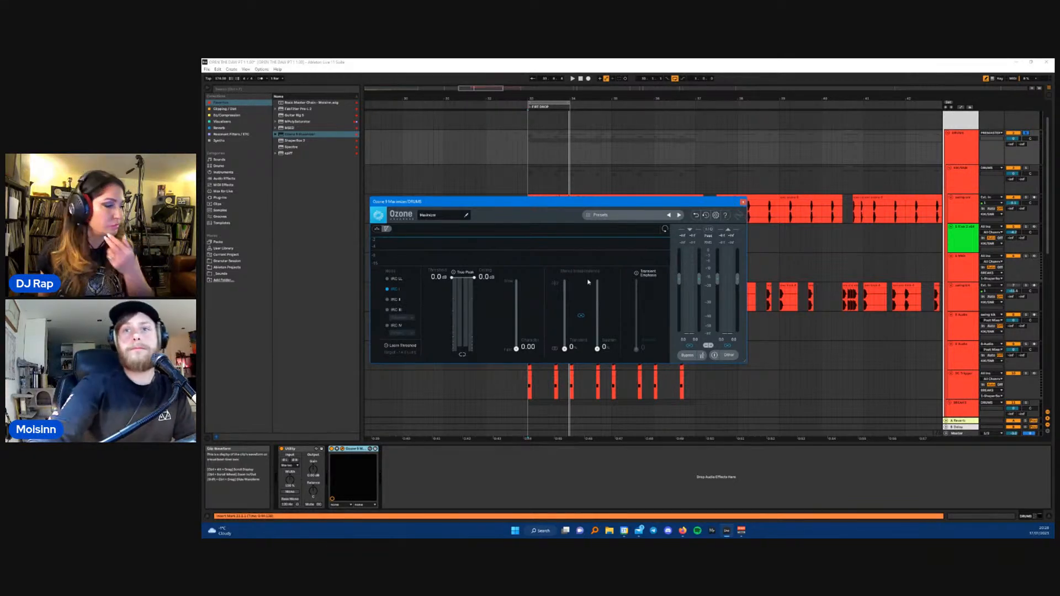
left_click_drag(609, 204, 587, 214)
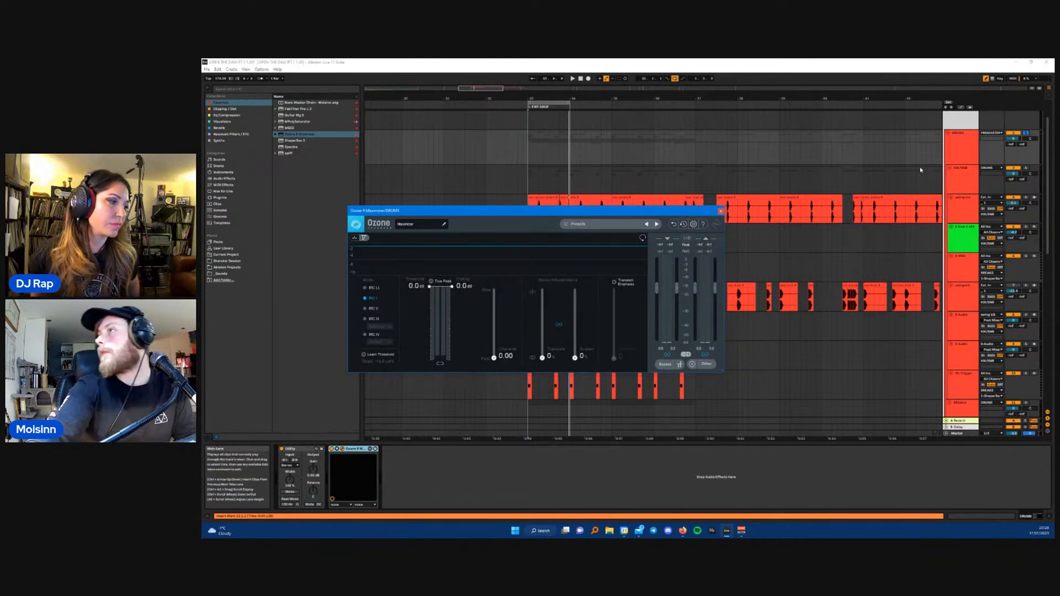
- Play the loop to check the DRUMS group's peak level in the Maximizer, and close its window
key("space")
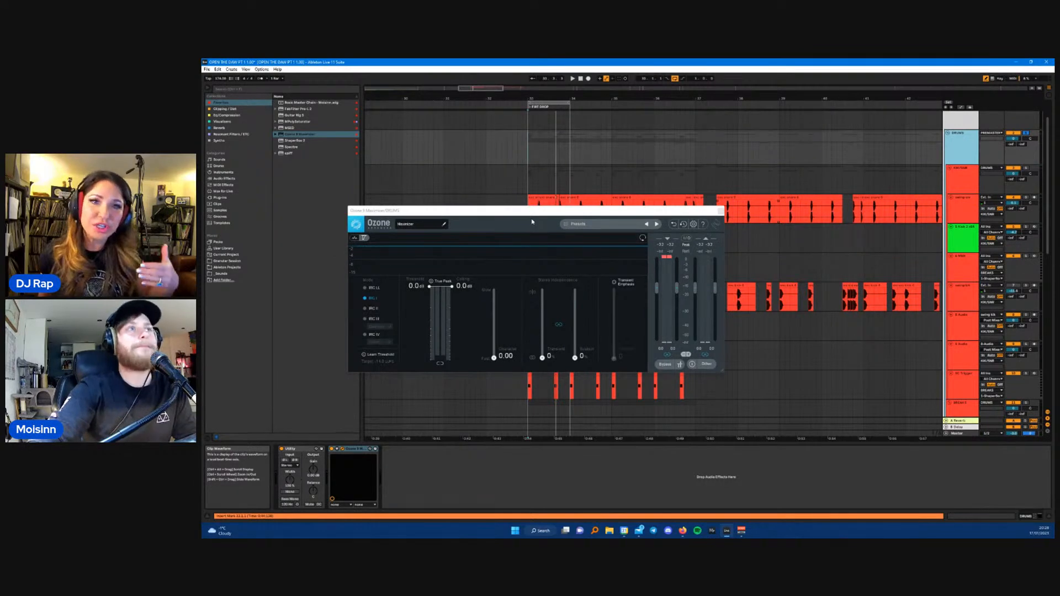
left_click_drag(510, 213, 434, 235)
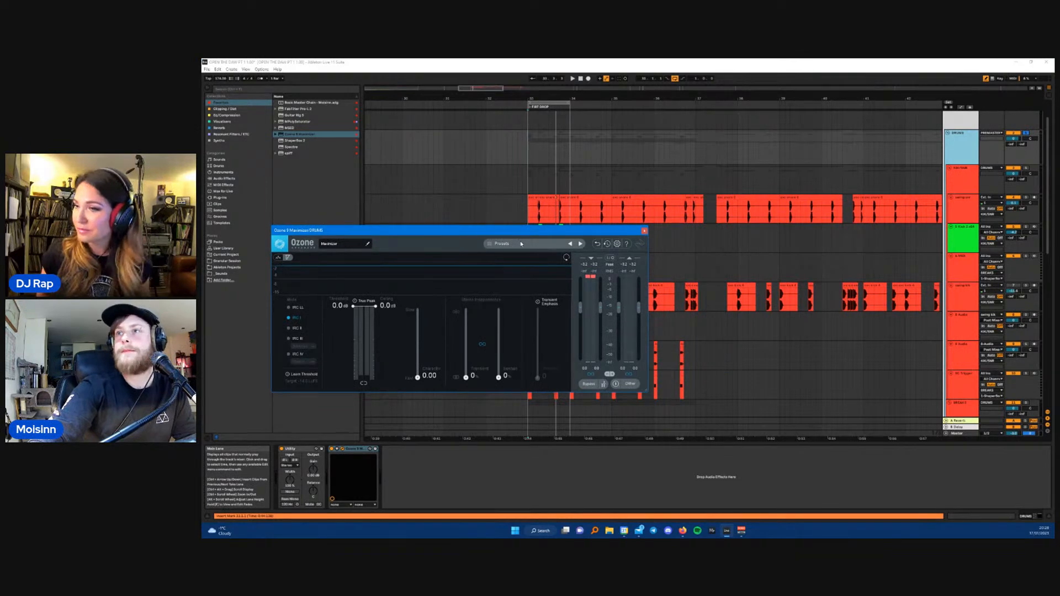
key("space")
left_click(645, 231)
- Listen to the snare track on its own against the full drum loop
scroll(906, 236, "up", 1)
scroll(903, 237, "down", 2)
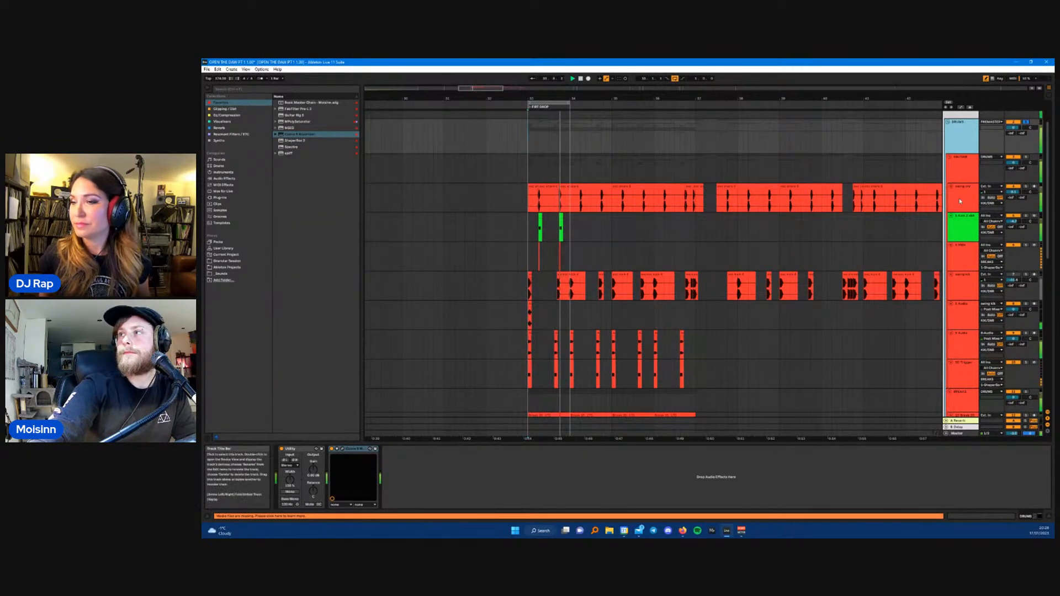
left_click(961, 201)
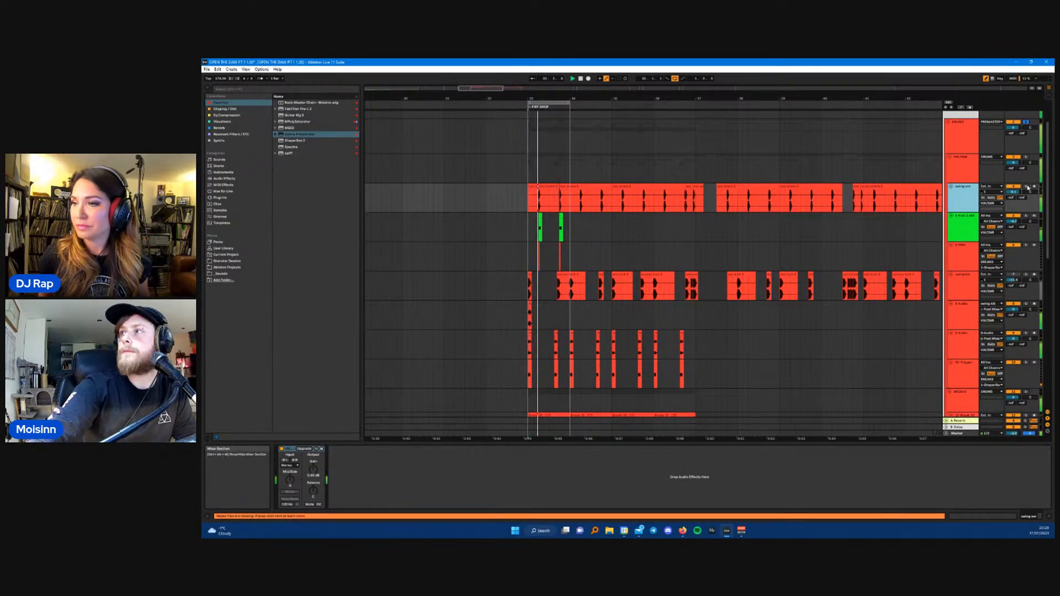
left_click(965, 200)
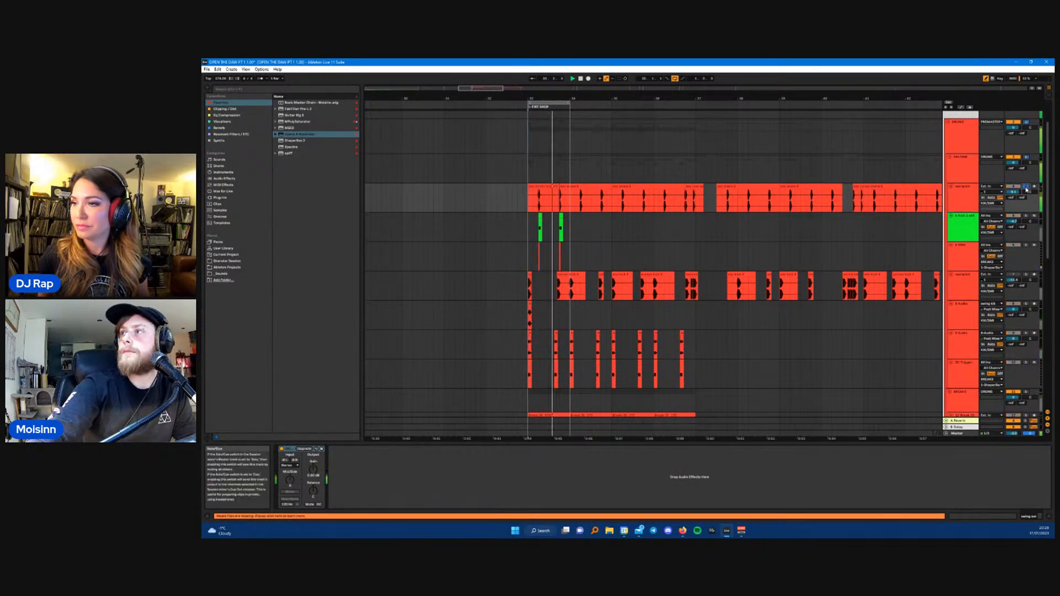
left_click(967, 201)
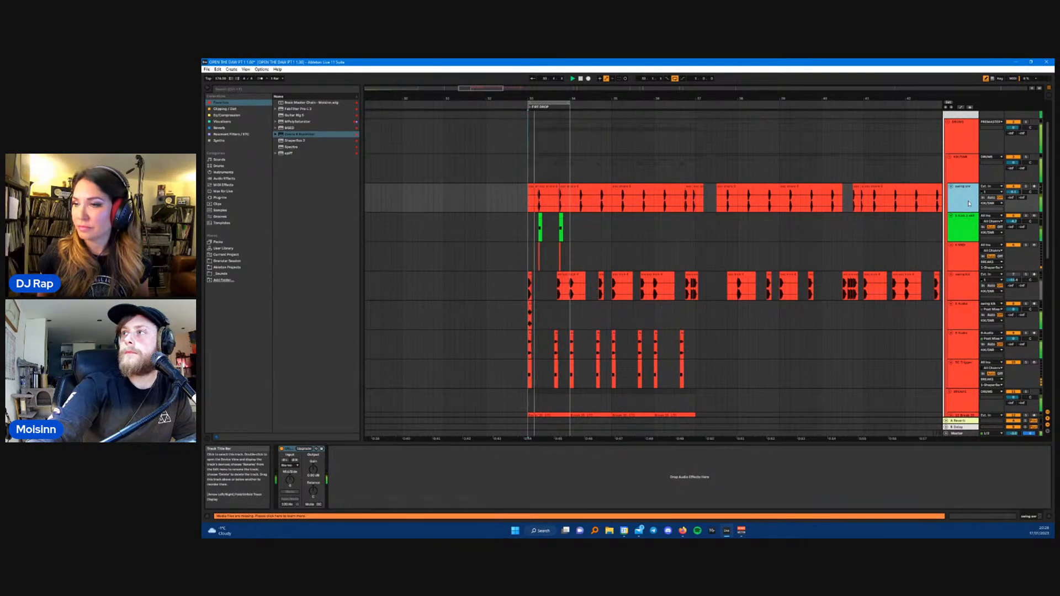
- Open the Kick 2 instrument on the green layer track to inspect its settings, and close it
left_click(964, 230)
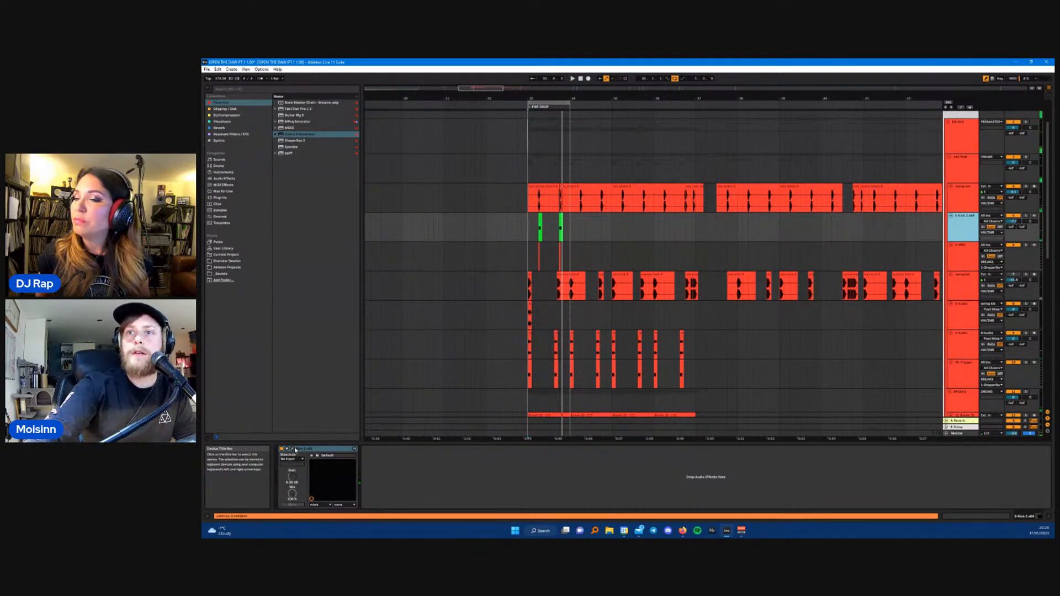
left_click(294, 449)
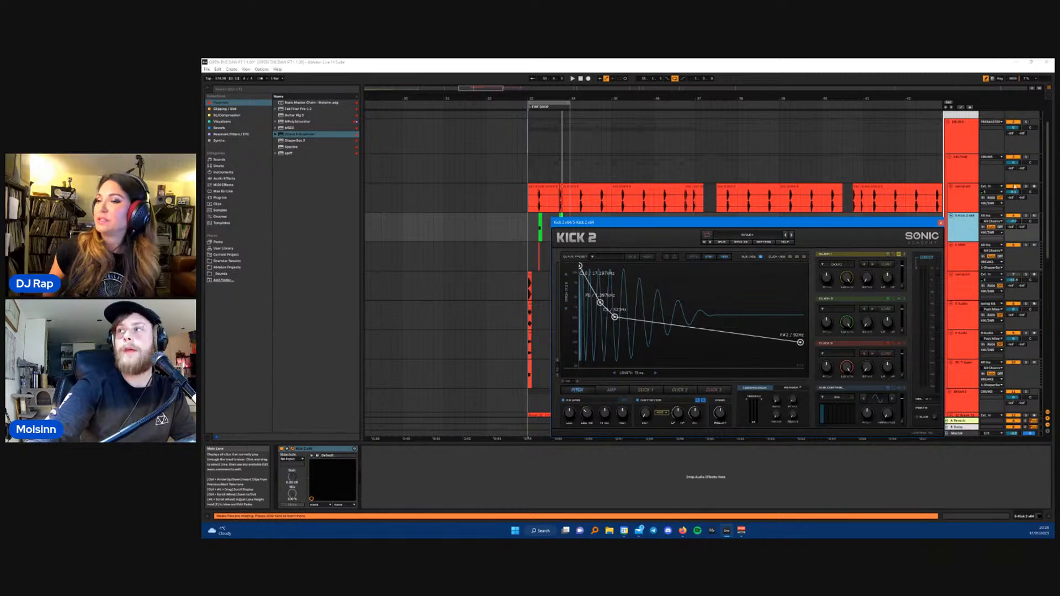
left_click(964, 227)
left_click_drag(886, 229, 733, 248)
left_click(790, 244)
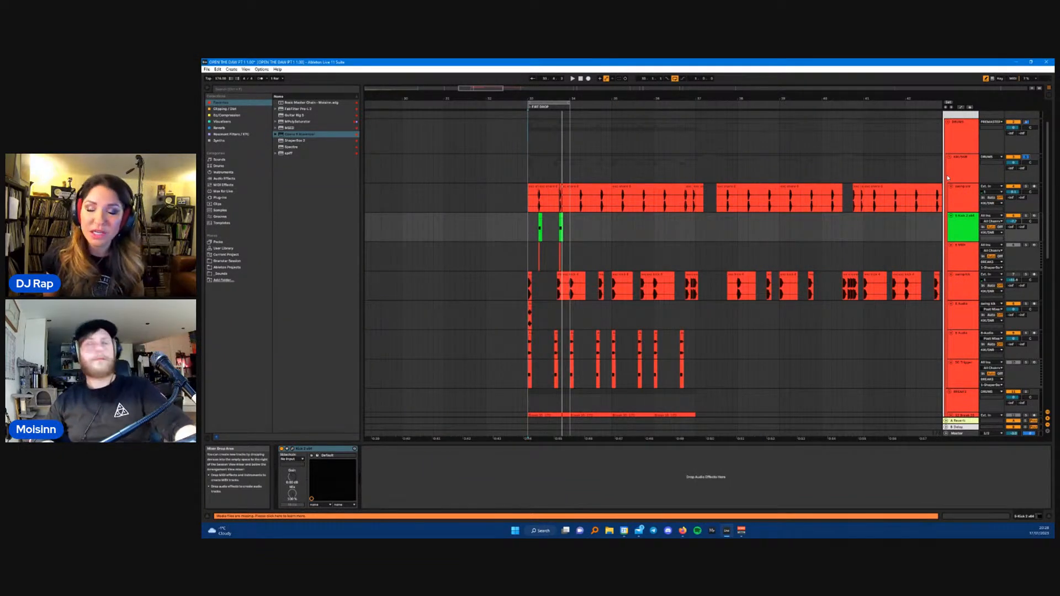
- Play the first drop from its start and solo the three break layers and the trigger track alongside the kick and snare group
left_click(528, 171)
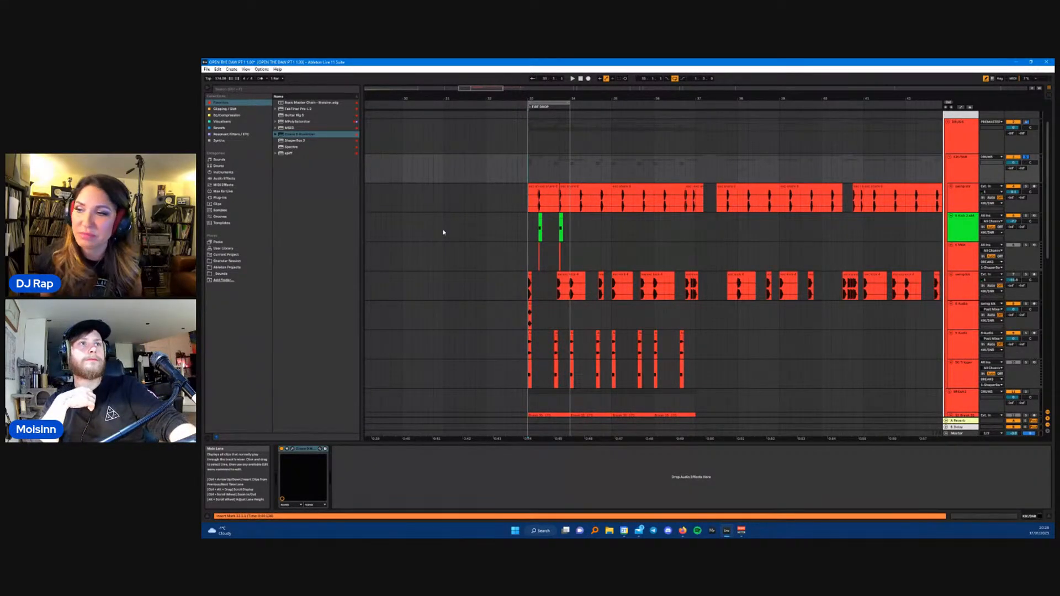
key("space")
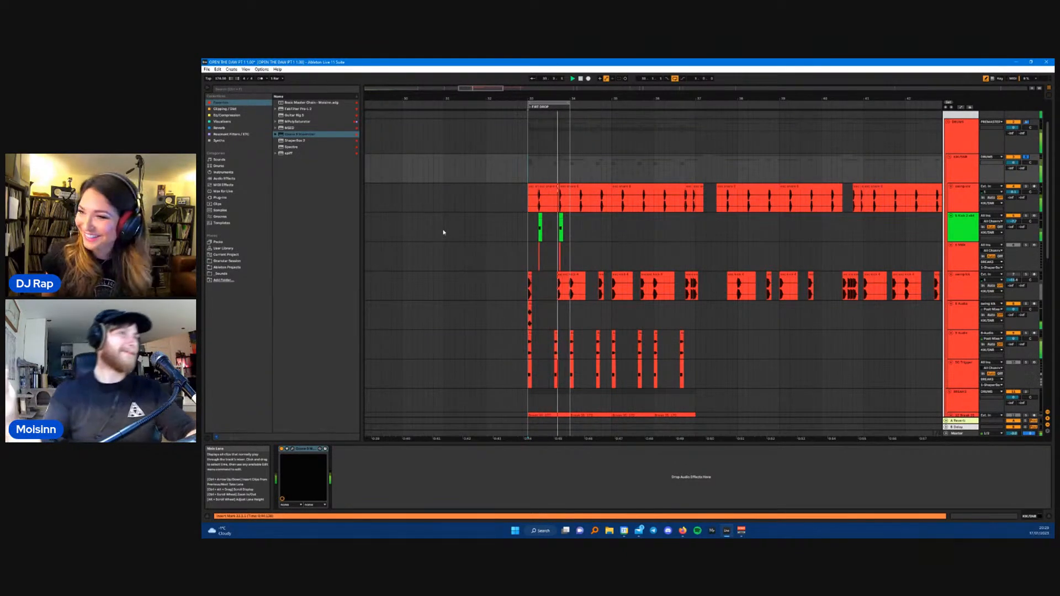
scroll(670, 327, "down", 3)
scroll(671, 327, "down", 2)
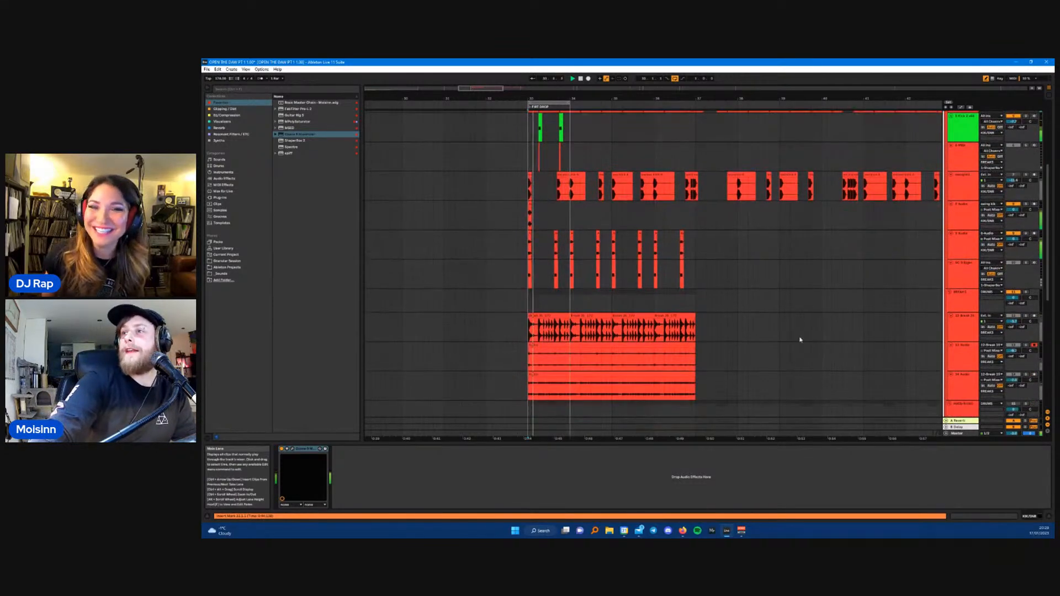
left_click(1026, 316)
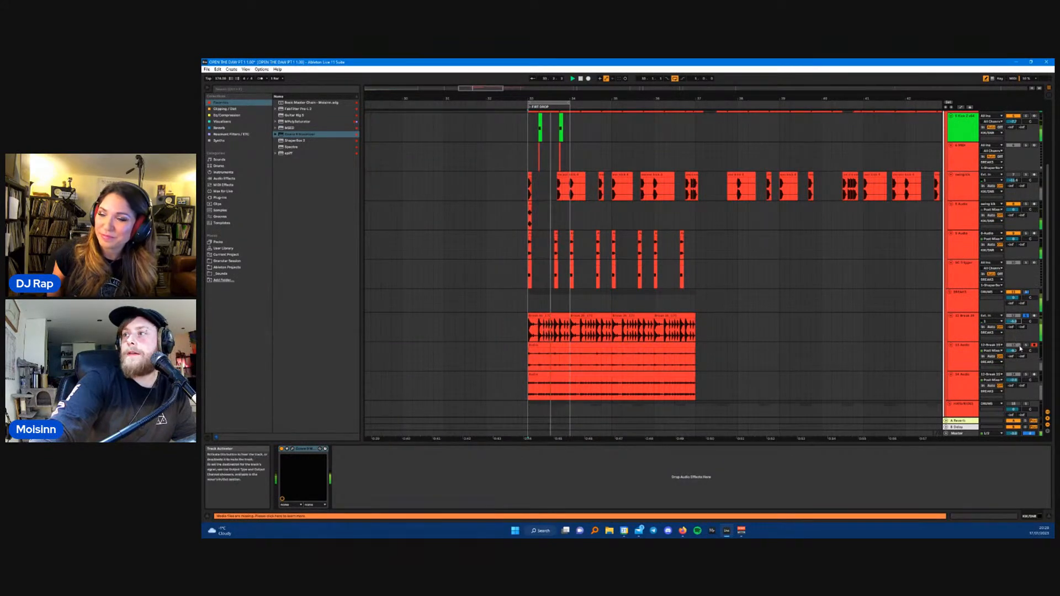
left_click(1027, 346, "ctrl")
left_click(1026, 375, "ctrl")
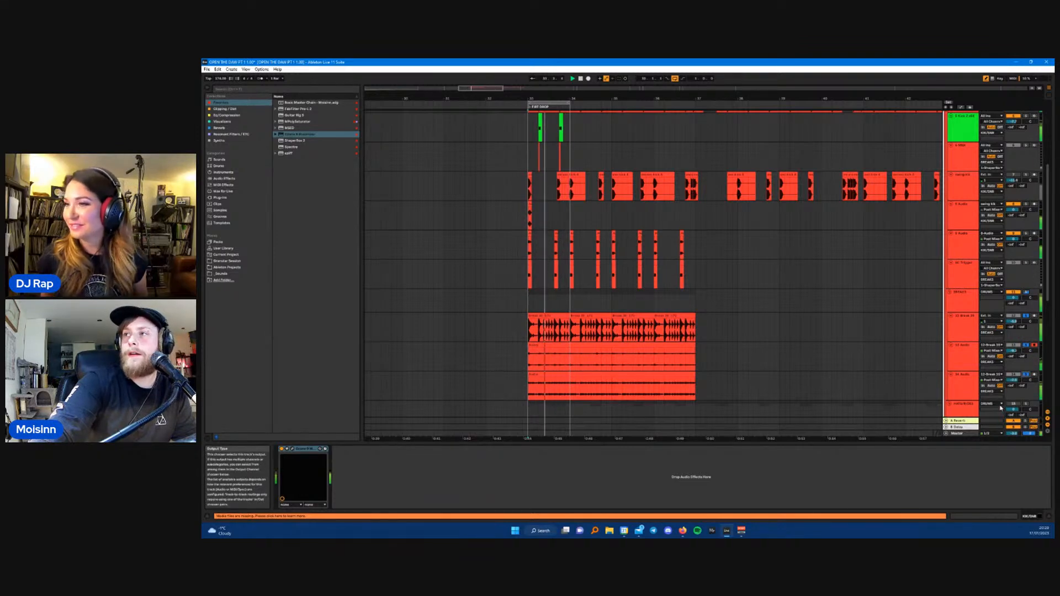
left_click(1027, 263, "ctrl")
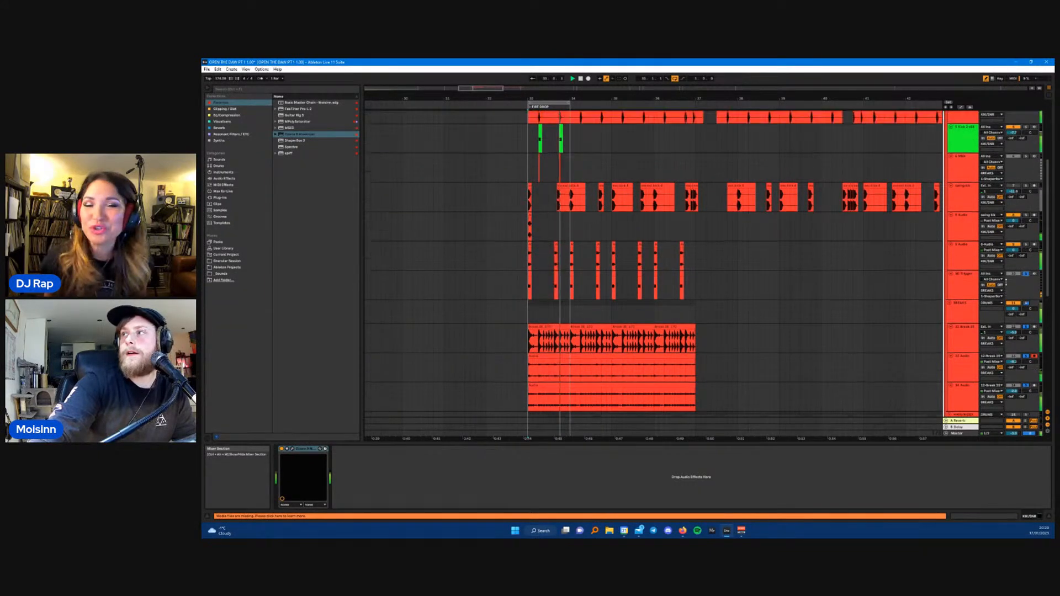
- Reopen the Ozone 9 Maximizer on the DRUMS group, play the loop to check the combined level, and close it
scroll(915, 214, "up", 5)
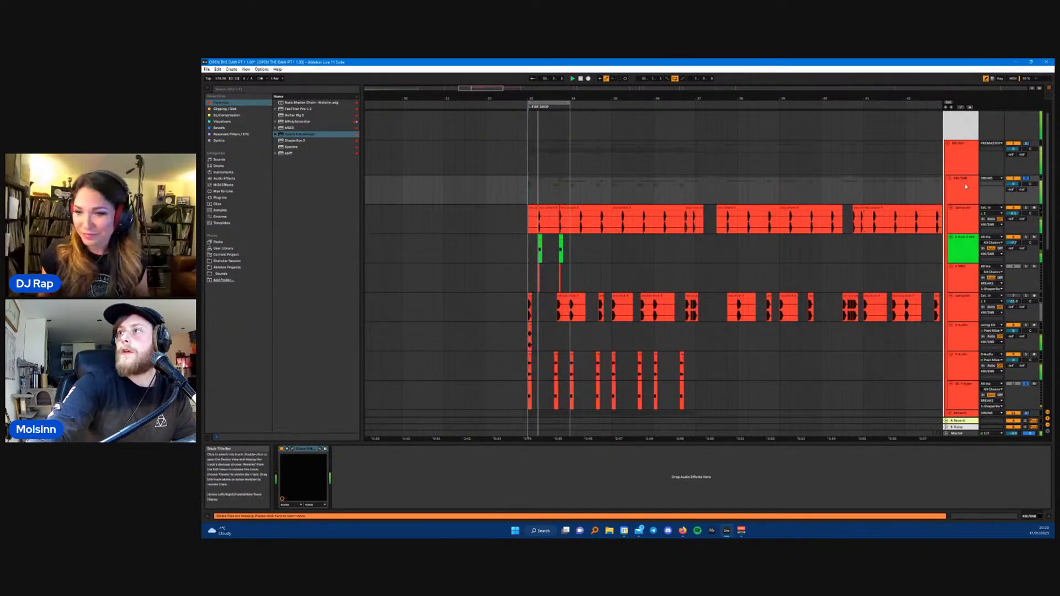
left_click(959, 155)
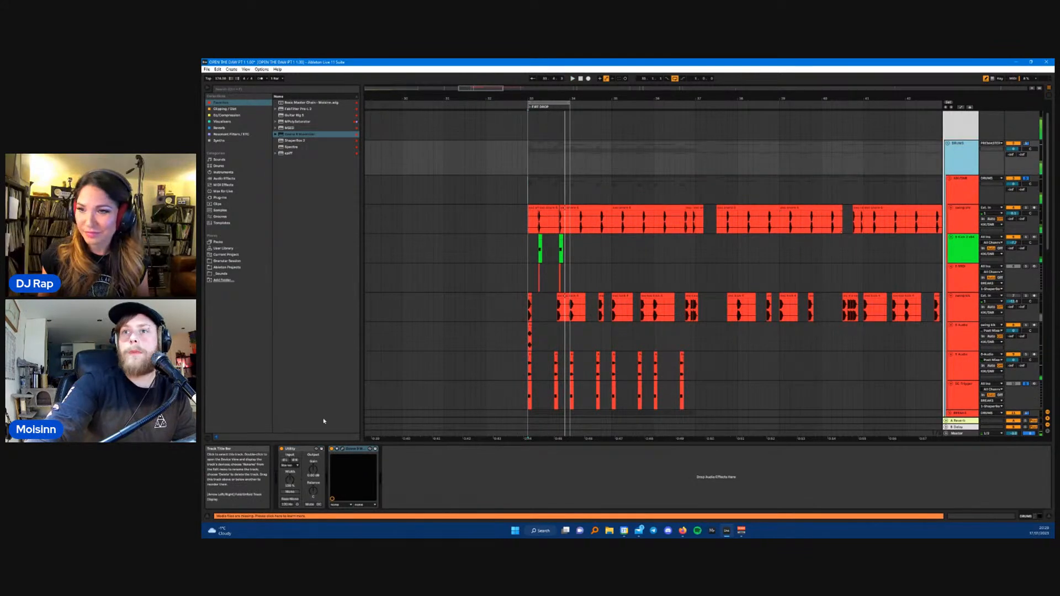
left_click(342, 449)
left_click_drag(403, 232, 679, 293)
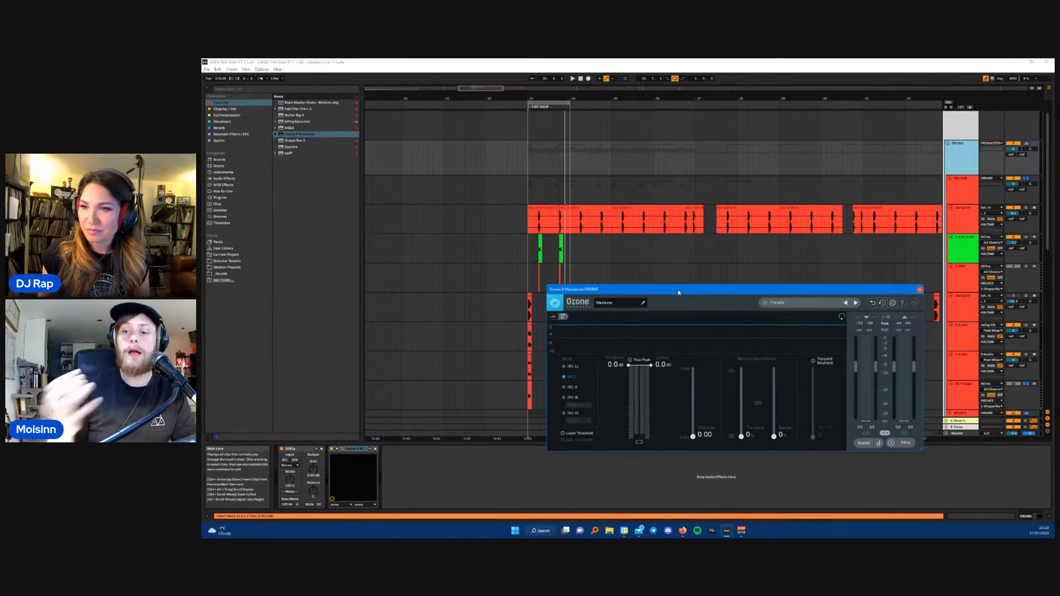
left_click_drag(678, 293, 712, 281)
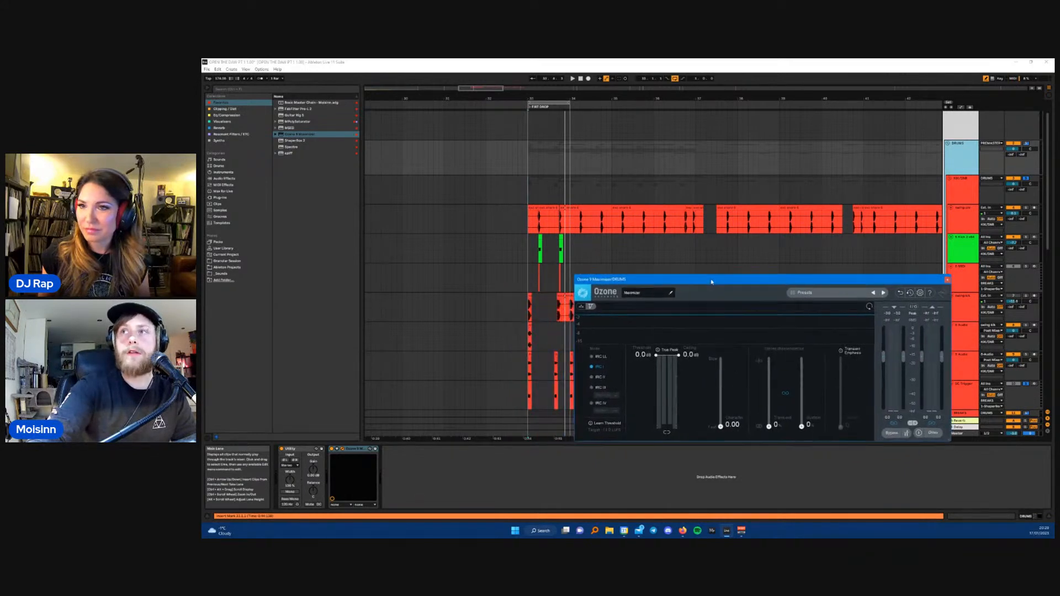
key("space")
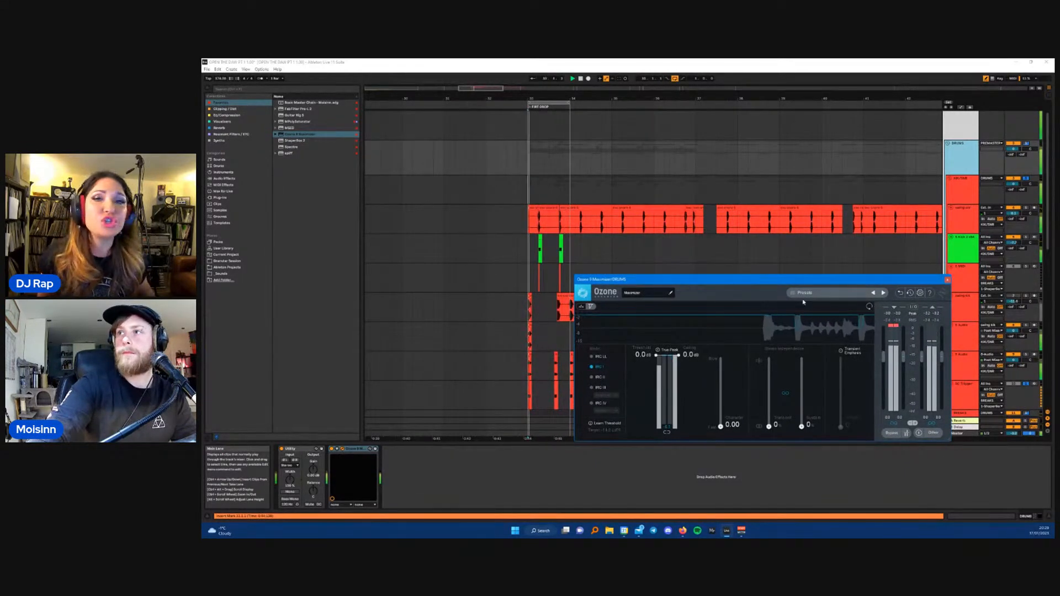
left_click_drag(790, 279, 713, 276)
left_click(869, 277)
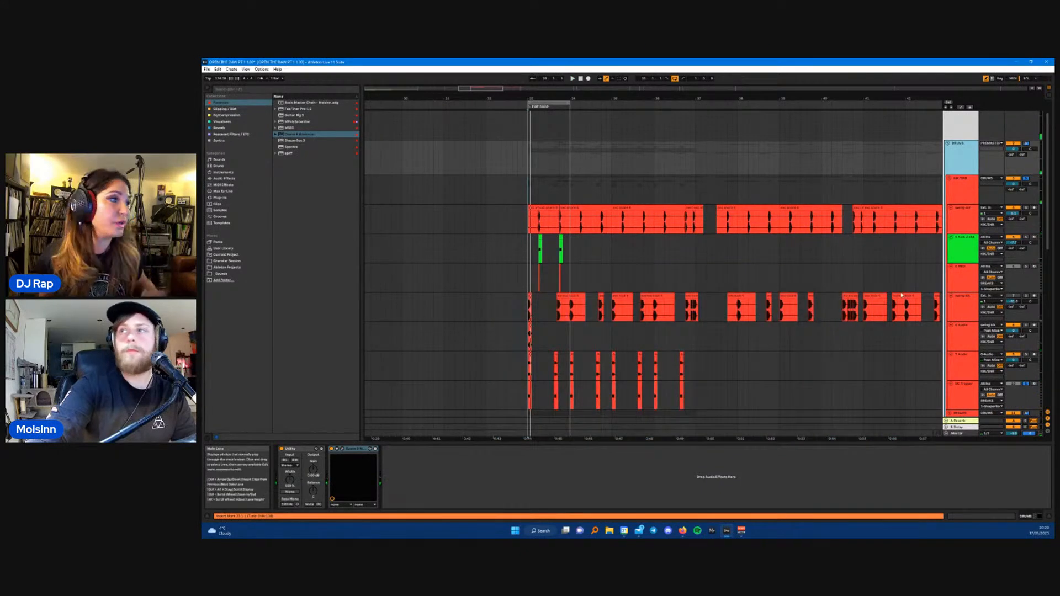
- Collapse the kick and snare group and inspect the Ozone 9 Maximizer on the BREAKS group, closing it again
scroll(950, 186, "down", 1)
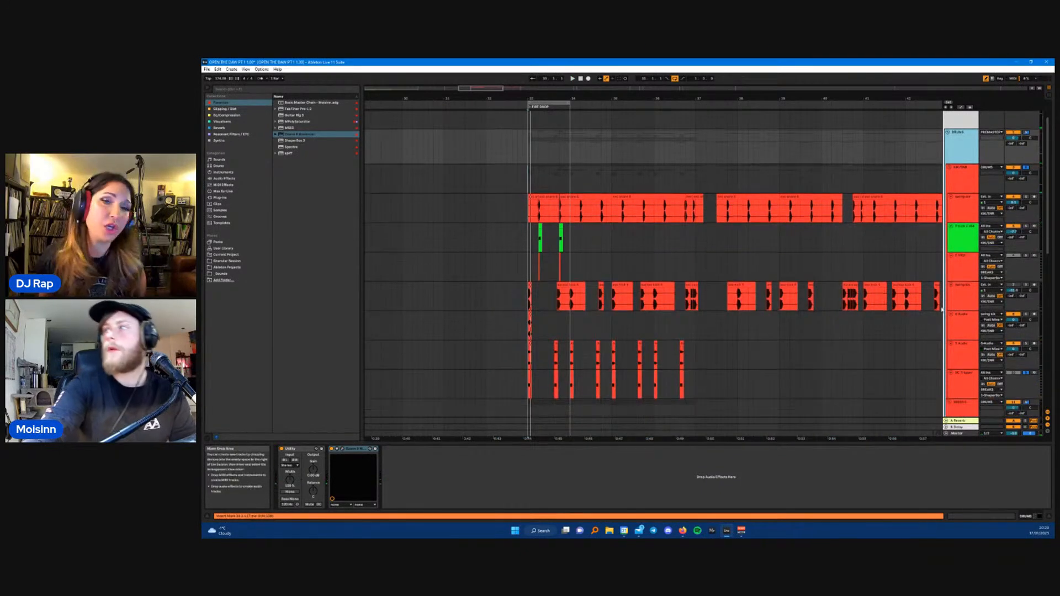
left_click(950, 167)
left_click(954, 184)
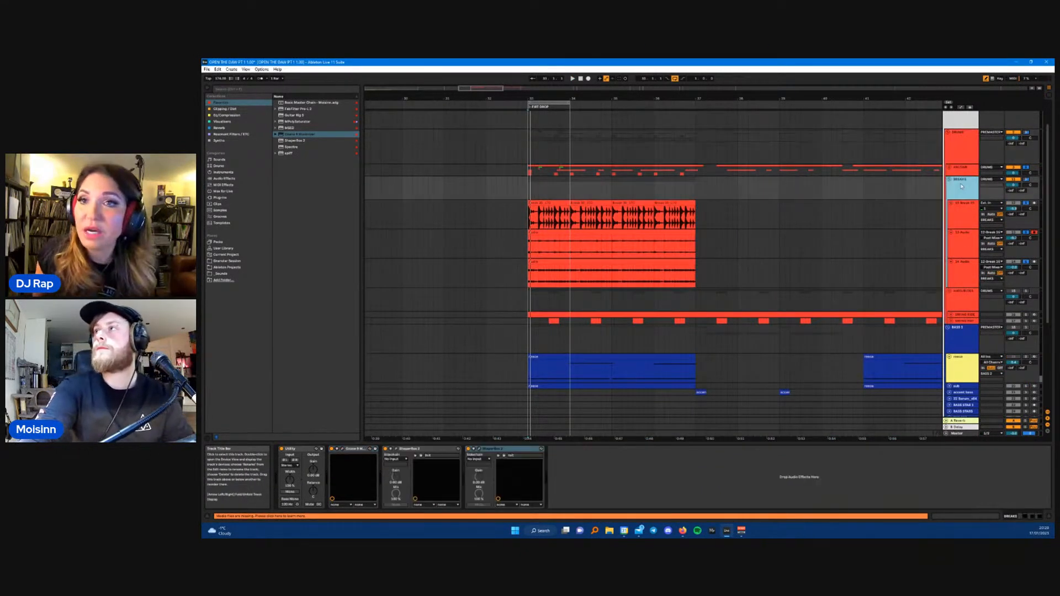
left_click(343, 449)
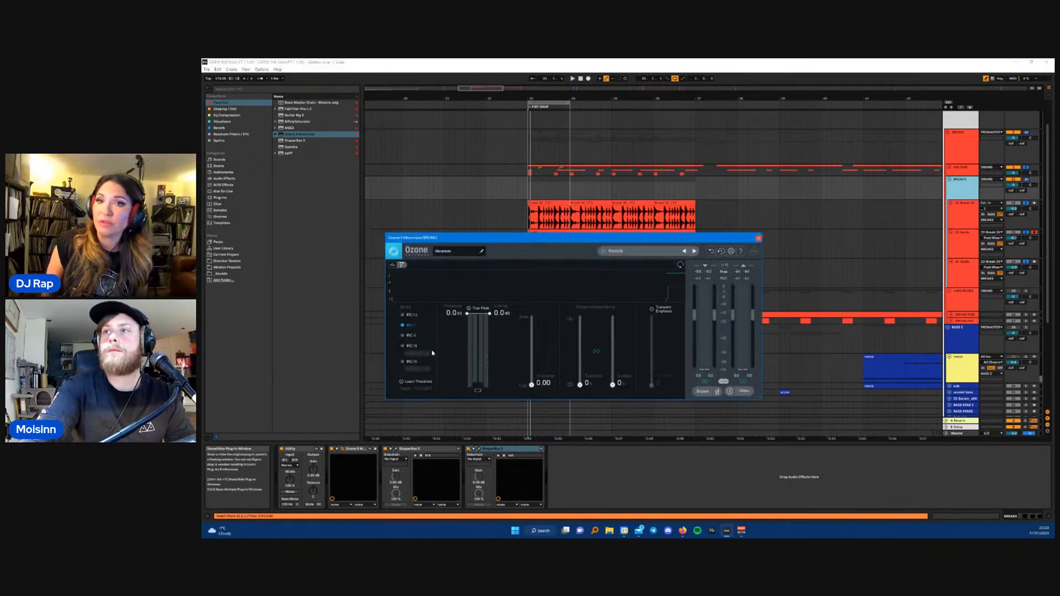
left_click(758, 239)
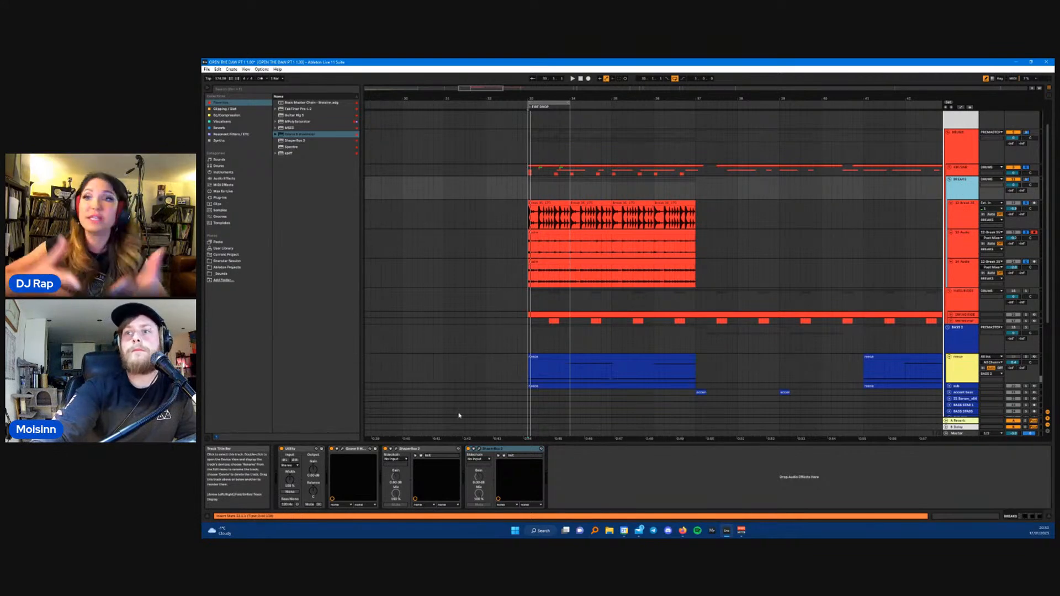
left_click(343, 451)
left_click(758, 239)
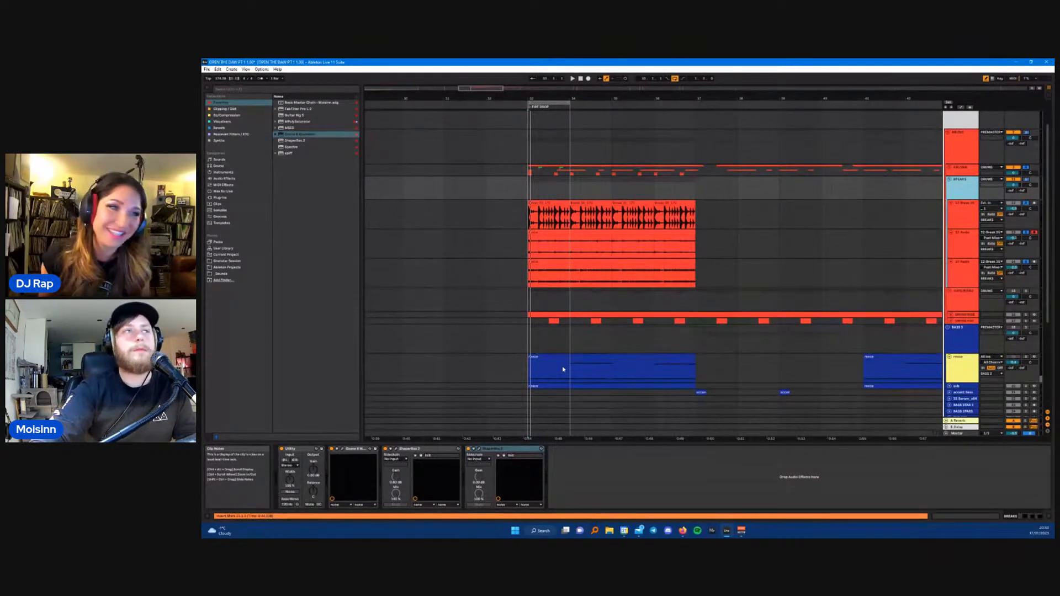
- Solo the whole DRUMS group and open its Ozone 9 Maximizer clear of the clips
scroll(545, 225, "down", 5)
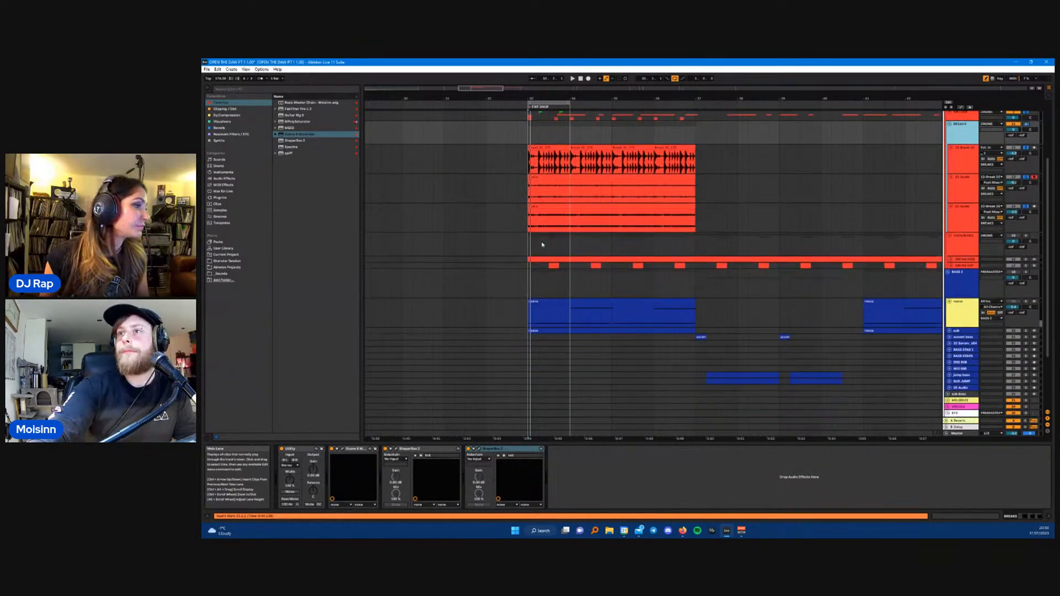
scroll(539, 257, "up", 2)
scroll(538, 264, "up", 8)
scroll(538, 264, "down", 8)
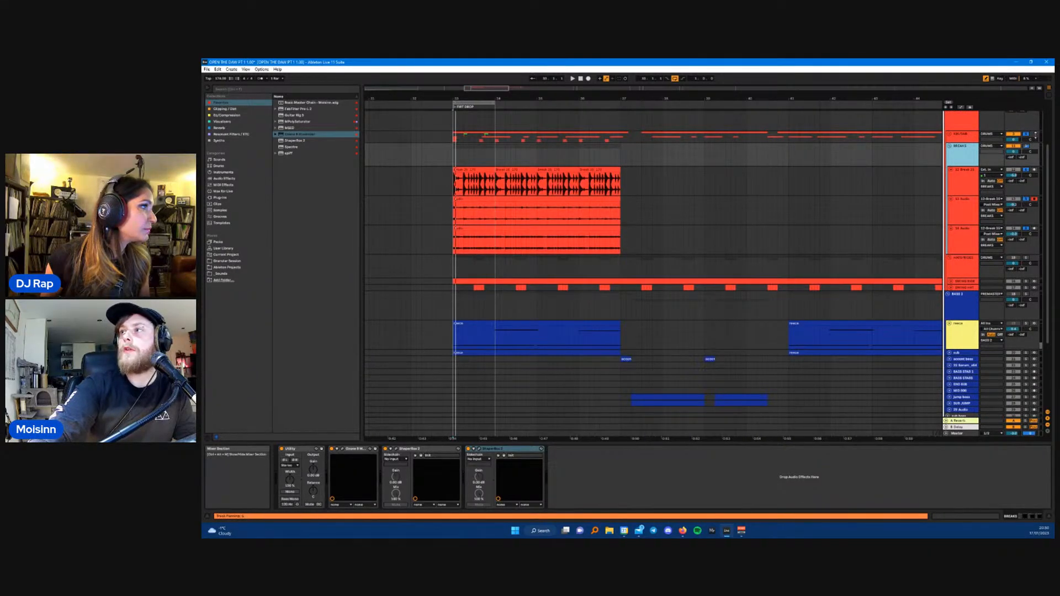
scroll(1028, 142, "up", 2)
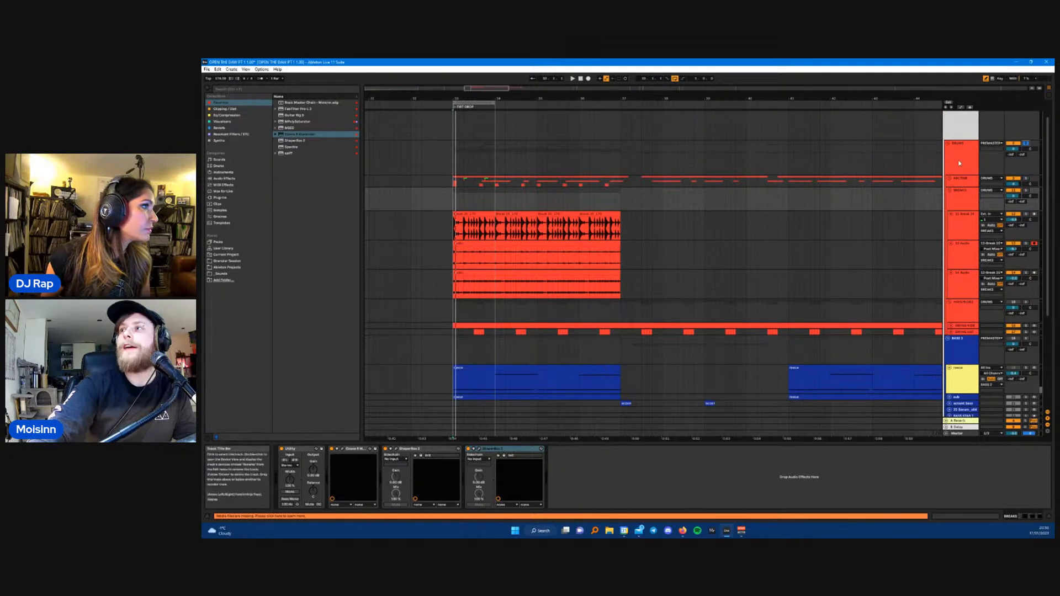
left_click(1027, 143)
left_click(343, 451)
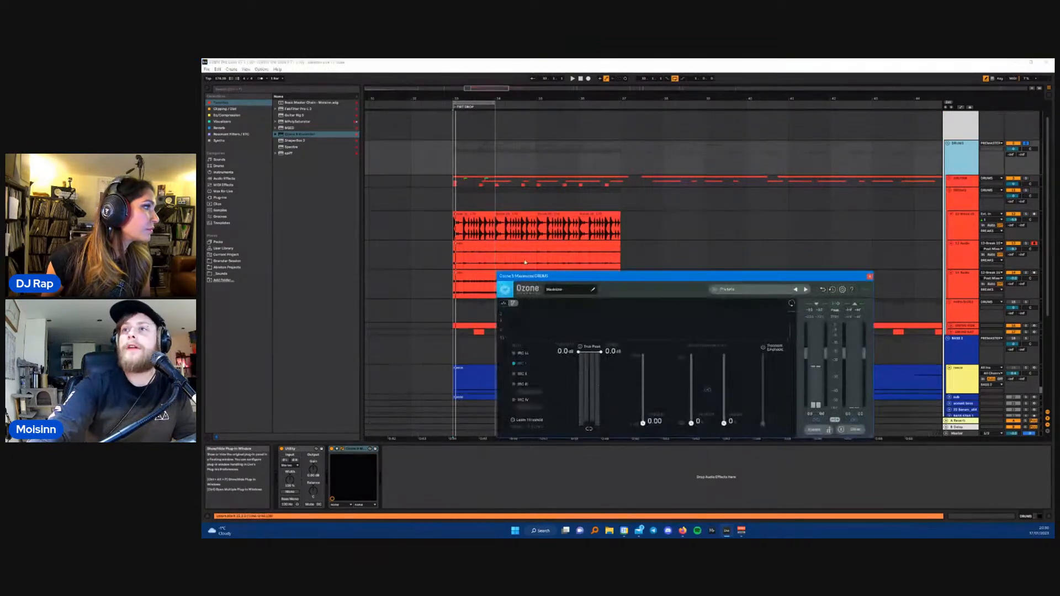
left_click_drag(743, 274, 588, 302)
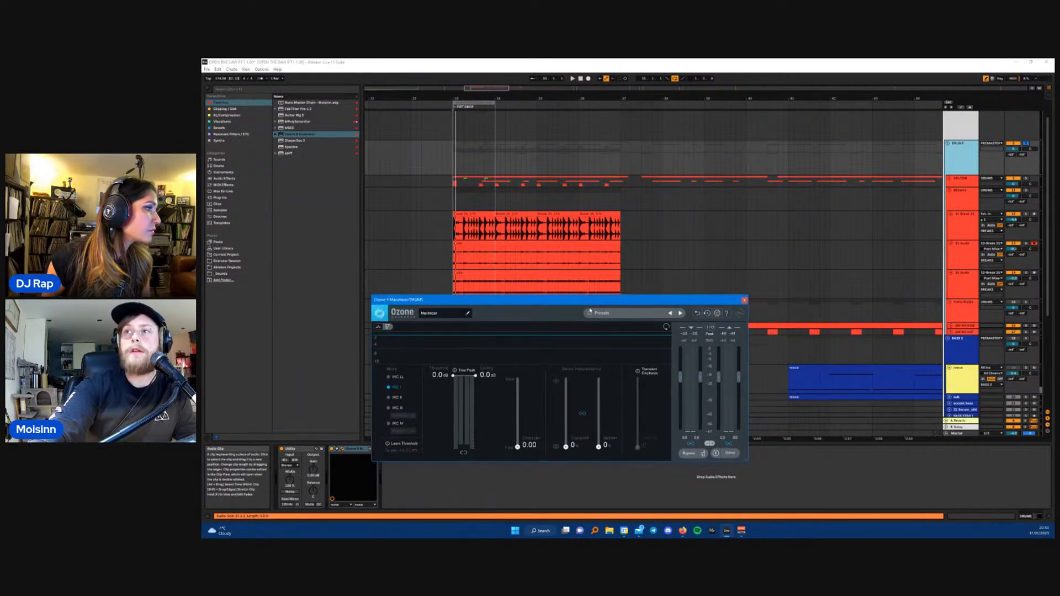
- Open the Mega Scope on the PREMASTER group and arrange it side by side with the DRUMS Maximizer
left_click(964, 129)
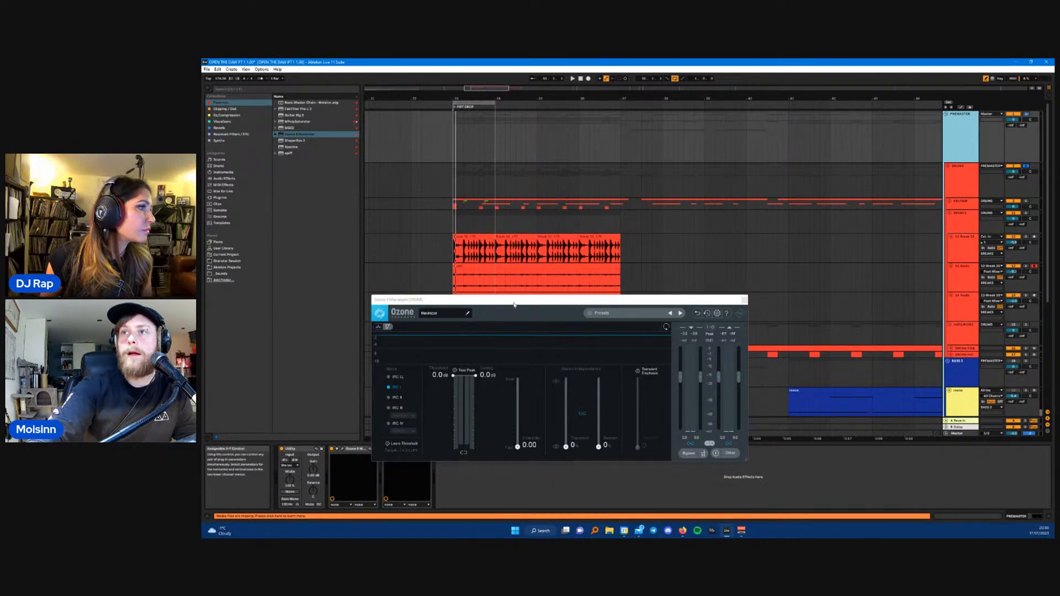
left_click_drag(516, 308, 672, 294)
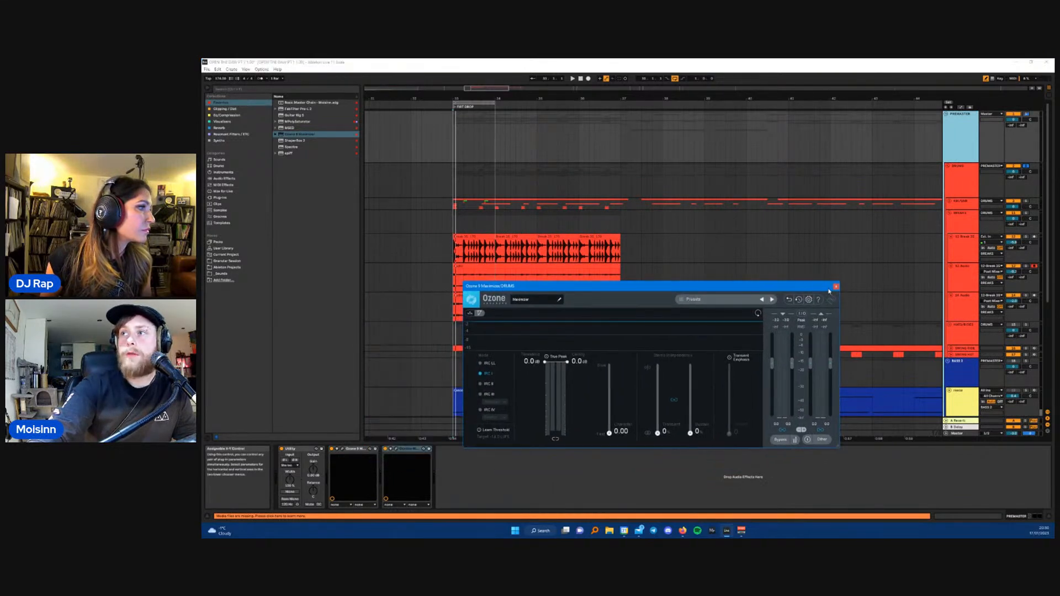
left_click(396, 449)
left_click_drag(633, 378, 743, 343)
left_click_drag(671, 285, 416, 327)
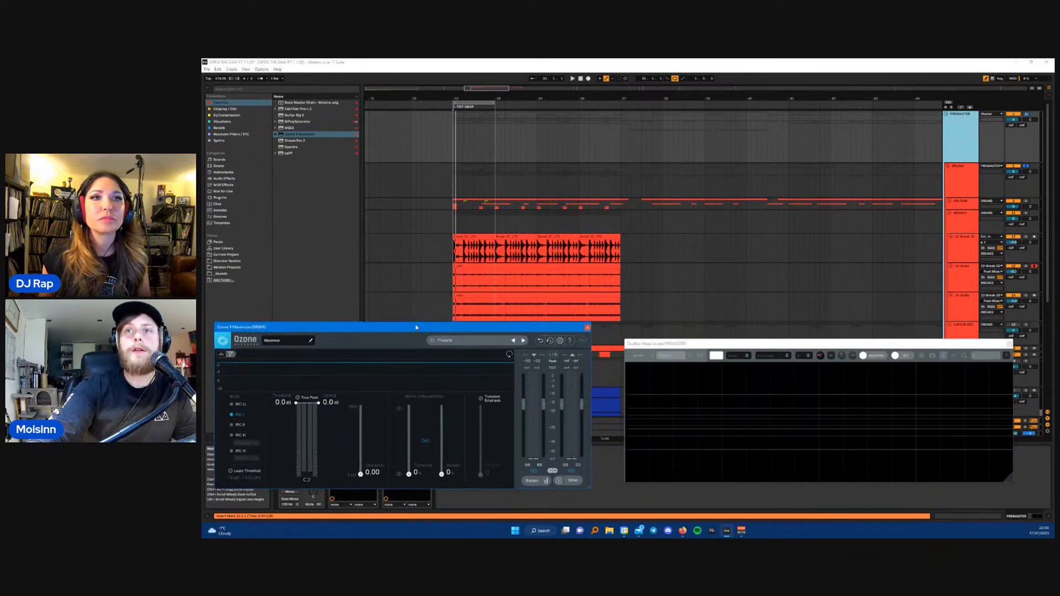
- Play the first drop from its start to check the drum levels, and solo the PREMASTER group
left_click(454, 214)
key("space")
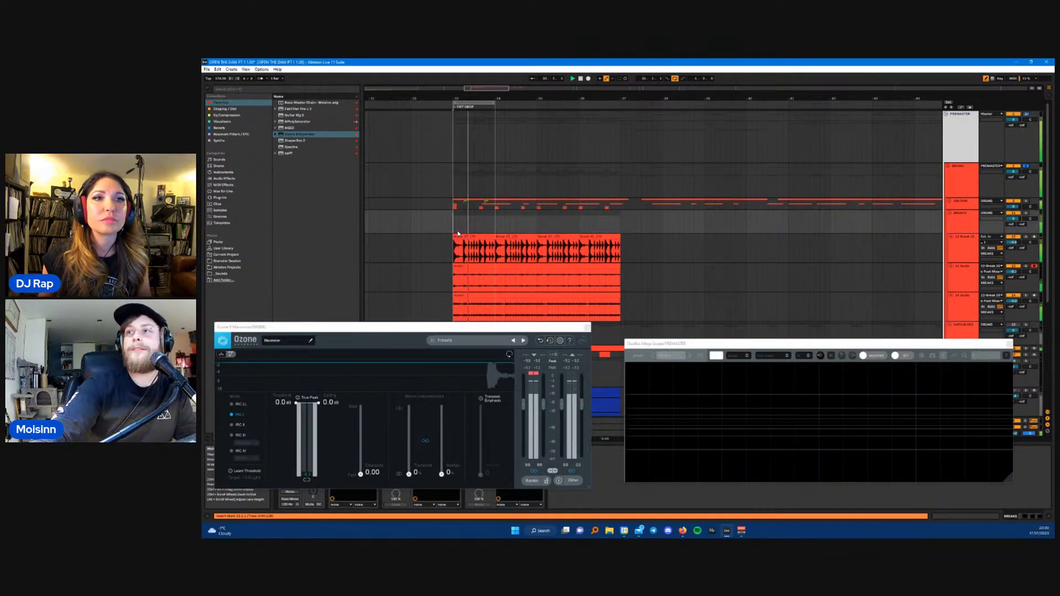
left_click(697, 345)
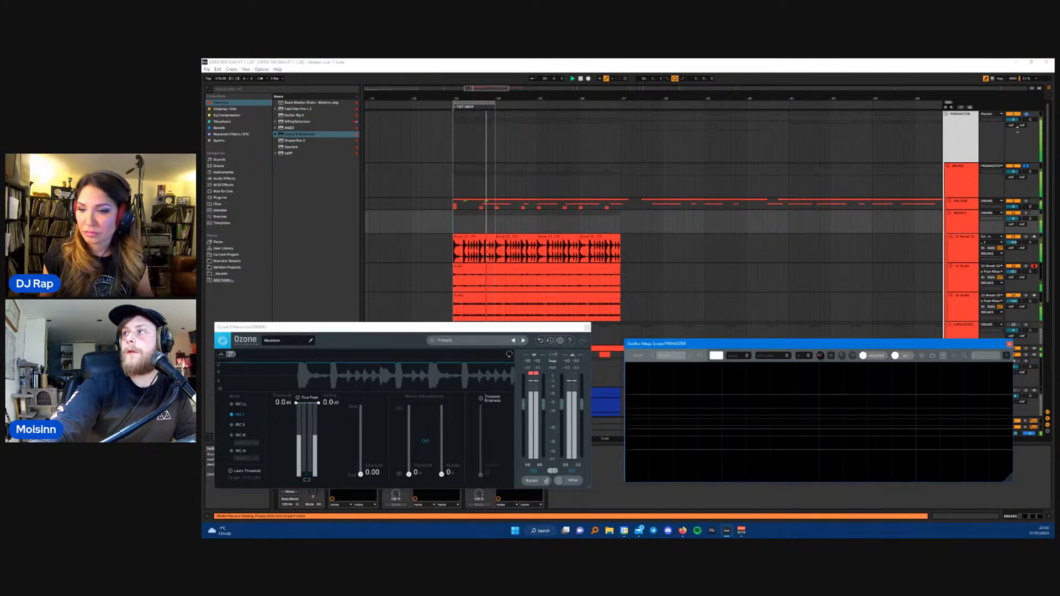
left_click(1027, 114)
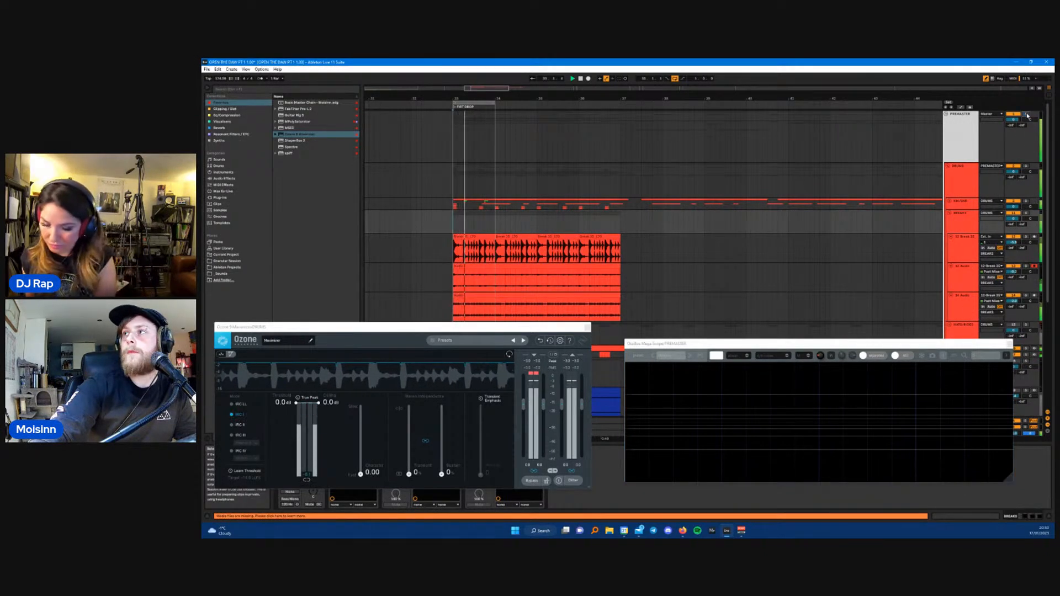
left_click(960, 137)
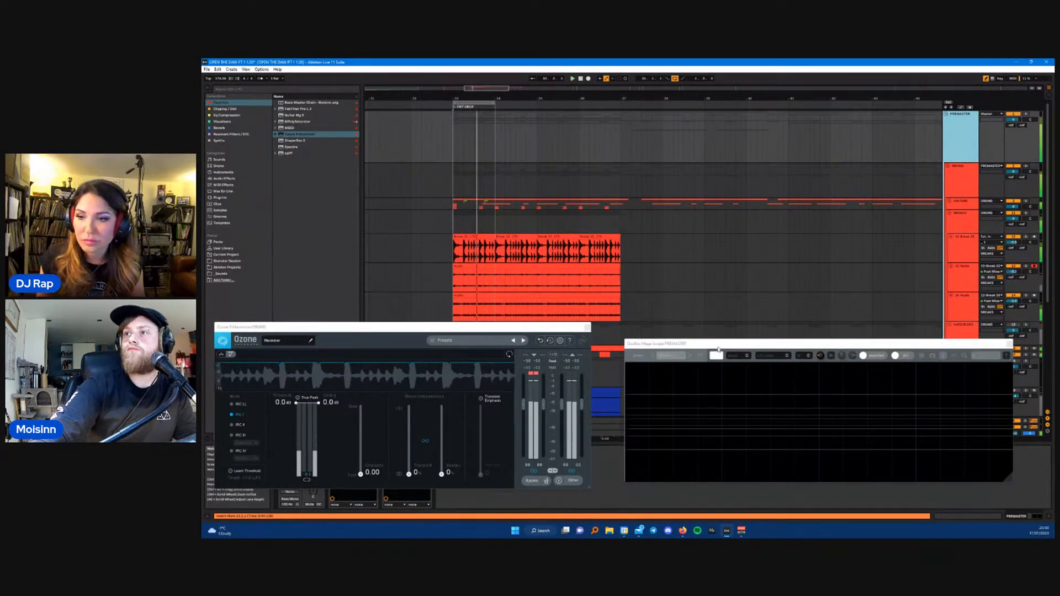
- Close the Maximizer, reopen the PREMASTER Mega Scope, and get it drawing the drum waveform during loop playback
left_click(641, 344)
left_click(587, 327)
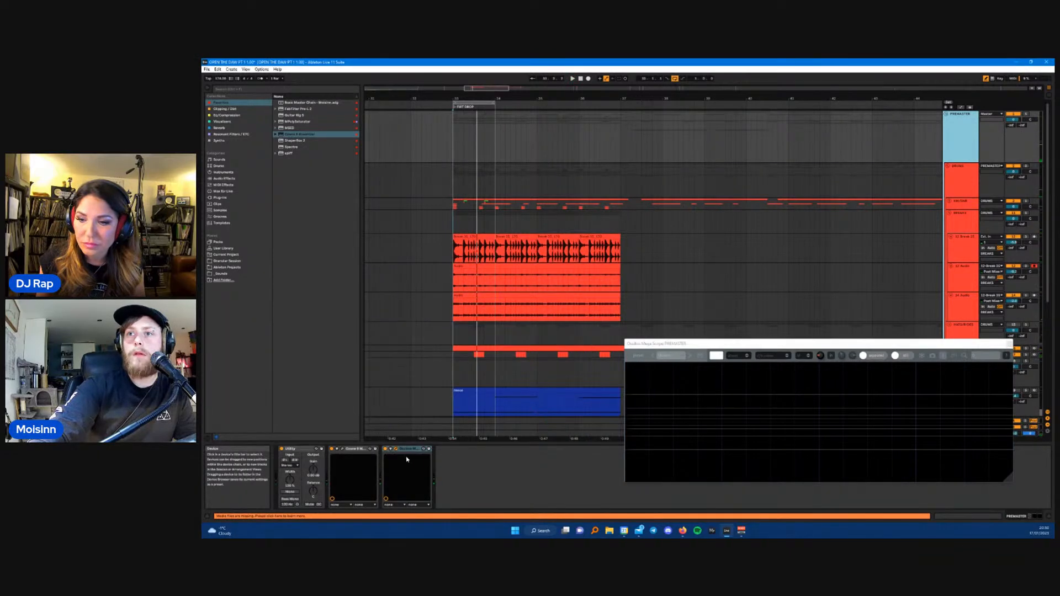
left_click(396, 451)
left_click(396, 452)
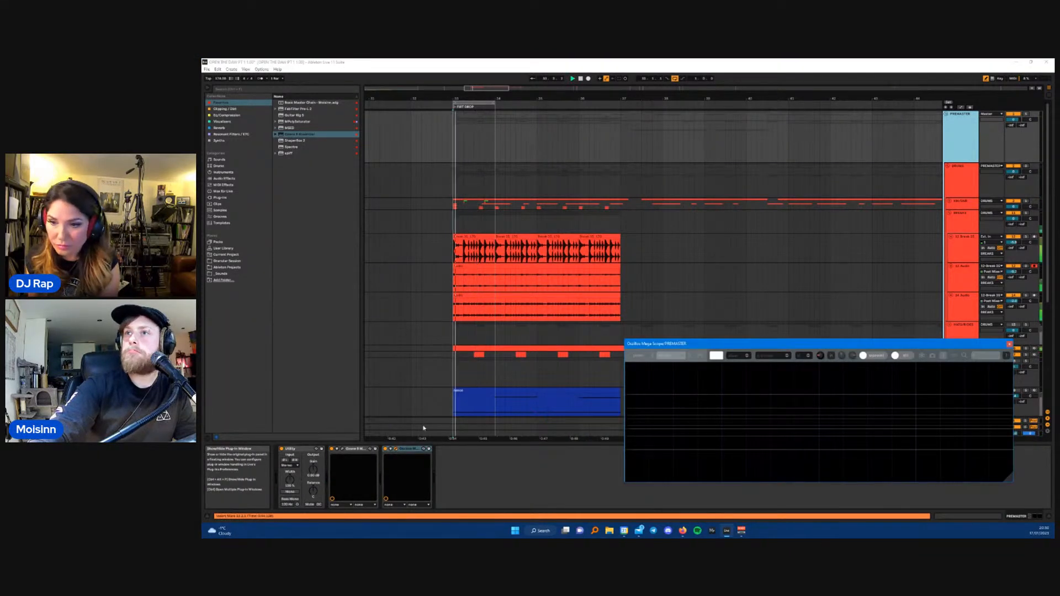
left_click(923, 356)
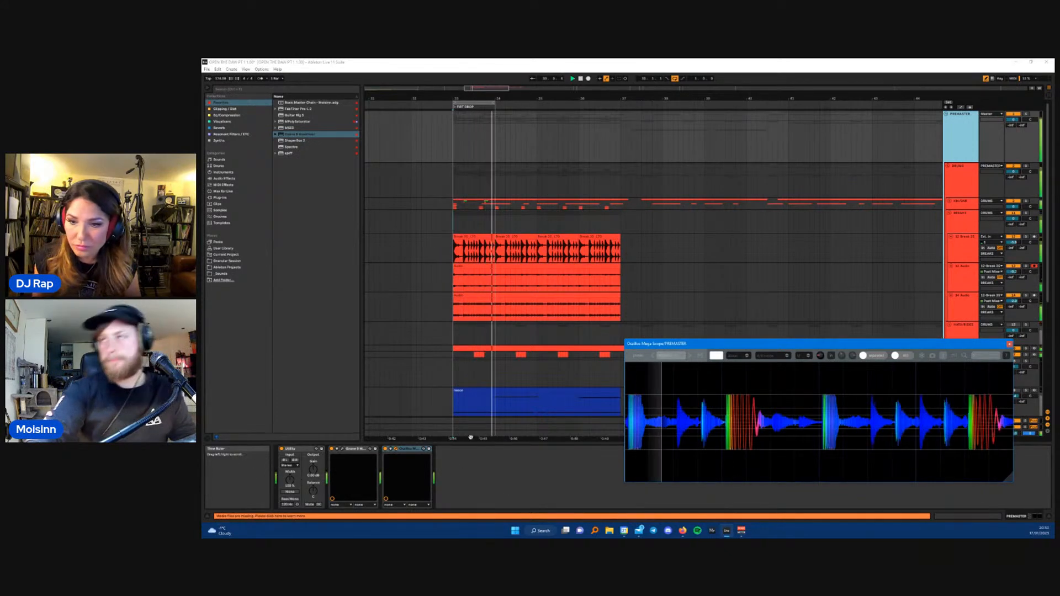
- Raise the volume of the first break track in the BREAKS group slightly while the loop plays
scroll(872, 290, "down", 5)
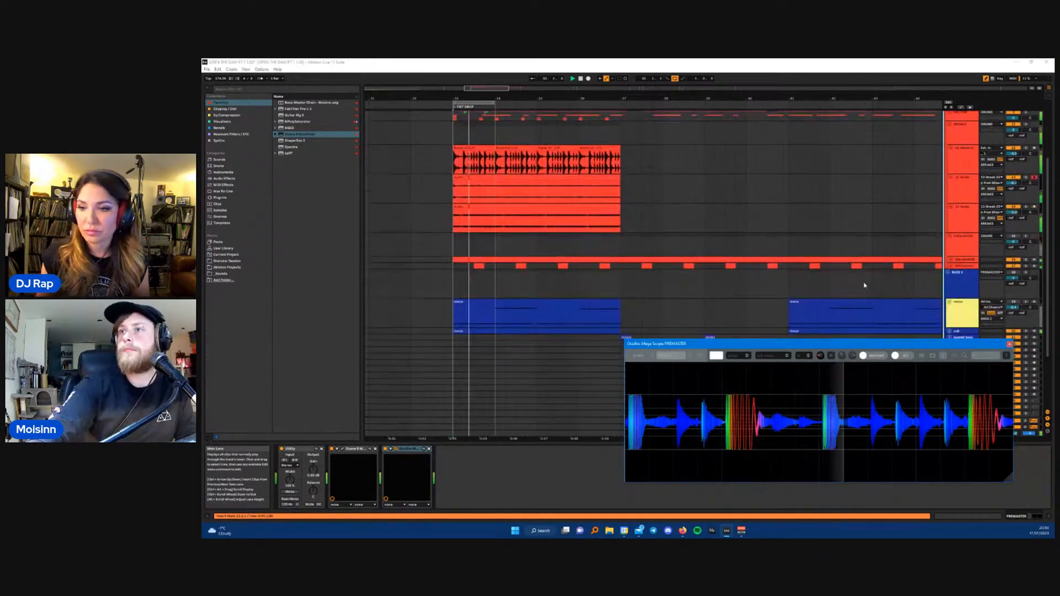
scroll(864, 271, "up", 2)
left_click_drag(1013, 175, 1014, 167)
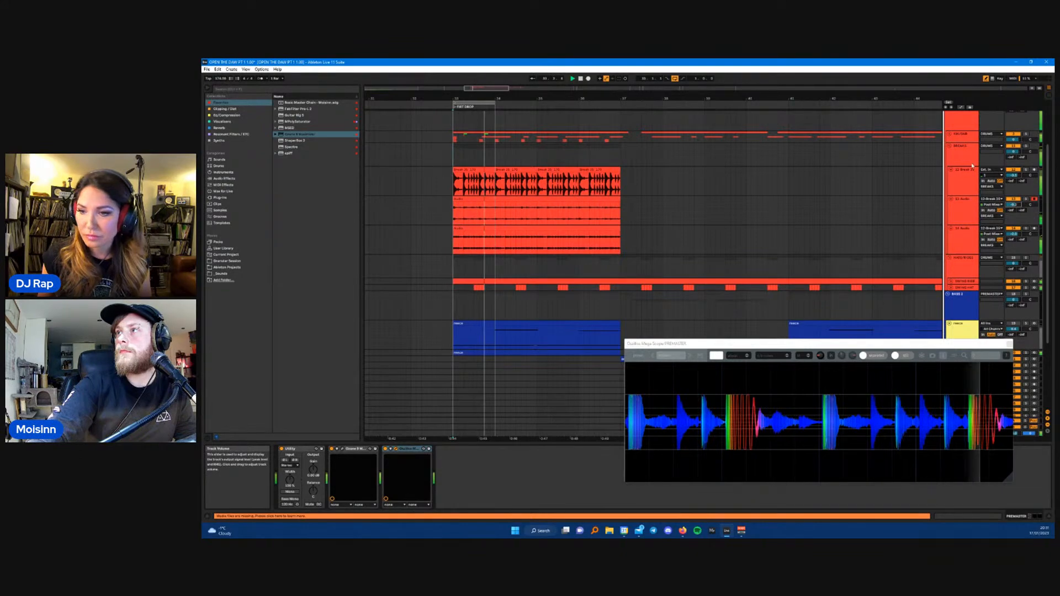
- Expand the kick and snare group and add the MConvolutionMB reverb to its first kick track
scroll(952, 170, "up", 2)
left_click(951, 167)
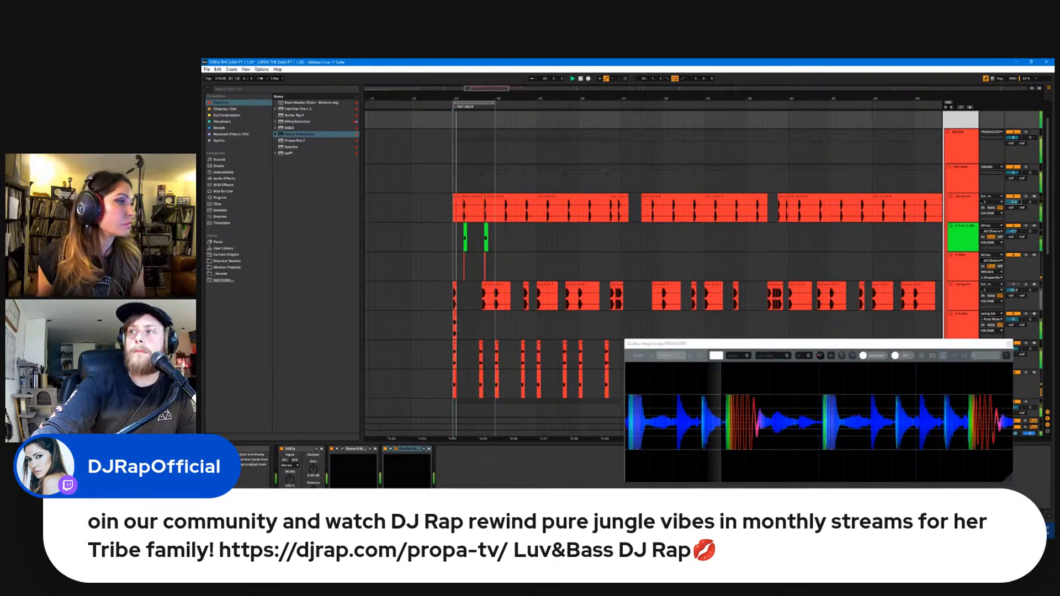
left_click(1011, 205)
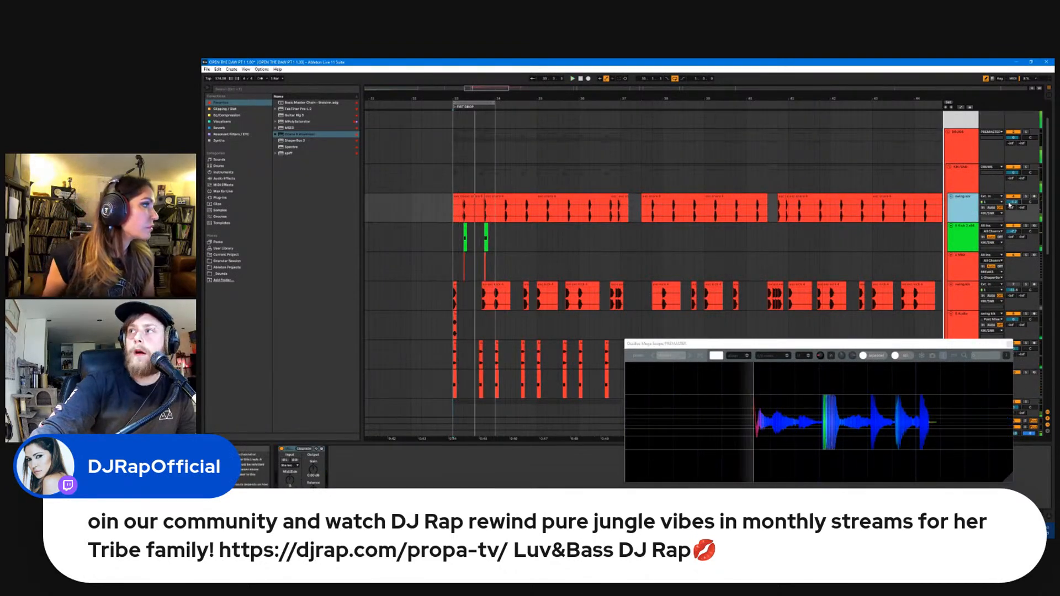
left_click(963, 205)
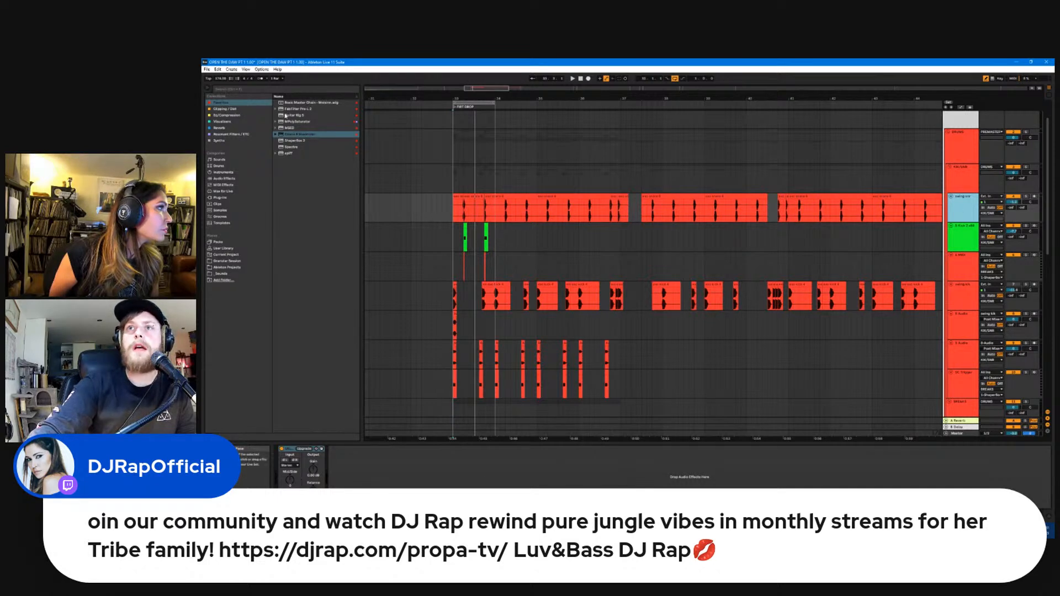
left_click(219, 127)
left_click(297, 111)
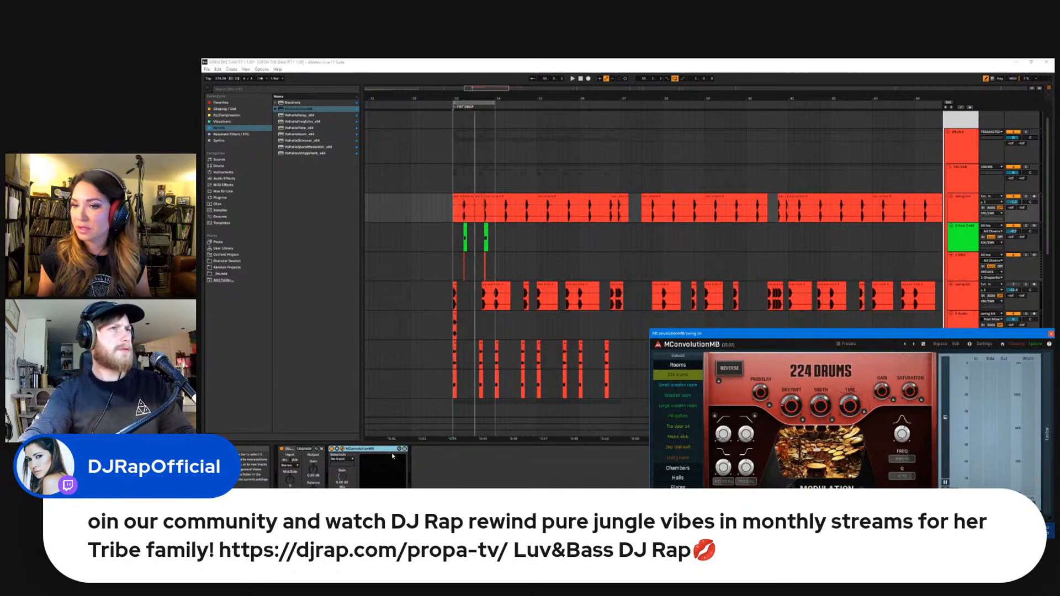
left_click_drag(691, 334, 482, 291)
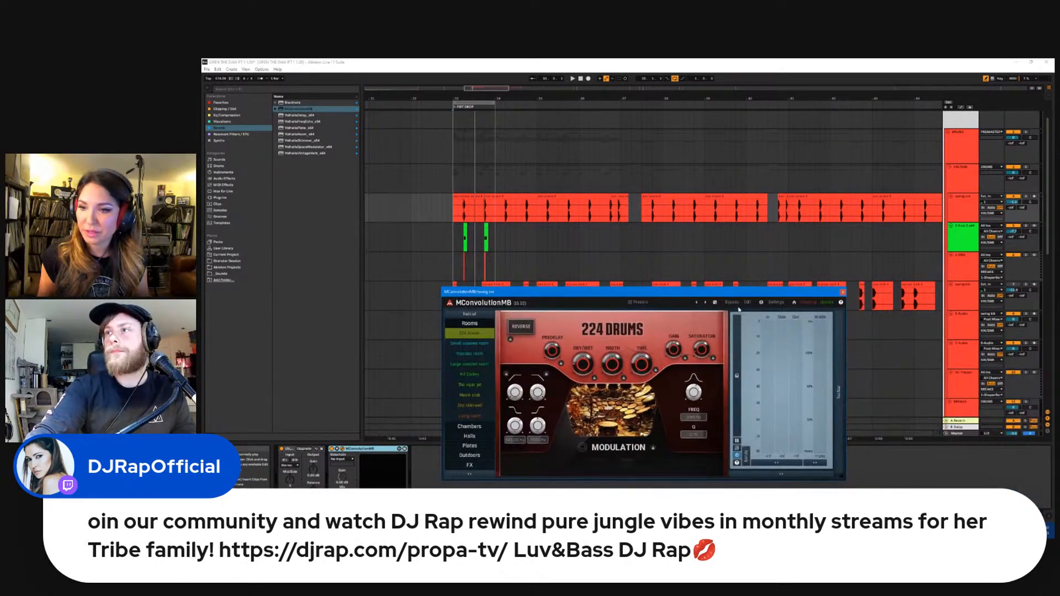
- Switch MConvolutionMB to its edit view, create three default bands, and narrow the middle band from both sides
left_click(747, 302)
right_click(544, 332)
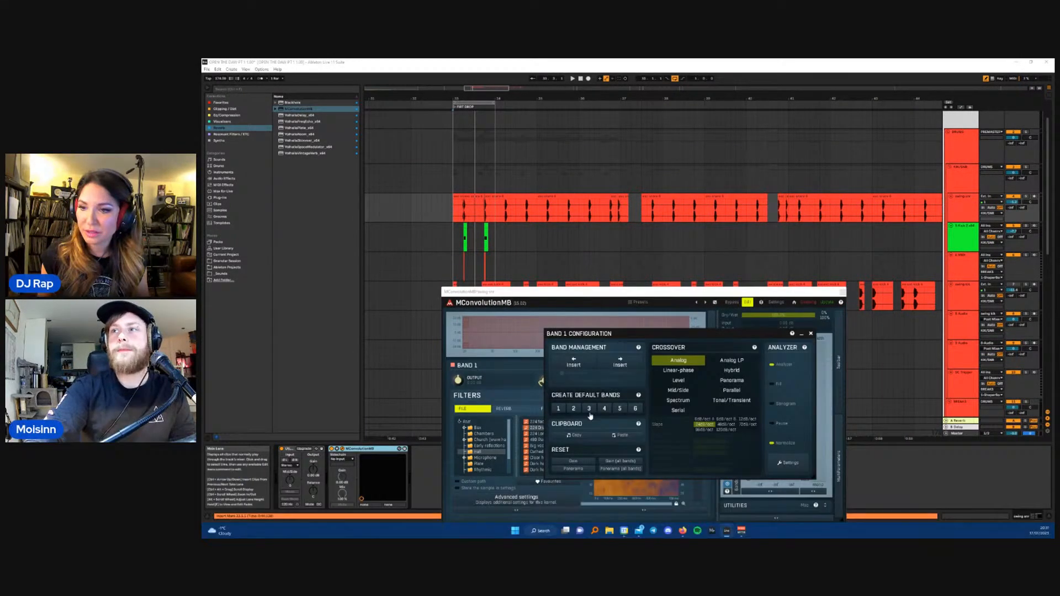
left_click(590, 409)
left_click_drag(537, 338, 545, 338)
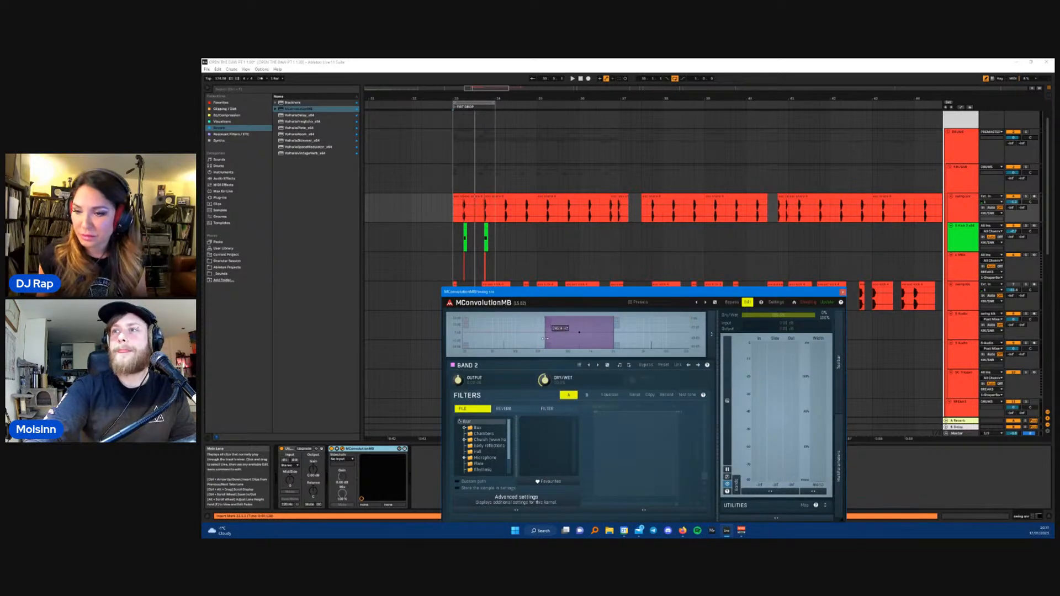
left_click_drag(613, 338, 606, 338)
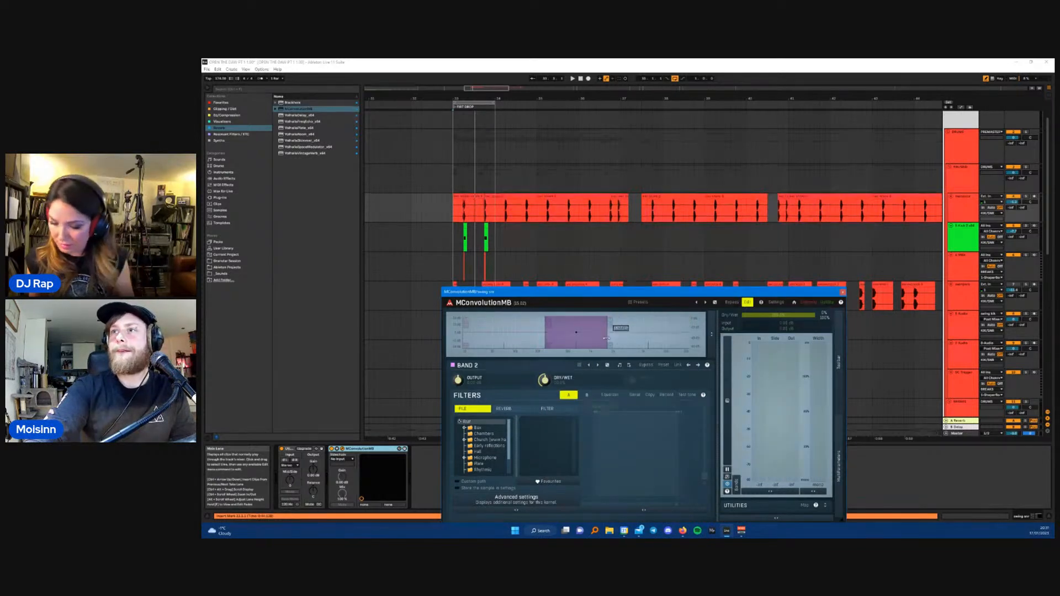
- Try impulse responses from the Box folder on Band 2, loading Laptop Speaker.wav
left_click(478, 428)
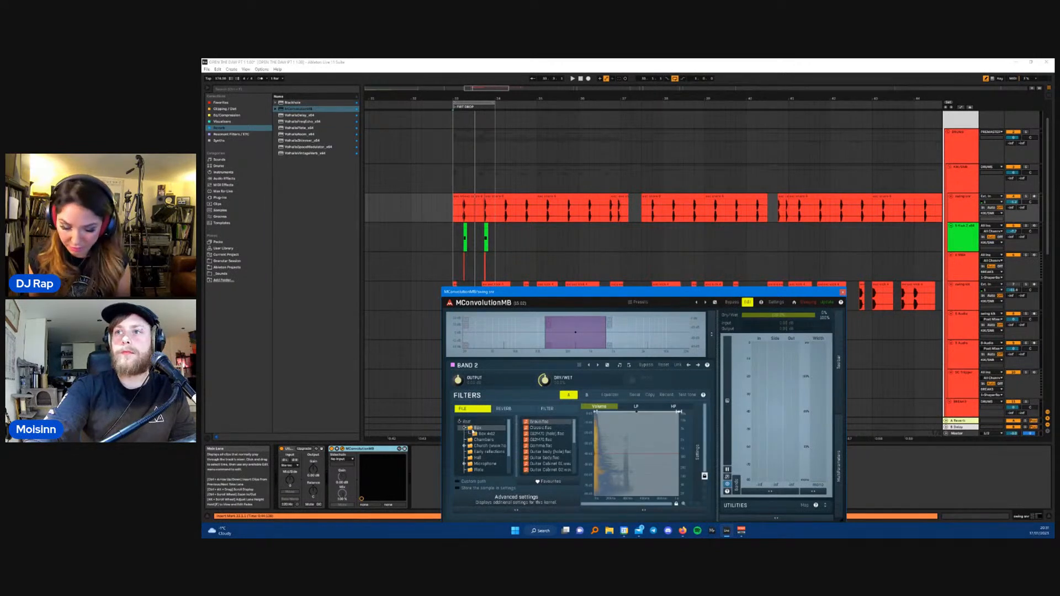
left_click(541, 446)
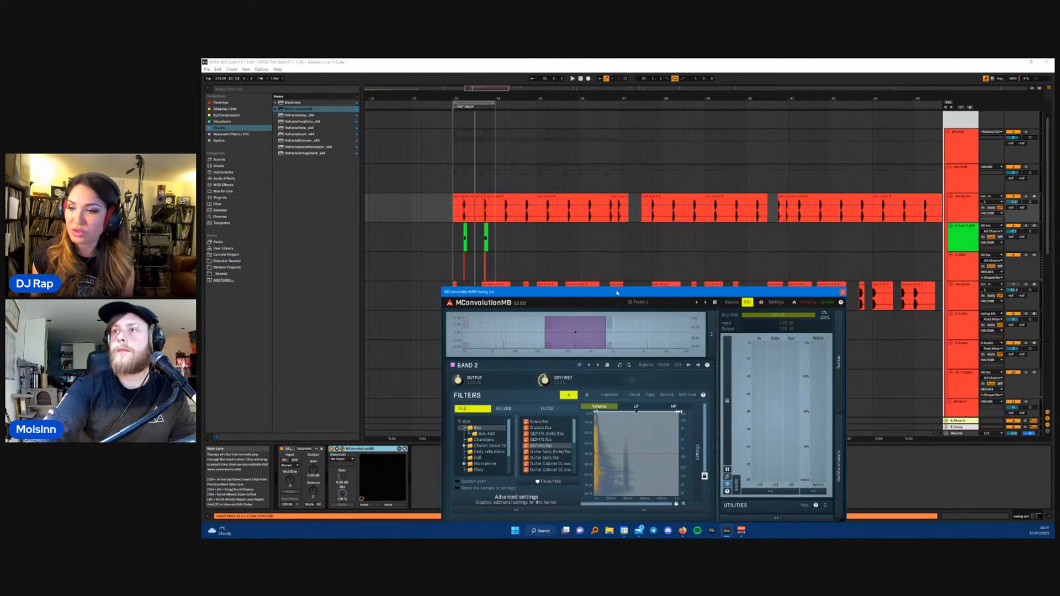
left_click_drag(617, 293, 662, 282)
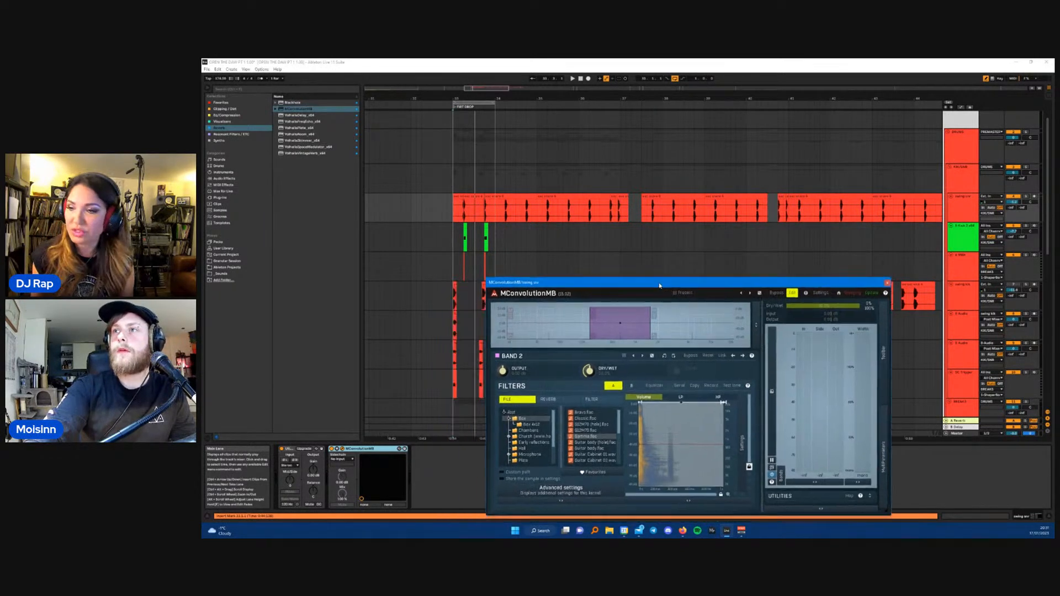
left_click(590, 449)
scroll(591, 455, "down", 1)
left_click(591, 455)
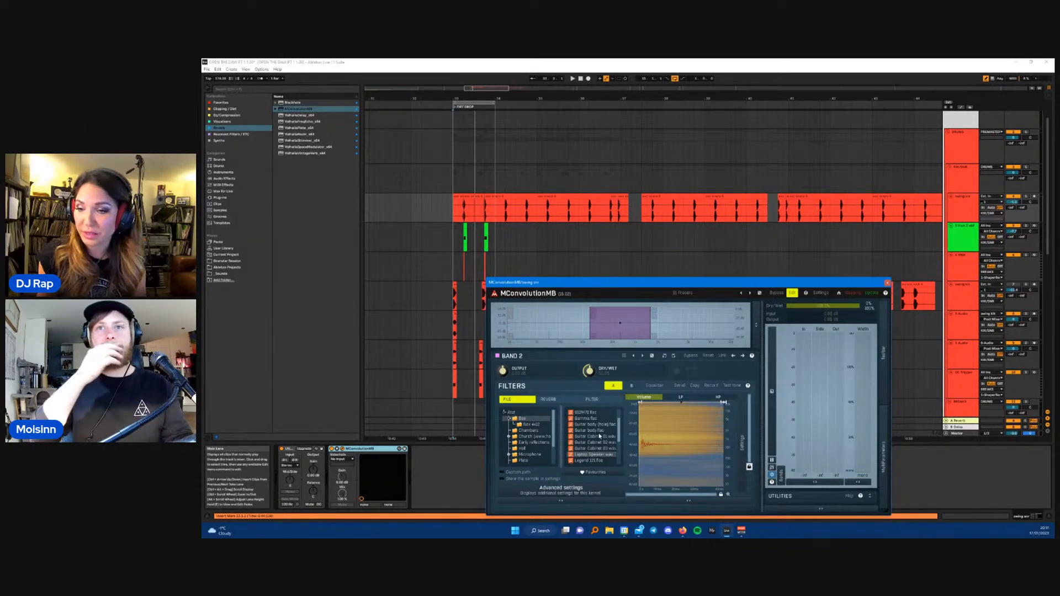
left_click_drag(625, 284, 594, 273)
scroll(574, 430, "down", 1)
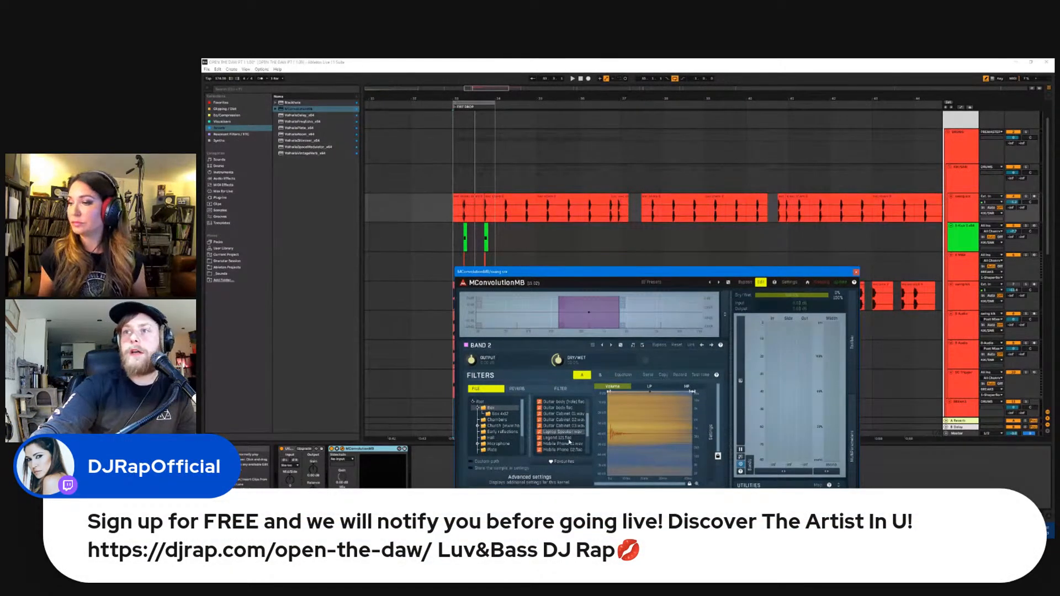
- Play the loop and adjust Band 2's dry/wet amount in MConvolutionMB
scroll(561, 429, "up", 1)
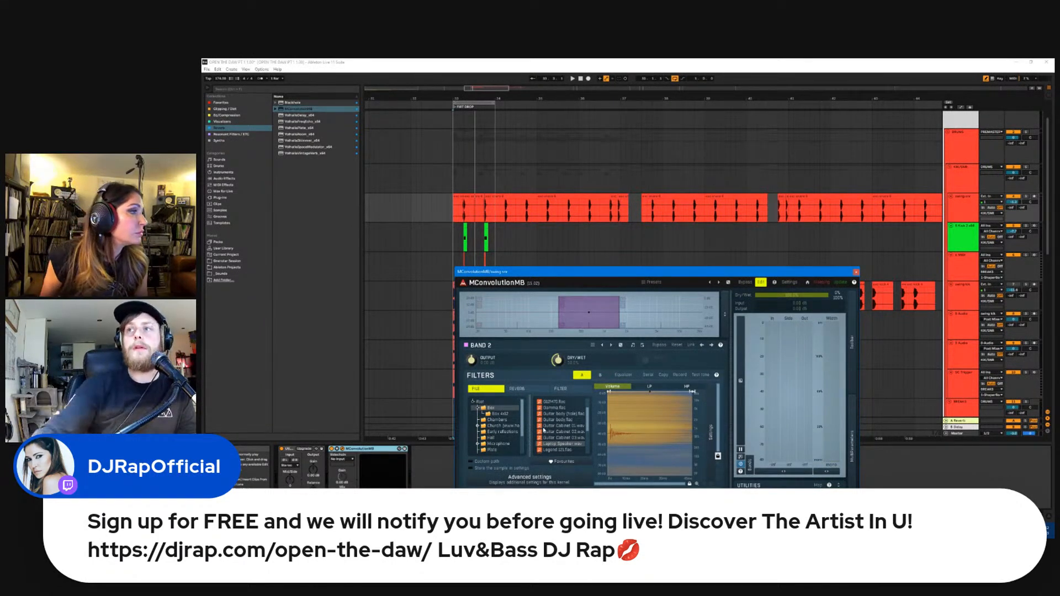
left_click_drag(591, 277, 589, 270)
key("space")
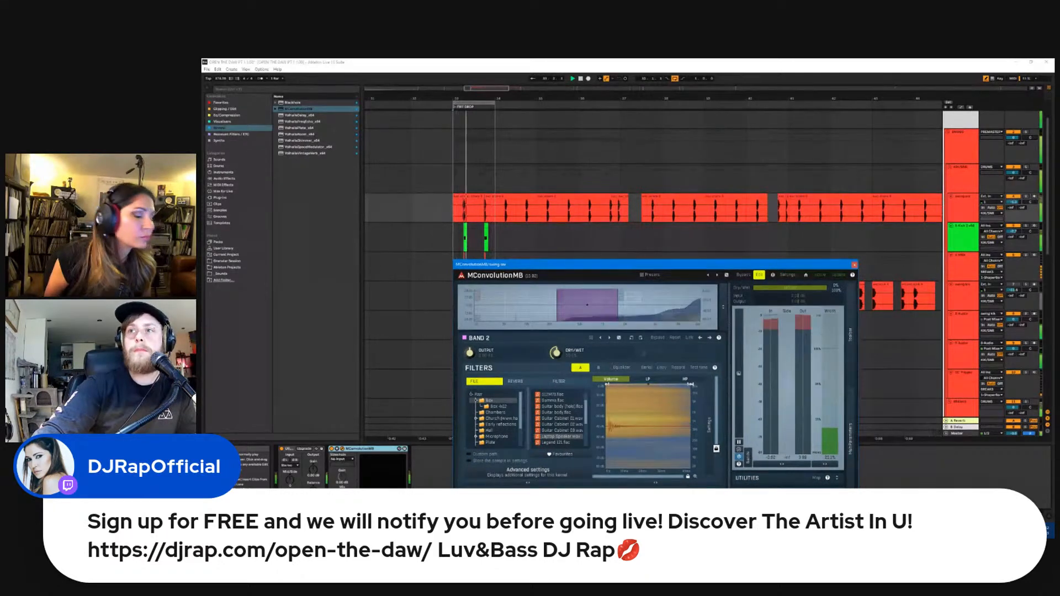
left_click_drag(557, 358, 558, 363)
left_click_drag(697, 266, 671, 283)
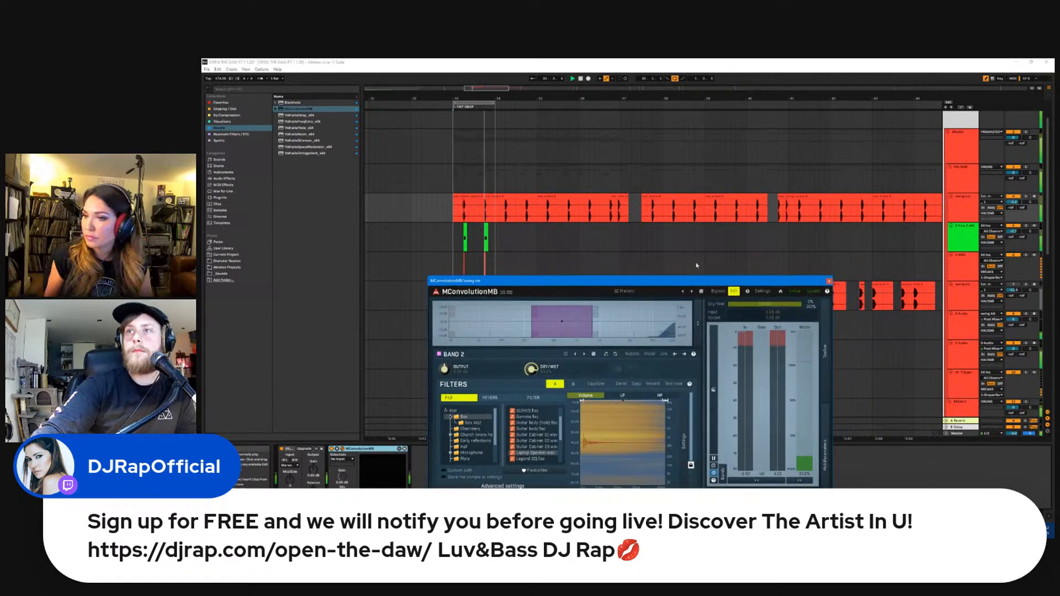
- Try the Guitar Cabinet 01.wav impulse response on Band 2 and switch back to Laptop Speaker.wav
left_click(970, 239)
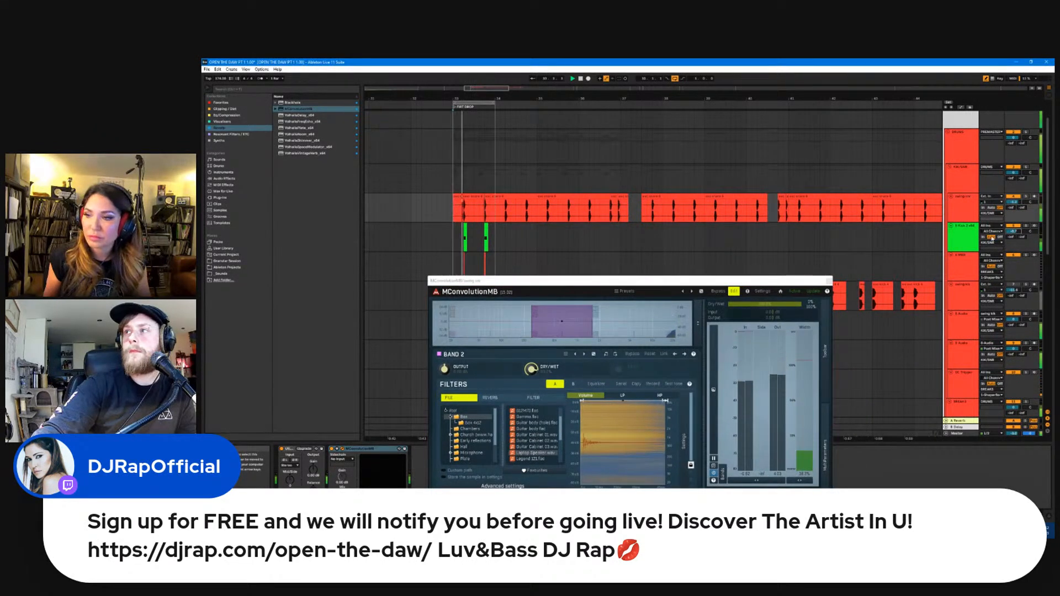
left_click(526, 437)
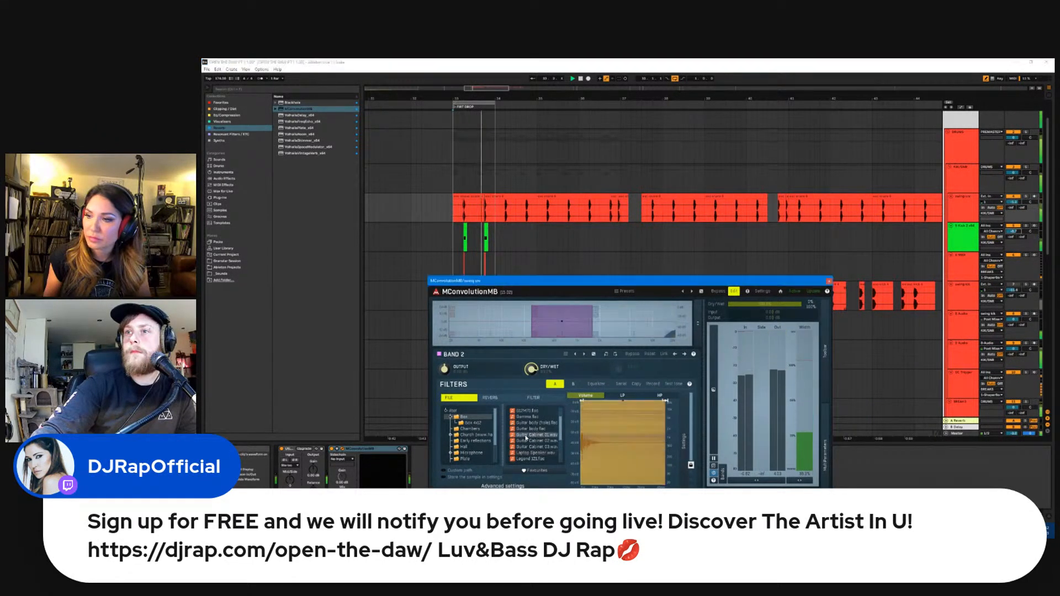
scroll(535, 440, "down", 1)
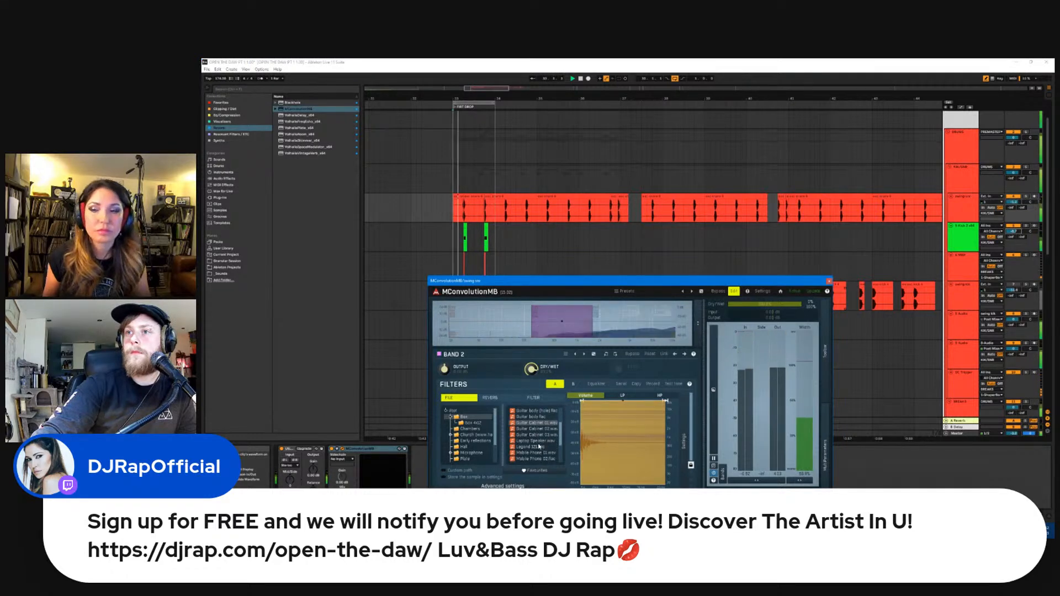
left_click(539, 444)
scroll(538, 444, "down", 1)
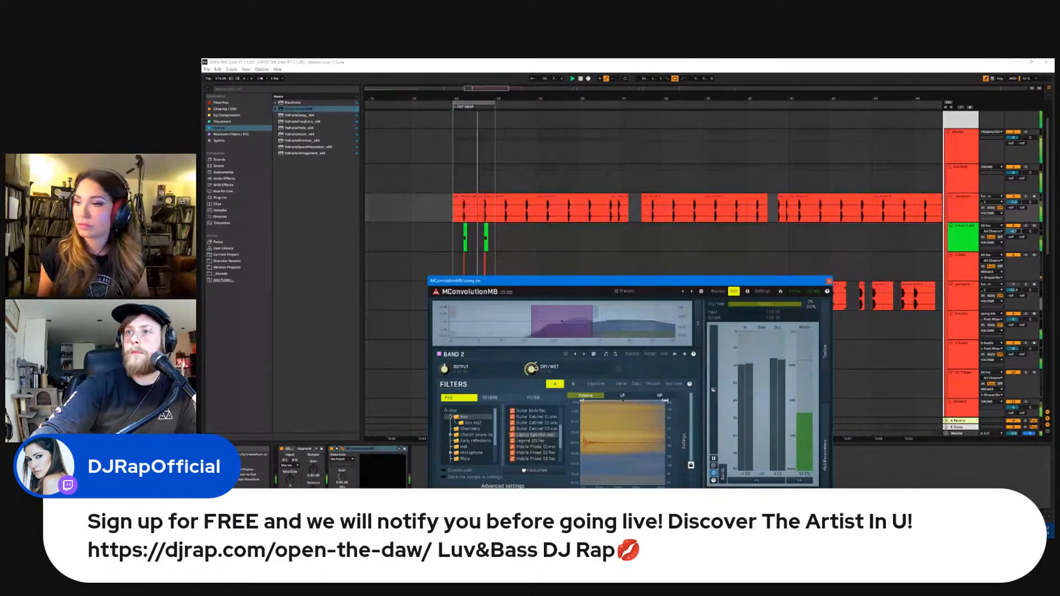
- Extend Band 2's upper edge towards higher frequencies, close MConvolutionMB and stop playback
left_click_drag(594, 323, 642, 324)
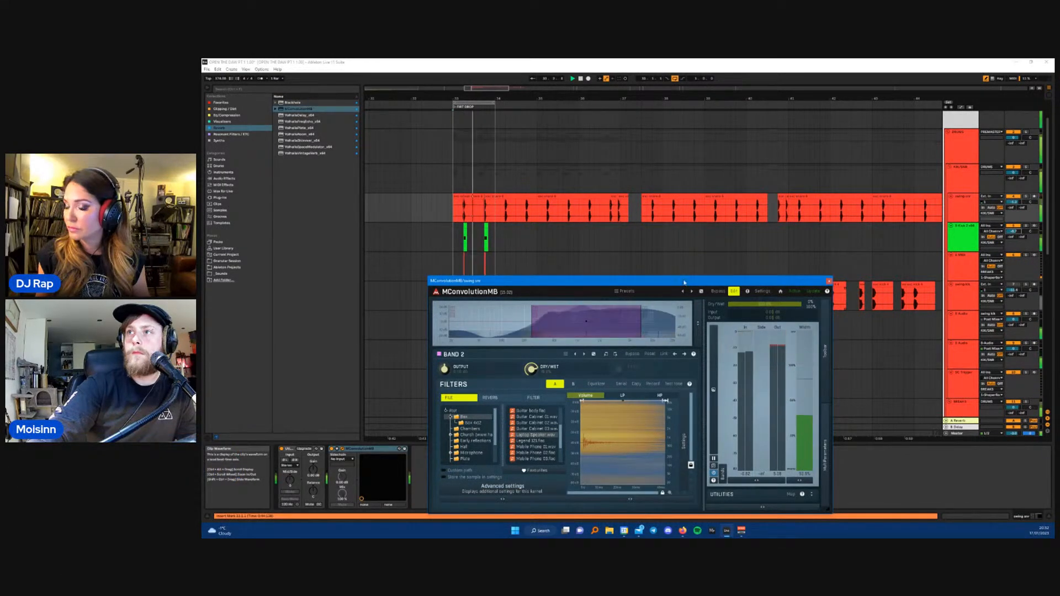
left_click(968, 207)
left_click(829, 281)
key("space")
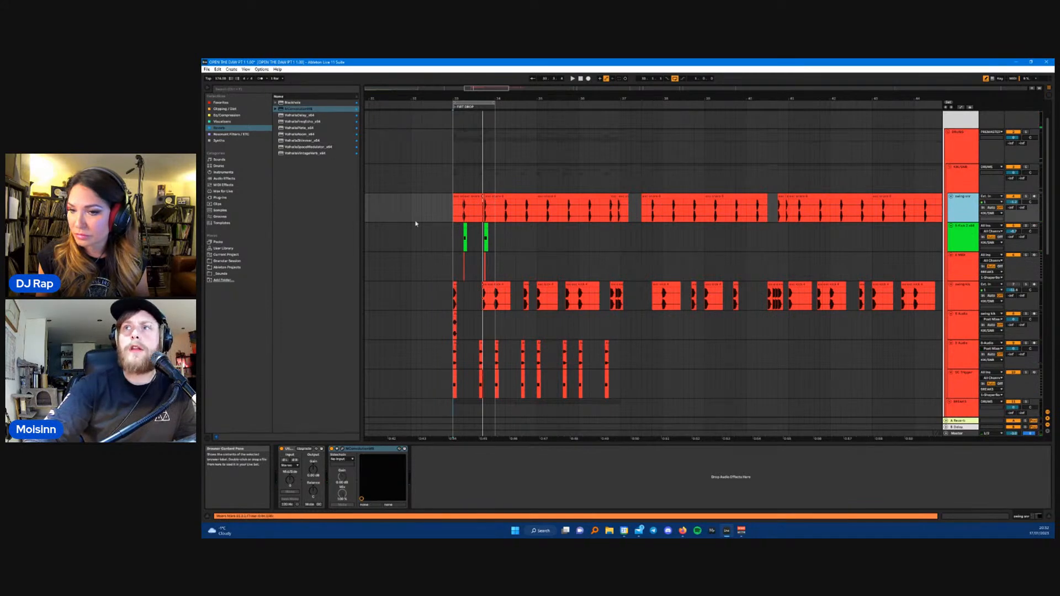
- Insert a new audio track directly below the first kick track
right_click(969, 206)
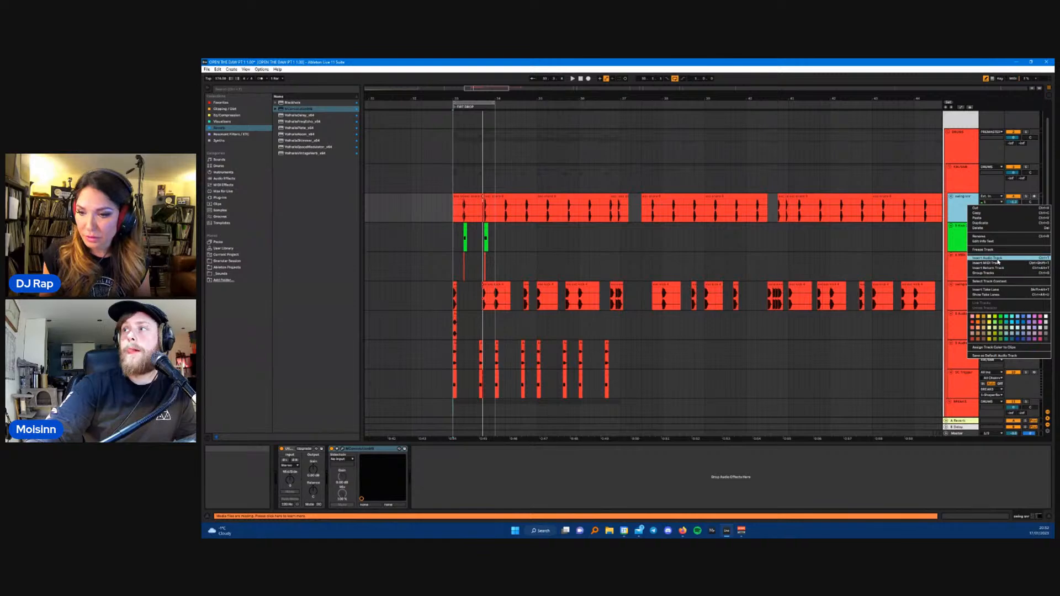
left_click(997, 259)
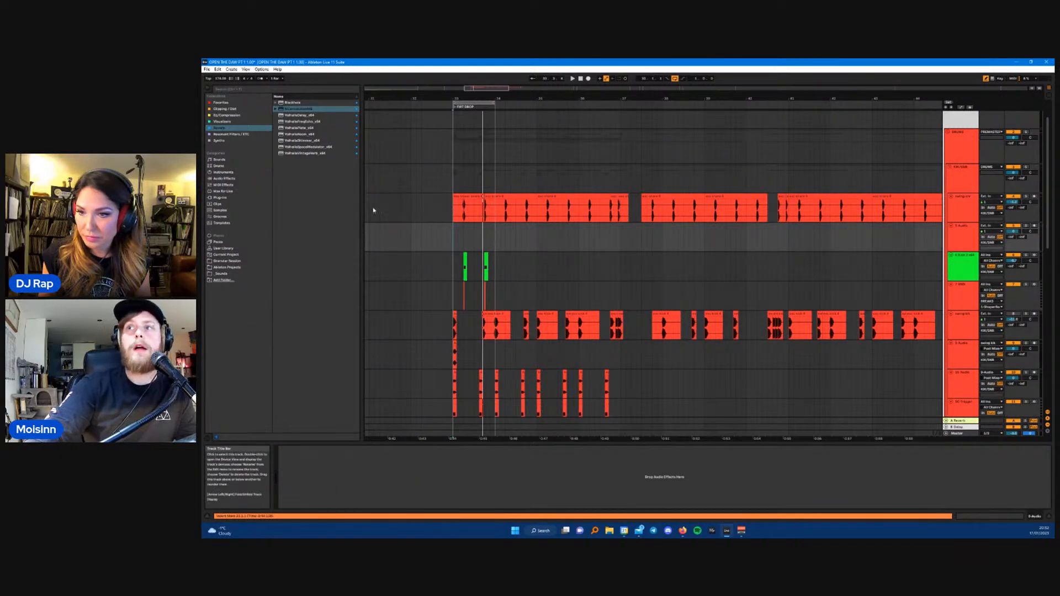
- Search the browser for "snare" and open the DRUMS folder of Emperor July in the Patreon packs of the sounds folder
left_click(250, 90)
type("snar")
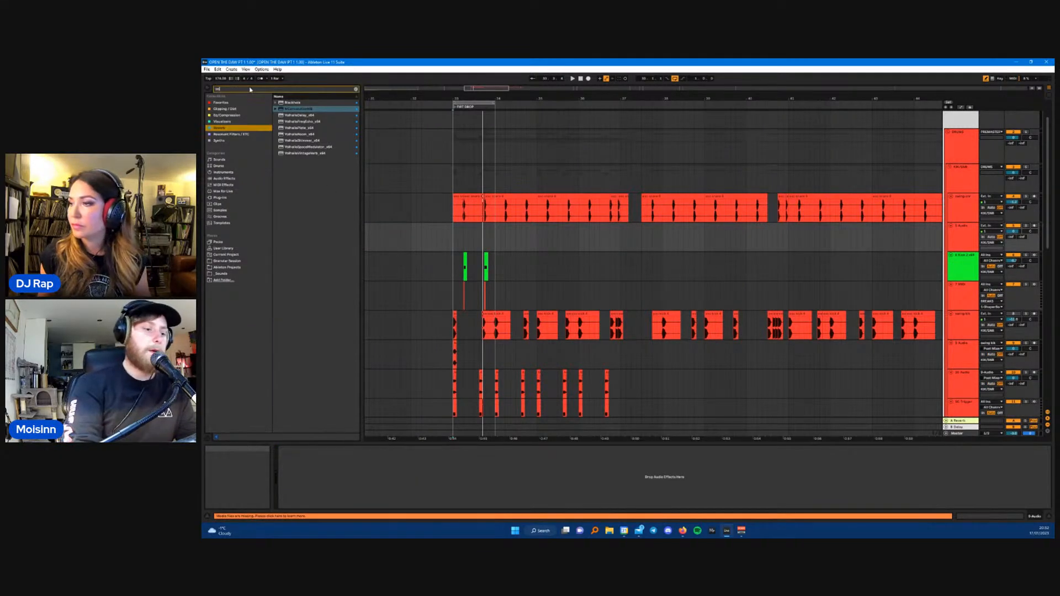
type("e")
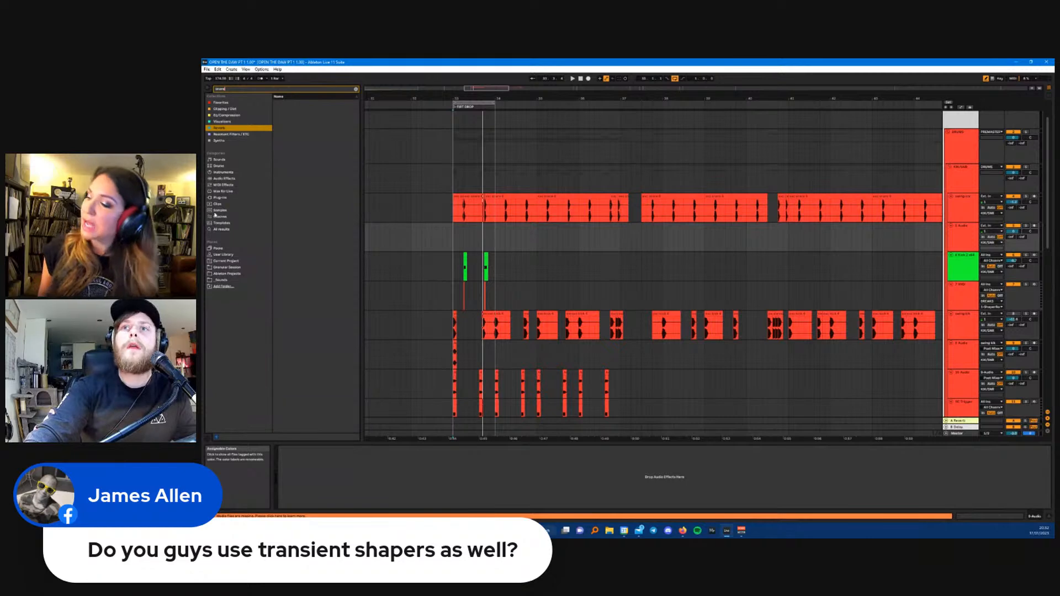
left_click(221, 280)
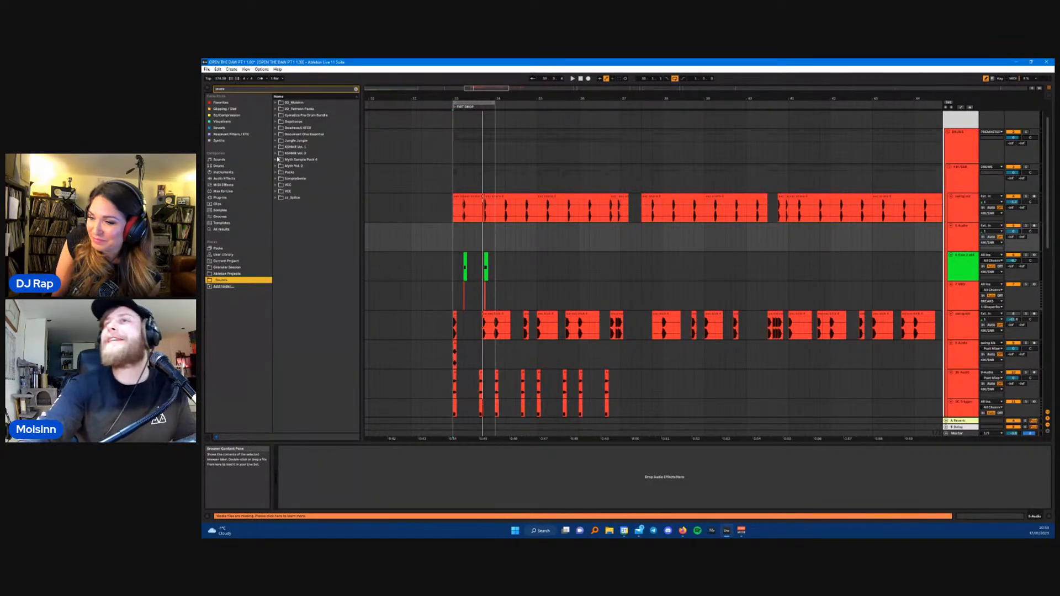
left_click(275, 110)
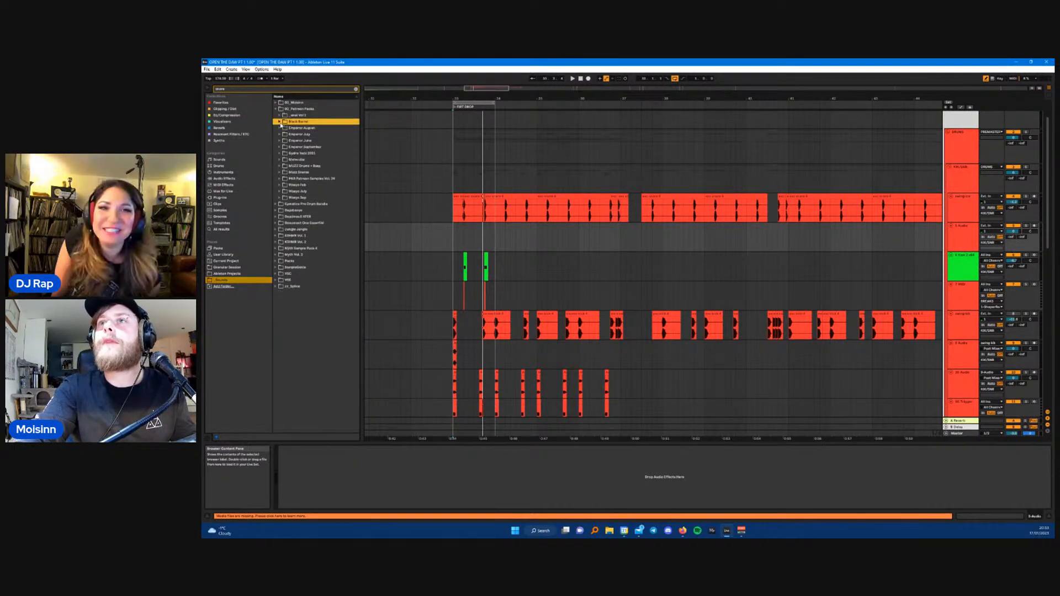
left_click(280, 134)
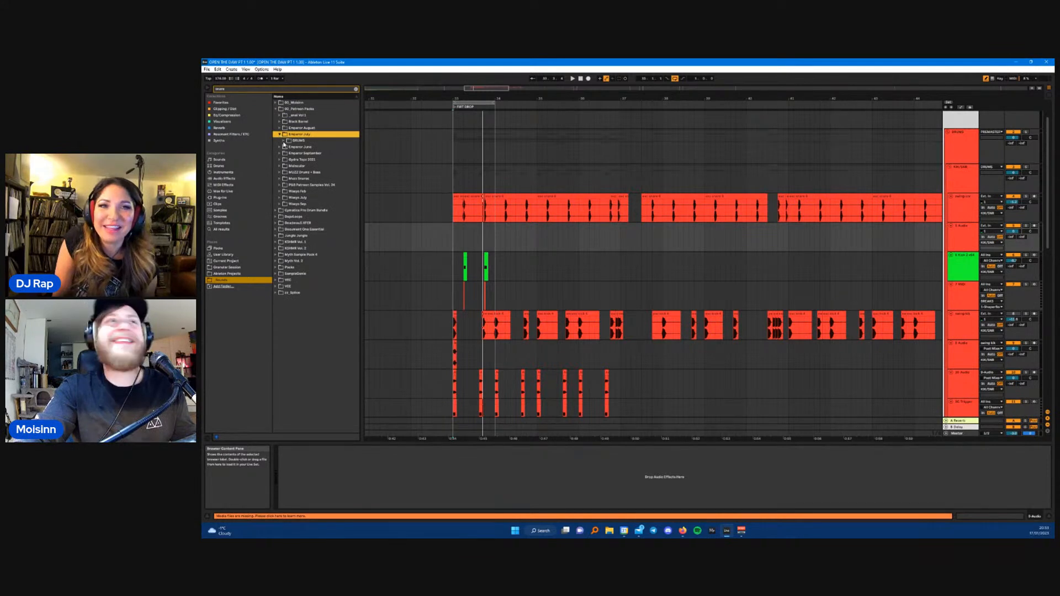
left_click(284, 141)
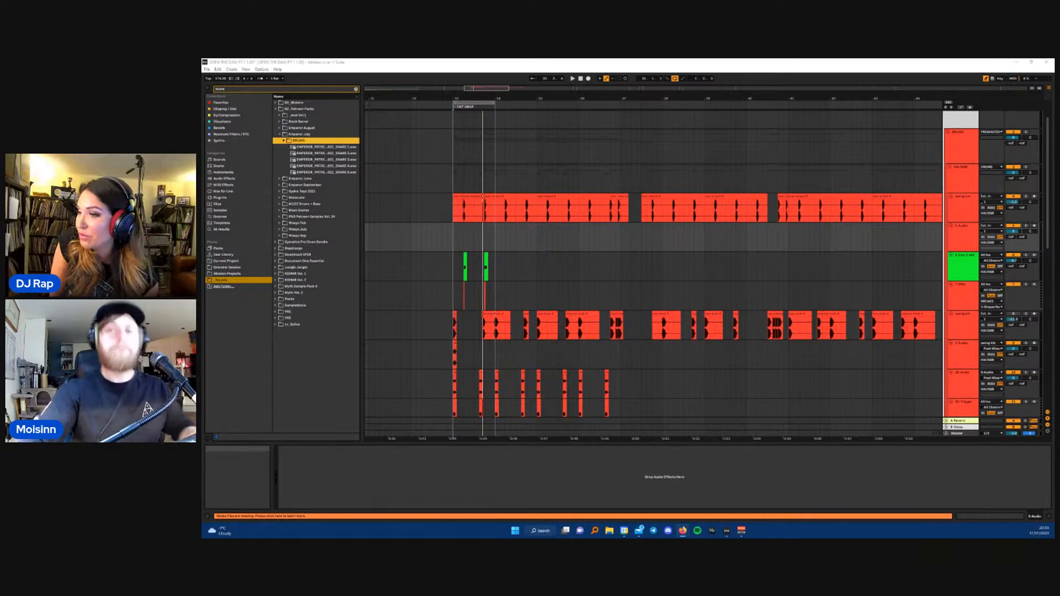
- Place the insert marker at the start of the first drop on the green kick track
left_click(453, 260)
scroll(458, 287, "up", 2)
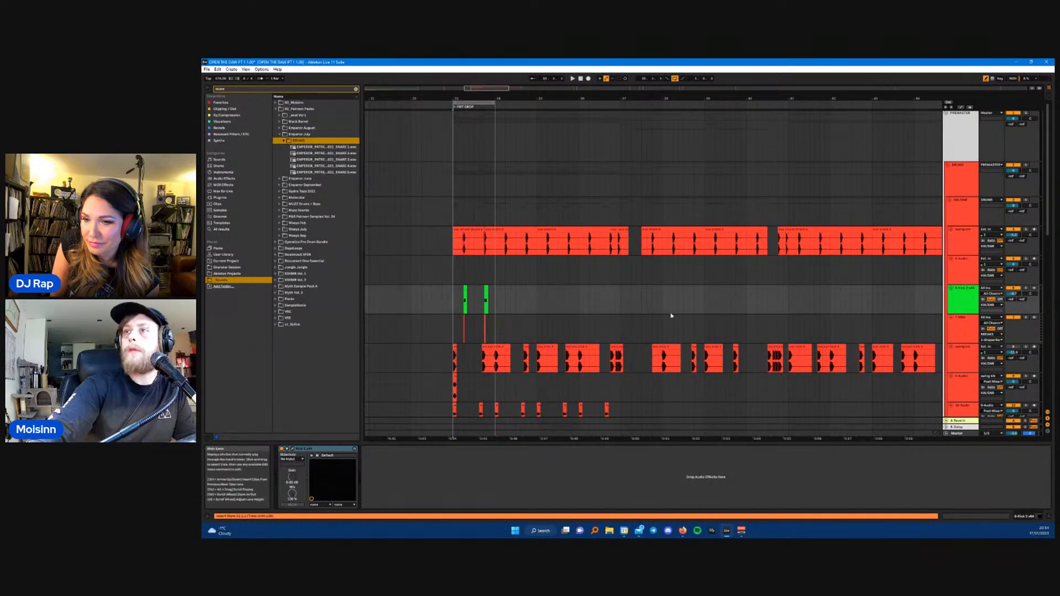
- Place the Emperor SNARE 1 sample on the empty audio track above Kick 2, at the first snare hit of the drop
scroll(716, 300, "down", 1)
scroll(717, 300, "down", 3)
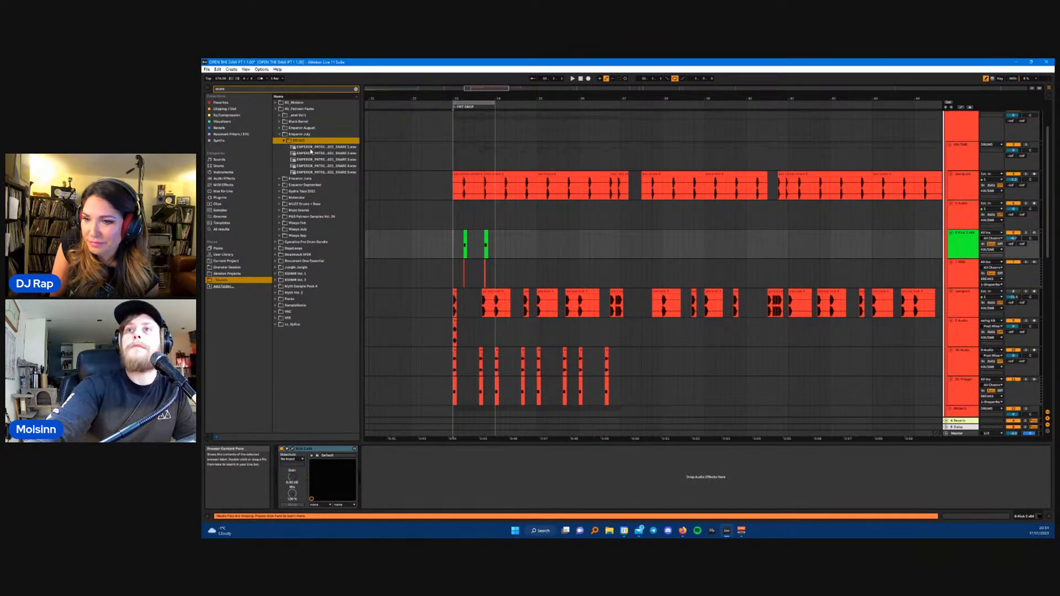
left_click(311, 148)
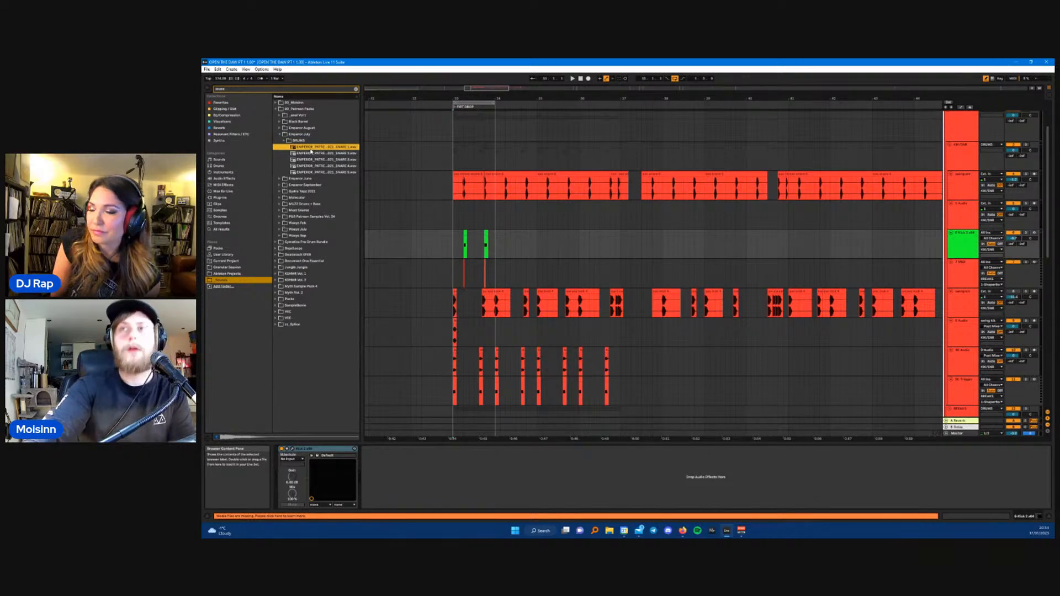
left_click_drag(311, 150, 466, 217)
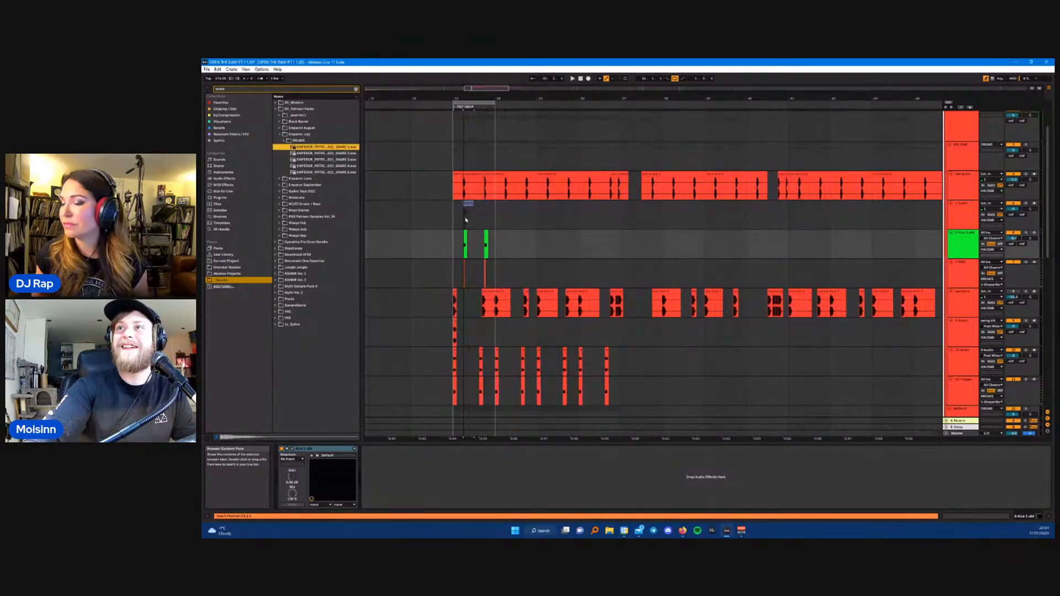
- Nudge the new snare clip so its start lines up with the first snare transient in the break above
scroll(466, 218, "up", 5)
scroll(472, 224, "up", 3)
scroll(441, 236, "down", 8)
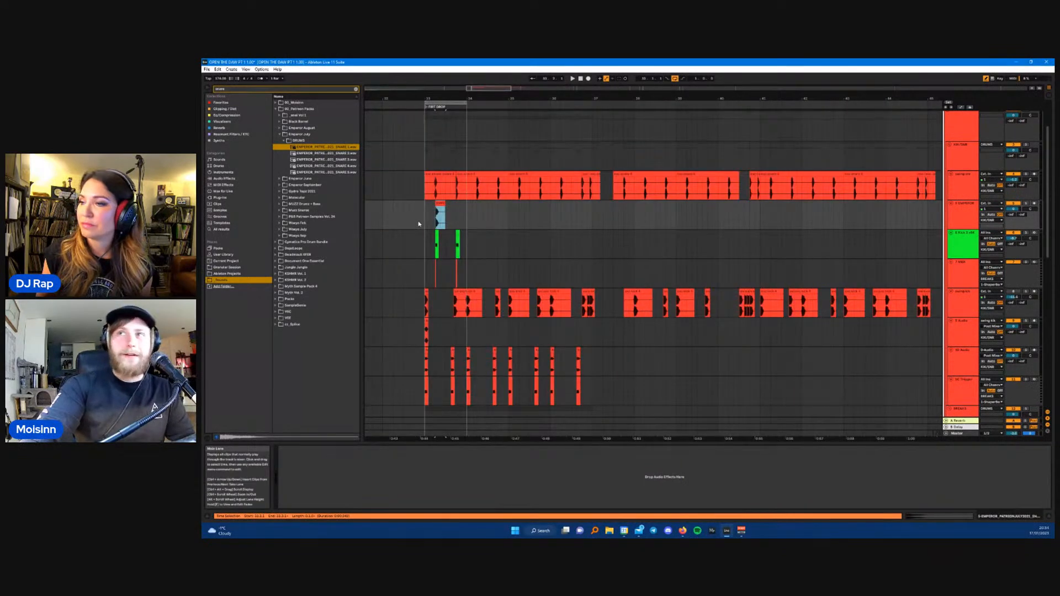
scroll(419, 224, "up", 10)
scroll(475, 226, "up", 3)
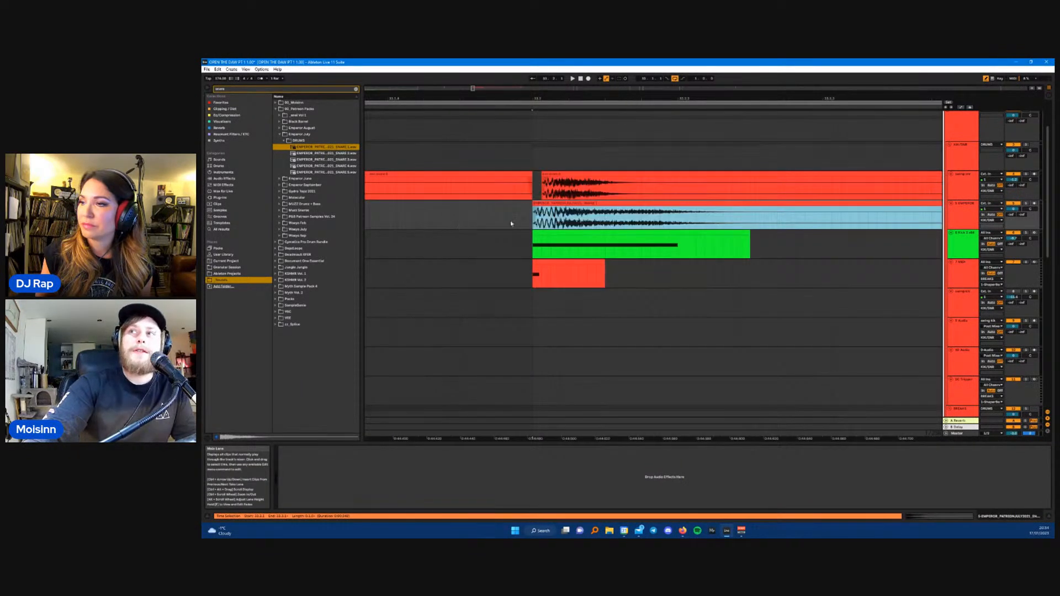
scroll(523, 215, "up", 4)
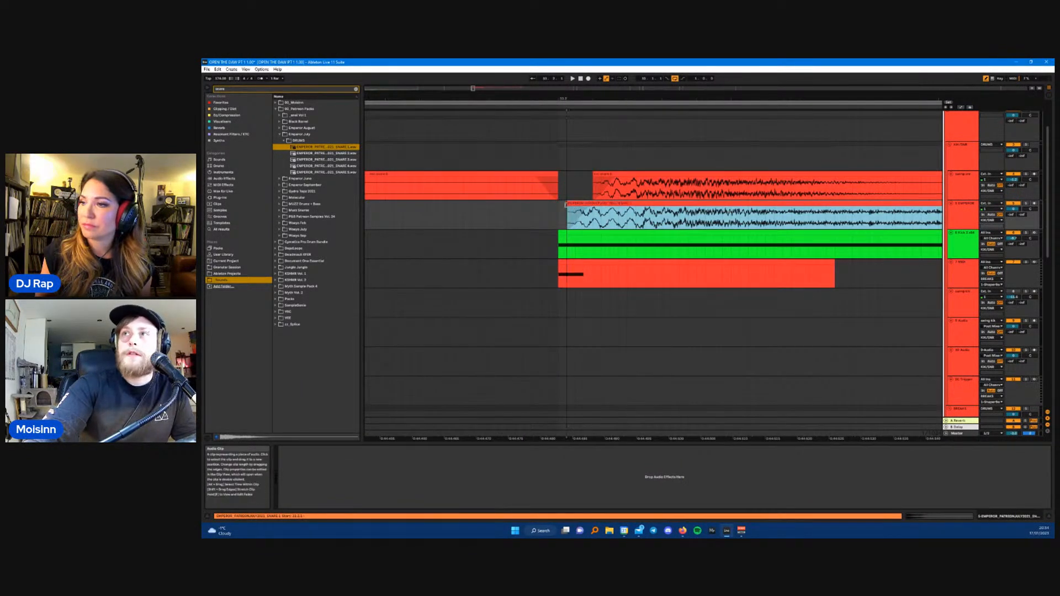
left_click_drag(585, 205, 593, 205)
scroll(585, 217, "down", 4)
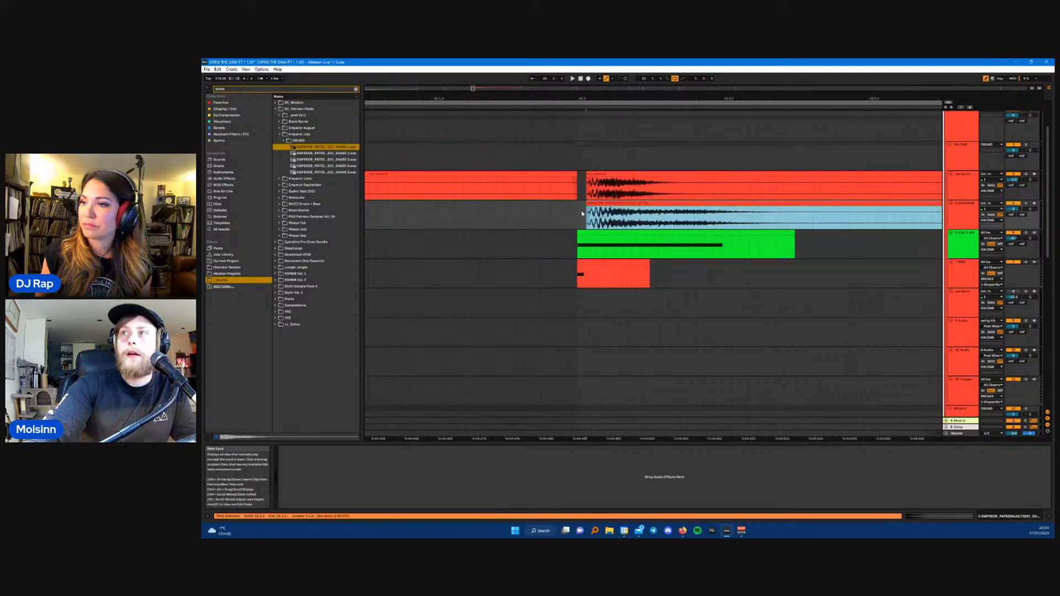
- Recolor the Kick 2 track red and assign the track color to its clips
left_click(970, 220)
right_click(969, 246)
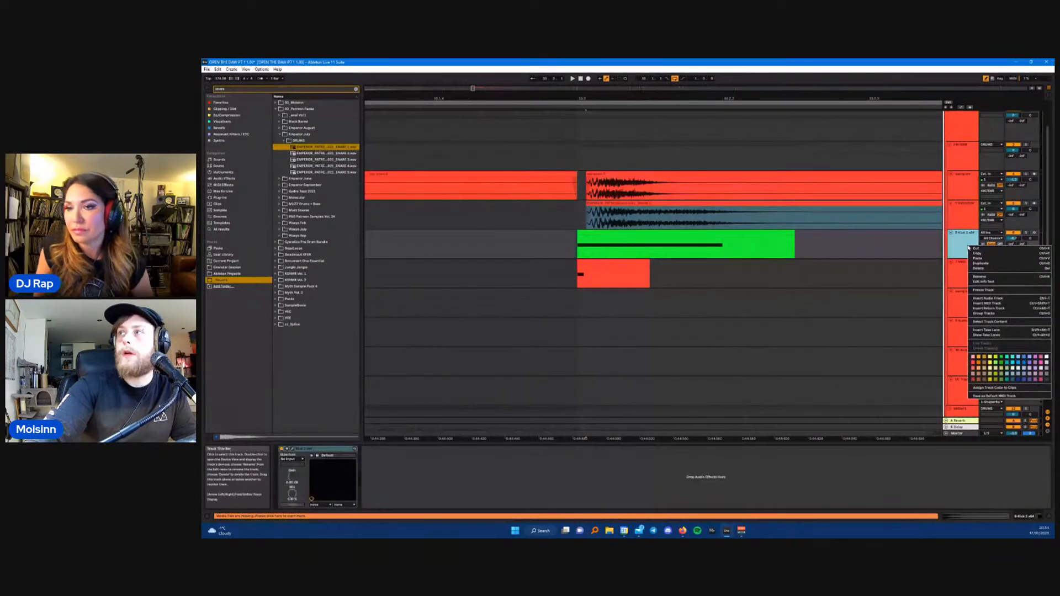
left_click(974, 364)
right_click(969, 242)
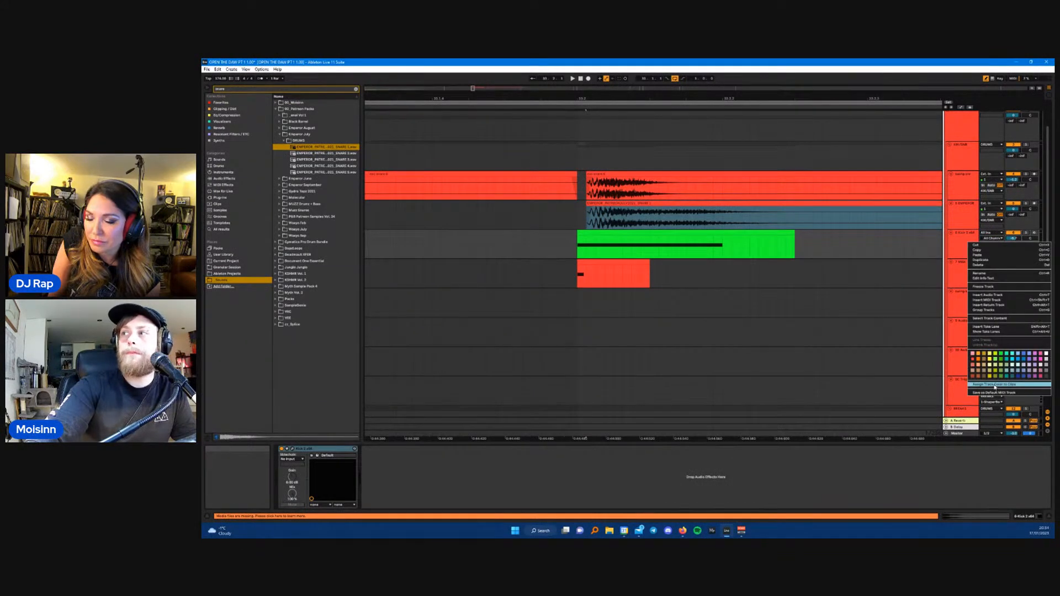
left_click(995, 388)
- Recolor the Emperor snare track green and assign the track color to its clip
right_click(967, 218)
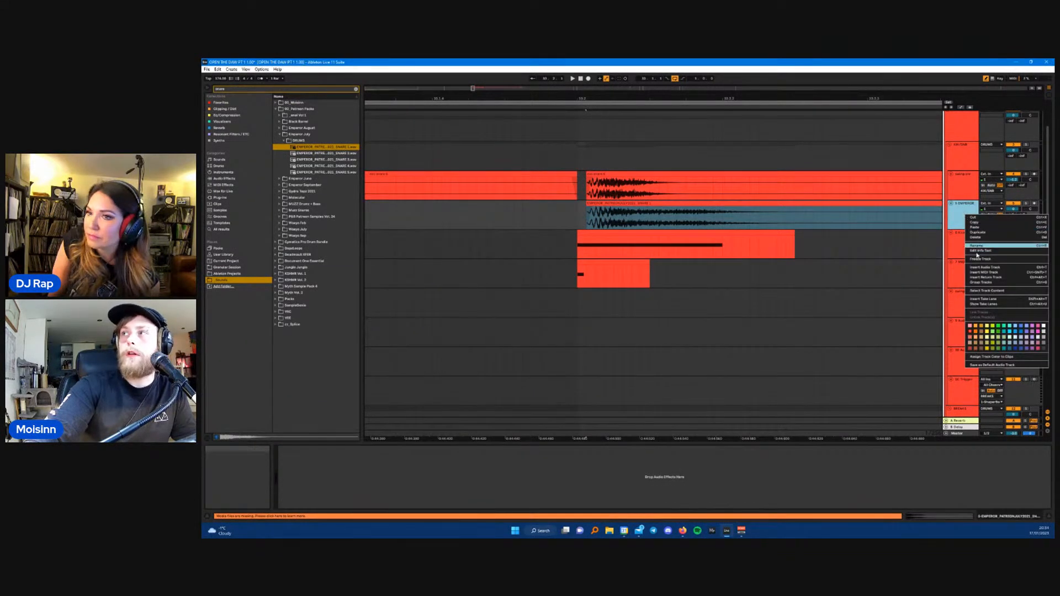
left_click(1001, 329)
right_click(967, 218)
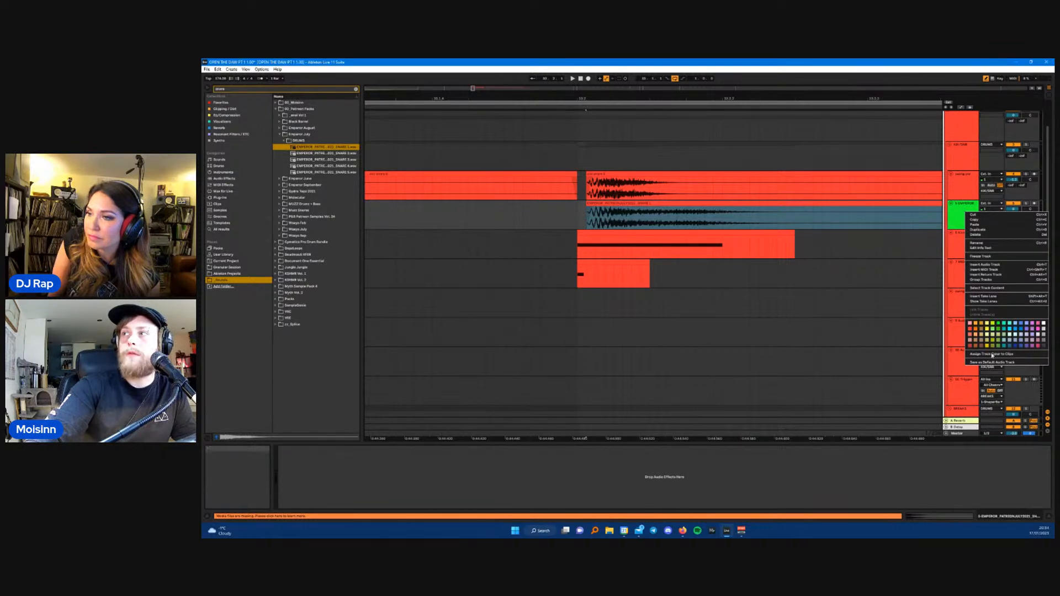
left_click(993, 356)
- Play back the drop and lower the volume of the Emperor snare track
scroll(637, 300, "down", 5)
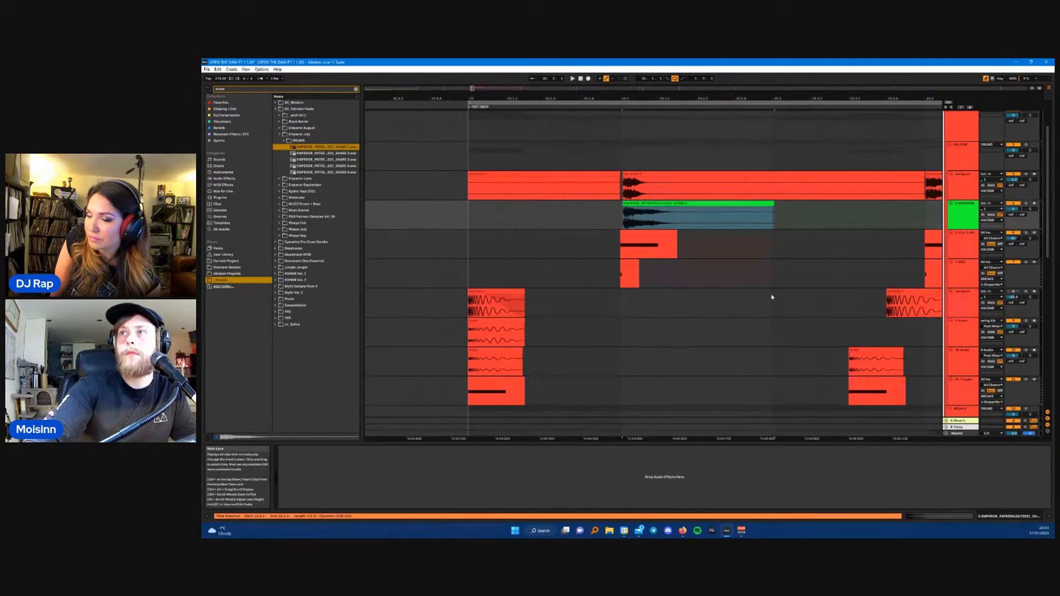
key("space")
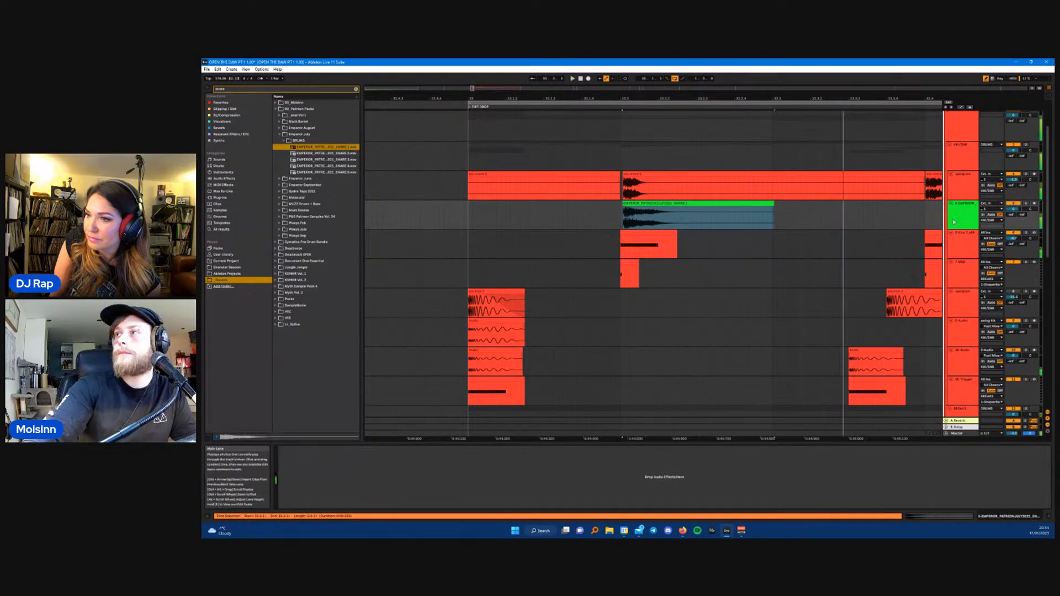
left_click_drag(1014, 209, 1014, 217)
key("space")
- Clear the browser search and add FabFilter Pro-Q 3 from the EQ/Compression collection to the Emperor snare track
left_click(963, 215)
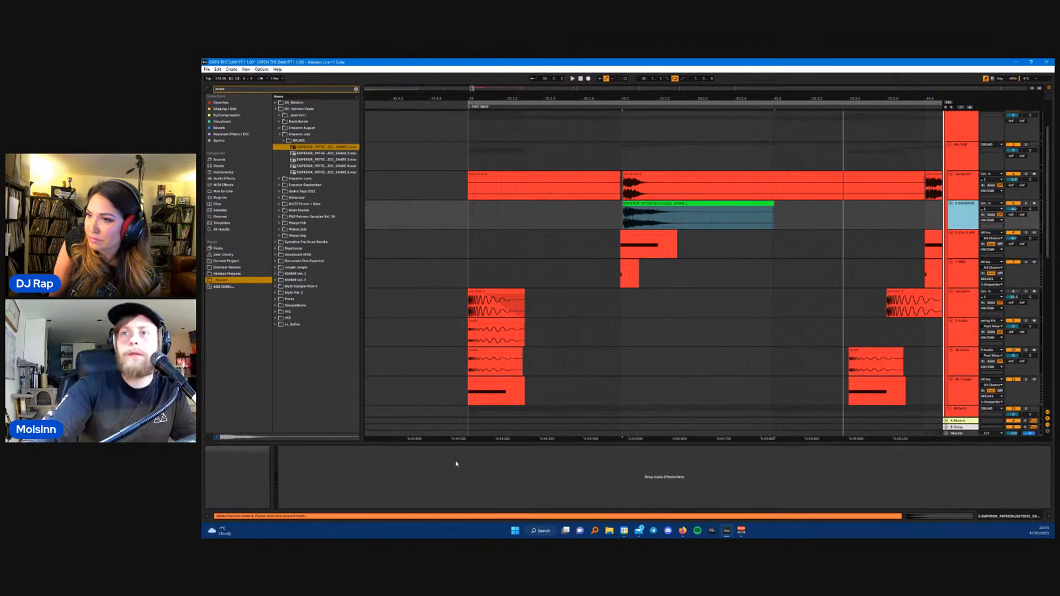
left_click(219, 109)
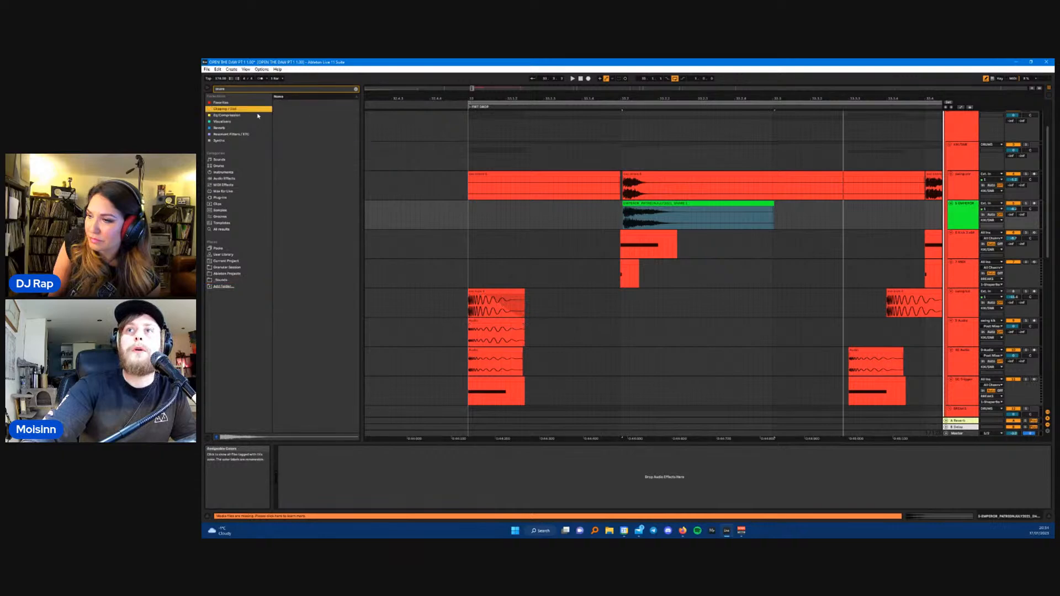
left_click(355, 89)
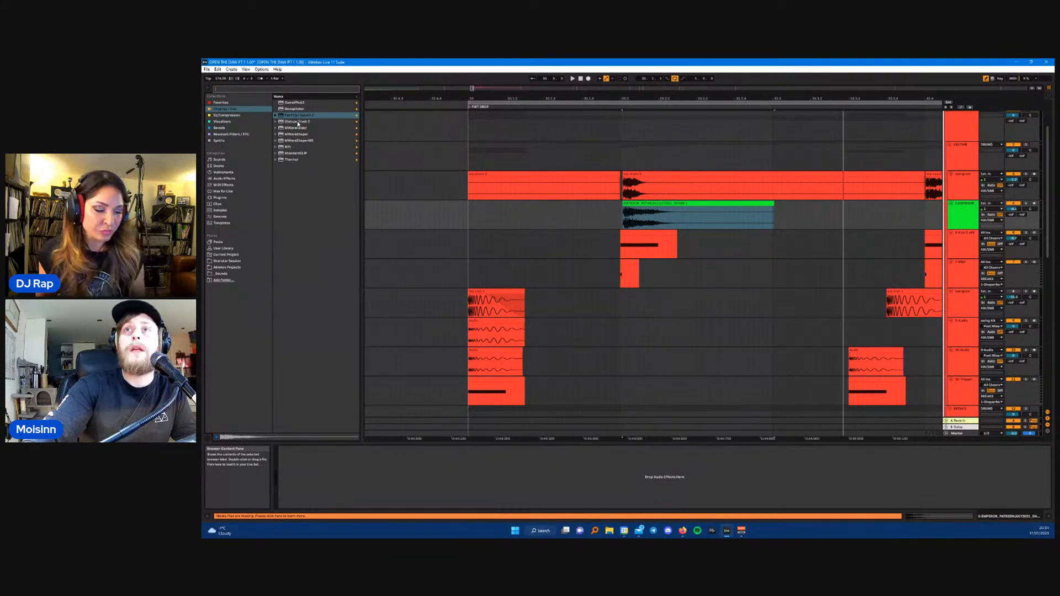
left_click(227, 115)
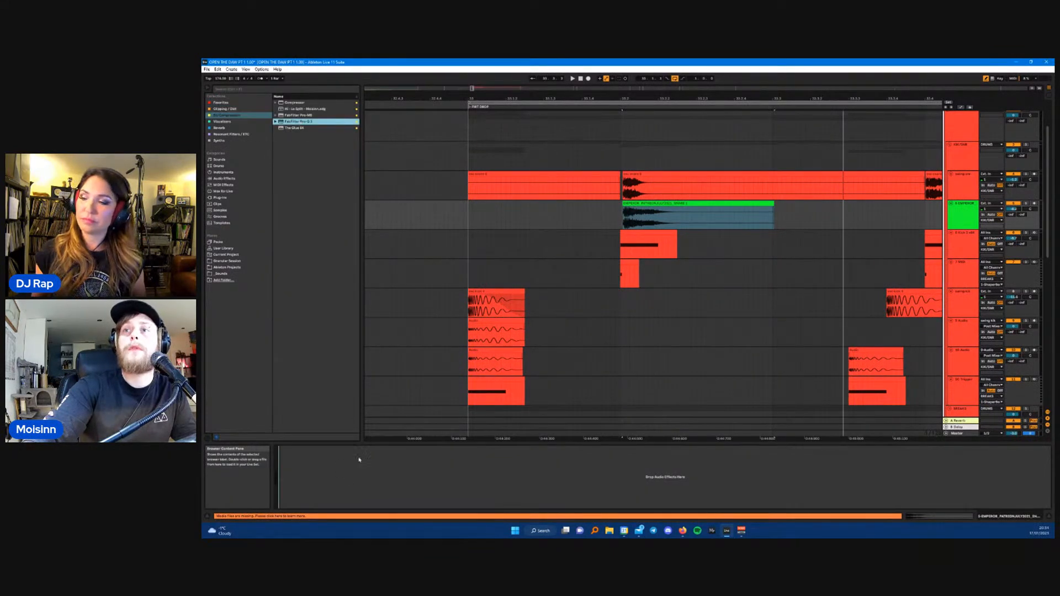
- Create a low-cut band in Pro-Q 3 that removes the snare's low frequencies, and close the equalizer window
left_click(661, 377)
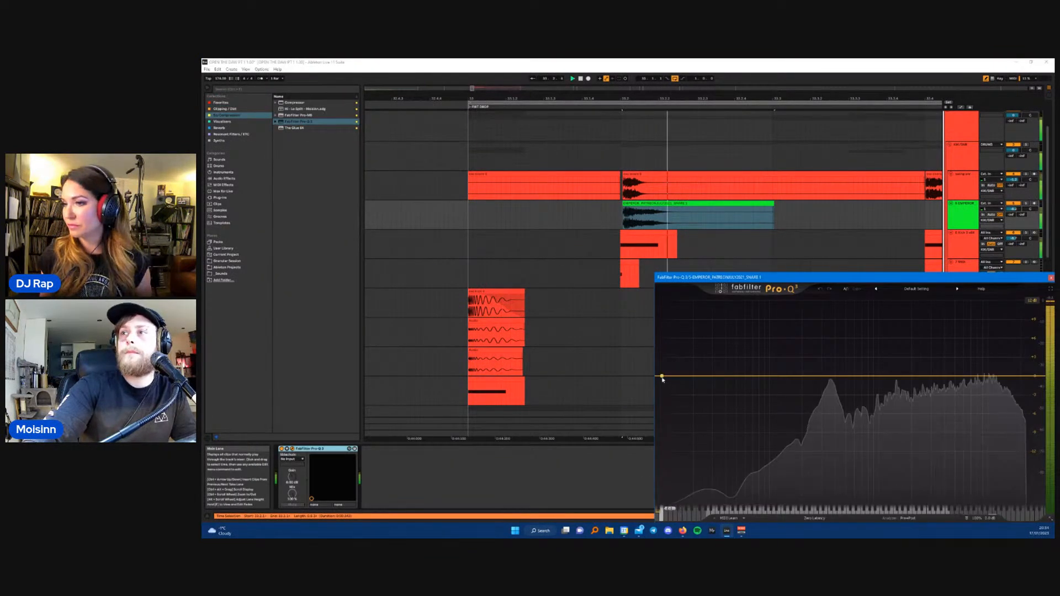
left_click_drag(661, 379, 892, 394)
left_click(729, 65)
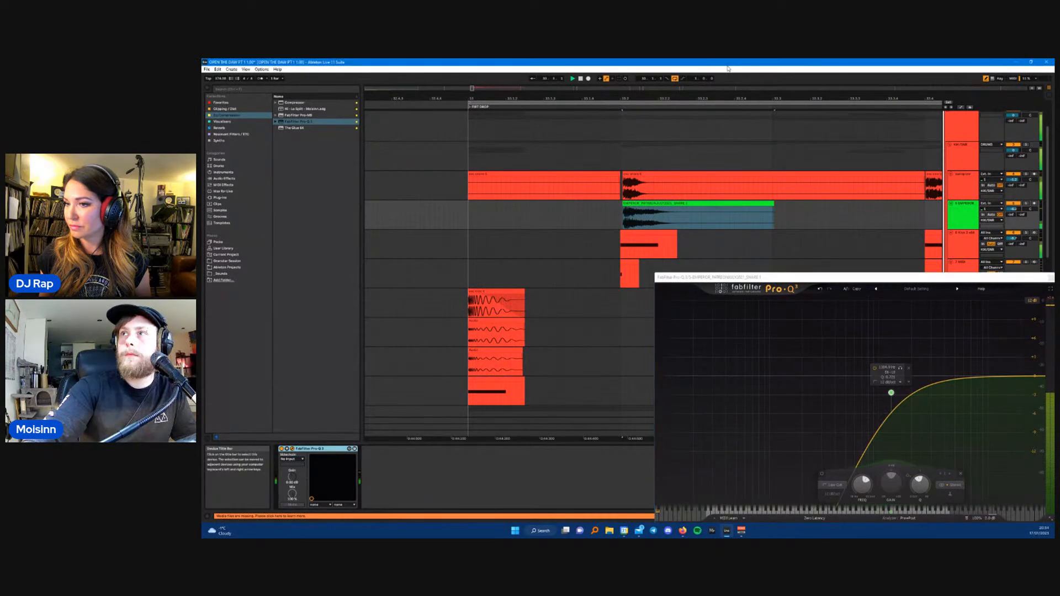
left_click_drag(994, 277, 968, 278)
left_click(1026, 278)
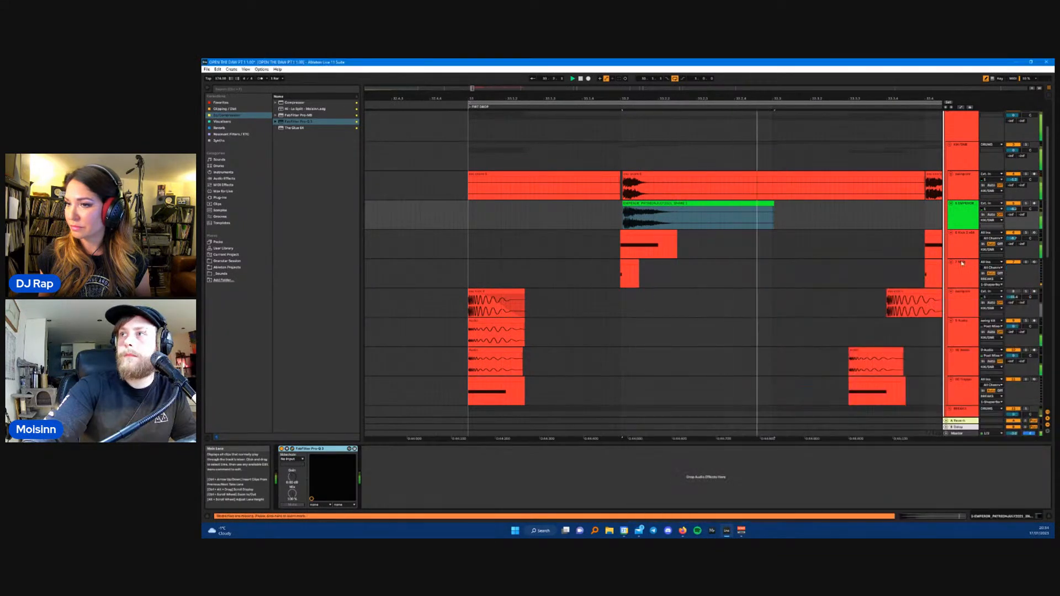
- Copy the Emperor snare clip onto the second snare hit of the first bar
scroll(758, 232, "down", 5)
scroll(758, 232, "up", 8)
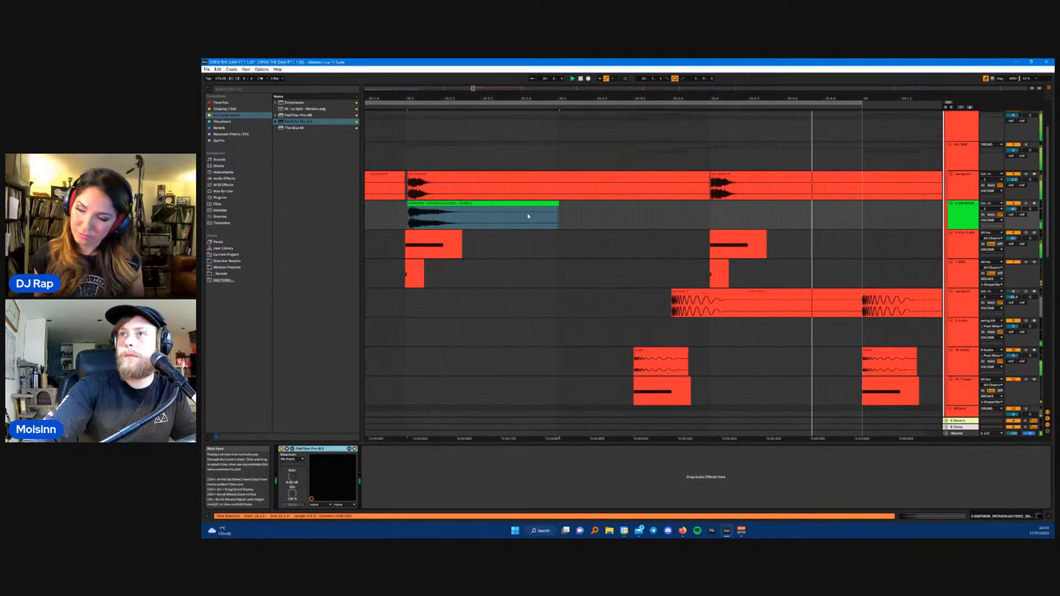
left_click_drag(472, 204, 775, 206)
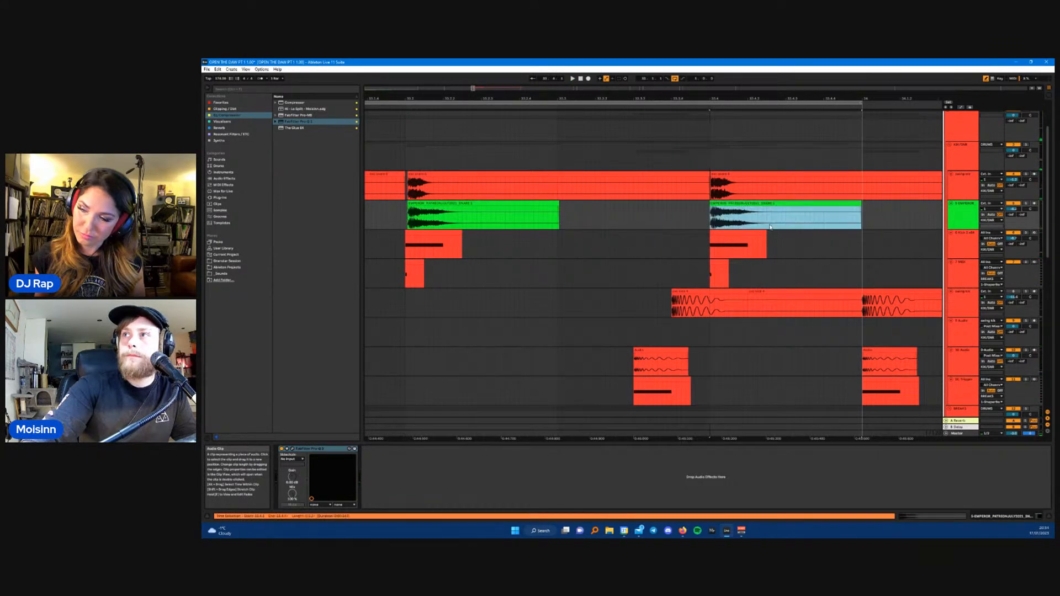
- Align the start of the copied snare clip with the second snare hit in the break above
scroll(714, 212, "up", 6)
scroll(714, 212, "down", 10)
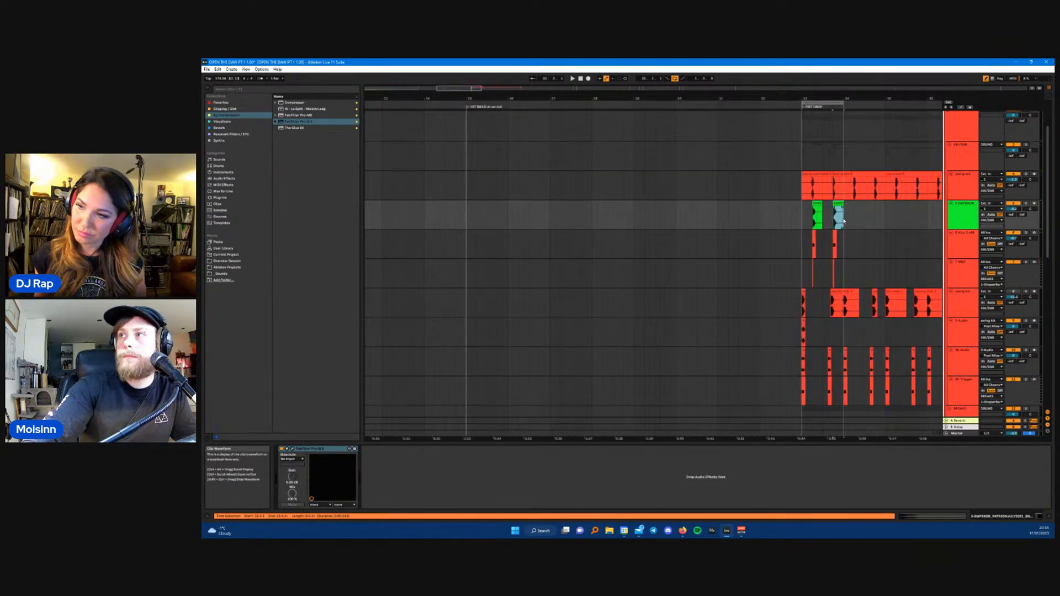
scroll(774, 215, "up", 8)
scroll(715, 213, "up", 8)
scroll(495, 213, "down", 4)
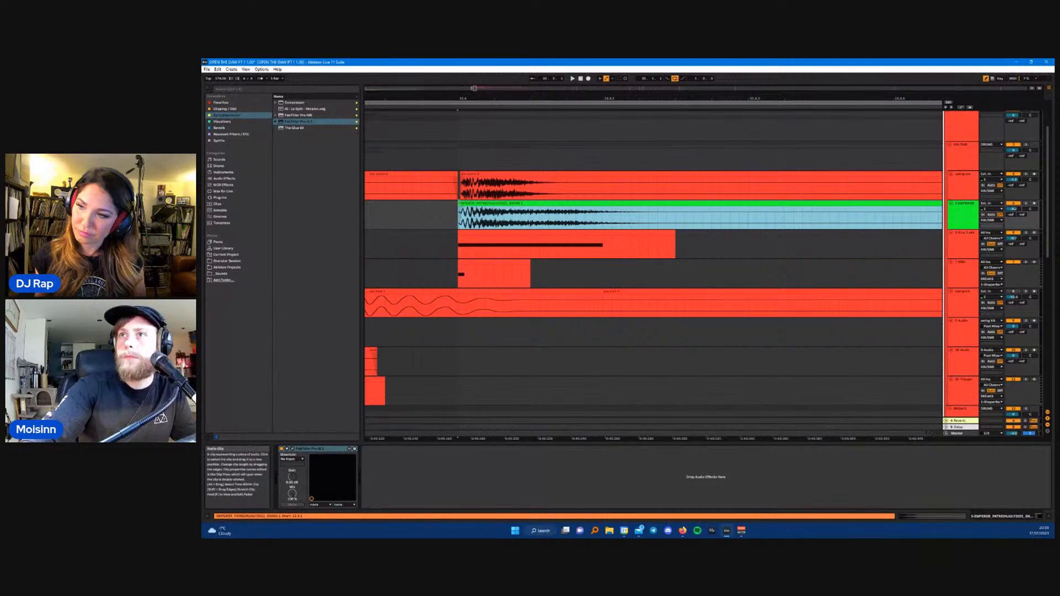
mouse_move(461, 203)
left_mouse_down()
mouse_move(470, 203)
mouse_move(442, 204)
left_mouse_up()
scroll(466, 203, "up", 4)
scroll(425, 233, "down", 8)
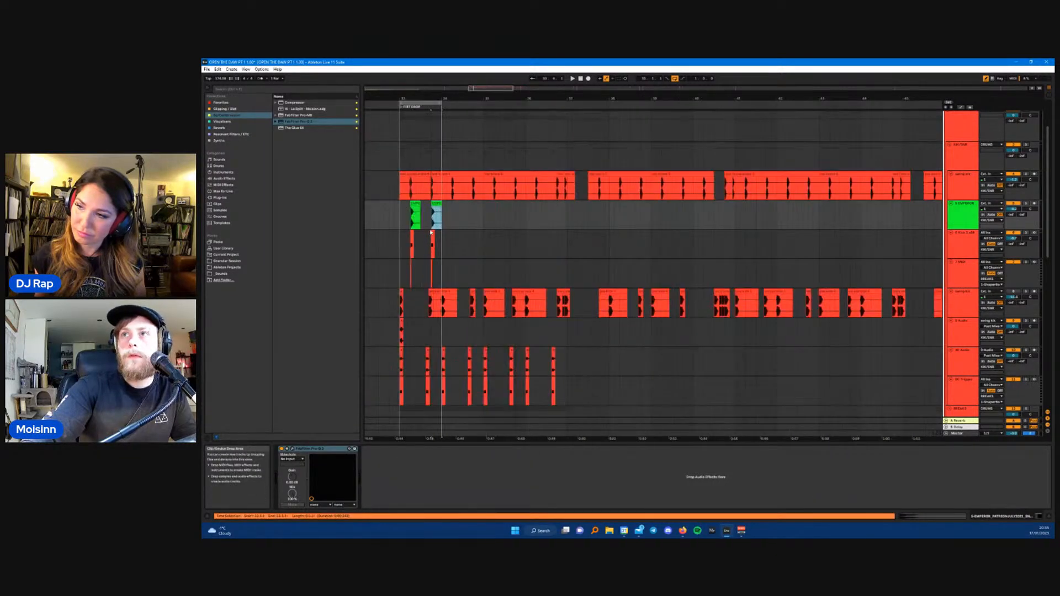
- Play back the first drop from its start with the layered snares, and select the swing kick track
left_click(400, 159)
key("space")
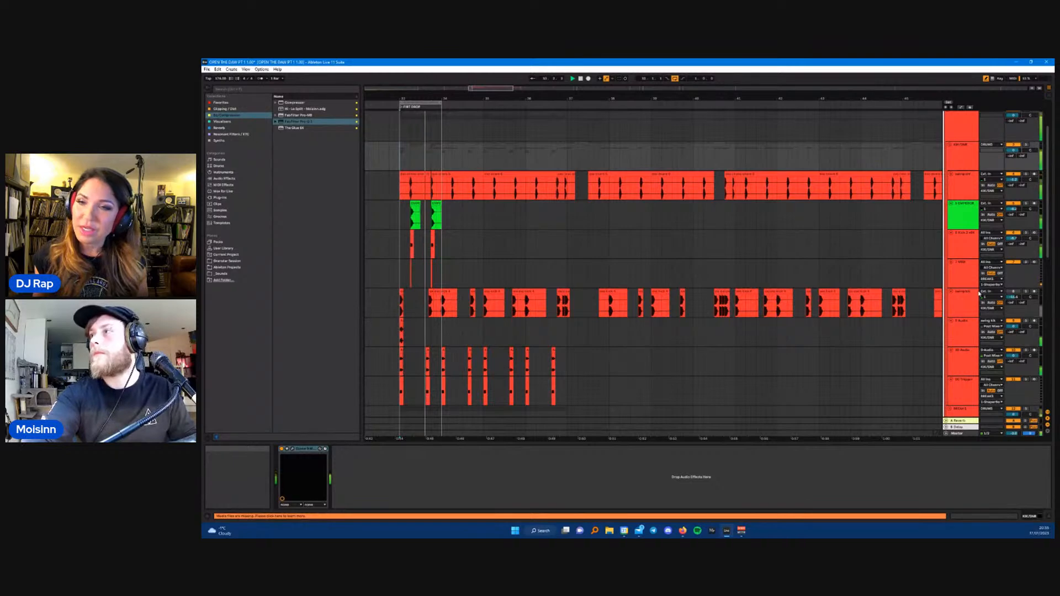
left_click(1010, 307)
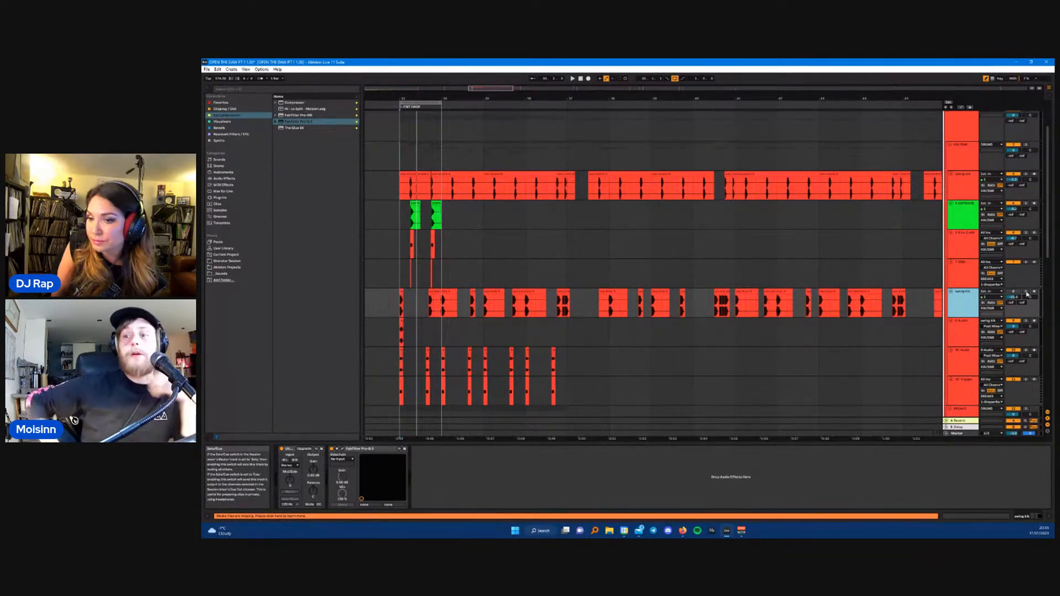
- Open the Kick 2 plug-in on the Kick 2 track and audition the snare layers in solo
scroll(402, 232, "up", 4)
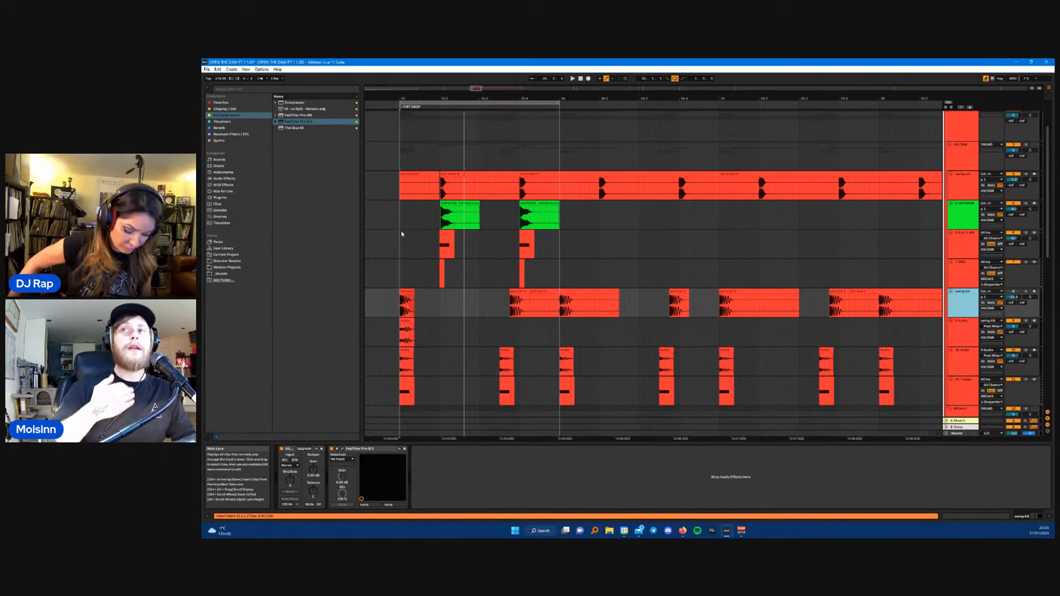
scroll(426, 234, "up", 4)
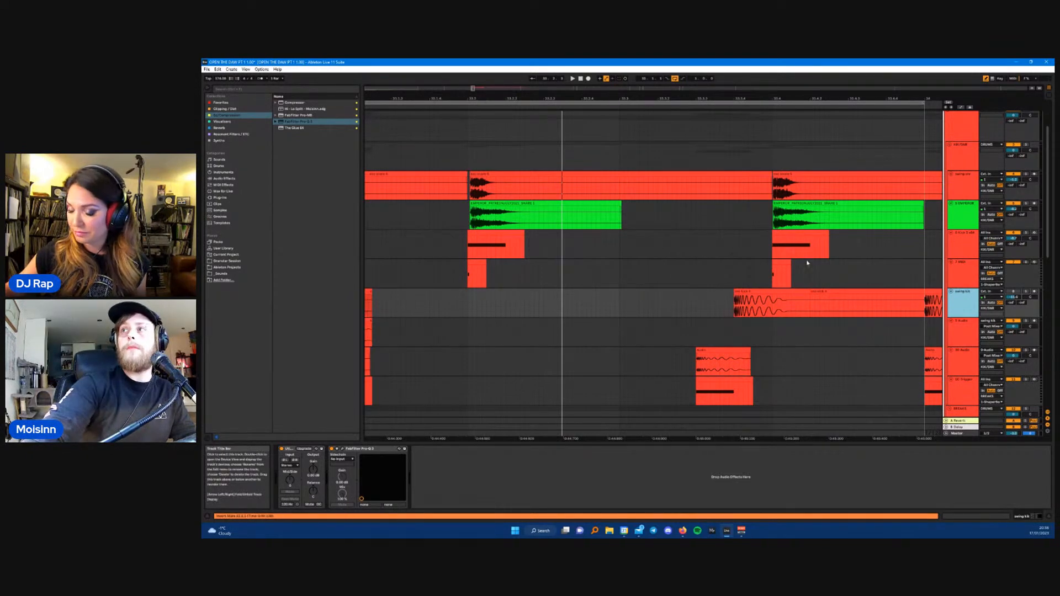
left_click(962, 250)
left_click(292, 449)
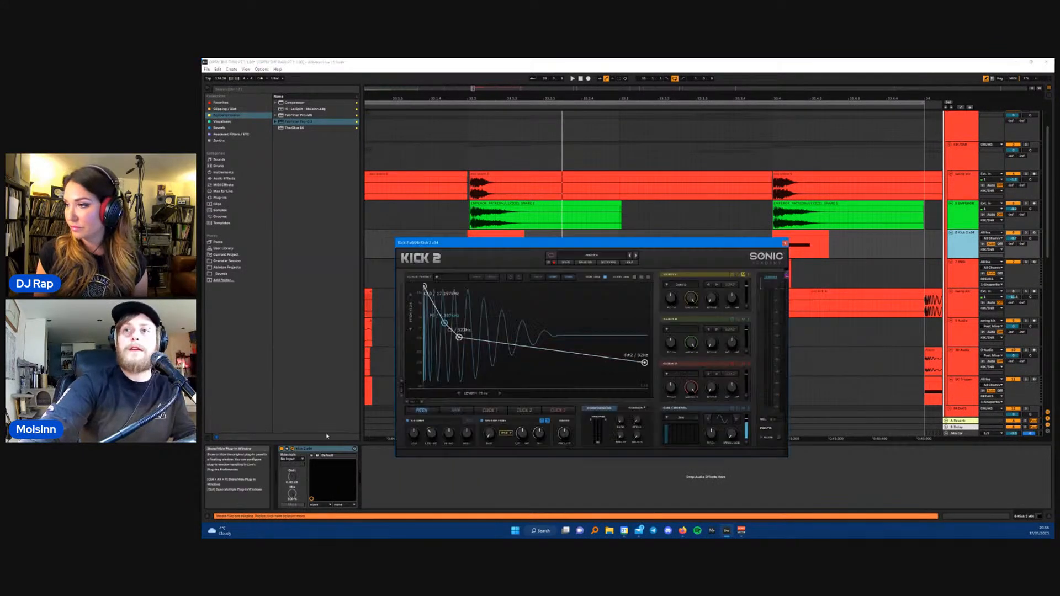
key("space")
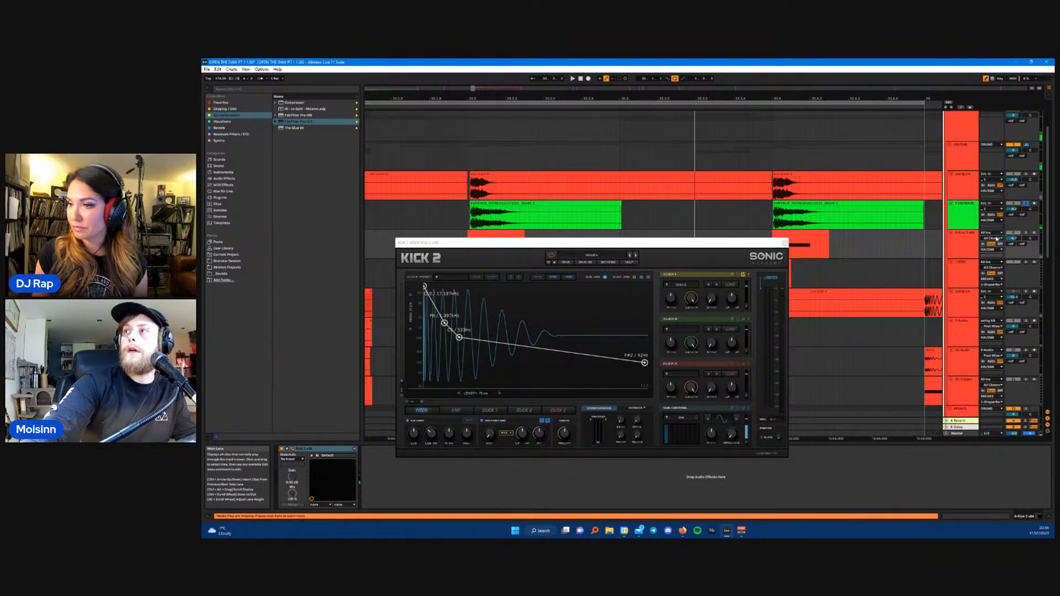
key("space")
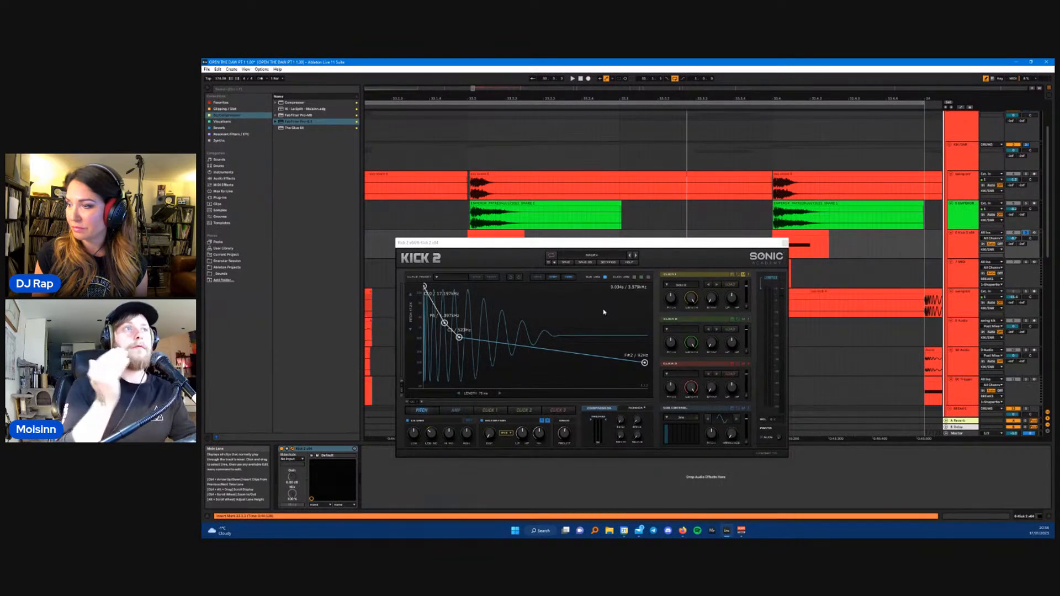
- Move the Kick 2 plug-in window so the snare and Kick 2 clips are uncovered
left_click_drag(577, 242, 581, 265)
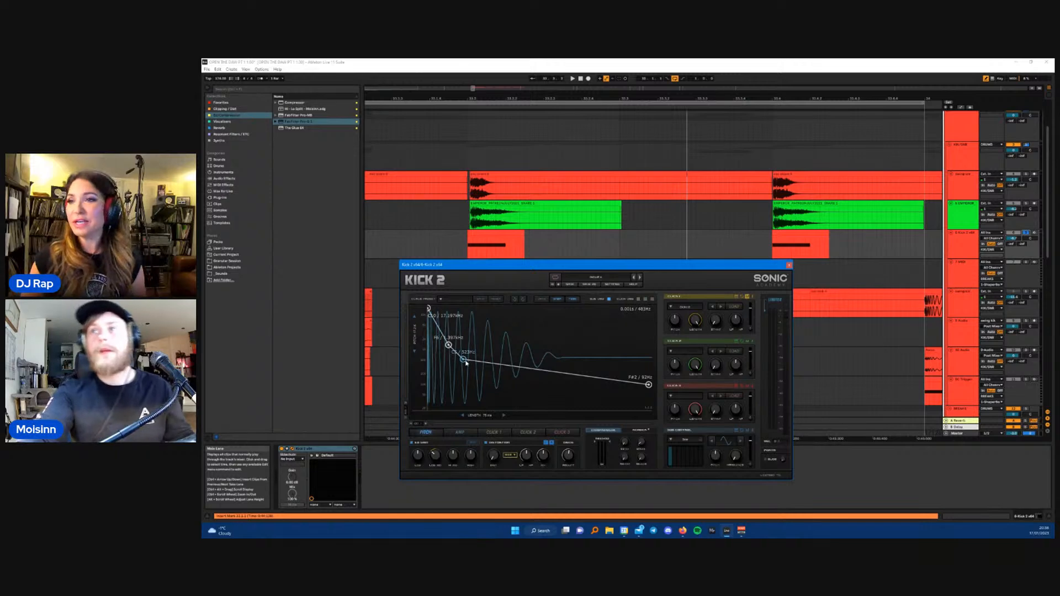
left_click_drag(669, 266, 696, 272)
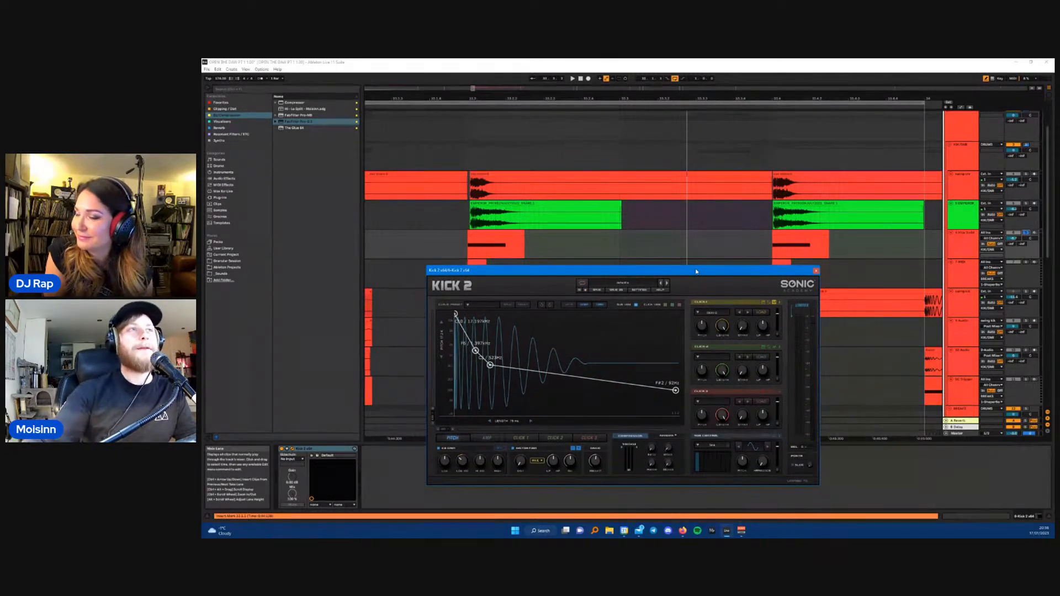
left_click_drag(640, 273, 706, 292)
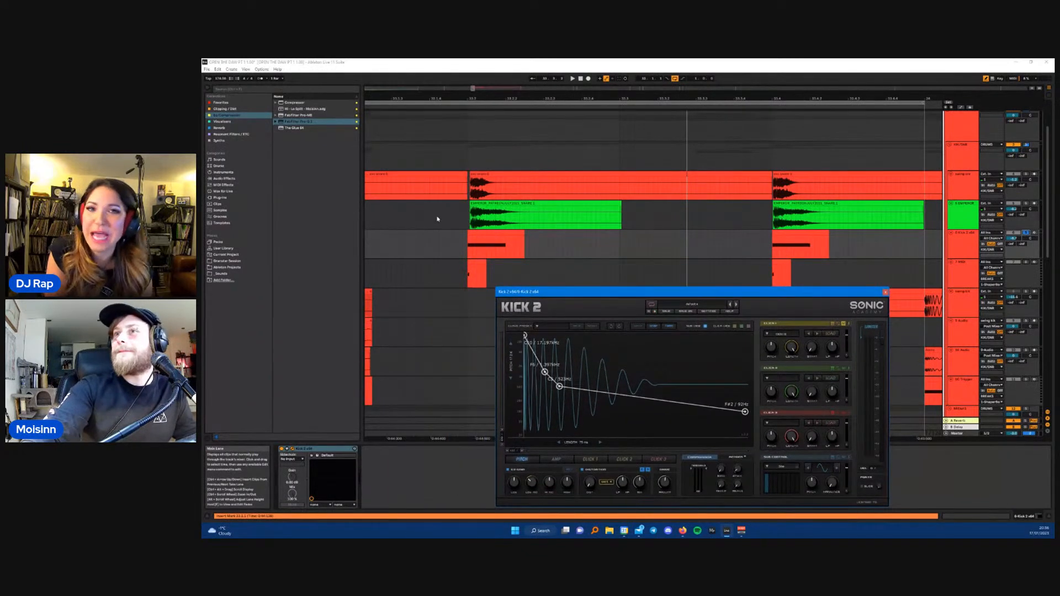
- Shift the third node of Kick 2's pitch envelope slightly later and lower during playback, and take the Kick 2 track out of solo
scroll(438, 220, "down", 3)
key("space")
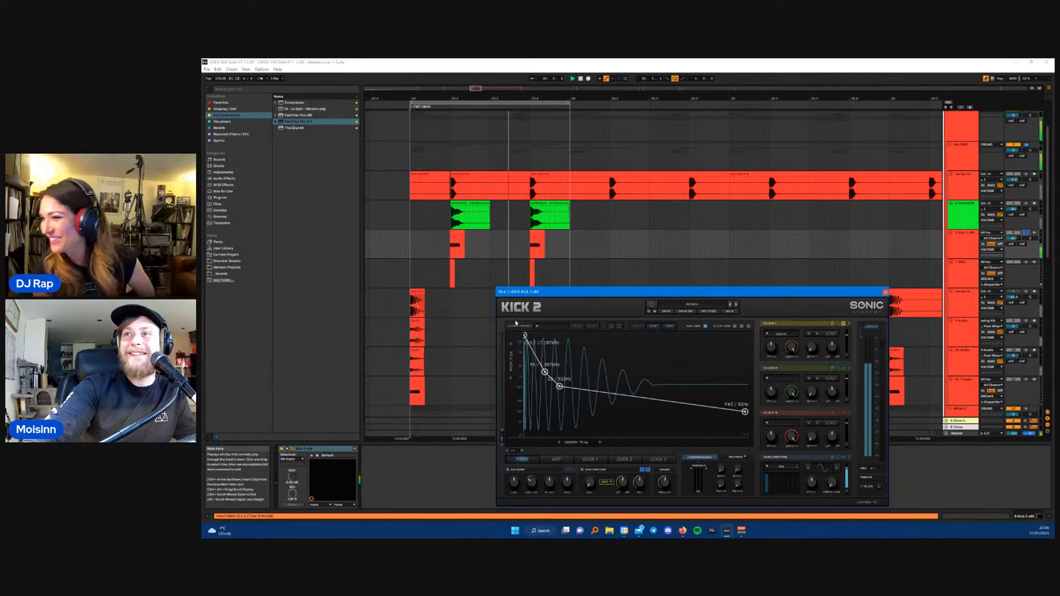
left_click_drag(560, 388, 567, 394)
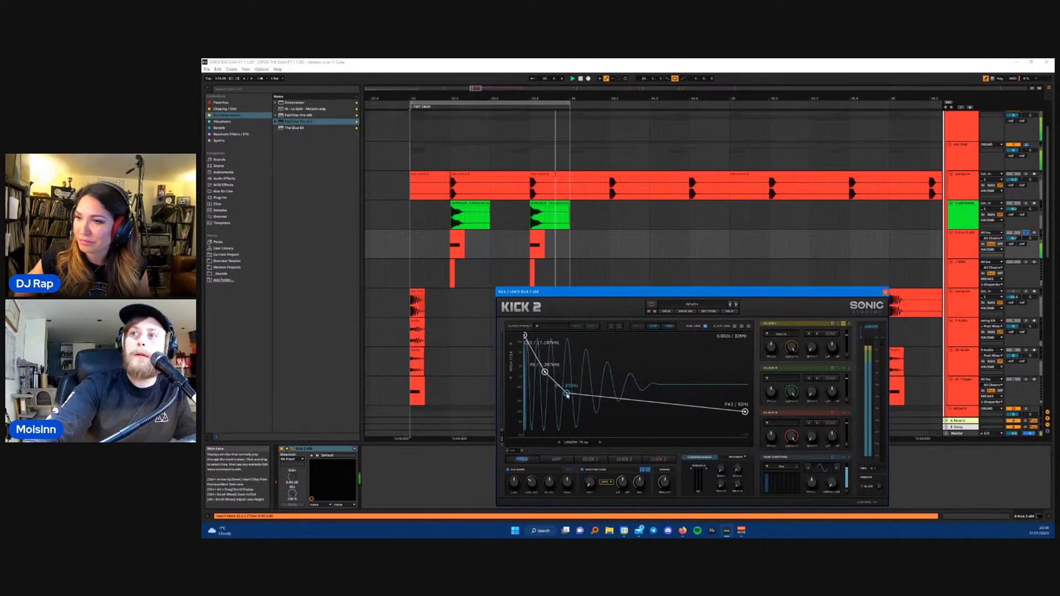
left_click(1027, 233)
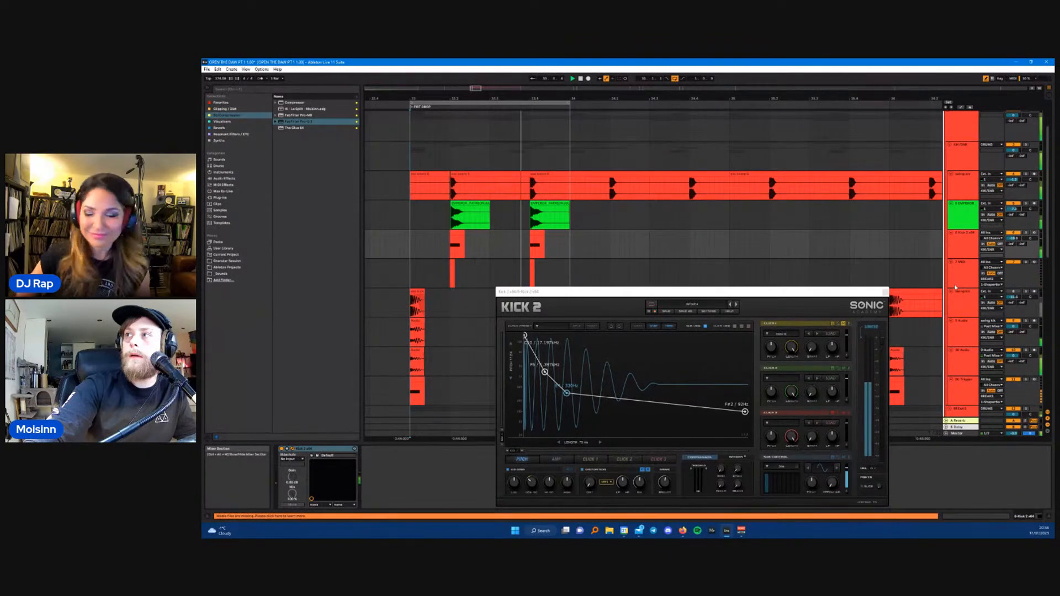
- Close the Kick 2 plug-in, lower the Kick 2 track's volume slightly against the full drums, and stop playback
left_click(887, 293)
left_click(887, 292)
scroll(843, 277, "down", 1)
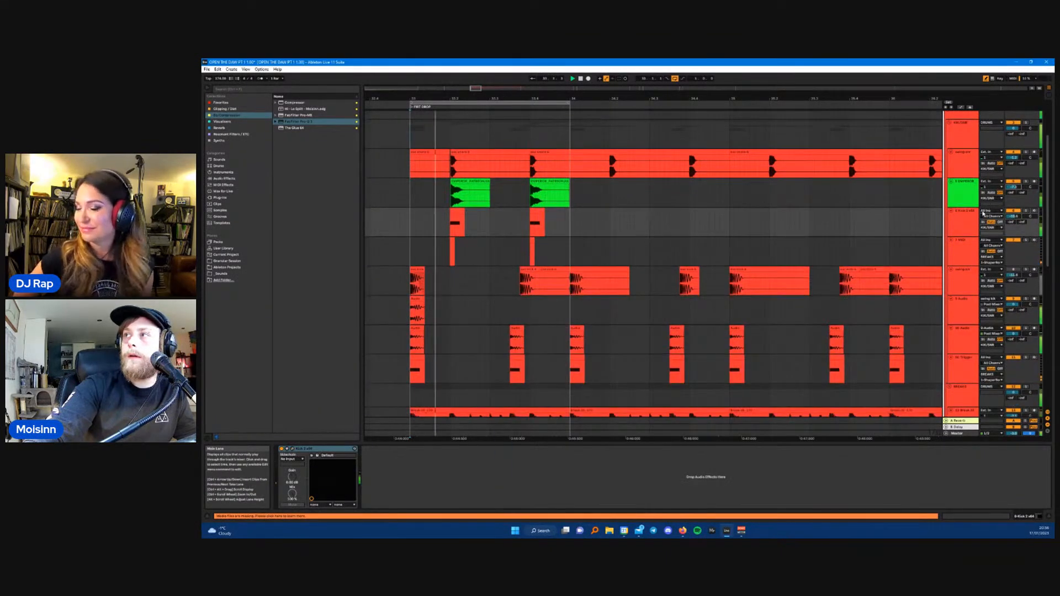
left_click(1016, 217)
left_click_drag(1015, 217, 1015, 222)
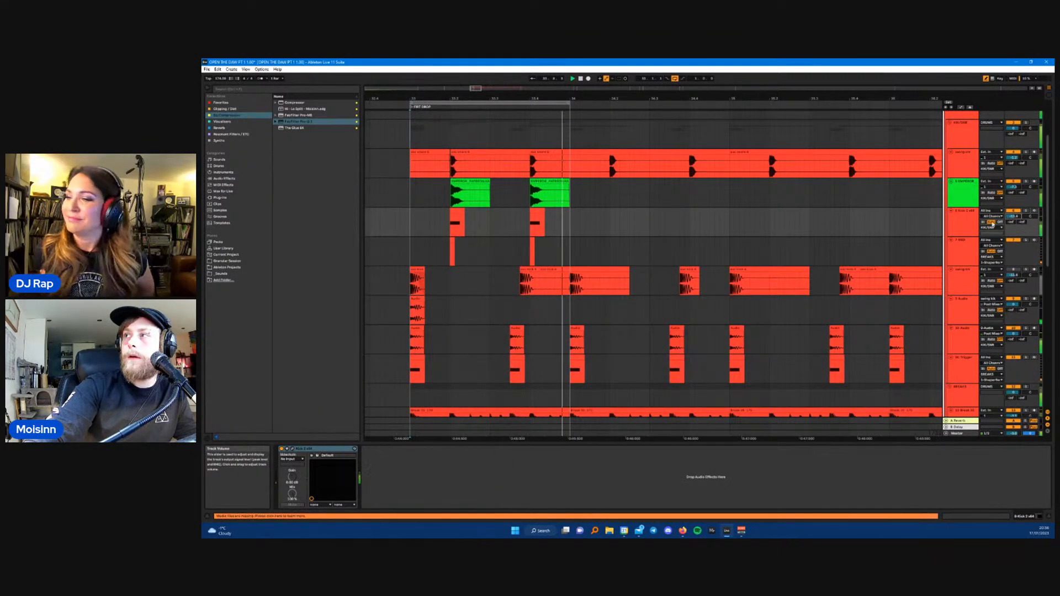
scroll(901, 154, "up", 3)
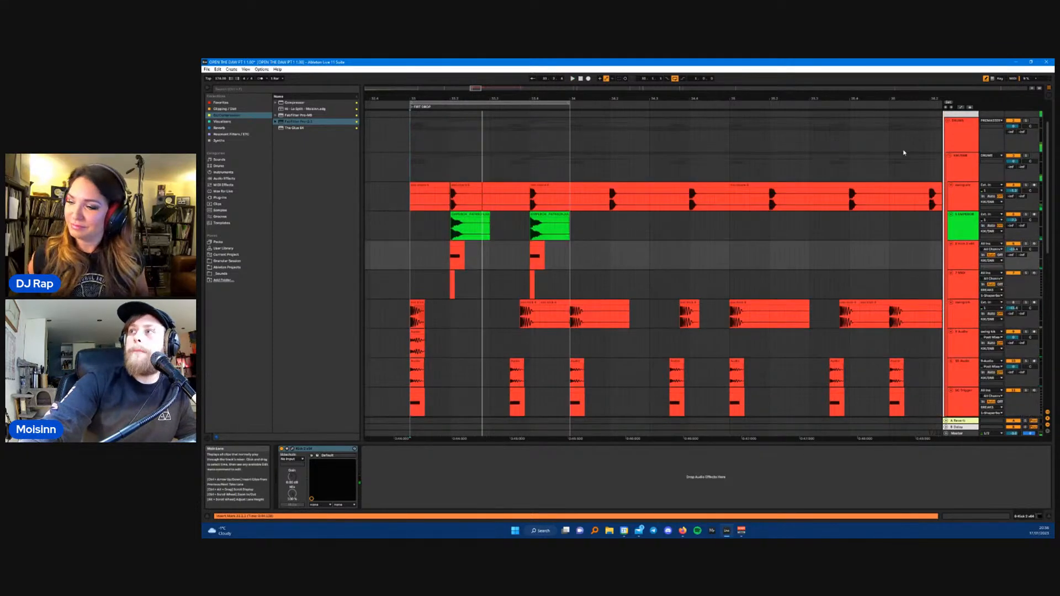
- Keep the drums group unfolded but fold its one-shot subgroup so the break tracks are within reach
left_click(949, 155)
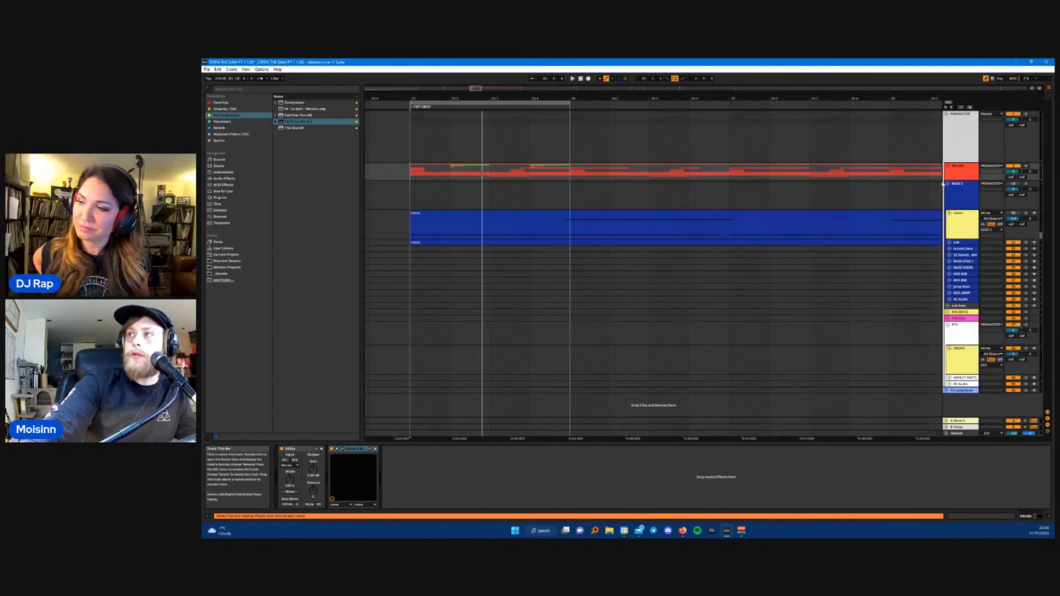
left_click(949, 167)
scroll(950, 171, "down", 2)
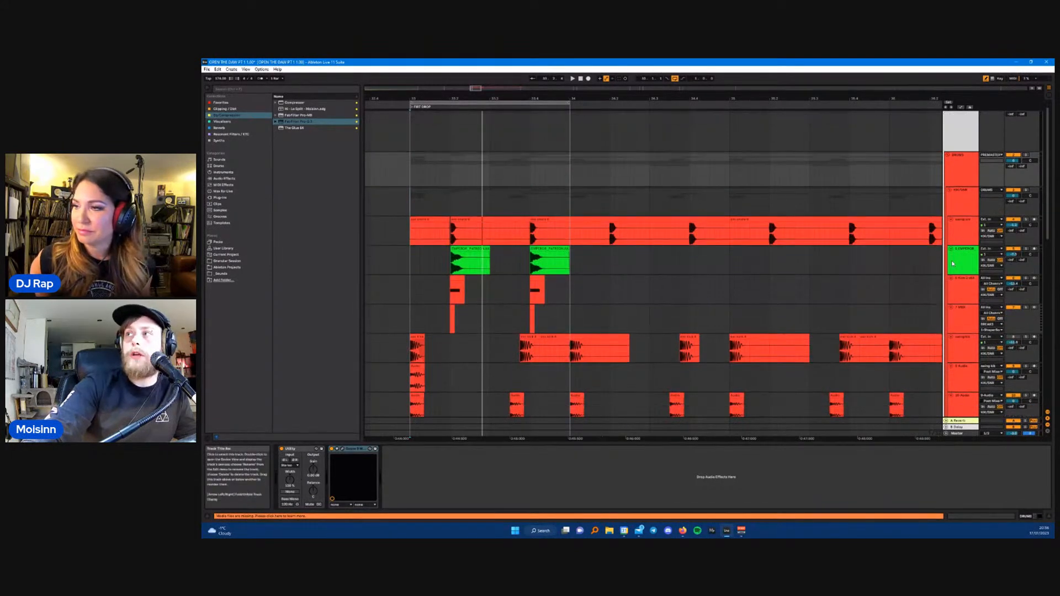
left_click(951, 158)
scroll(958, 174, "down", 2)
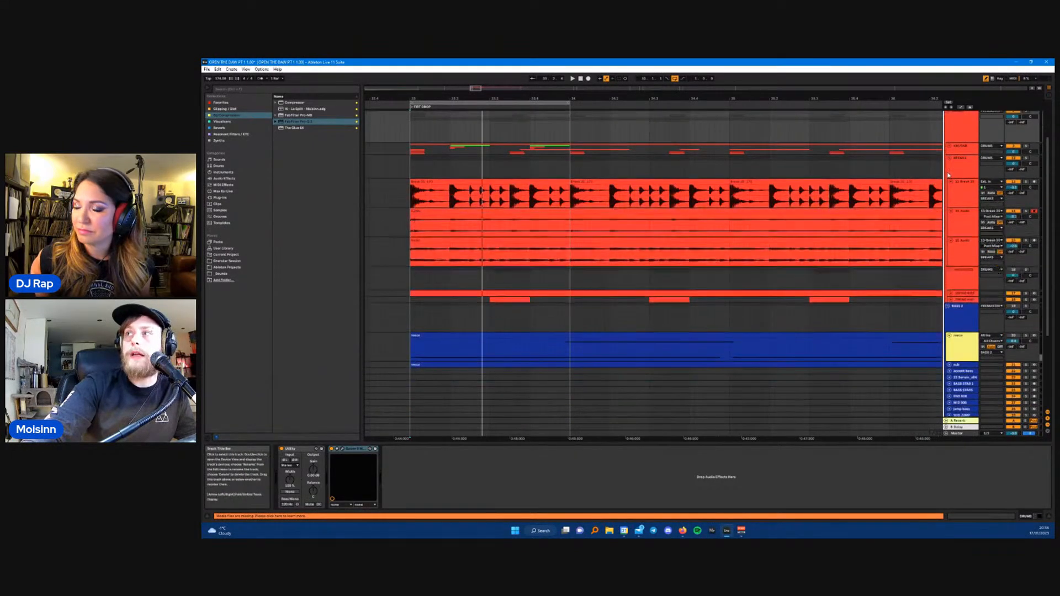
- Raise the low-cut frequency in FabFilter Pro-Q 3 on the uppermost break track, audition it, and close the EQ
left_click(961, 181)
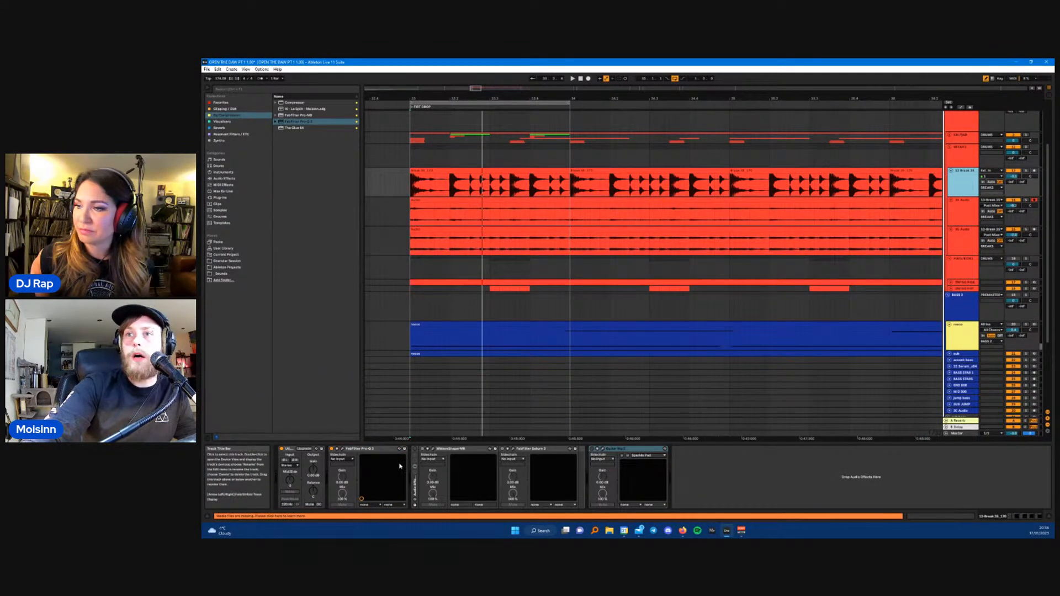
left_click(345, 450)
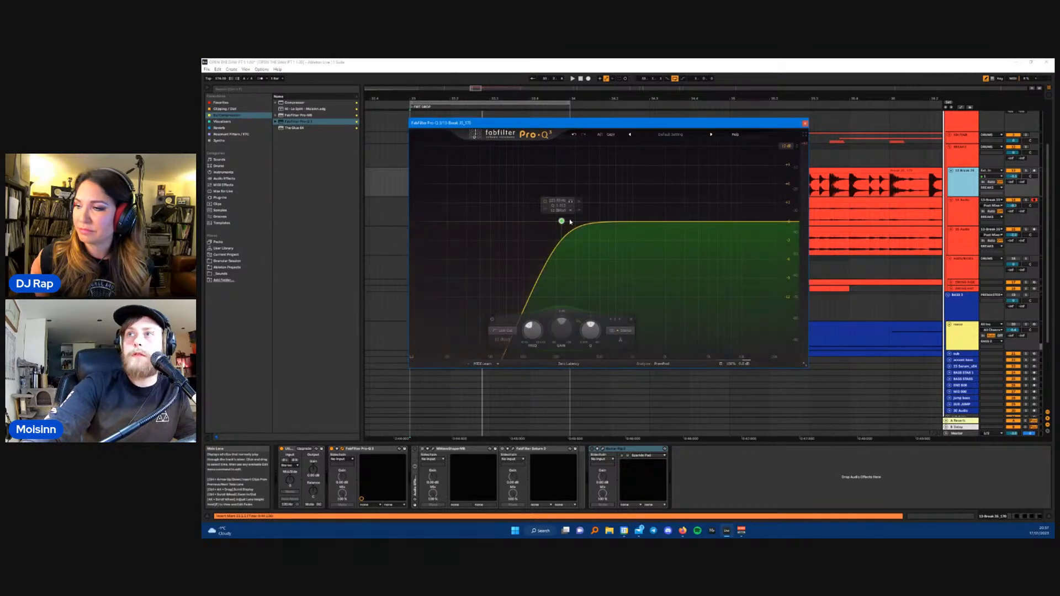
left_click_drag(562, 221, 631, 224)
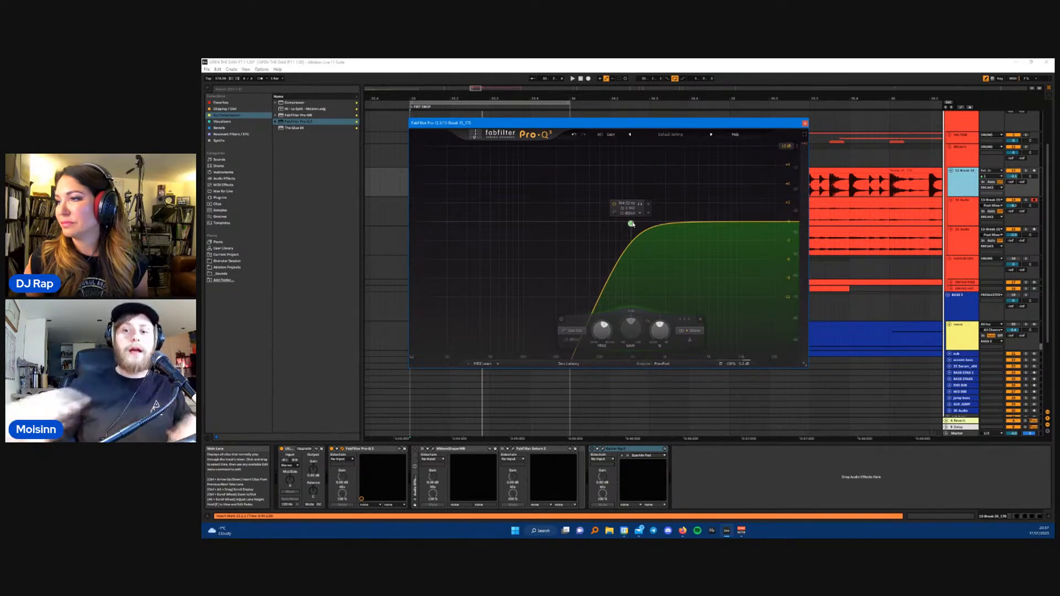
left_click_drag(632, 228, 638, 227)
left_click_drag(514, 205, 643, 292)
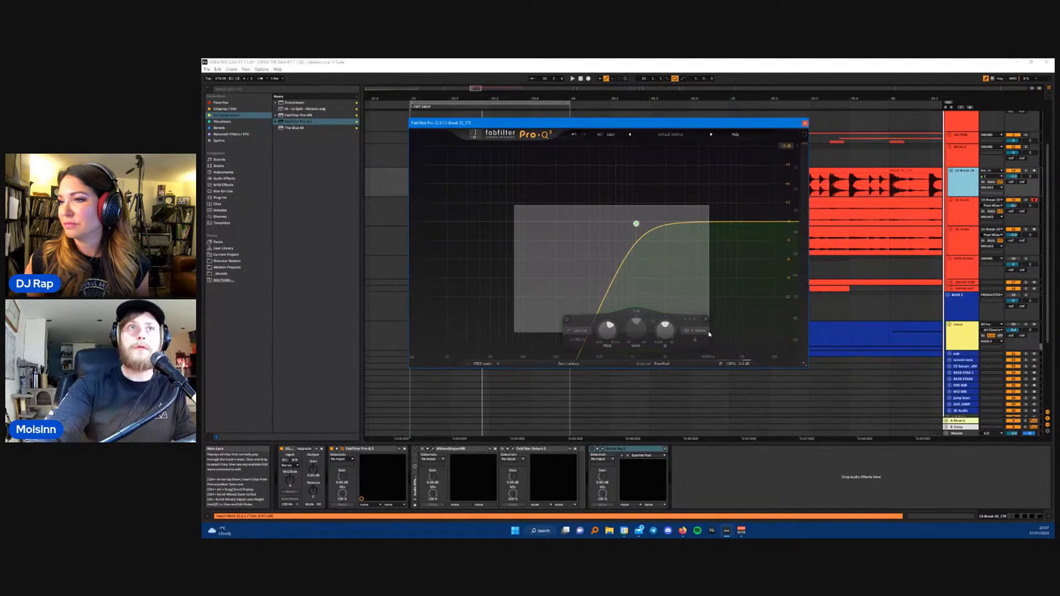
key("space")
left_click_drag(637, 224, 606, 233)
left_click(804, 123)
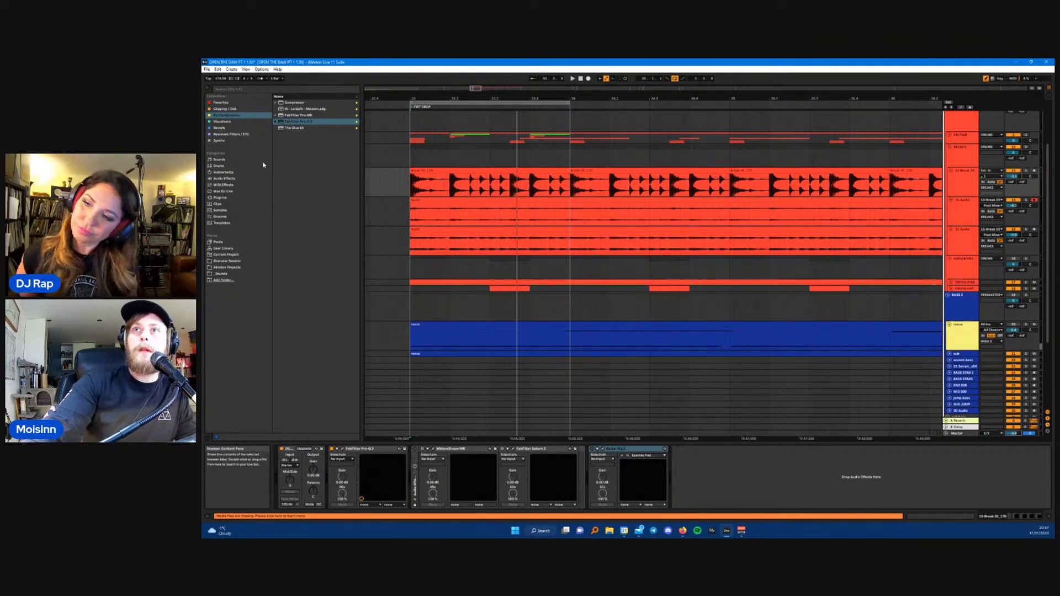
- Search the sounds folder for "break" and audition Break 13_174.wav against the playing drop
left_click(253, 89)
type("break")
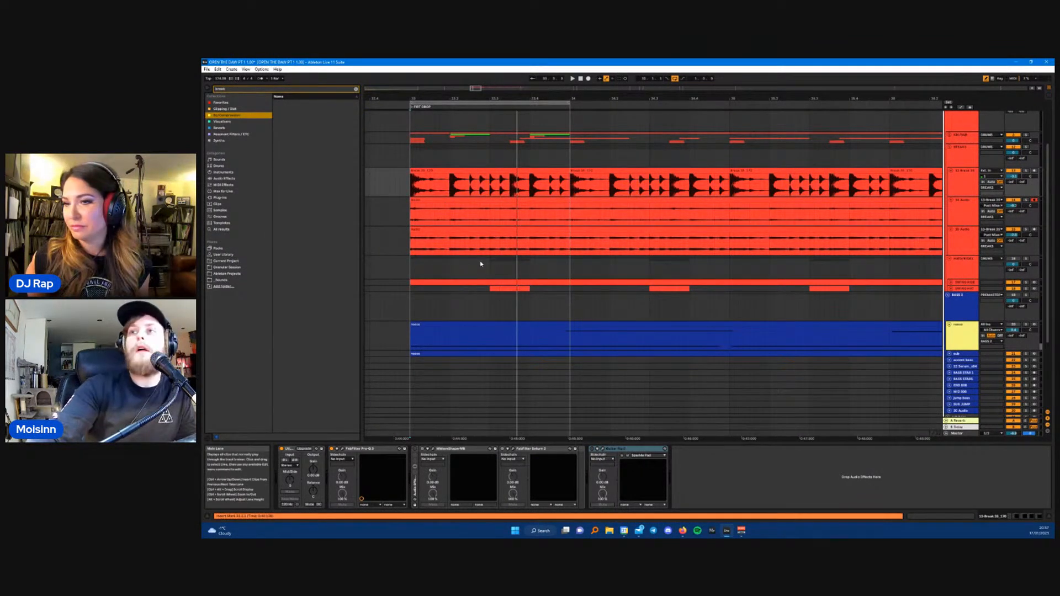
left_click(412, 154)
key("space")
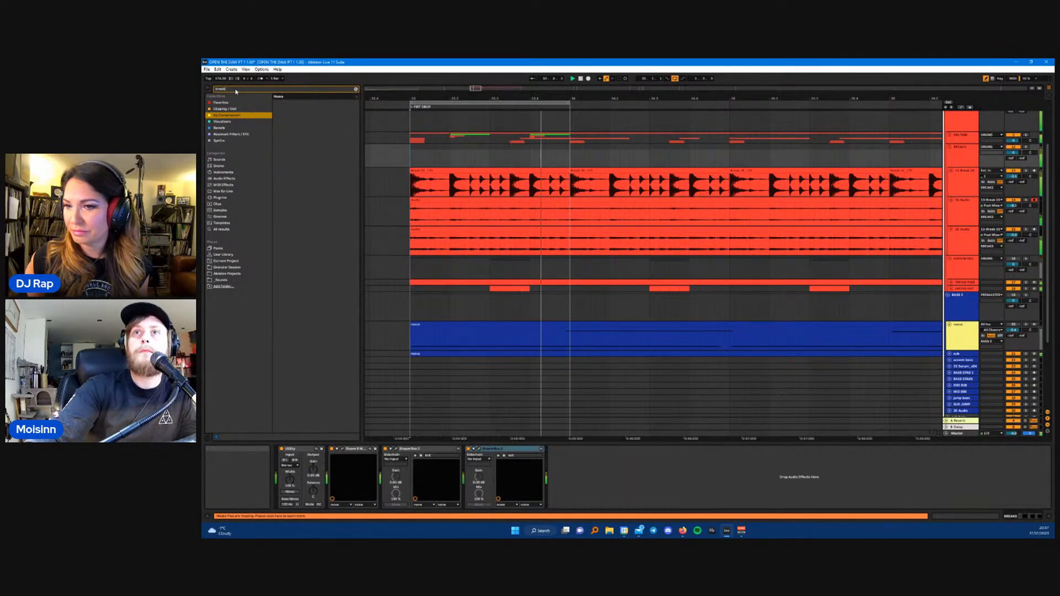
left_click(221, 280)
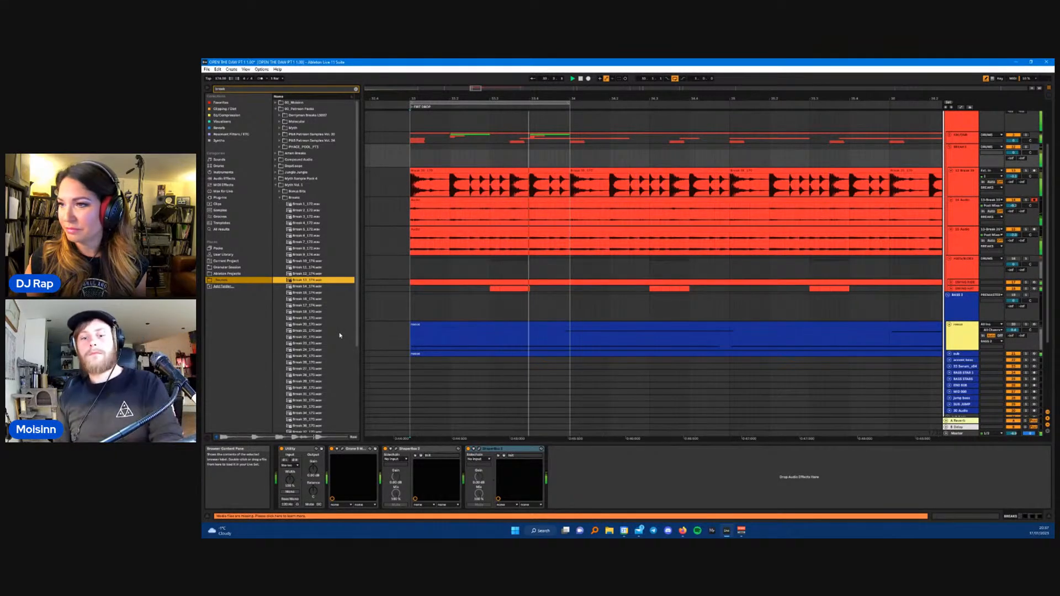
key("Down")
key("Up")
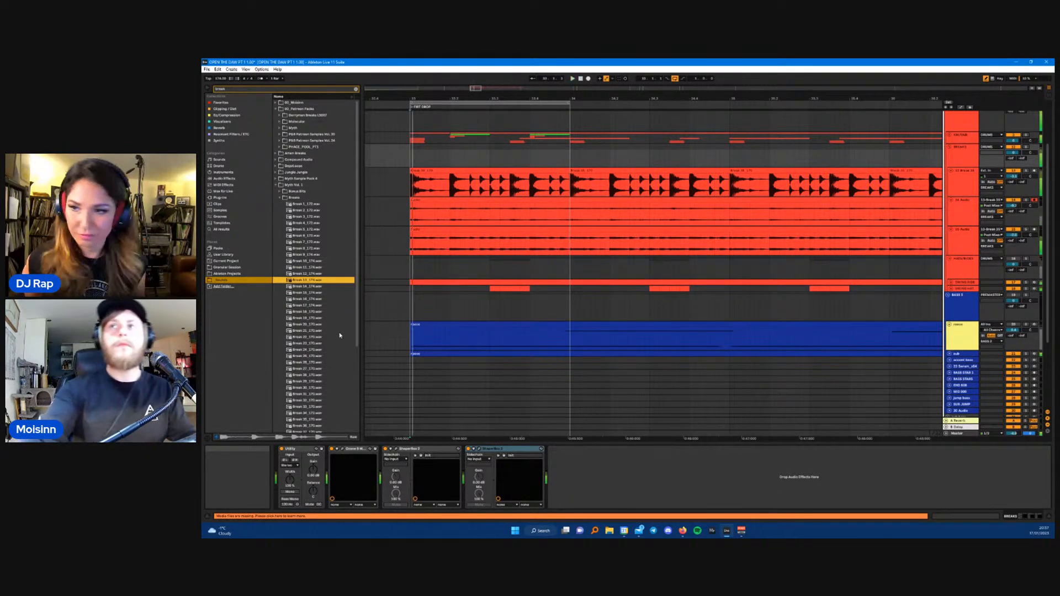
mouse_move(311, 288)
left_mouse_down()
mouse_move(433, 303)
mouse_move(315, 286)
left_mouse_up()
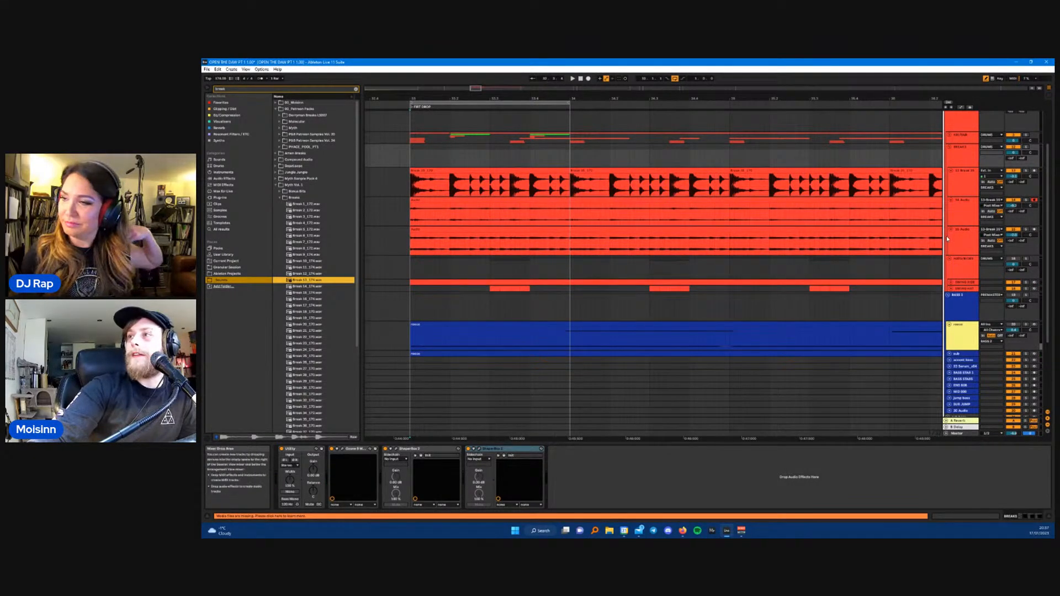
- Insert a new audio track below the existing break tracks and place Break 13_174.wav on it
right_click(972, 239)
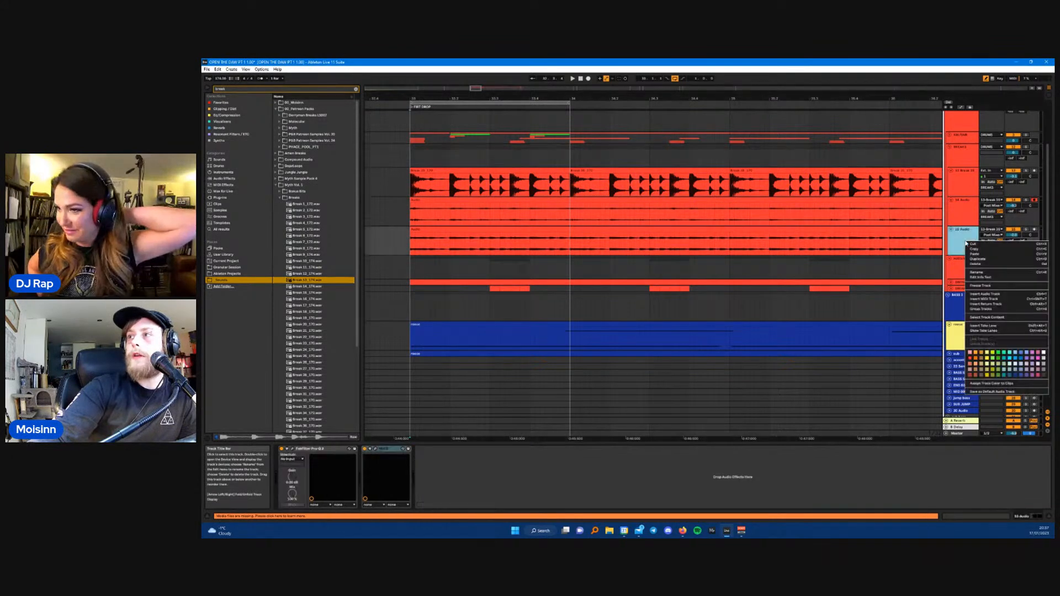
left_click(1000, 299)
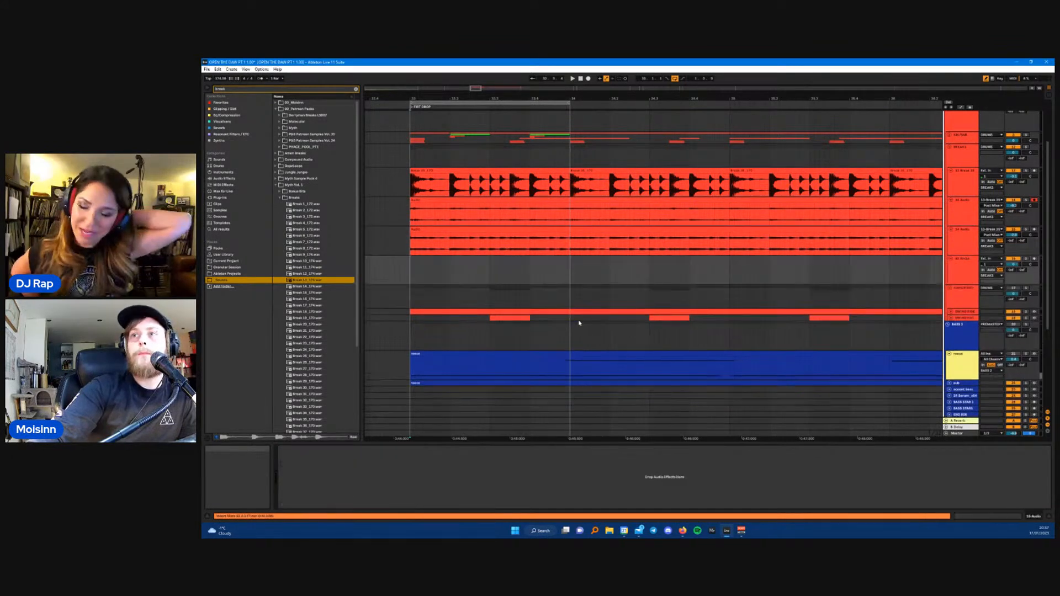
left_click_drag(308, 283, 729, 281)
- Move the new break clip so that it starts at the beginning of the first drop
scroll(695, 281, "down", 6)
scroll(684, 283, "up", 4)
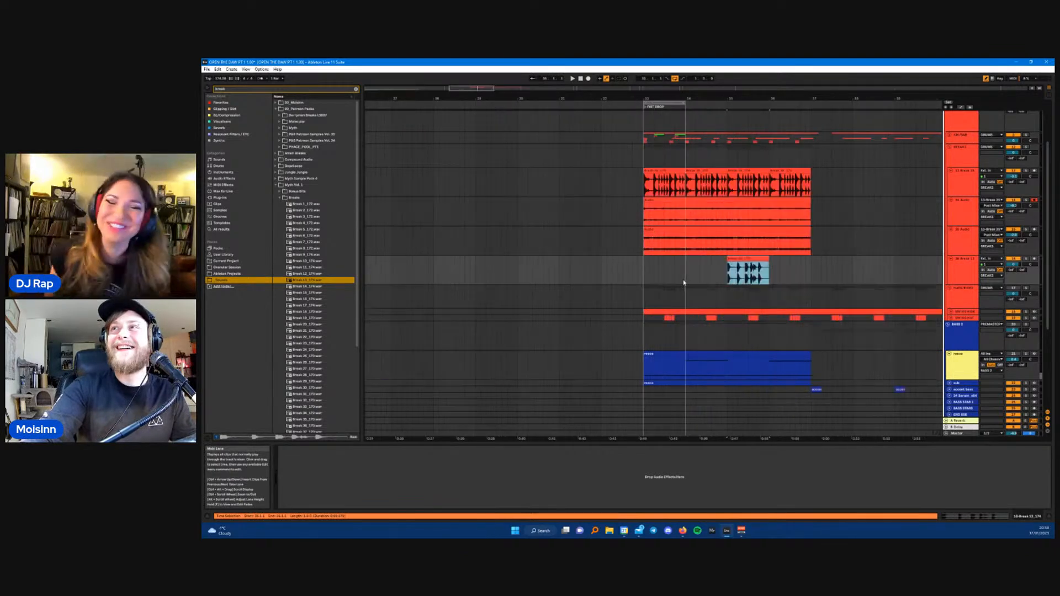
scroll(697, 288, "up", 4)
scroll(698, 287, "down", 4)
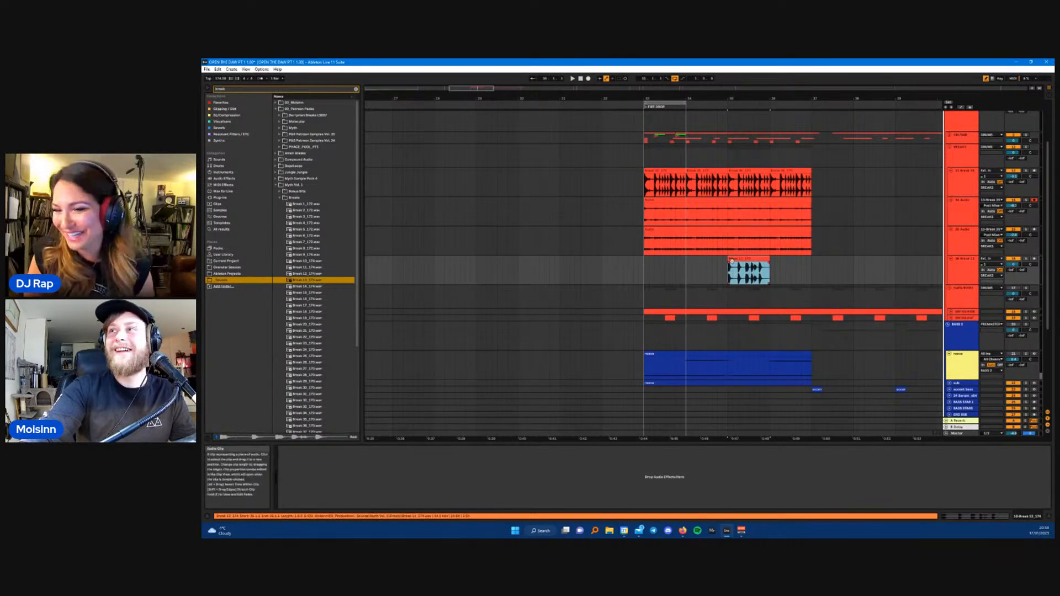
left_click_drag(743, 259, 658, 261)
scroll(697, 263, "up", 5)
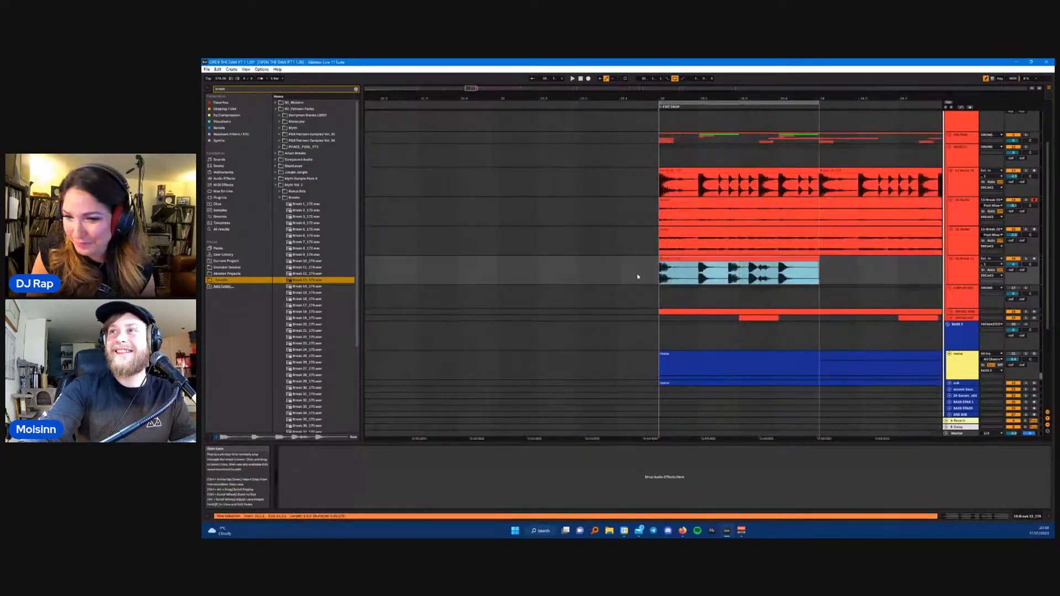
scroll(703, 264, "down", 5)
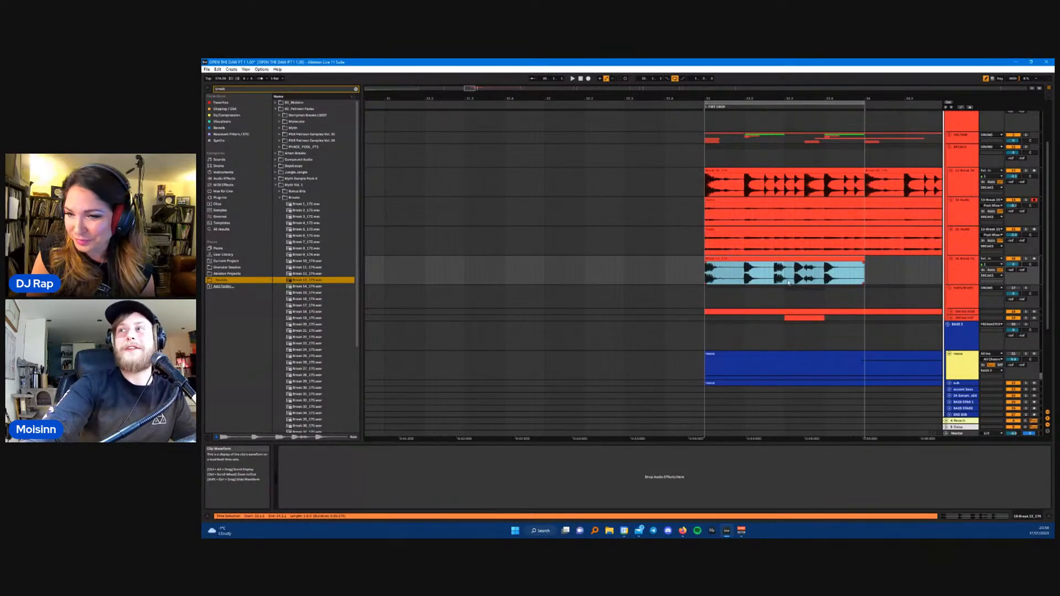
- Trim the new break clip to the third beat of the drop's first bar, and play the drop from its start
left_click_drag(711, 268, 784, 265)
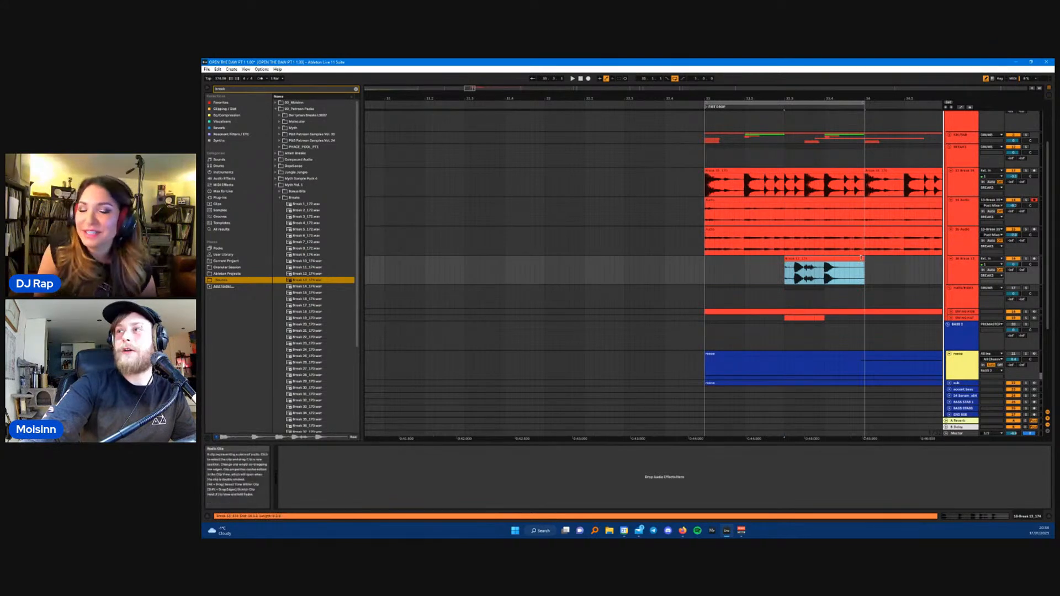
left_click_drag(864, 266, 829, 261)
left_click(704, 266)
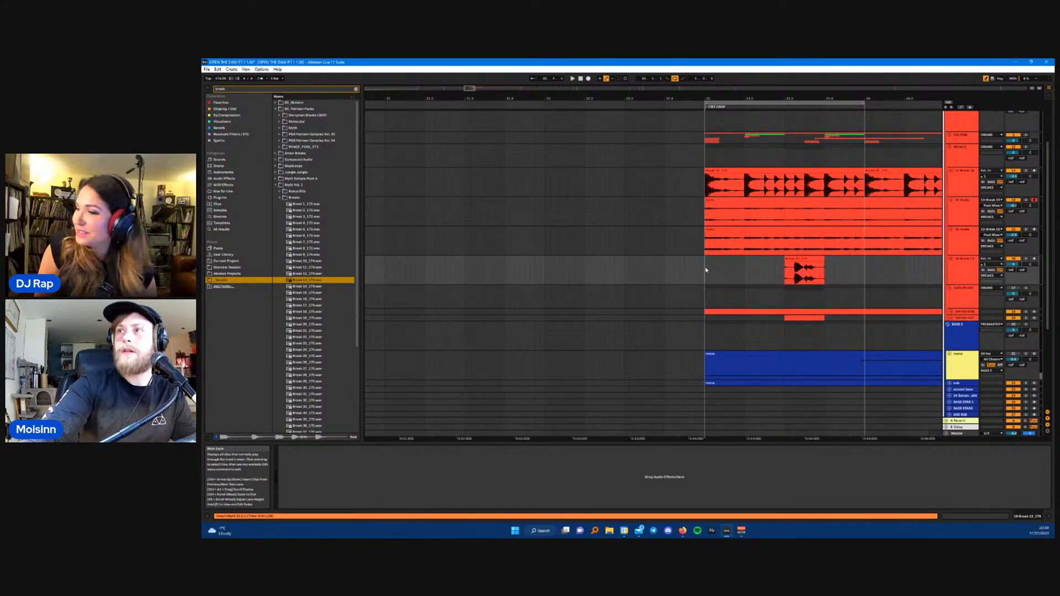
key("space")
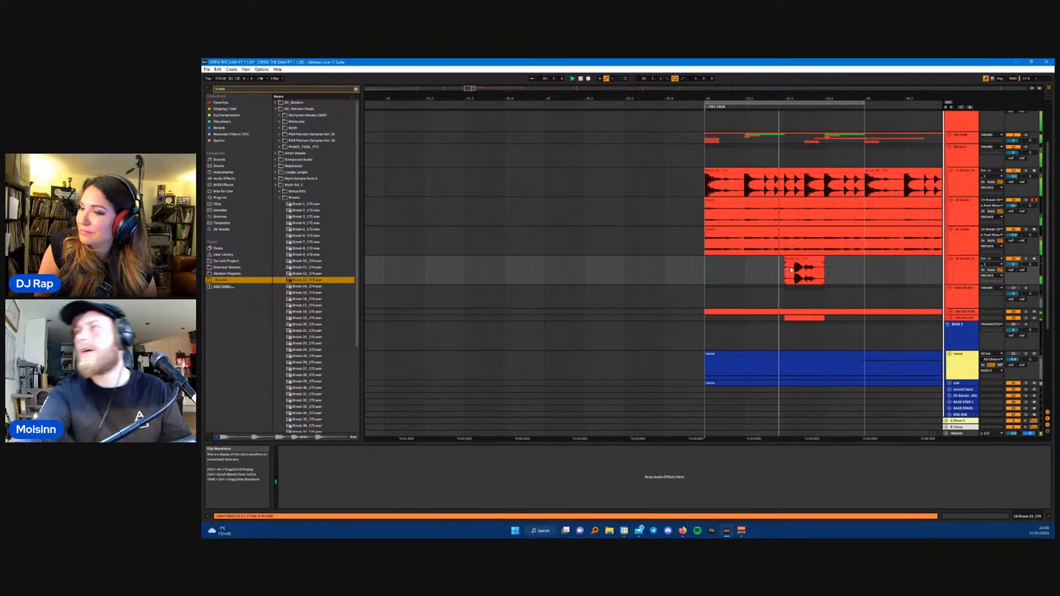
- Extend the new break clip's start earlier and its end past the bar's second snare hit while listening to the loop
scroll(789, 271, "up", 5)
left_click_drag(717, 267, 580, 267)
scroll(581, 266, "down", 4)
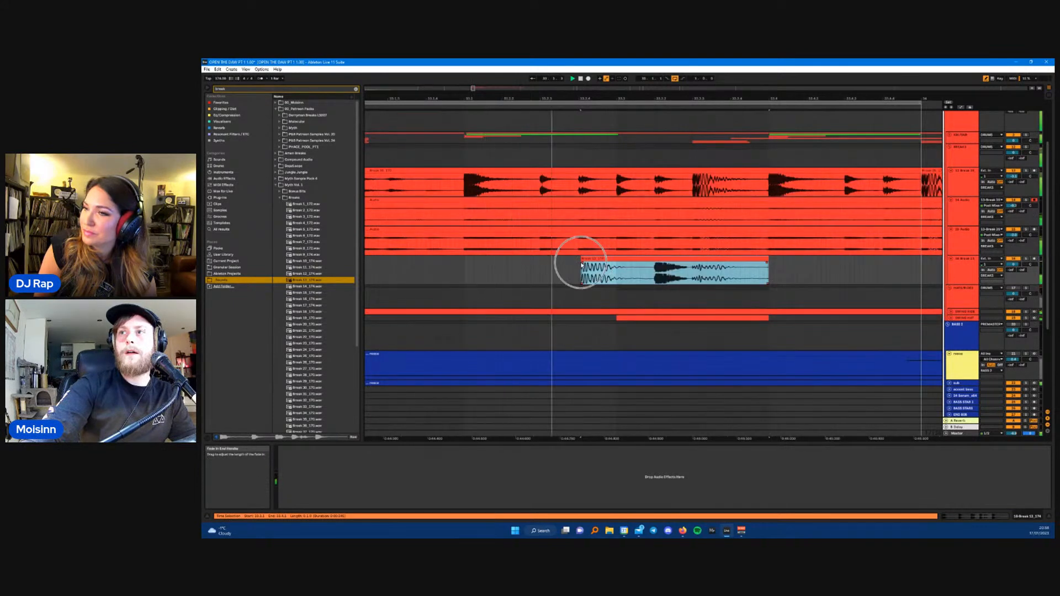
left_click_drag(576, 259, 579, 259)
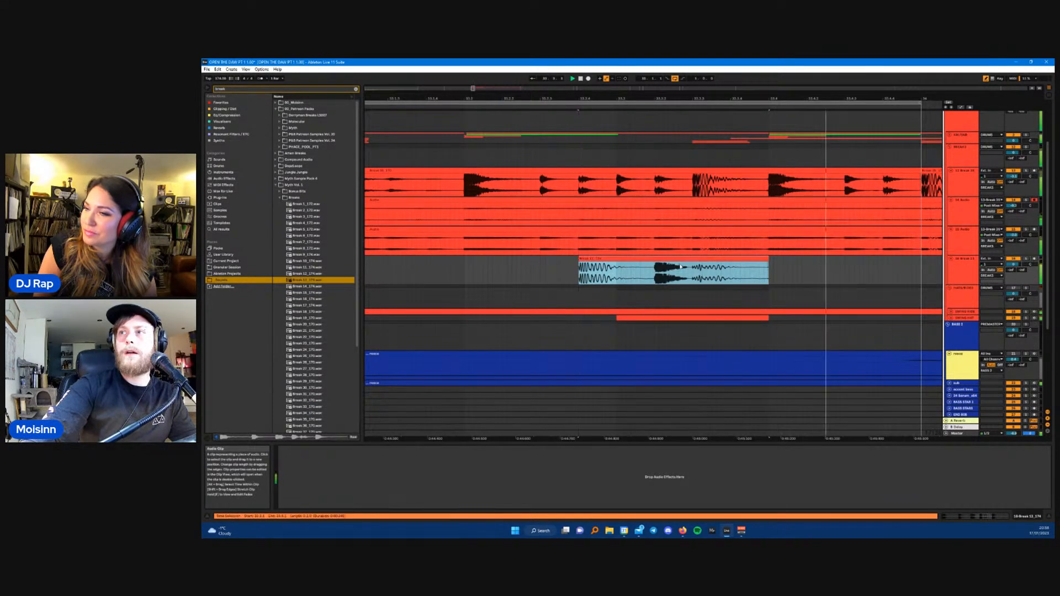
left_click_drag(769, 259, 836, 259)
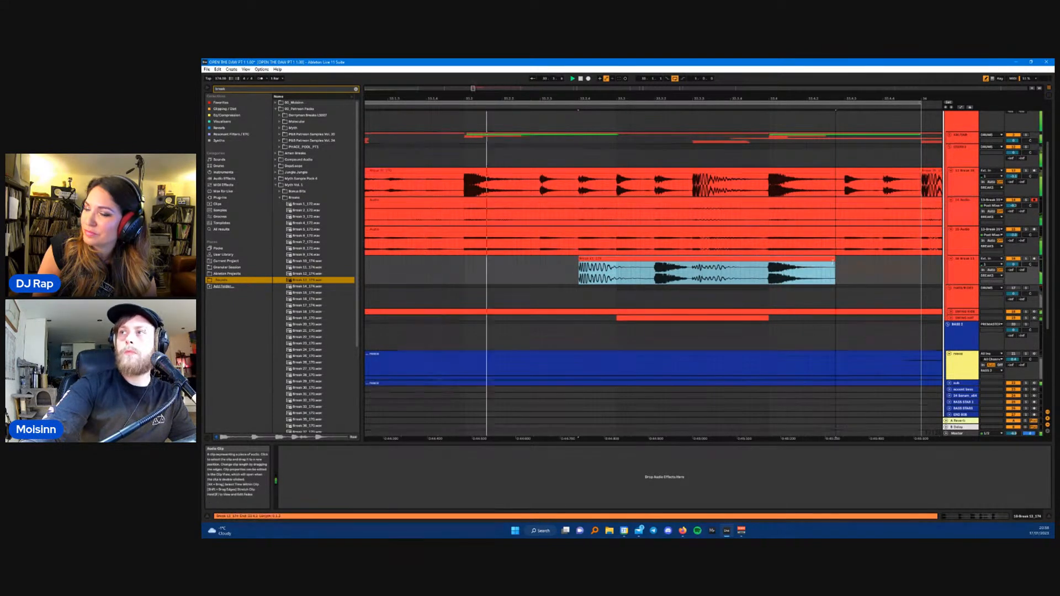
key("space")
- Clear the browser search and load FabFilter Pro-Q 3 from the EQ/Compression collection onto the new break track
left_click(1016, 434)
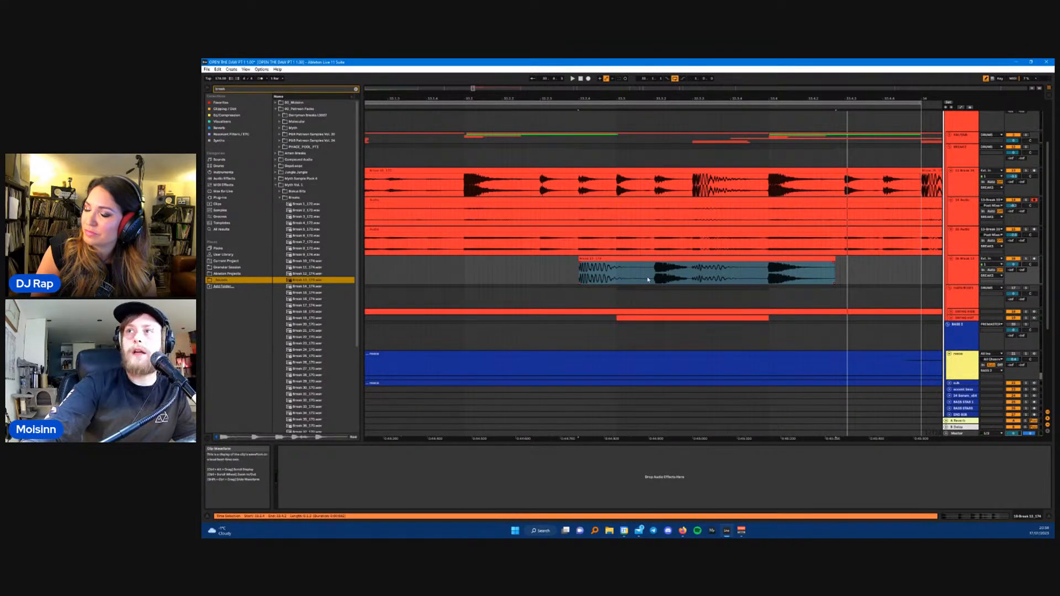
left_click(977, 517)
left_click(1029, 517)
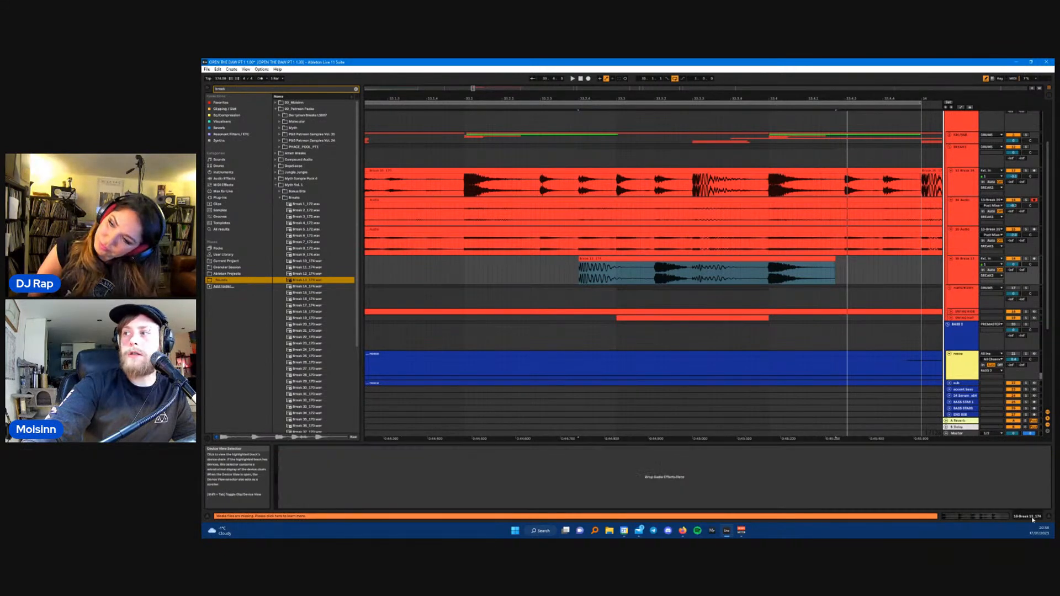
left_click(356, 89)
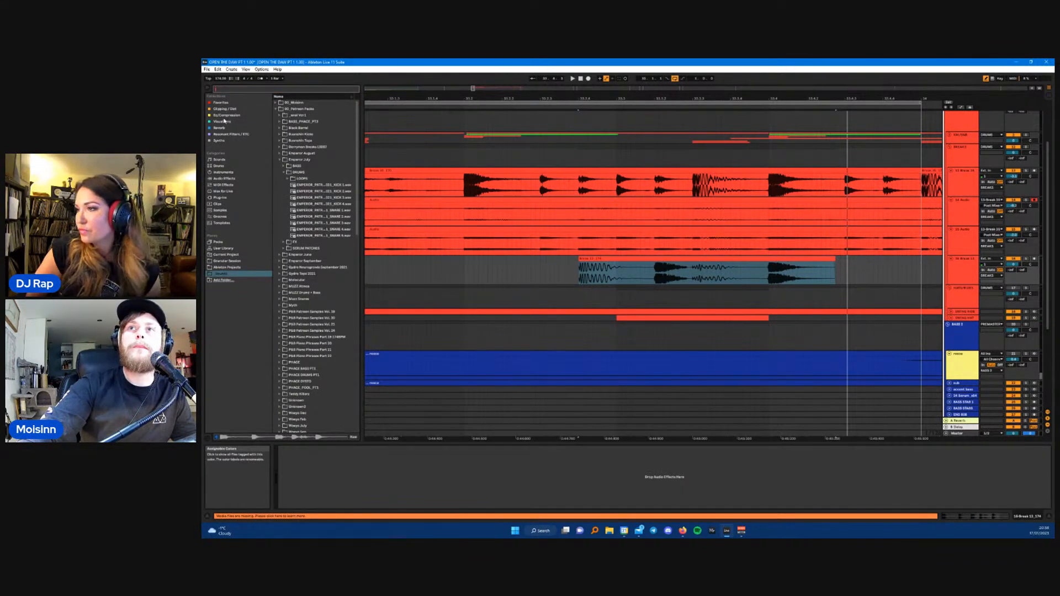
left_click(227, 116)
left_click(296, 122)
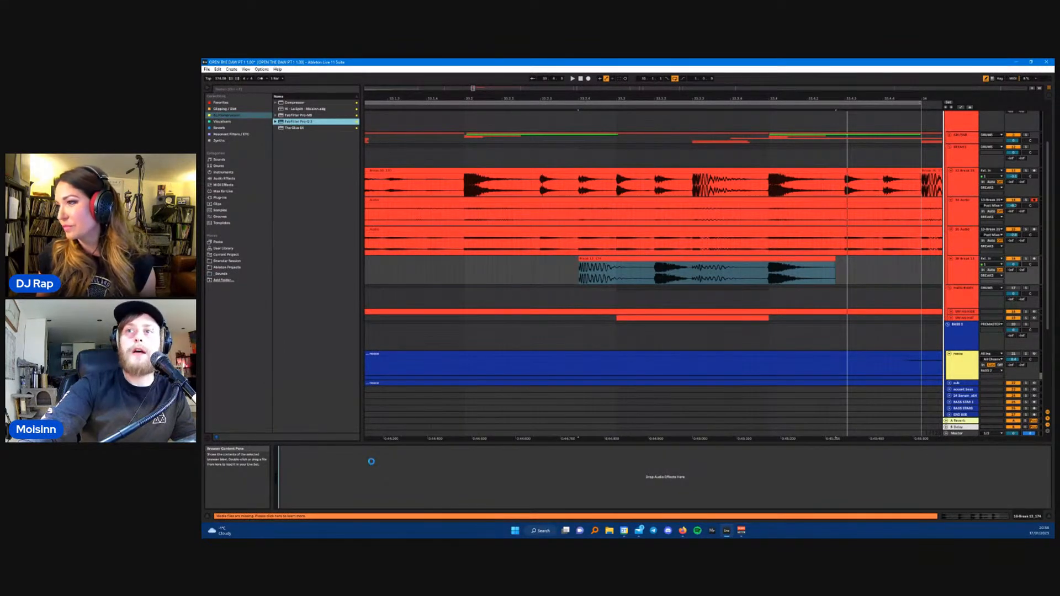
- Roll off the new break's low end with a Pro-Q 3 low cut during playback, close the EQ and stop the loop
key("space")
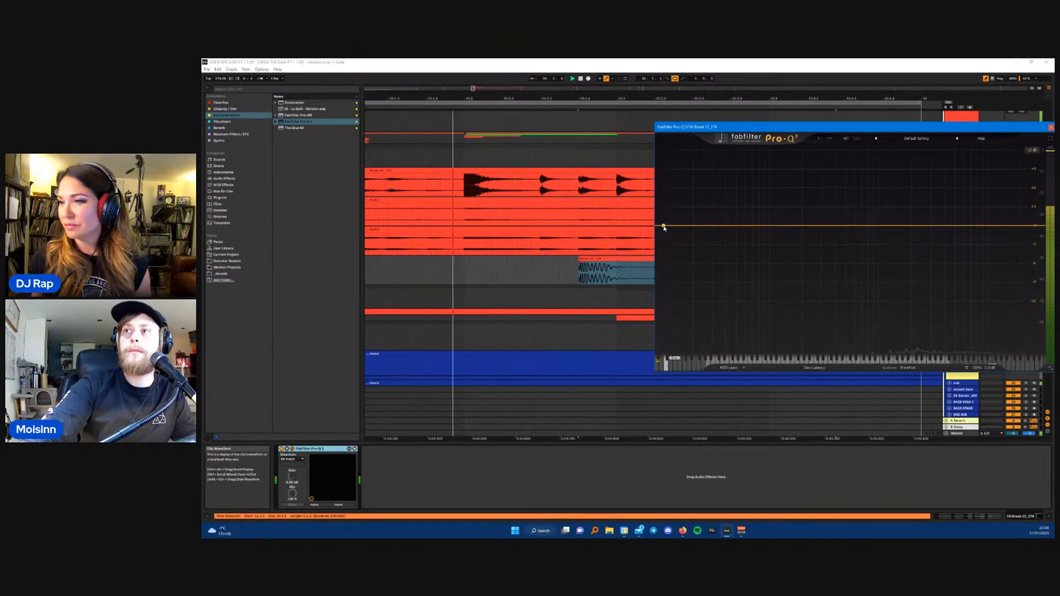
left_click_drag(665, 228, 800, 237)
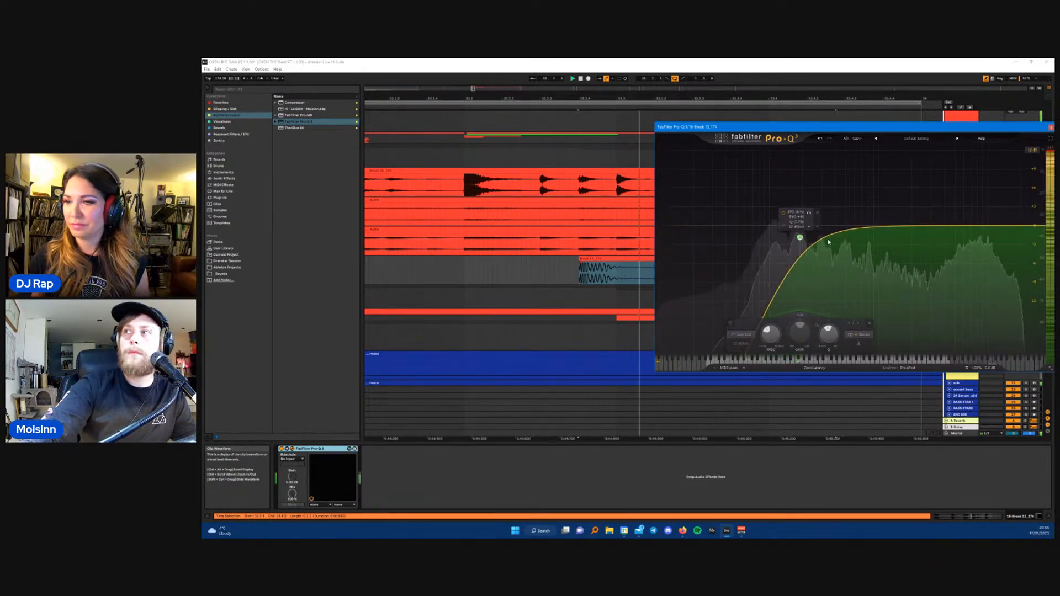
left_click_drag(1037, 233, 968, 228)
left_click(1051, 127)
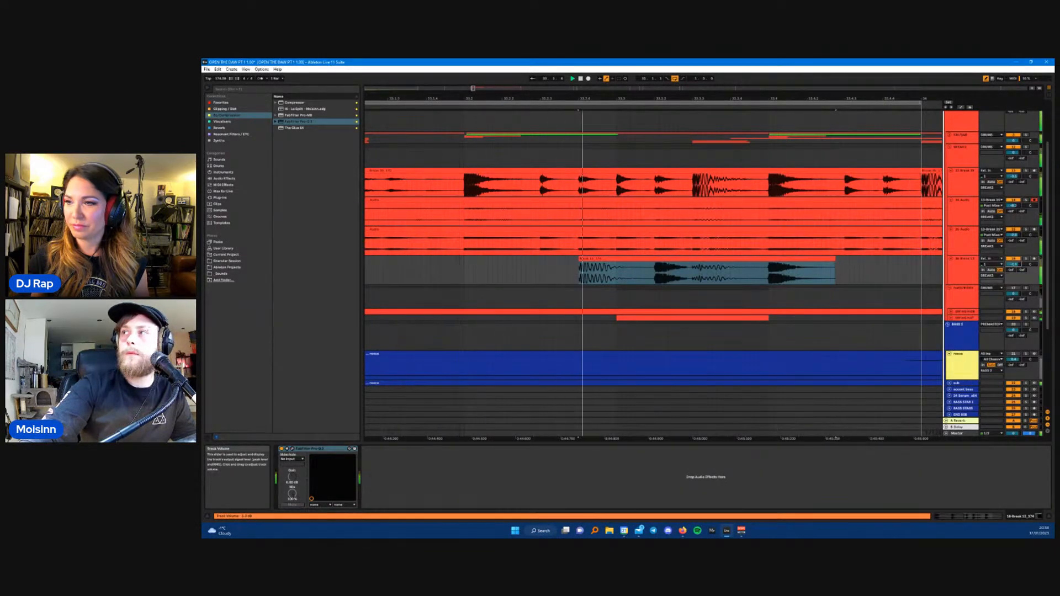
left_click(964, 271)
key("space")
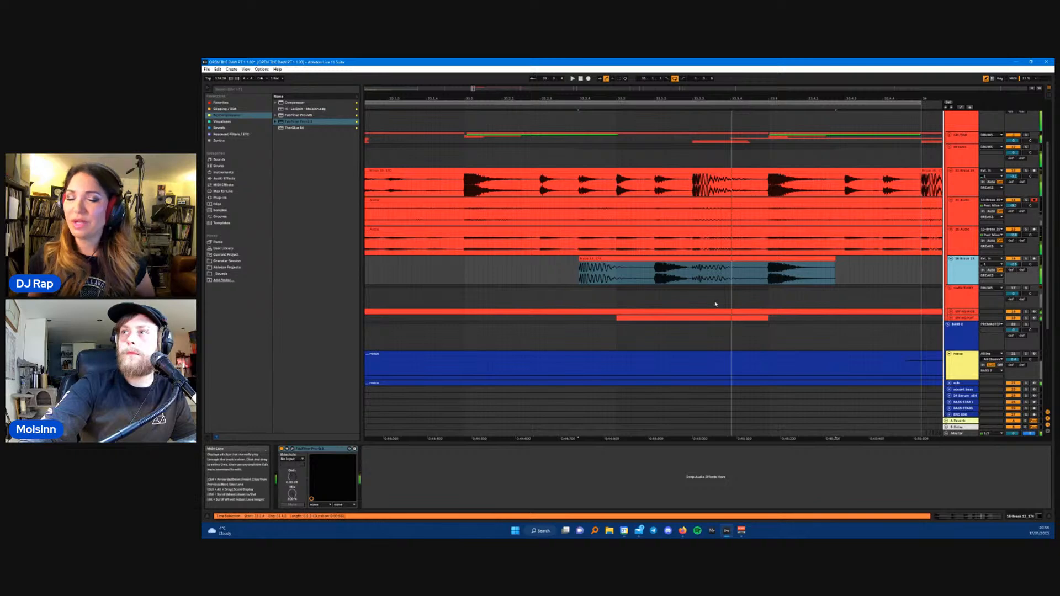
- Extend the loop to the drop's first two bars and copy the new break clip to the same position in the second bar
scroll(716, 303, "down", 10)
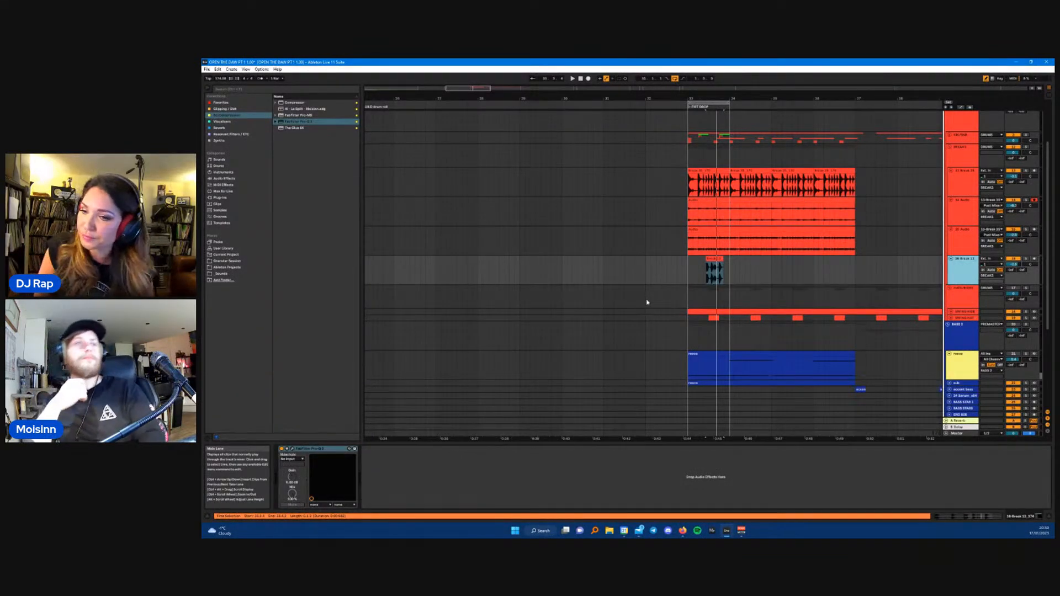
scroll(773, 293, "down", 5)
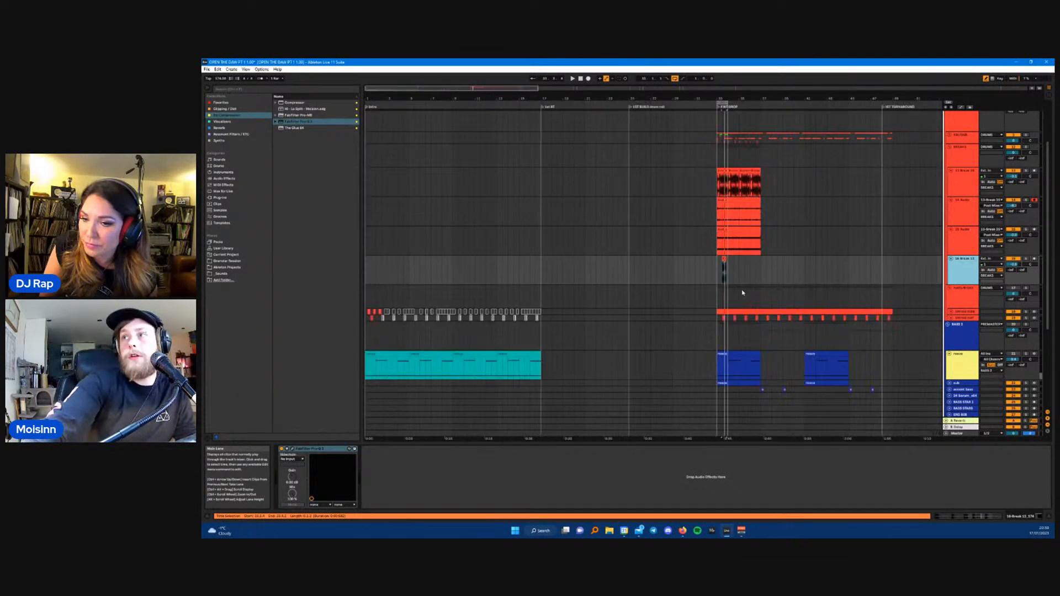
scroll(727, 286, "up", 5)
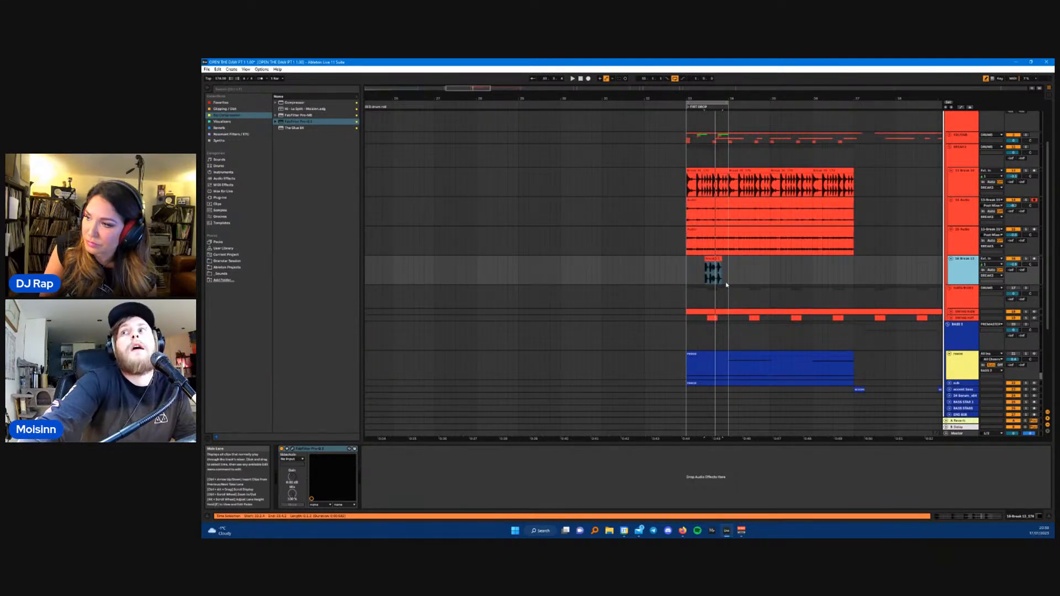
scroll(727, 287, "down", 3)
scroll(747, 286, "up", 3)
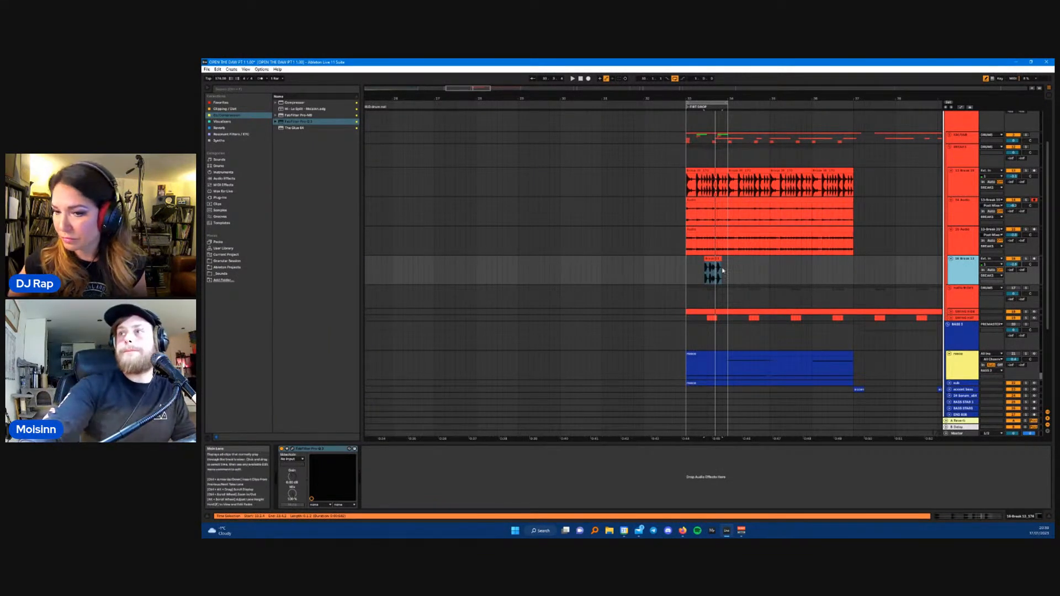
scroll(719, 147, "up", 5)
scroll(722, 147, "down", 5)
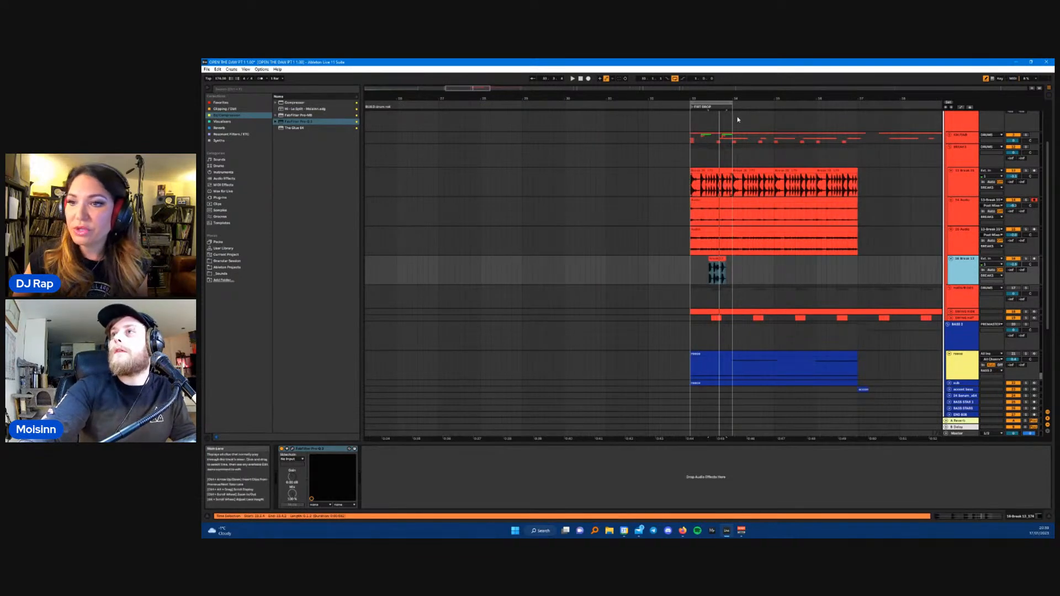
left_click(732, 103)
left_click_drag(731, 103, 775, 104)
left_click_drag(718, 280, 761, 265)
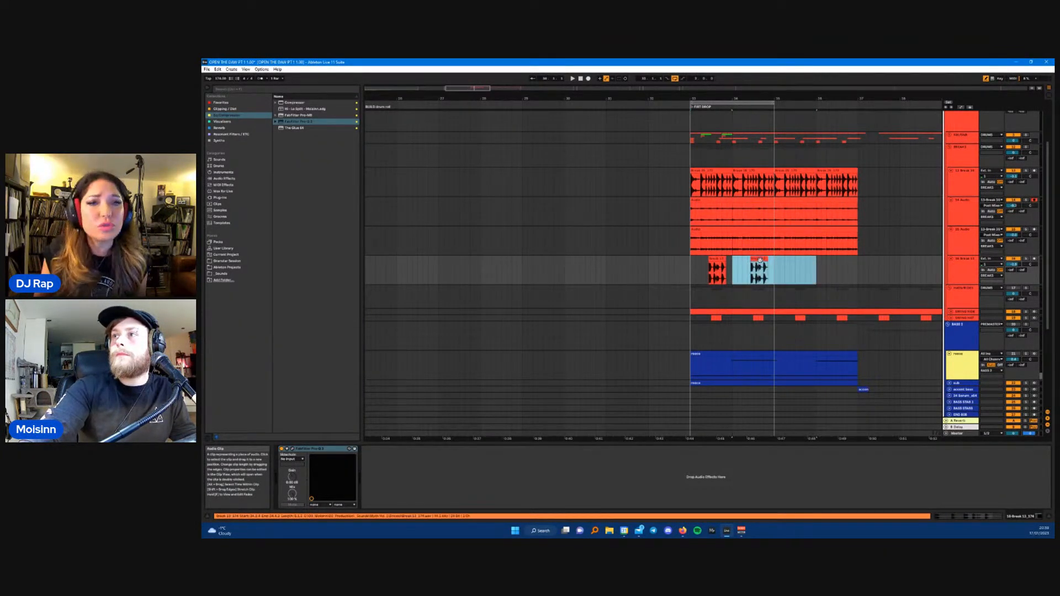
- Unfold the kick and snare group and duplicate the first bar of the green snare layer and the two tracks beneath it into bar two
scroll(731, 171, "up", 2)
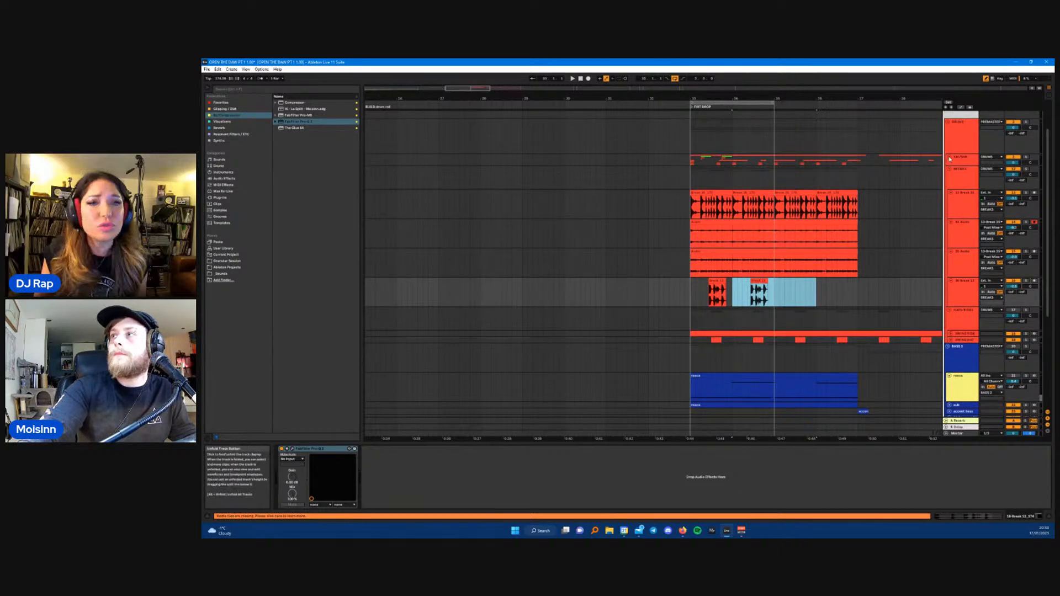
left_click(949, 157)
scroll(740, 253, "up", 5)
scroll(622, 232, "down", 5)
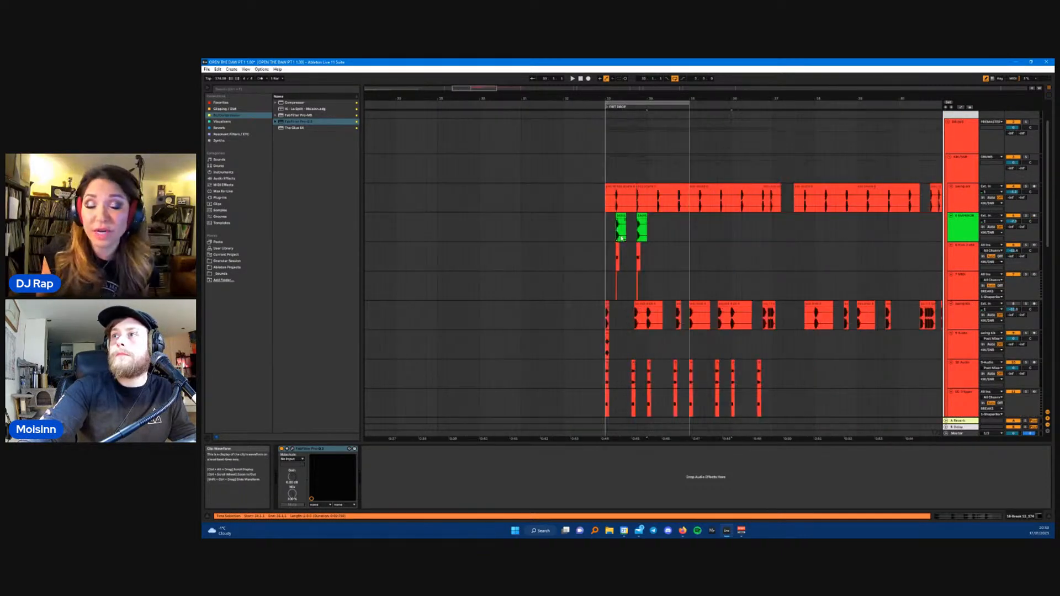
left_click_drag(605, 224, 648, 292)
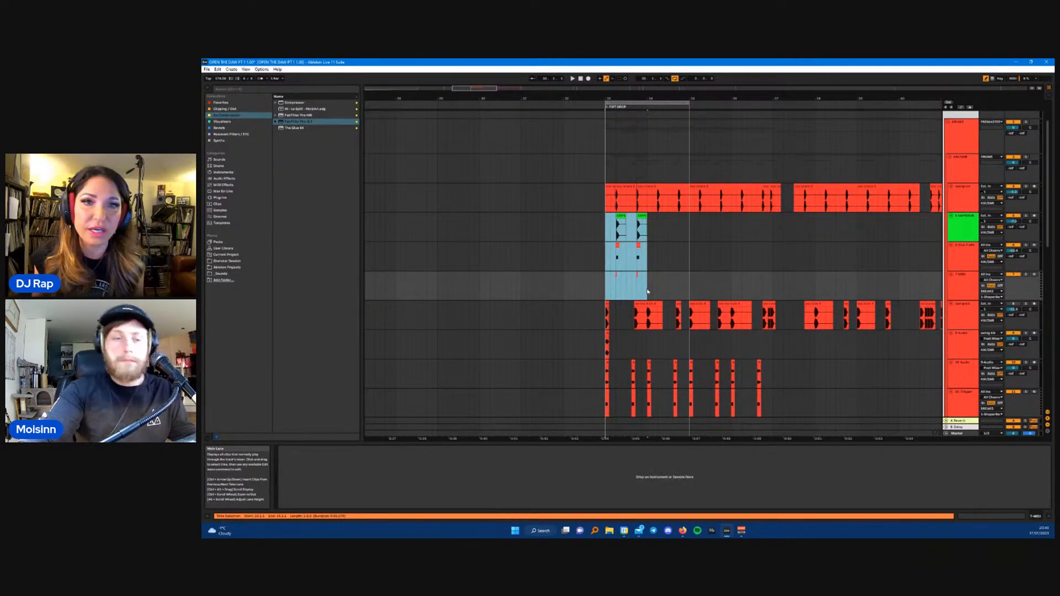
key("ctrl+d")
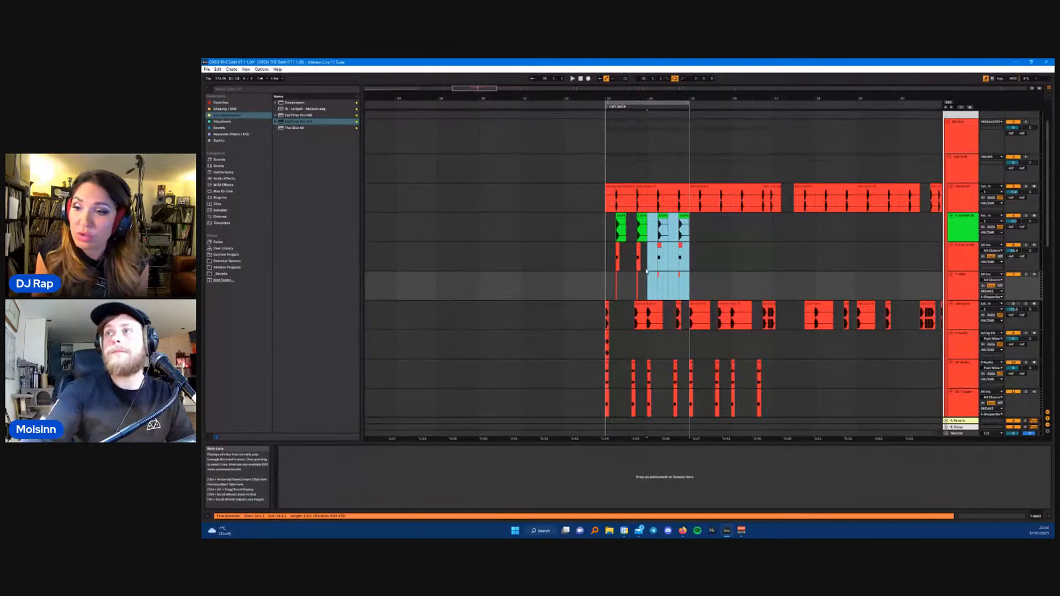
scroll(659, 281, "down", 2)
scroll(643, 313, "up", 5)
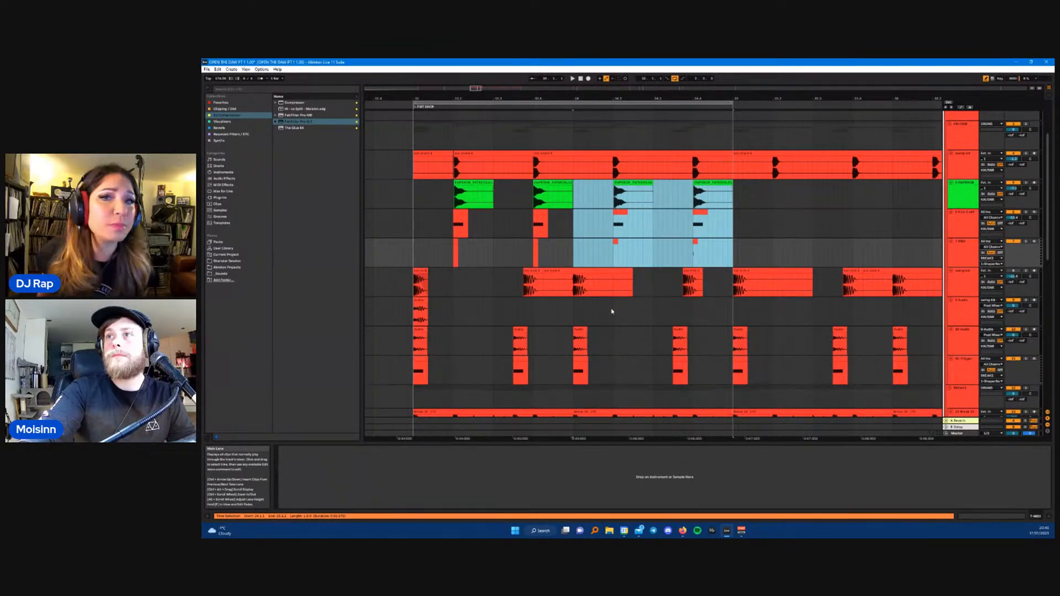
left_click_drag(413, 283, 572, 291)
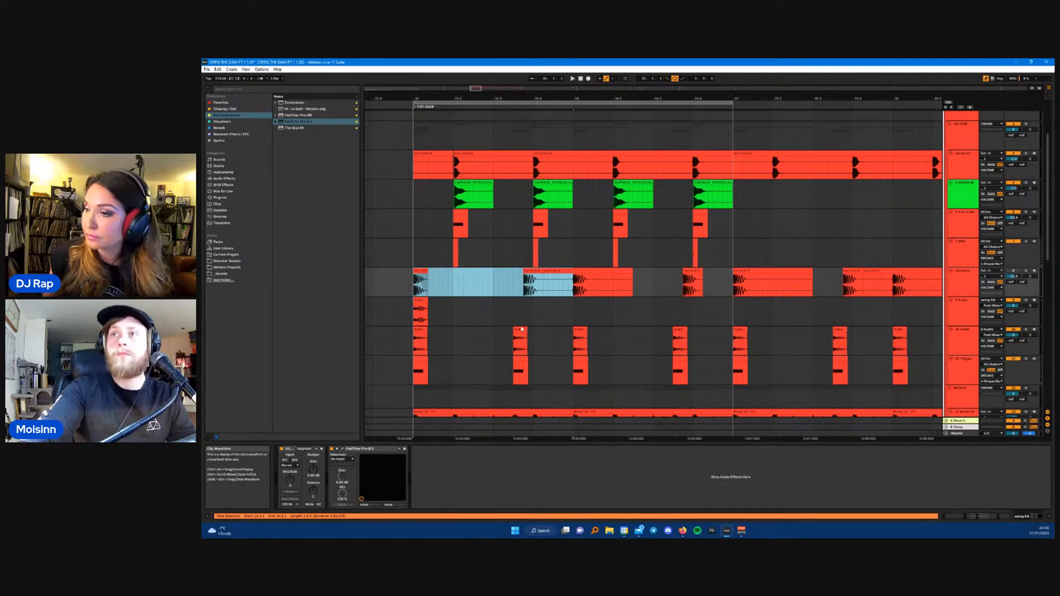
scroll(505, 325, "down", 5)
scroll(492, 330, "up", 10)
scroll(413, 317, "down", 5)
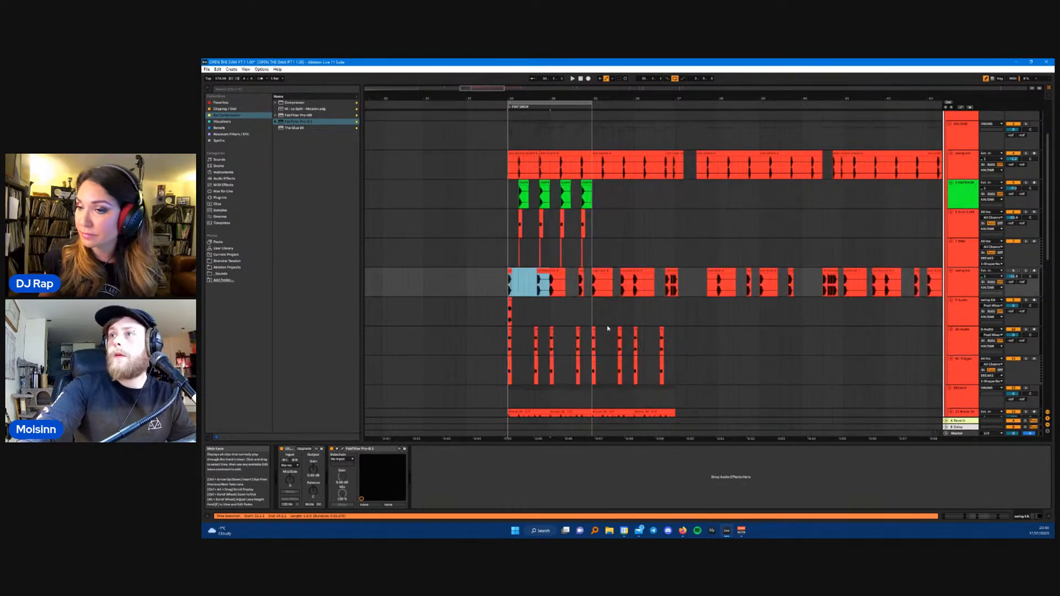
- Delete the new break clip from the drop's first bar, keeping the copy in the second bar
scroll(542, 326, "down", 8)
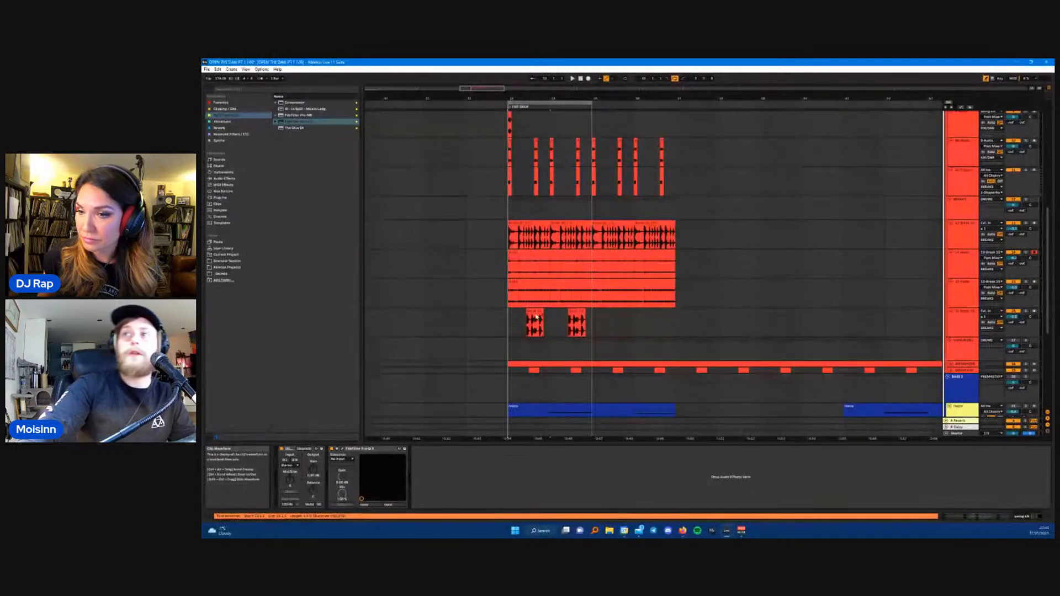
left_click(541, 325)
key("Delete")
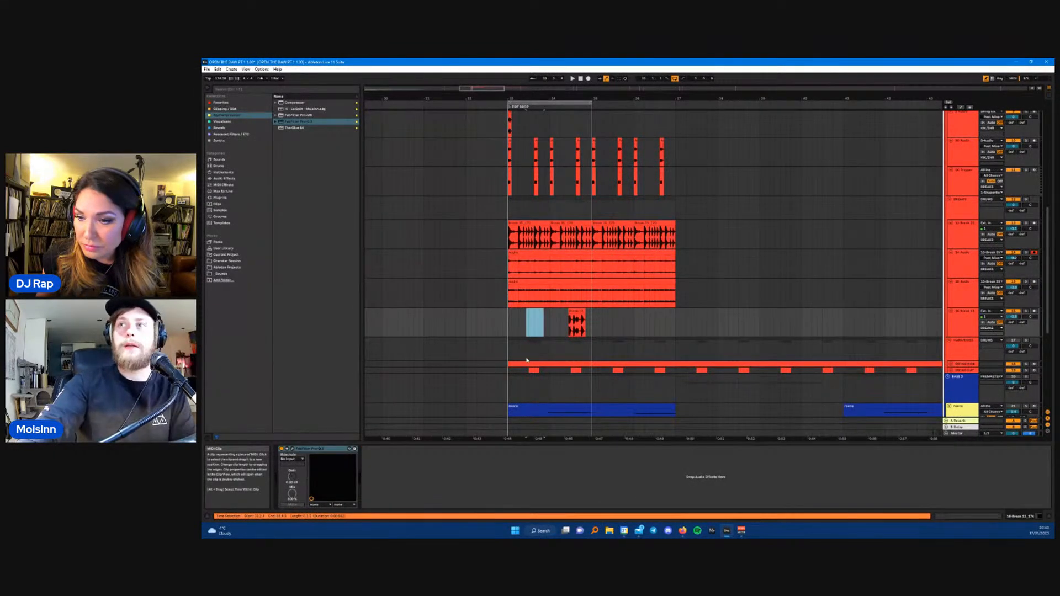
- Split the main snare clip at the second bar's first snare hit and nudge it later to line up with the green layer
scroll(548, 184, "up", 5)
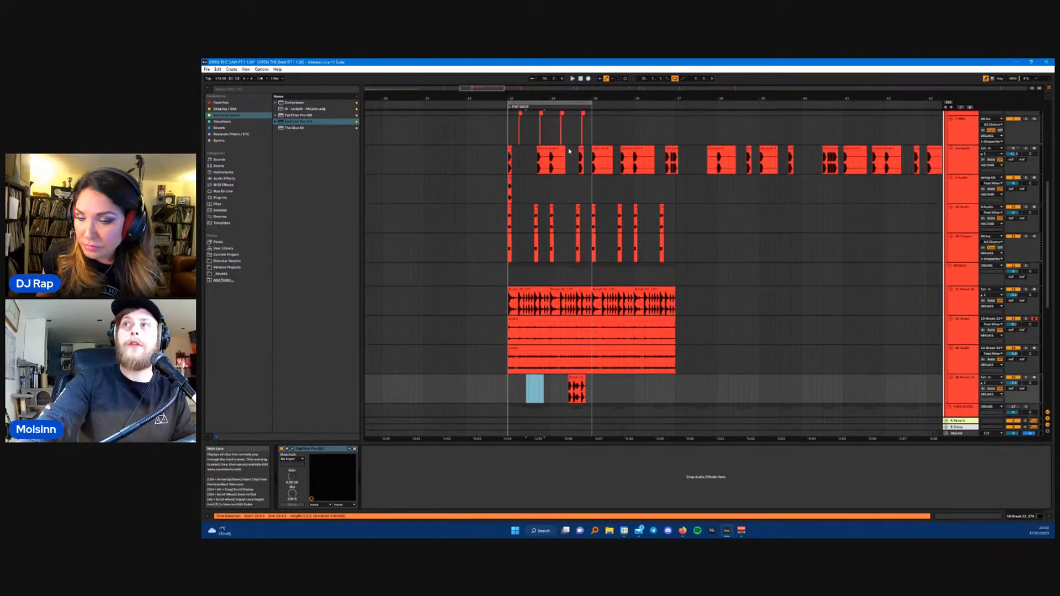
scroll(550, 170, "up", 2)
scroll(550, 170, "up", 1)
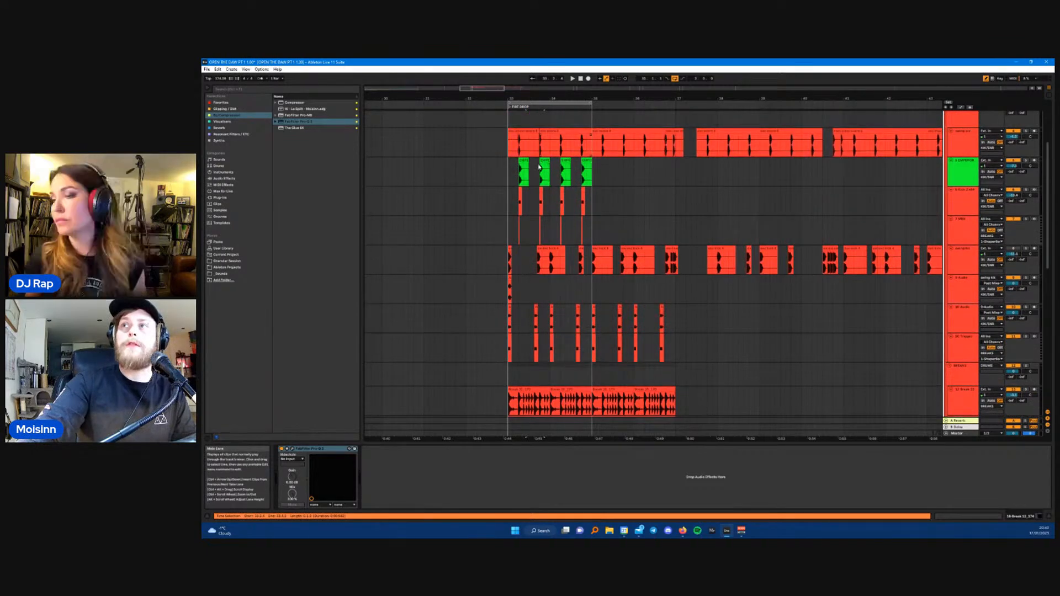
scroll(562, 185, "up", 10)
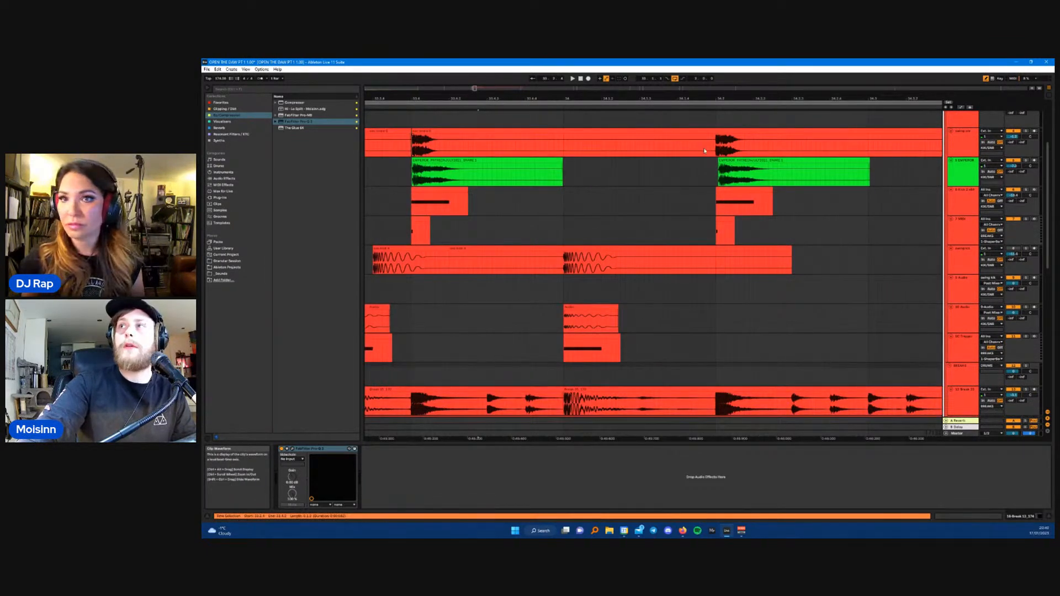
scroll(717, 149, "up", 5)
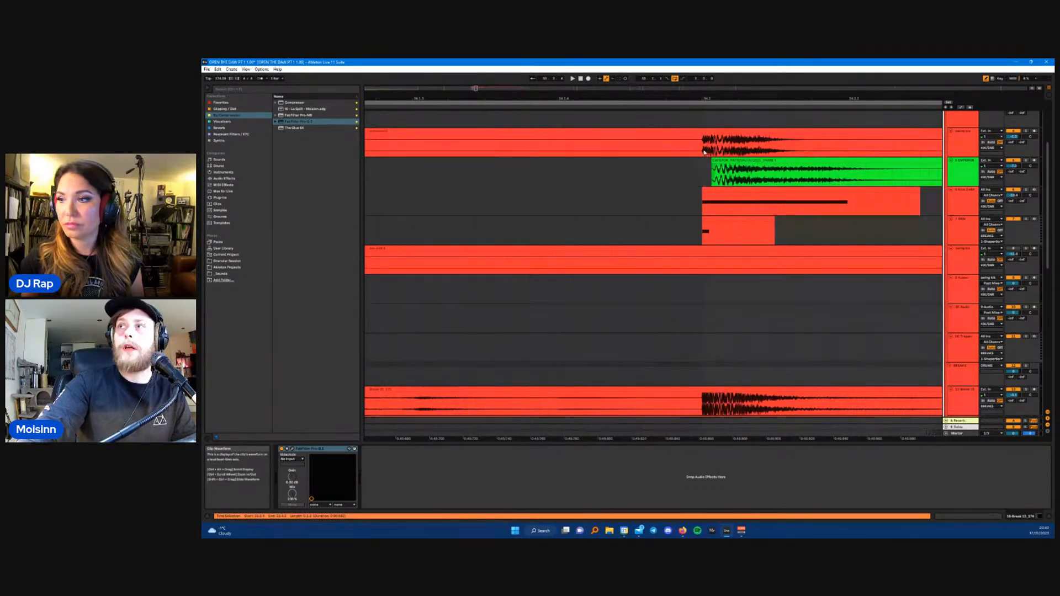
left_click(724, 186)
left_click_drag(703, 132, 711, 133)
scroll(711, 145, "down", 10)
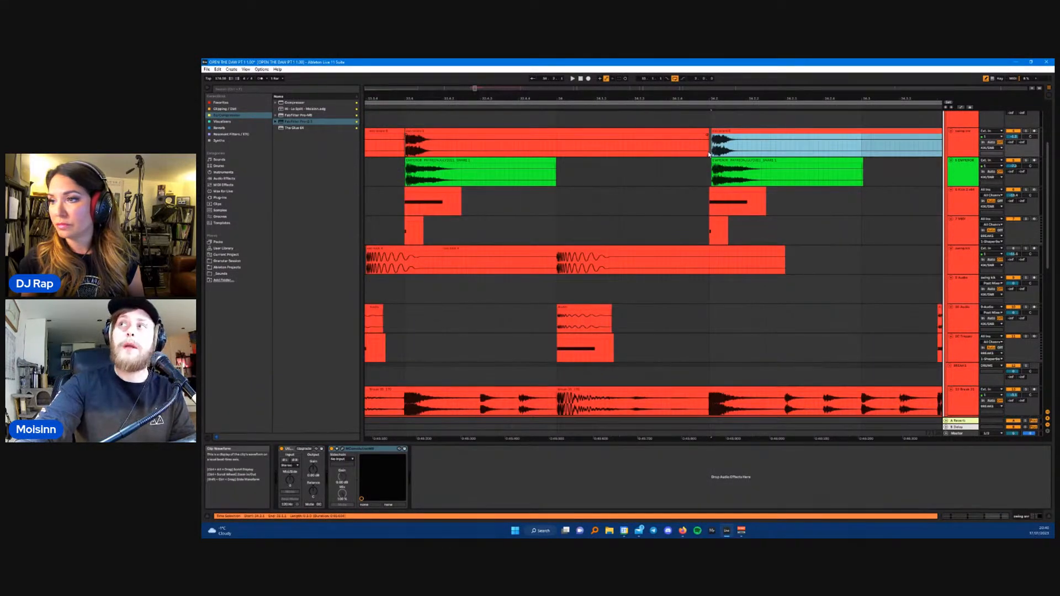
scroll(799, 156, "up", 5)
scroll(704, 236, "down", 5)
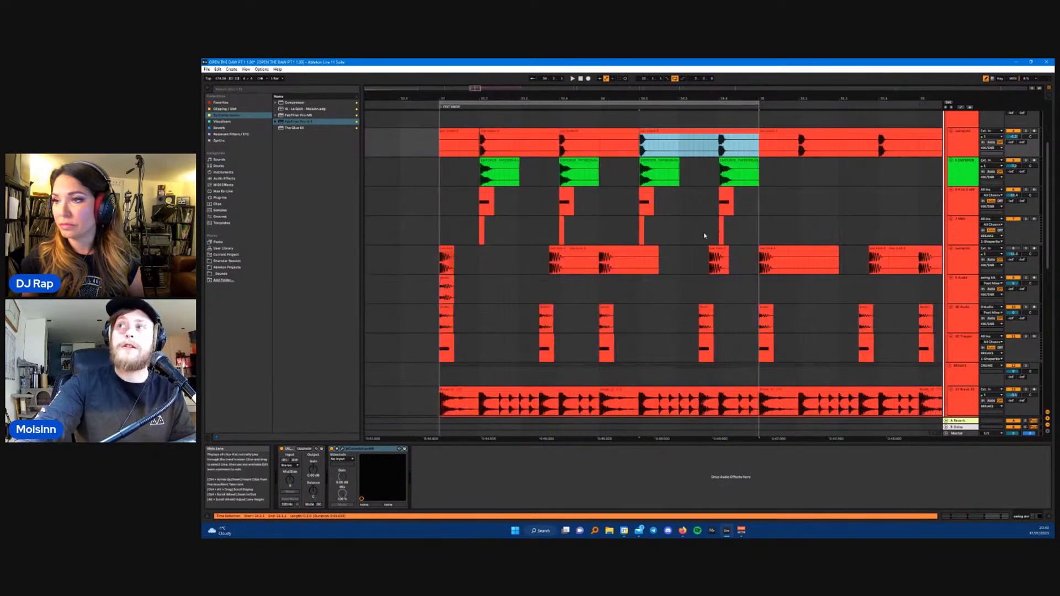
- Split the main snare clip at the second bar's second snare hit and shift it slightly later towards the green layer's start
left_click_drag(465, 230, 607, 235)
left_click_drag(746, 235, 704, 234)
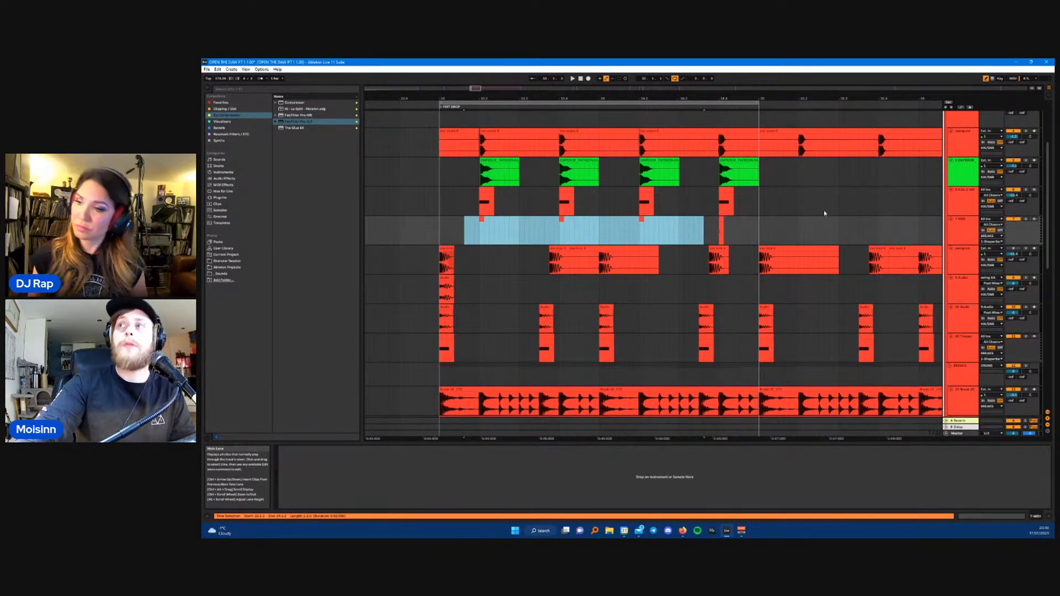
scroll(779, 221, "down", 5)
scroll(765, 201, "up", 8)
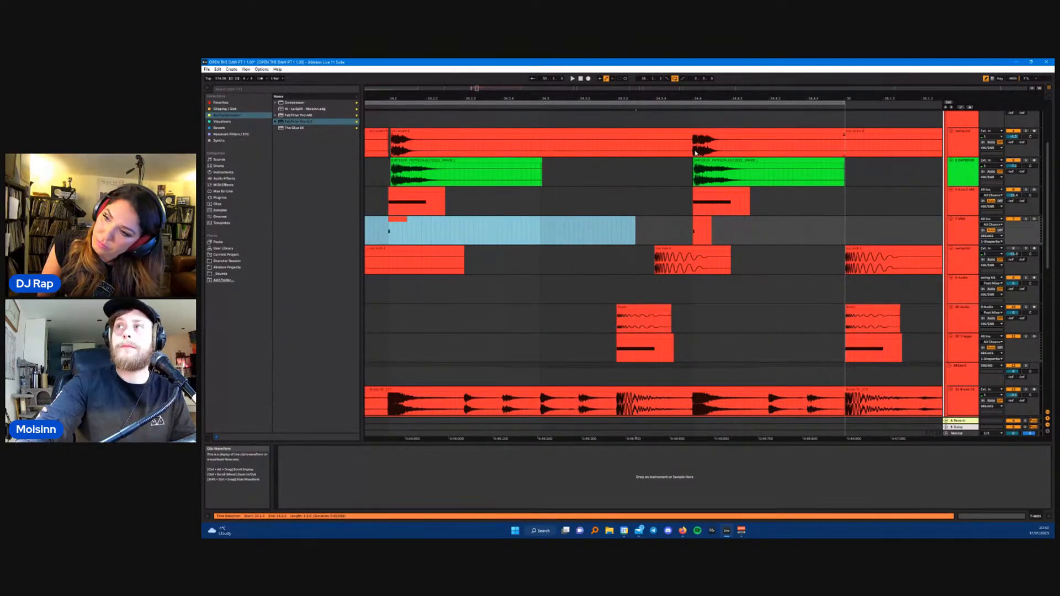
left_click(695, 150)
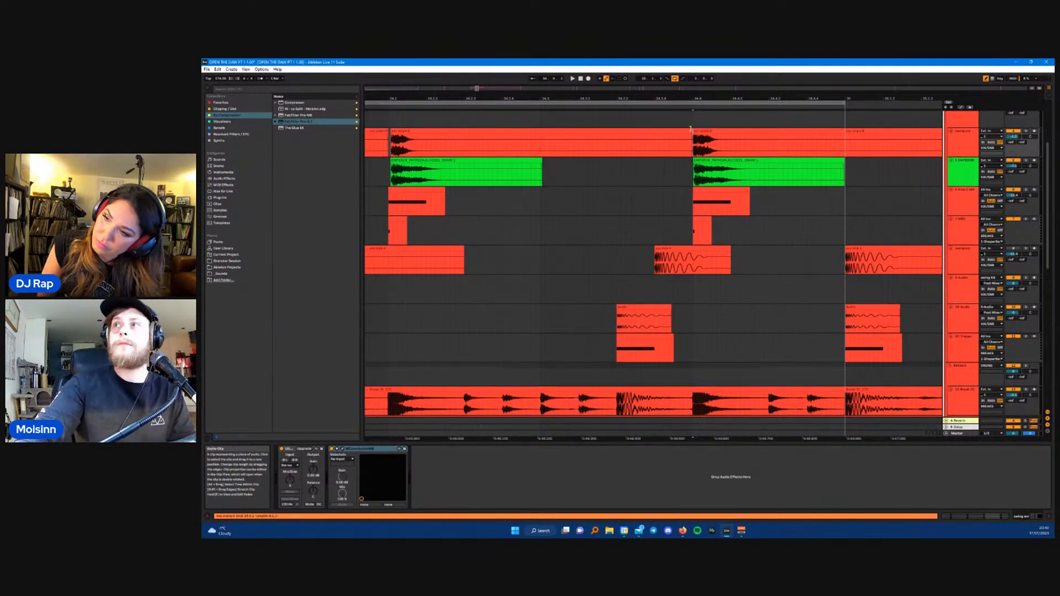
left_click(695, 133)
scroll(774, 133, "up", 6)
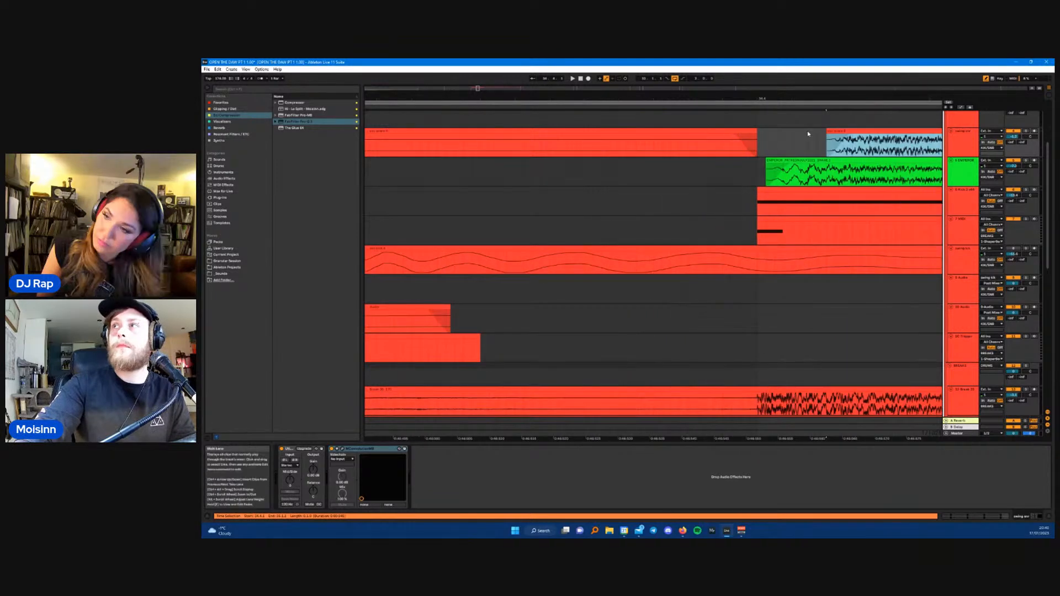
left_click_drag(828, 130, 775, 131)
- Play the two-bar loop from the start of the first drop to check the drum layers together
scroll(581, 155, "down", 15)
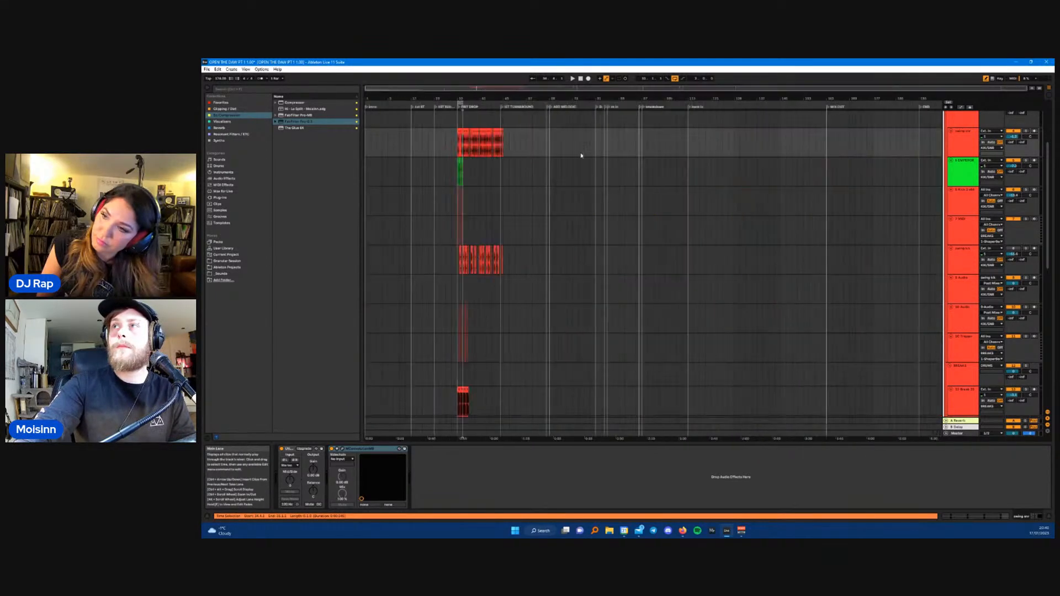
scroll(433, 144, "up", 12)
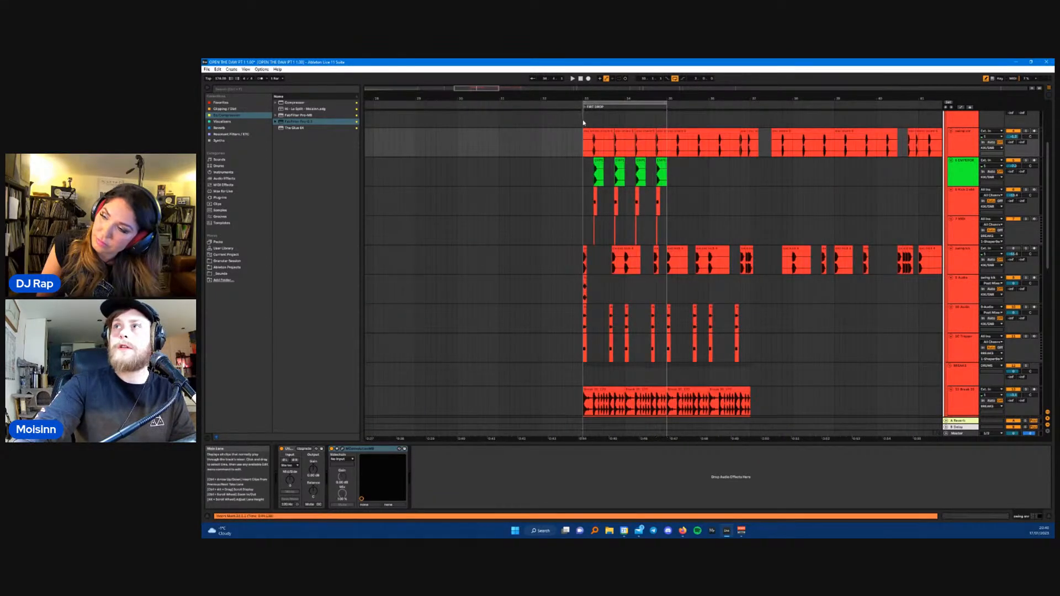
left_click(615, 159)
scroll(634, 298, "down", 5)
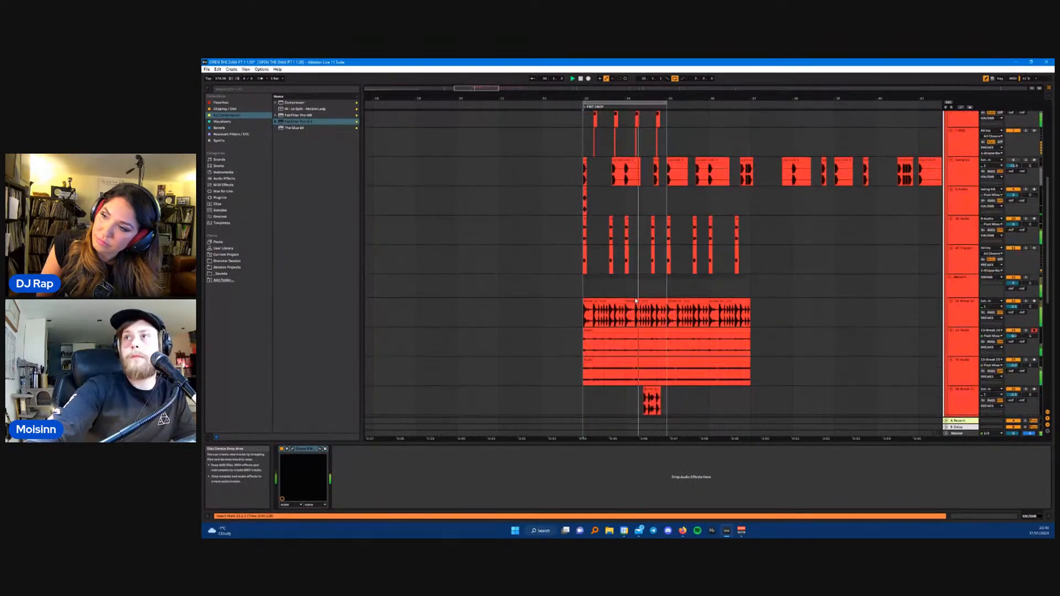
scroll(634, 298, "down", 3)
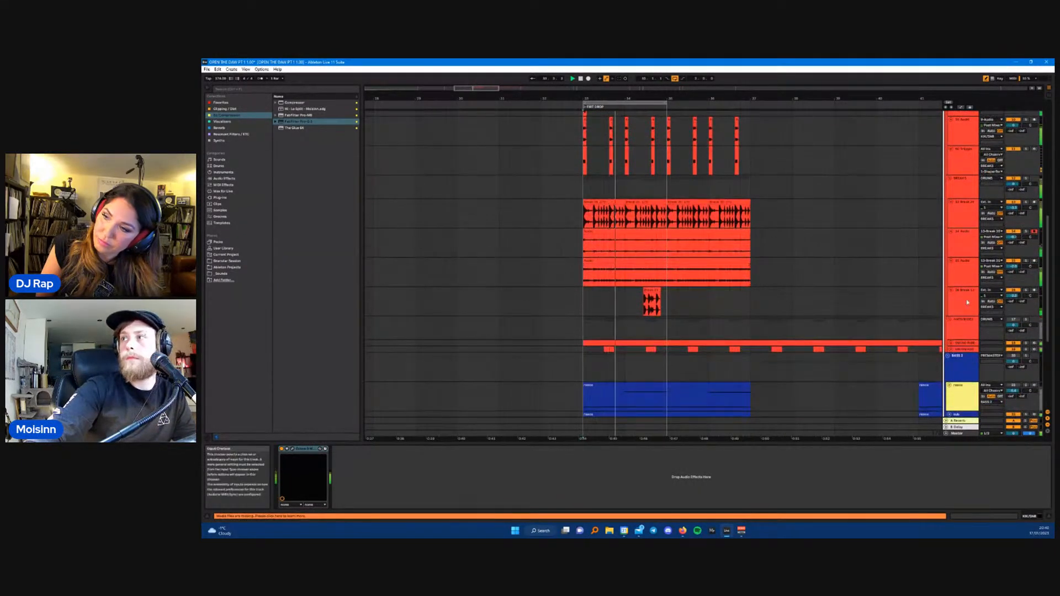
- Load the MConvolutionMB reverb onto the second break's track and split its spectrum into separate bands
left_click(964, 300)
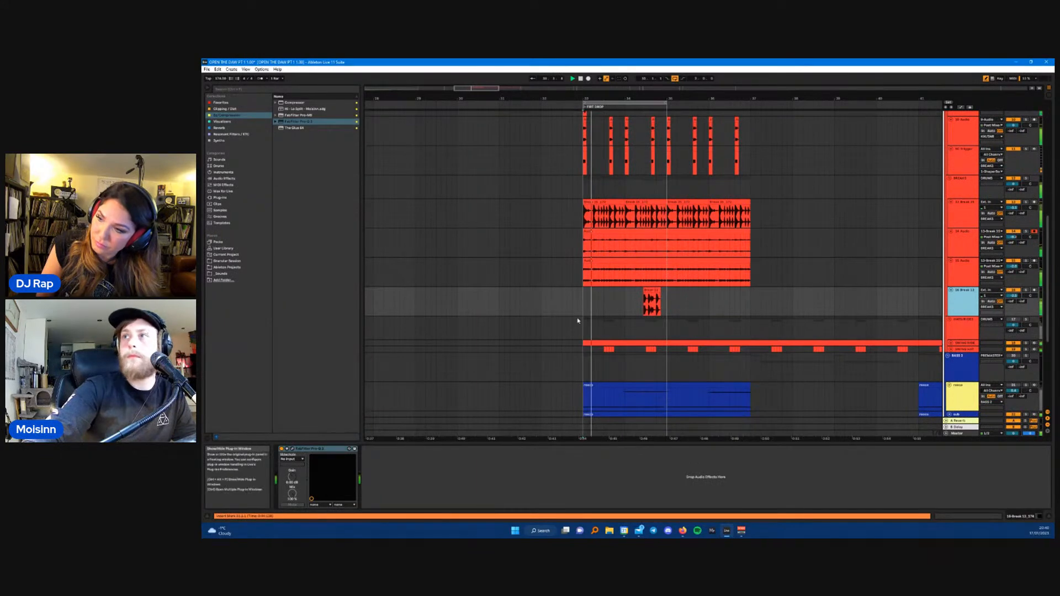
left_click(226, 122)
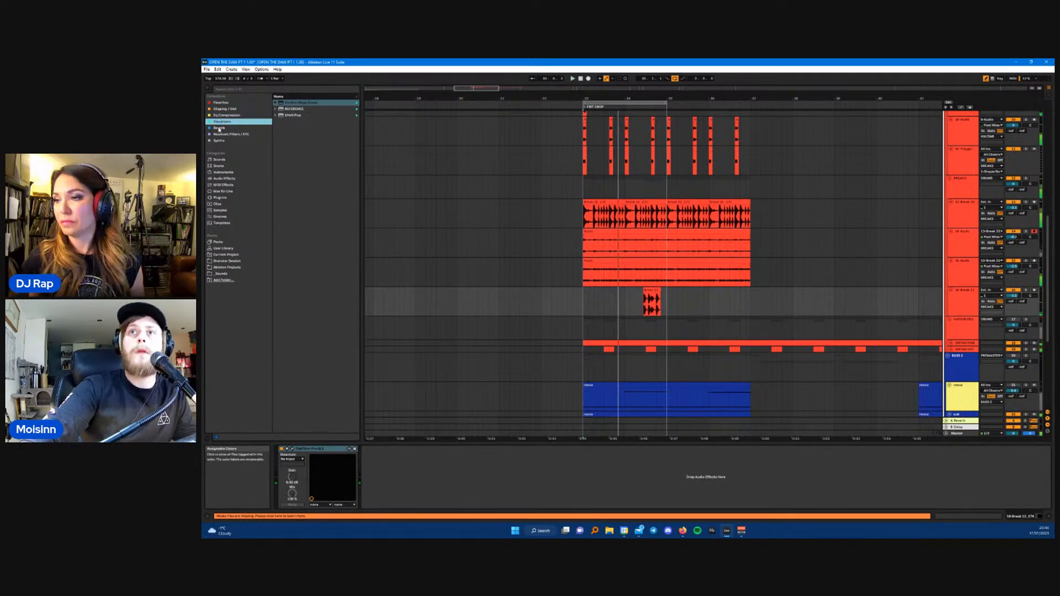
left_click(224, 127)
scroll(672, 260, "up", 1)
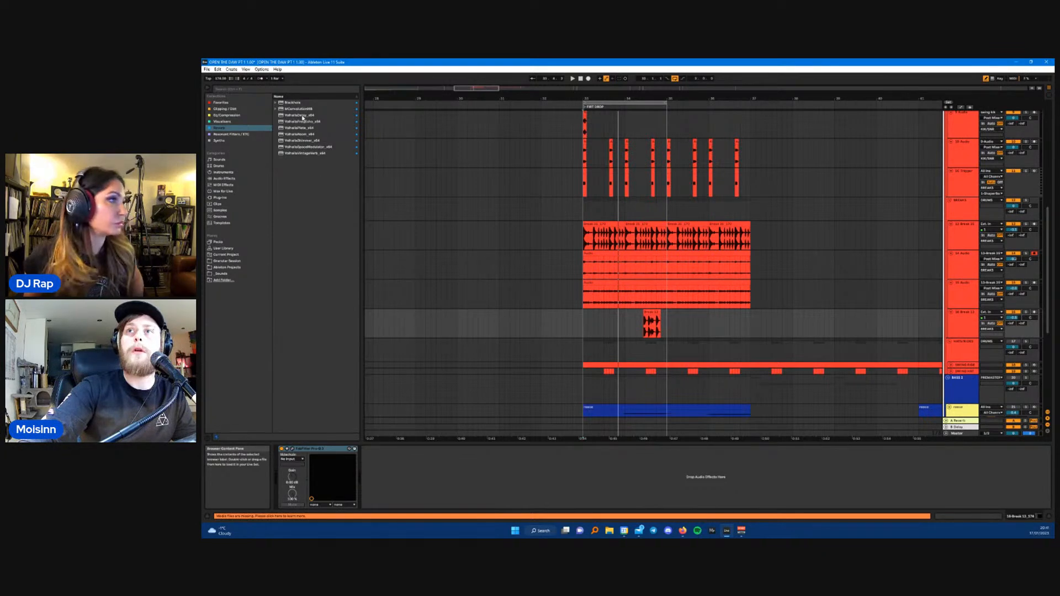
left_click(290, 109)
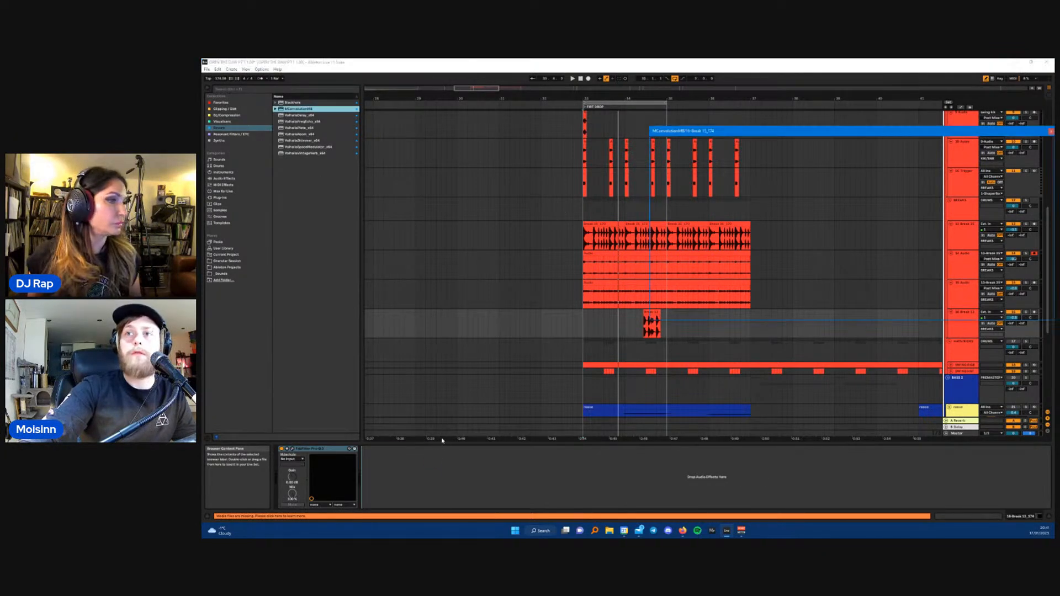
left_click(957, 142)
double_click(772, 172)
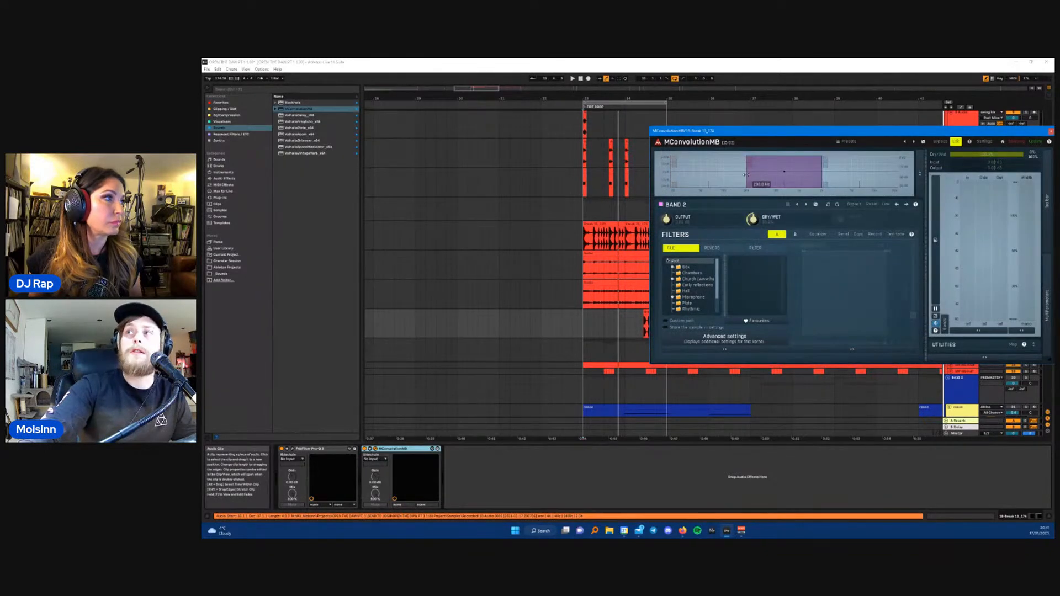
- Choose a Box impulse response for band 2 and an Early reflections one for band 3, then close the plugin window
left_click(687, 267)
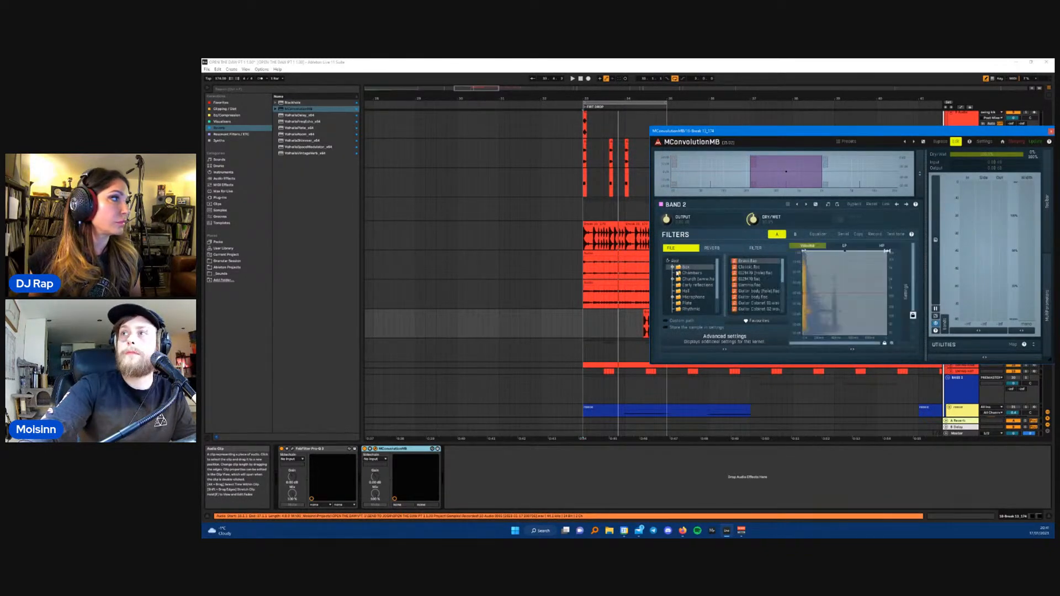
left_click_drag(801, 132, 838, 184)
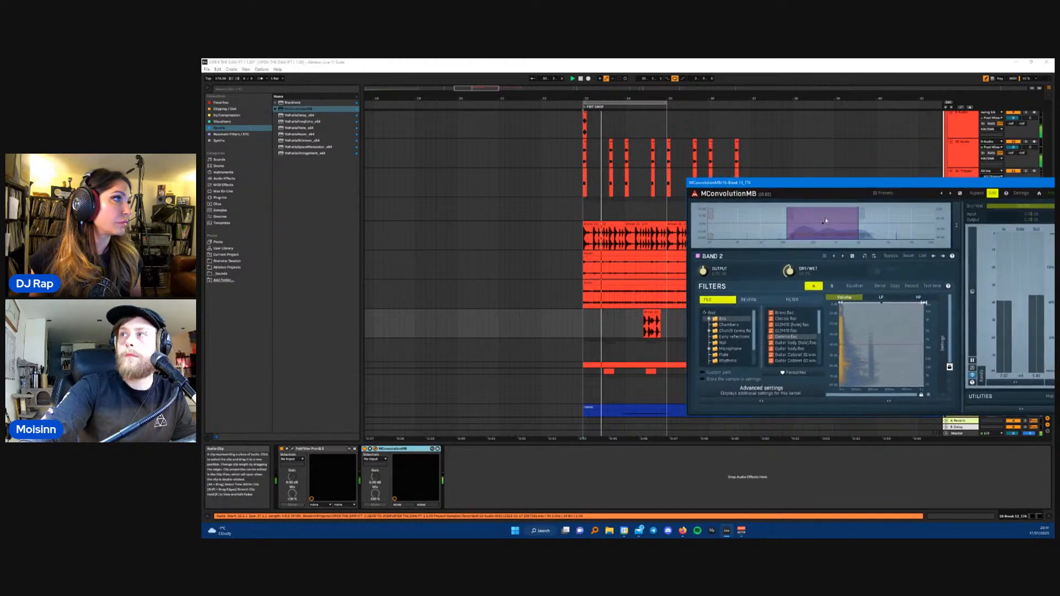
left_click(895, 227)
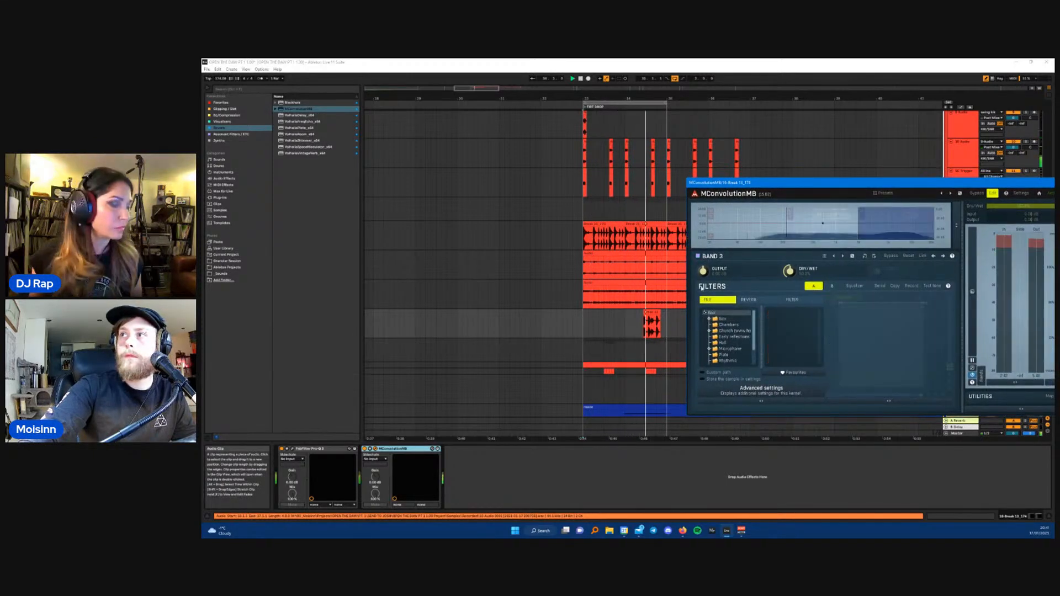
left_click(731, 337)
left_click(783, 337)
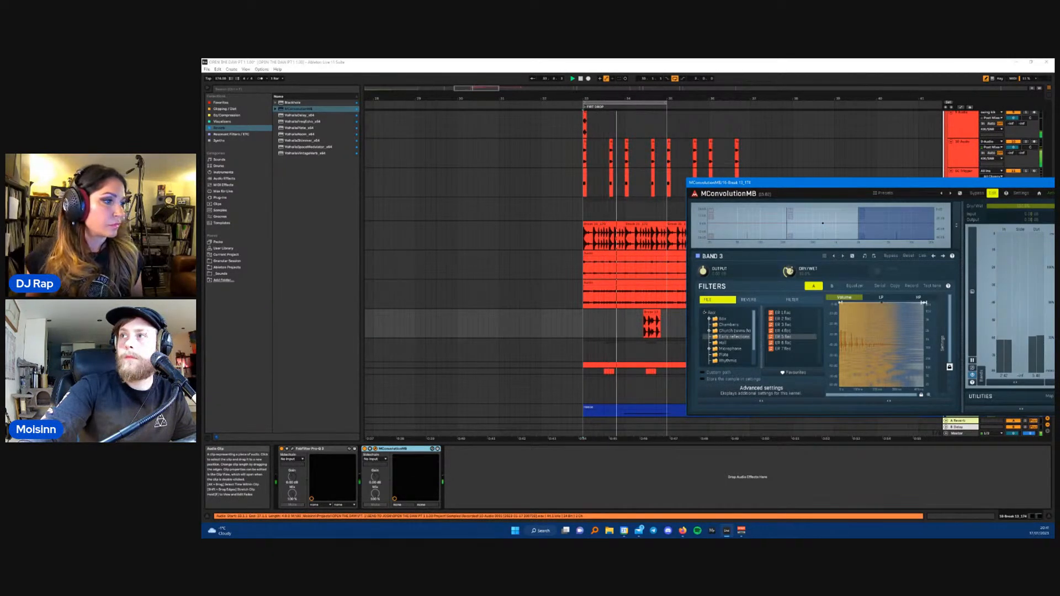
left_click_drag(1046, 182, 925, 226)
left_click(936, 226)
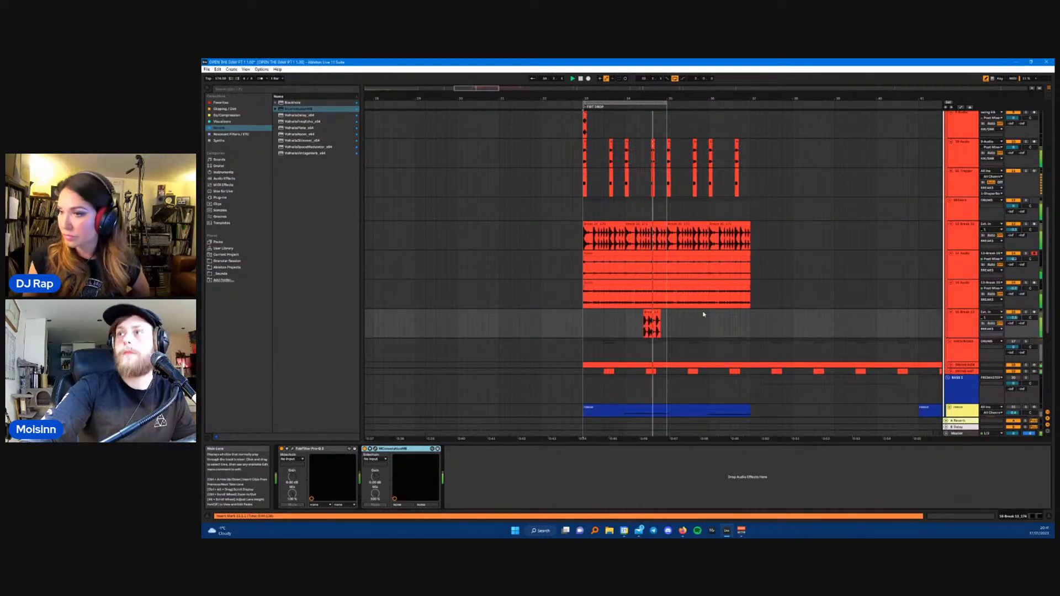
- Collapse the kick-and-snare, breaks and hats groups along with the parent DRUMS group
scroll(674, 329, "down", 3)
scroll(649, 333, "up", 3)
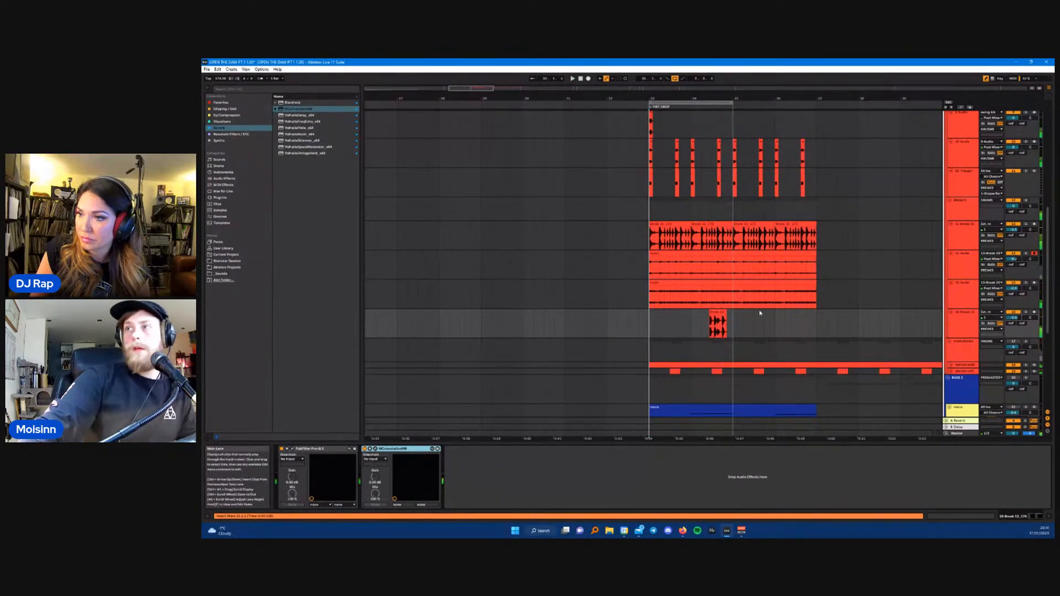
scroll(683, 341, "down", 4)
scroll(683, 341, "up", 6)
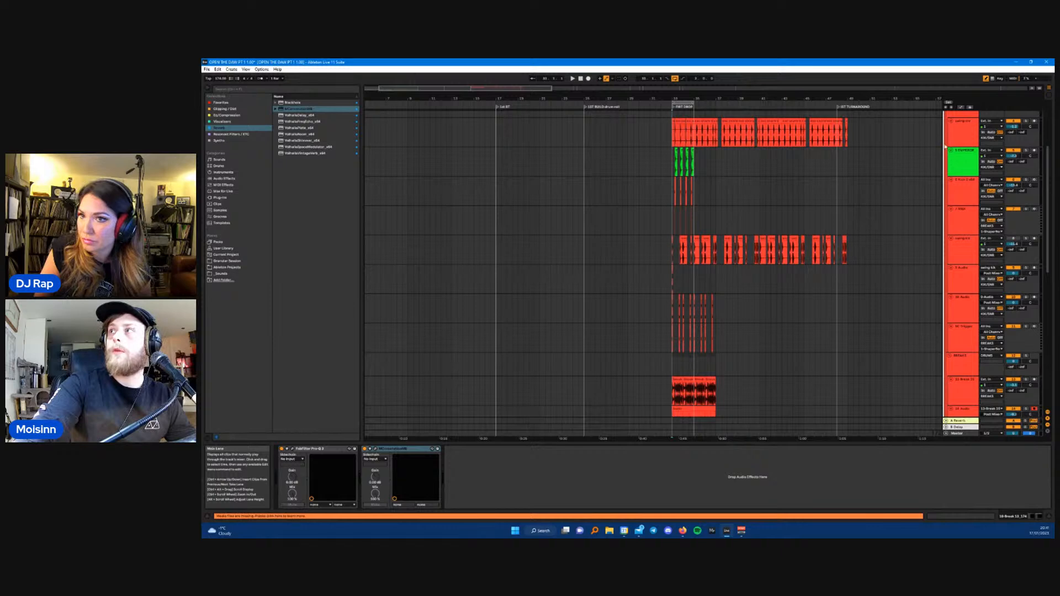
scroll(939, 152, "up", 3)
left_click(951, 160)
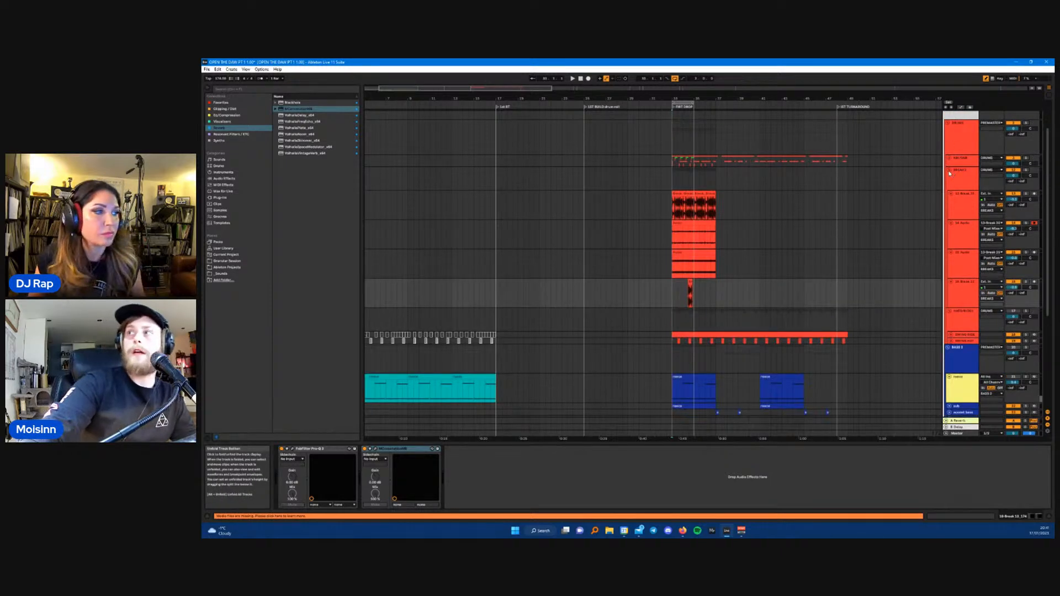
left_click(951, 172)
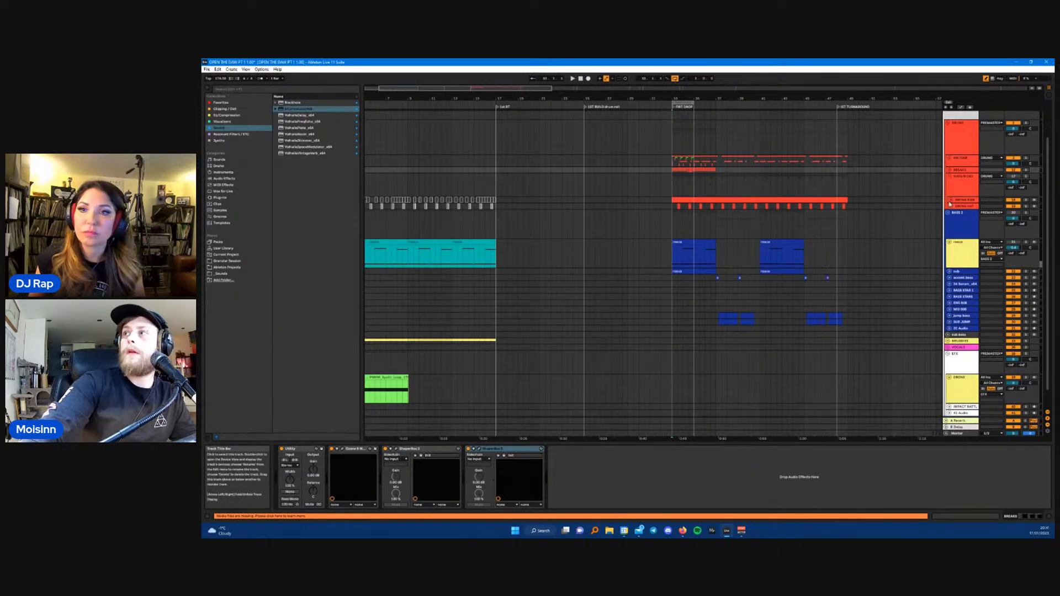
left_click(950, 177)
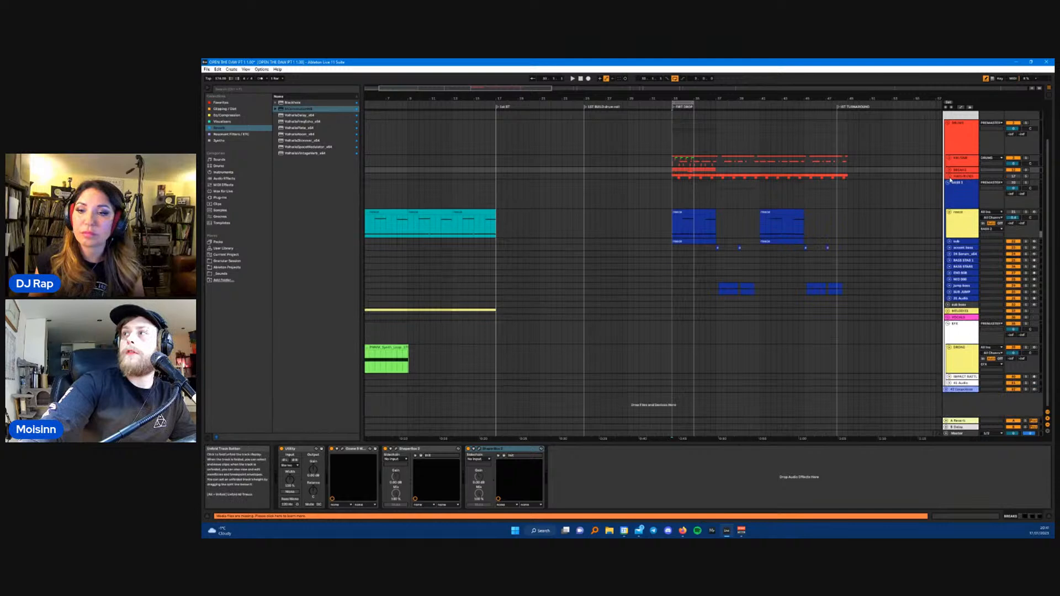
left_click(949, 126)
left_click(951, 178)
- Insert a new audio track directly below the DRUMS group and set its audio input to DRUMS
right_click(964, 173)
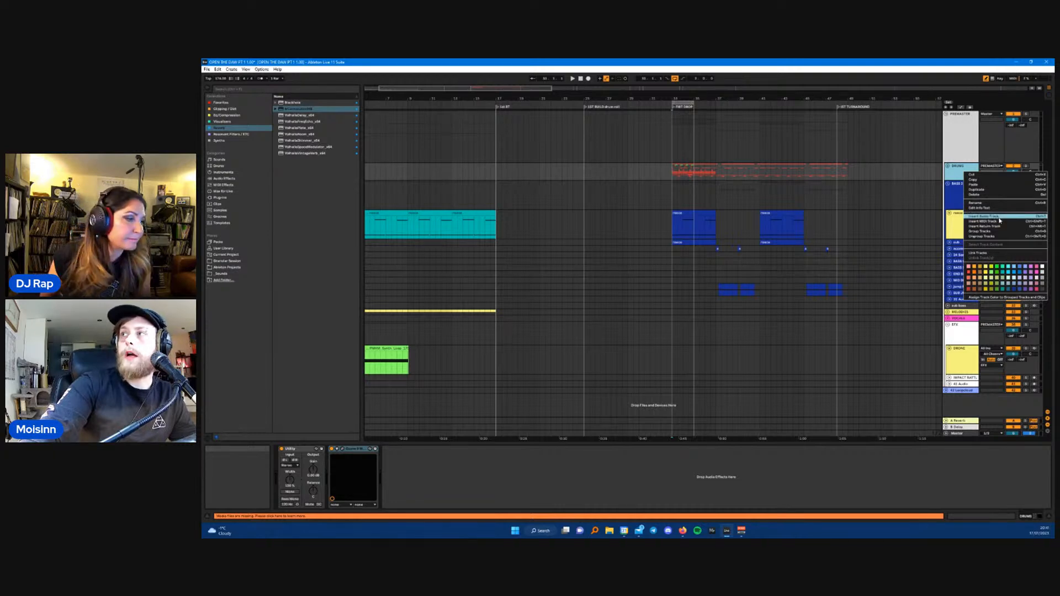
left_click(1000, 220)
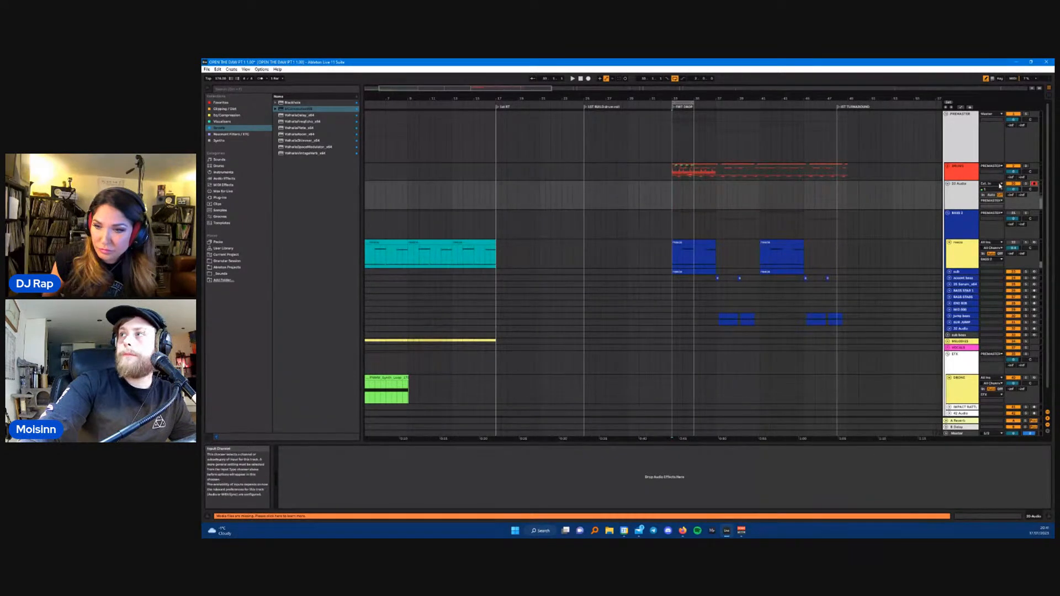
left_click(1001, 187)
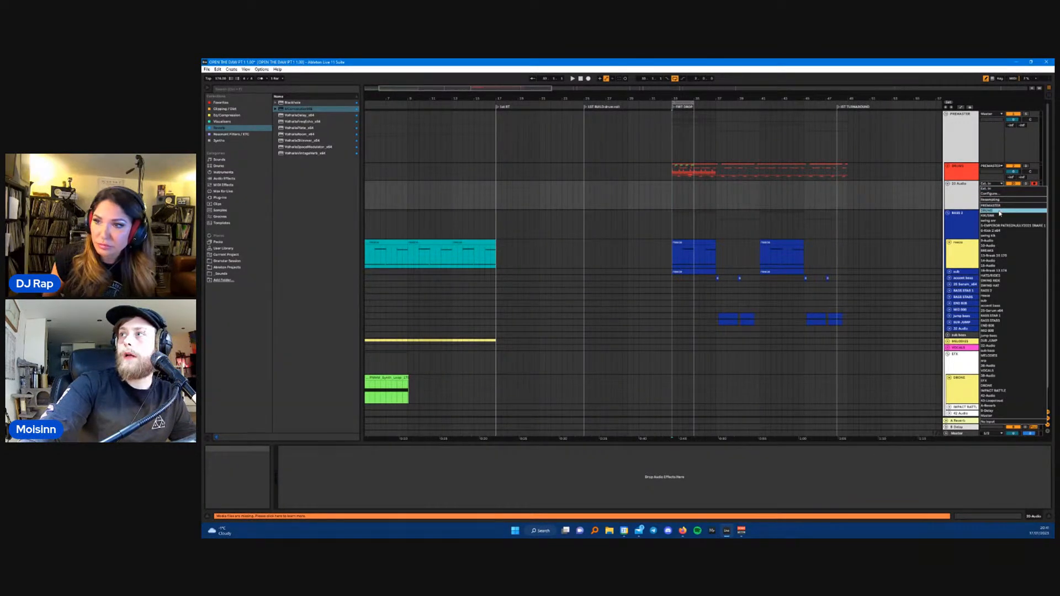
left_click(1000, 212)
- Record the two-bar drum loop of the first drop onto the new audio track
scroll(688, 196, "up", 3)
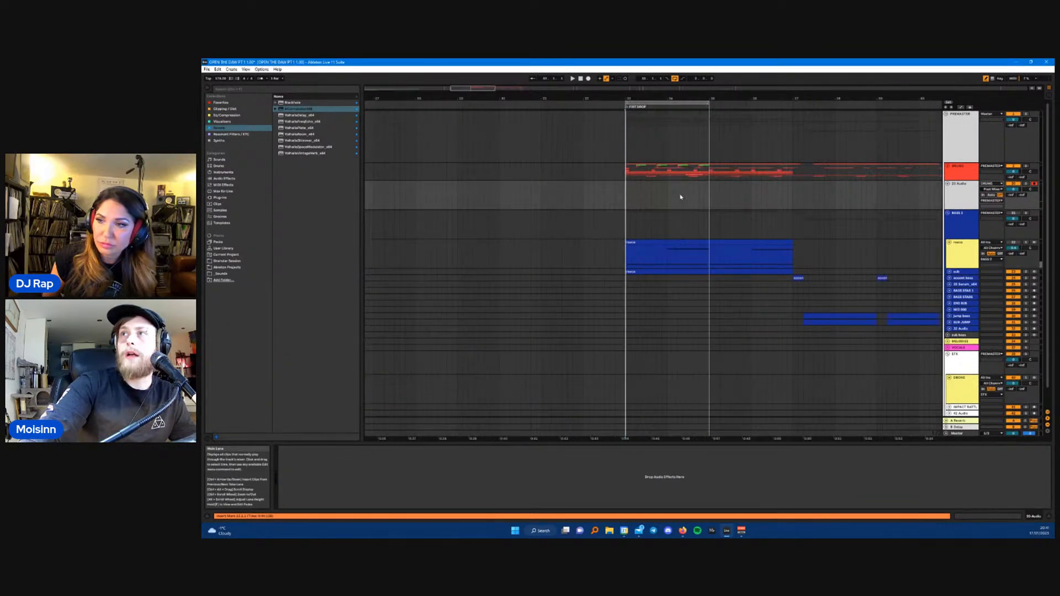
key("F9")
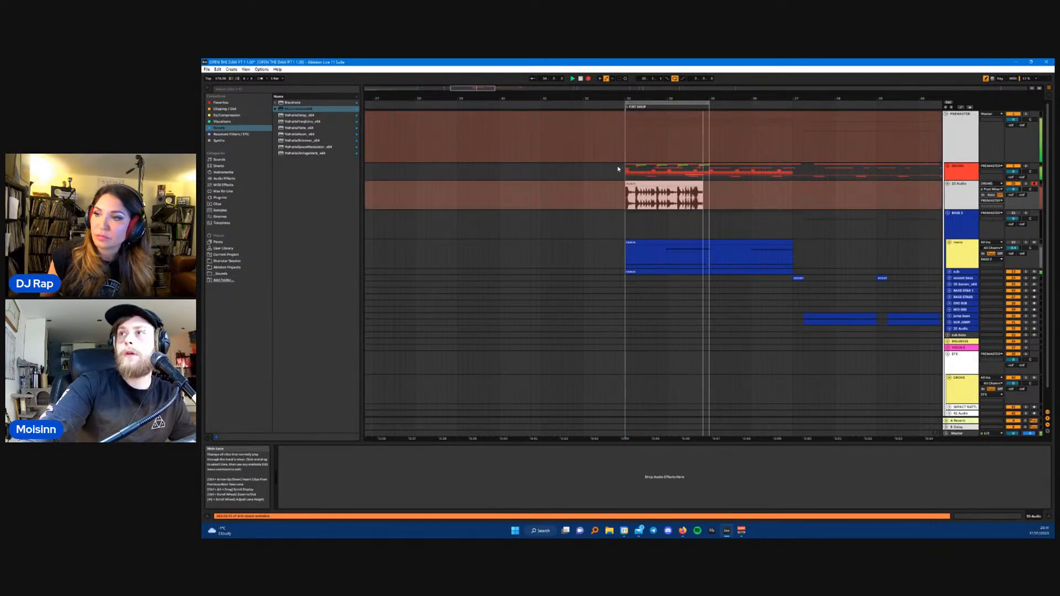
key("space")
- Extend the start of the later recorded drum clip back to the first drop so one clip fills both bars
scroll(635, 209, "up", 6)
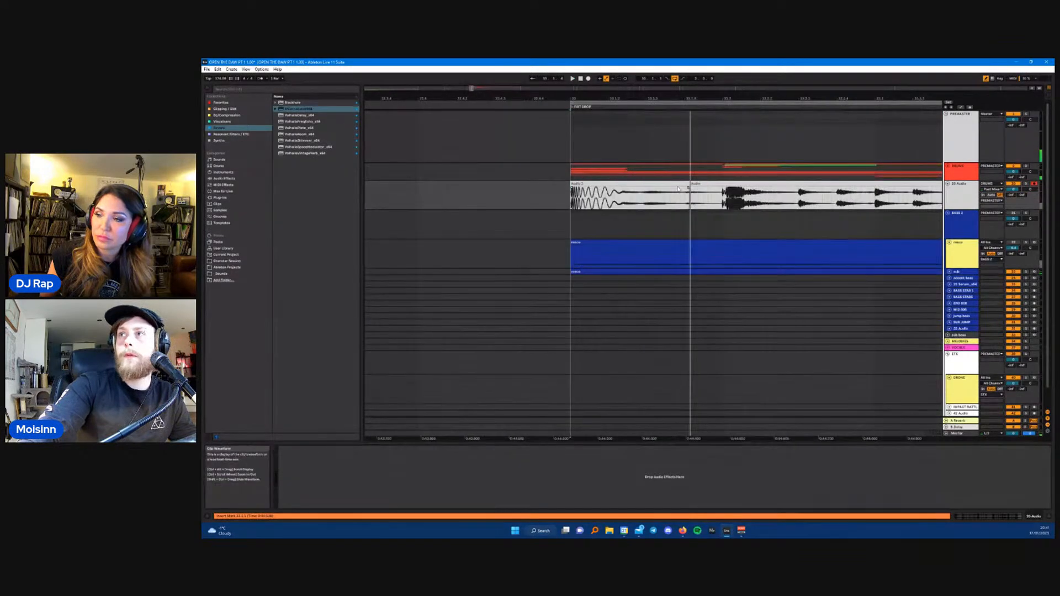
left_click(617, 183)
left_click_drag(617, 184, 562, 184)
scroll(667, 207, "down", 8)
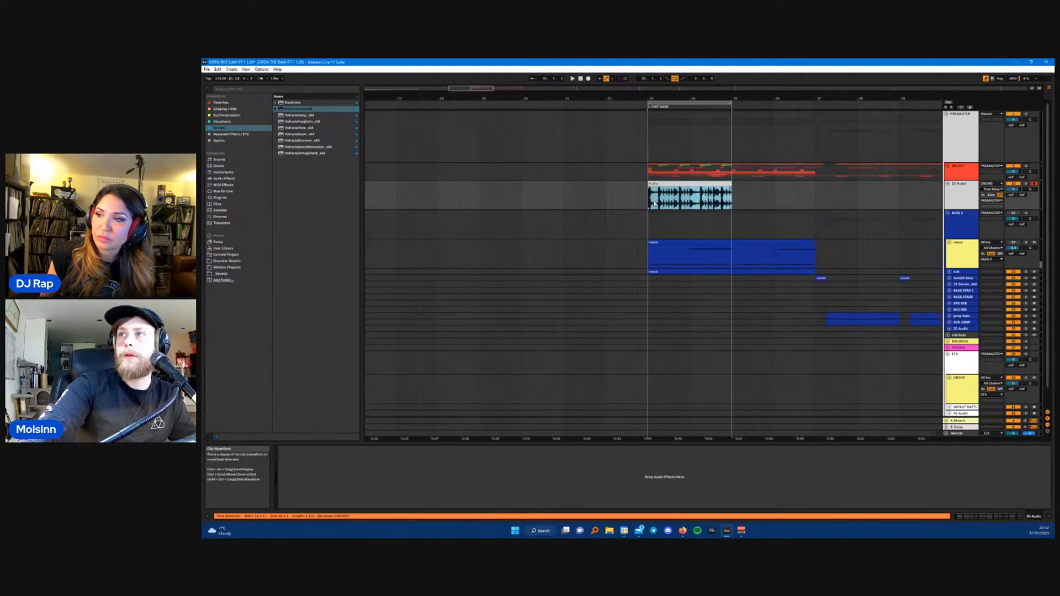
scroll(700, 209, "up", 4)
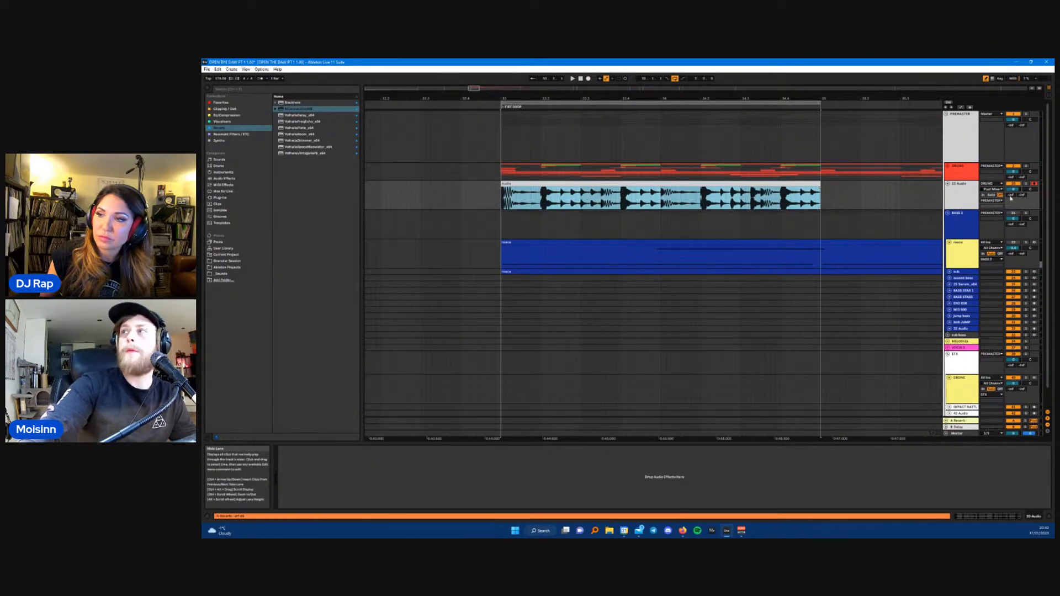
- Solo the new audio track and play the recorded two-bar drum loop
left_click(744, 210)
key("space")
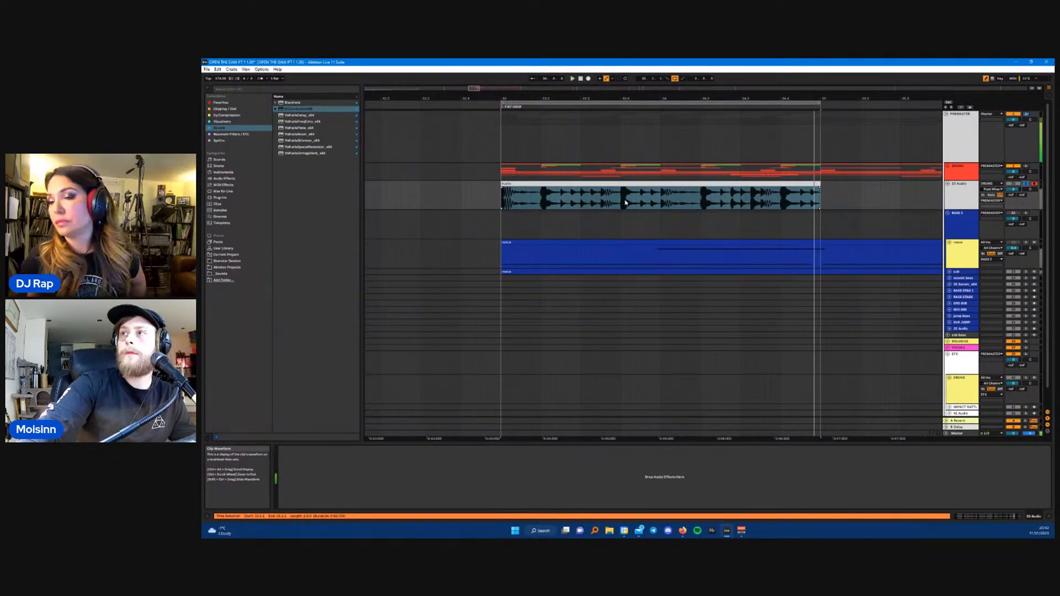
key("space")
scroll(625, 204, "down", 6)
scroll(628, 216, "down", 4)
scroll(474, 214, "up", 6)
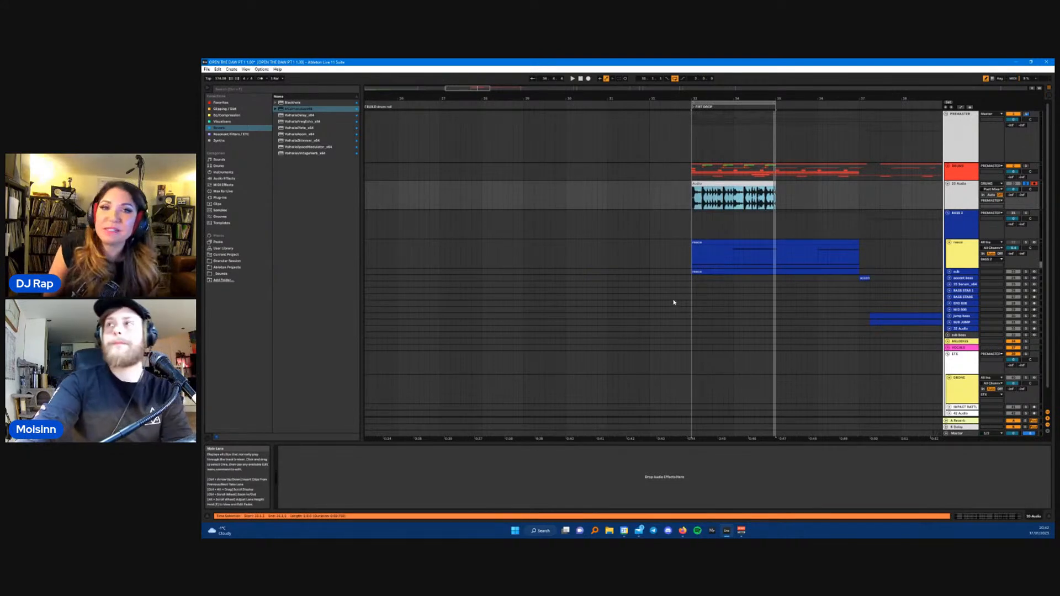
- Delete the recorded two-bar drum clip from the new audio track
key("Delete")
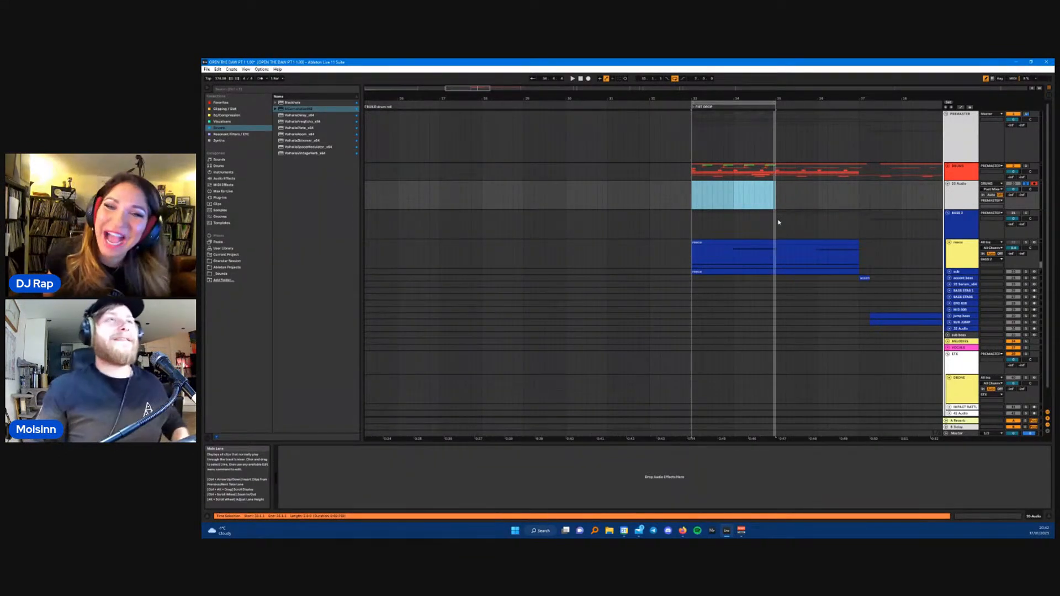
scroll(767, 208, "down", 2)
left_click(746, 250)
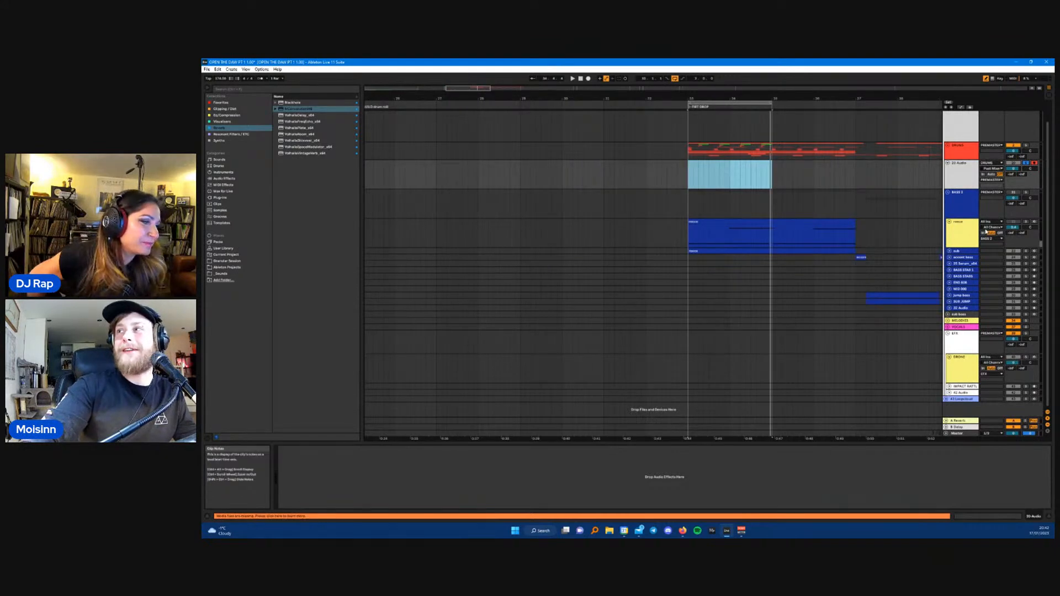
- Play the bass from the start of the first drop and solo the yellow track in the BASS 2 group
left_click(1026, 222)
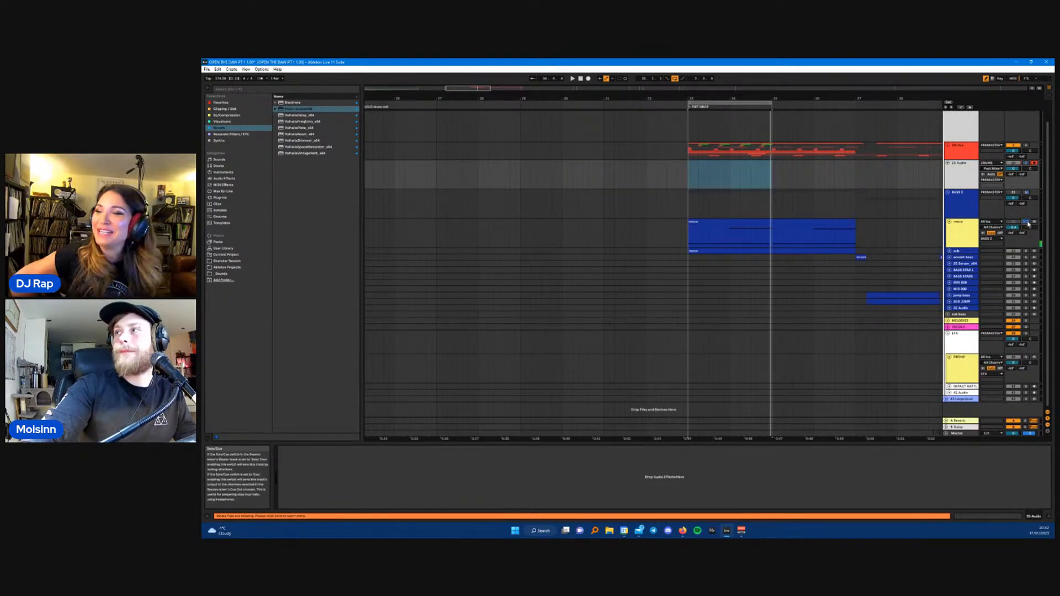
left_click(1027, 193)
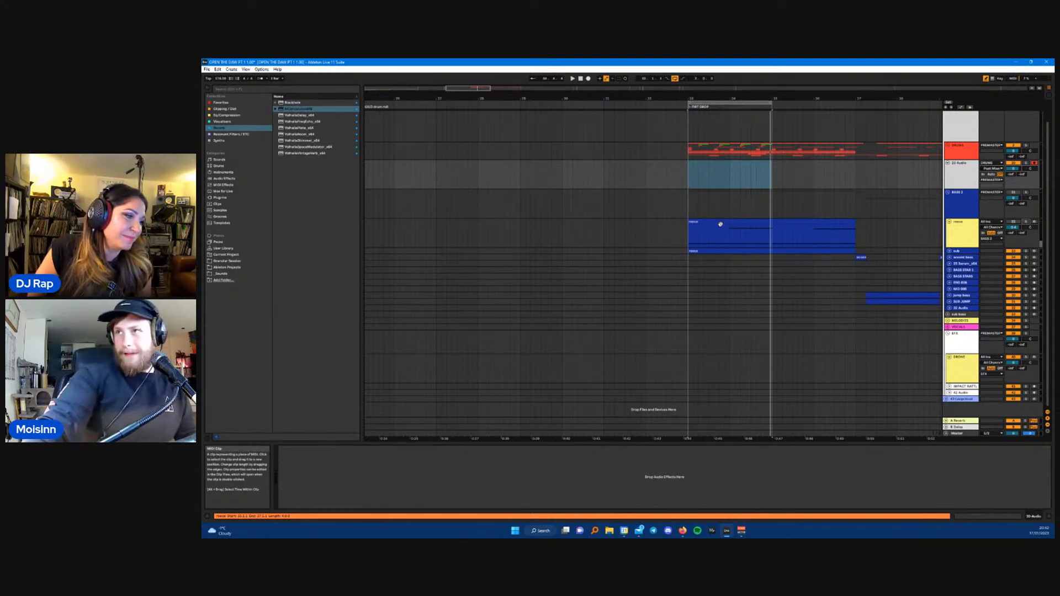
left_click(690, 236)
key("space")
left_click(1026, 222)
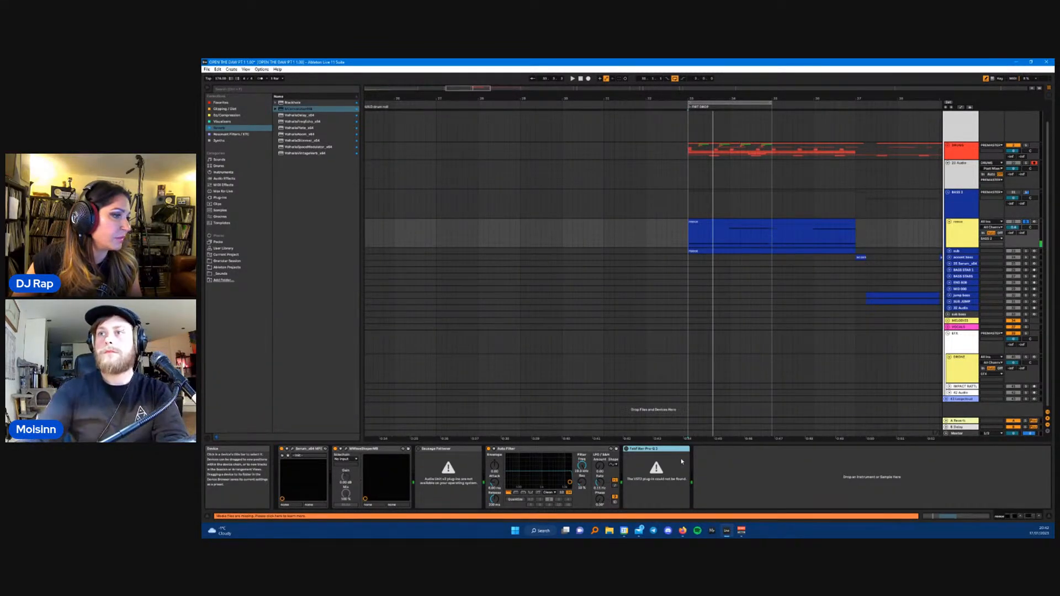
- Delete the unavailable FabFilter Pro-Q and Sausage Fattener devices from the yellow bass track
key("Delete")
left_click(449, 450)
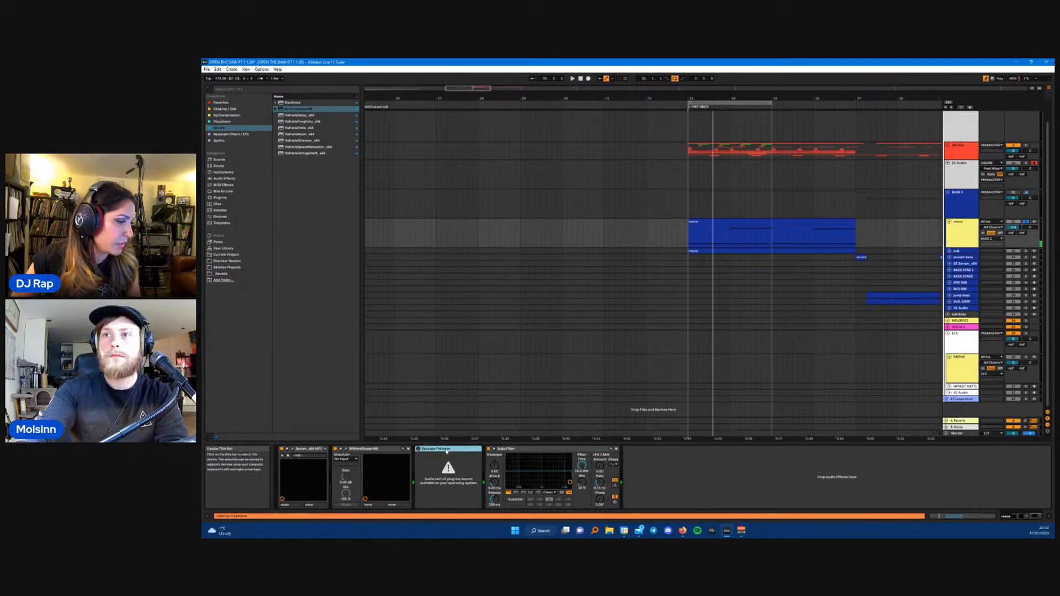
key("Delete")
- Replace the missing FabFilter plugin on the BASS 2 group with the Ozone 9 Maximizer
left_click(962, 207)
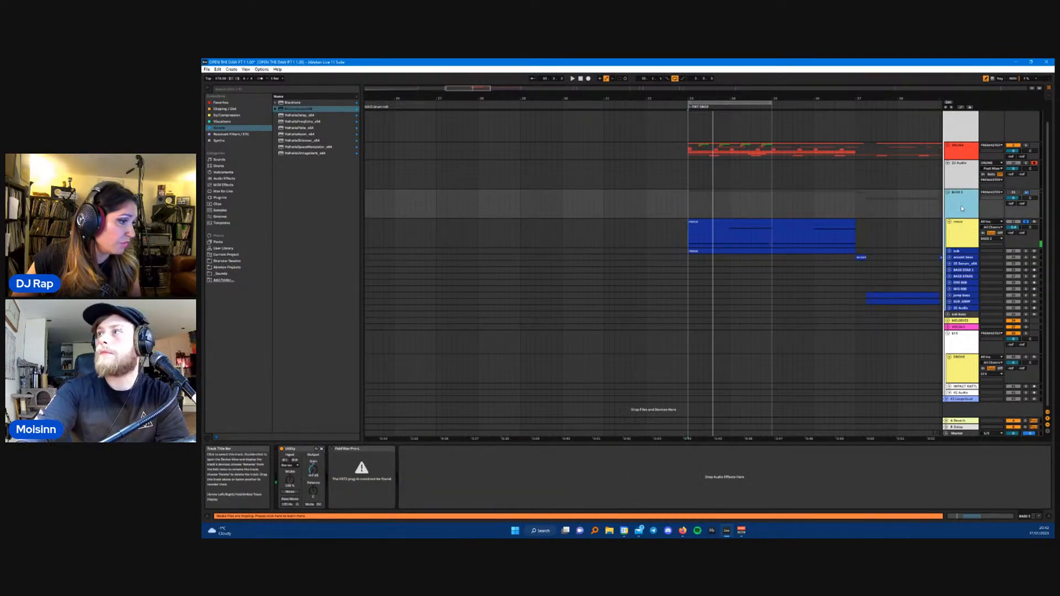
left_click(359, 449)
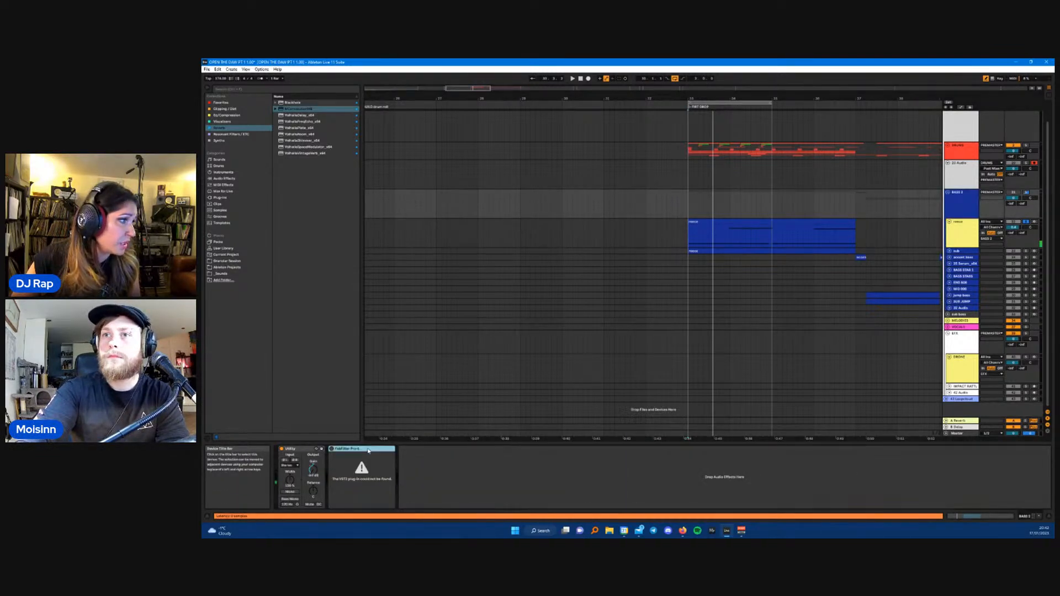
key("Delete")
left_click(239, 104)
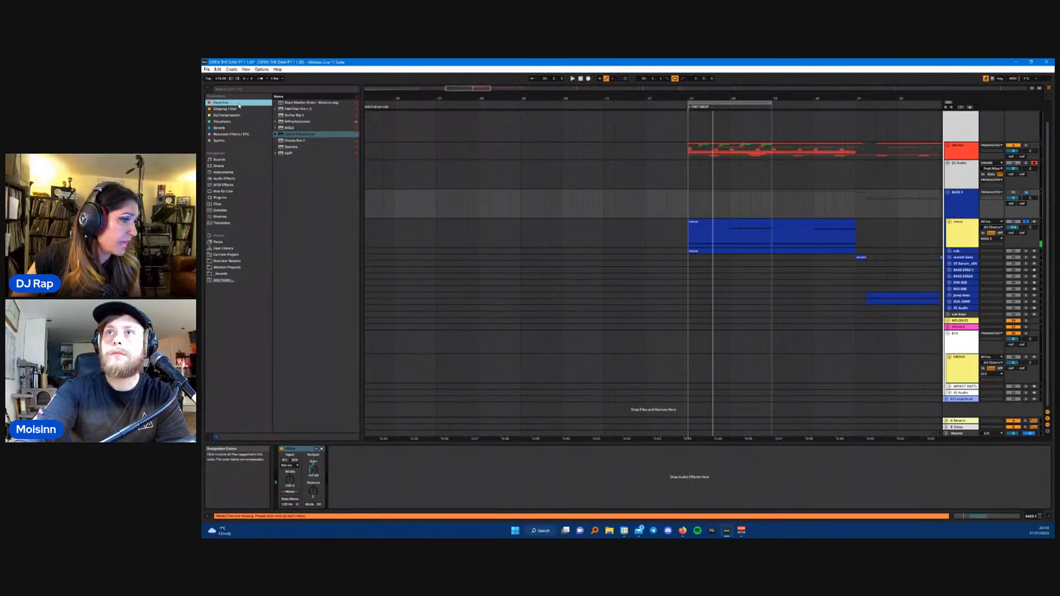
left_click(303, 135)
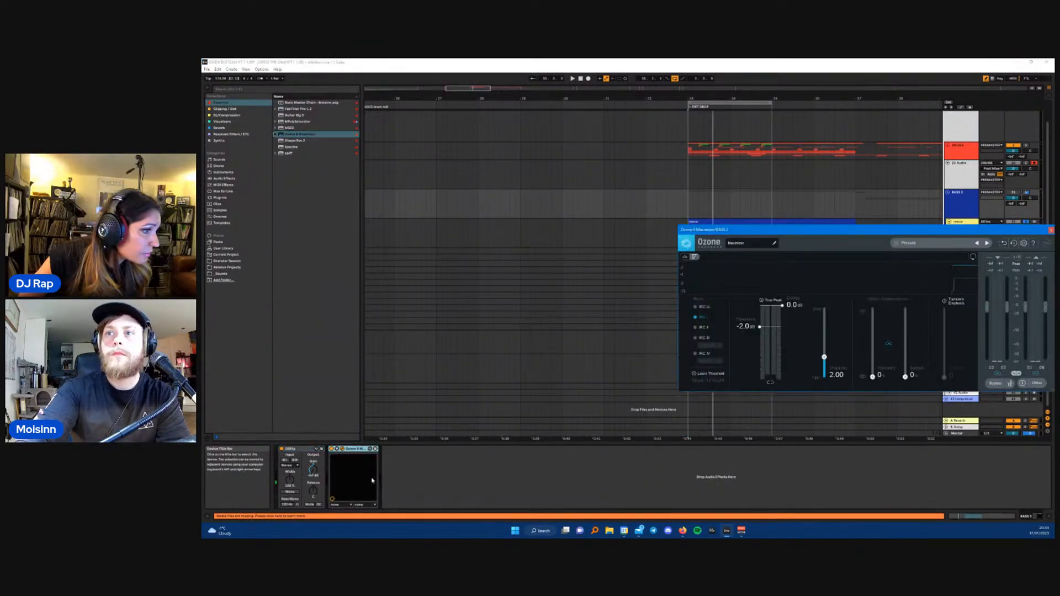
- Play the soloed BASS 2 group from the start of the first drop and unfold the sub track
left_click_drag(806, 230, 373, 289)
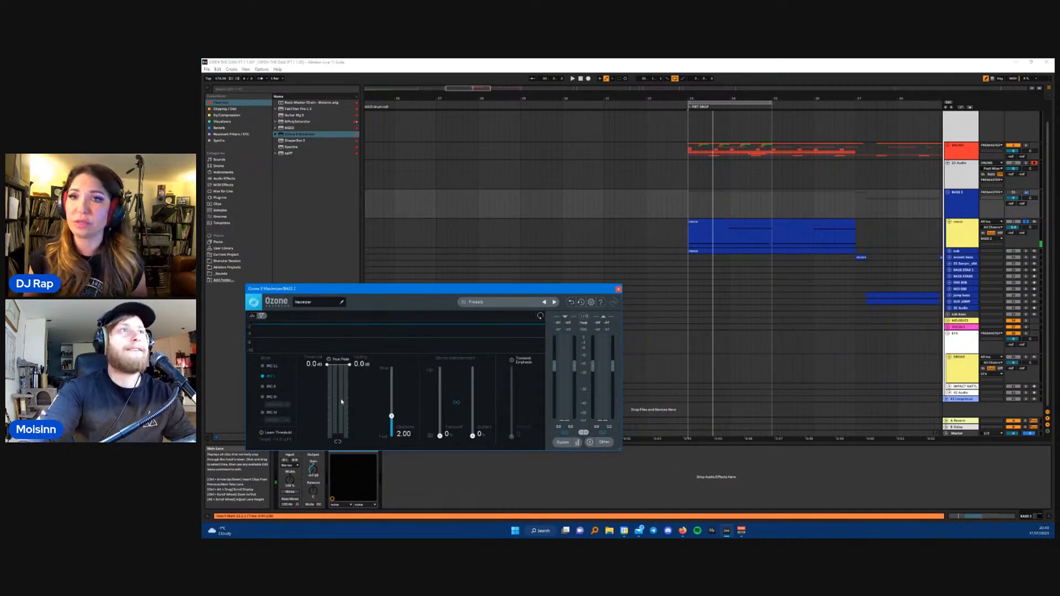
left_click(915, 235)
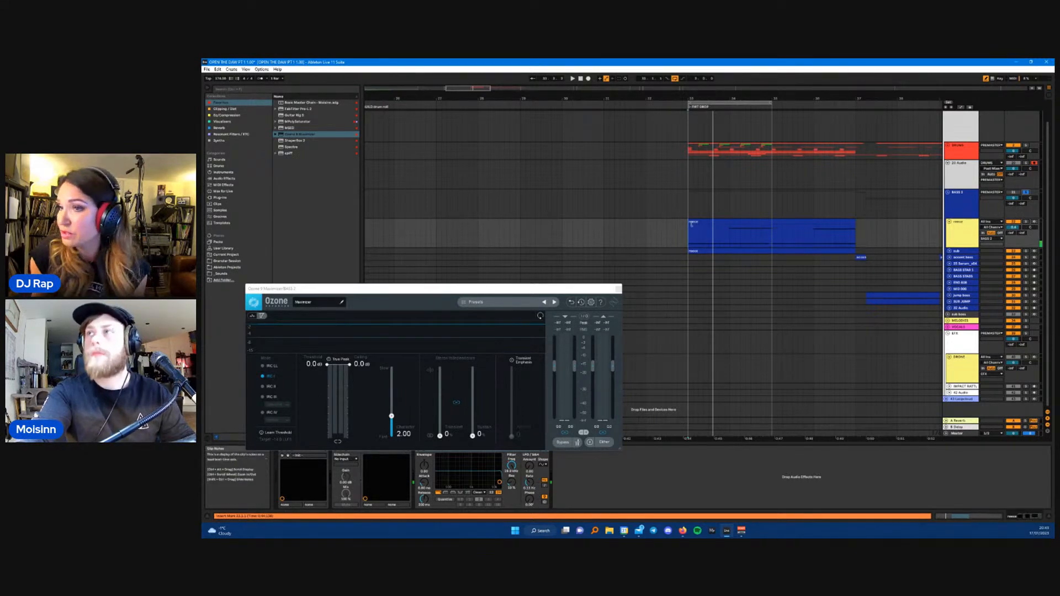
left_click(688, 207)
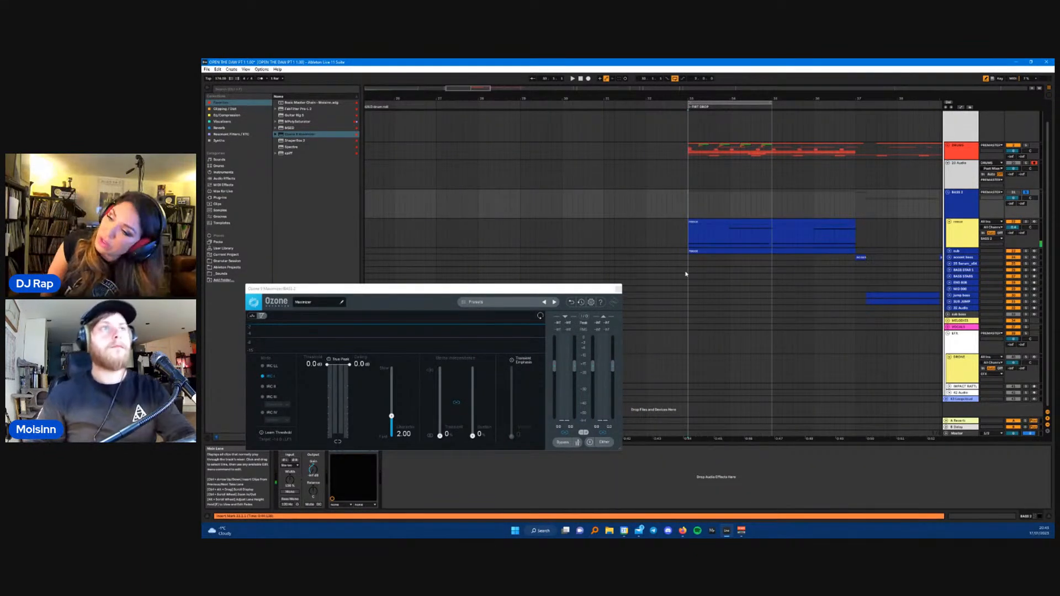
left_click(689, 234)
key("space")
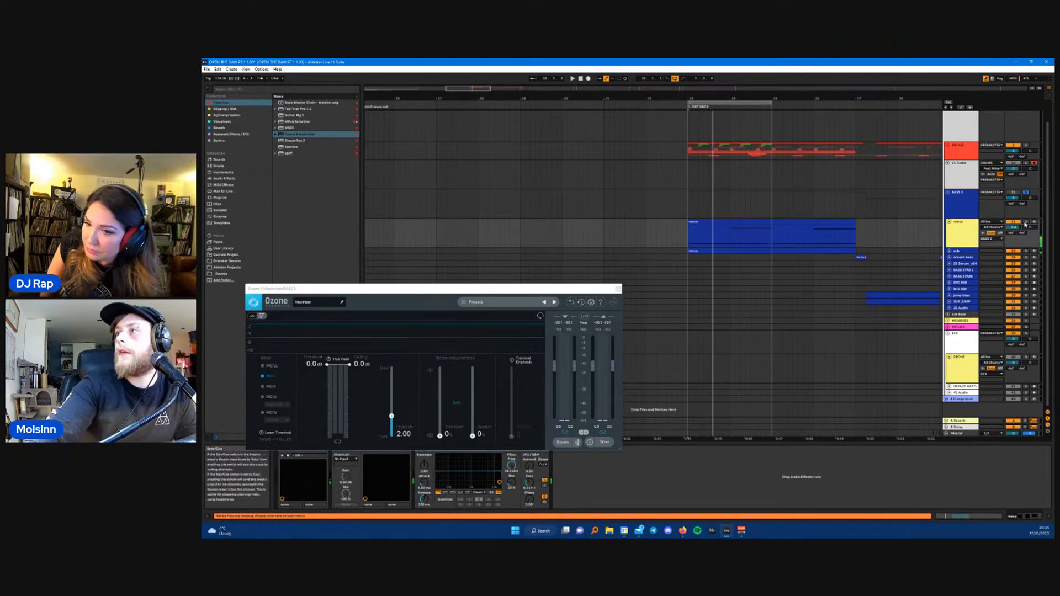
left_click(950, 252)
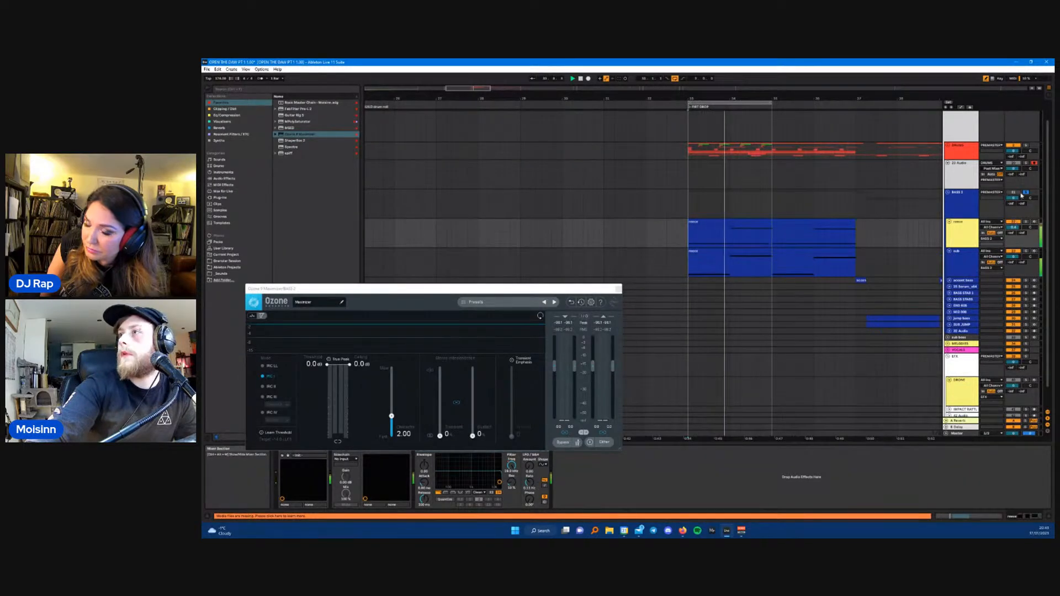
- Switch the solo from the BASS 2 group to the yellow bass track and close the Ozone 9 Maximizer window
left_click(967, 204)
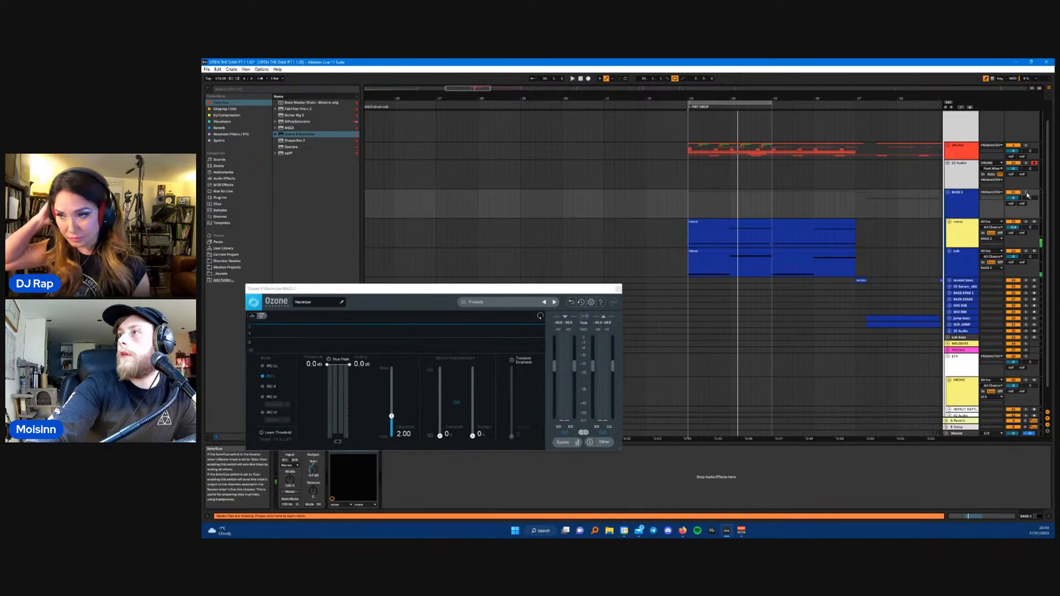
scroll(1023, 195, "up", 1)
scroll(1020, 192, "down", 2)
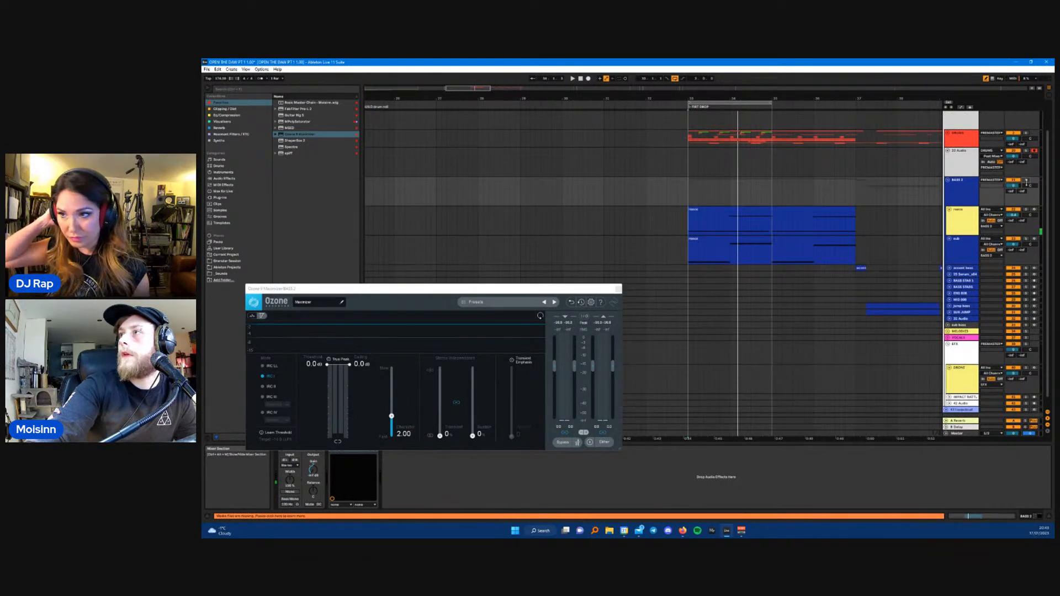
left_click(968, 217)
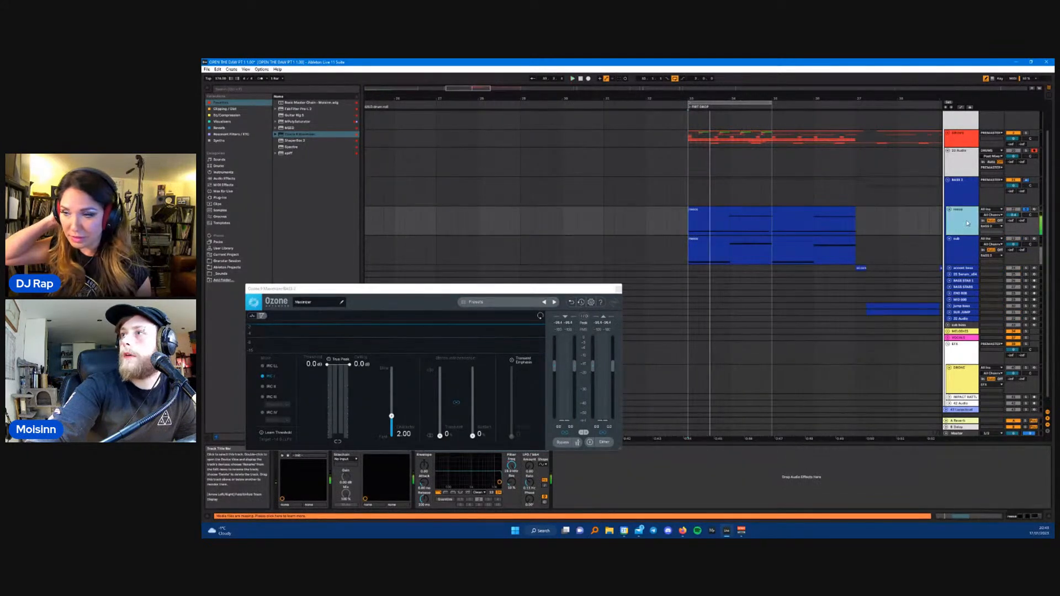
left_click(774, 210)
left_click(617, 289)
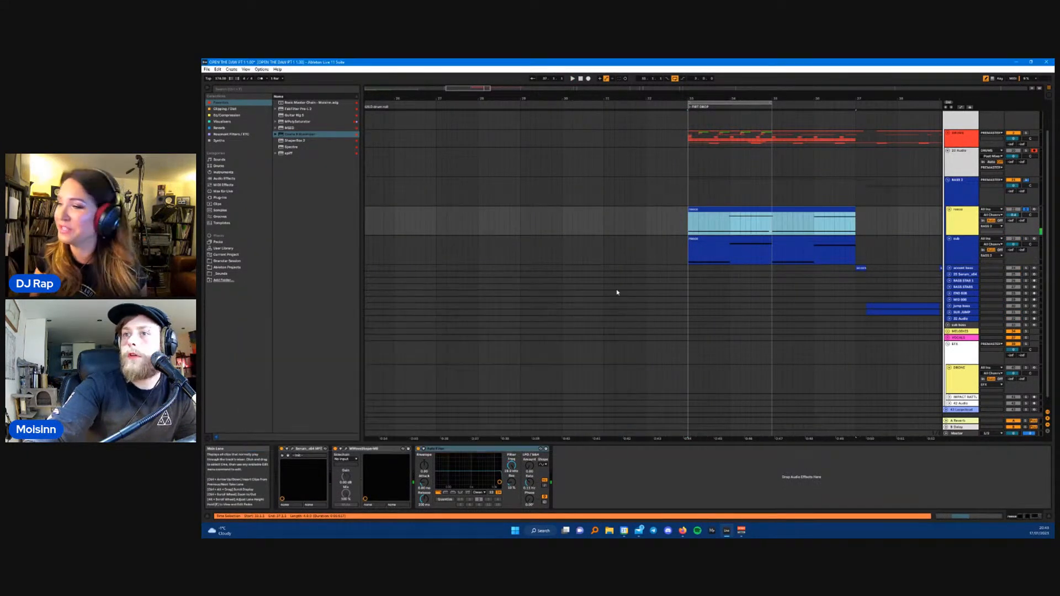
- Open the yellow bass track's Serum synth, play the clip through it, and close the synth window
left_click(282, 455)
left_click_drag(432, 232, 471, 226)
key("space")
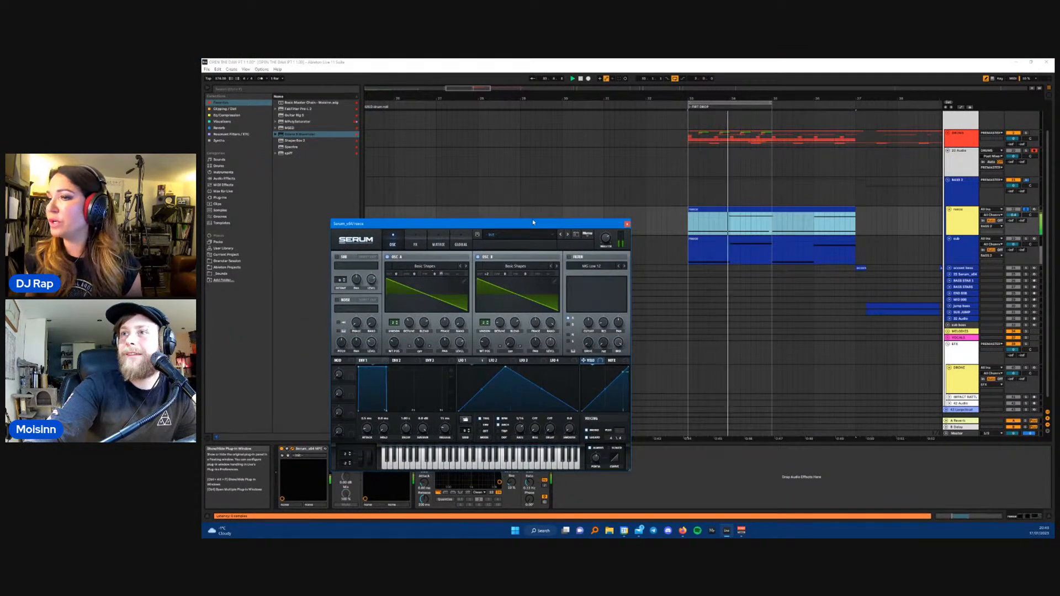
left_click(627, 224)
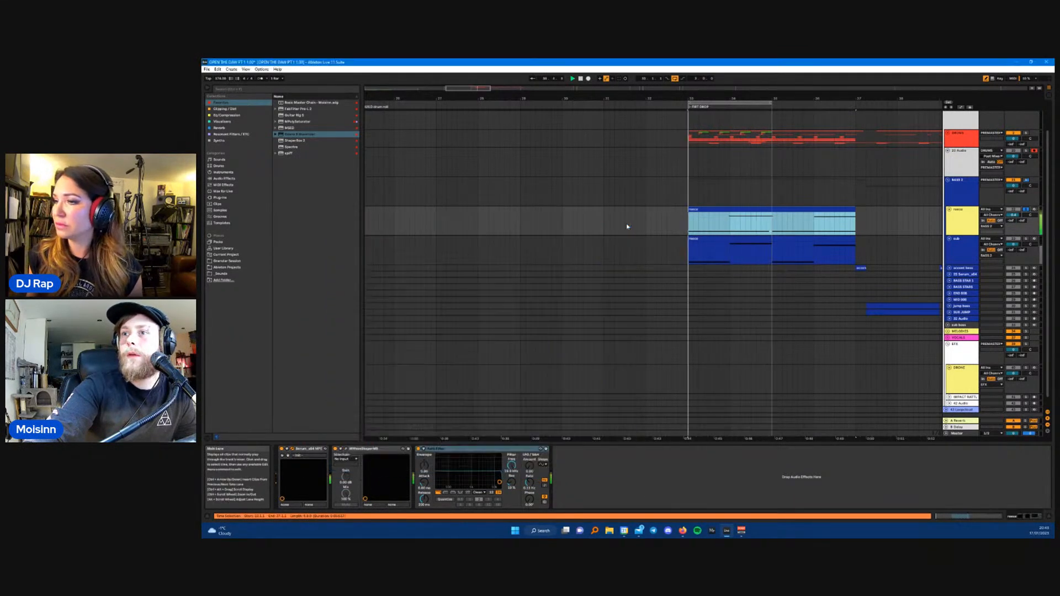
left_click(558, 469)
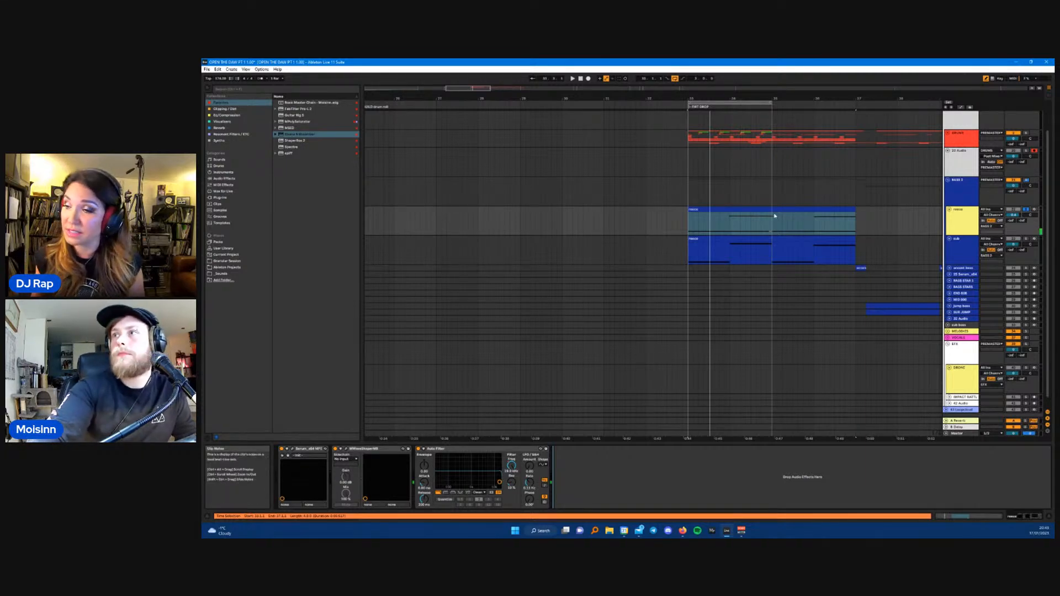
- Toggle the yellow bass track's activator off and on, and turn off its solo
left_click(741, 211)
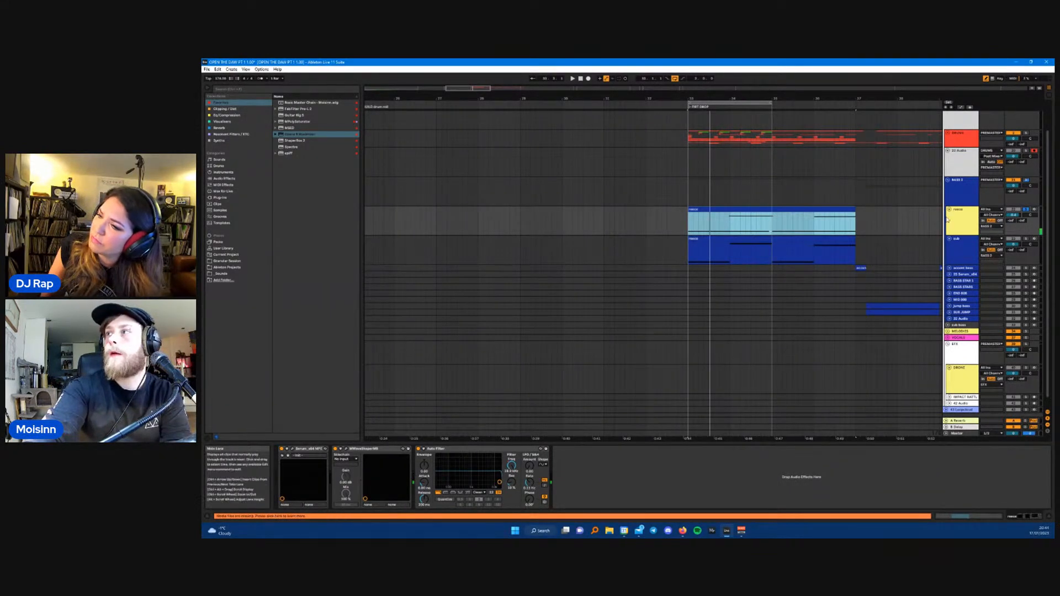
left_click(964, 219)
left_click(1013, 210)
left_click(1013, 210)
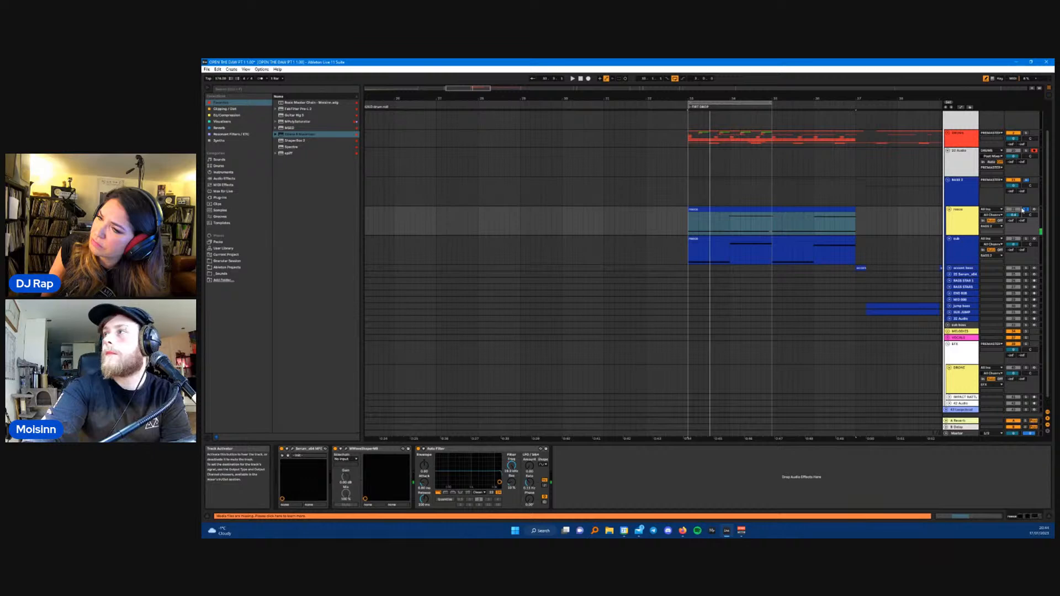
left_click(1026, 210)
left_click(968, 222)
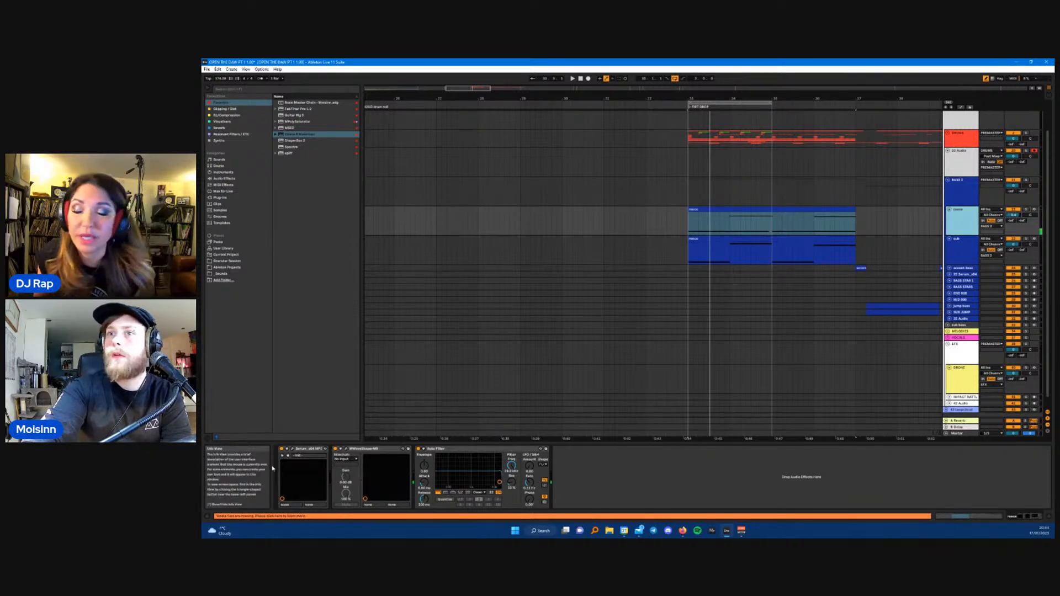
- Check the yellow bass track's Serum patch and move its clip down onto the sub track
left_click(293, 451)
left_click(293, 451)
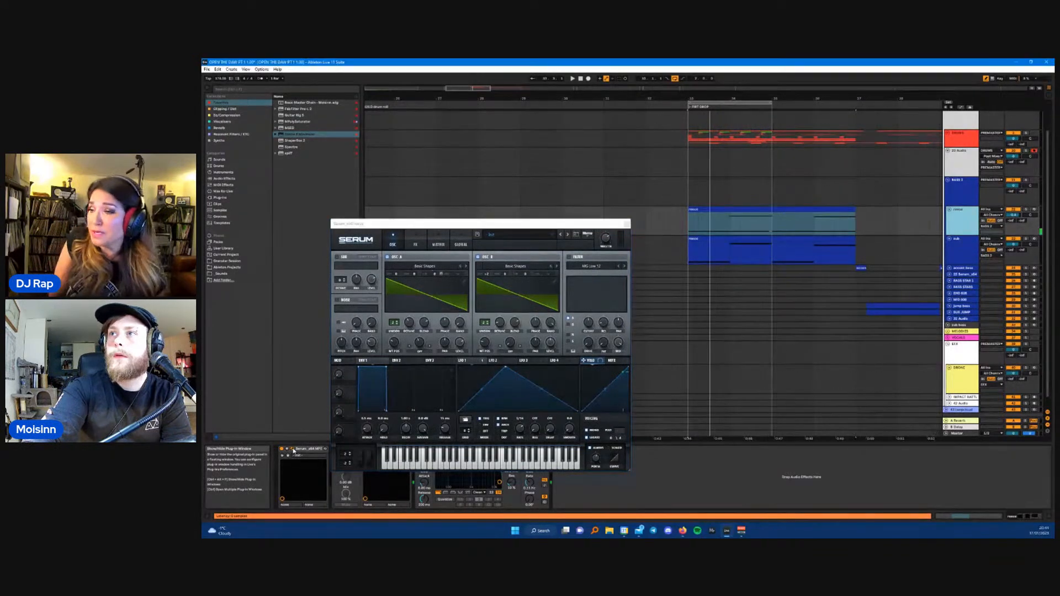
left_click(736, 209)
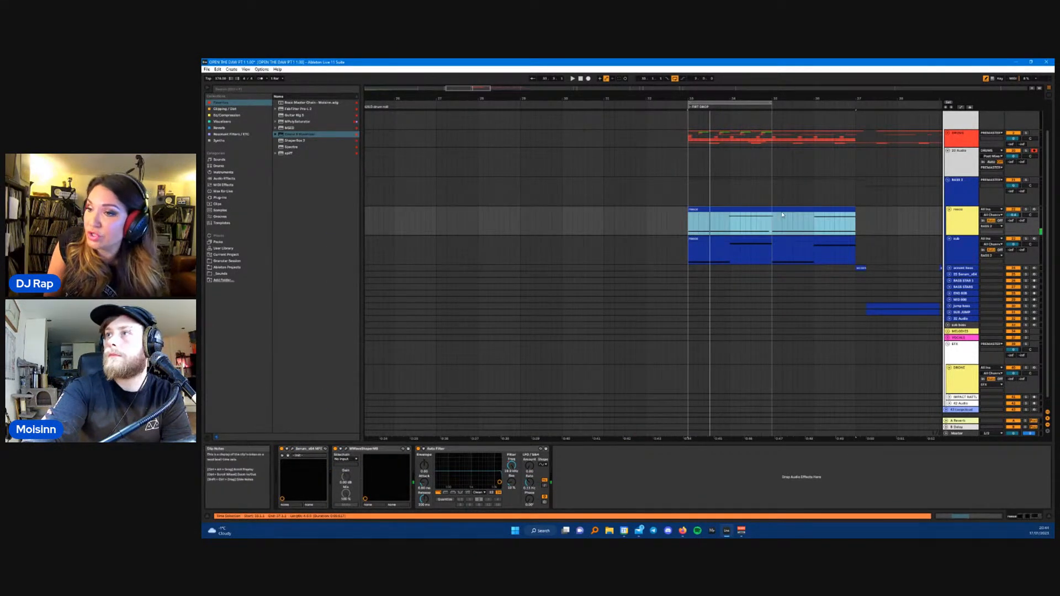
left_click(765, 234)
- Insert a new MIDI track below the yellow bass track and move the bass clip from the sub track onto it
left_click(963, 220)
right_click(964, 220)
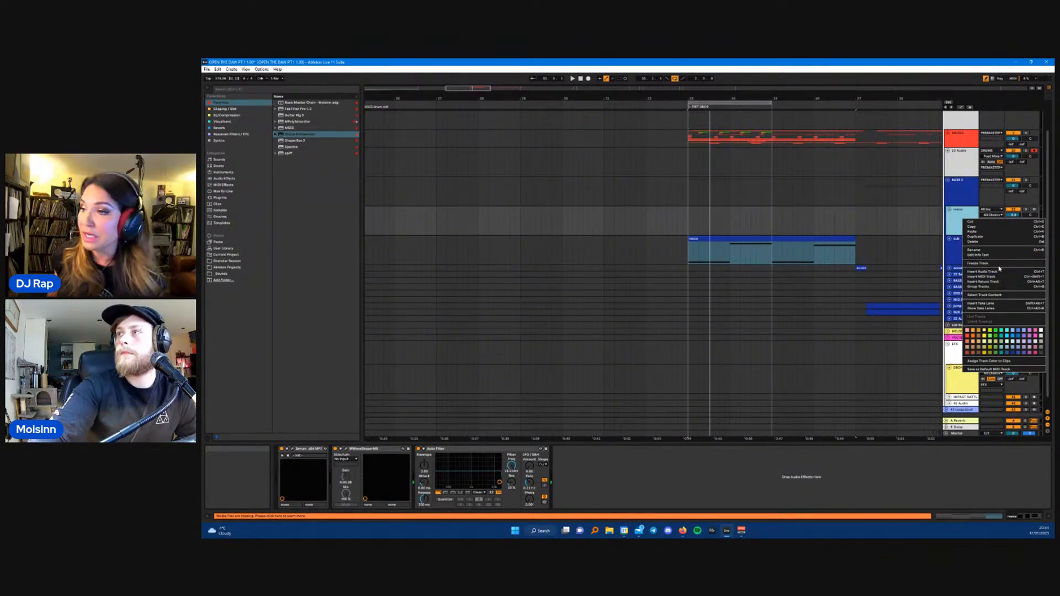
left_click(766, 233)
key("ctrl+shift+t")
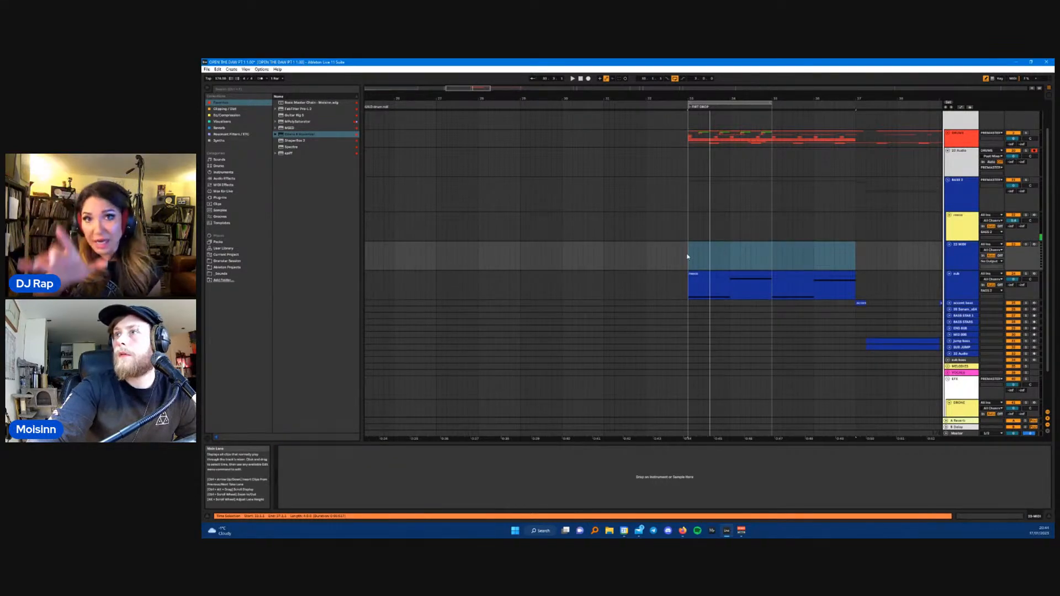
key("ctrl+shift+m")
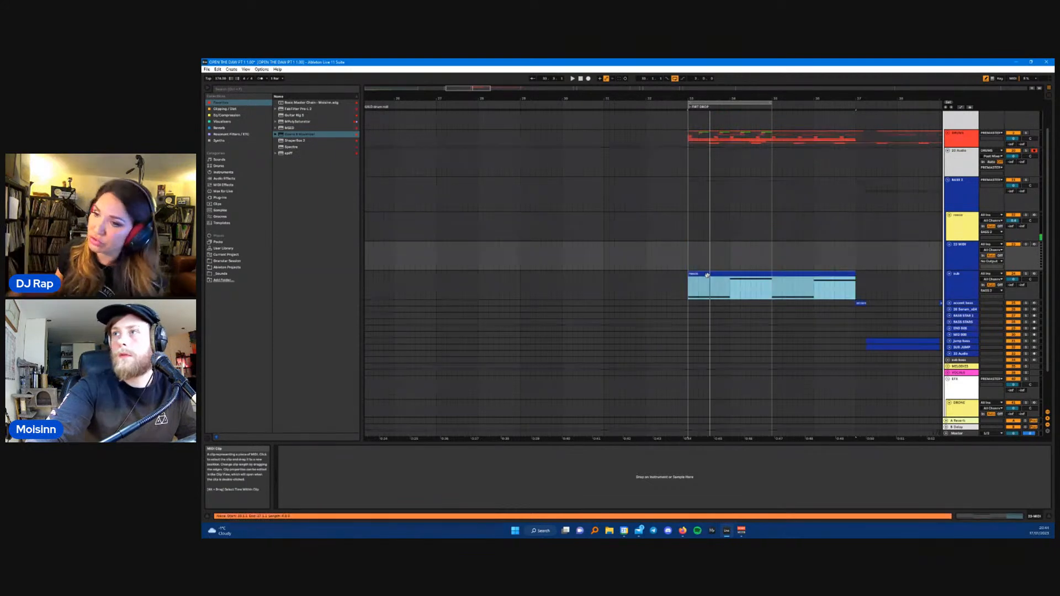
left_click_drag(707, 266, 706, 266)
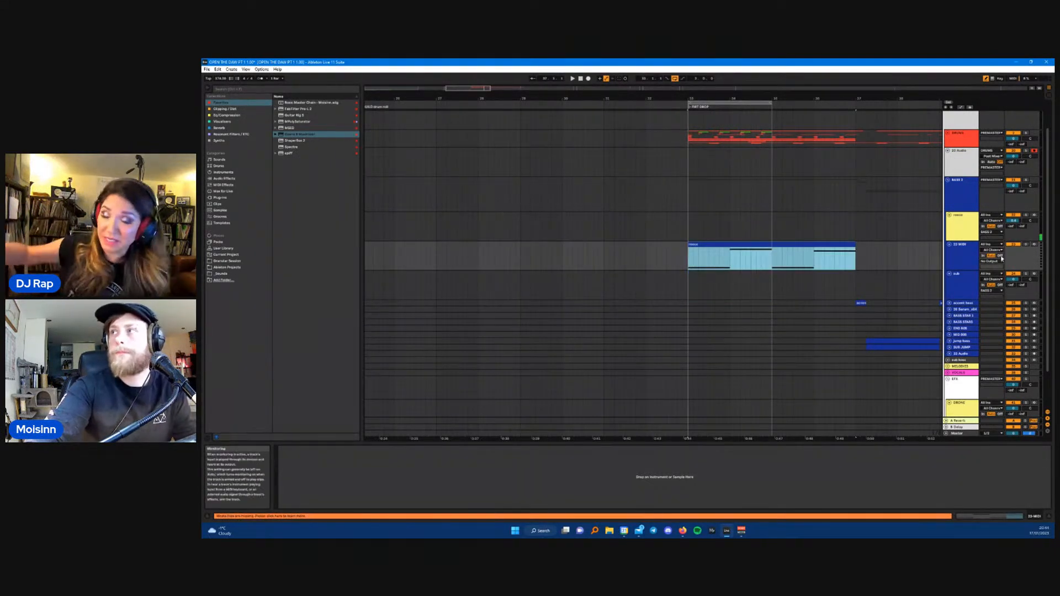
- Search the plug-ins for "serum" and load Serum_x64 onto the new MIDI track
left_click(958, 257)
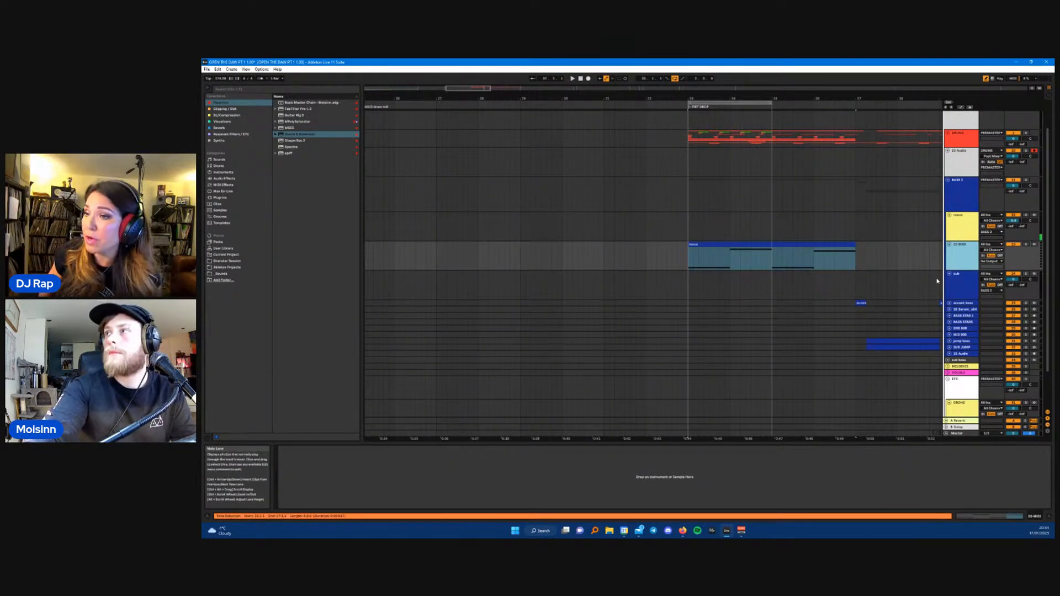
left_click(228, 89)
type("serum")
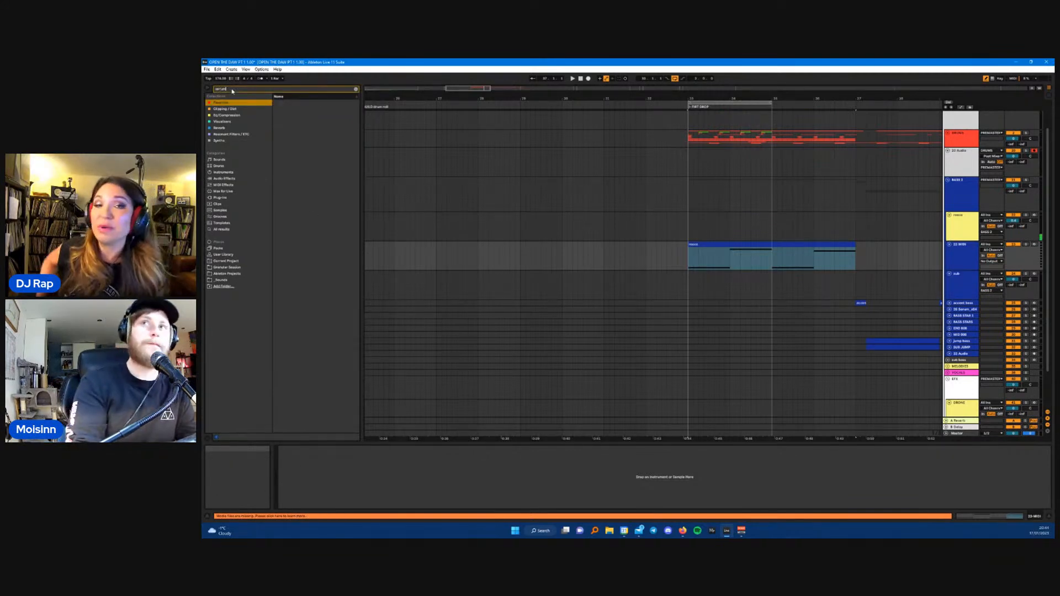
left_click(220, 197)
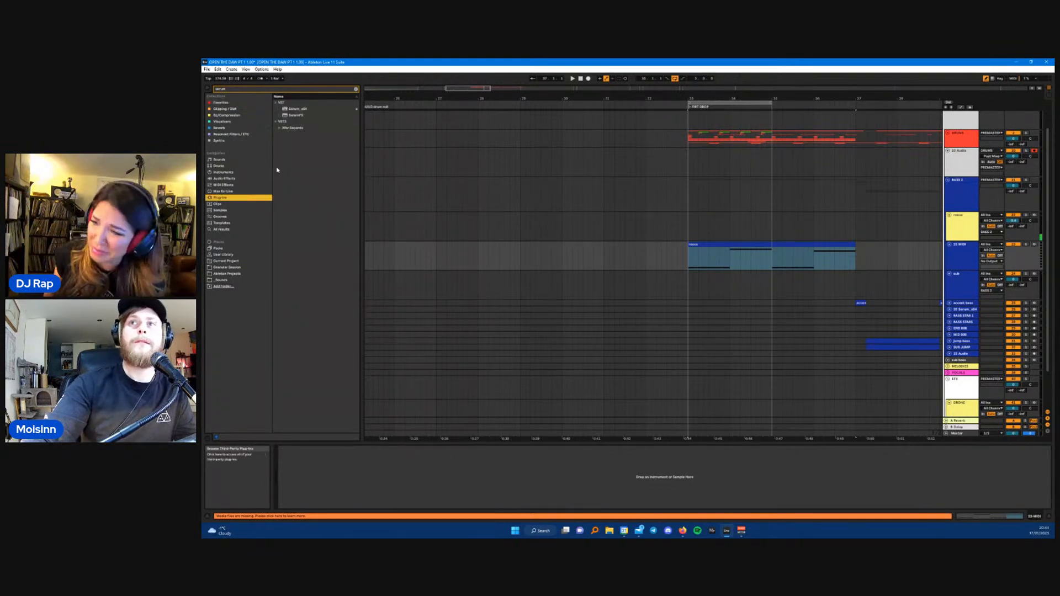
left_click(297, 108)
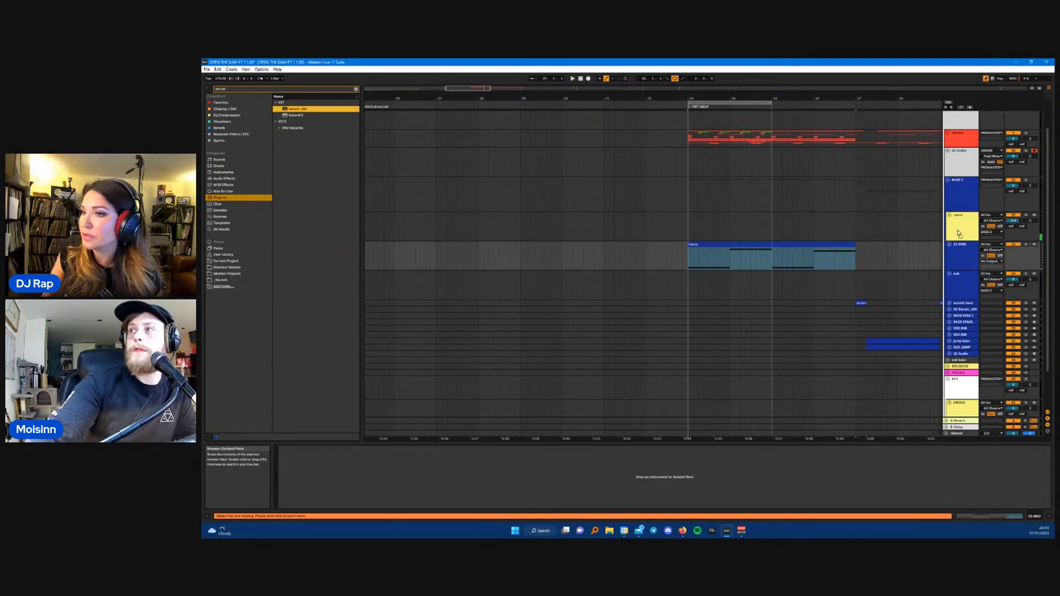
left_click_drag(960, 251, 959, 254)
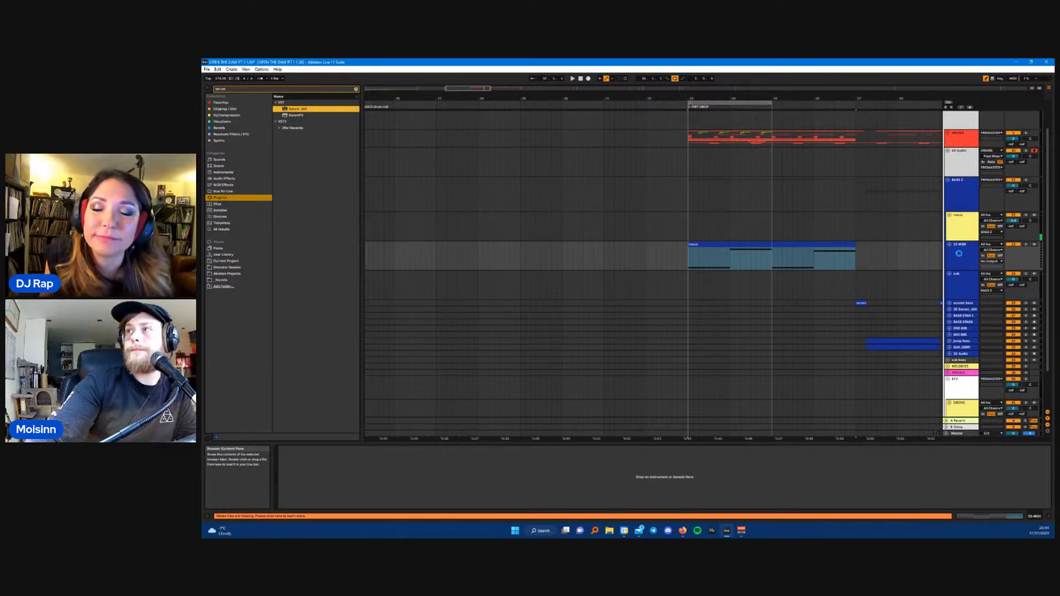
- Play the first drop with the bass clip running through the new track's default Serum patch
left_click_drag(462, 233, 486, 224)
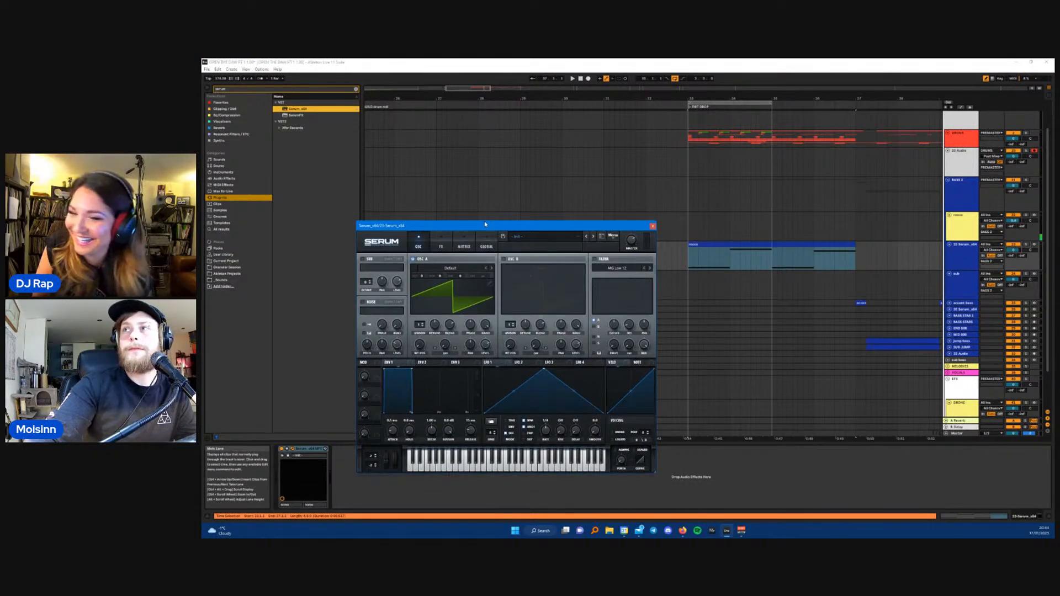
left_click(686, 213)
key("space")
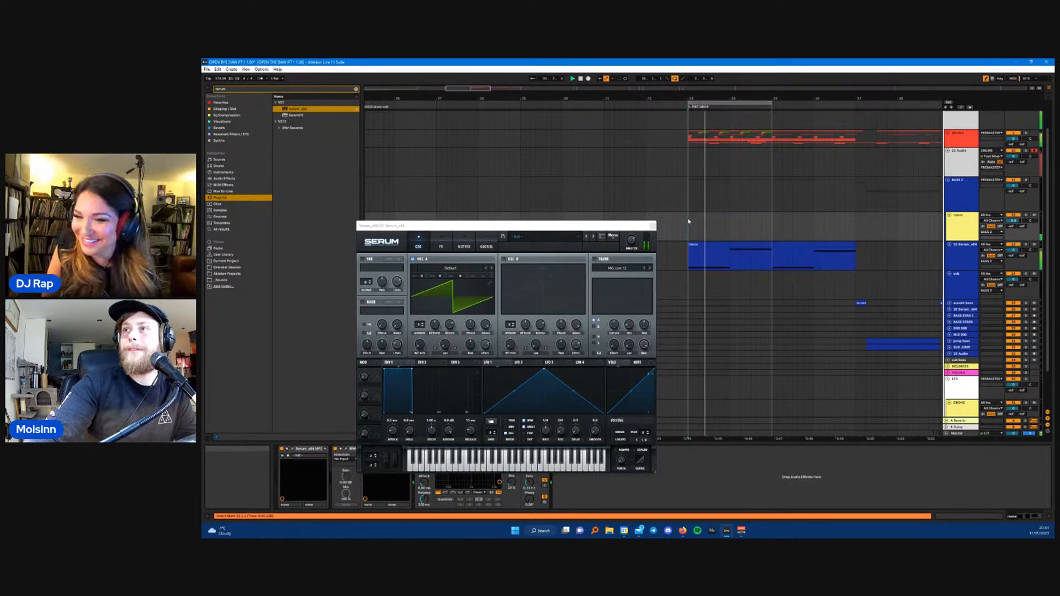
left_click_drag(595, 224, 648, 163)
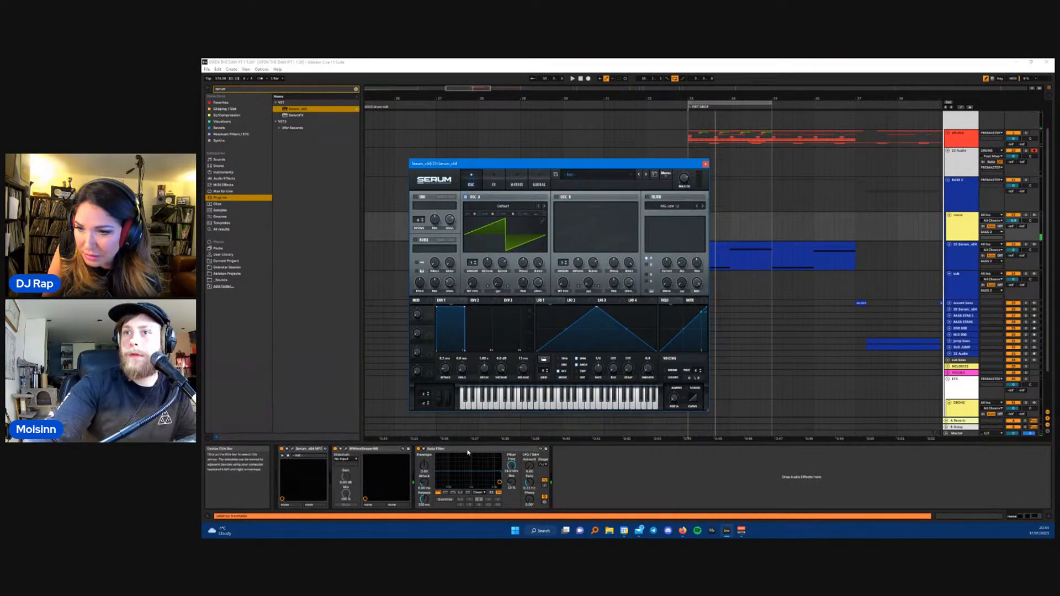
- Reset the Utility gain on the BASS 2 group to 0 dB and play the drop again
left_click(961, 191)
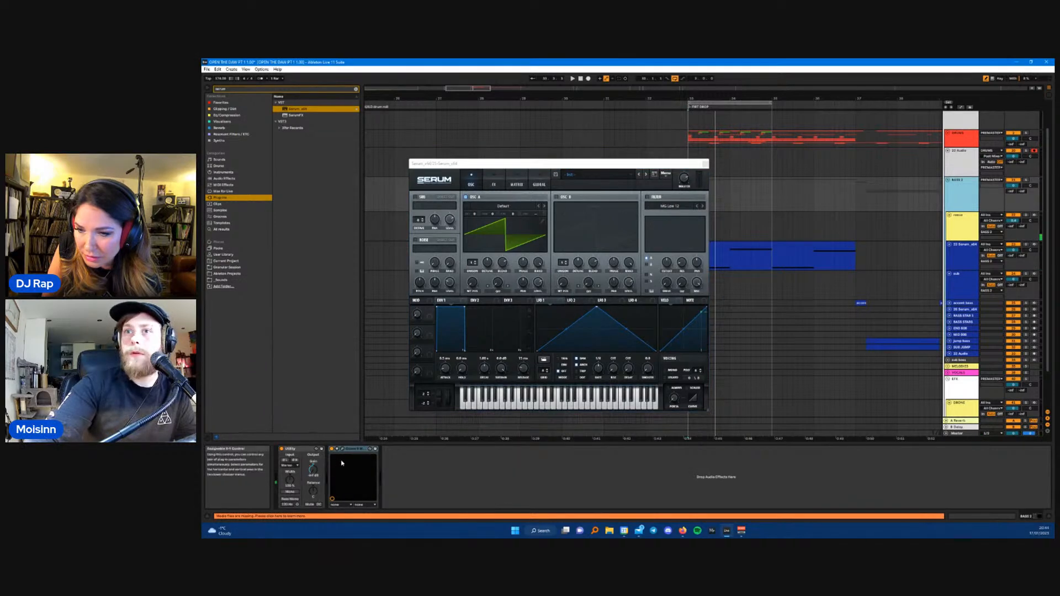
key("space")
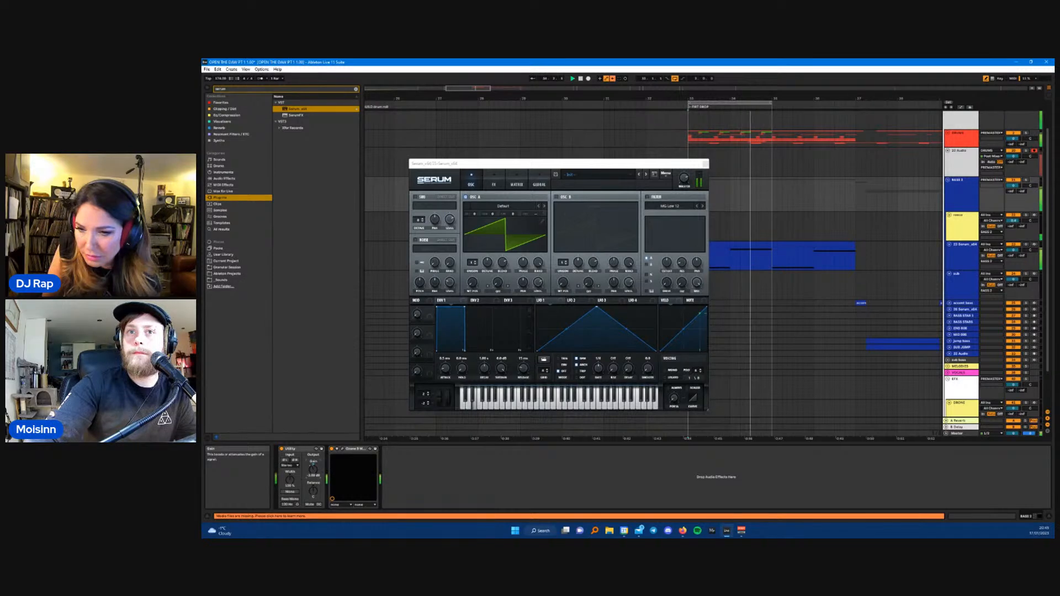
key("space")
- Move the bass clip from the new Serum track up to the yellow bass track and play it
left_click_drag(658, 164, 562, 198)
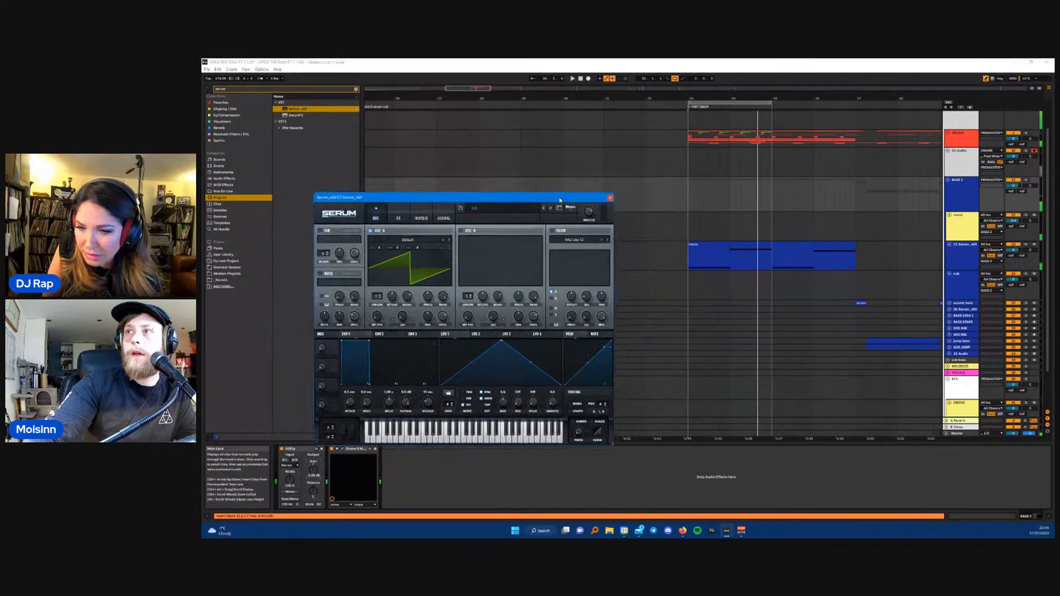
left_click(745, 245)
left_click_drag(744, 245, 747, 230)
key("space")
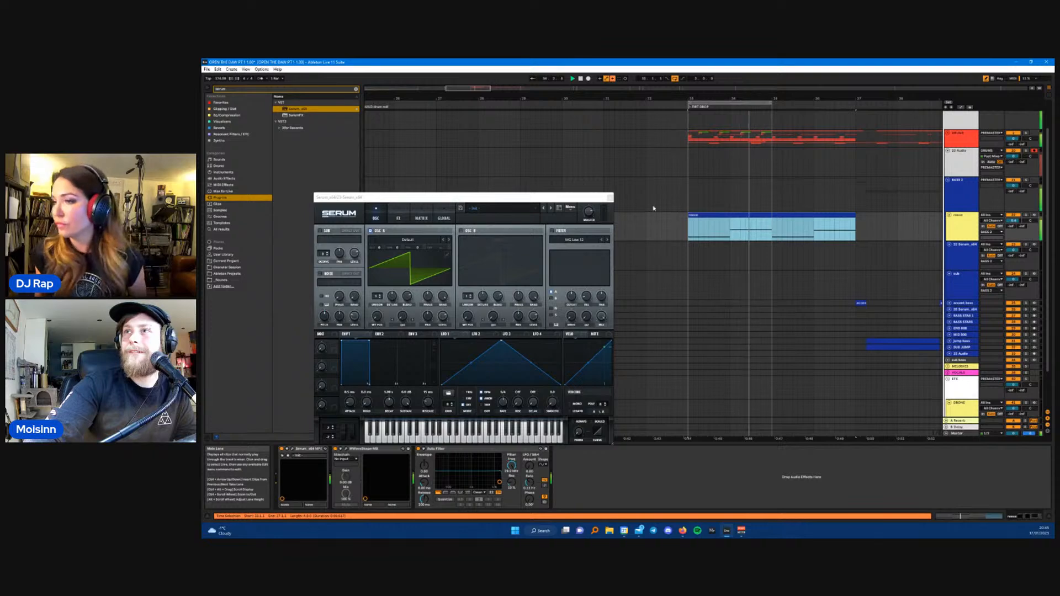
- Close the new track's Serum window and open the Serum synth on the yellow bass track
left_click(610, 197)
left_click(965, 227)
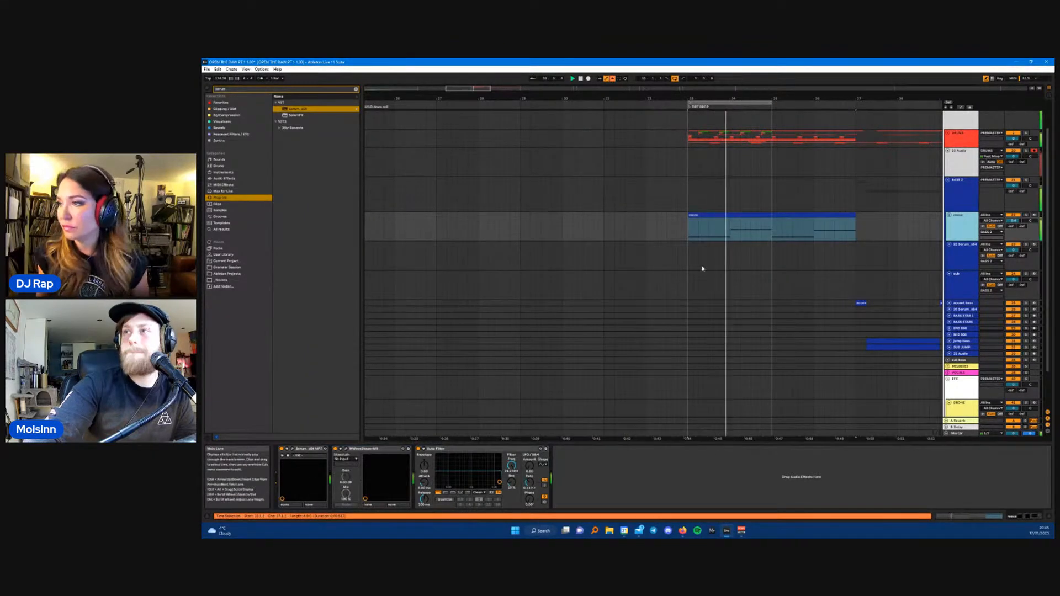
left_click(292, 451)
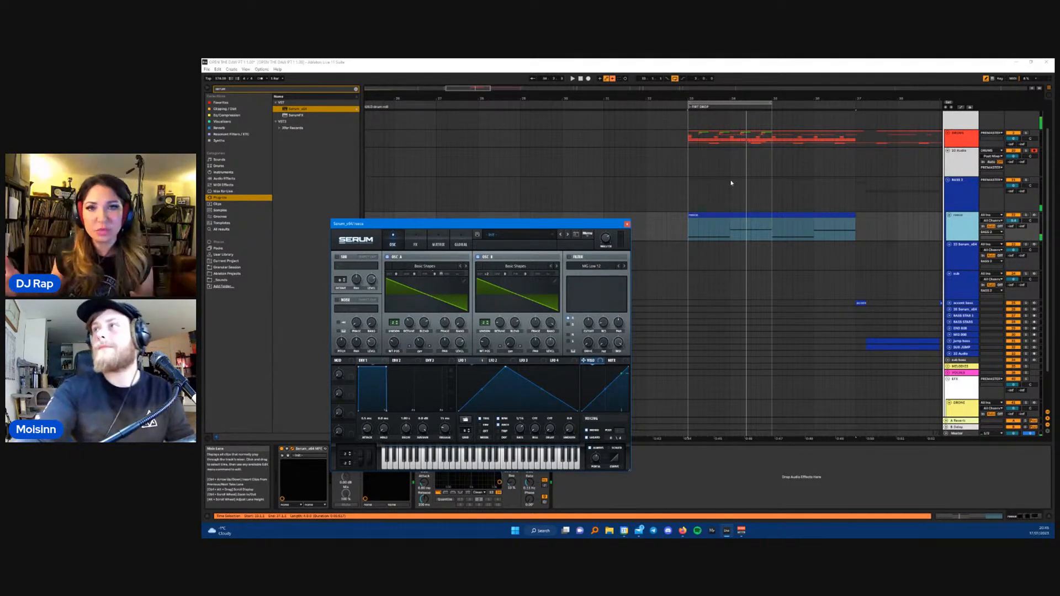
- Clear all tracks from bar 35 to bar 37 and duplicate the drums of bars 33 to 35 into the gap
scroll(784, 148, "up", 1)
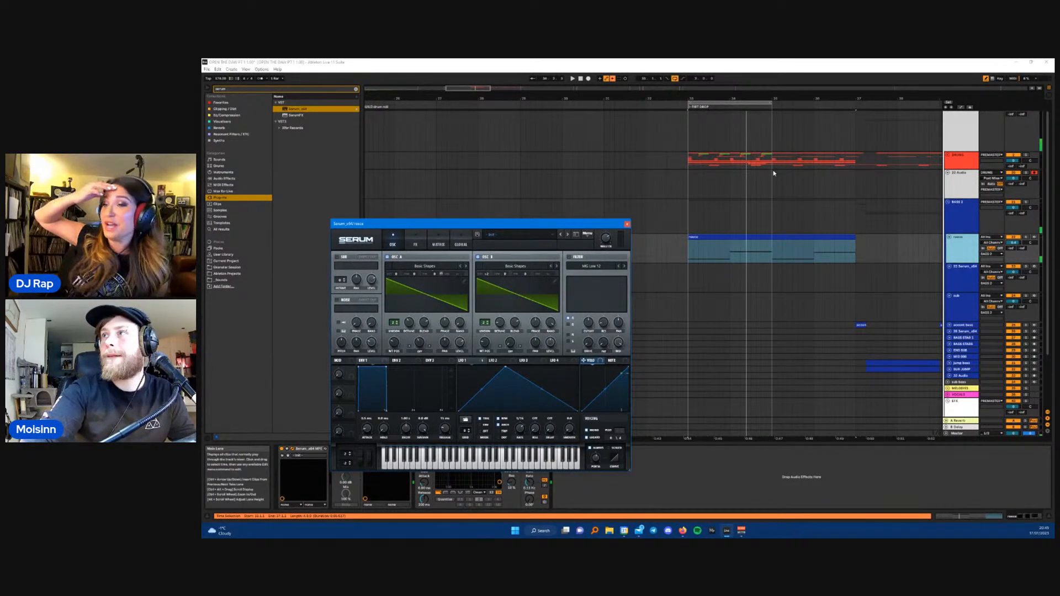
left_click_drag(772, 166, 855, 150)
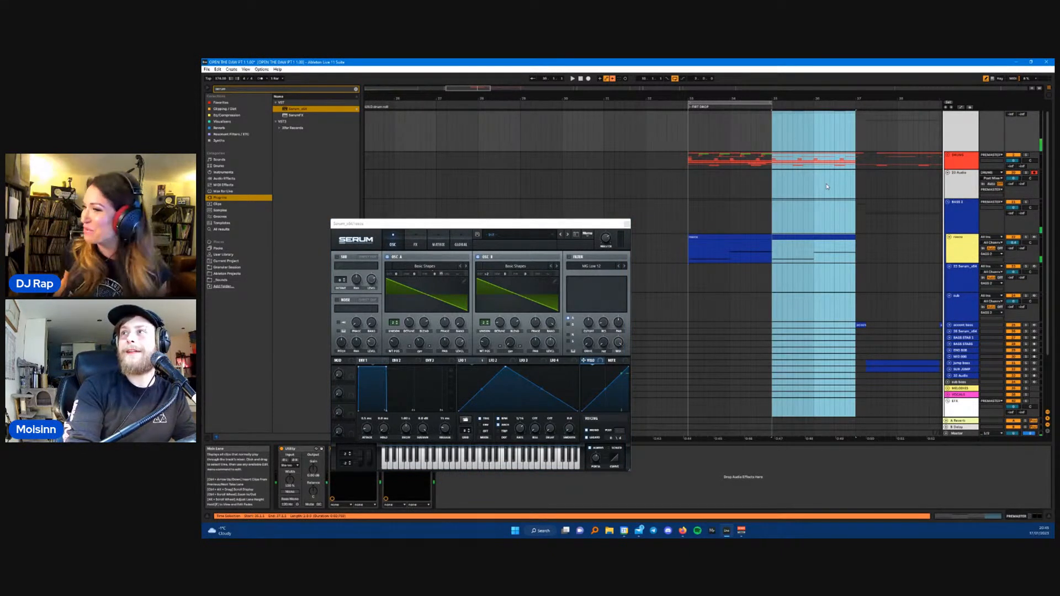
key("Delete")
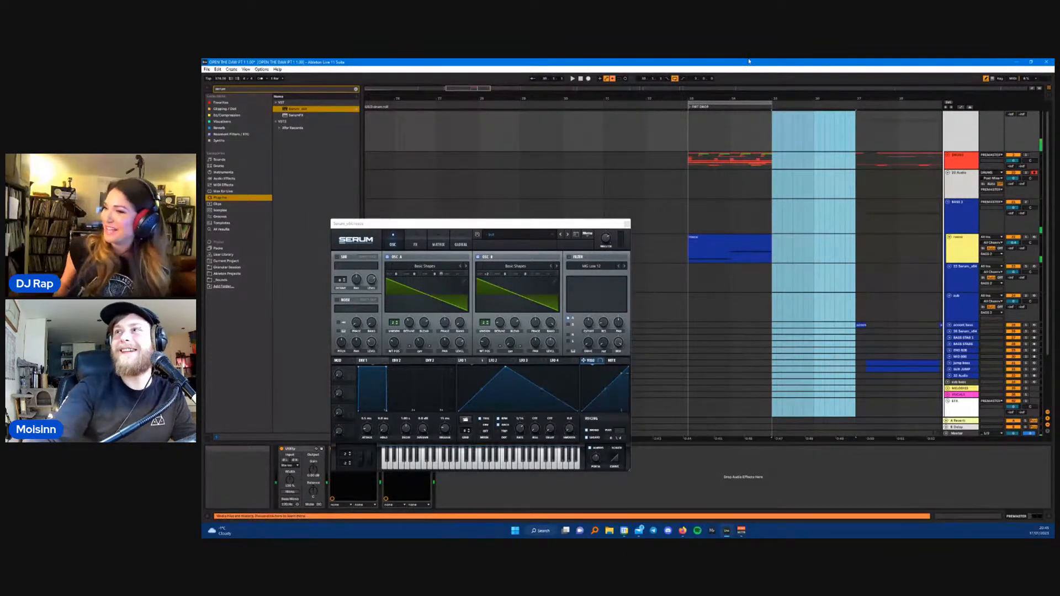
left_click_drag(688, 150, 771, 197)
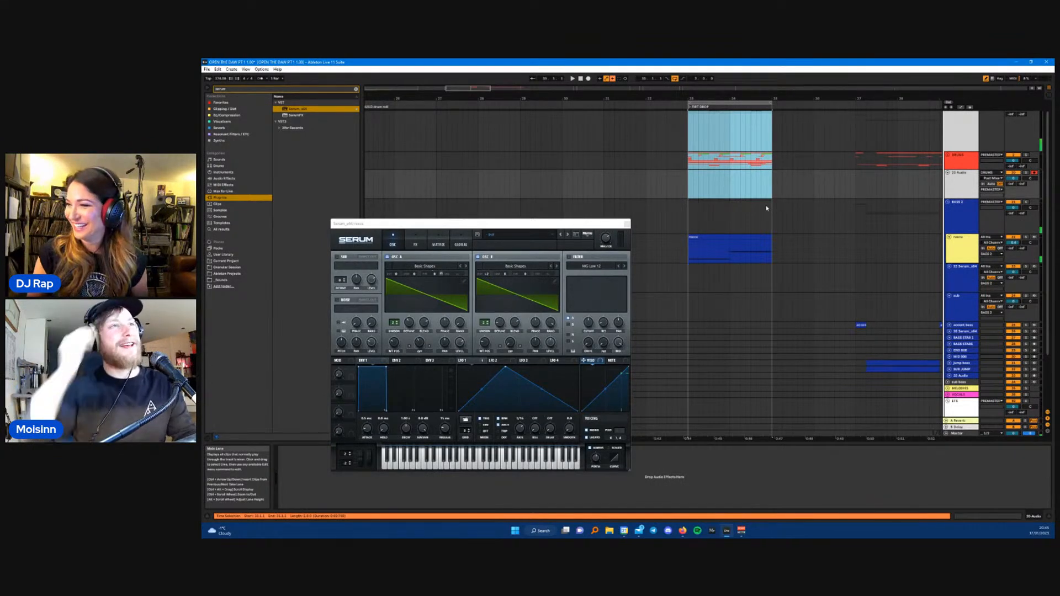
key("ctrl+d")
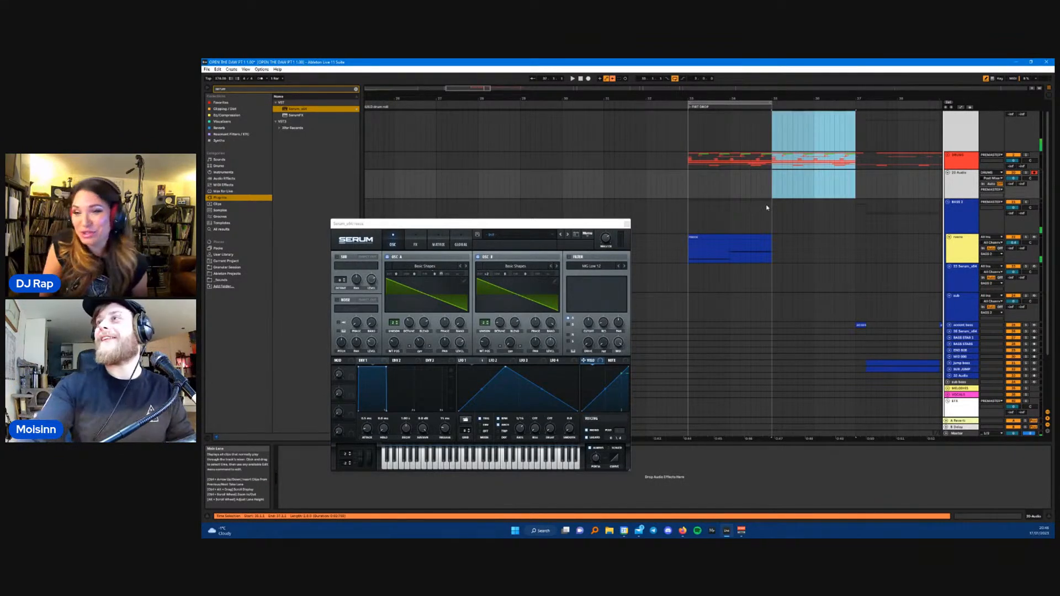
- Extend the first drop's loop to bar 37 and undo the drum duplication and the clearing of bars 35 to 37
left_click_drag(773, 103, 857, 106)
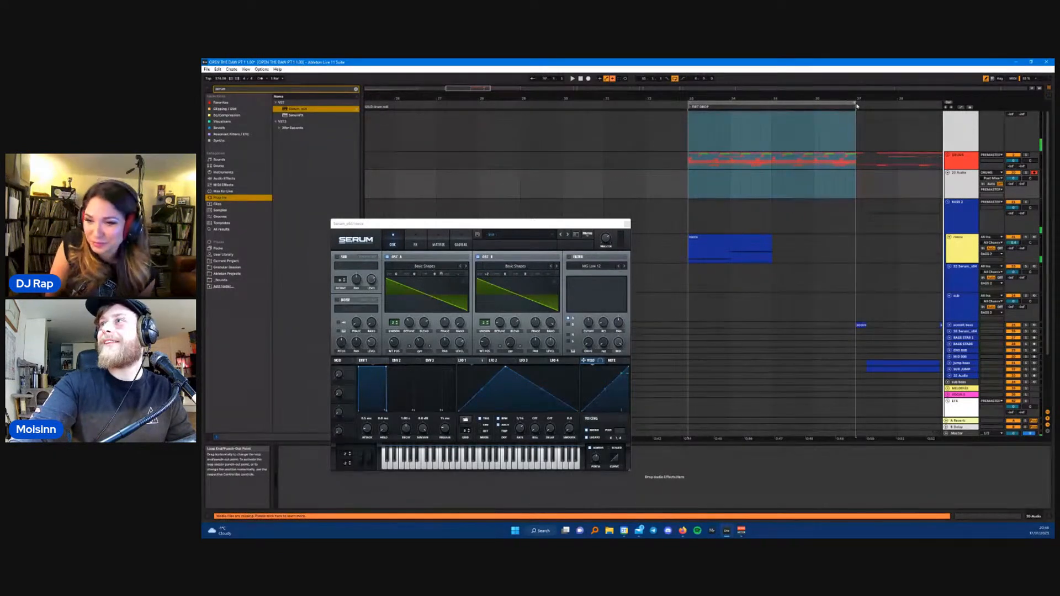
left_click(716, 158)
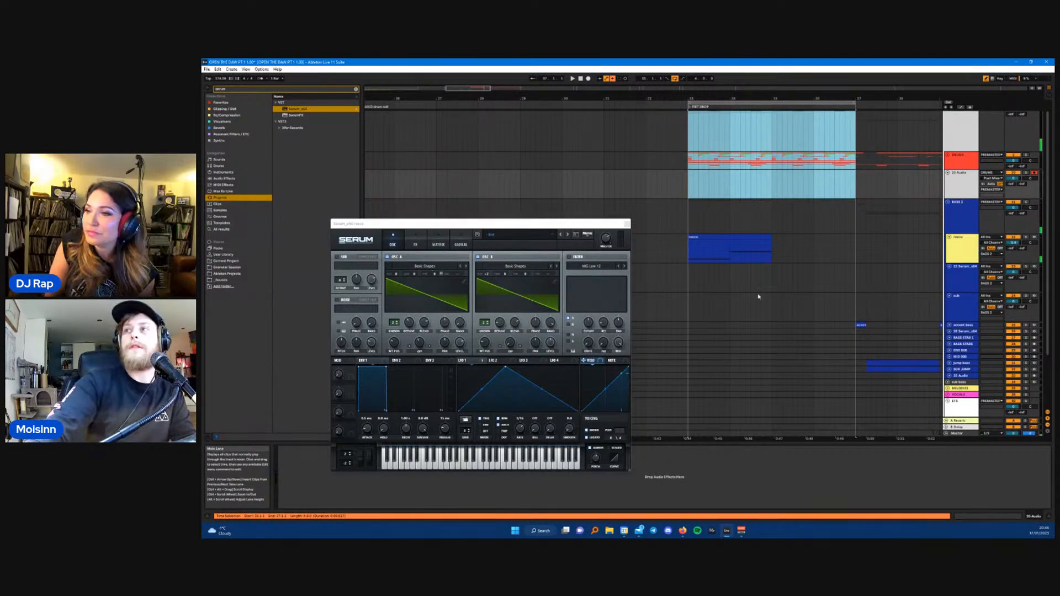
key("ctrl+z")
key("ctrl+z")
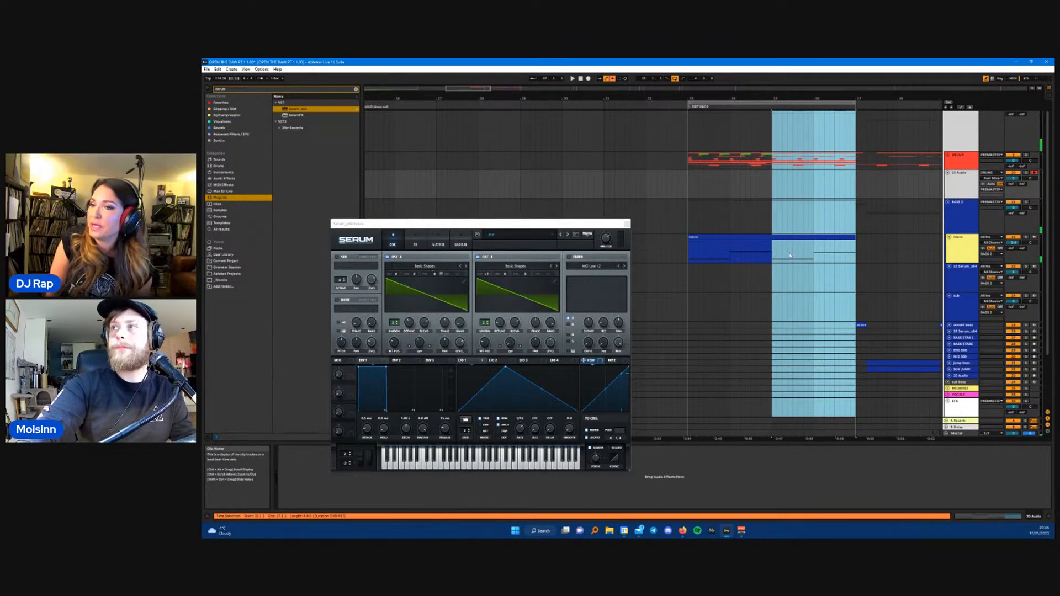
- Save the Live Set as a new version and collect all of its used media files into the project
left_click(207, 69)
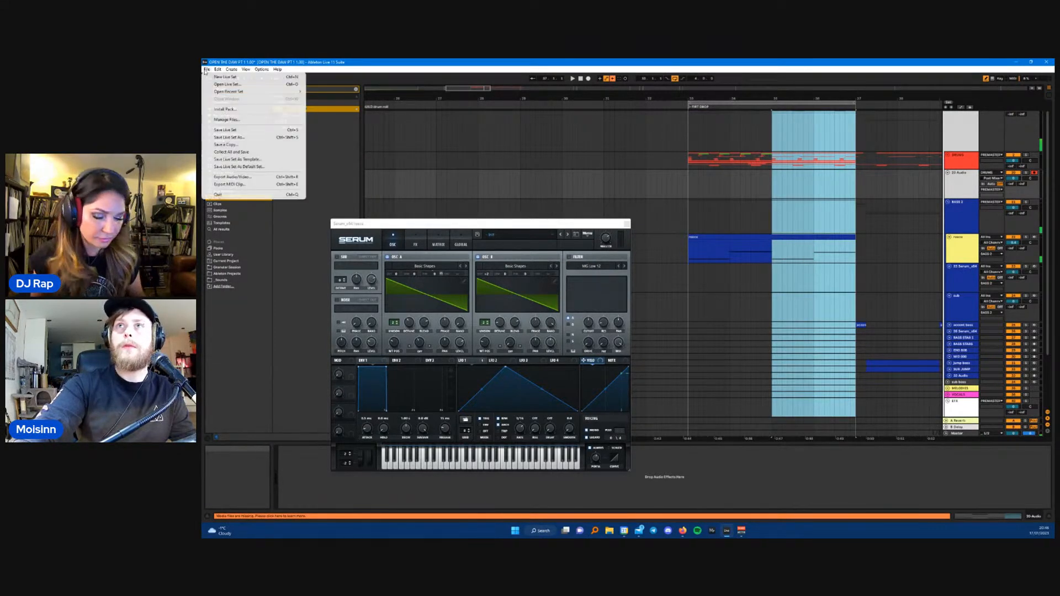
left_click(229, 137)
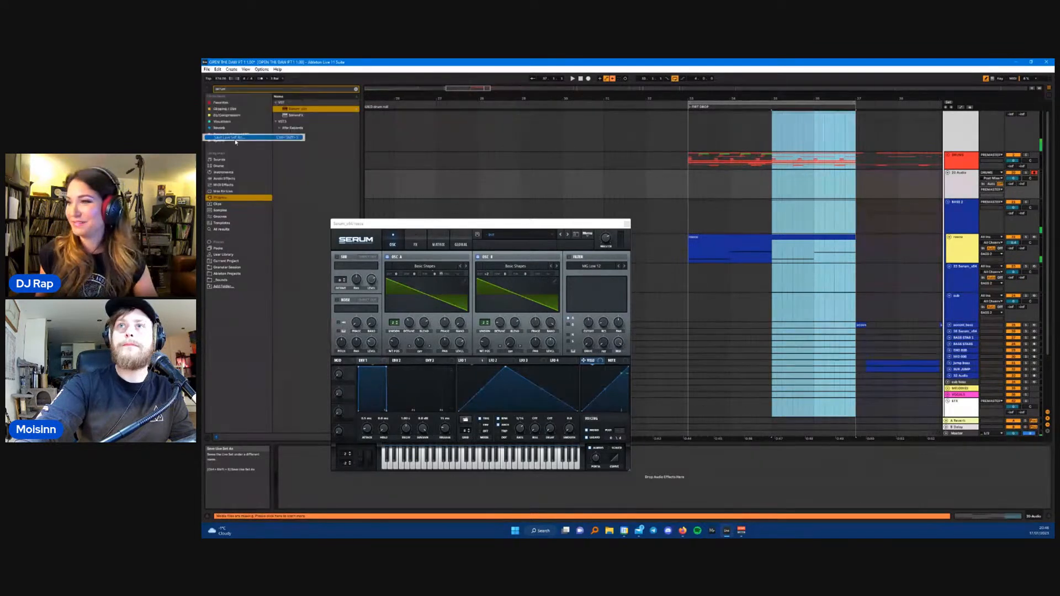
key("Return")
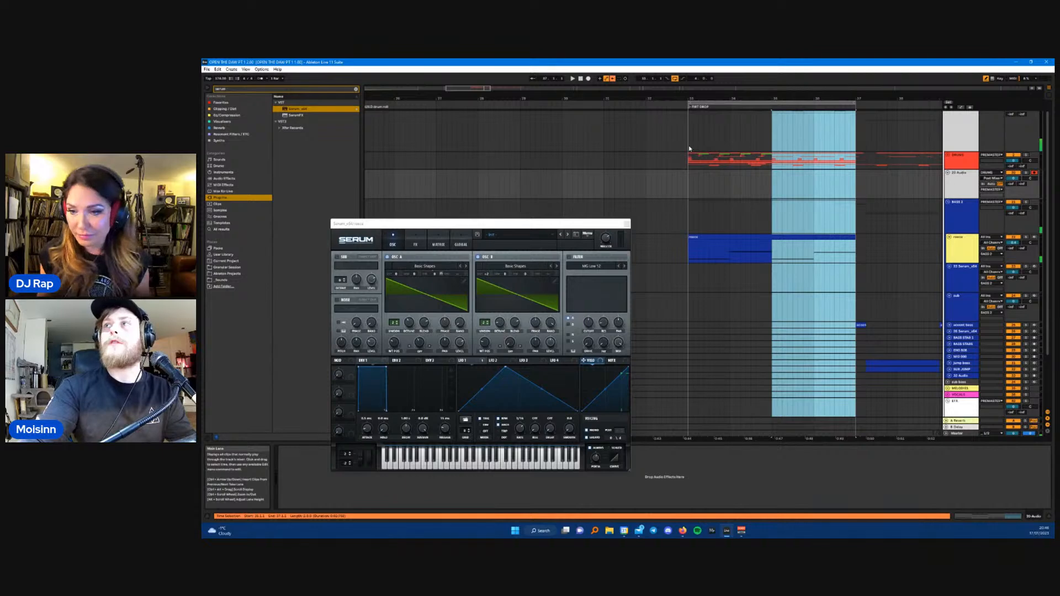
left_click(207, 69)
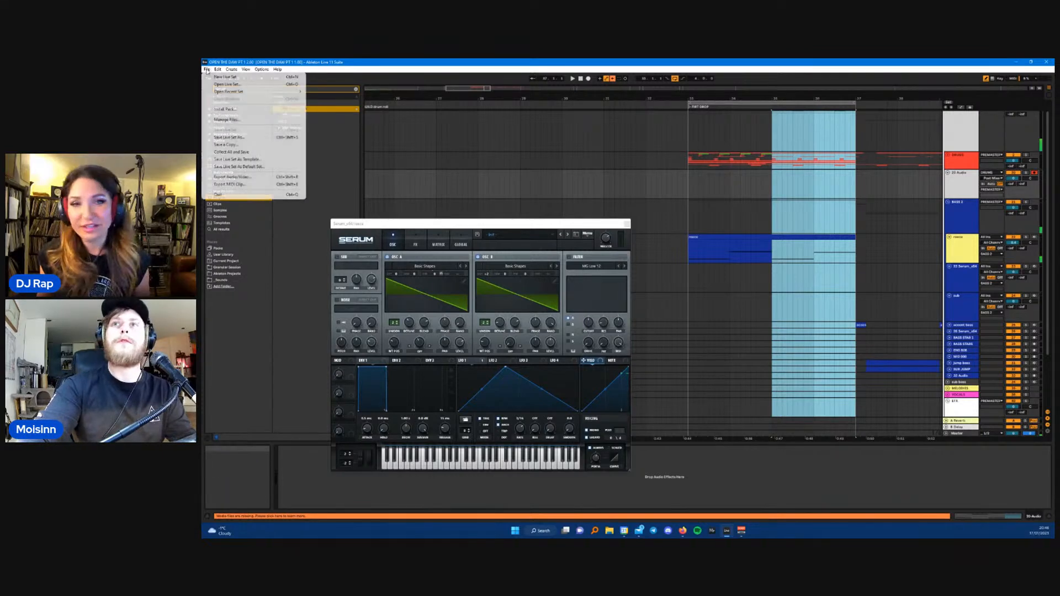
left_click(239, 153)
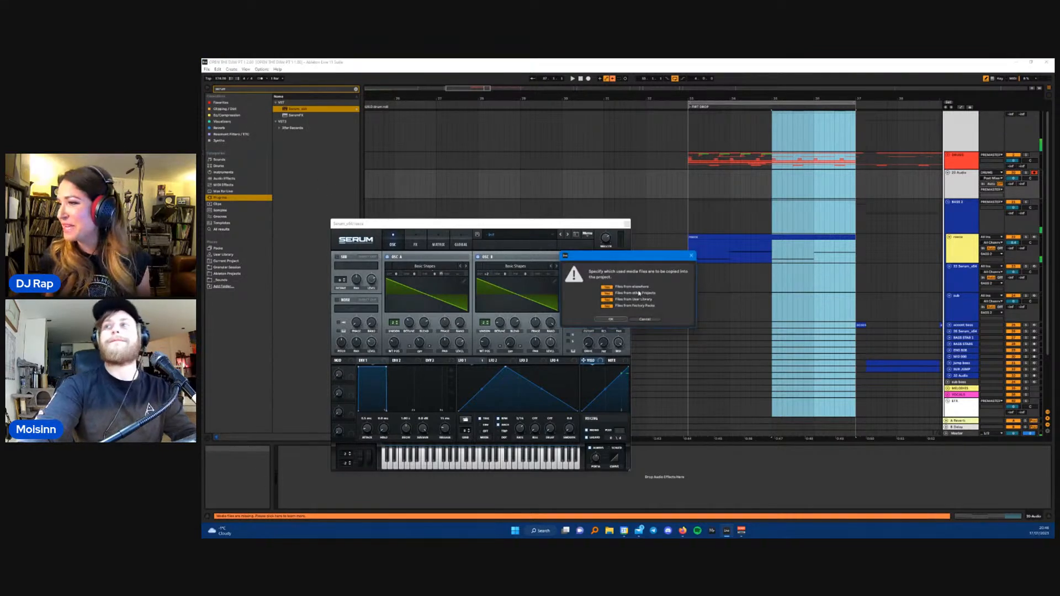
left_click(611, 320)
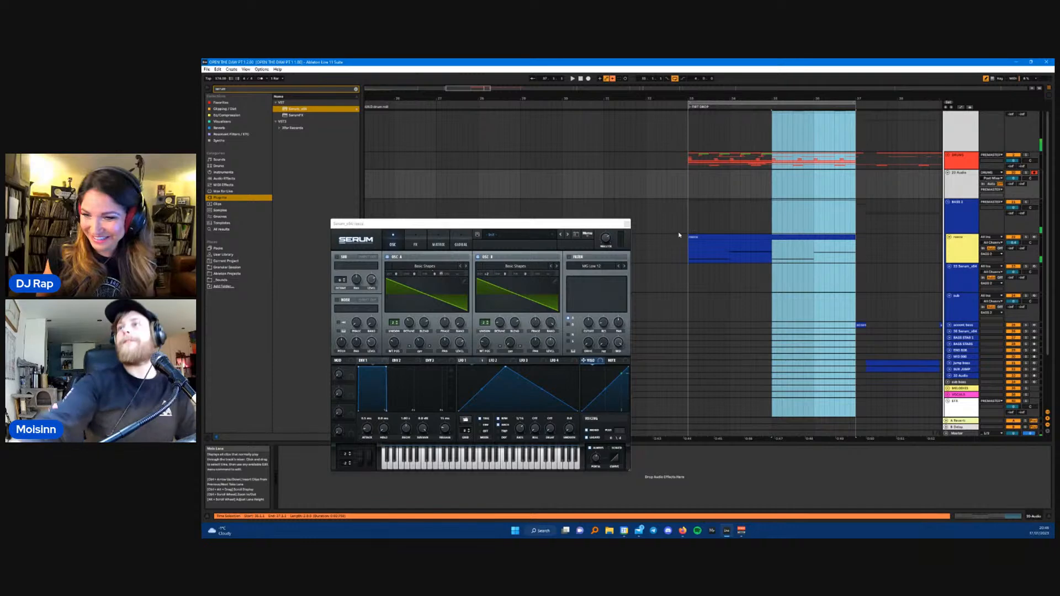
- Try to duplicate the drums of bars 35 to 37 into the two bars that follow
left_click_drag(519, 228, 538, 171)
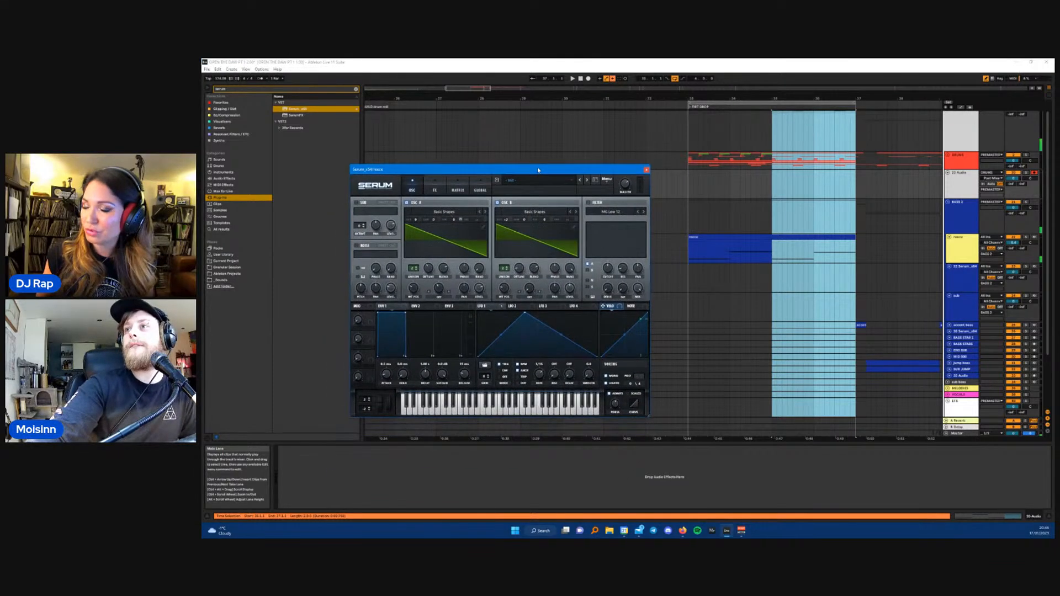
left_click_drag(773, 129, 856, 174)
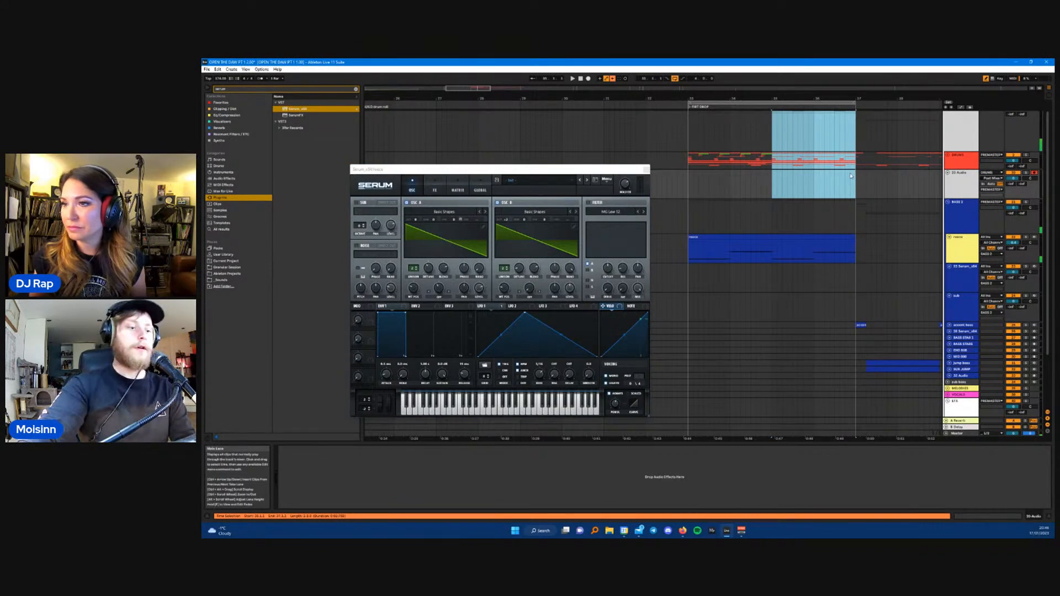
key("ctrl+d")
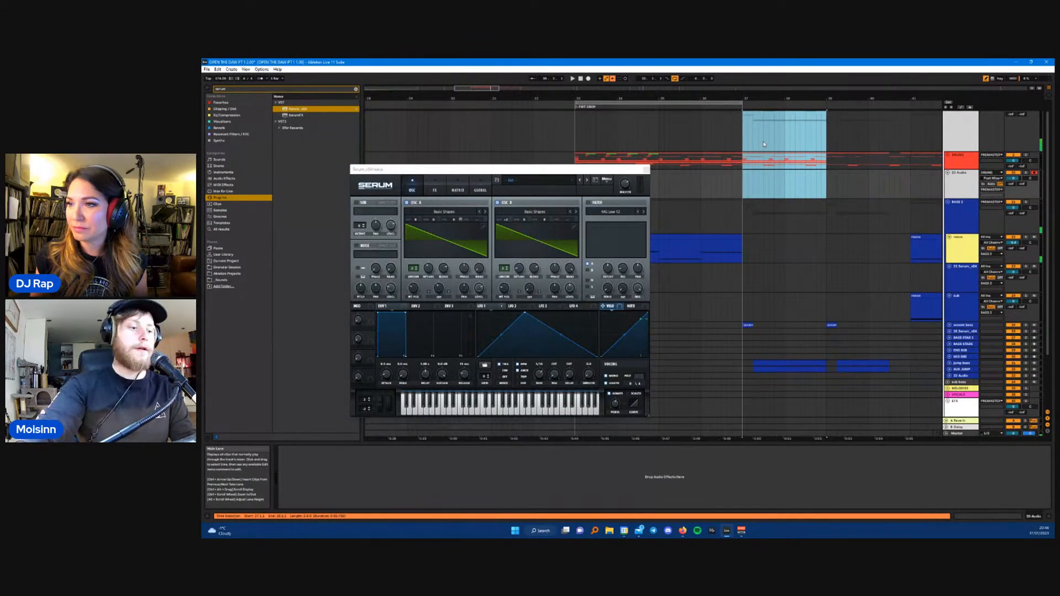
key("ctrl+z")
- Replace the drums from bar 35 to bar 37 with a duplicate of the drums from bar 33 to bar 35
left_click_drag(660, 141, 743, 170)
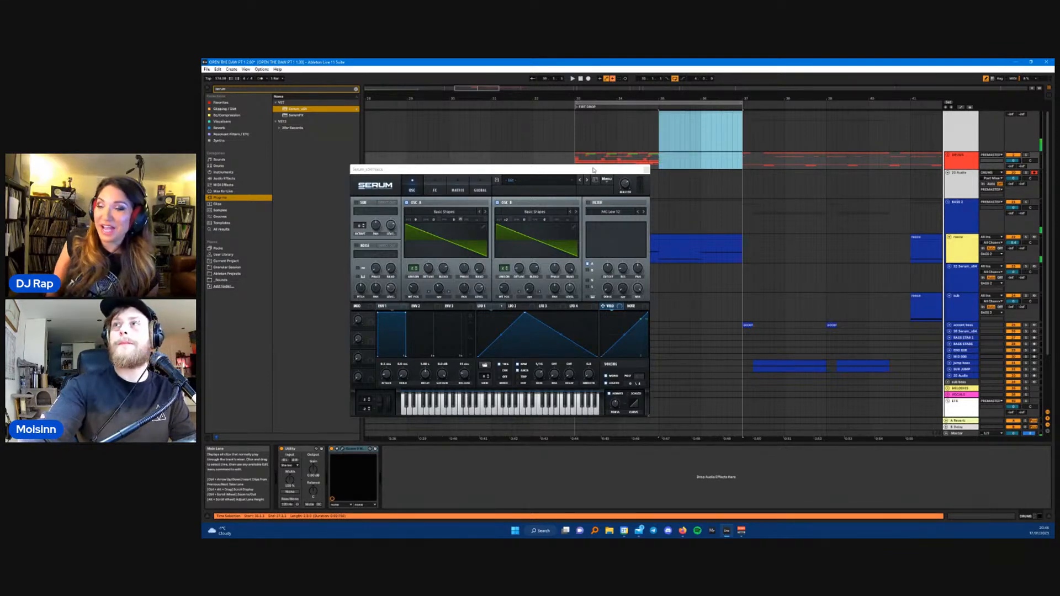
left_click_drag(593, 170, 510, 198)
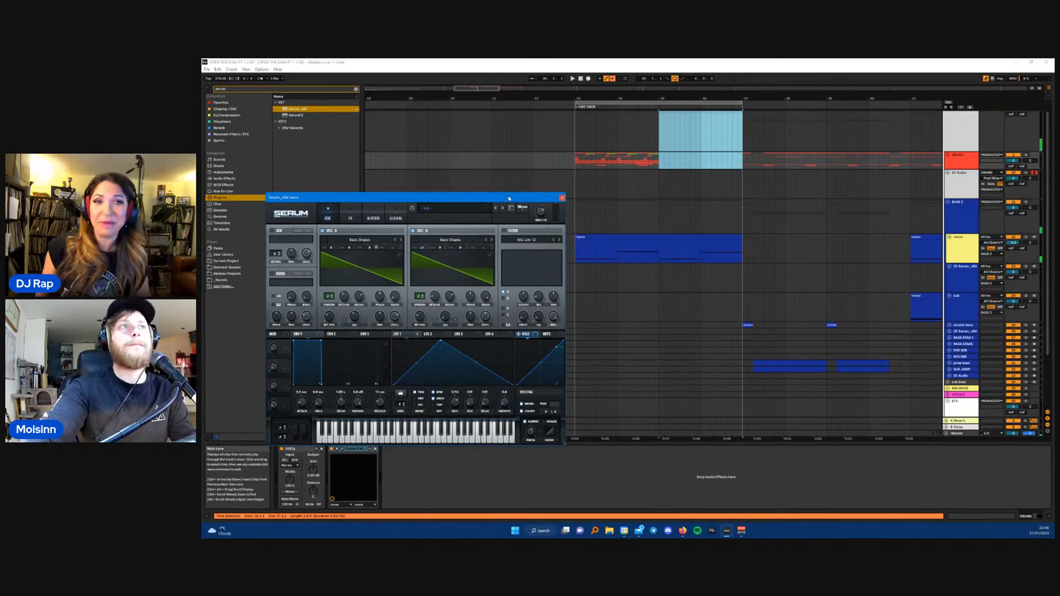
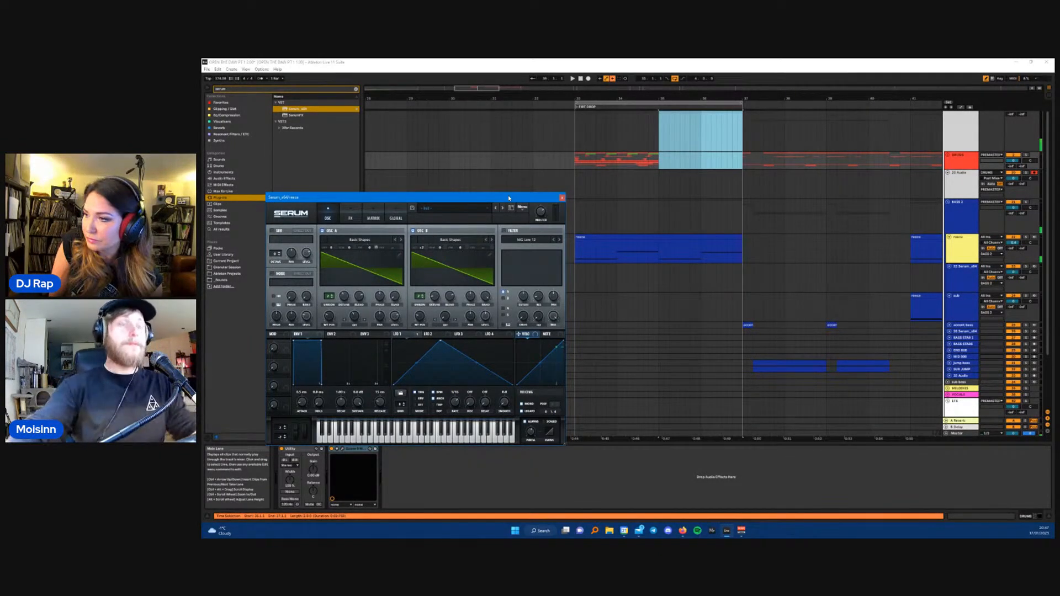
left_click_drag(546, 197, 515, 193)
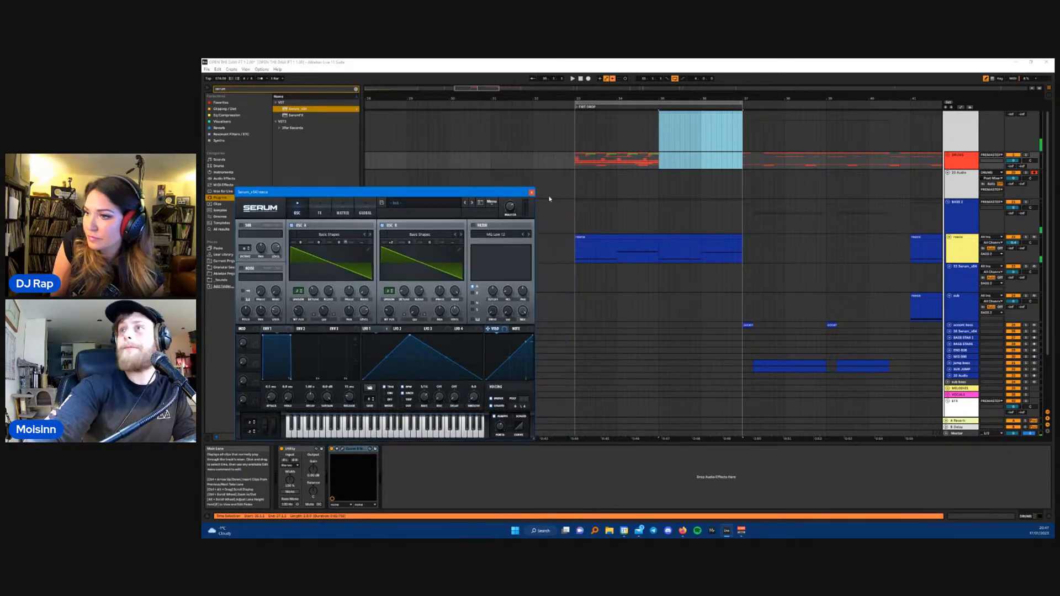
left_click(576, 195)
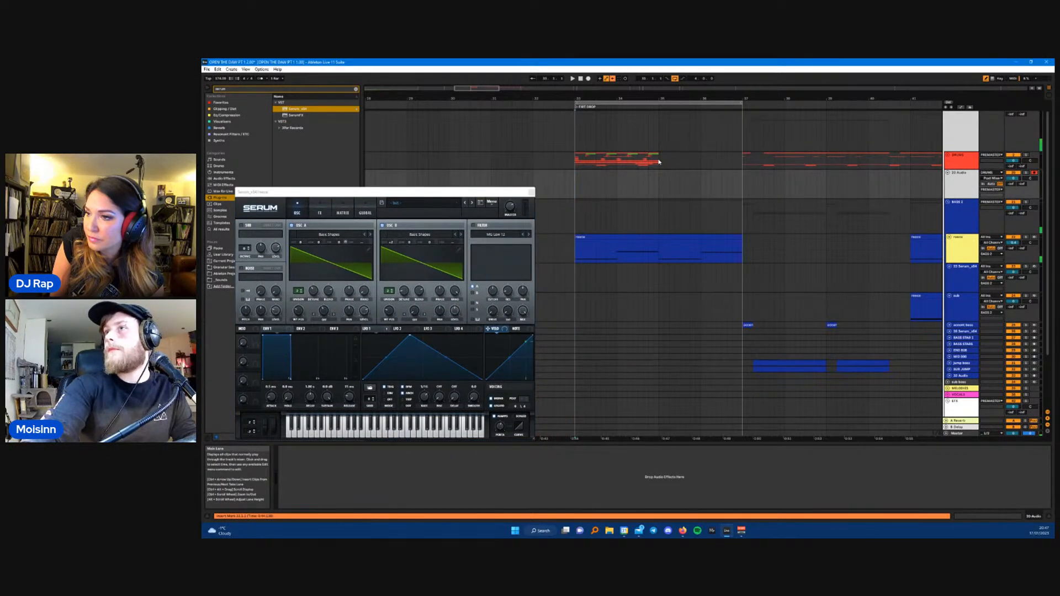
left_click_drag(660, 161, 577, 167)
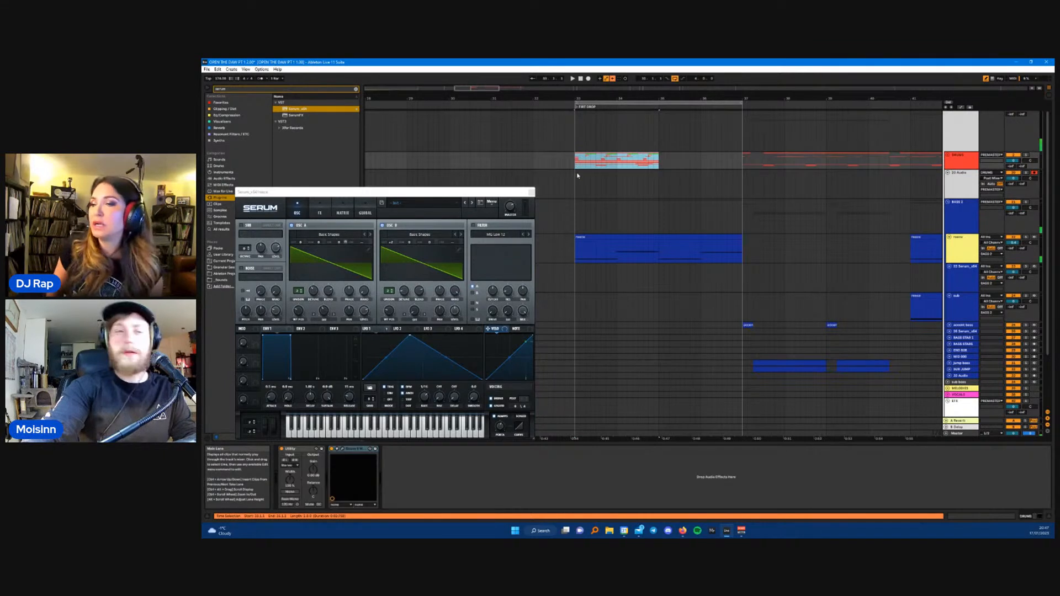
key("ctrl+d")
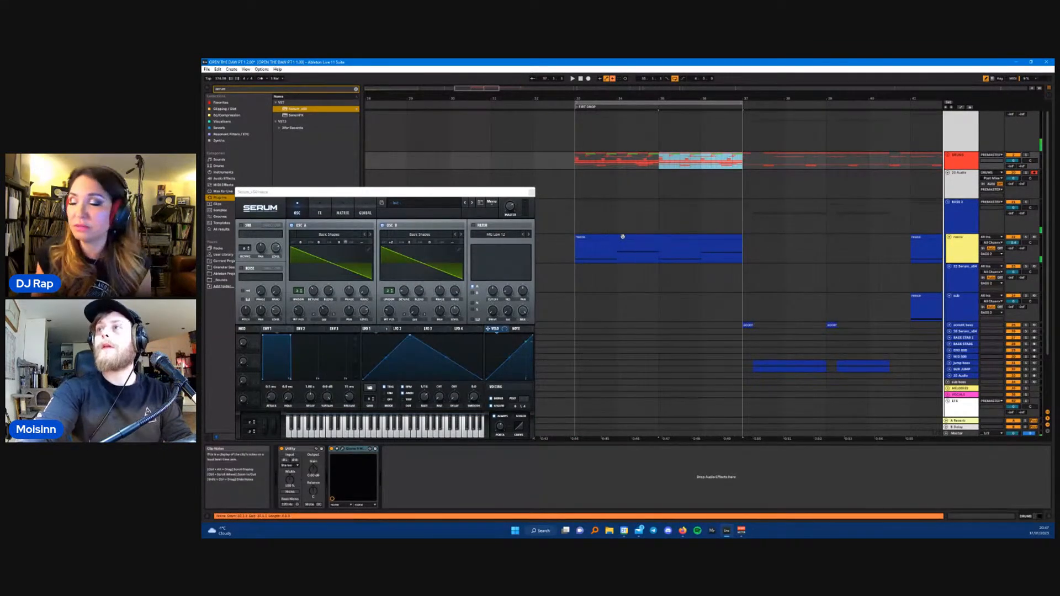
- Reposition the Serum window away from the clips and play the first drop from bar 33
scroll(649, 226, "down", 1)
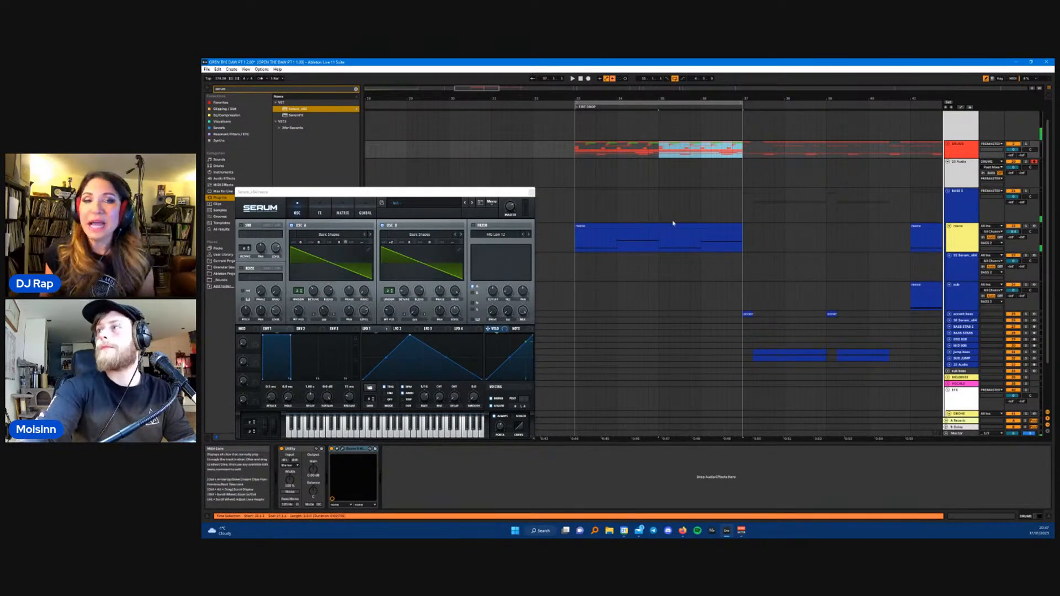
left_click_drag(520, 196, 492, 172)
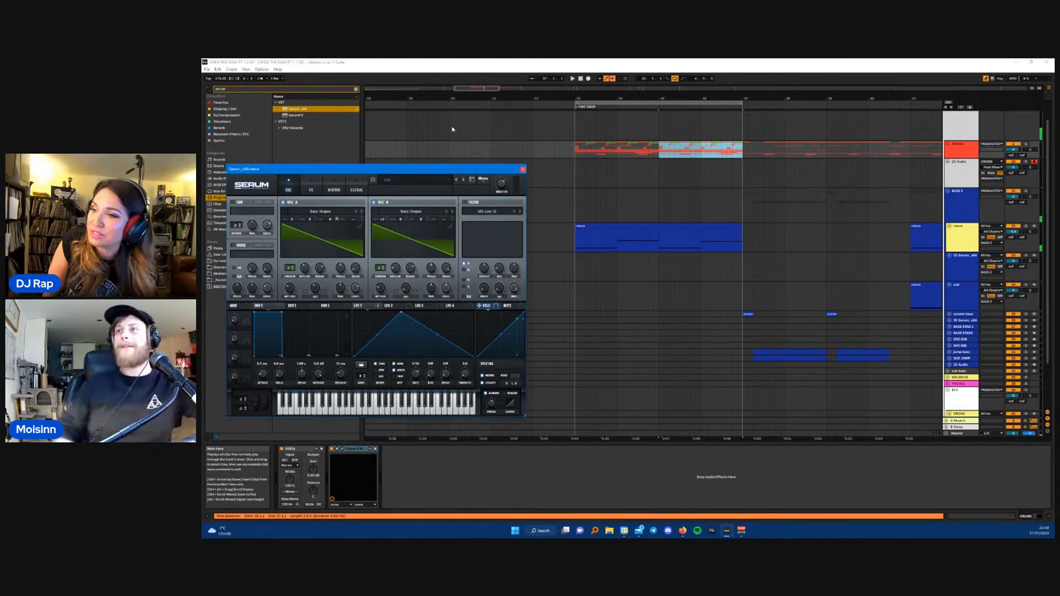
left_click(575, 155)
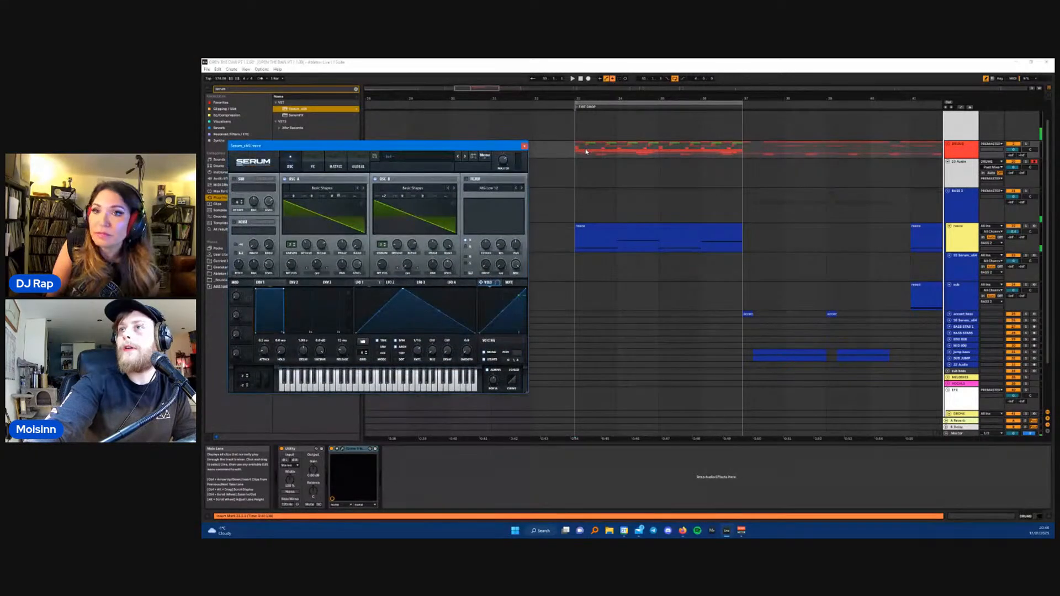
key("space")
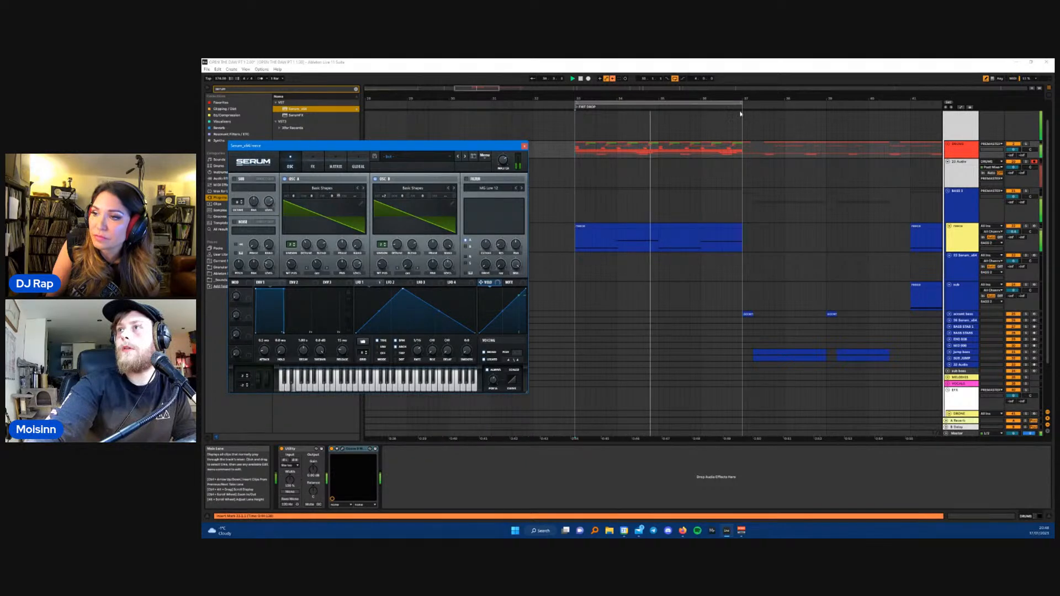
- Replace the drums in bars 37 to 41 with a duplicate of the drums from bars 33 to 37 and extend the loop to bar 41
left_click_drag(742, 151, 723, 153)
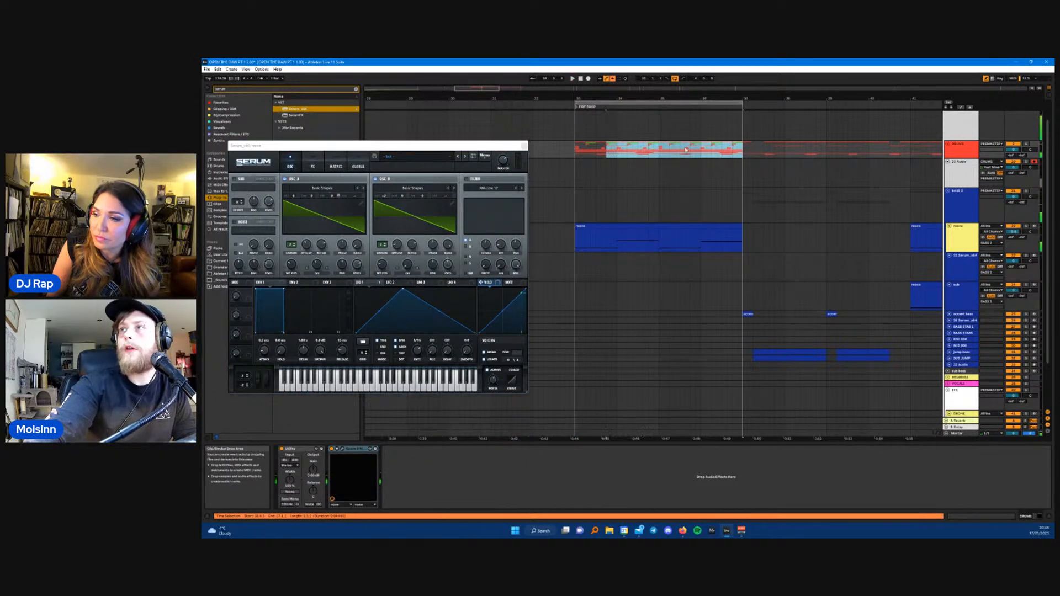
left_click_drag(744, 116, 909, 159)
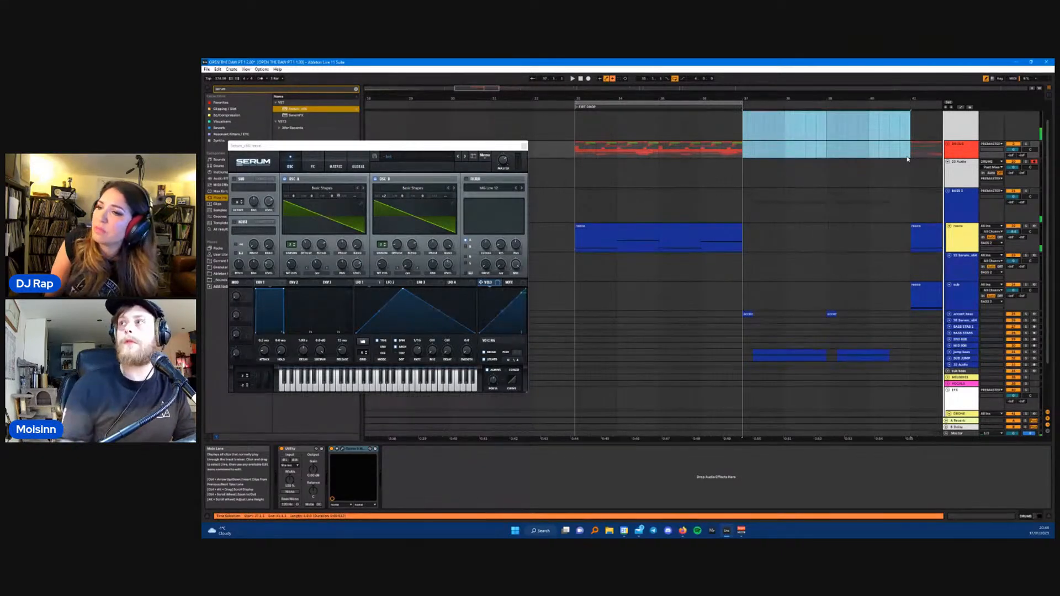
left_click_drag(574, 141, 745, 182)
key("ctrl+d")
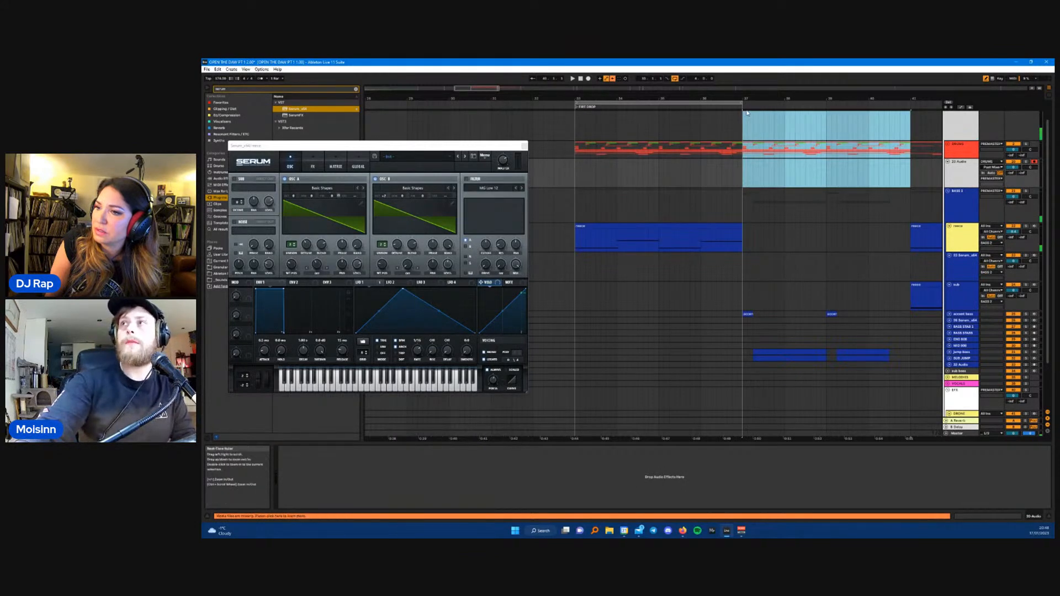
left_click_drag(743, 105, 909, 106)
- Play the drop from bar 33, unfold the drums and BREAKS groups, and delete the last two short break clips between bars 37 and 41
key("space")
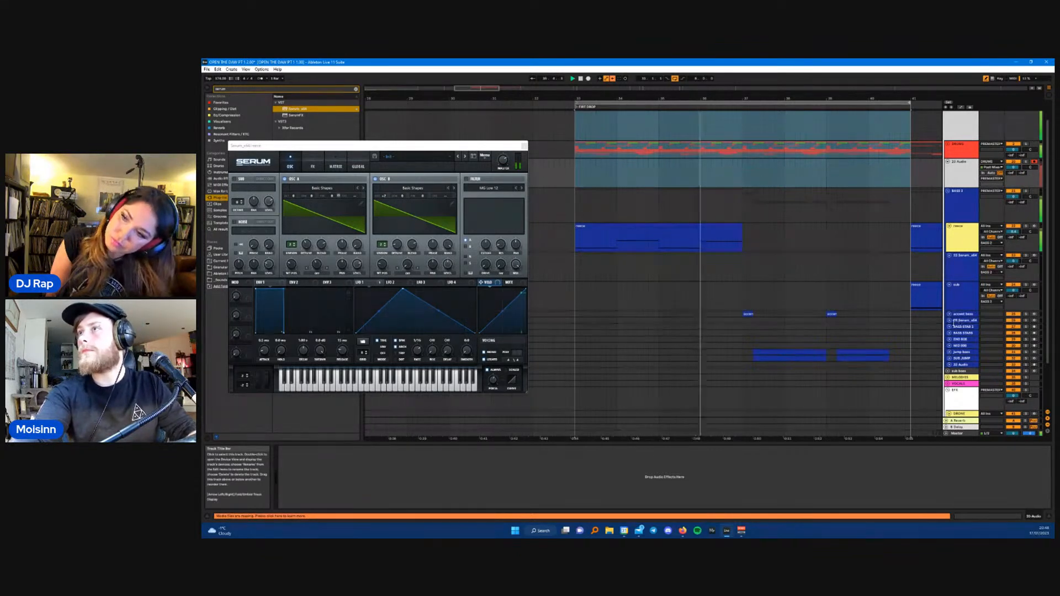
left_click(949, 147)
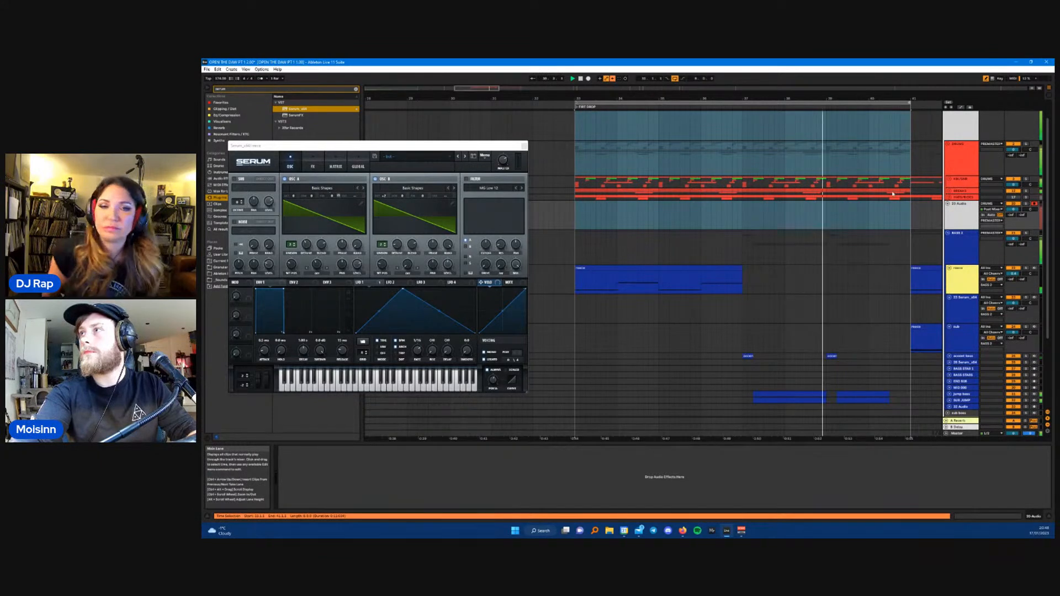
left_click(950, 194)
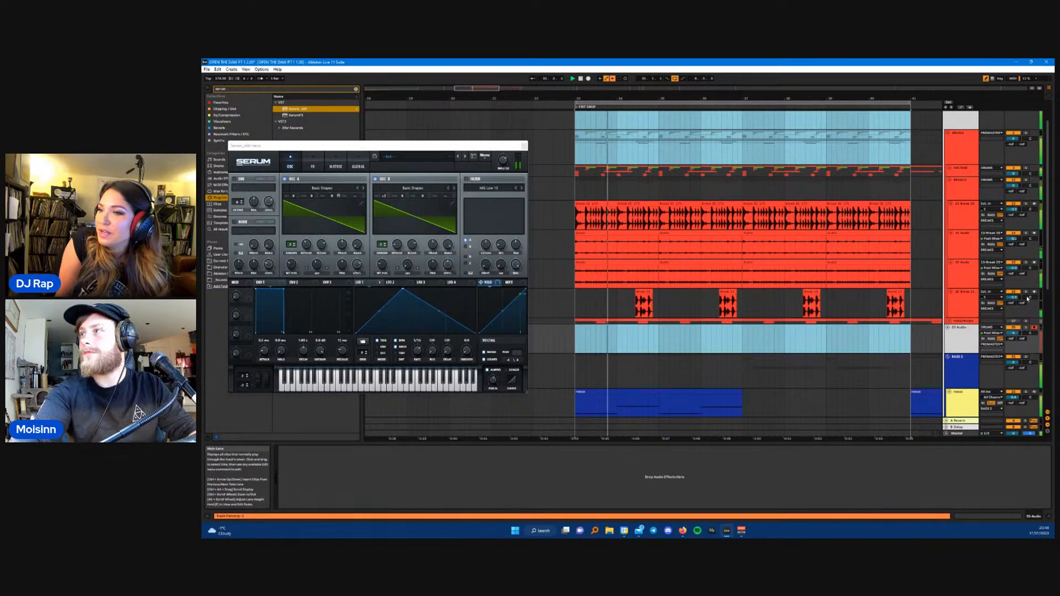
left_click_drag(774, 304, 906, 304)
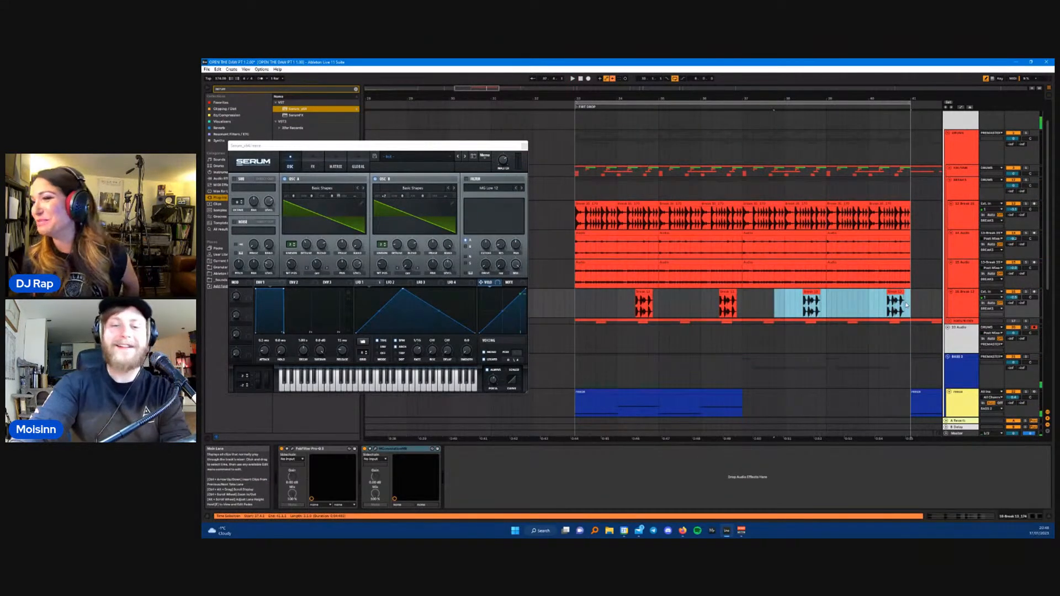
key("Delete")
left_click(799, 319)
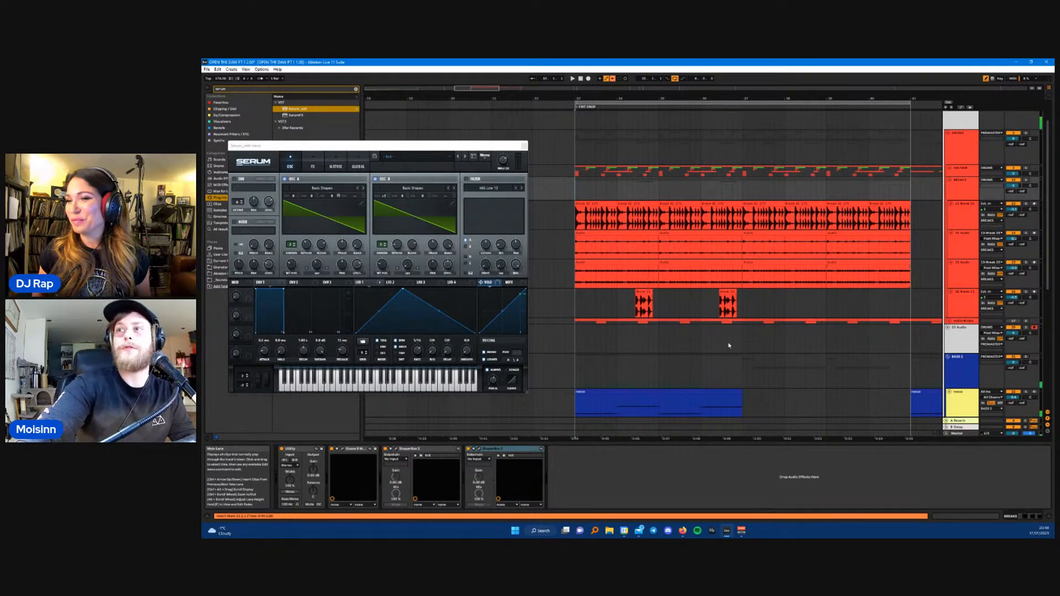
- Shorten the arrangement loop to cover only bars 33 to 35
scroll(755, 383, "down", 3)
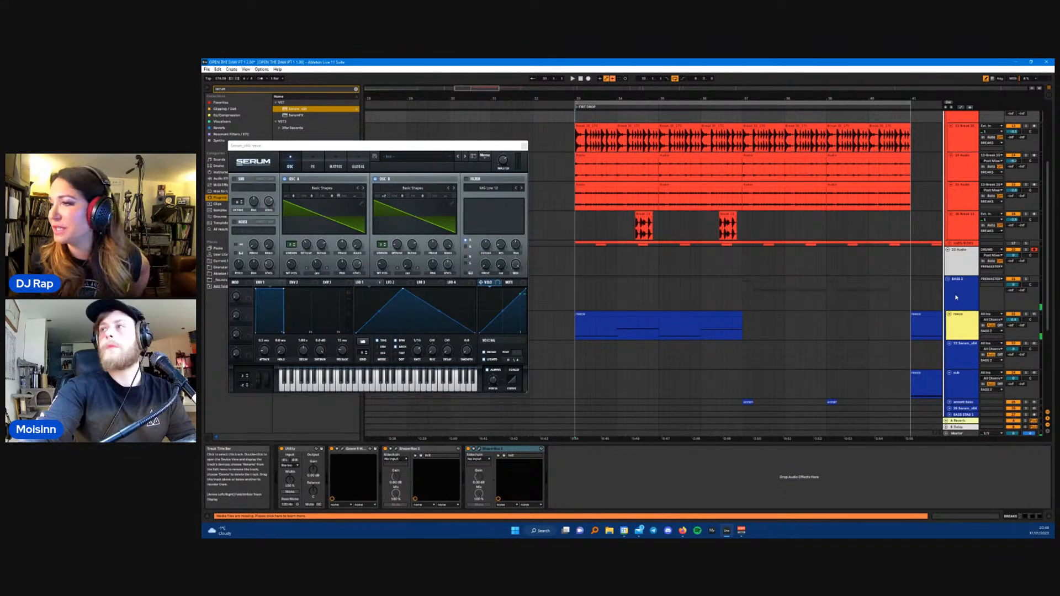
left_click(938, 265)
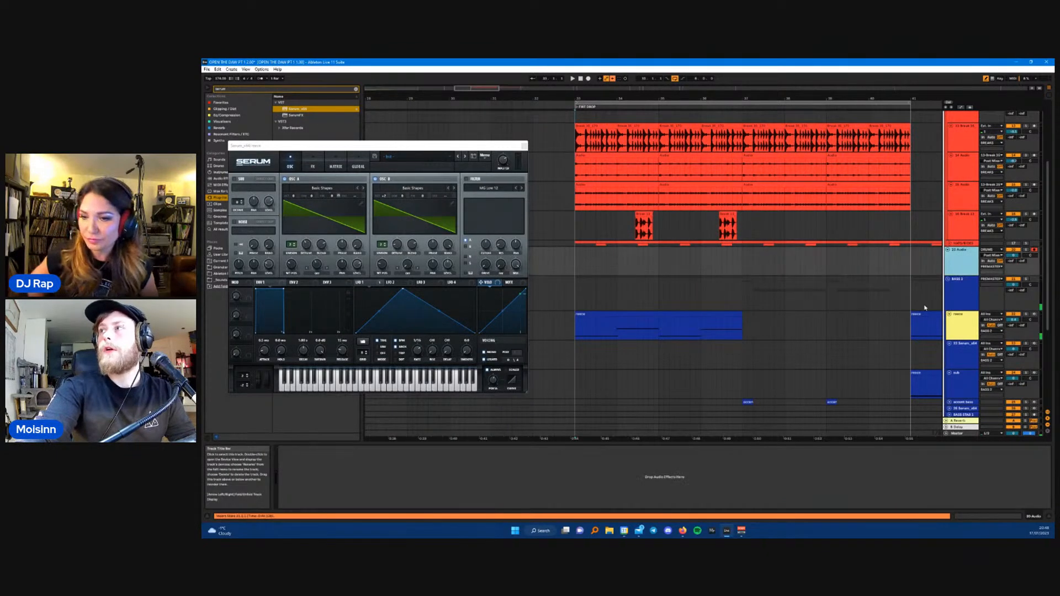
scroll(815, 232, "up", 4)
scroll(853, 273, "down", 1)
scroll(854, 274, "up", 1)
scroll(958, 370, "down", 2)
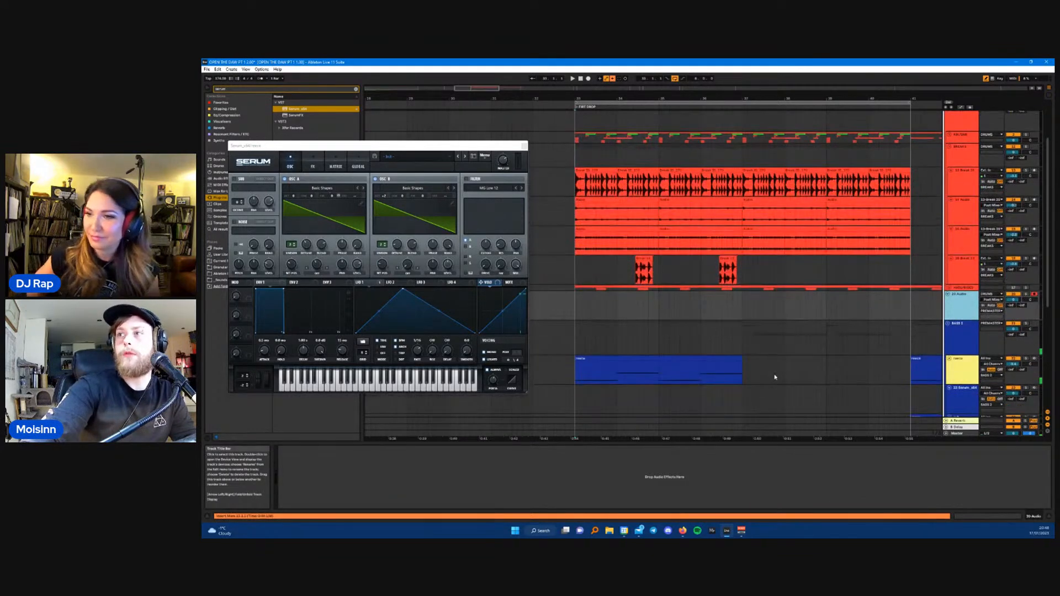
left_click_drag(909, 104, 658, 120)
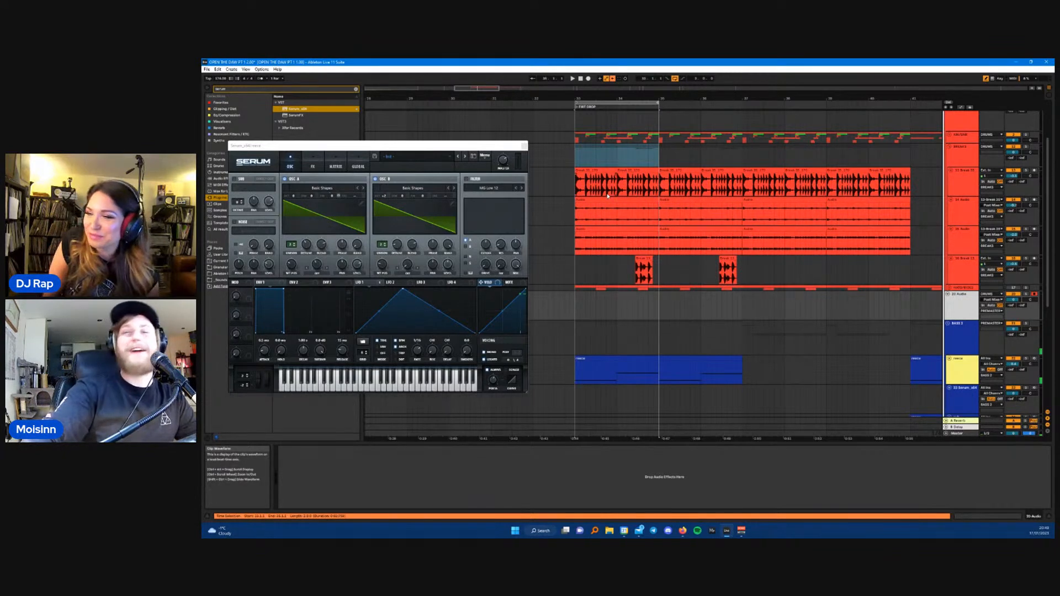
- Fold the BREAKS group and unfold the kick and snare group above it to show its individual tracks
scroll(608, 195, "up", 1)
scroll(650, 239, "down", 4)
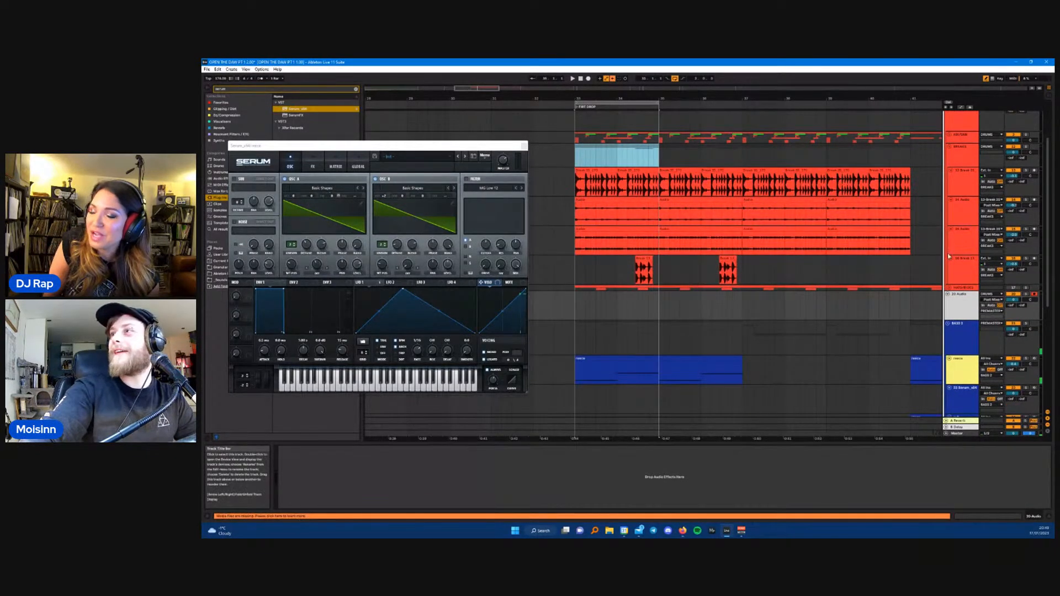
scroll(964, 271, "up", 1)
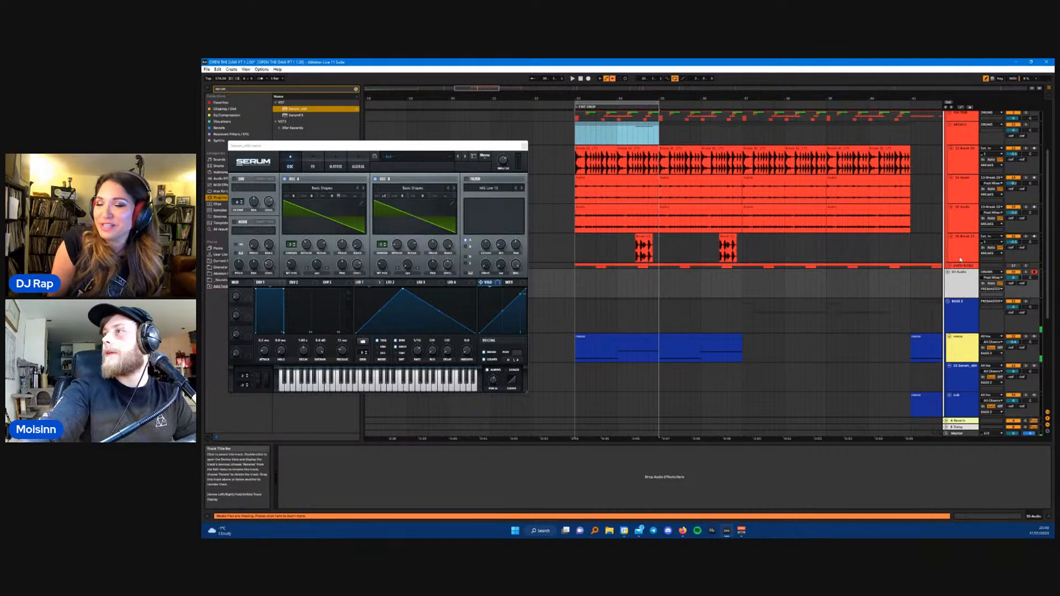
scroll(964, 270, "up", 6)
left_click(950, 191)
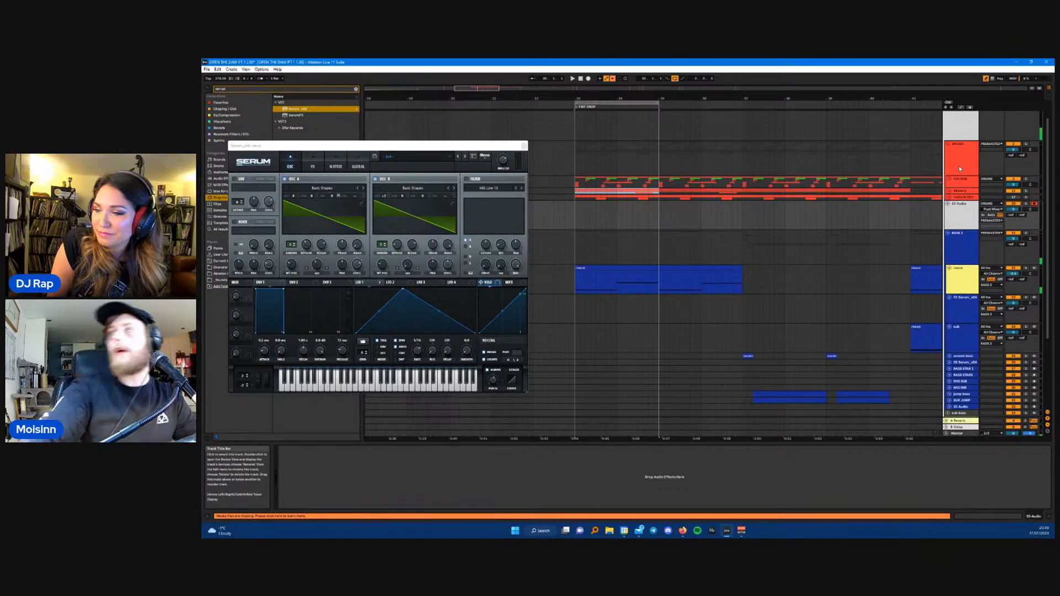
left_click(962, 183)
left_click(950, 179)
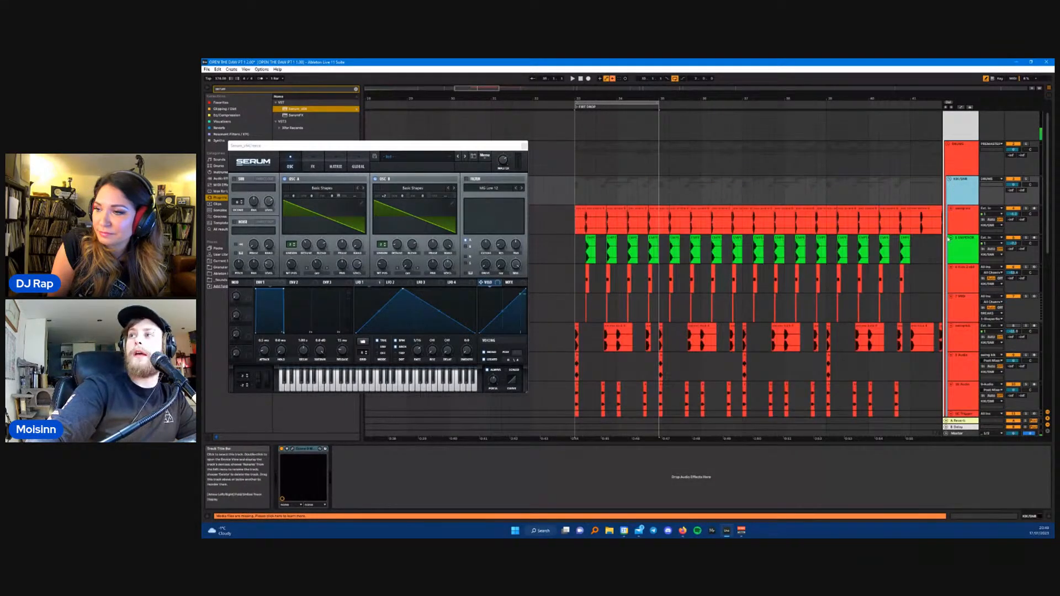
- Insert a new MIDI track below the kick MIDI track in the kick and snare group
left_click(830, 308)
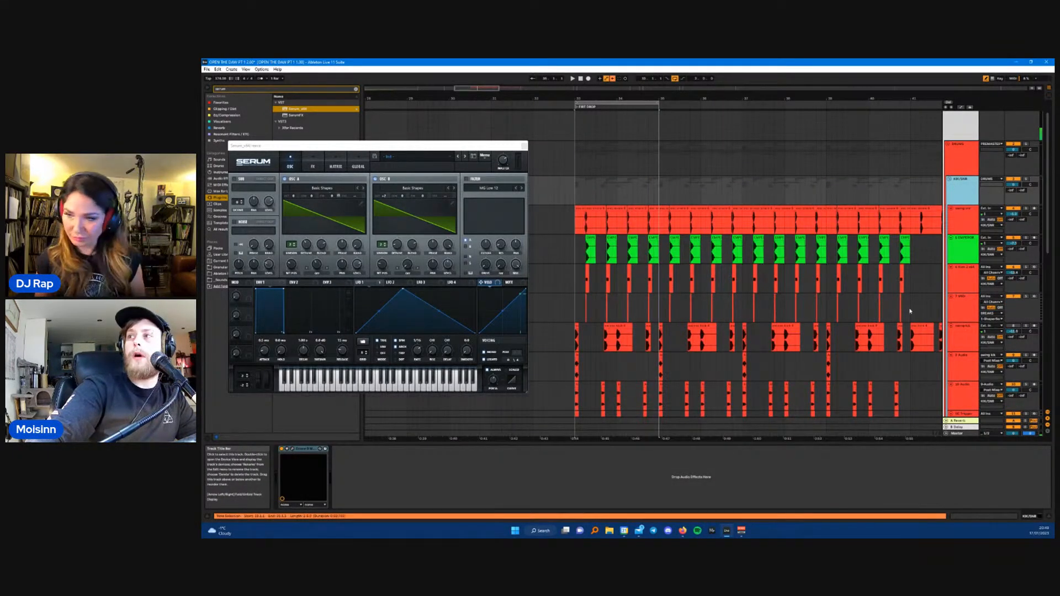
scroll(843, 308, "down", 1)
right_click(967, 262)
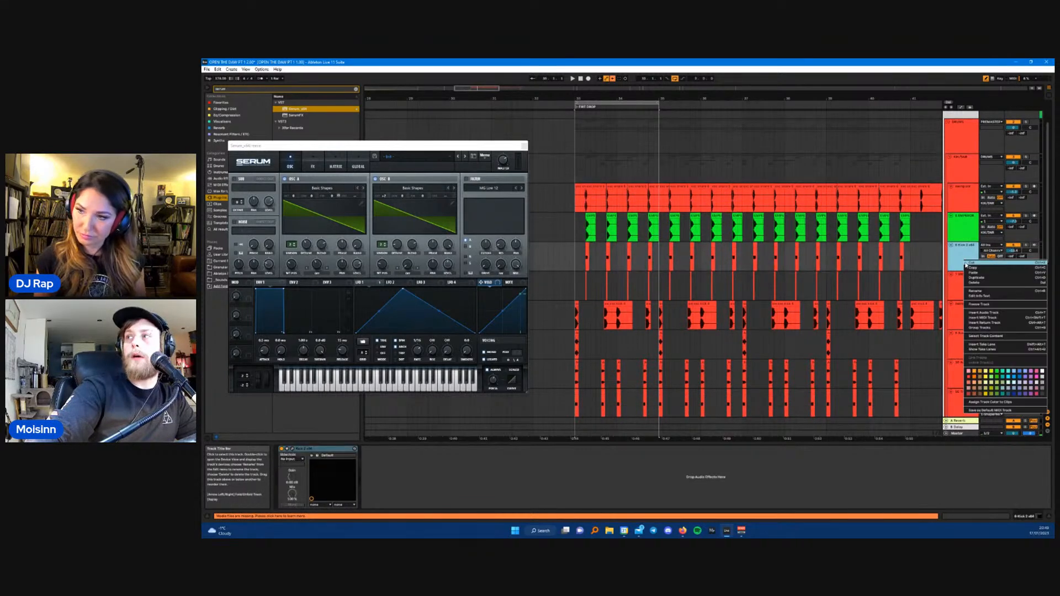
key("Escape")
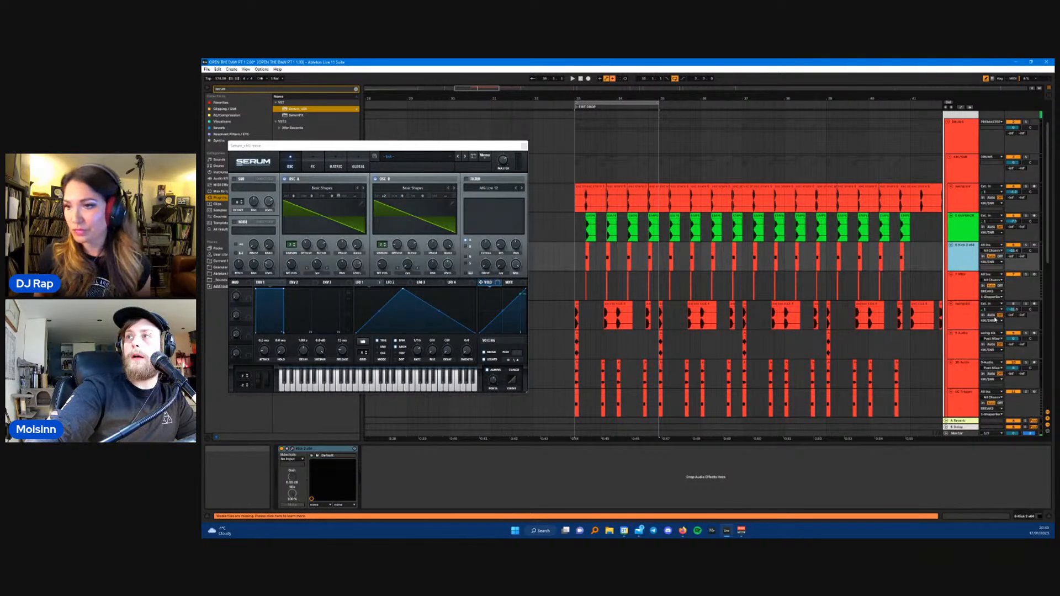
key("ctrl+shift+t")
- Close the Serum window covering the arrangement
scroll(585, 292, "up", 5, "ctrl")
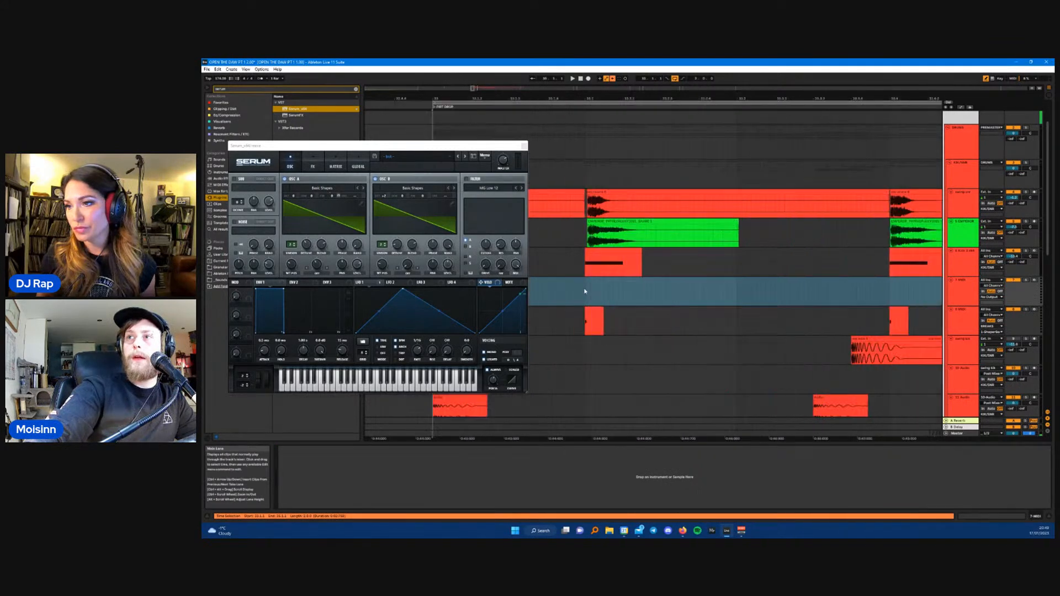
left_click_drag(584, 292, 599, 293)
left_click(633, 292)
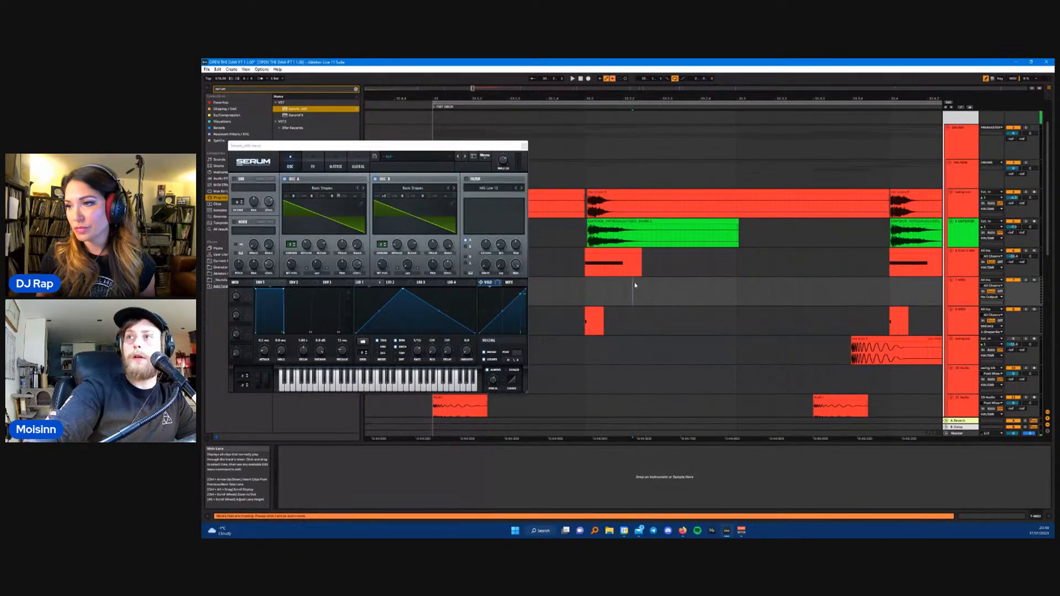
right_click(633, 284)
left_click(523, 146)
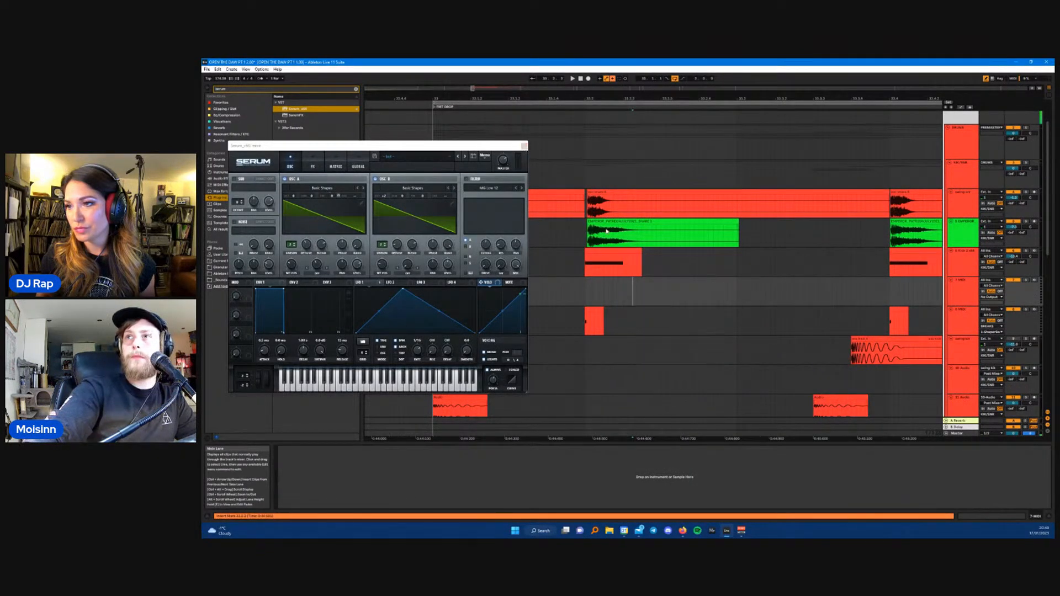
scroll(642, 303, "down", 5)
left_click(524, 146)
scroll(634, 280, "down", 2)
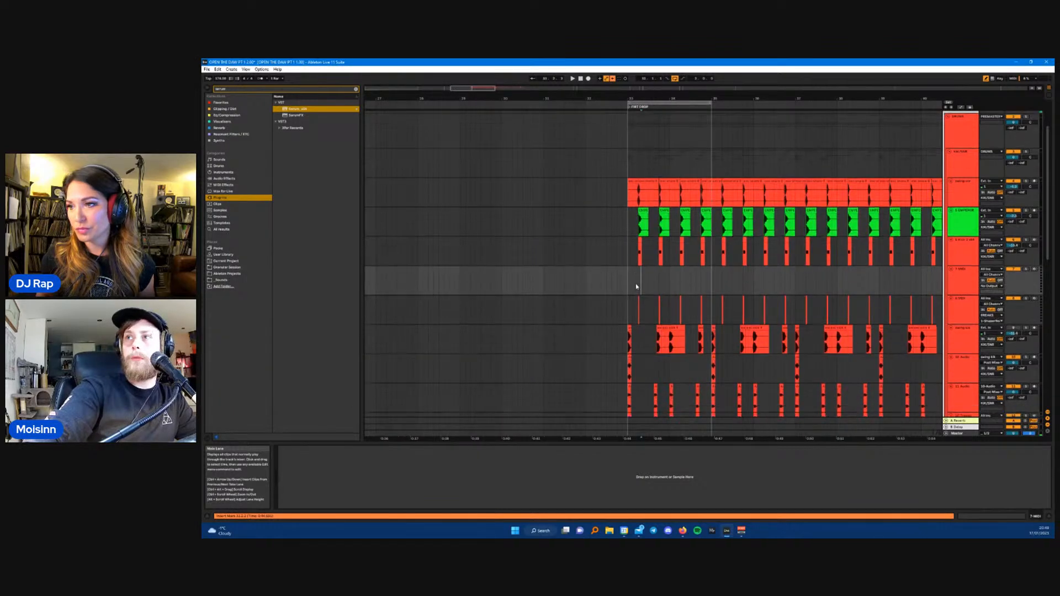
- Copy the kick trigger MIDI clips from bars 33 to 41 onto the new MIDI track at bar 33
scroll(634, 280, "up", 4)
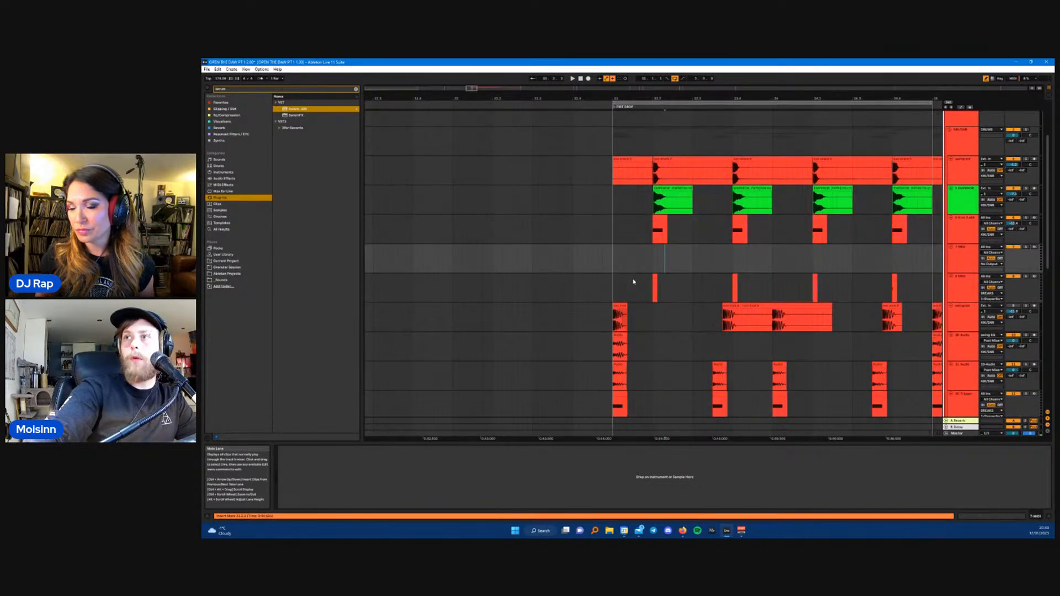
scroll(644, 285, "down", 2)
scroll(647, 291, "down", 2)
scroll(674, 308, "down", 8)
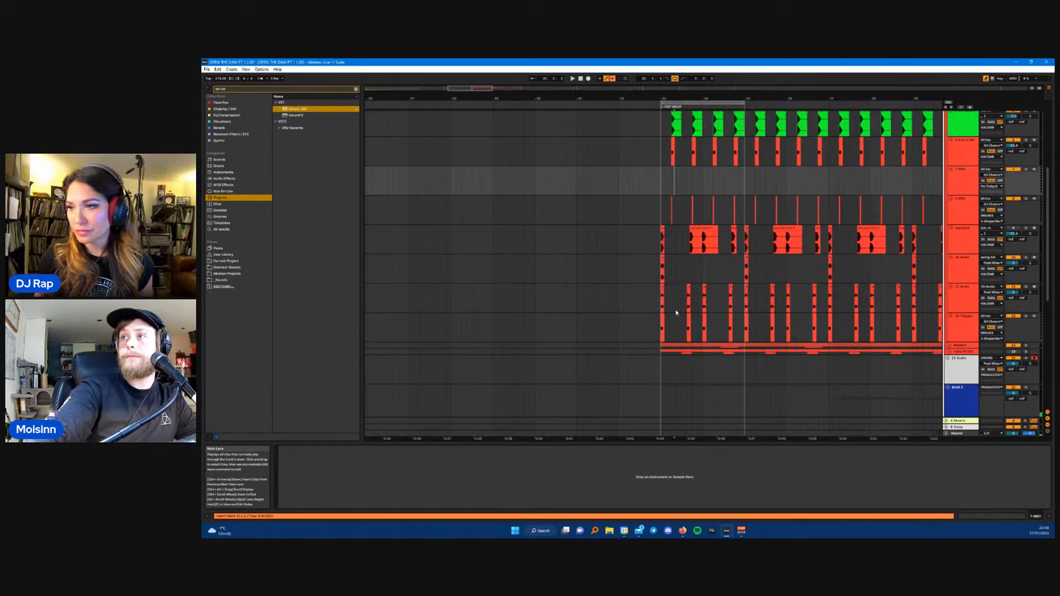
scroll(492, 334, "up", 5)
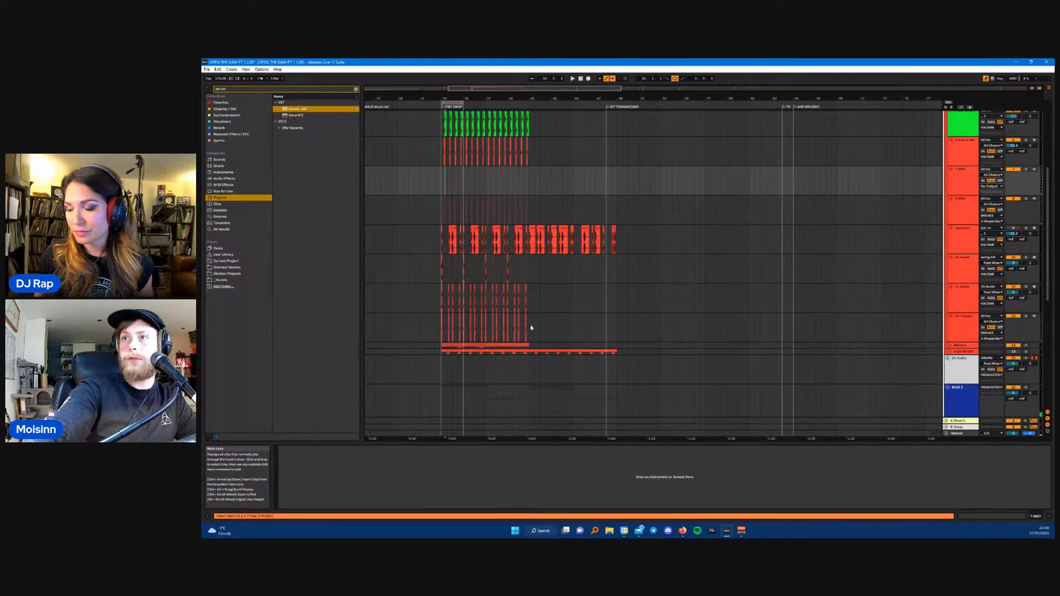
left_click_drag(529, 327, 450, 326)
scroll(444, 326, "up", 4)
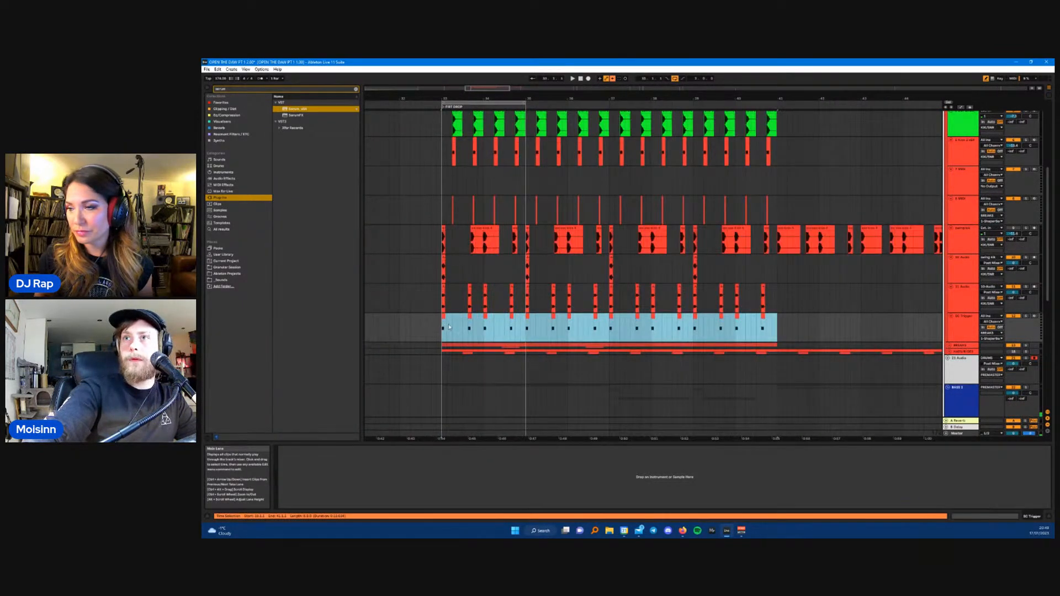
left_click(441, 285)
left_click_drag(441, 285, 442, 175)
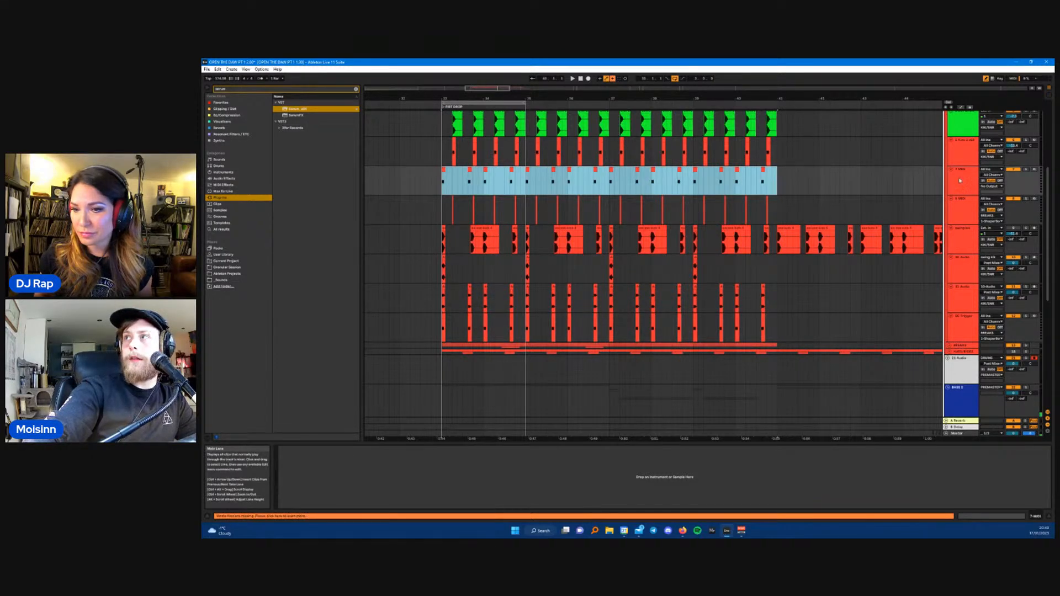
left_click(998, 191)
- Search the plug-ins for "shaper" and add ShaperBox 2 to the end of the BASS 2 group's device chain
scroll(810, 297, "down", 4)
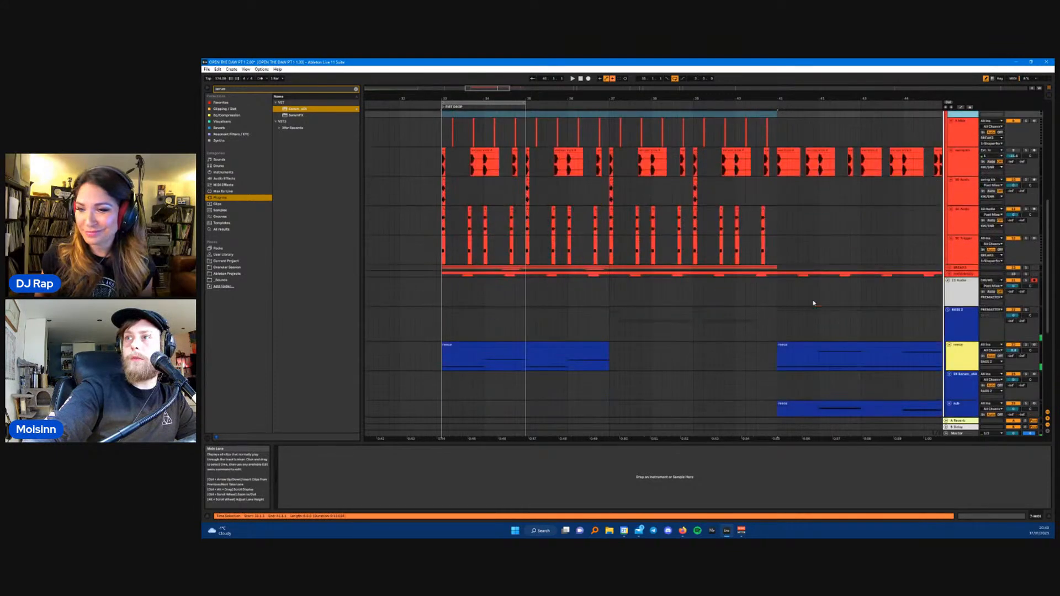
left_click(956, 289)
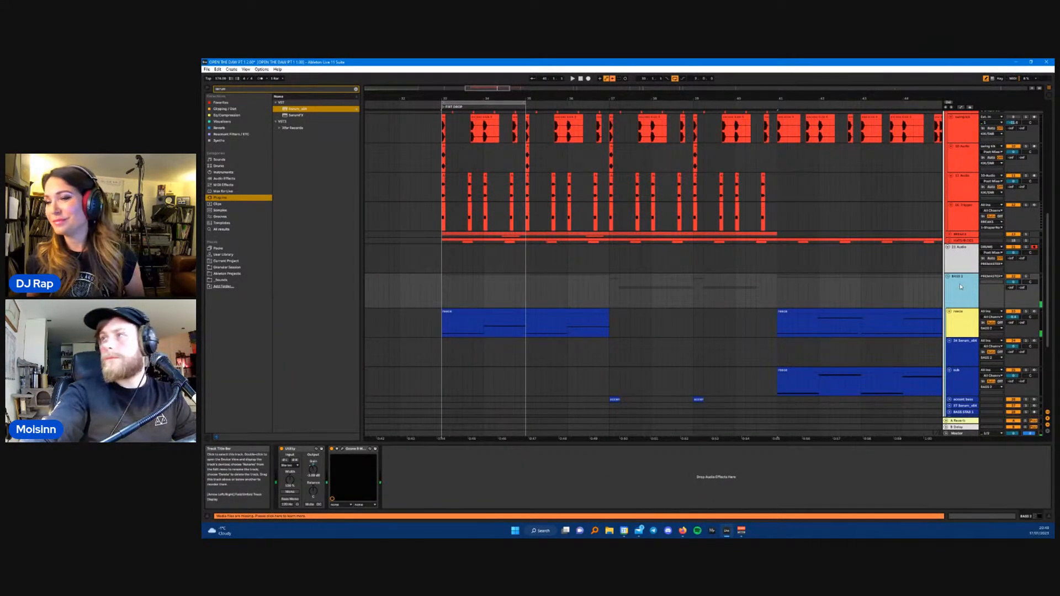
left_click(254, 92)
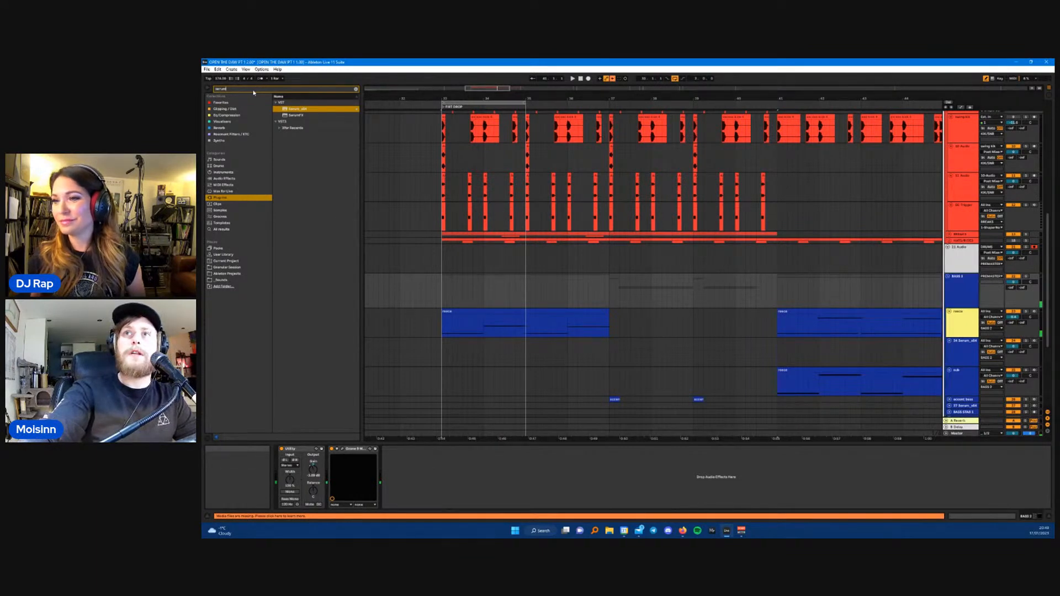
type("sha")
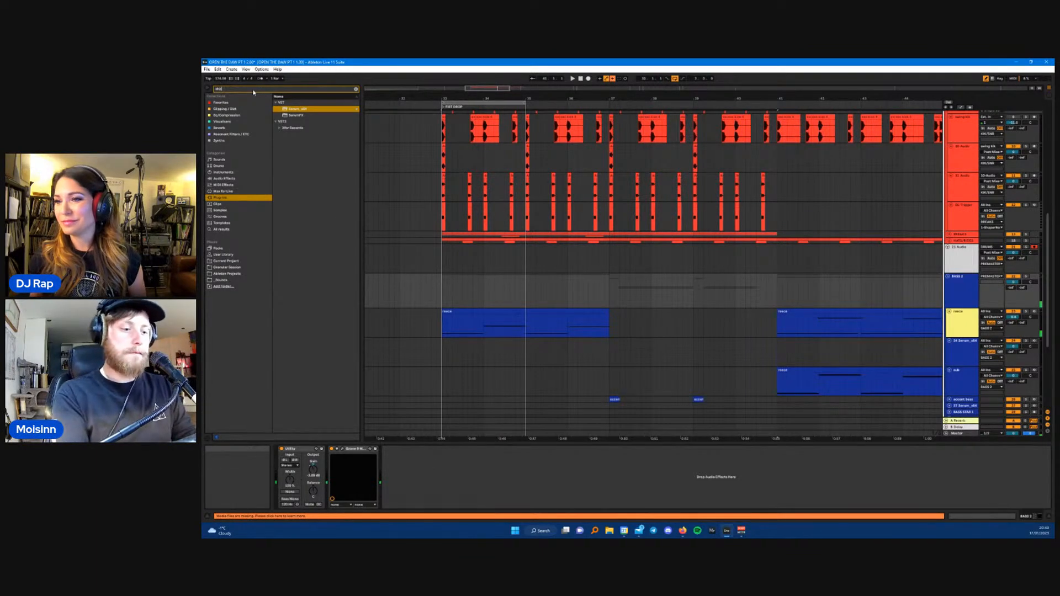
type("per")
left_click_drag(299, 115, 347, 166)
left_click_drag(435, 491, 434, 488)
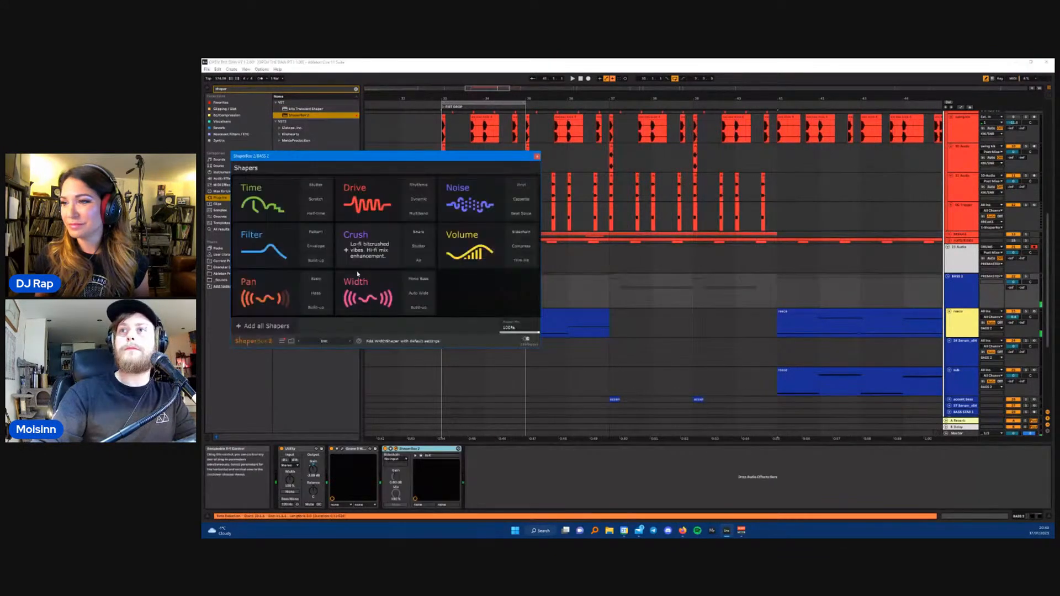
- Add the Volume shaper in ShaperBox 2 and set its MIDI trigger to On
left_click(461, 248)
left_click(465, 188)
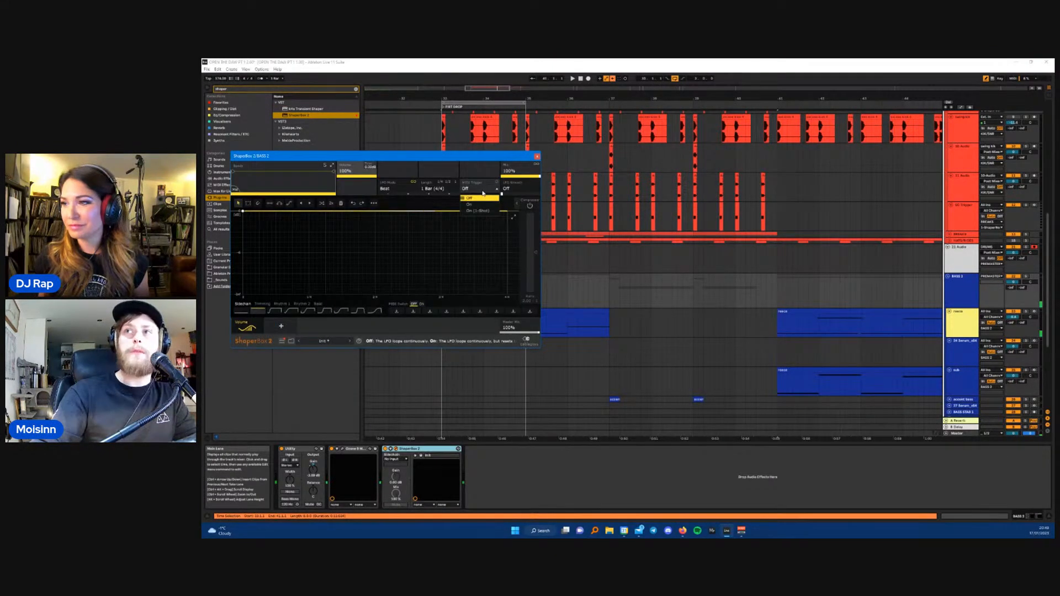
left_click(479, 206)
key("ctrl")
key("ctrl")
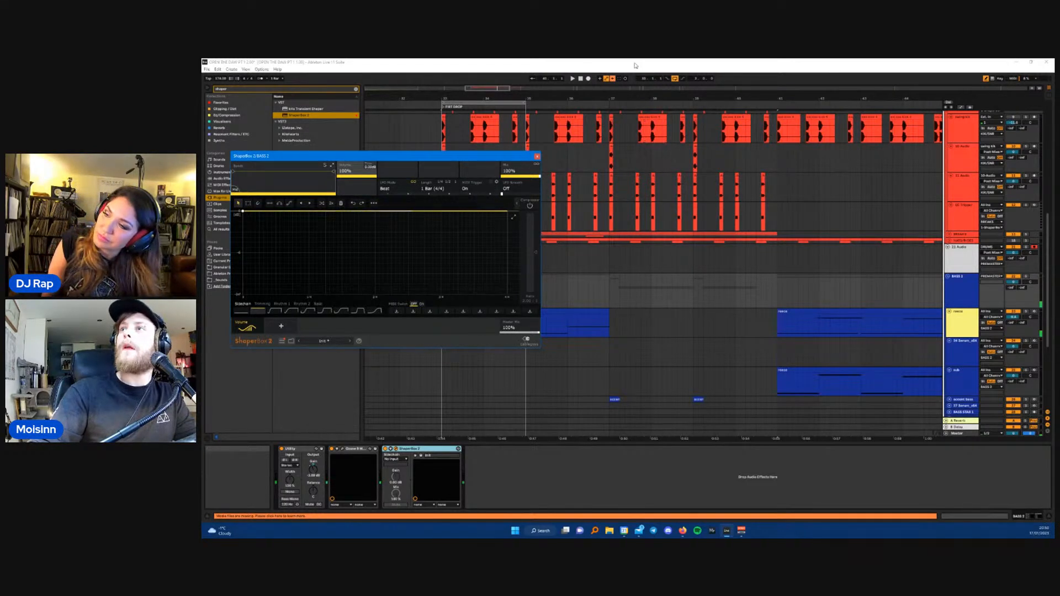
- Reposition the ShaperBox window below the drum tracks and route the new MIDI track's output to BASS 2 and its ShaperBox
left_click_drag(474, 157, 472, 338)
scroll(687, 255, "up", 5)
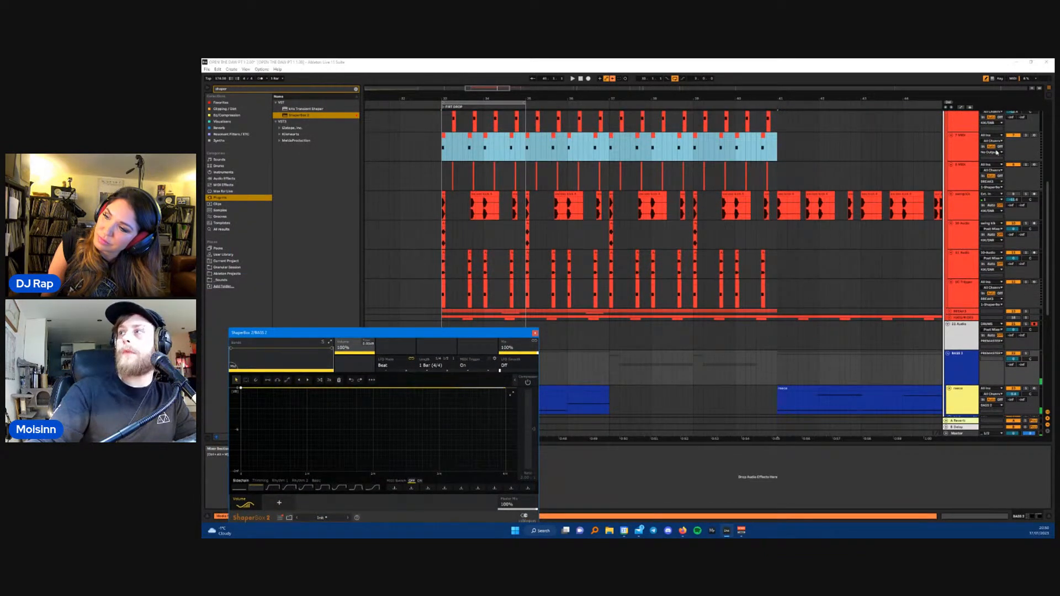
left_click(998, 152)
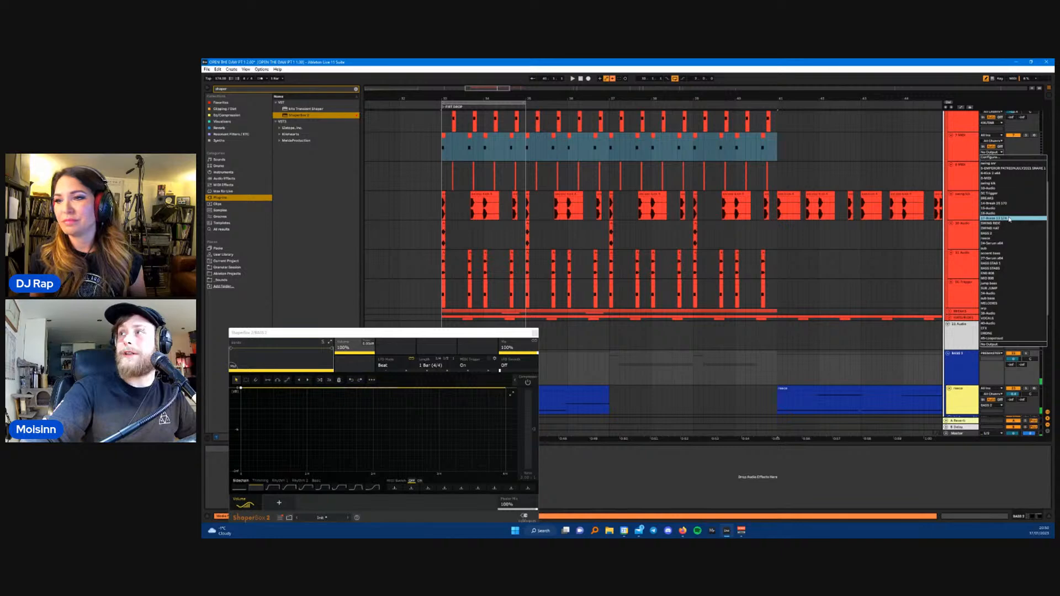
left_click(1002, 233)
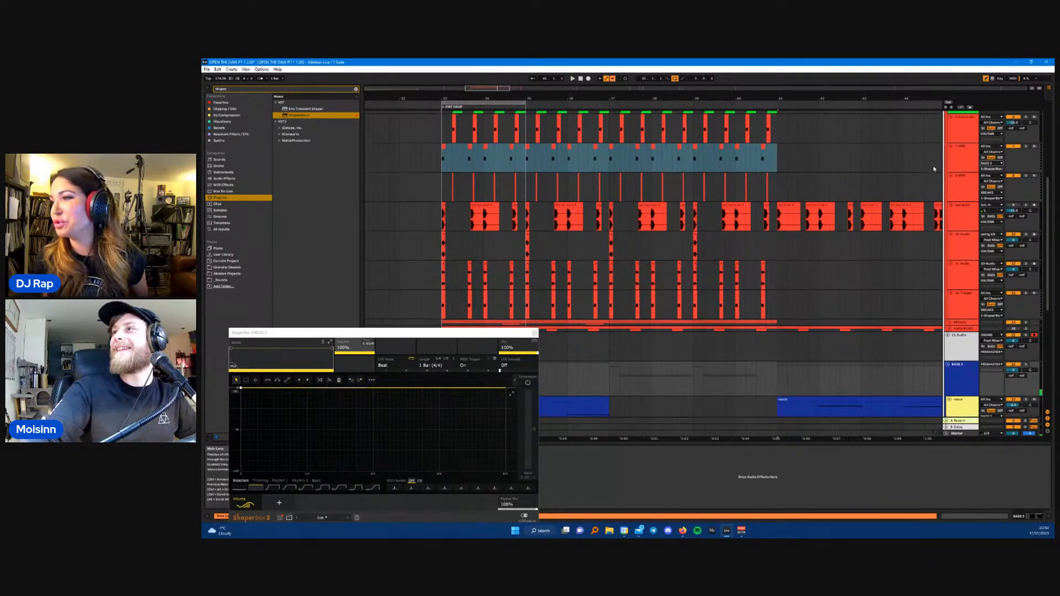
scroll(958, 194, "up", 2)
scroll(959, 192, "up", 3)
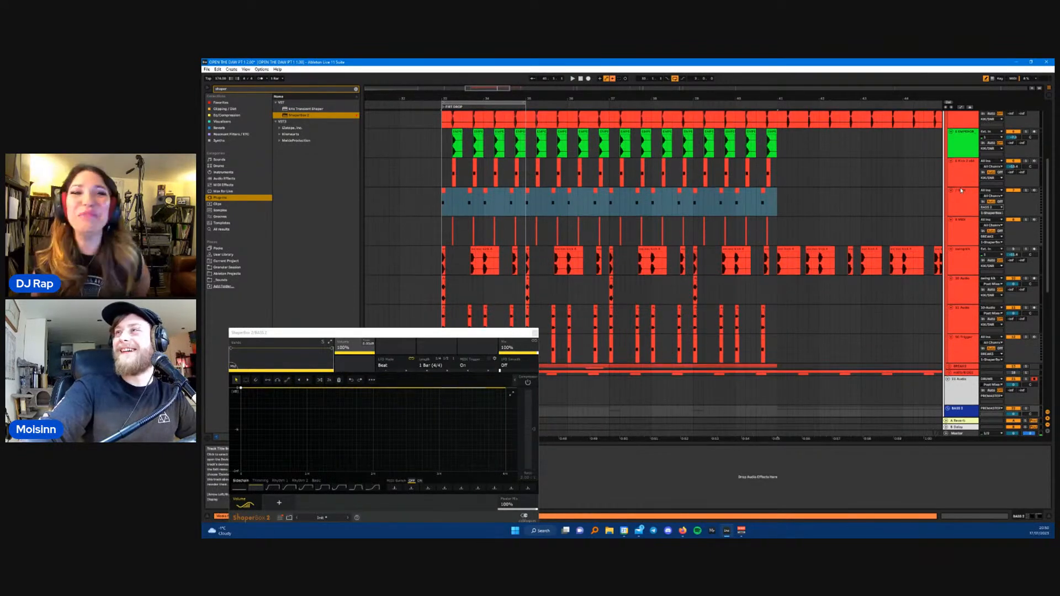
scroll(954, 183, "down", 4)
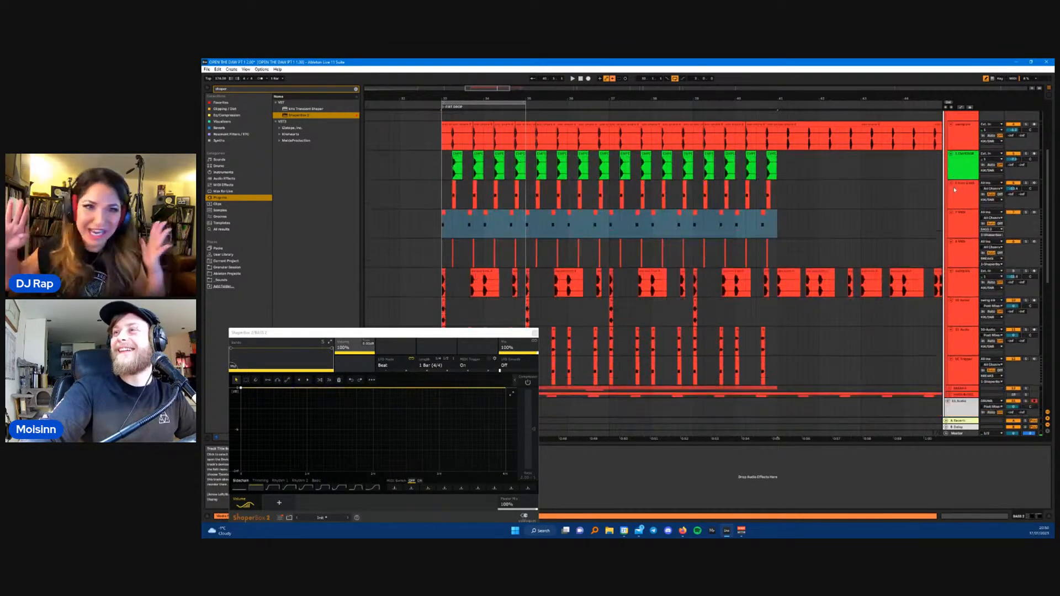
scroll(830, 297, "down", 1)
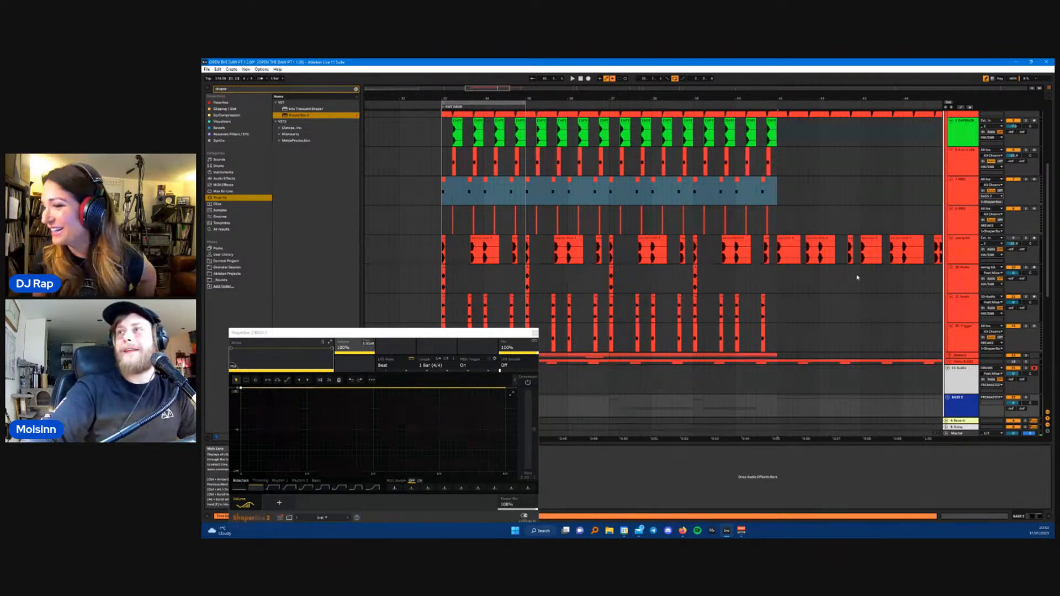
scroll(828, 277, "up", 1)
scroll(801, 276, "down", 2)
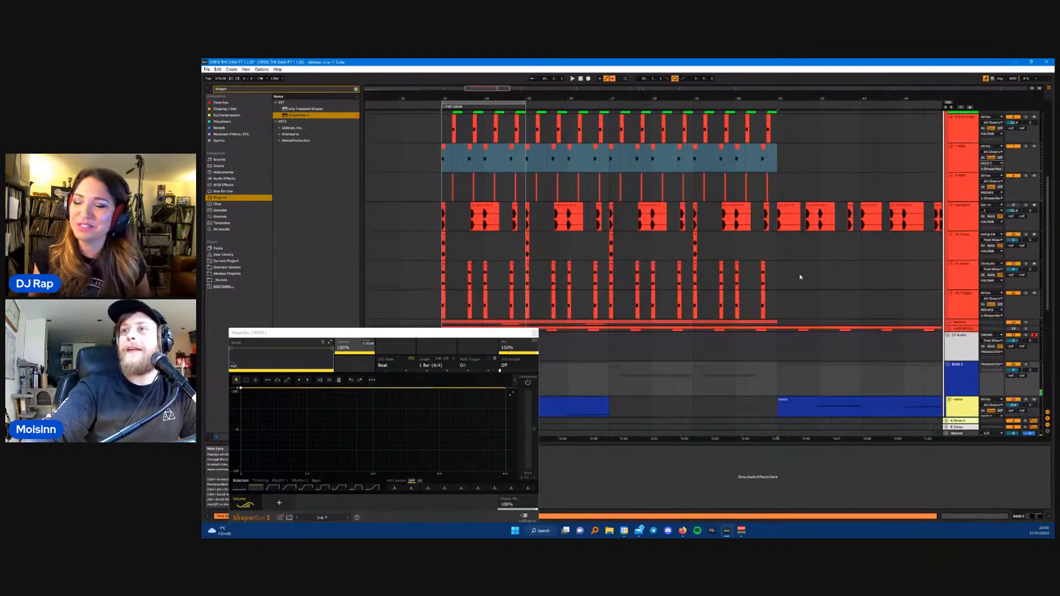
scroll(713, 302, "up", 1)
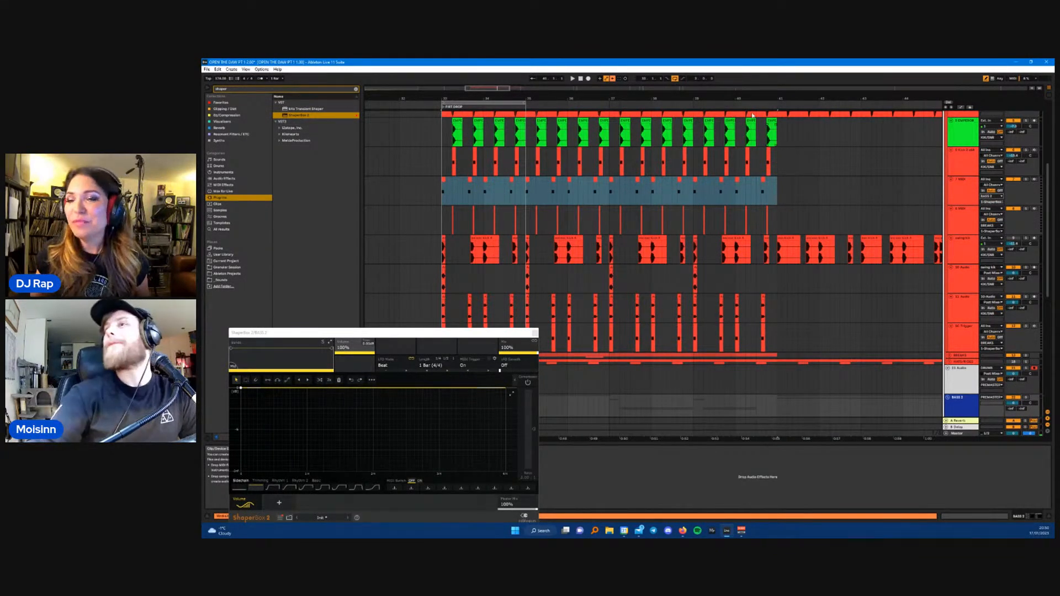
scroll(836, 217, "down", 1)
scroll(966, 174, "up", 1)
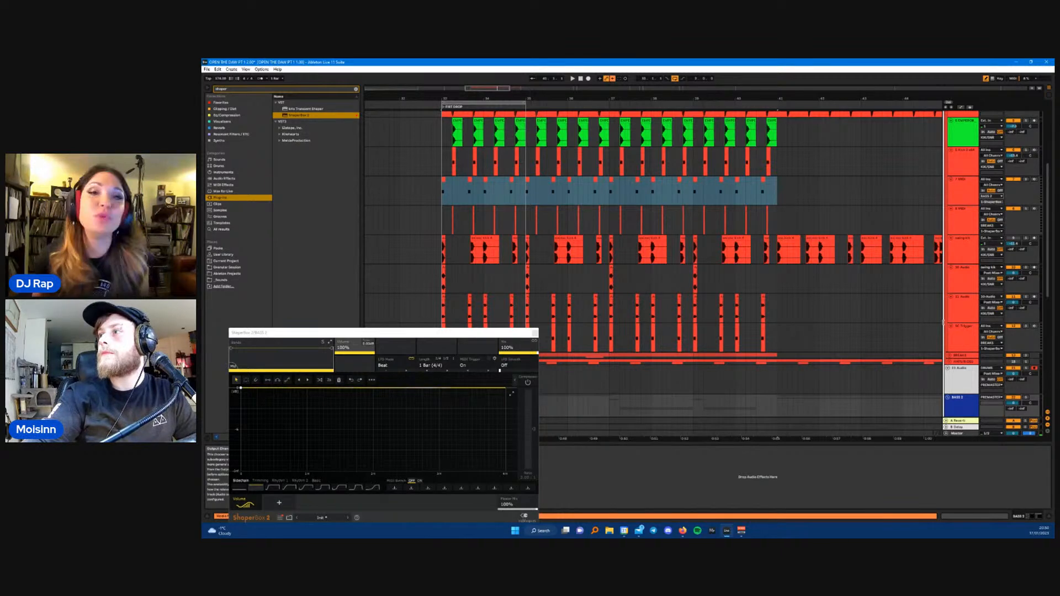
scroll(943, 313, "down", 2)
scroll(952, 350, "down", 1)
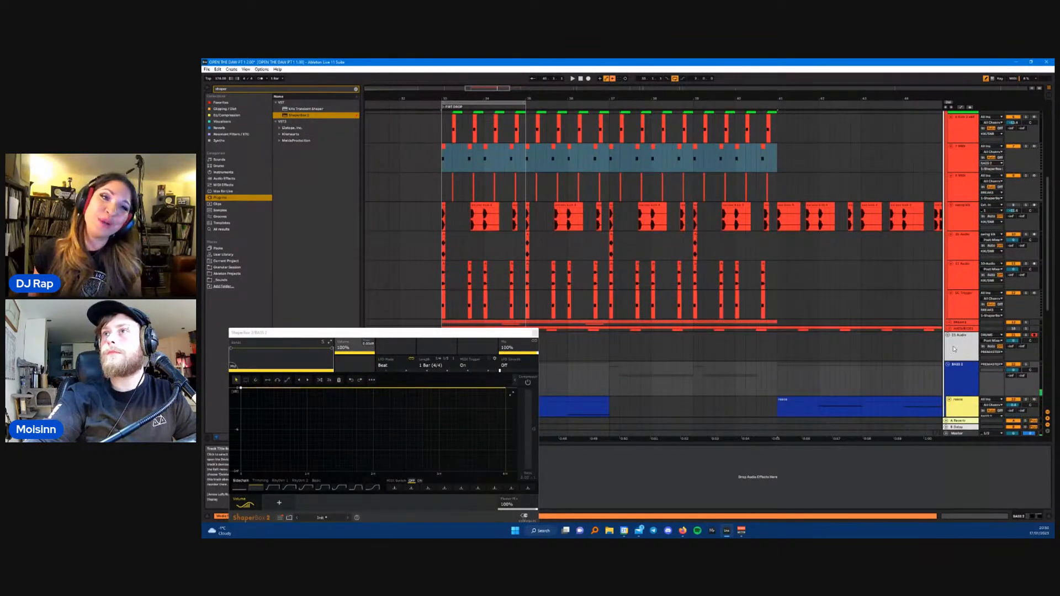
- Play from bar 33 and shape the ShaperBox volume curve with a short flat dip at the start, followed by a longer rise to full volume
left_click(442, 164)
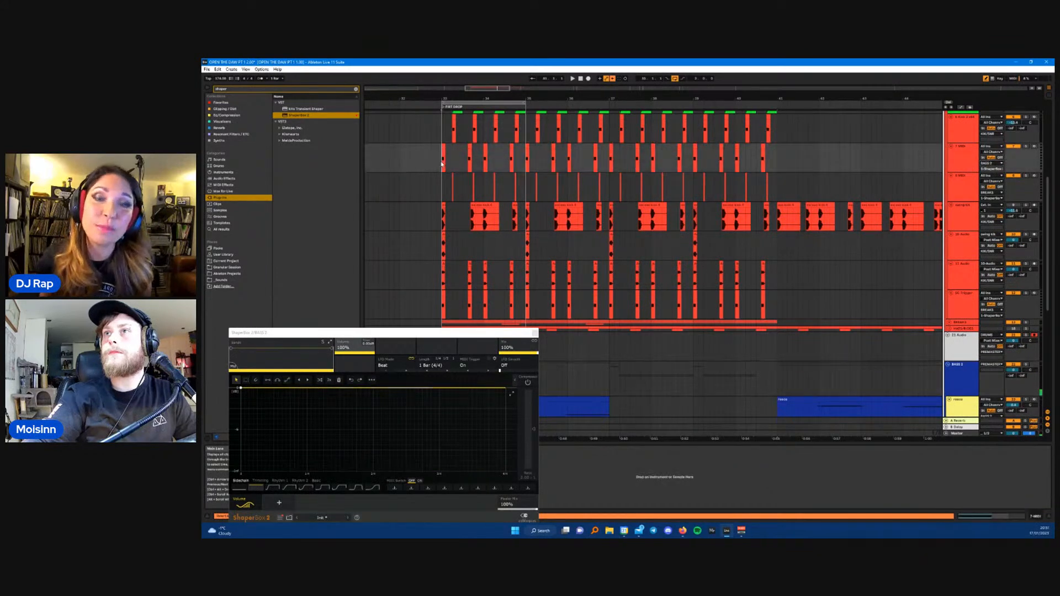
left_click_drag(397, 337, 829, 299)
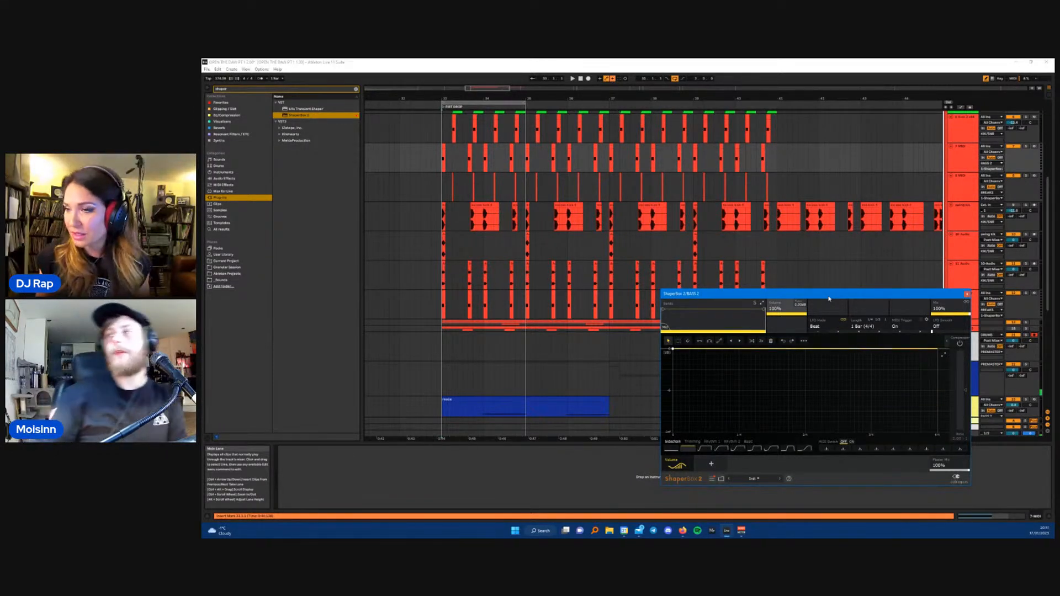
left_click_drag(829, 299, 787, 303)
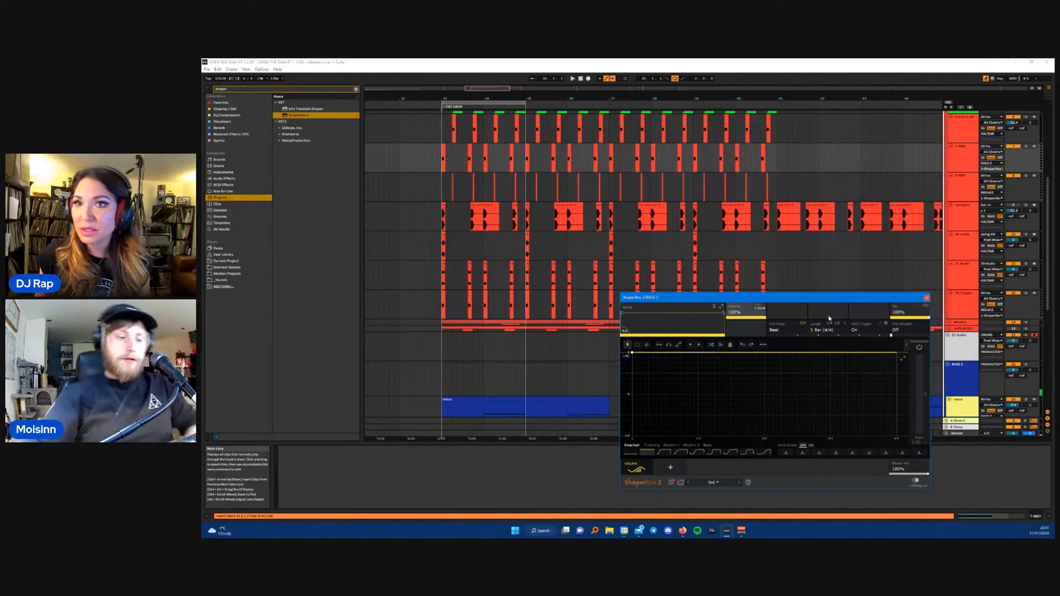
key("space")
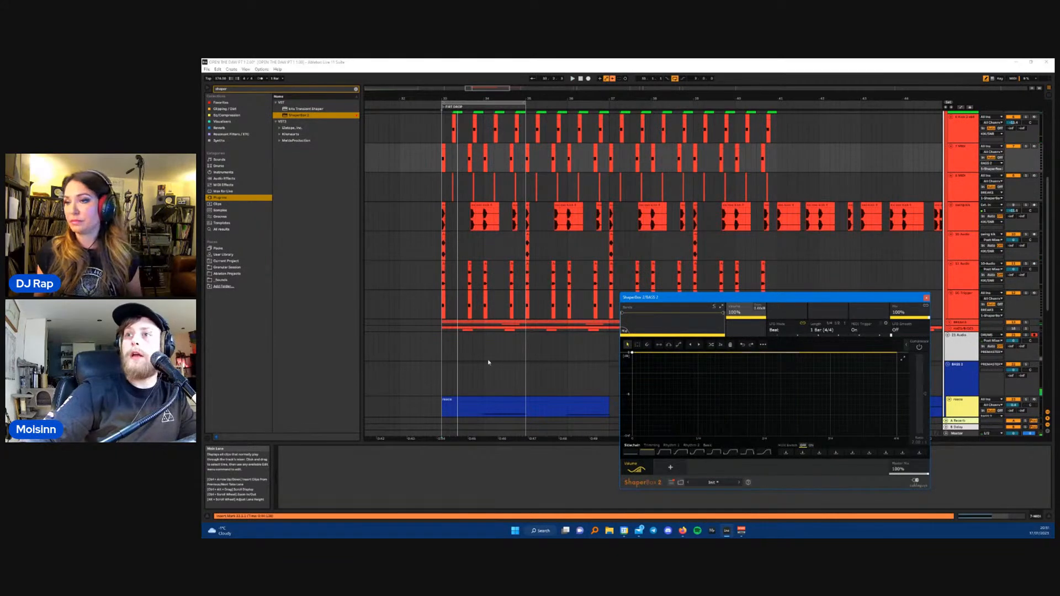
left_click_drag(754, 301, 732, 303)
mouse_move(626, 357)
left_mouse_down()
mouse_move(611, 439)
mouse_move(642, 356)
left_mouse_up()
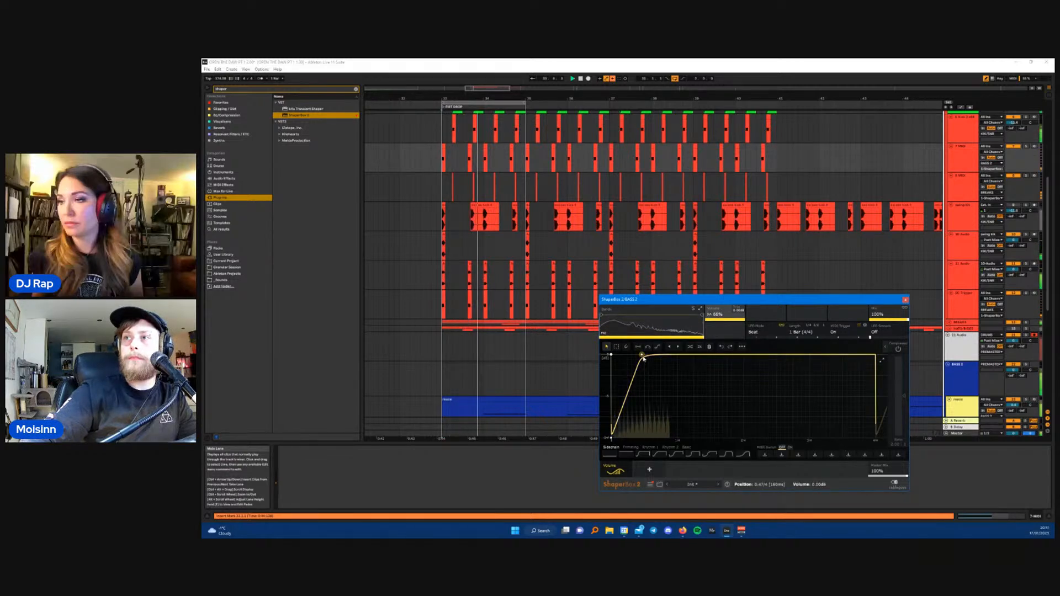
left_click_drag(642, 357, 666, 356)
left_click_drag(639, 400, 629, 436)
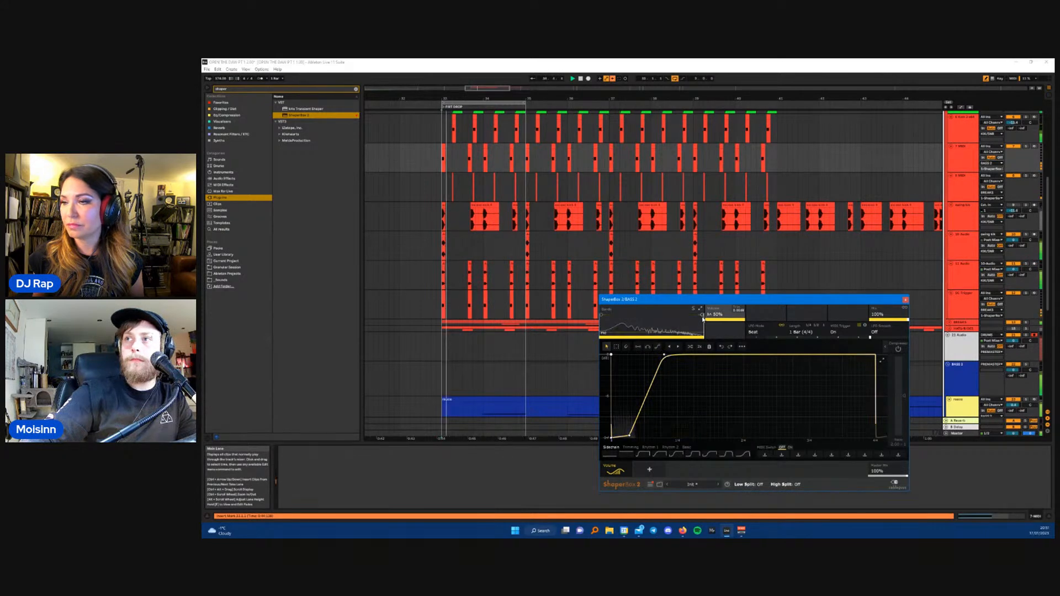
- Examine the ShaperBox trigger clips on the MIDI track at bar 33 up close against the surrounding drum clips
scroll(588, 233, "up", 3)
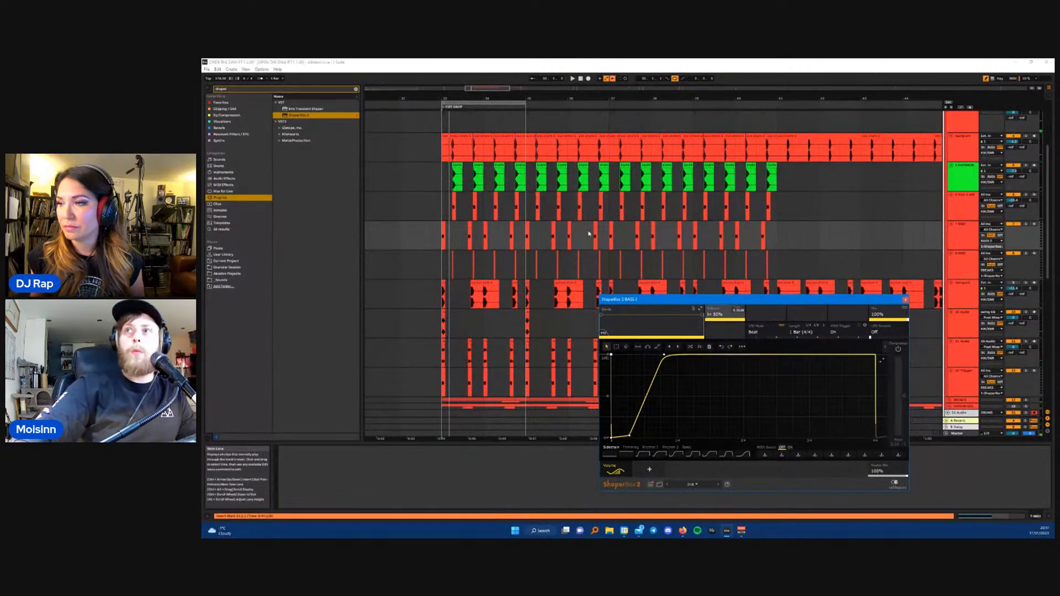
scroll(662, 276, "up", 1)
left_click_drag(705, 300, 688, 238)
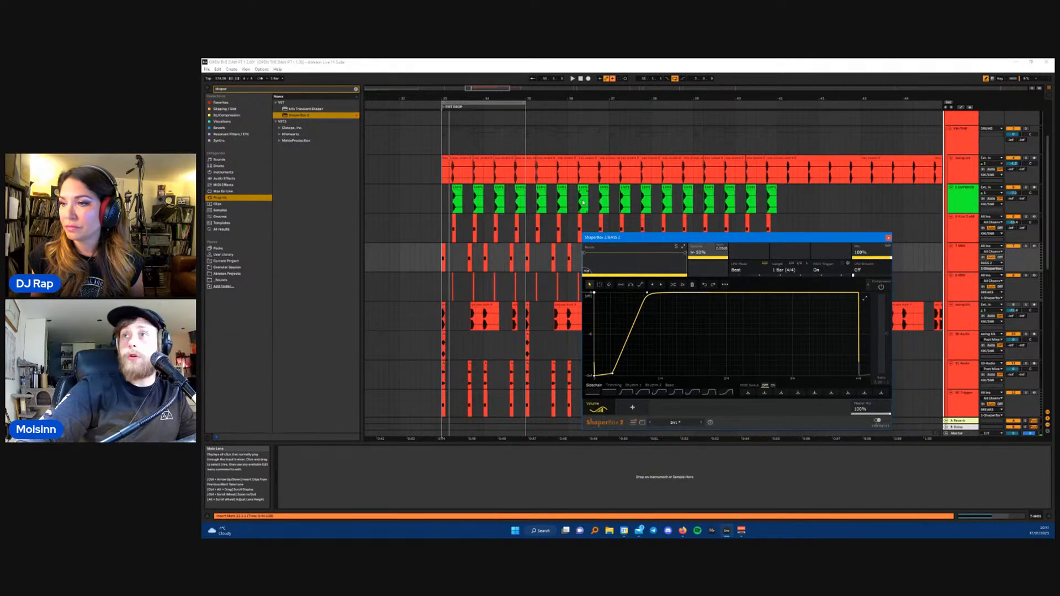
scroll(899, 205, "up", 1)
scroll(525, 259, "down", 1)
scroll(445, 257, "up", 5)
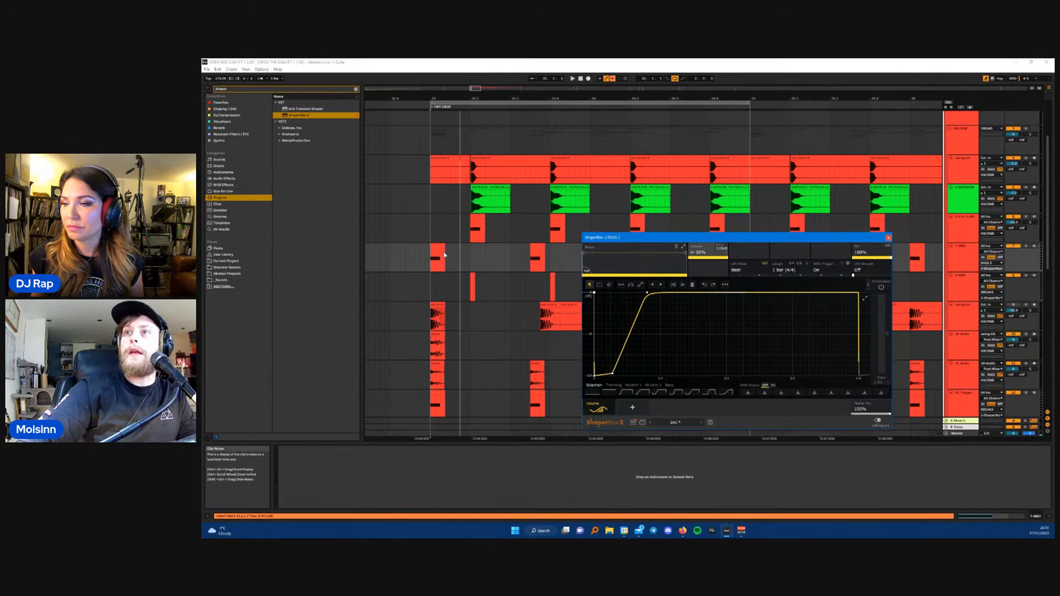
left_click(963, 258)
left_click_drag(818, 239, 837, 291)
scroll(525, 326, "down", 3)
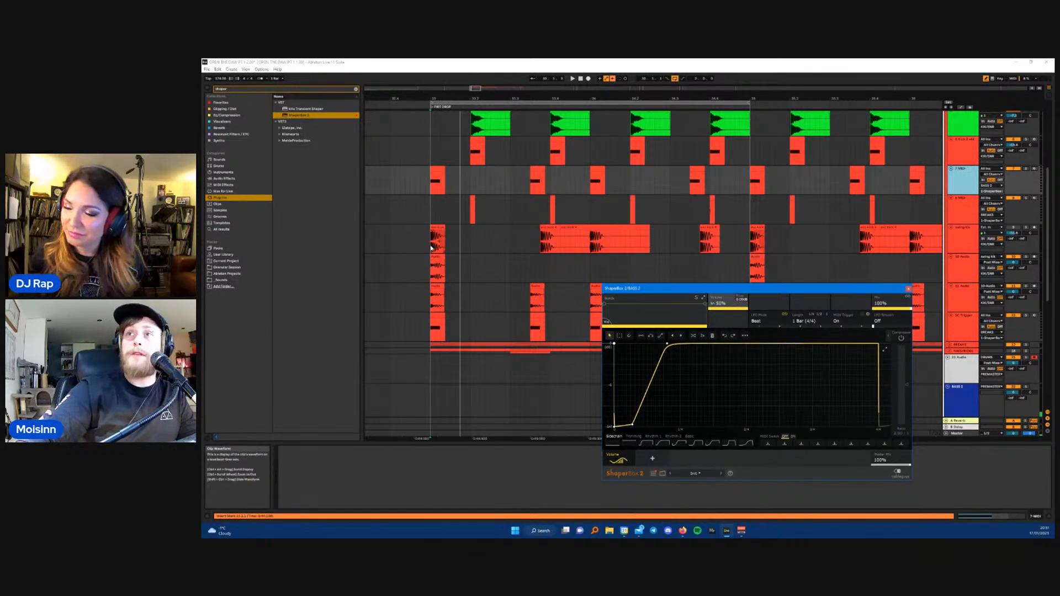
- Solo the swing kick track together with the reese bass track and play them from bar 33
left_click(432, 248)
left_click(1025, 229)
key("space")
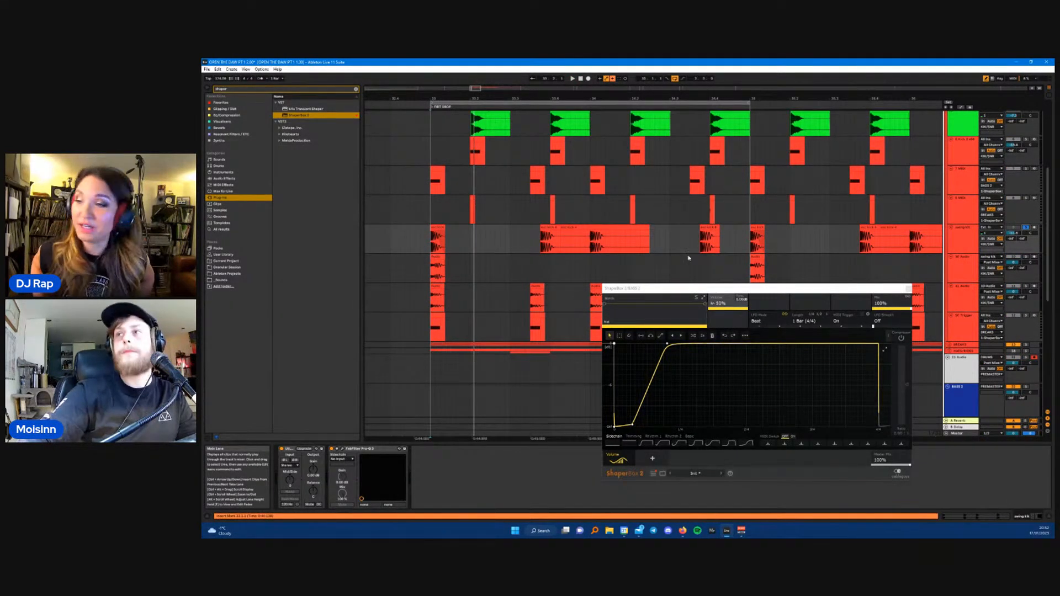
scroll(787, 260, "down", 2)
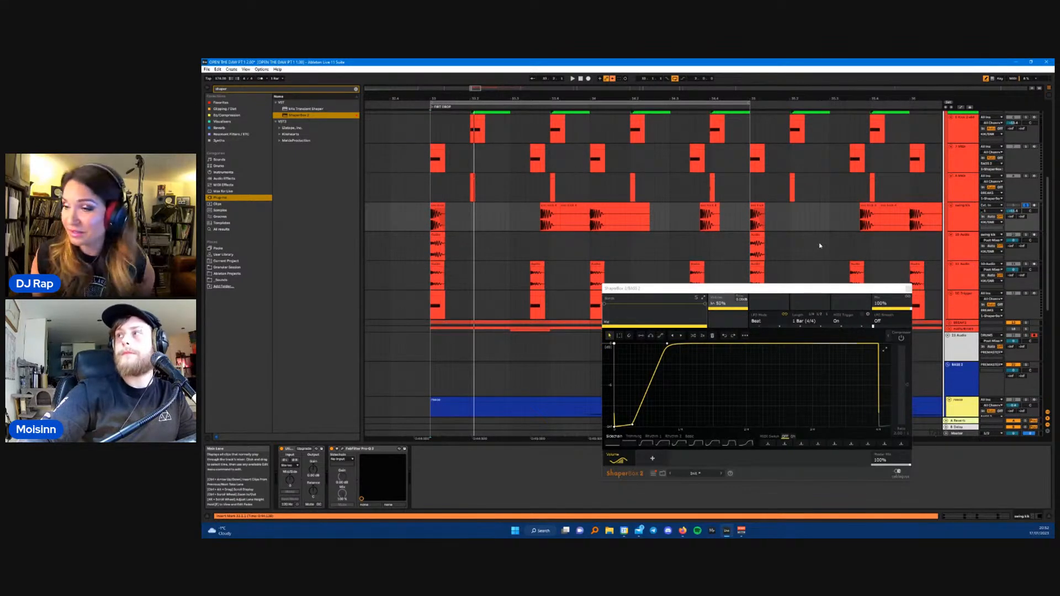
scroll(914, 249, "down", 5)
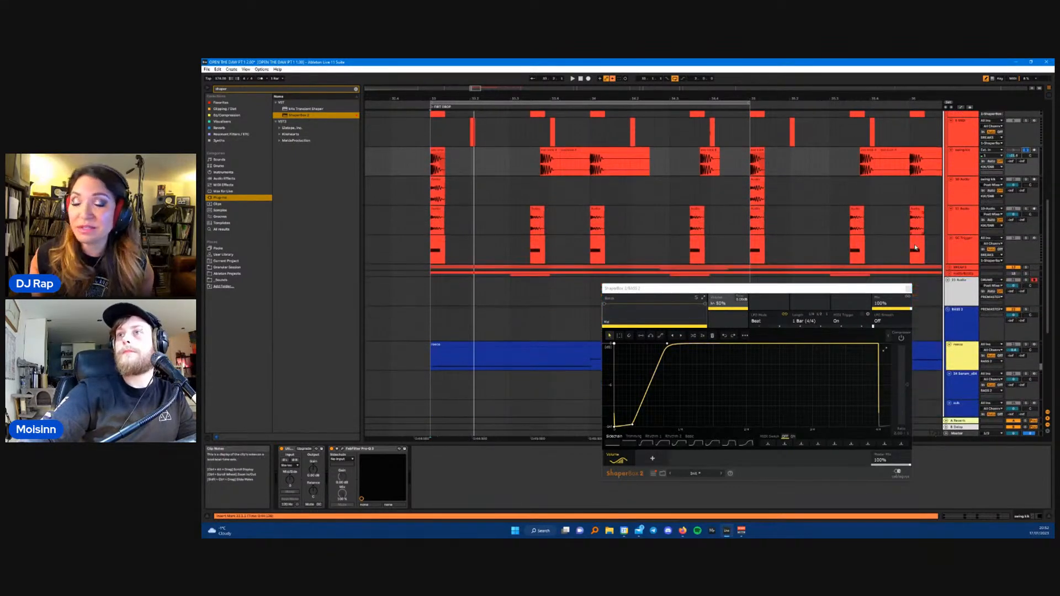
scroll(915, 248, "down", 2)
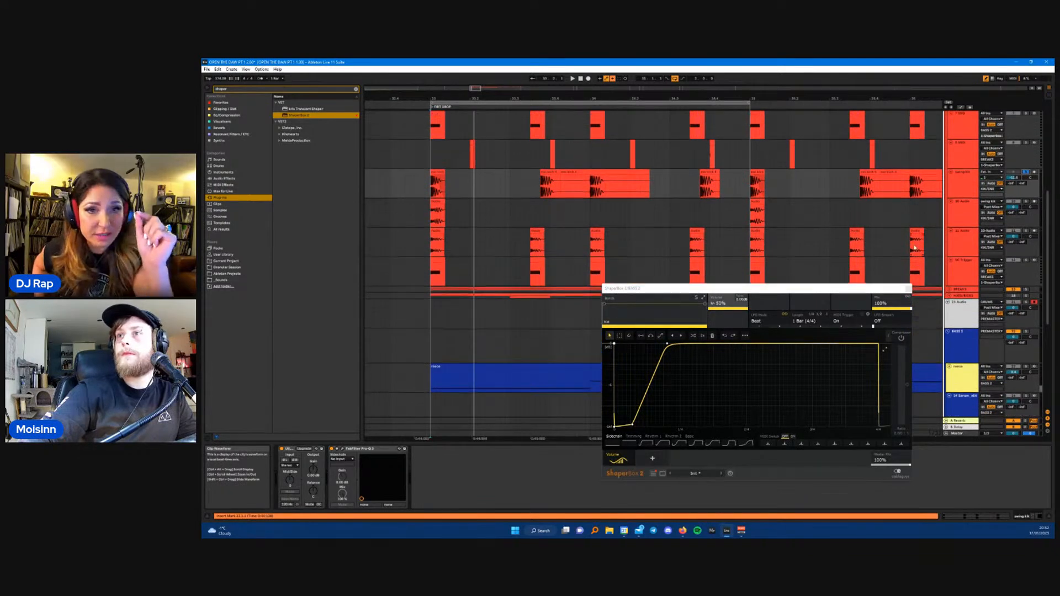
scroll(915, 248, "down", 7)
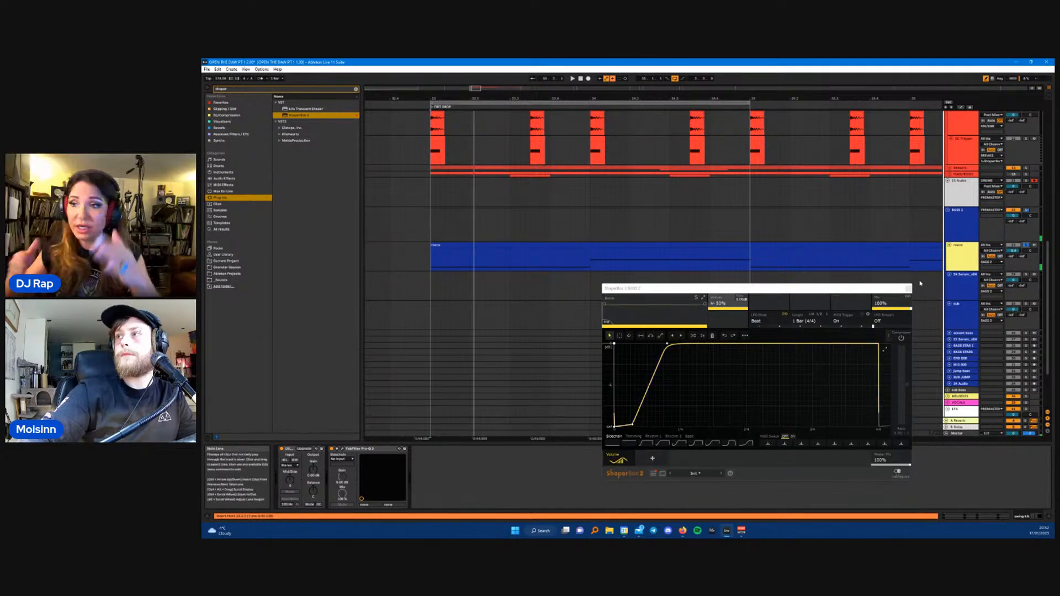
left_click_drag(852, 291, 852, 286)
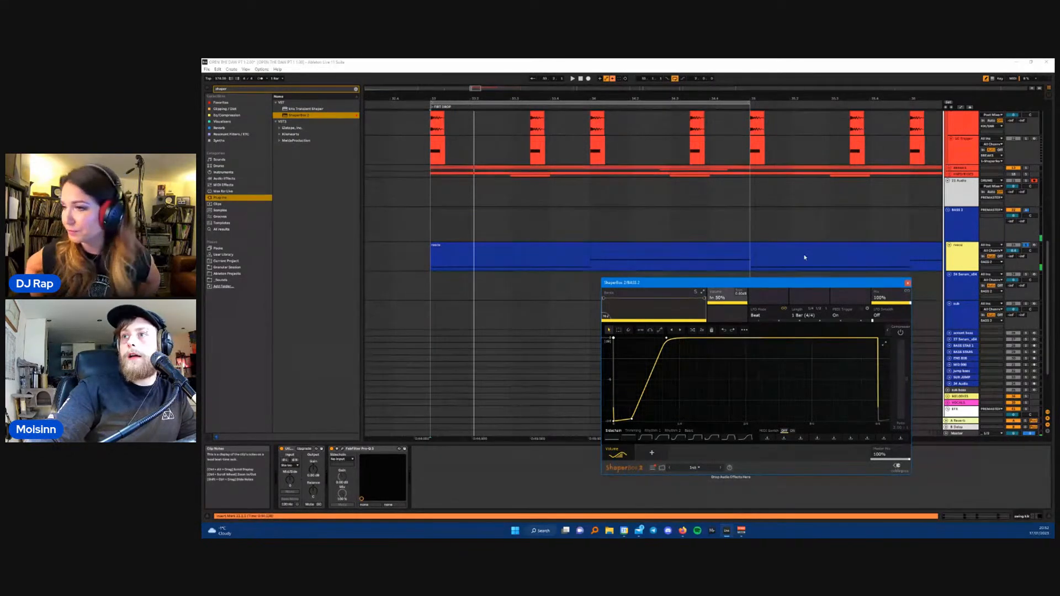
key("space")
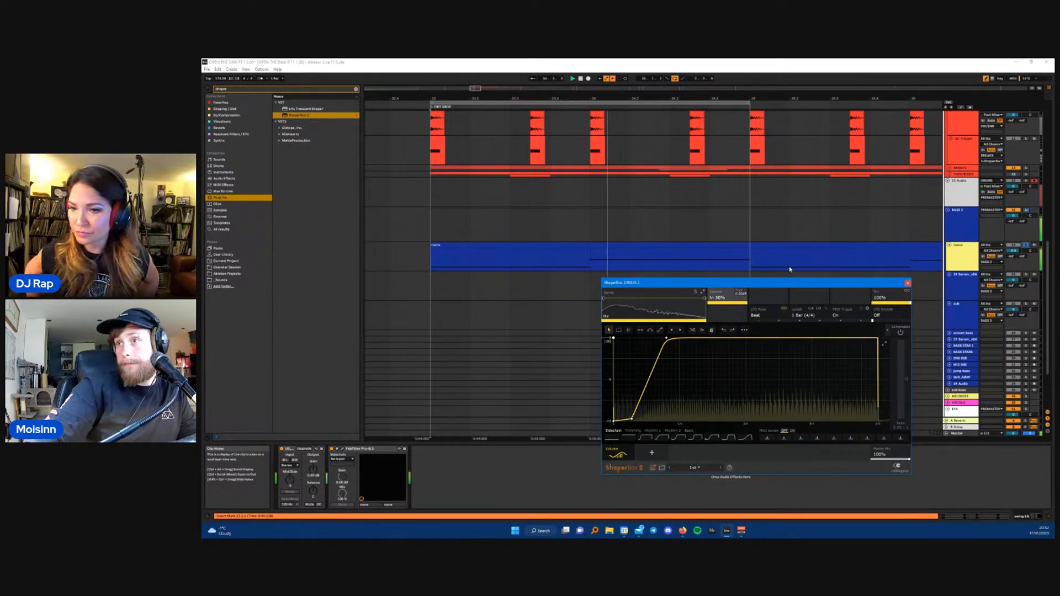
- Stop playback, add the MIDI track that triggers ShaperBox to the soloed tracks, and play the drop again
scroll(717, 253, "up", 5)
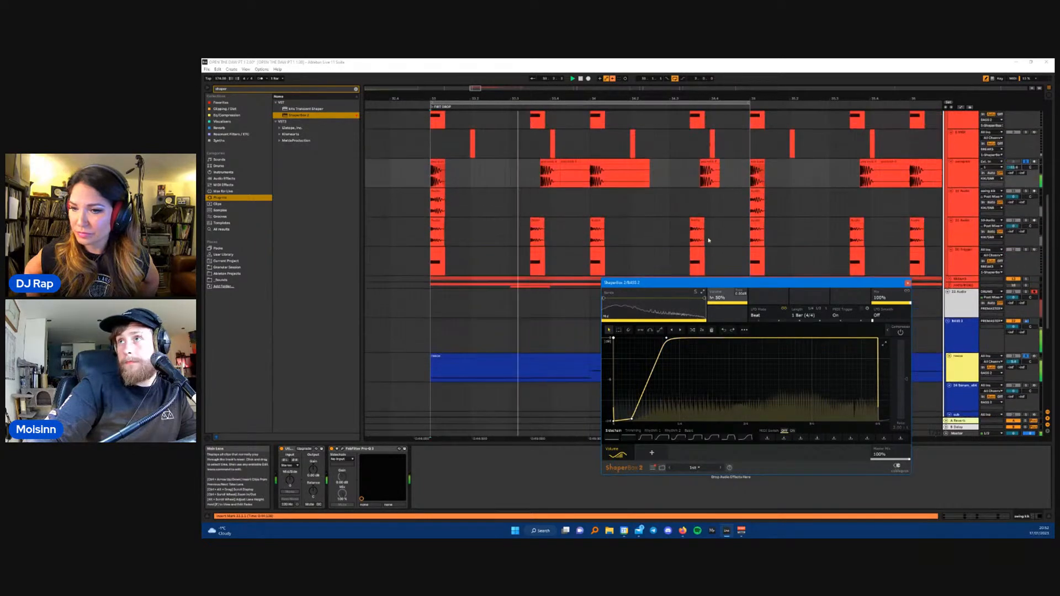
scroll(703, 228, "up", 5)
scroll(702, 216, "down", 3)
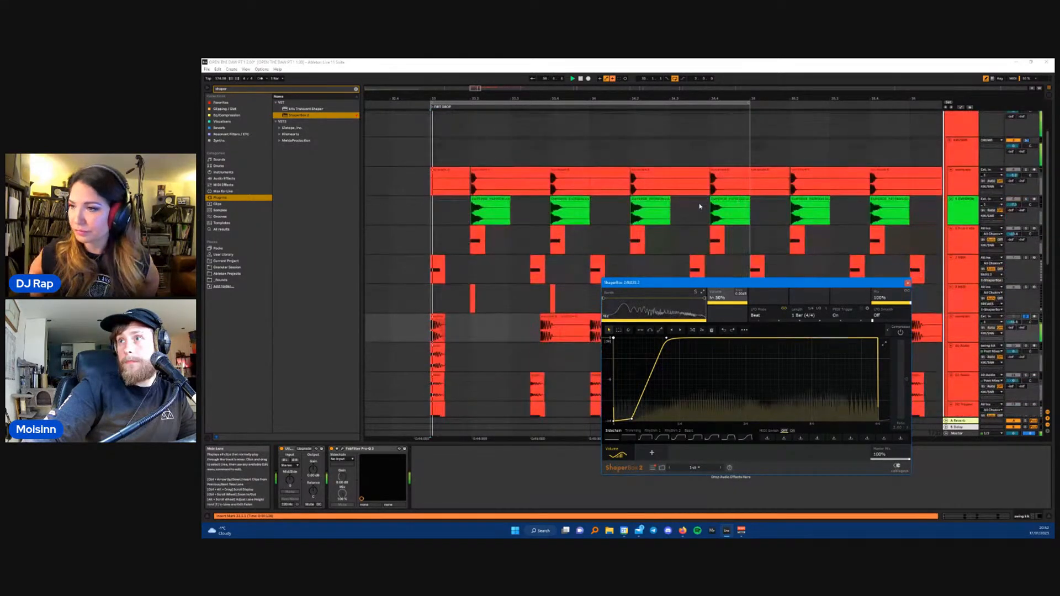
key("space")
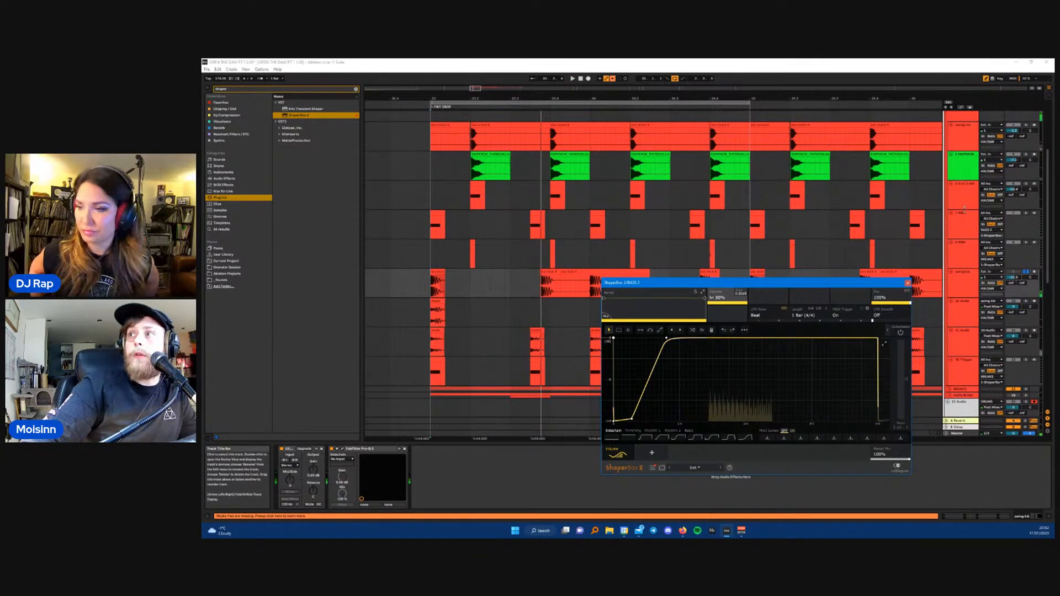
left_click(462, 225)
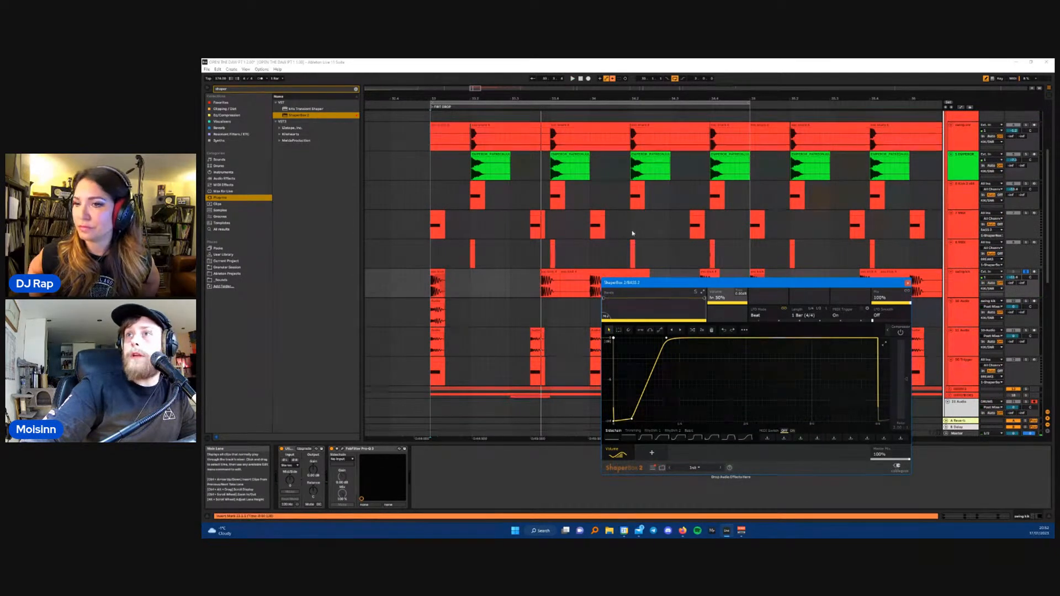
scroll(863, 223, "up", 1)
left_click(1027, 224, "ctrl")
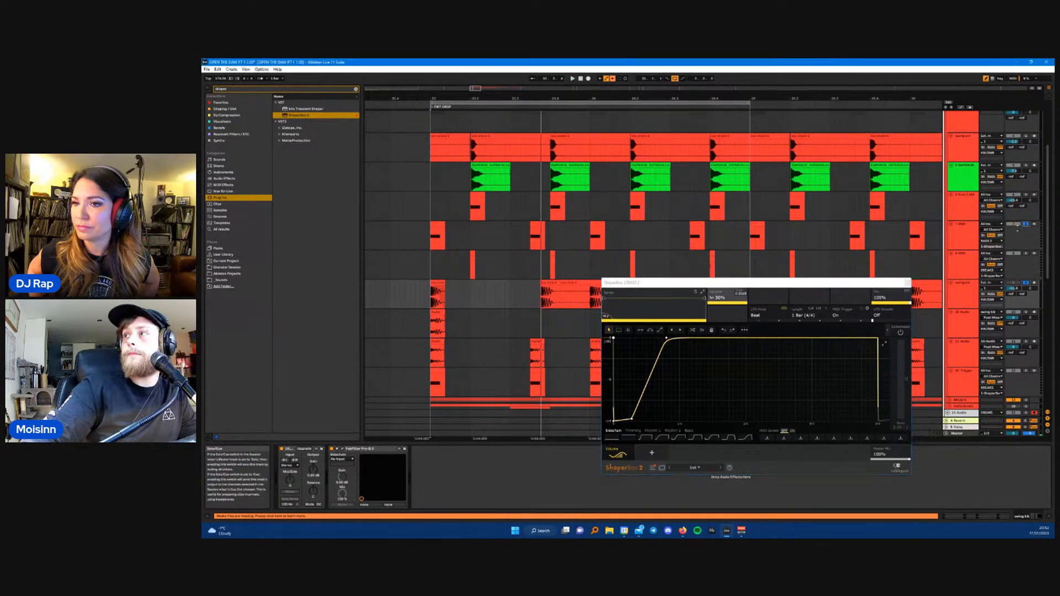
key("space")
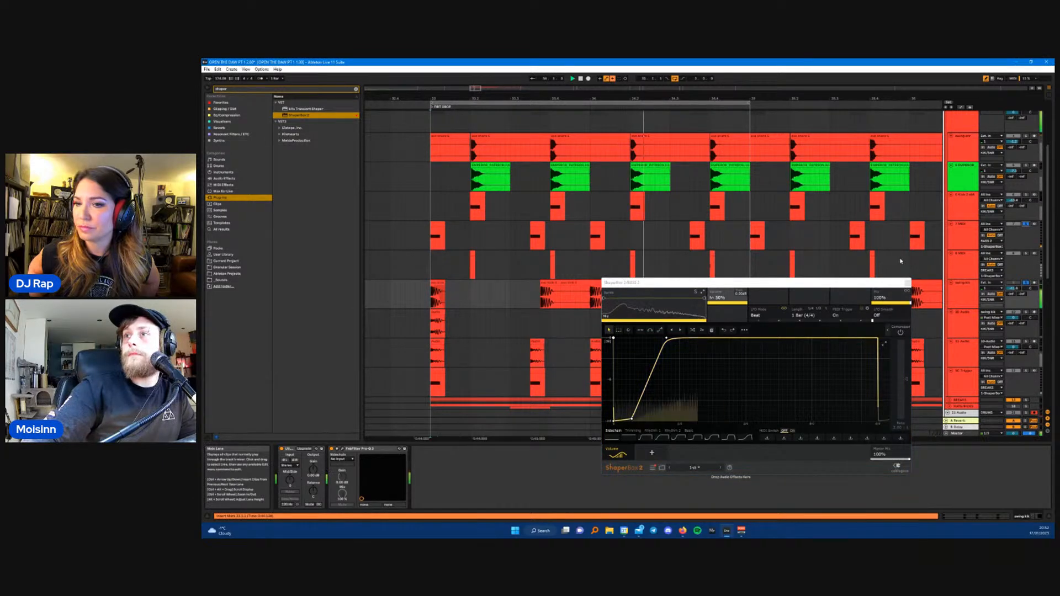
- Add a high split in ShaperBox and lower it to just above 100 Hz while auditioning the soloed kick and reese
scroll(775, 242, "down", 1)
scroll(776, 241, "down", 4)
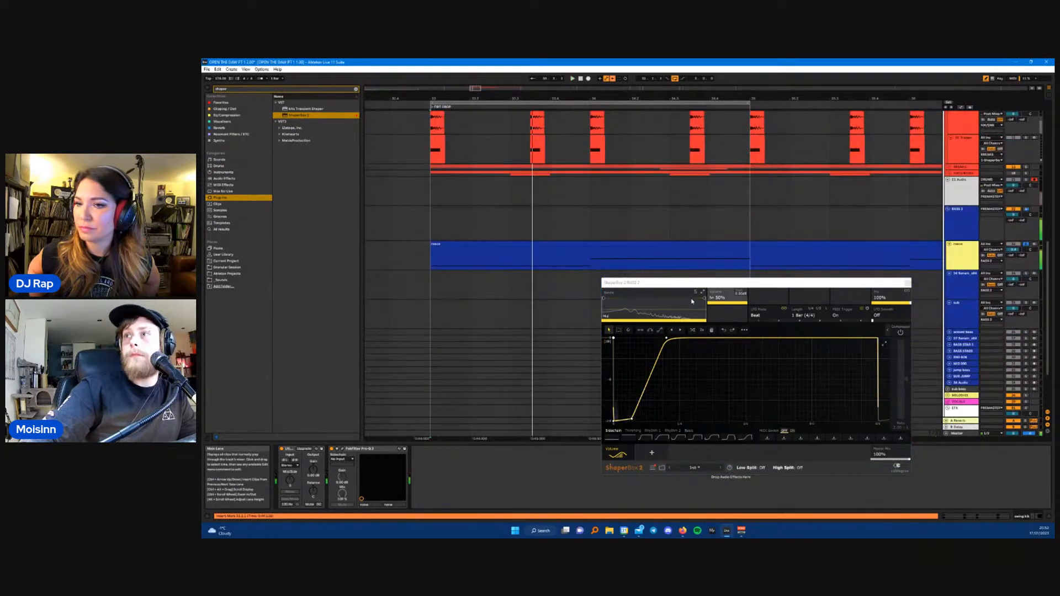
left_click(706, 302)
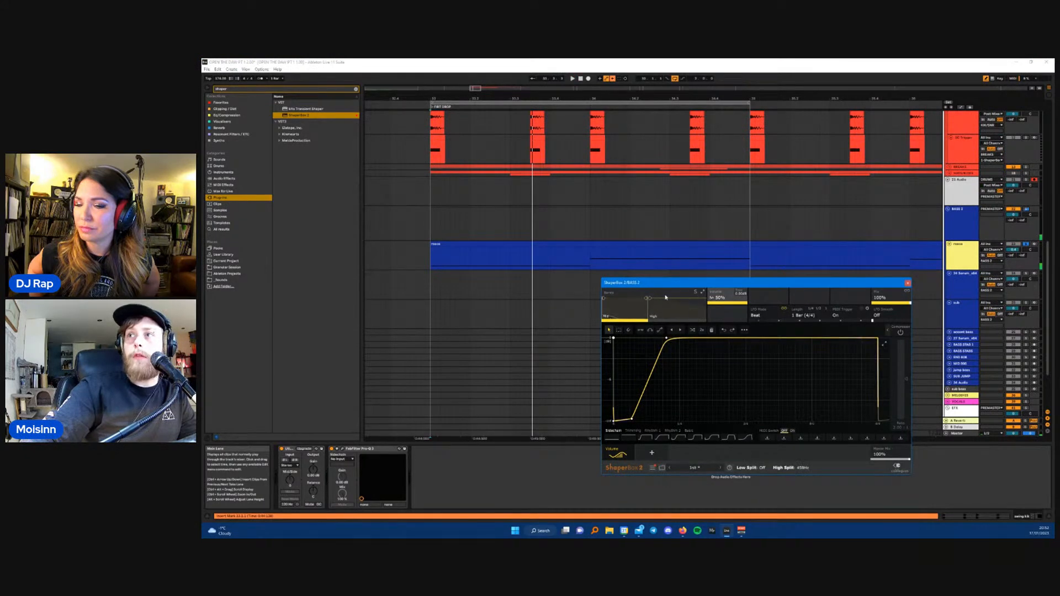
key("space")
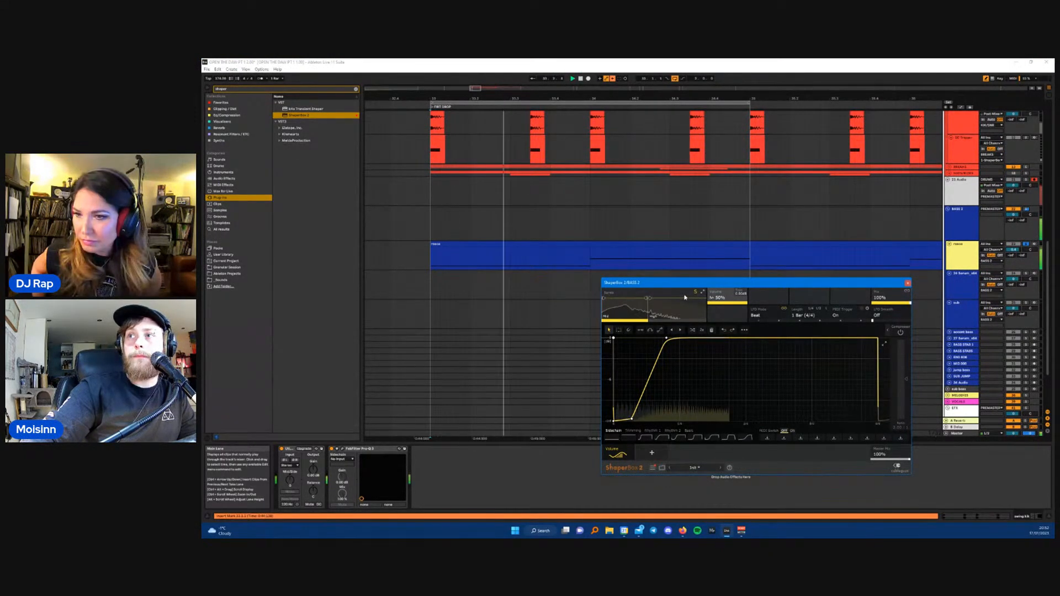
left_click_drag(647, 298, 628, 298)
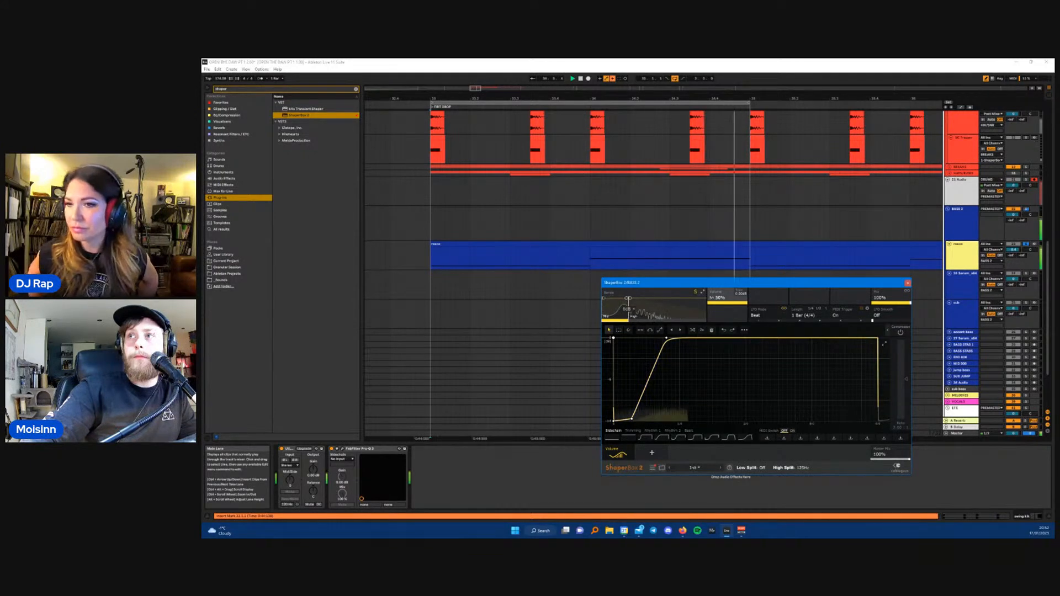
key("space")
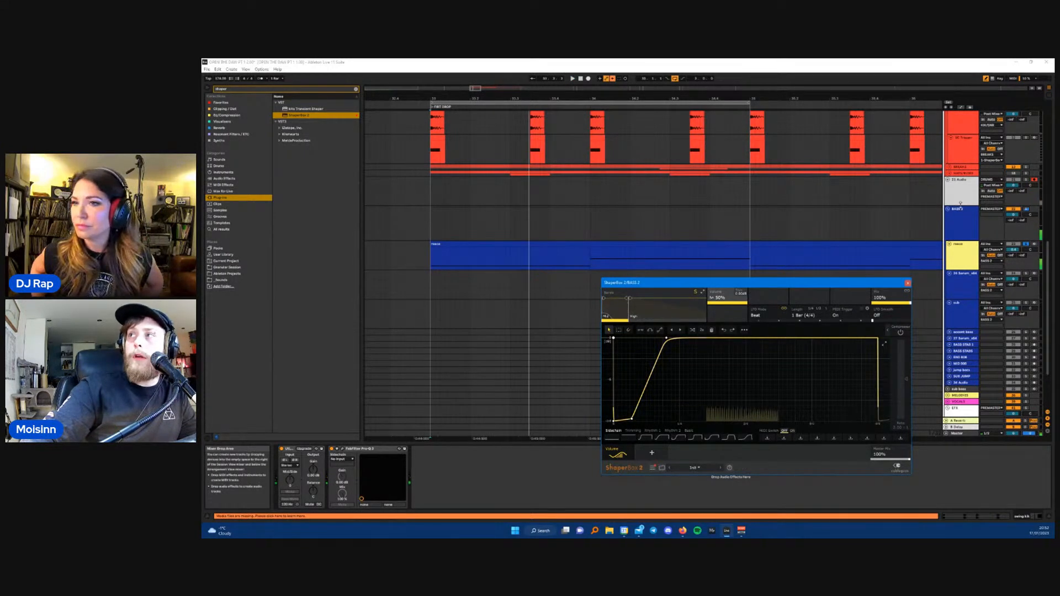
- Open the Mega Scope oscilloscope on the PREMASTER track, place it beside ShaperBox, and play the soloed kick and reese
scroll(961, 204, "up", 10)
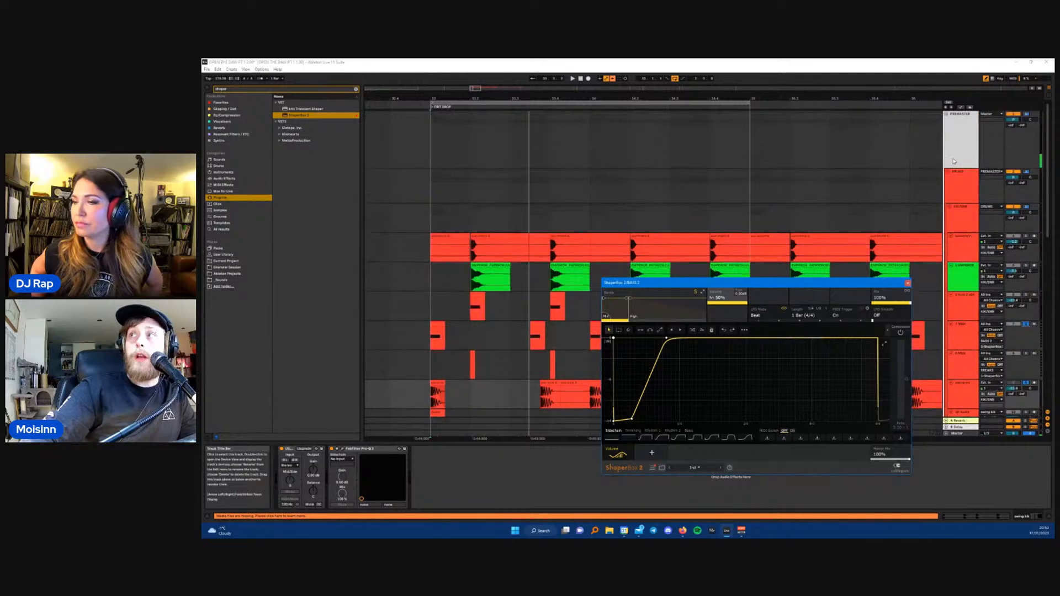
left_click(967, 145)
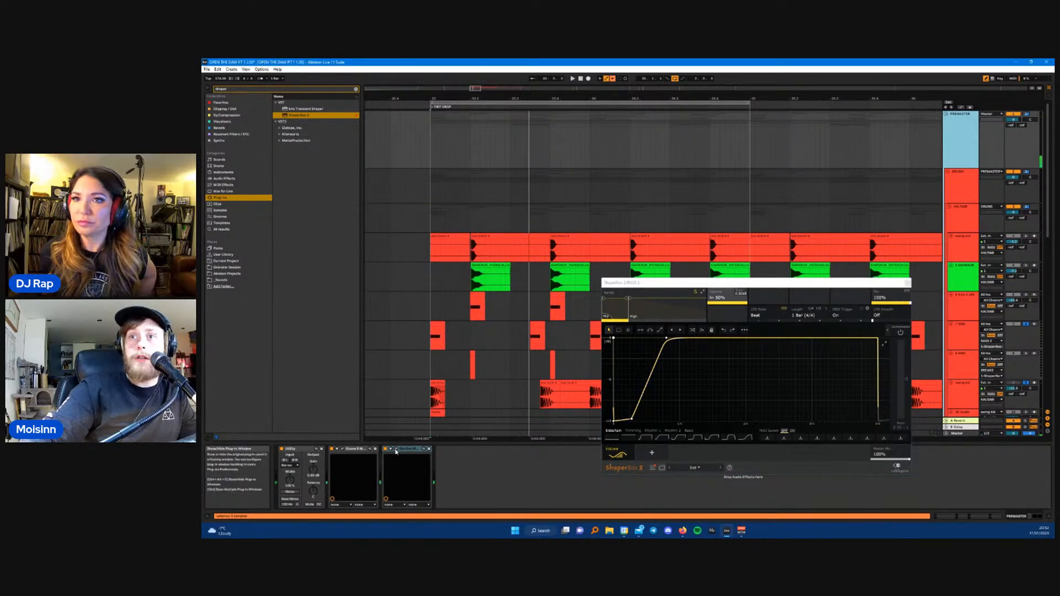
left_click_drag(746, 344, 330, 279)
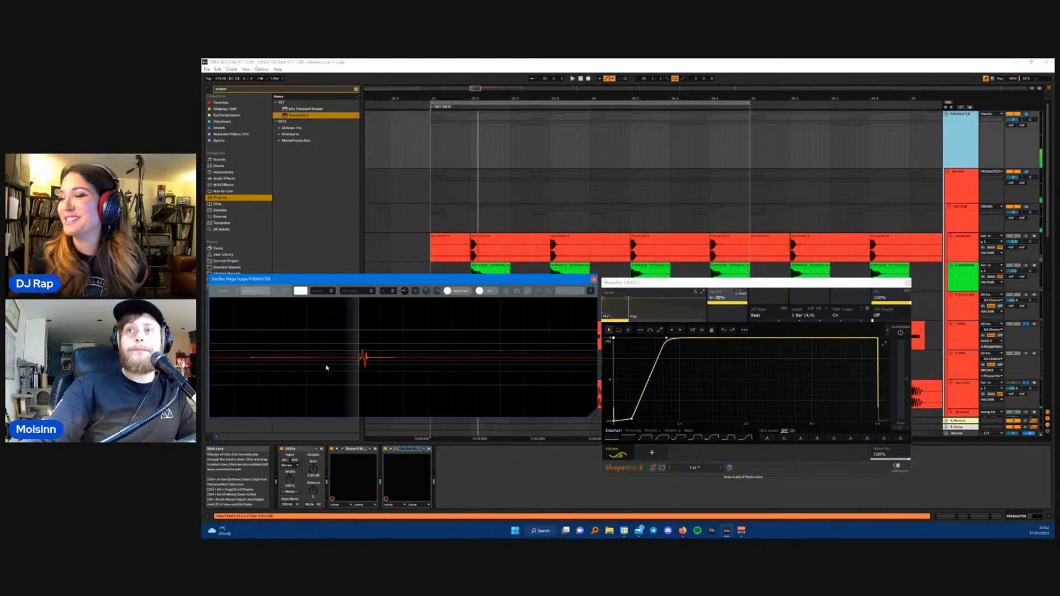
left_click_drag(360, 283, 360, 280)
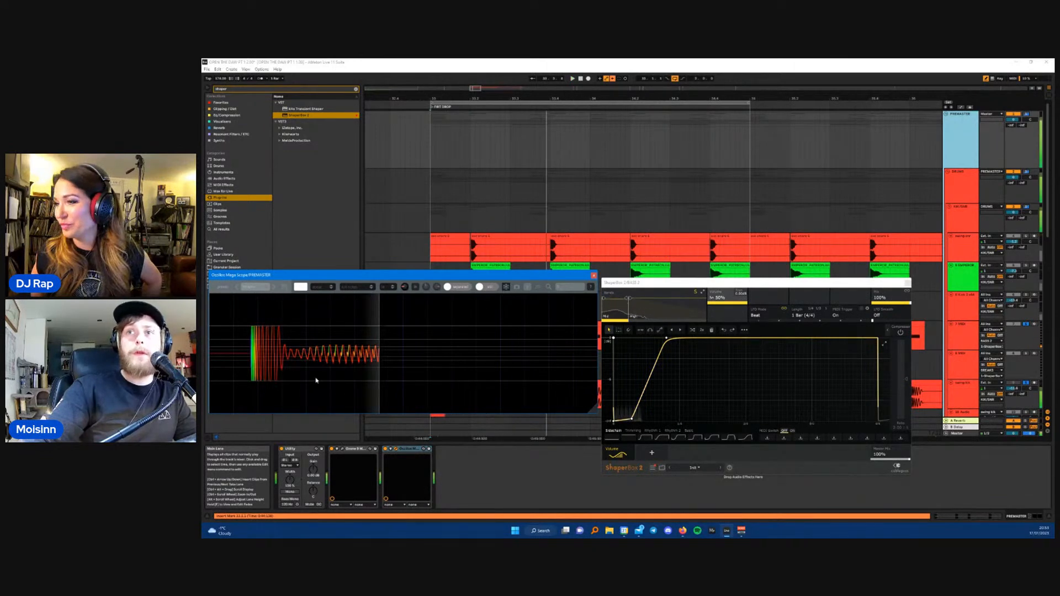
- Examine the frozen scope waveform, comparing the kick transient with the ducked reese that follows it
left_click_drag(252, 329, 282, 385)
left_click_drag(292, 347, 334, 344)
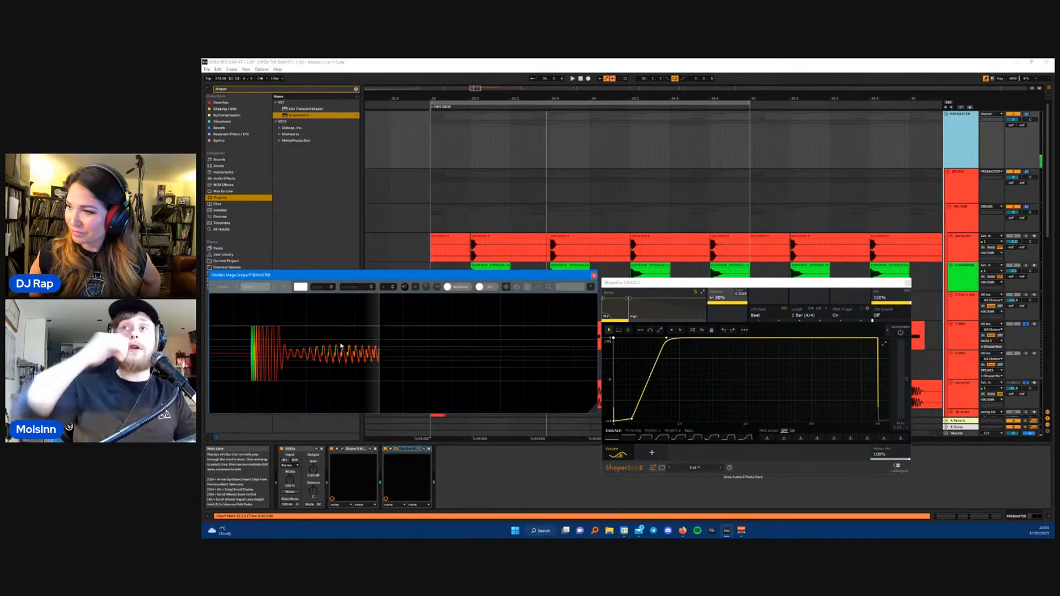
left_click_drag(302, 344, 390, 367)
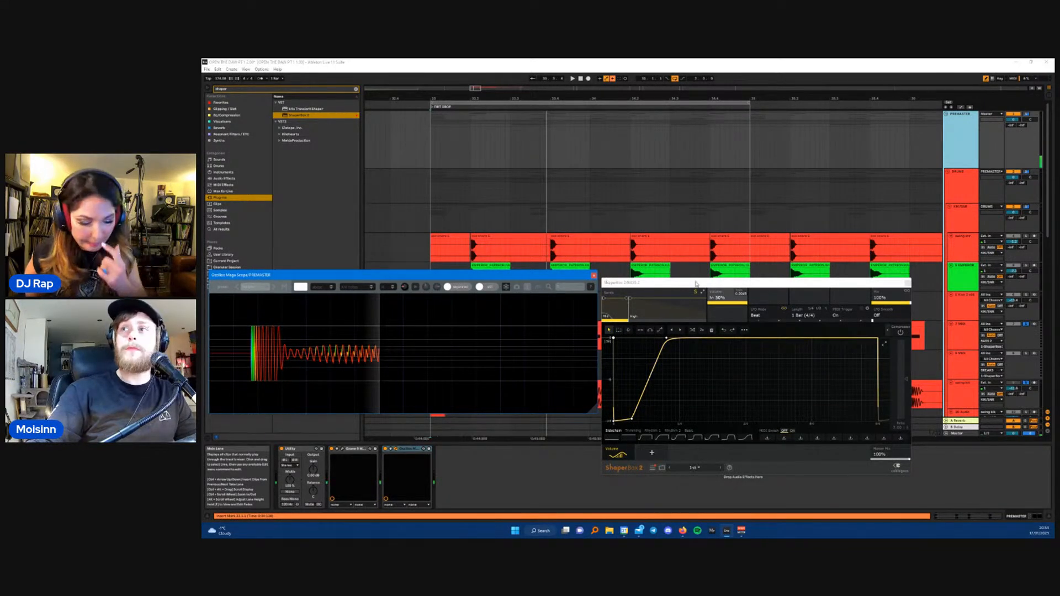
left_click_drag(740, 285, 738, 287)
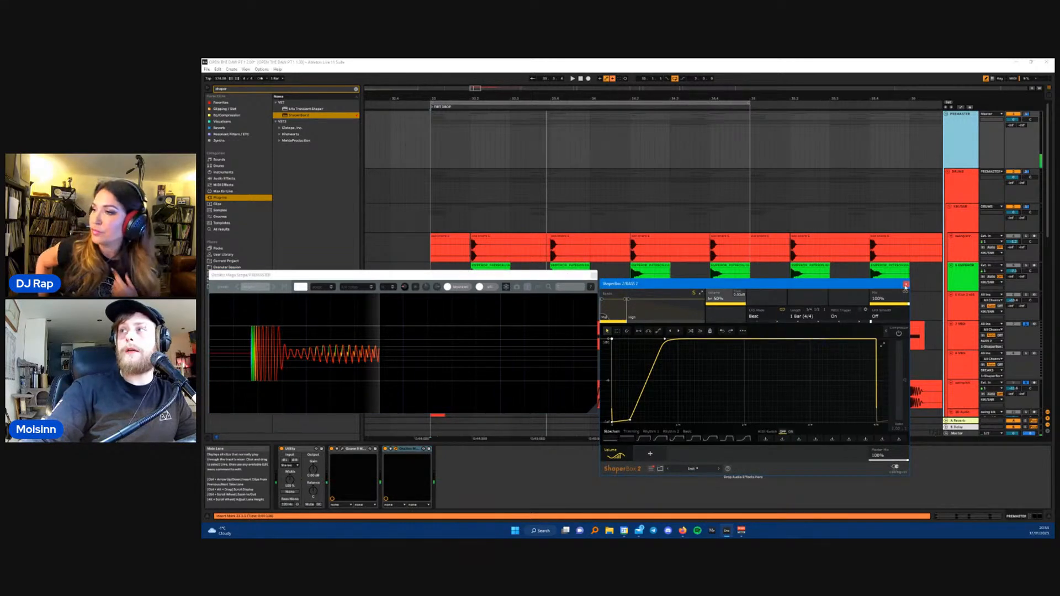
- Unfreeze the scope and open the Ozone 9 Maximizer on the BASS 2 group beside it while the drop plays
scroll(914, 284, "down", 10)
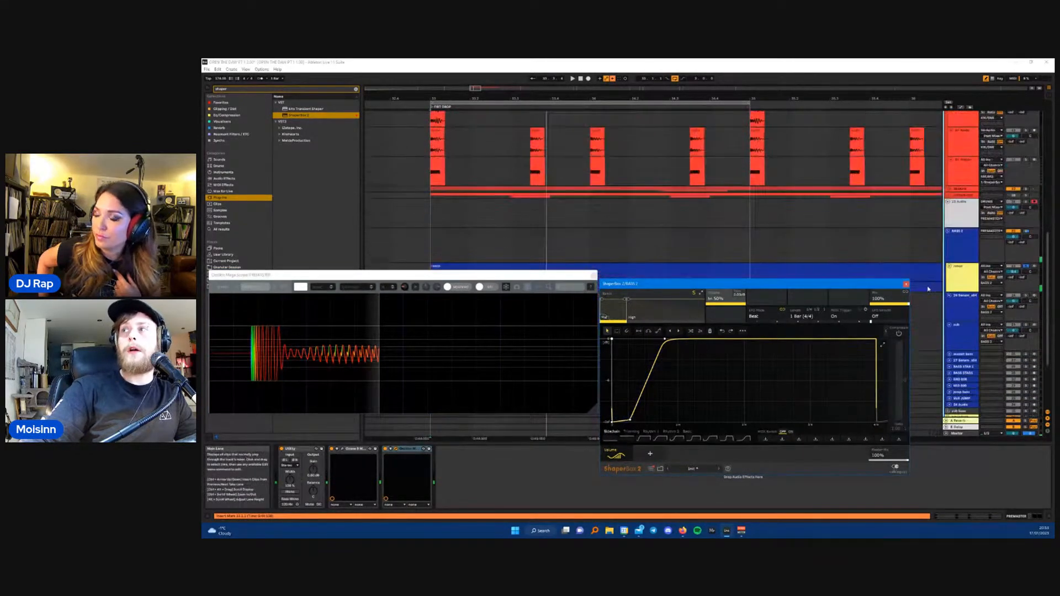
scroll(919, 279, "down", 2)
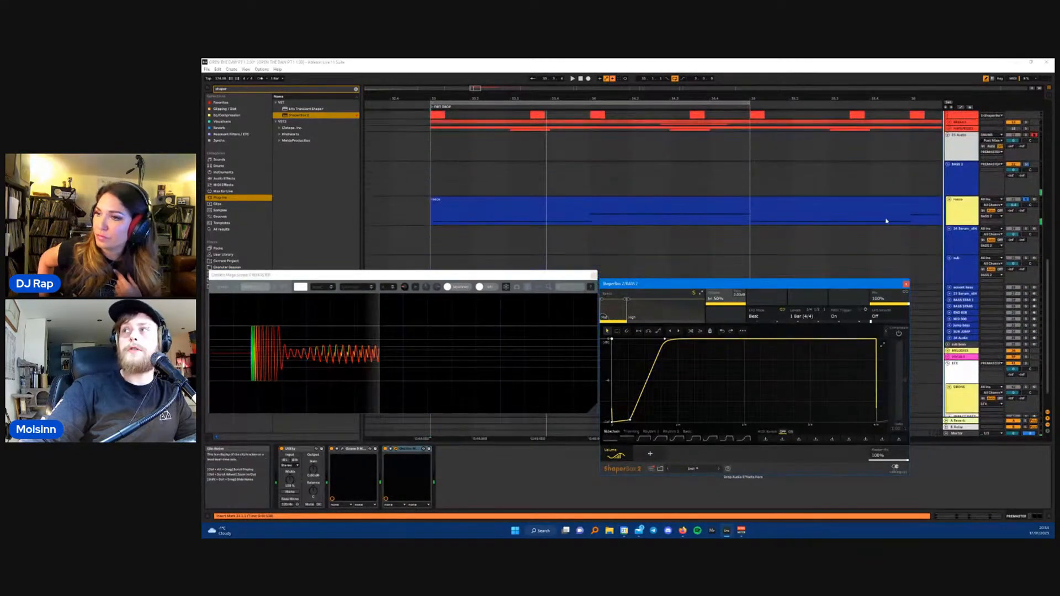
left_click(507, 287)
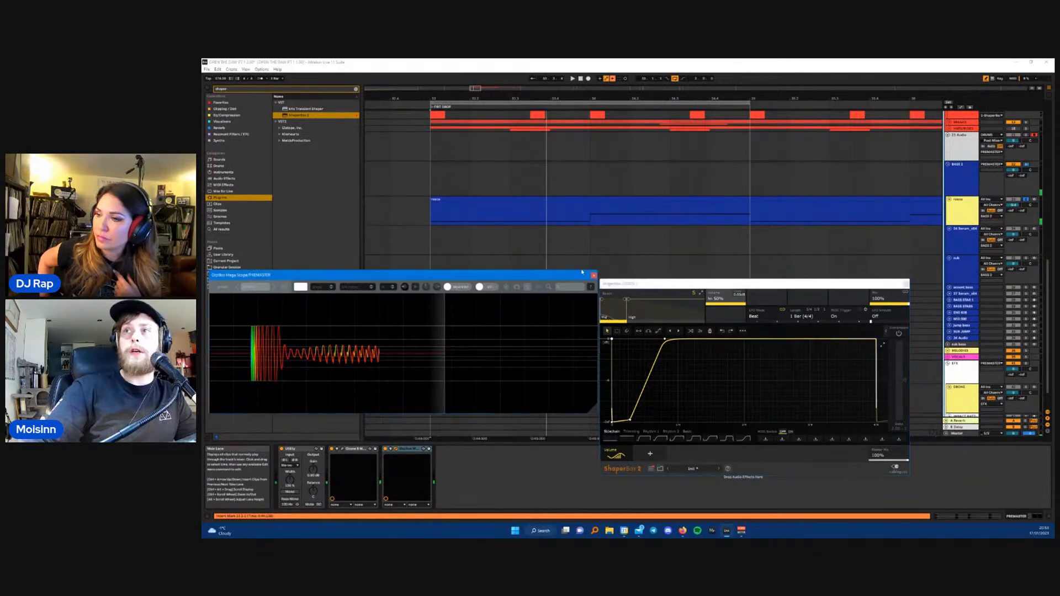
left_click(967, 207)
left_click(965, 180)
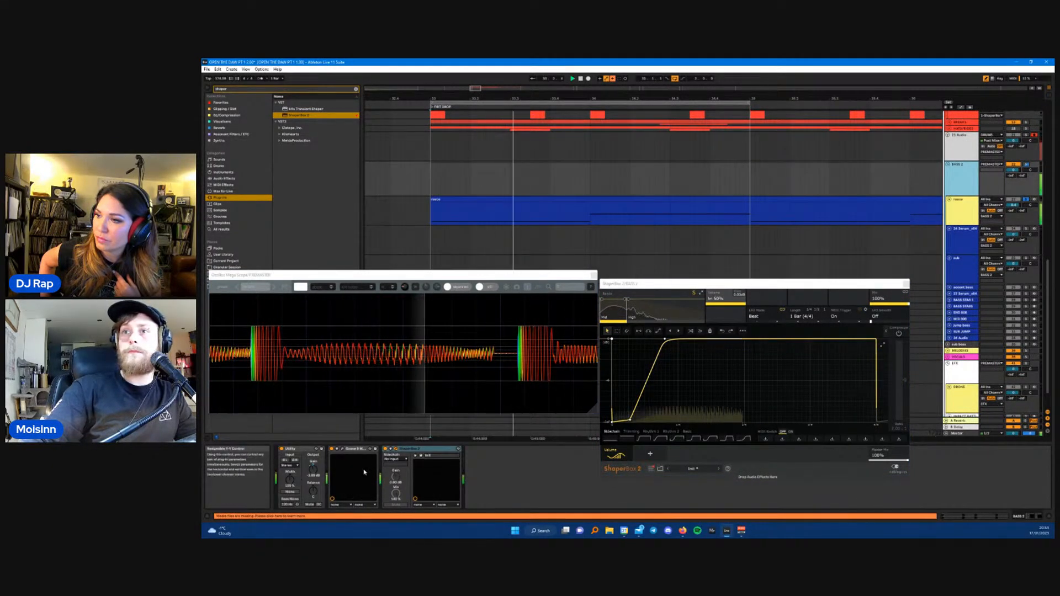
left_click(342, 449)
left_click_drag(335, 370, 335, 386)
left_click_drag(395, 290, 745, 272)
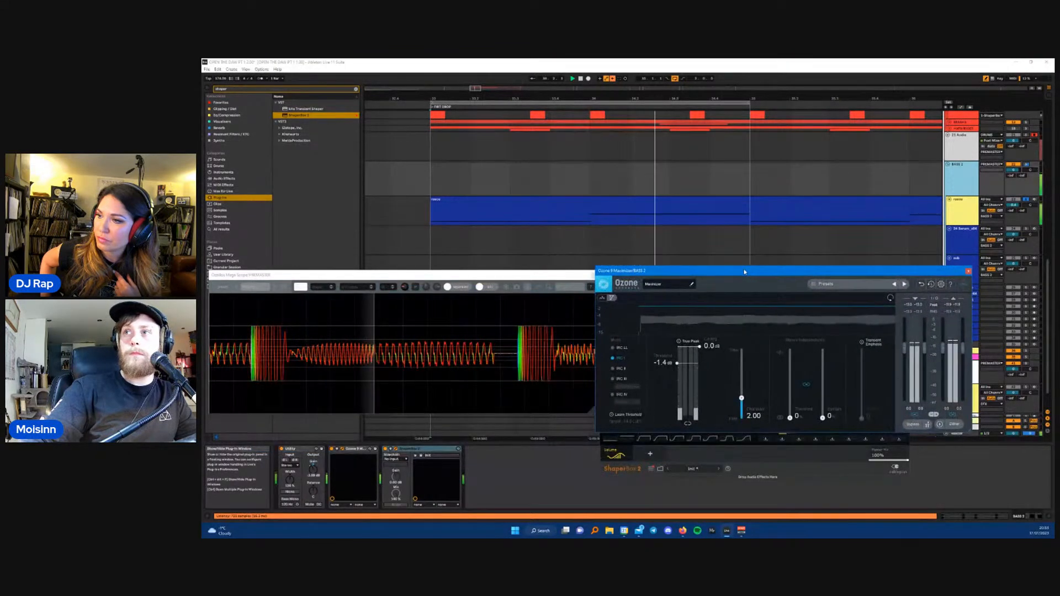
- Lower the Maximizer threshold on the BASS 2 group to -7.2 dB, close the plug-in and stop playback
left_click_drag(677, 363, 672, 395)
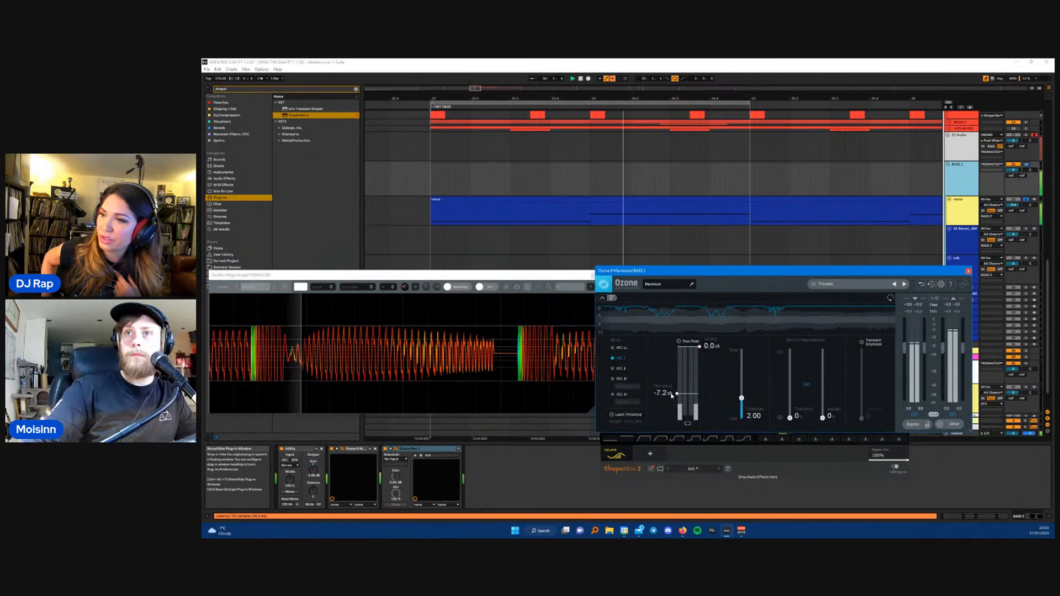
left_click_drag(847, 271, 799, 270)
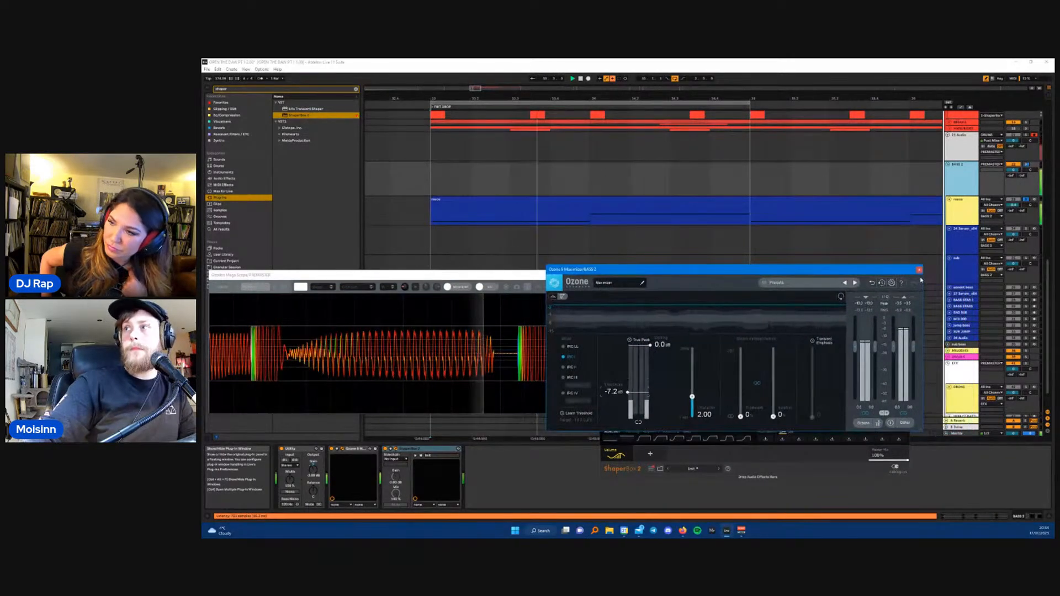
left_click(919, 271)
key("space")
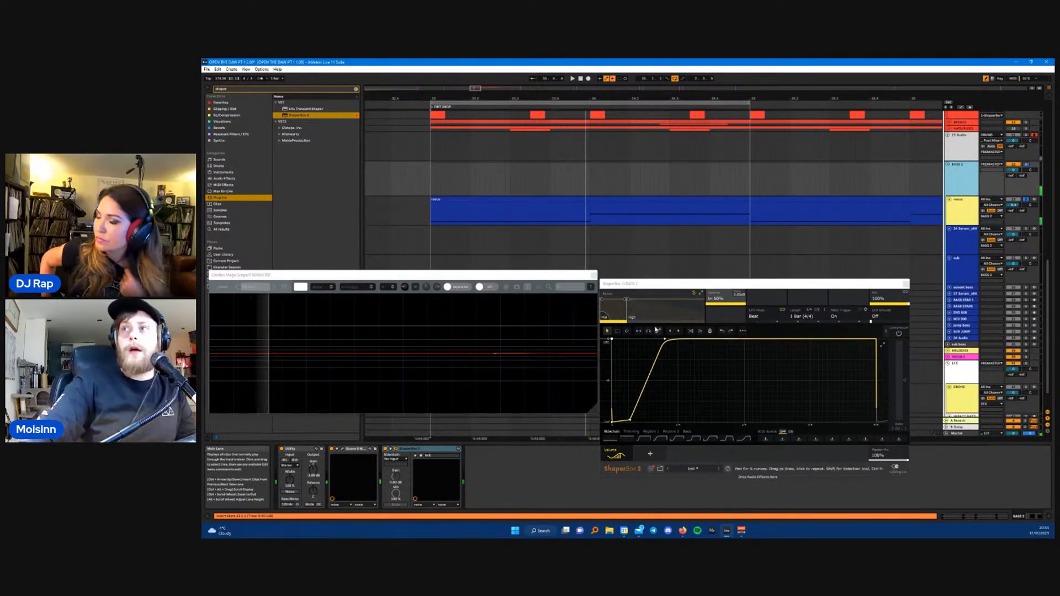
- Play the drop, freeze the scope, and examine where the kick starts and how the louder reese fades in behind it
key("space")
left_click(506, 288)
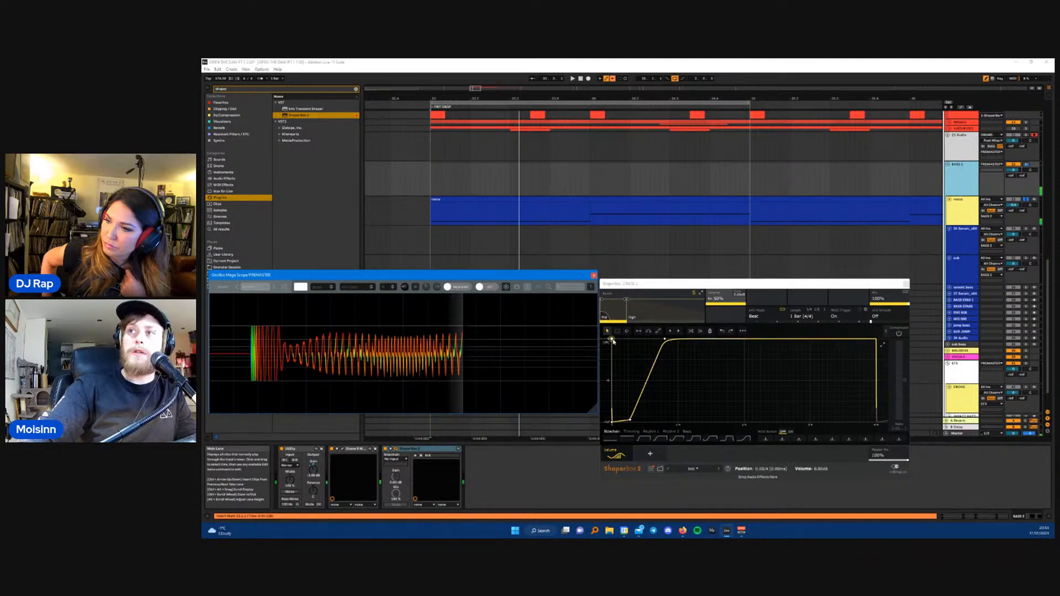
left_click_drag(251, 319, 253, 411)
left_click_drag(224, 326, 251, 381)
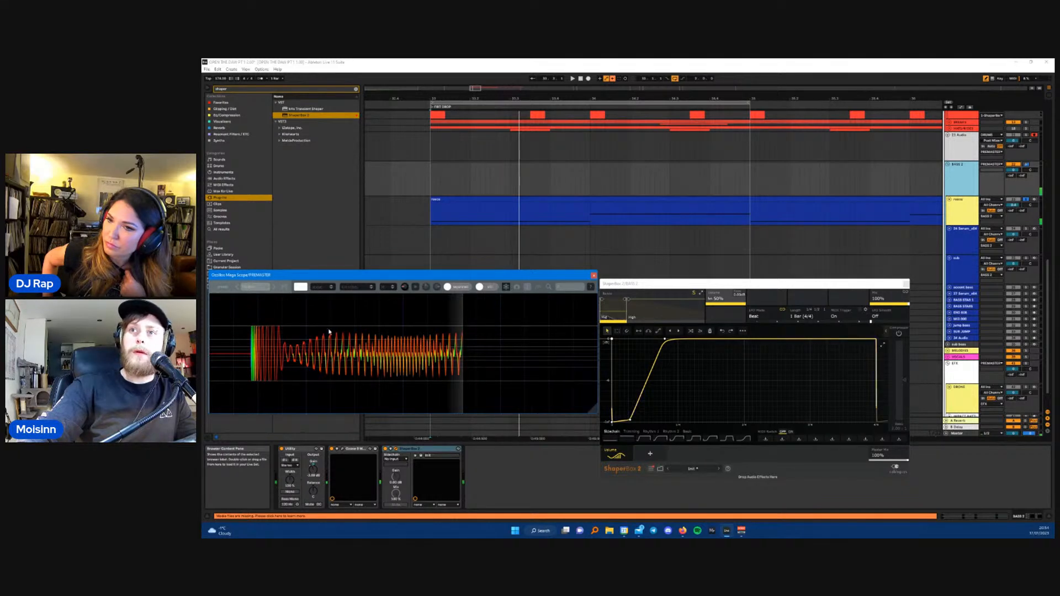
- Steepen ShaperBox's volume curve by moving the upper point earlier and removing the low point, and play the drop to check it
left_click(666, 341)
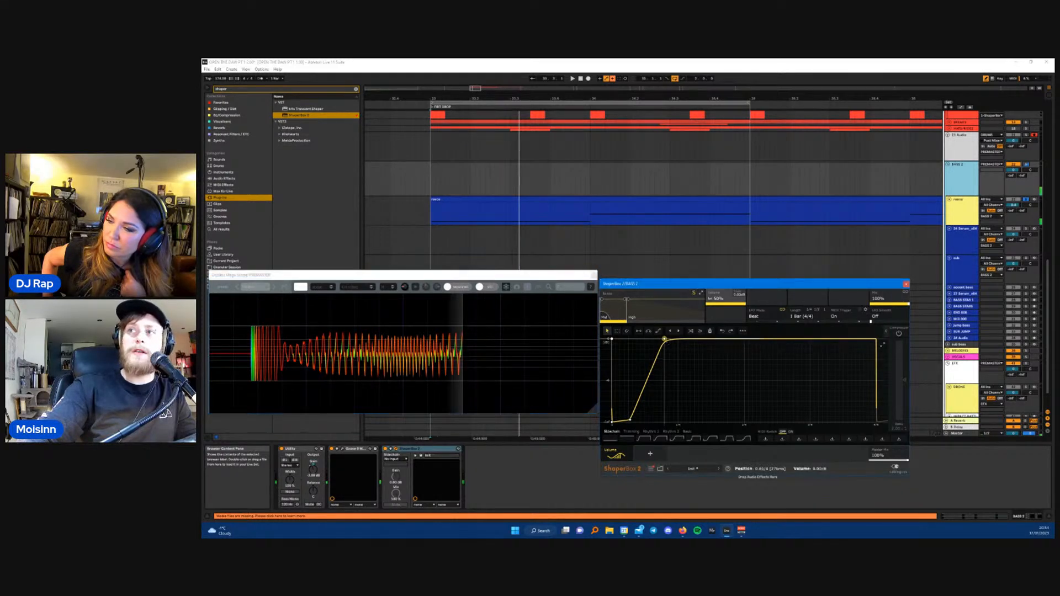
left_click_drag(664, 340, 640, 339)
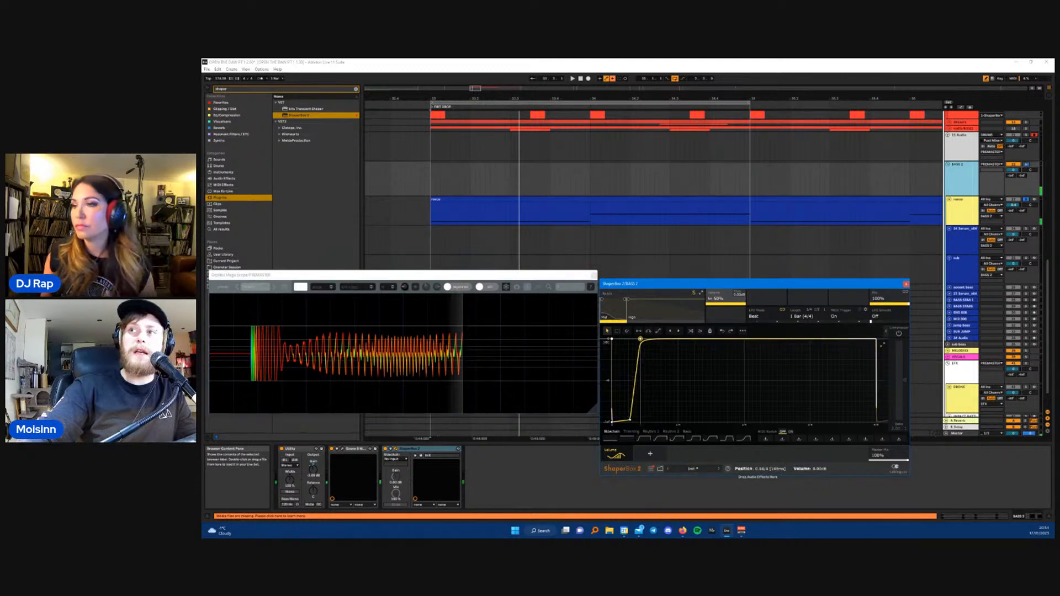
double_click(630, 420)
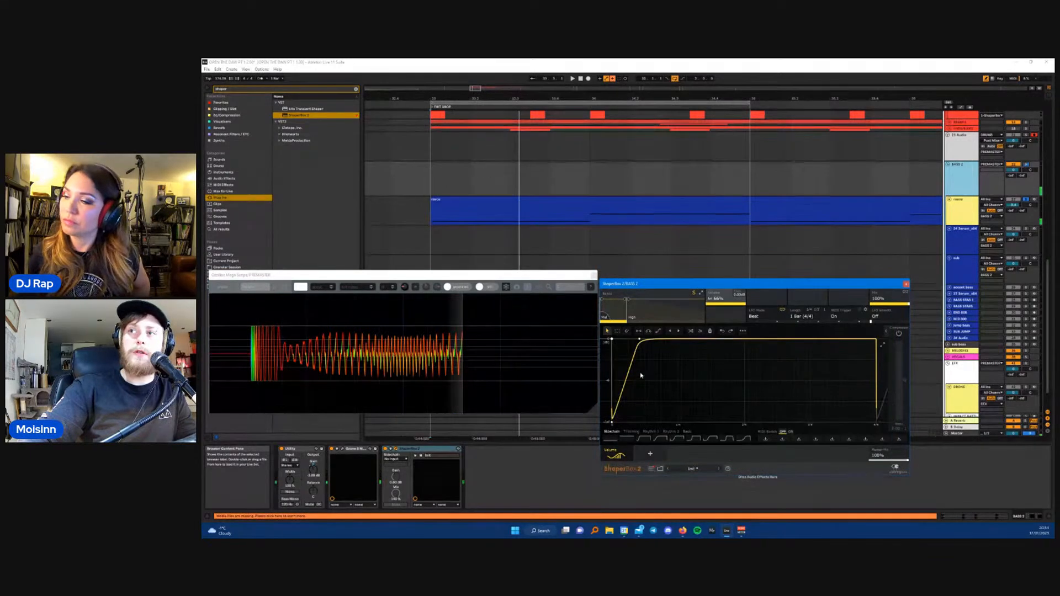
left_click_drag(642, 340, 636, 339)
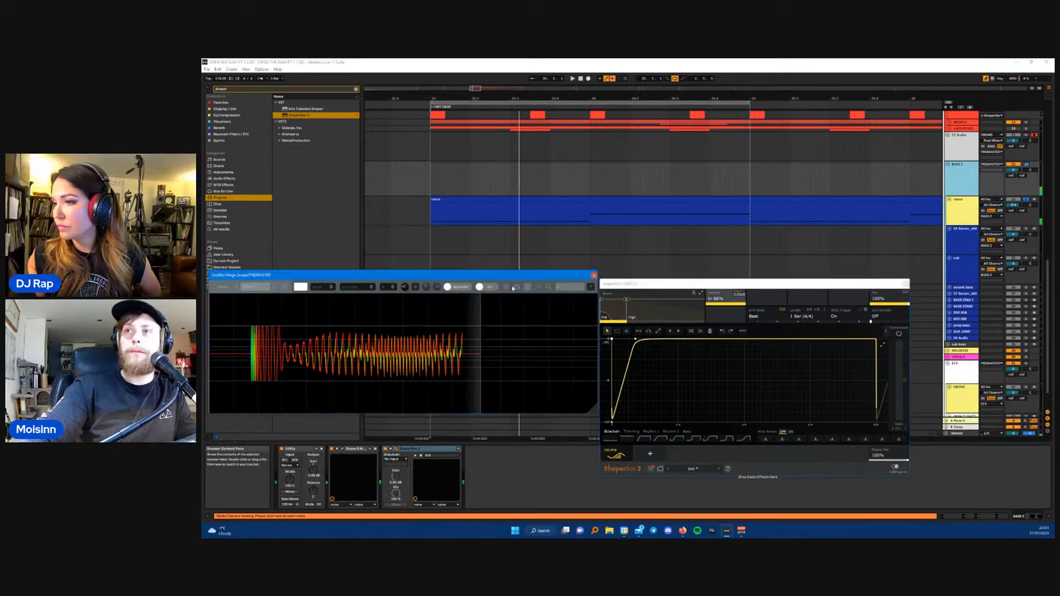
key("space")
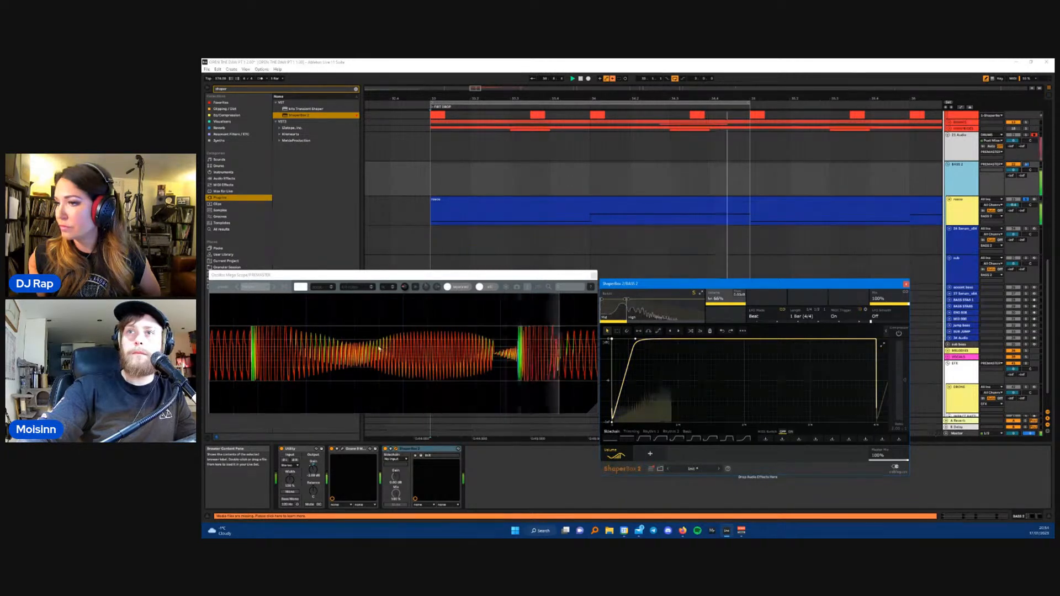
key("space")
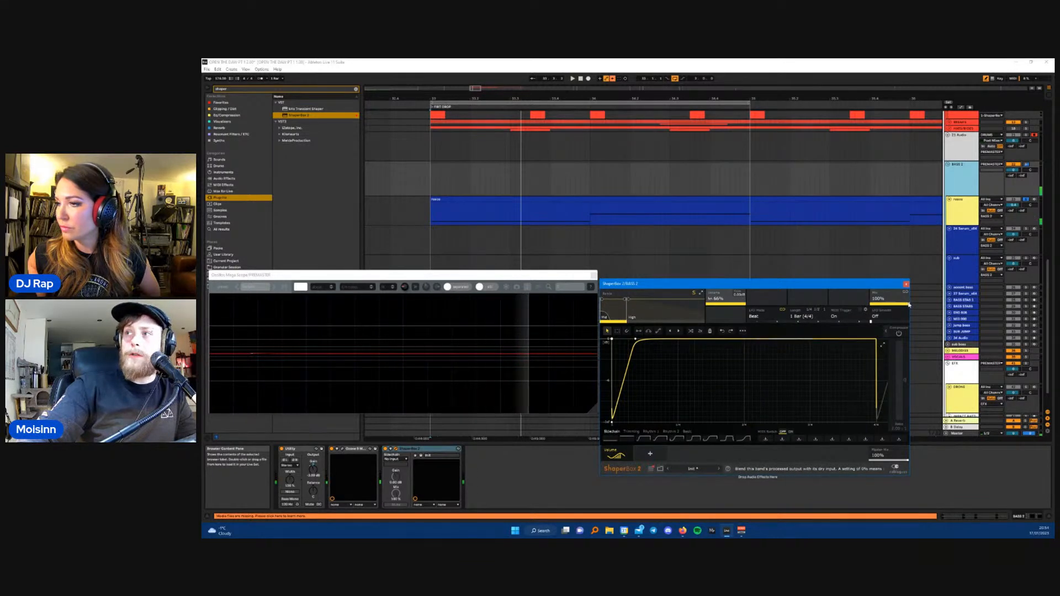
- Set the ShaperBox band mix to 0%, play the drop, and freeze the scope to inspect the unducked kick and reese overlap
left_click_drag(904, 306, 871, 306)
key("space")
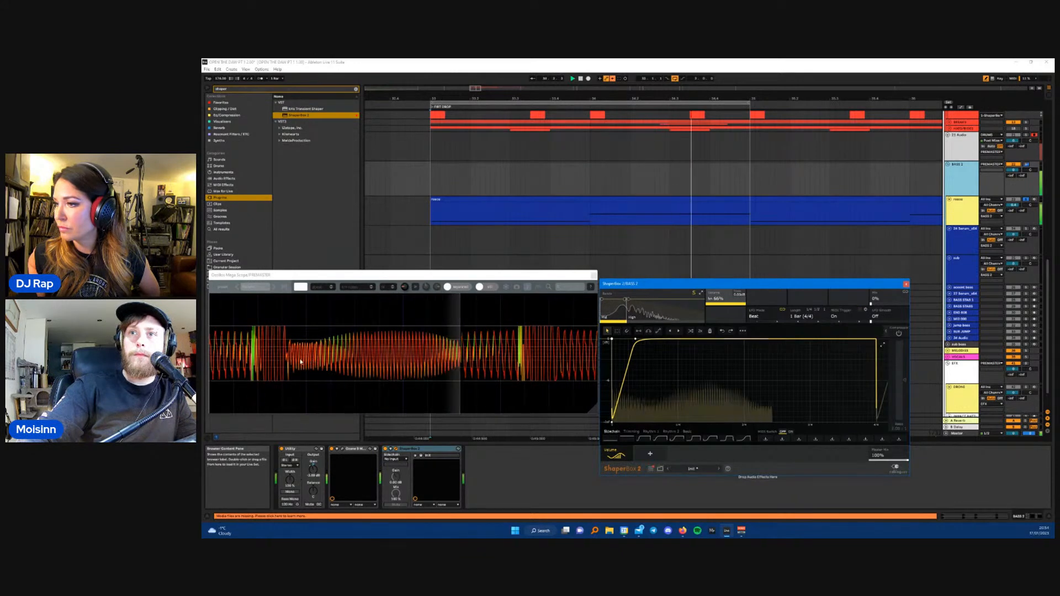
key("space")
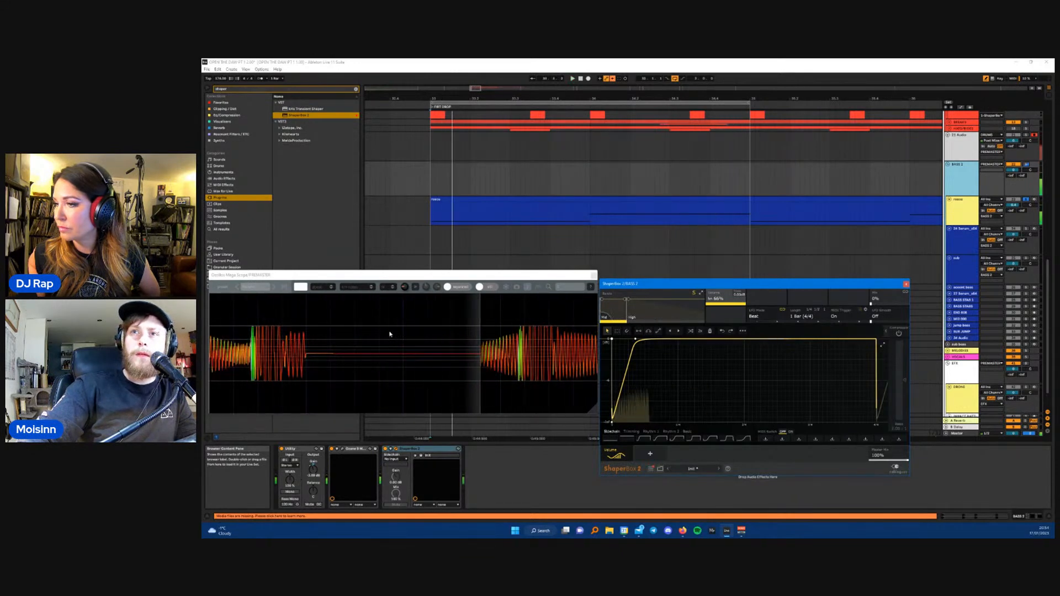
left_click(507, 289)
key("space")
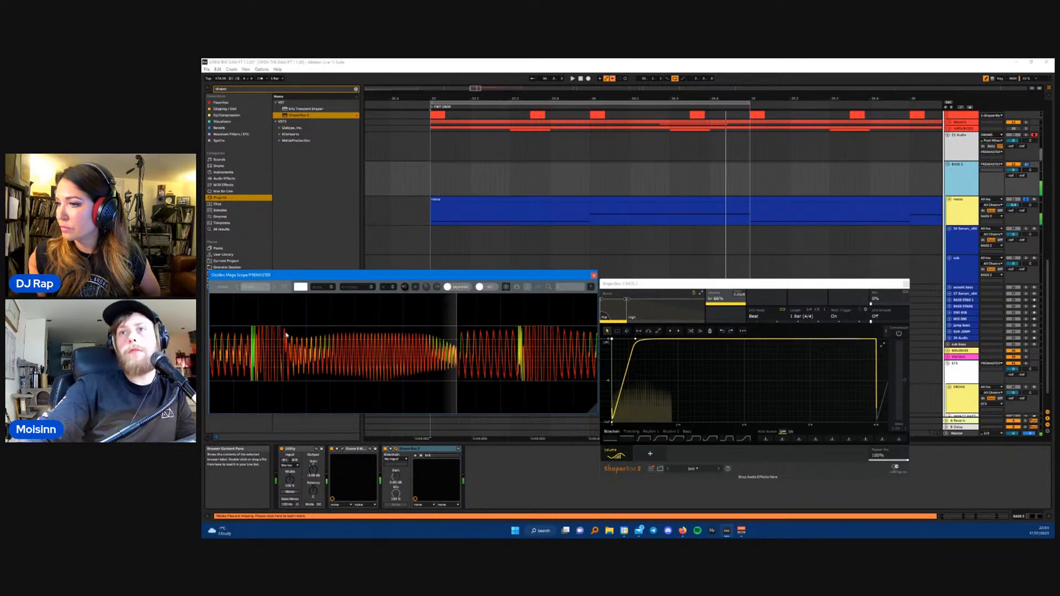
left_click_drag(278, 327, 297, 356)
left_click(279, 358)
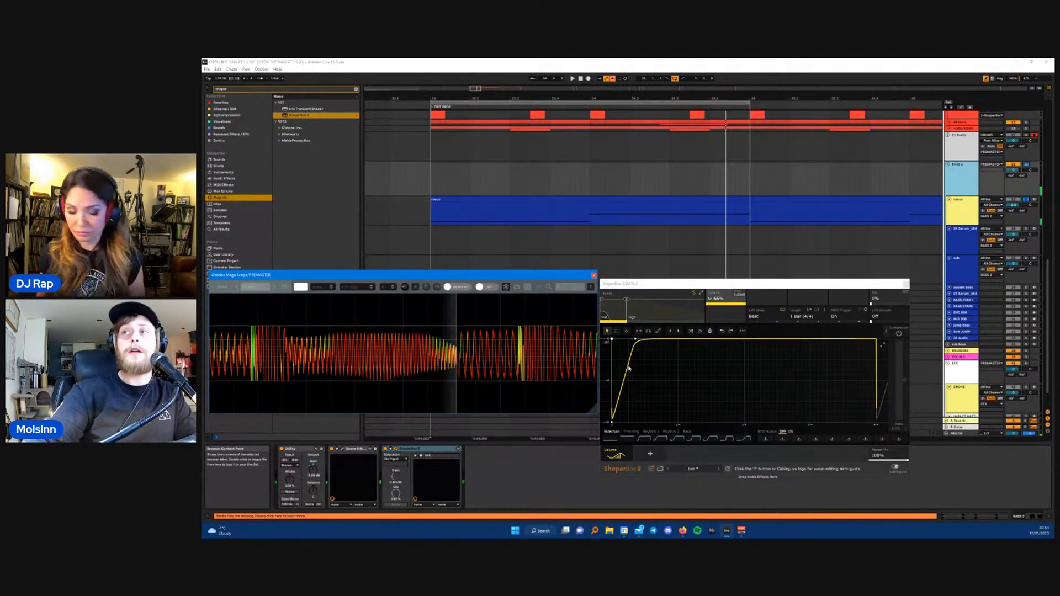
- Bend the rising segment of the ShaperBox volume curve downward for a slower start, and shift the scope window slightly
left_click_drag(629, 369, 629, 387)
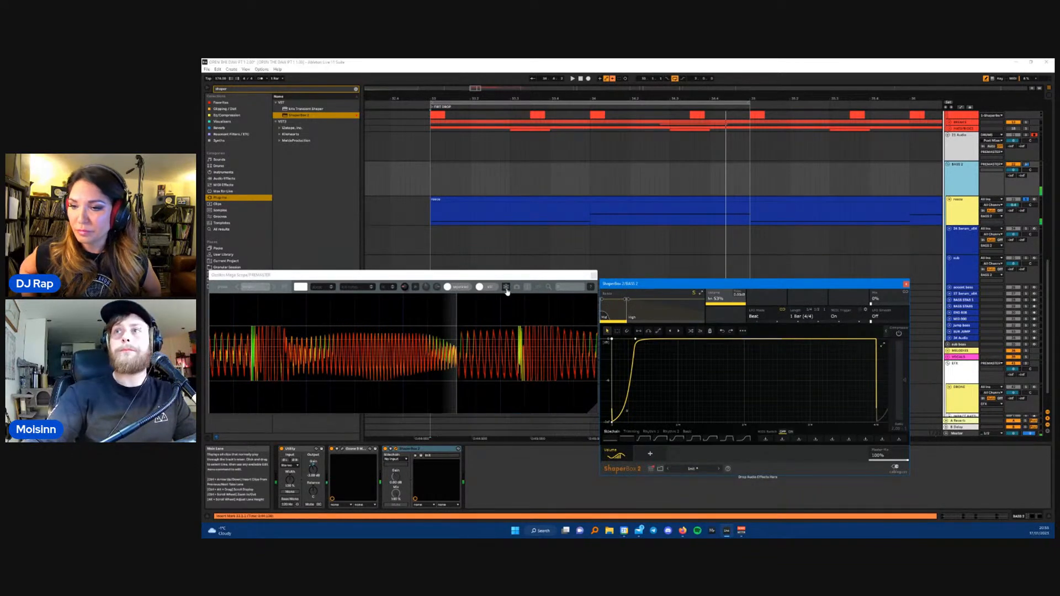
left_click(482, 276)
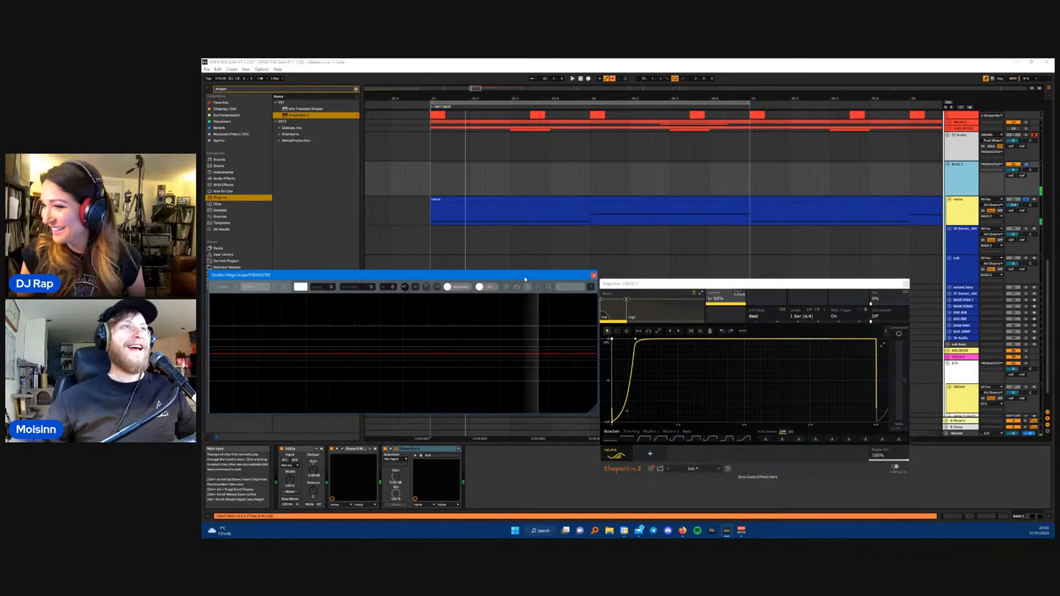
left_click_drag(525, 279, 484, 281)
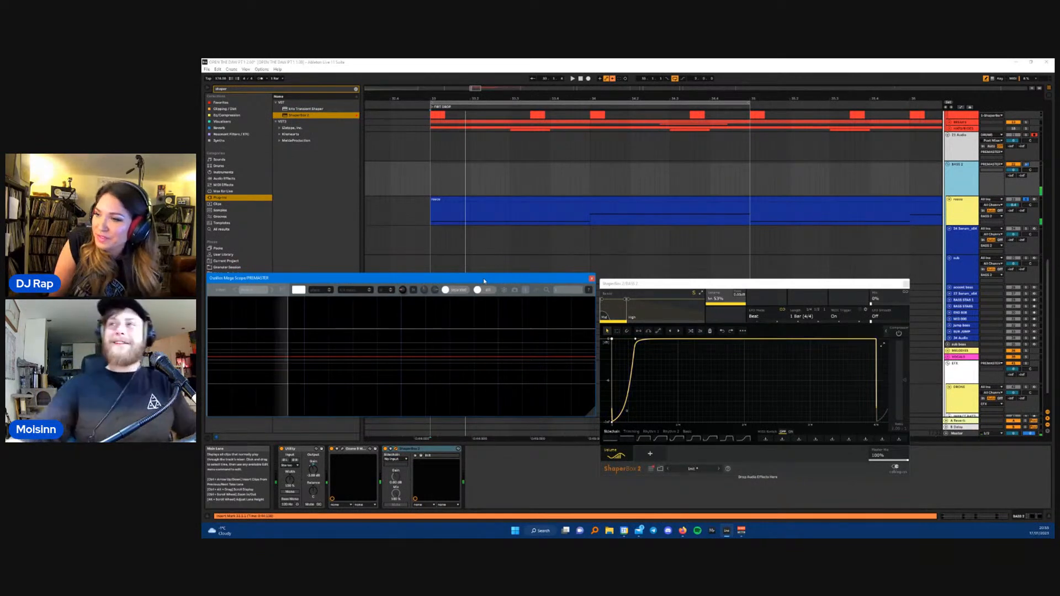
left_click_drag(484, 281, 485, 287)
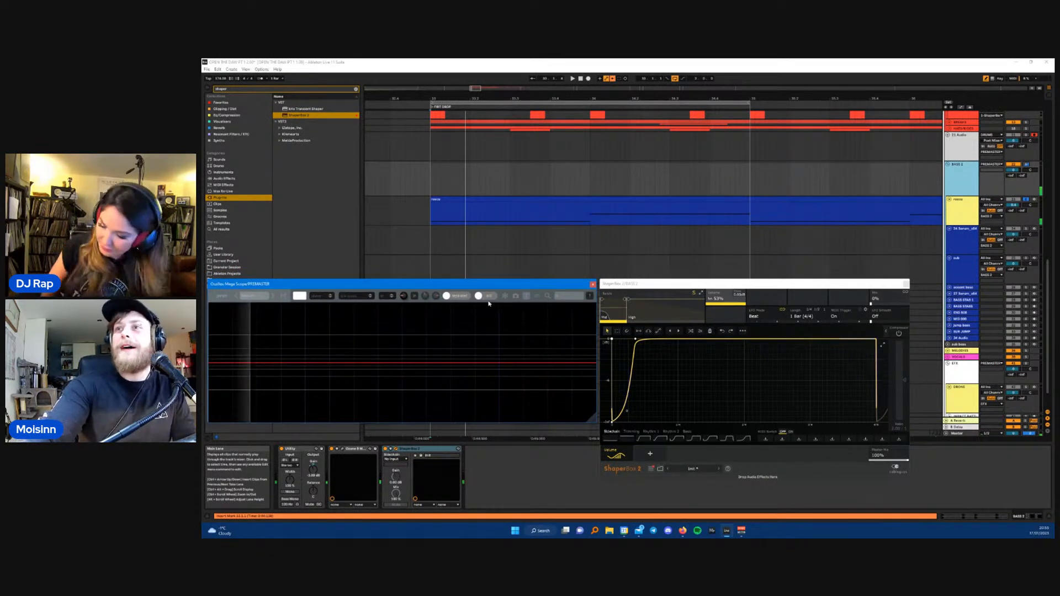
- Play the drop against the scope, raise ShaperBox's High Split to 217 Hz, and play it again
key("space")
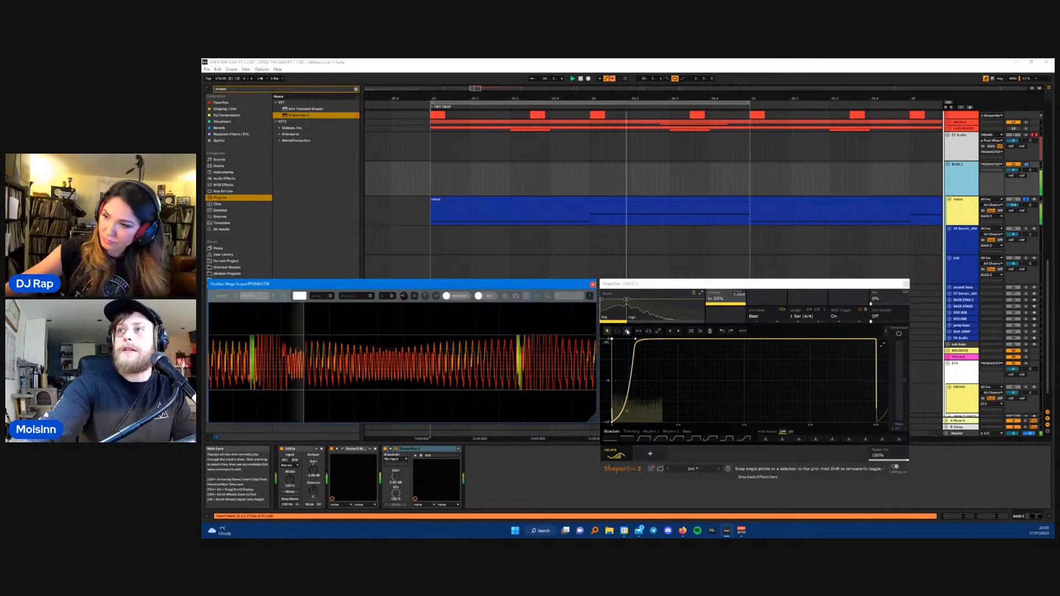
left_click(628, 301)
key("space")
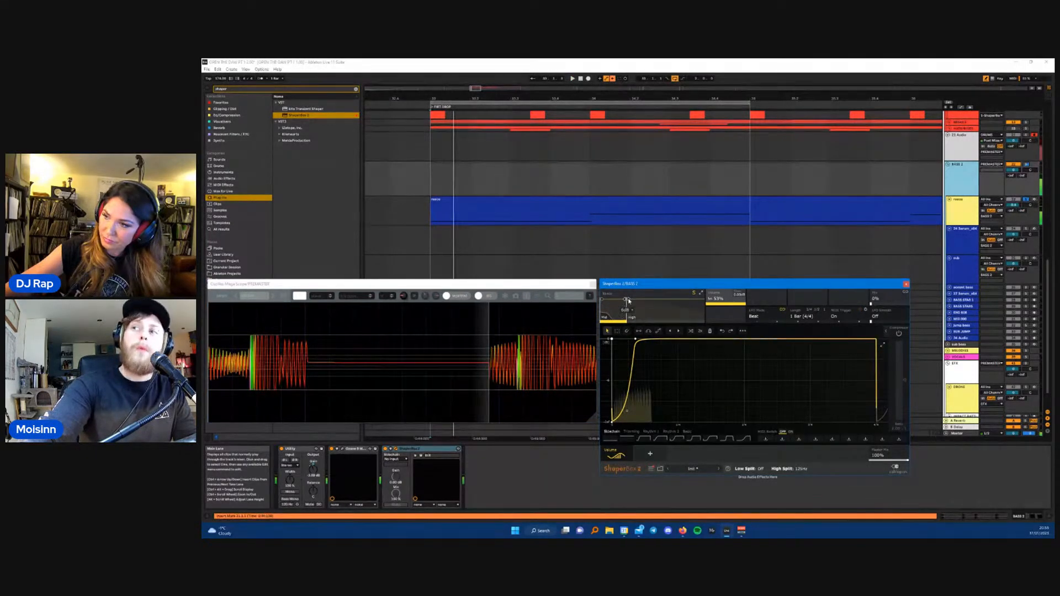
left_click_drag(628, 301, 636, 299)
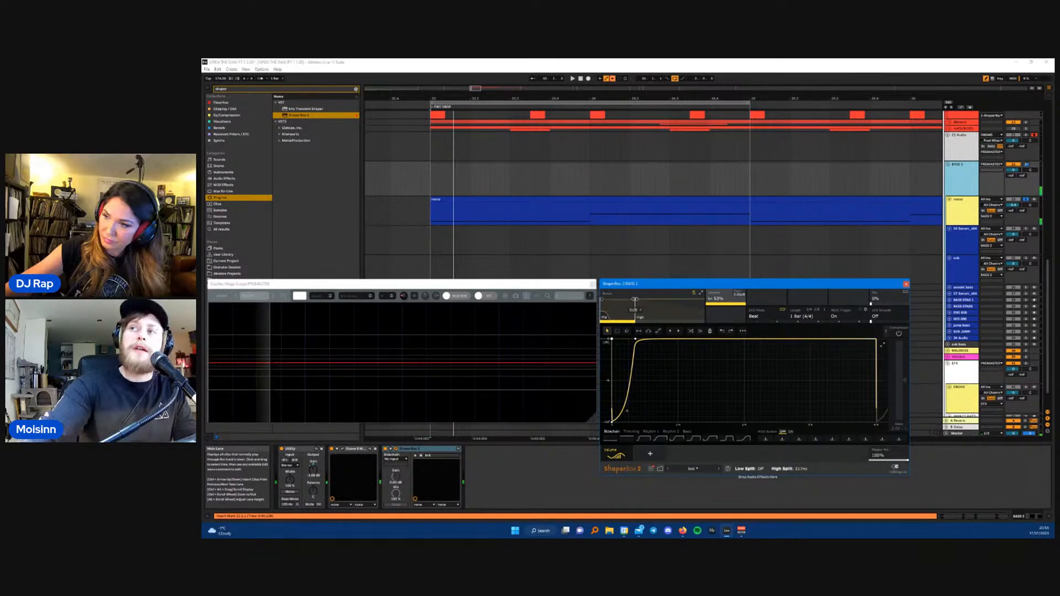
key("space")
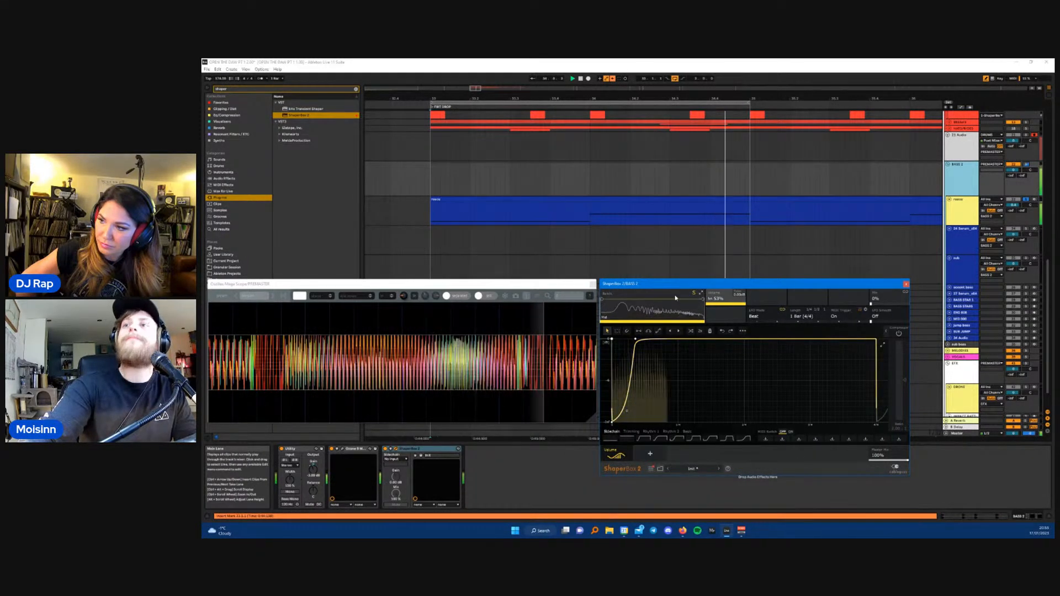
- Stop playback and close the ShaperBox and oscilloscope windows
key("space")
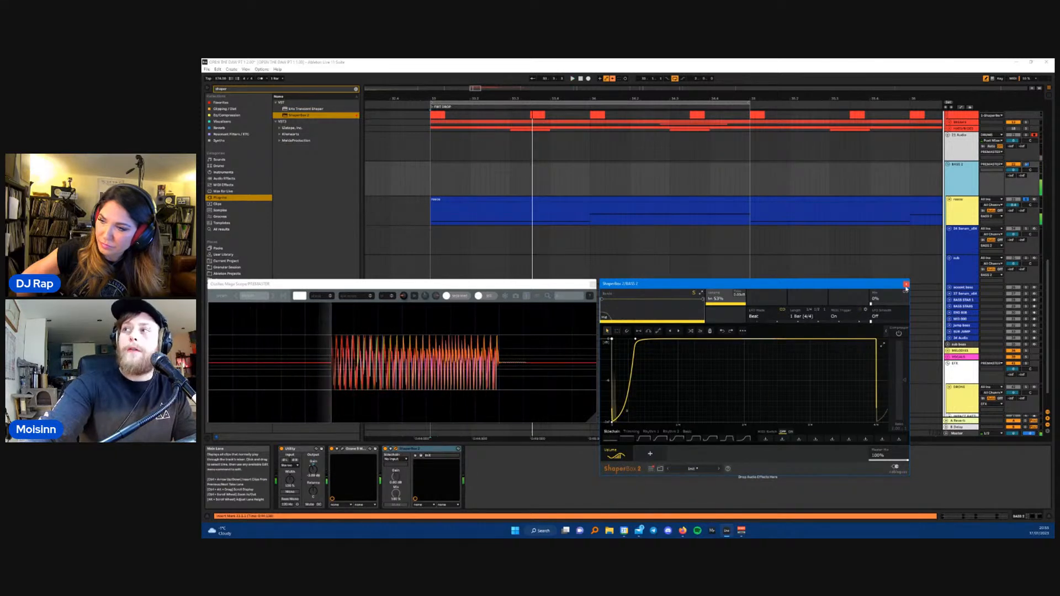
left_click(906, 285)
left_click(593, 285)
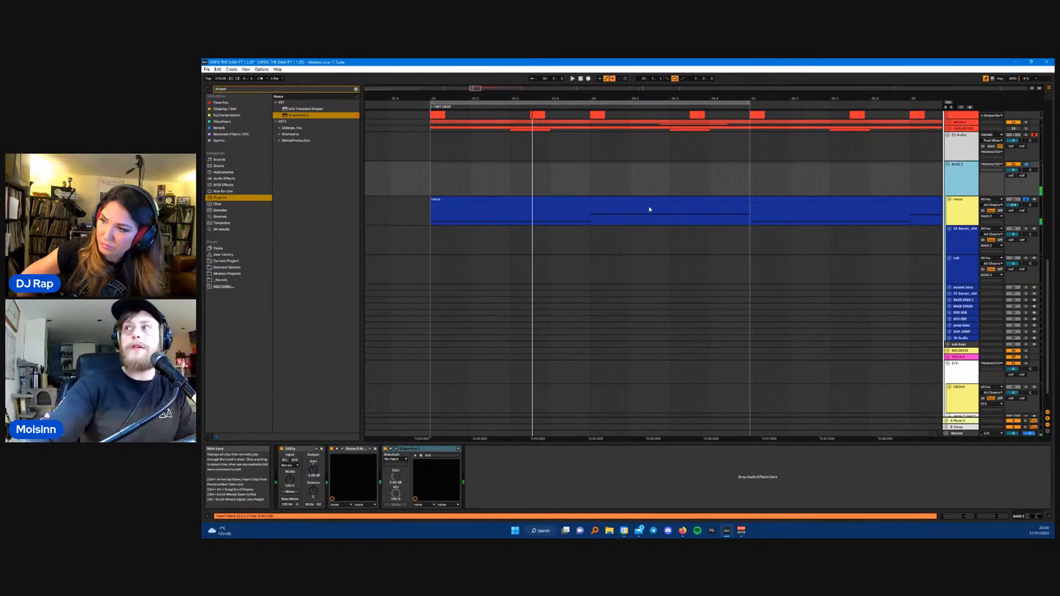
- Open MWaveShaperMB on the reese track and place its window below the arrangement's reese clip
left_click(593, 205)
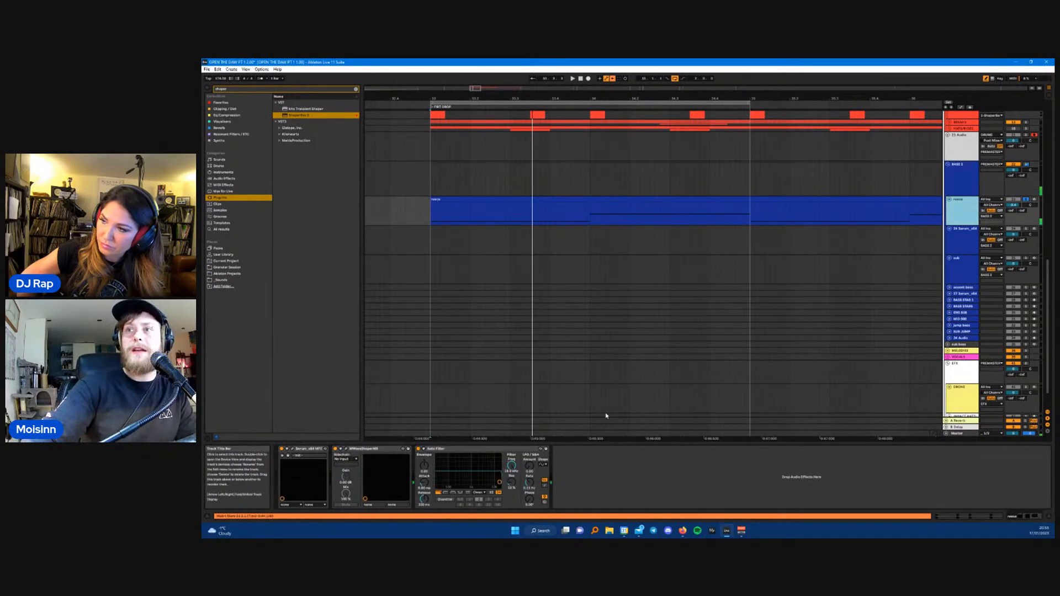
left_click(346, 450)
left_click_drag(204, 266, 732, 270)
left_click_drag(645, 270, 652, 265)
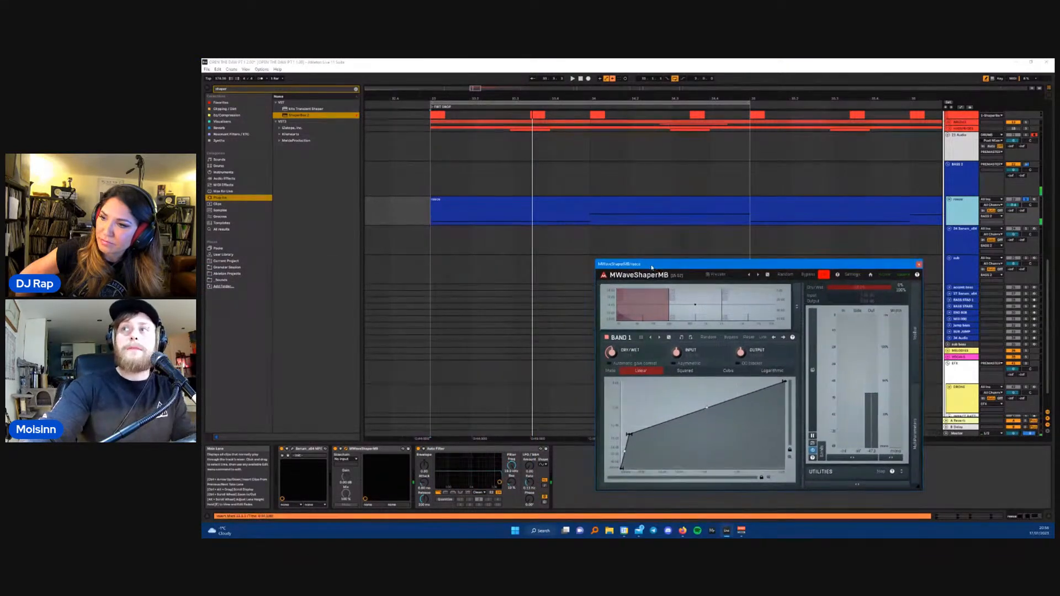
- While the drop plays, lower both crossovers of MWaveShaperMB's band 2 and reshape its curve with a later knee and an added low point
key("space")
left_click_drag(668, 301, 658, 300)
left_click(680, 303)
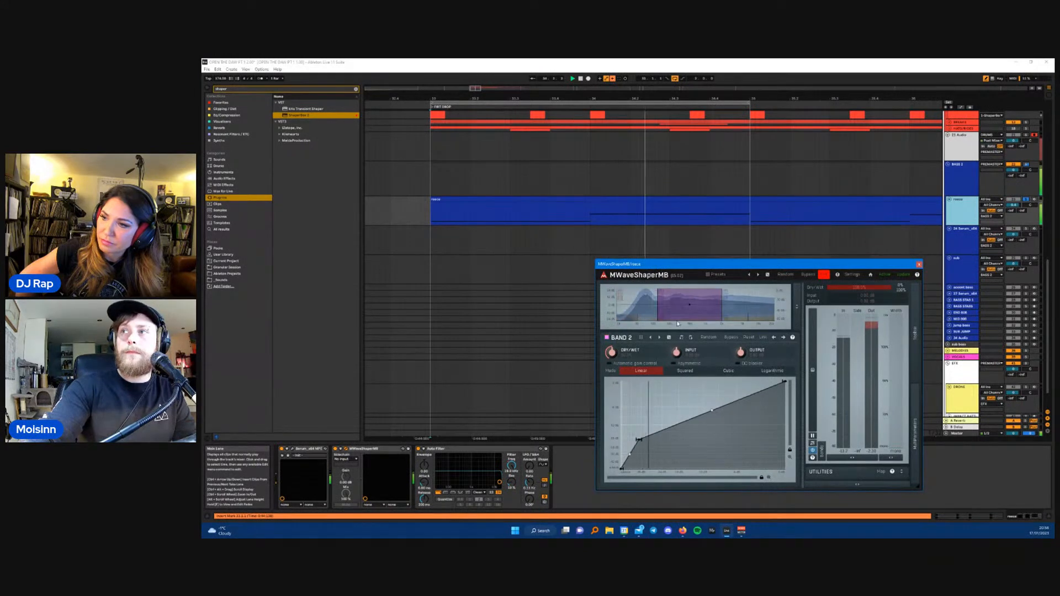
mouse_move(646, 451)
left_mouse_down()
mouse_move(645, 429)
mouse_move(638, 469)
mouse_move(651, 434)
left_mouse_up()
double_click(662, 455)
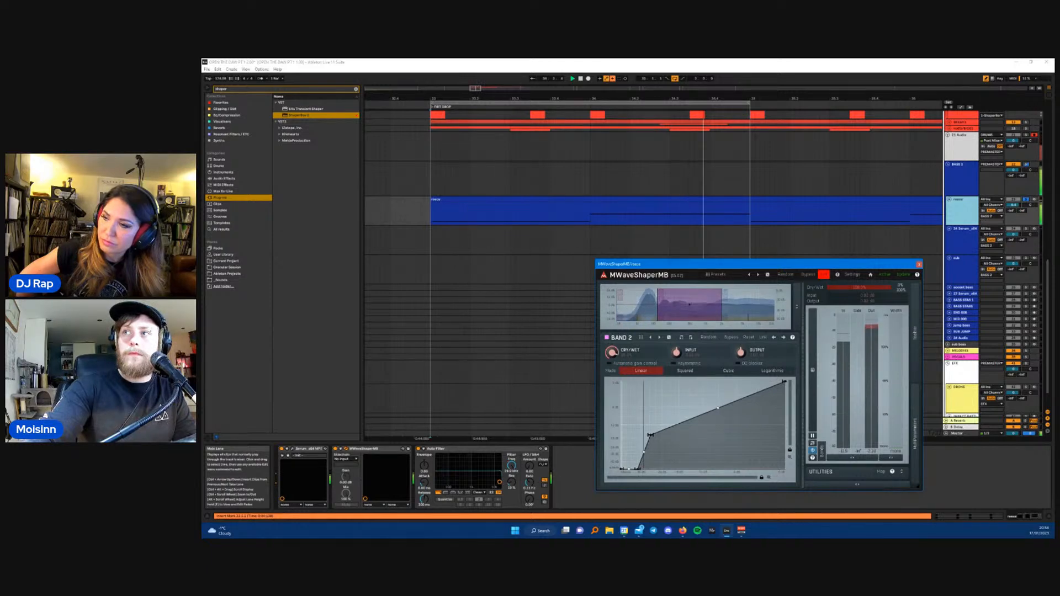
left_click_drag(723, 305, 698, 312)
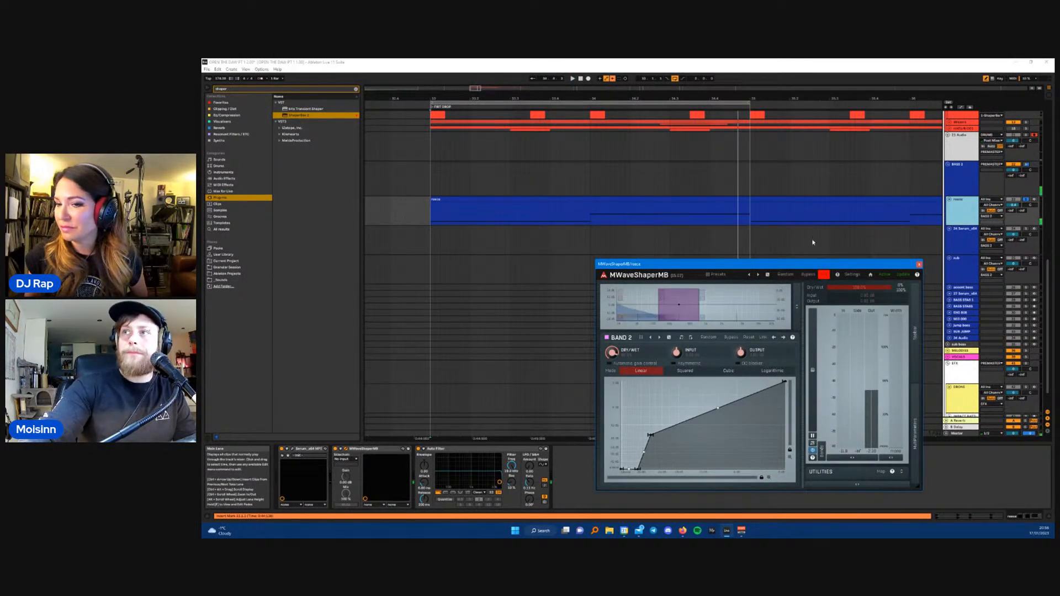
- Unsolo the BASS 2 group, play the drop with the drums to check band 2's lower crossover, and close MWaveShaperMB
scroll(849, 206, "up", 10)
scroll(849, 206, "down", 1)
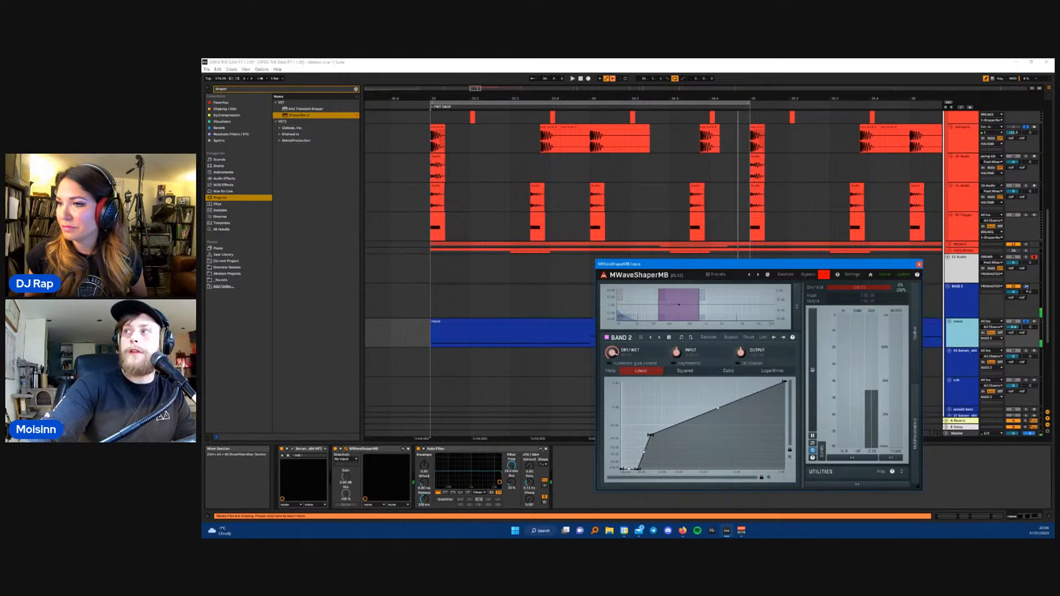
right_click(1026, 287)
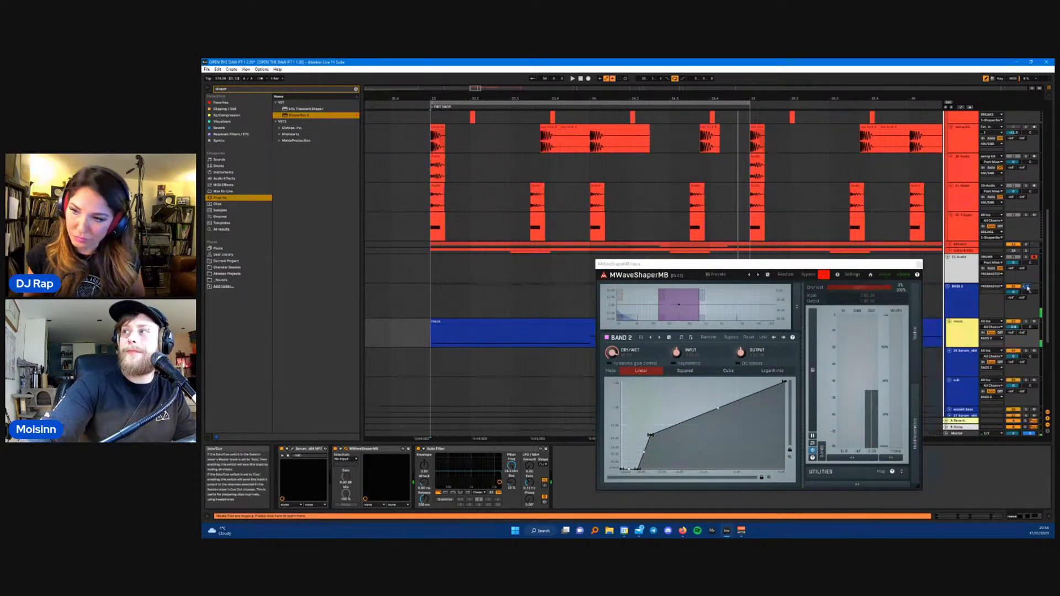
key("space")
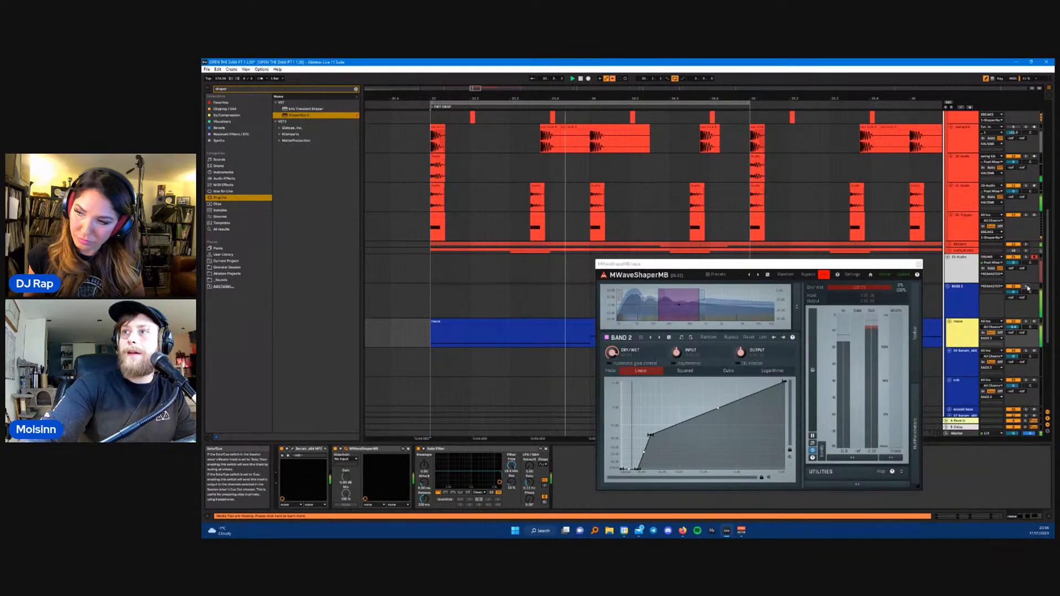
left_click(659, 312)
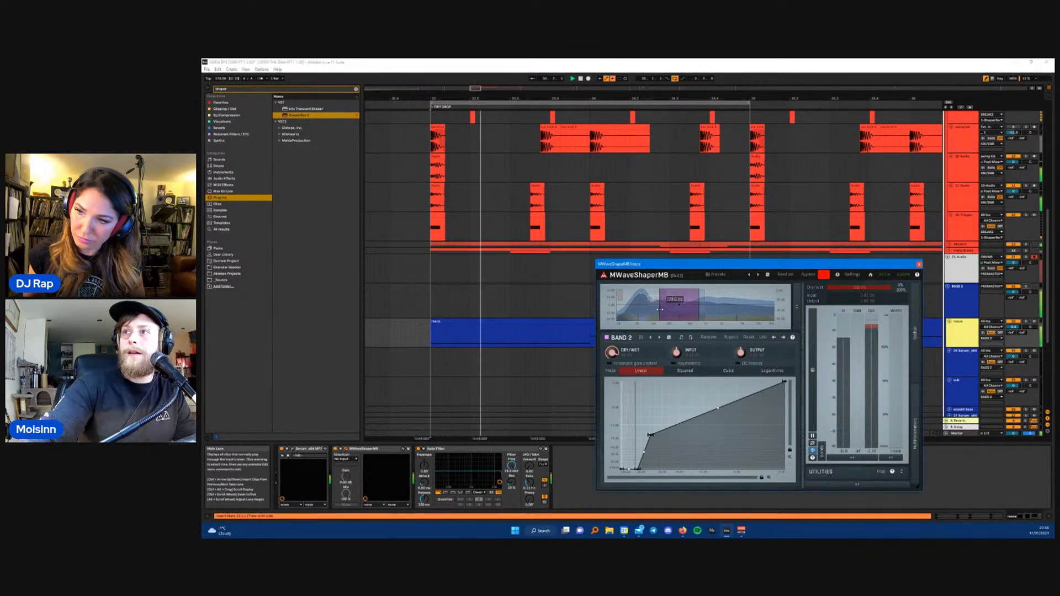
left_click(919, 264)
- Extend the loop over the first drop to cover bars 33 to 41 and play it through
scroll(563, 308, "up", 5)
scroll(481, 271, "up", 5)
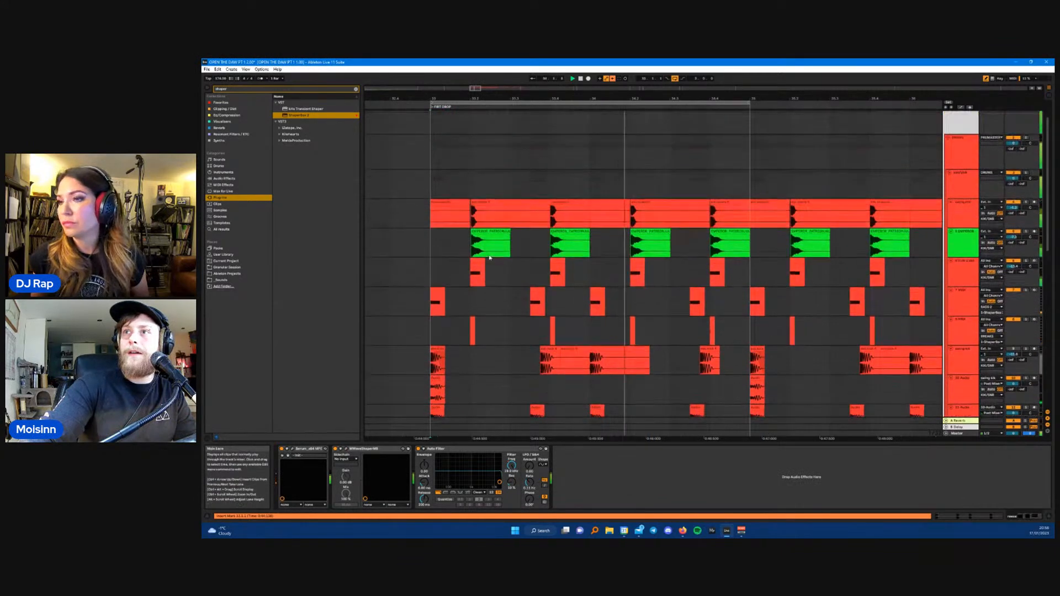
scroll(635, 257, "down", 1)
scroll(661, 268, "down", 6)
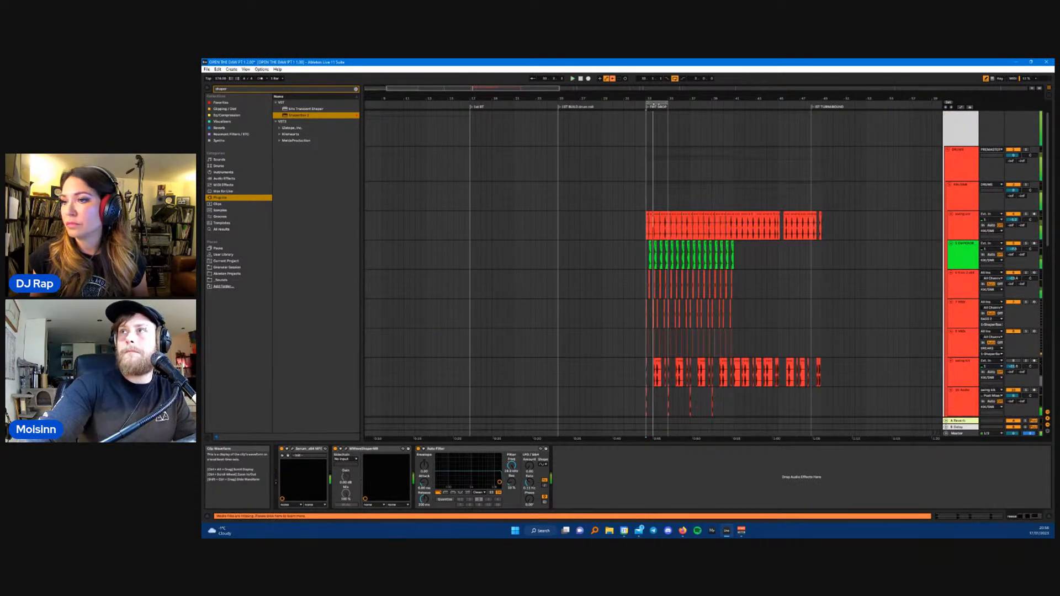
key("space")
scroll(679, 181, "down", 3)
left_click(667, 104)
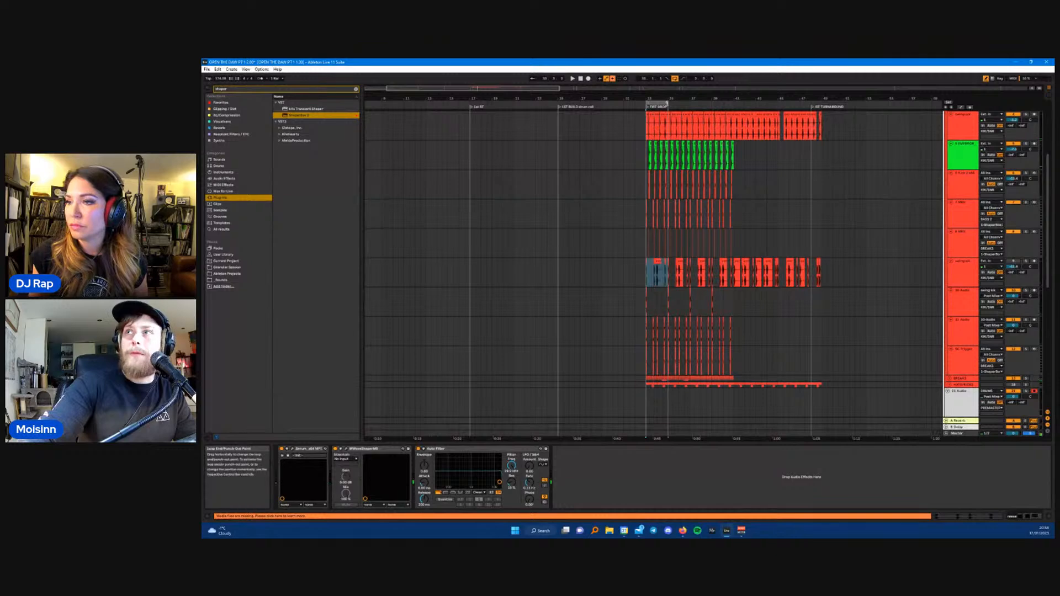
left_click_drag(668, 104, 727, 104)
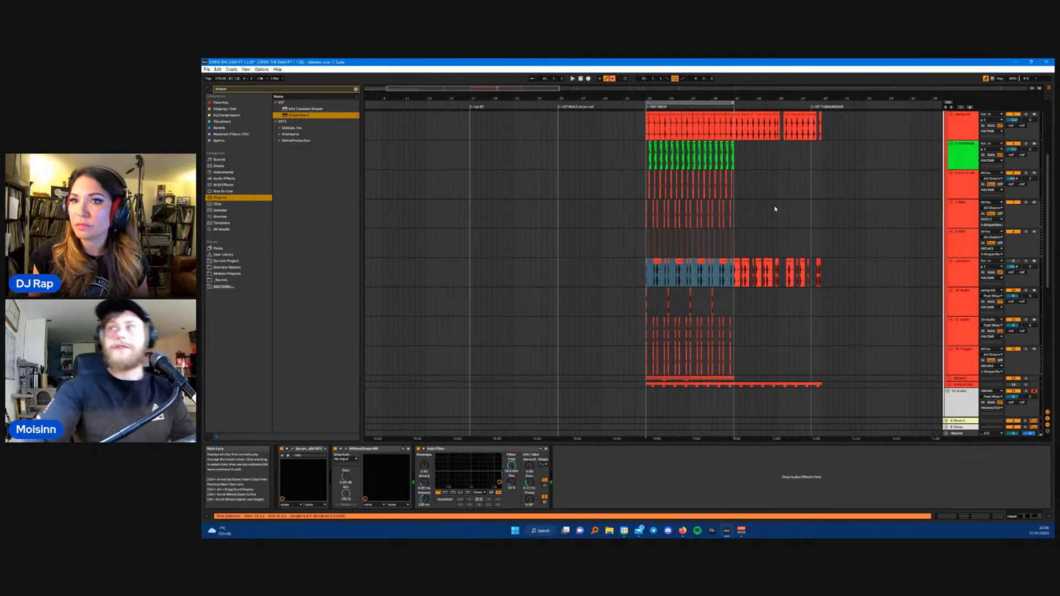
key("space")
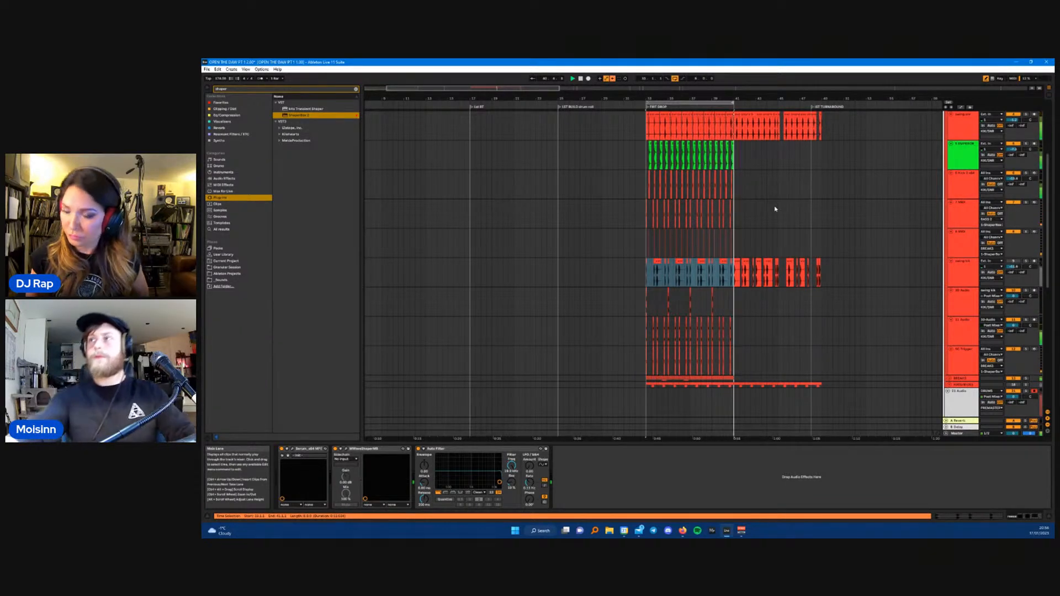
scroll(703, 304, "down", 5)
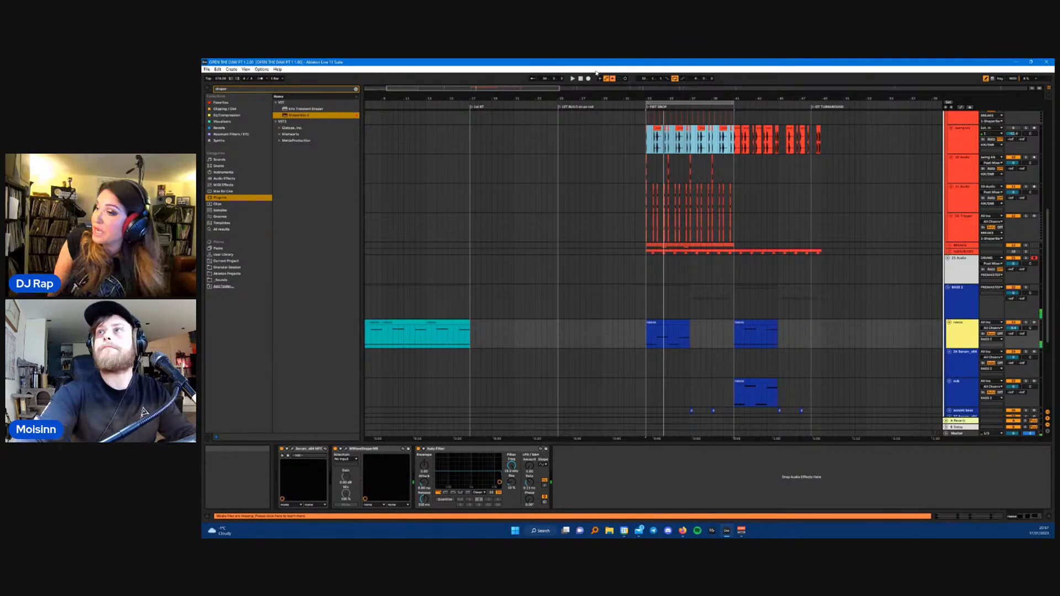
- Collect all used media files into the project and save the set, keeping every file source included
left_click(207, 69)
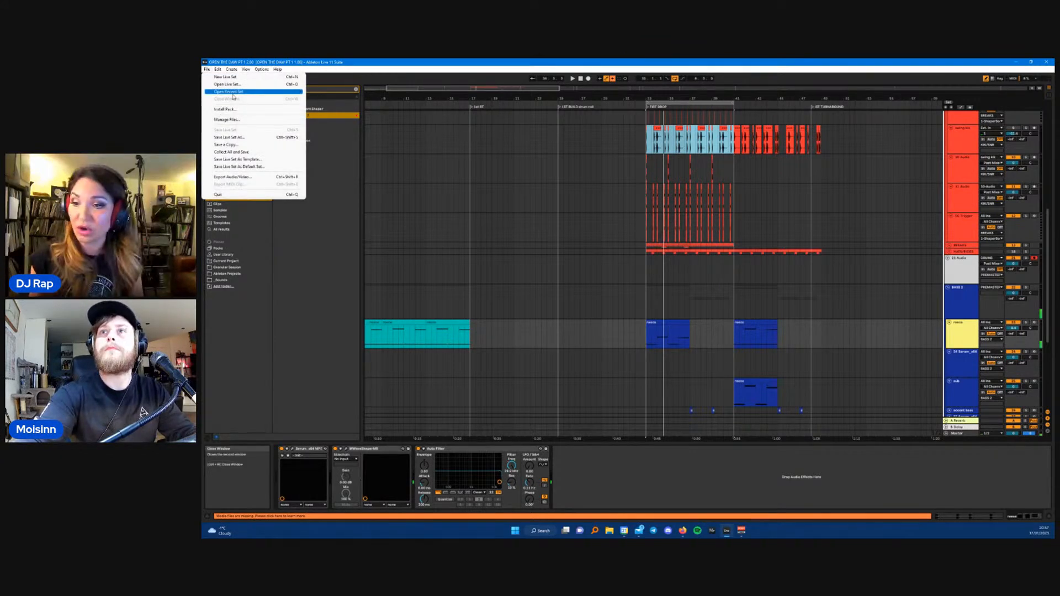
left_click(232, 152)
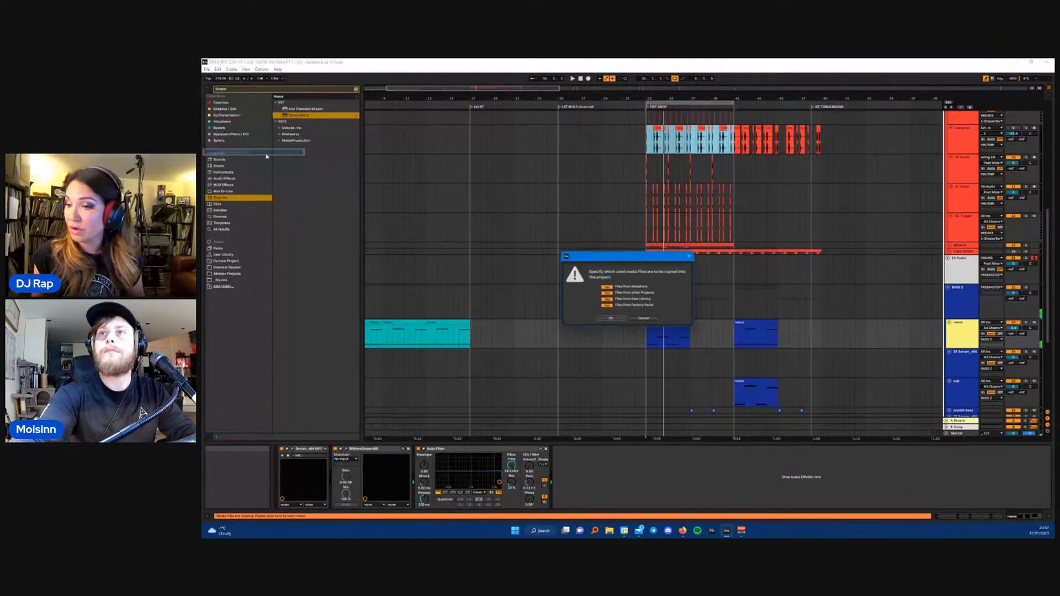
left_click(617, 320)
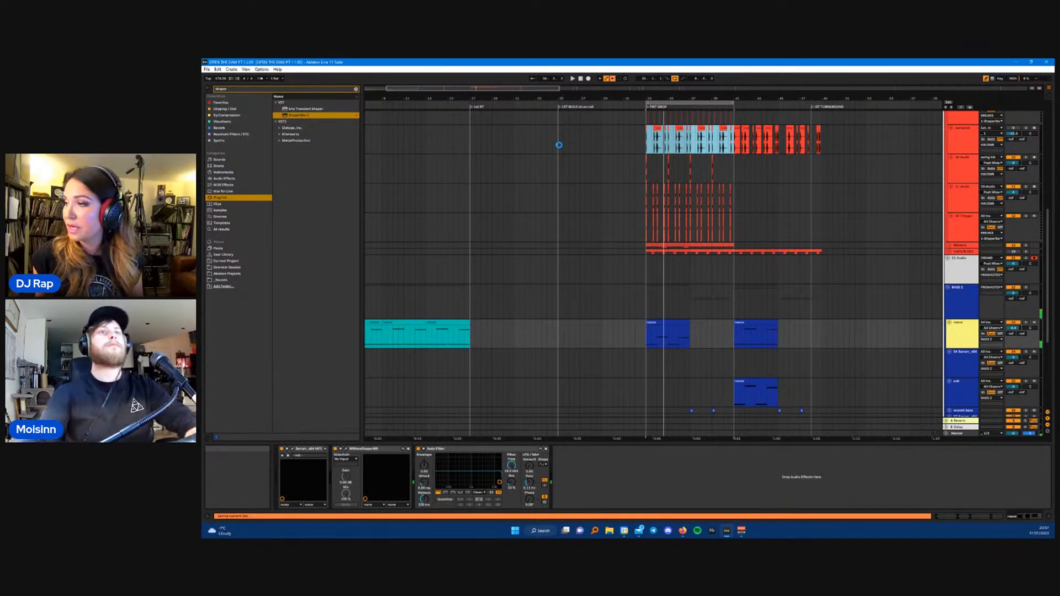